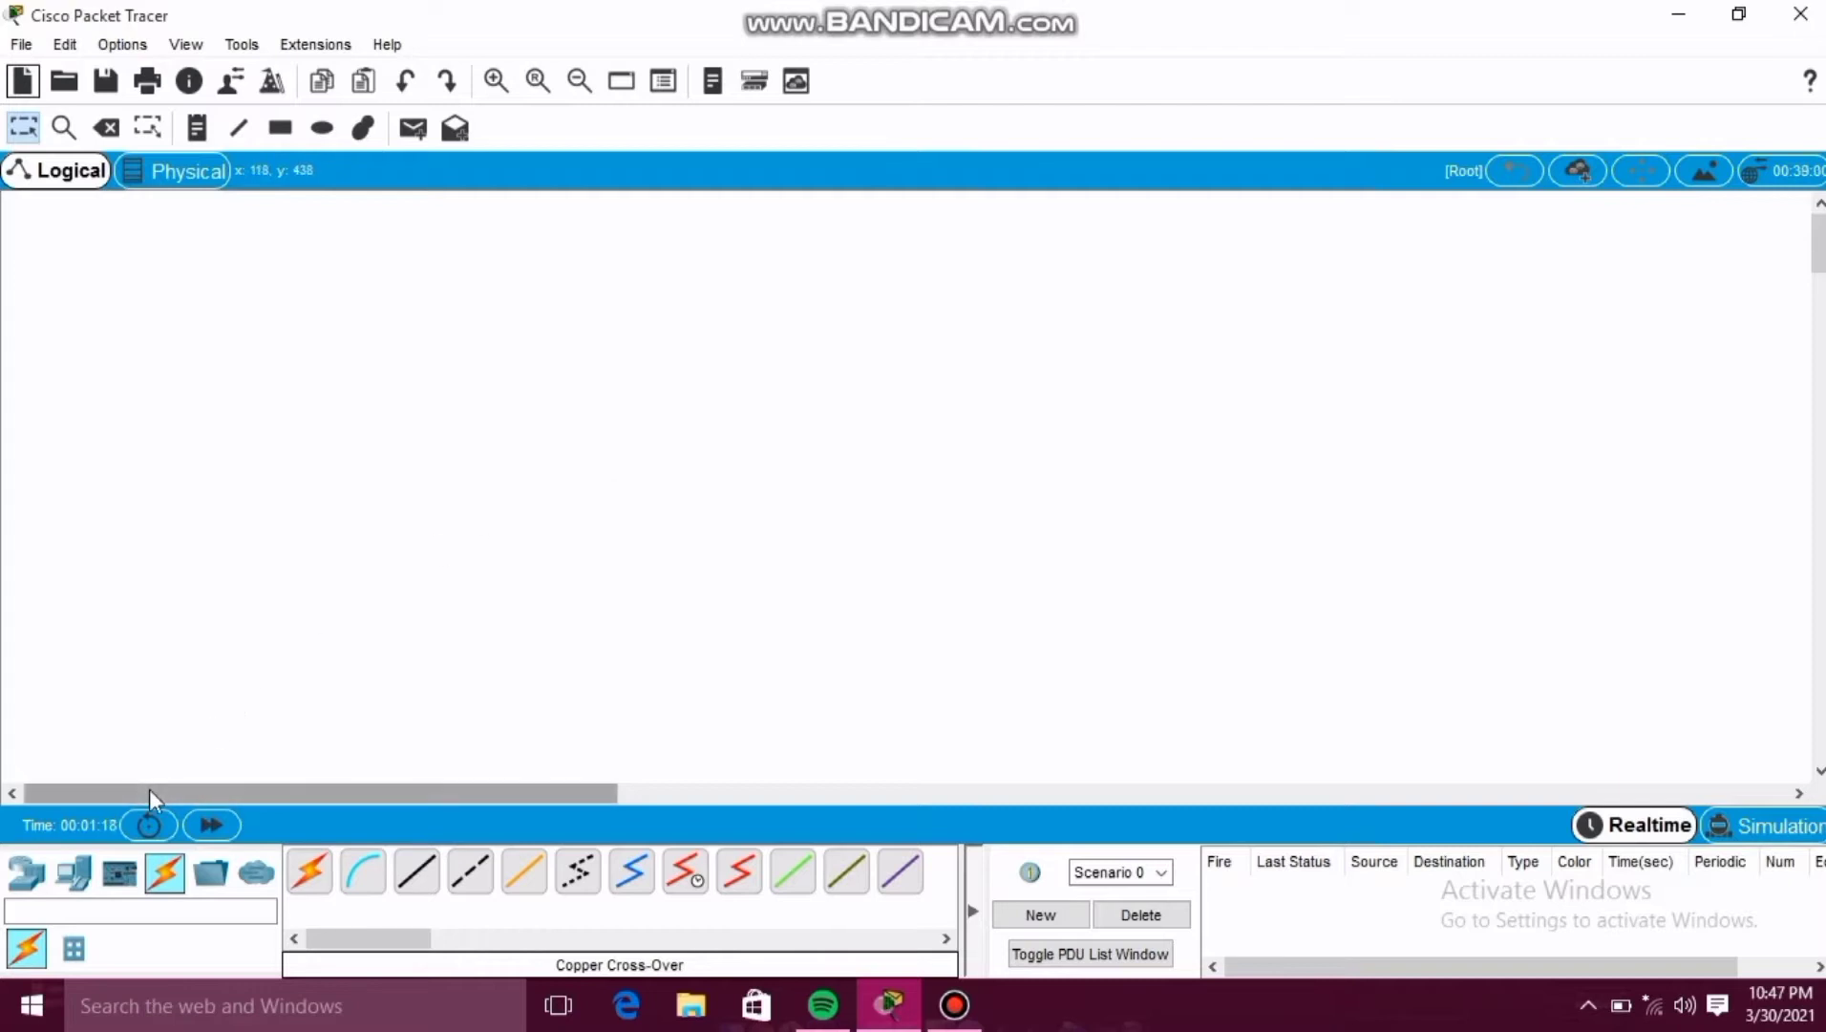
Place two generic PC-PT end devices on the workspace, PC0 on the left and PC1 to its right.
{"action": "left_click", "coordinate": [75, 874]}
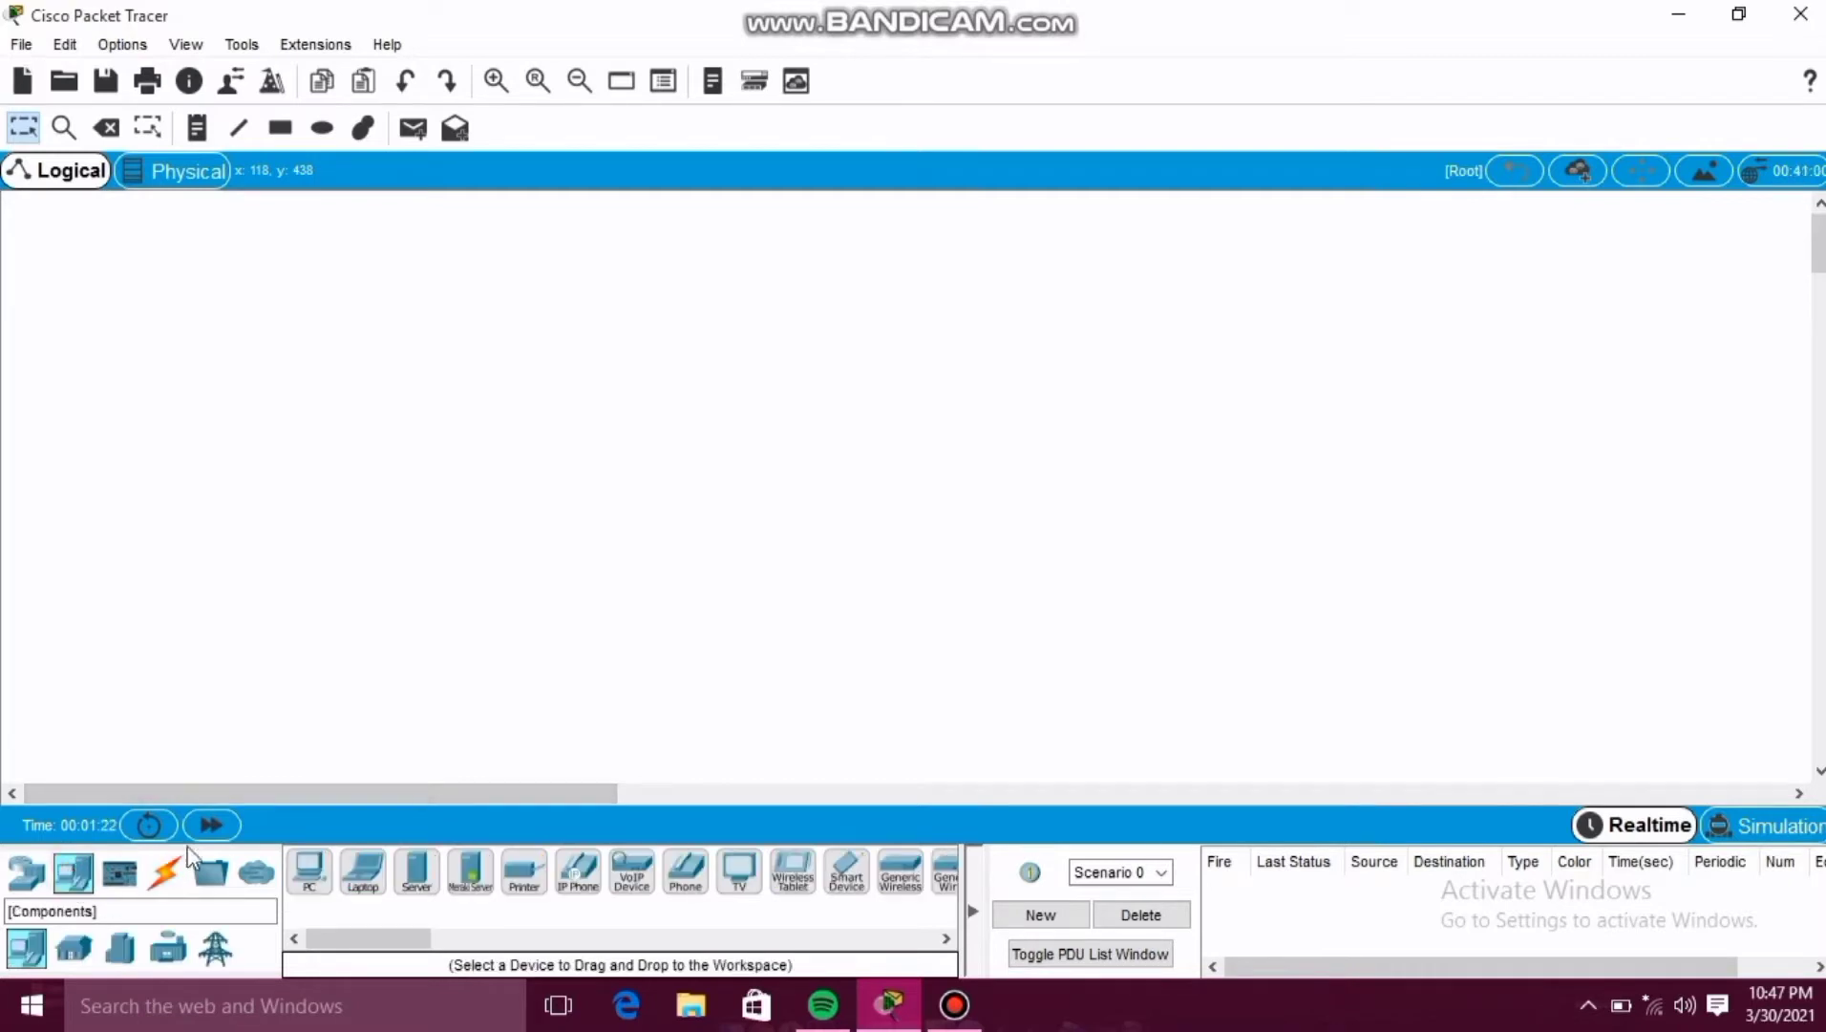
{"action": "left_click", "coordinate": [311, 874]}
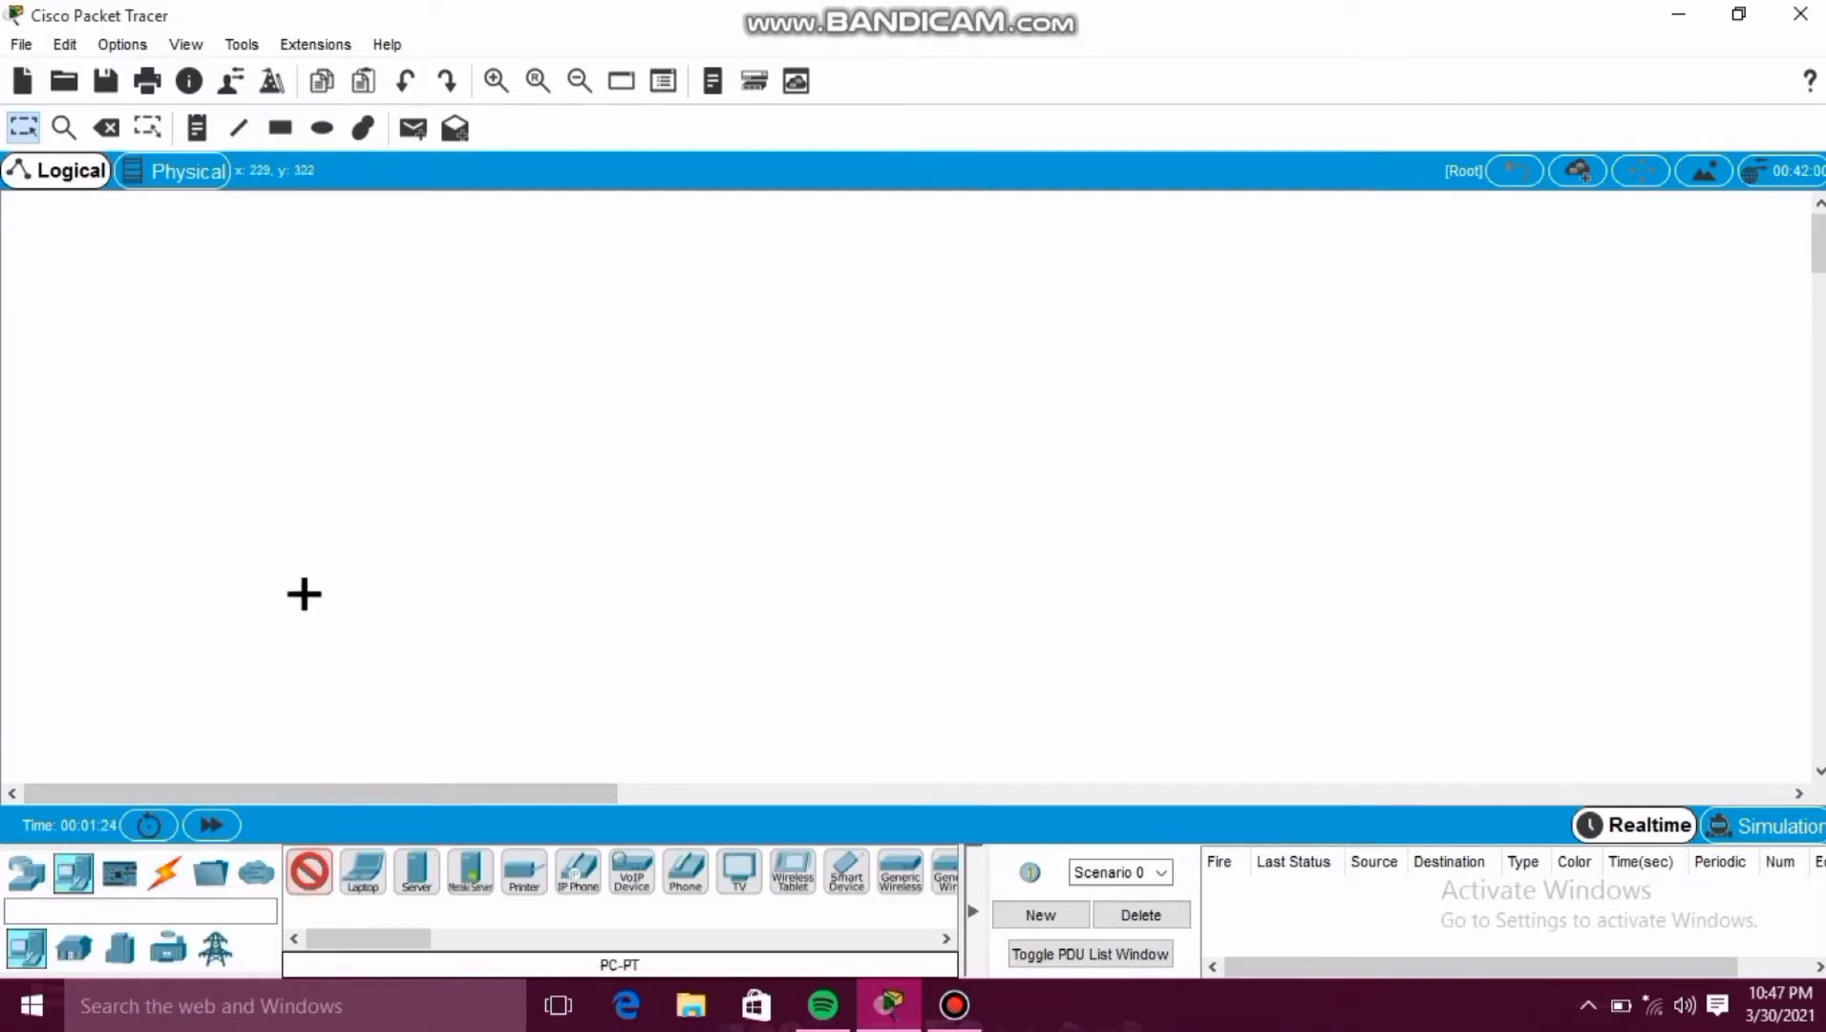
{"action": "left_click", "coordinate": [201, 500]}
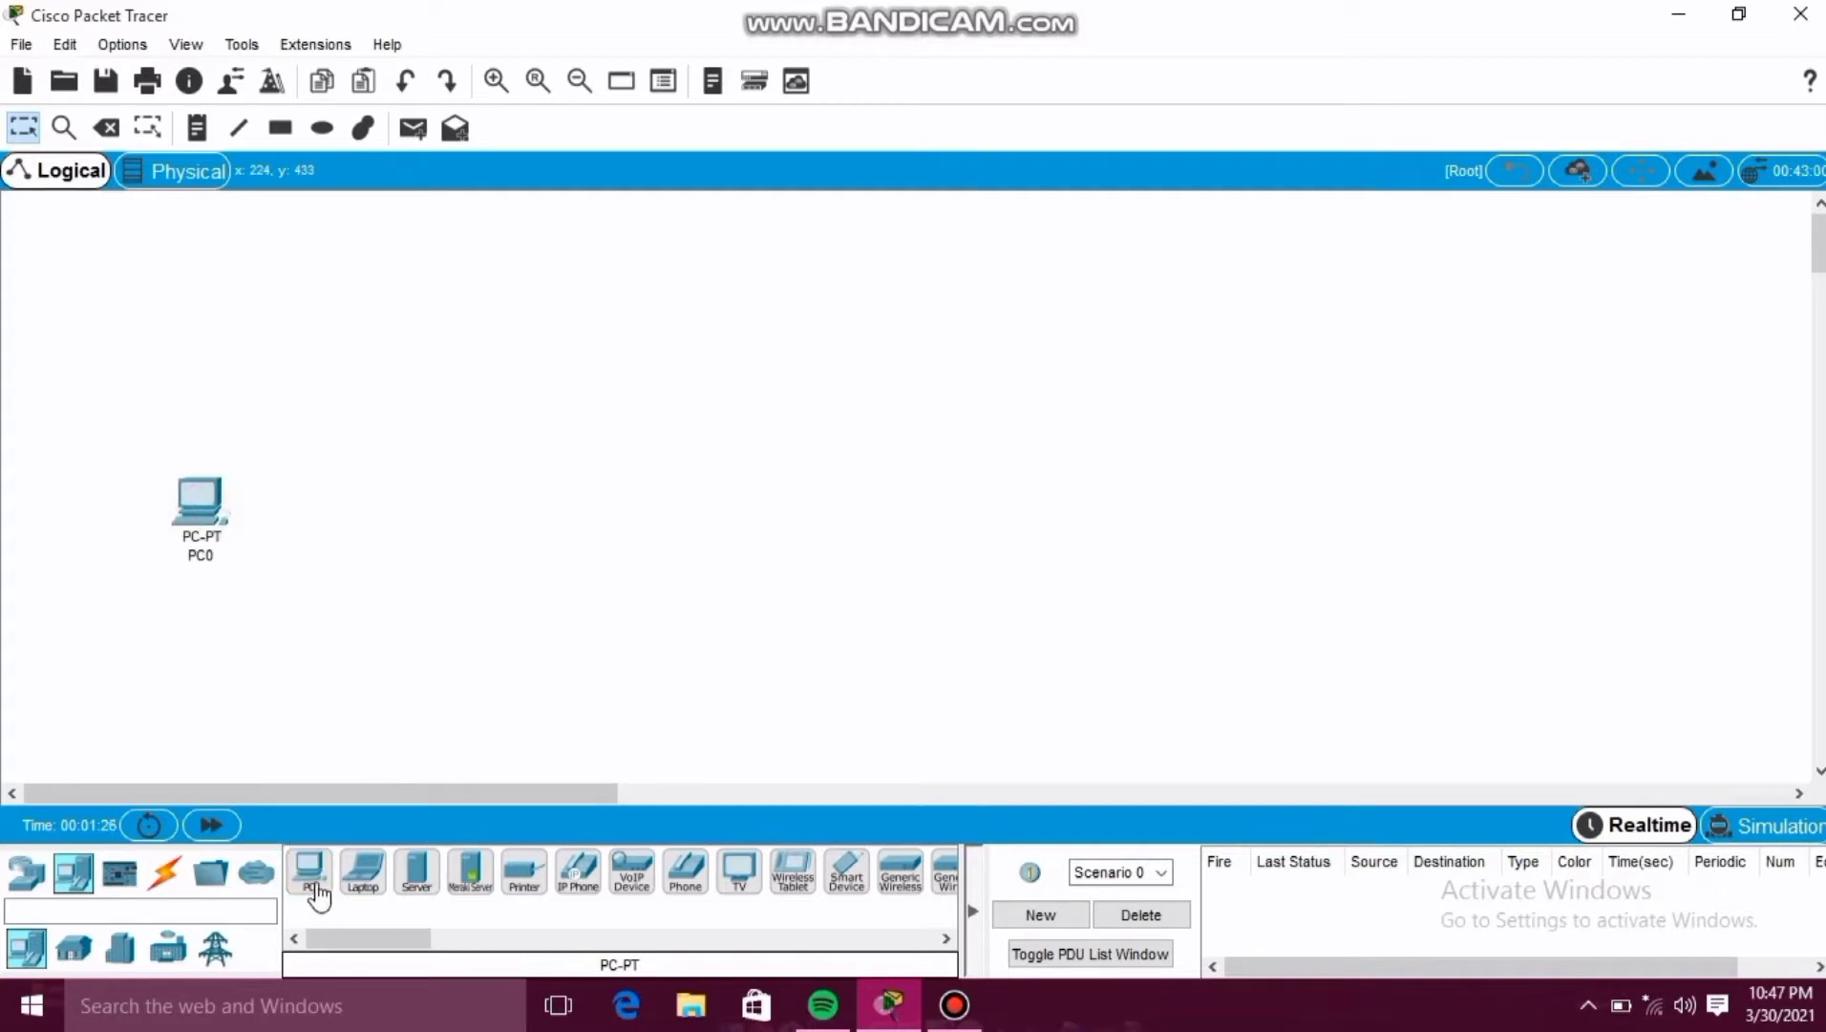
{"action": "left_click", "coordinate": [617, 514]}
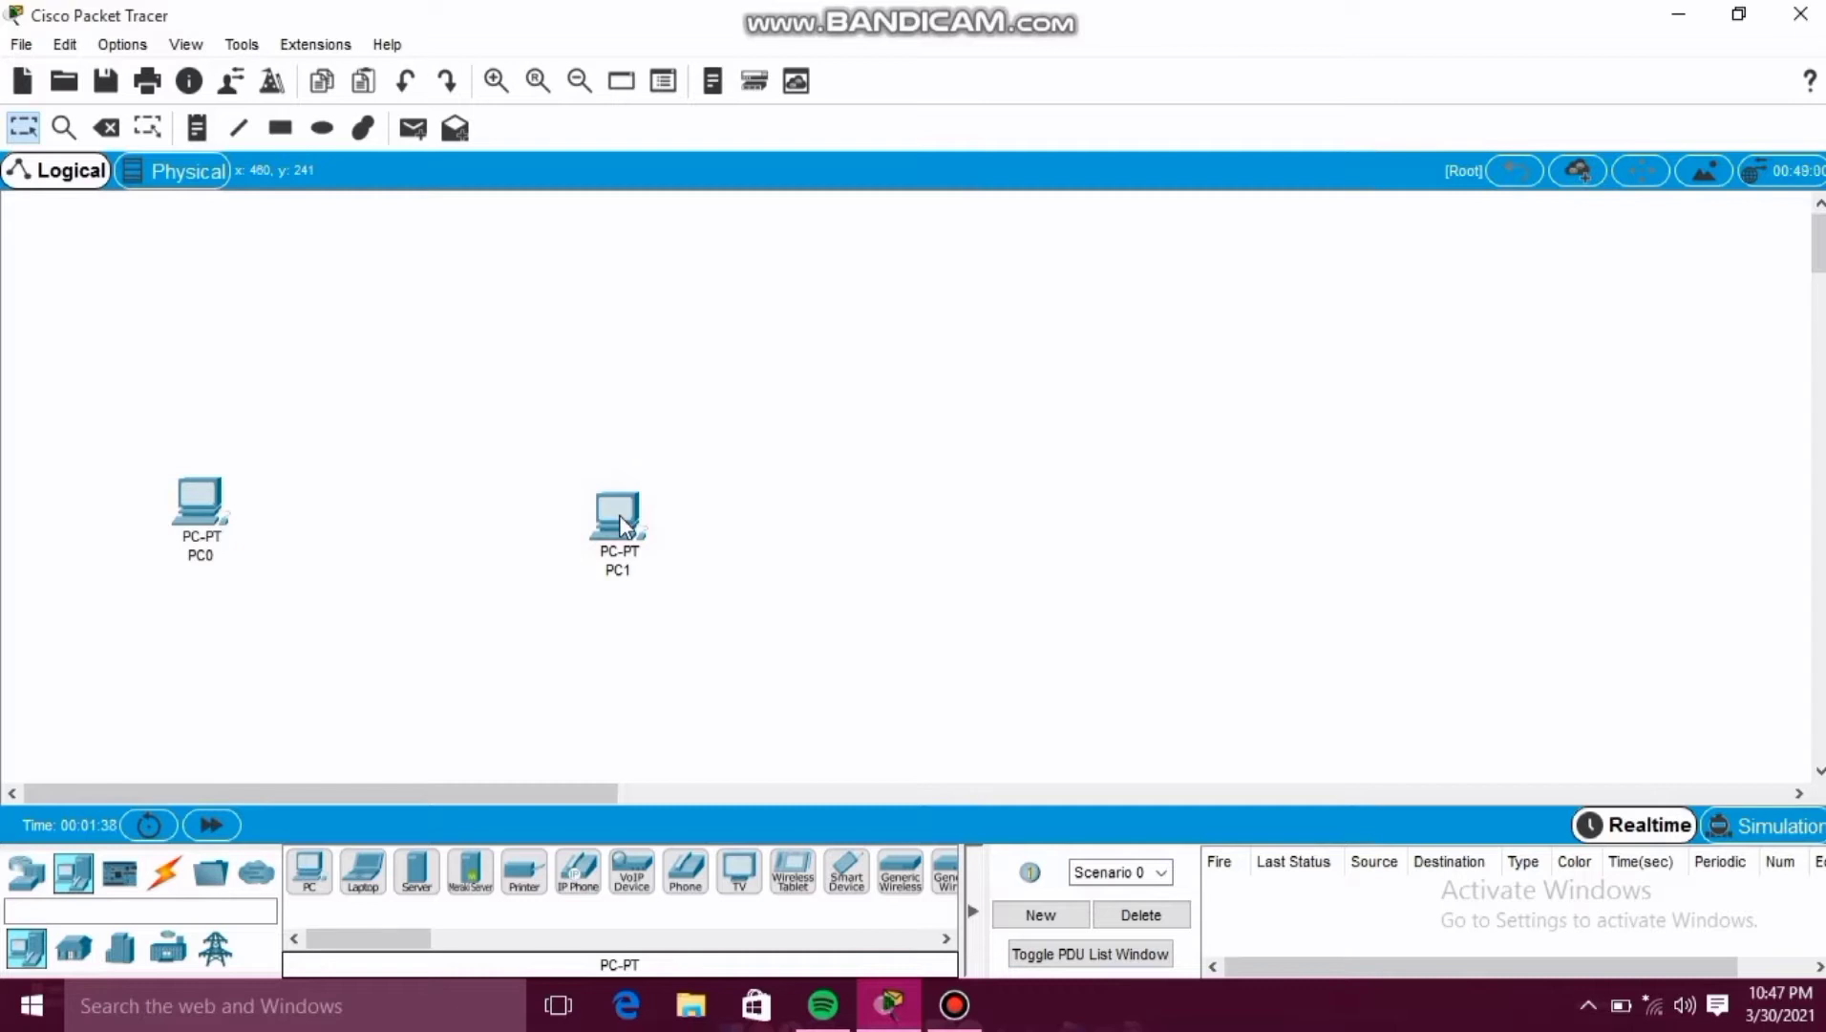
Connect PC0's FastEthernet0 to PC1's FastEthernet0 with a Copper Cross-Over cable.
{"action": "left_click", "coordinate": [169, 873]}
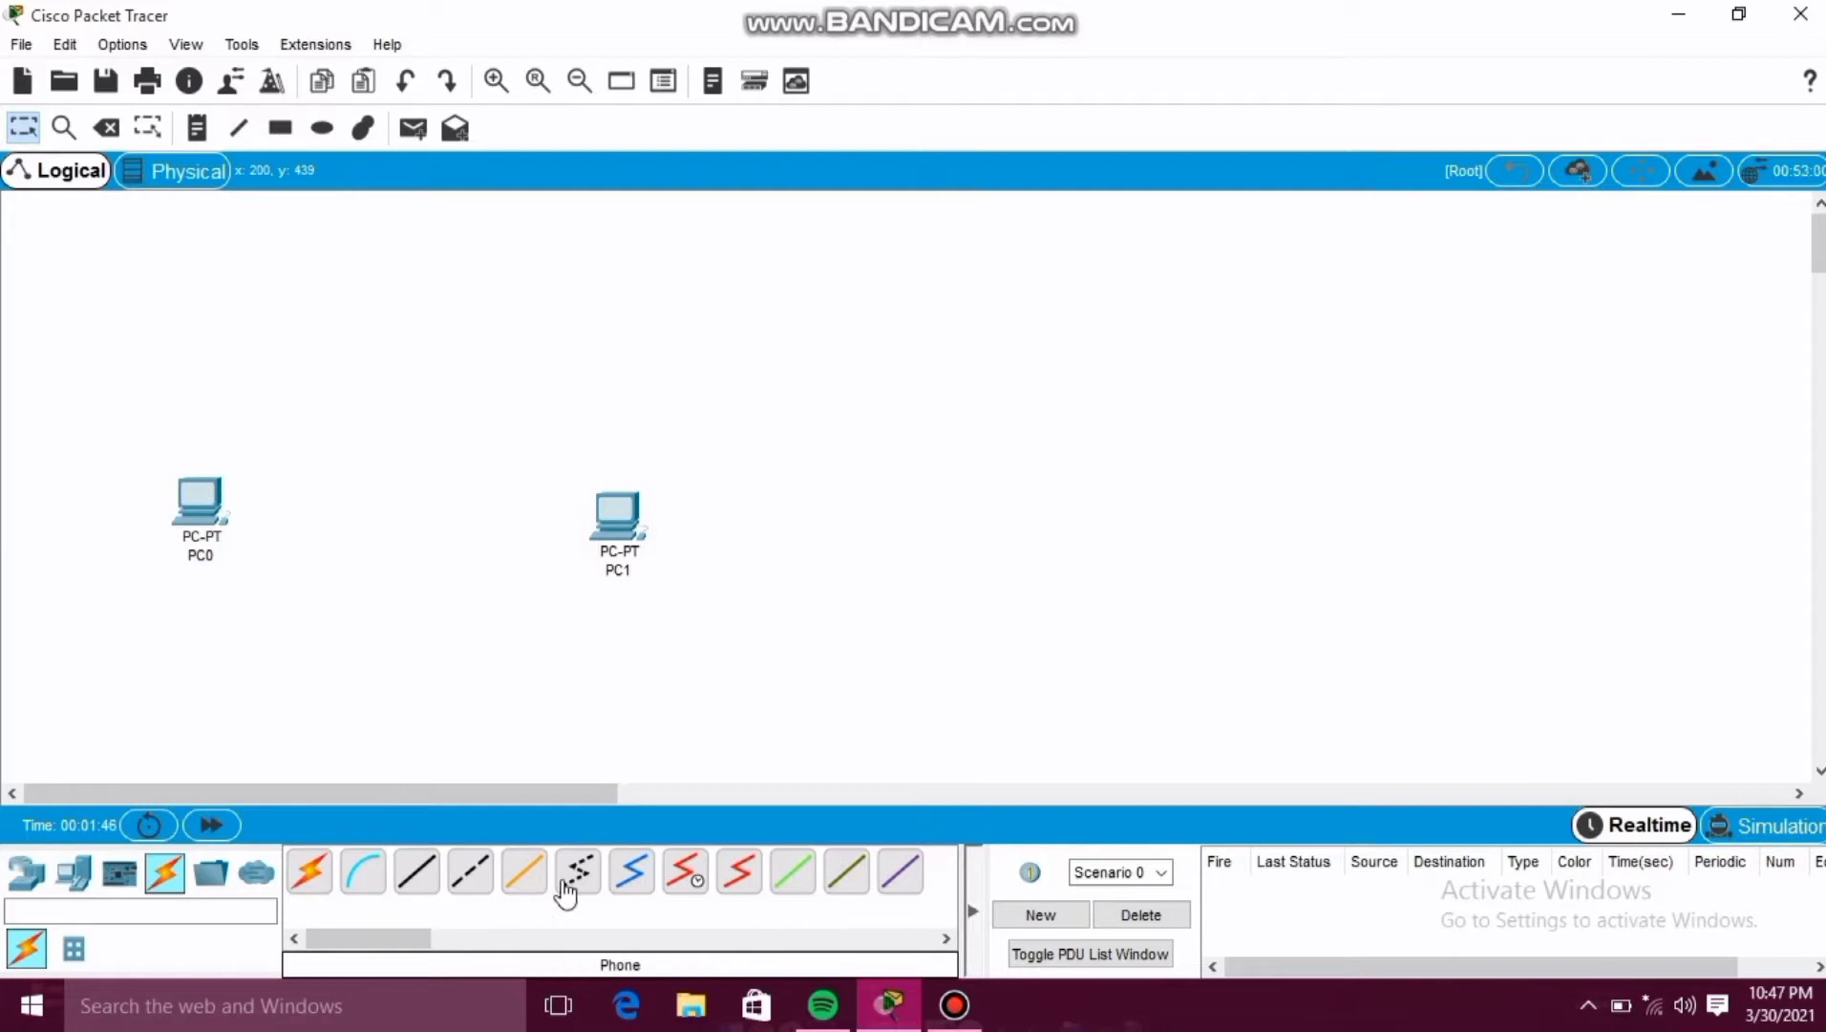
{"action": "left_click", "coordinate": [475, 881]}
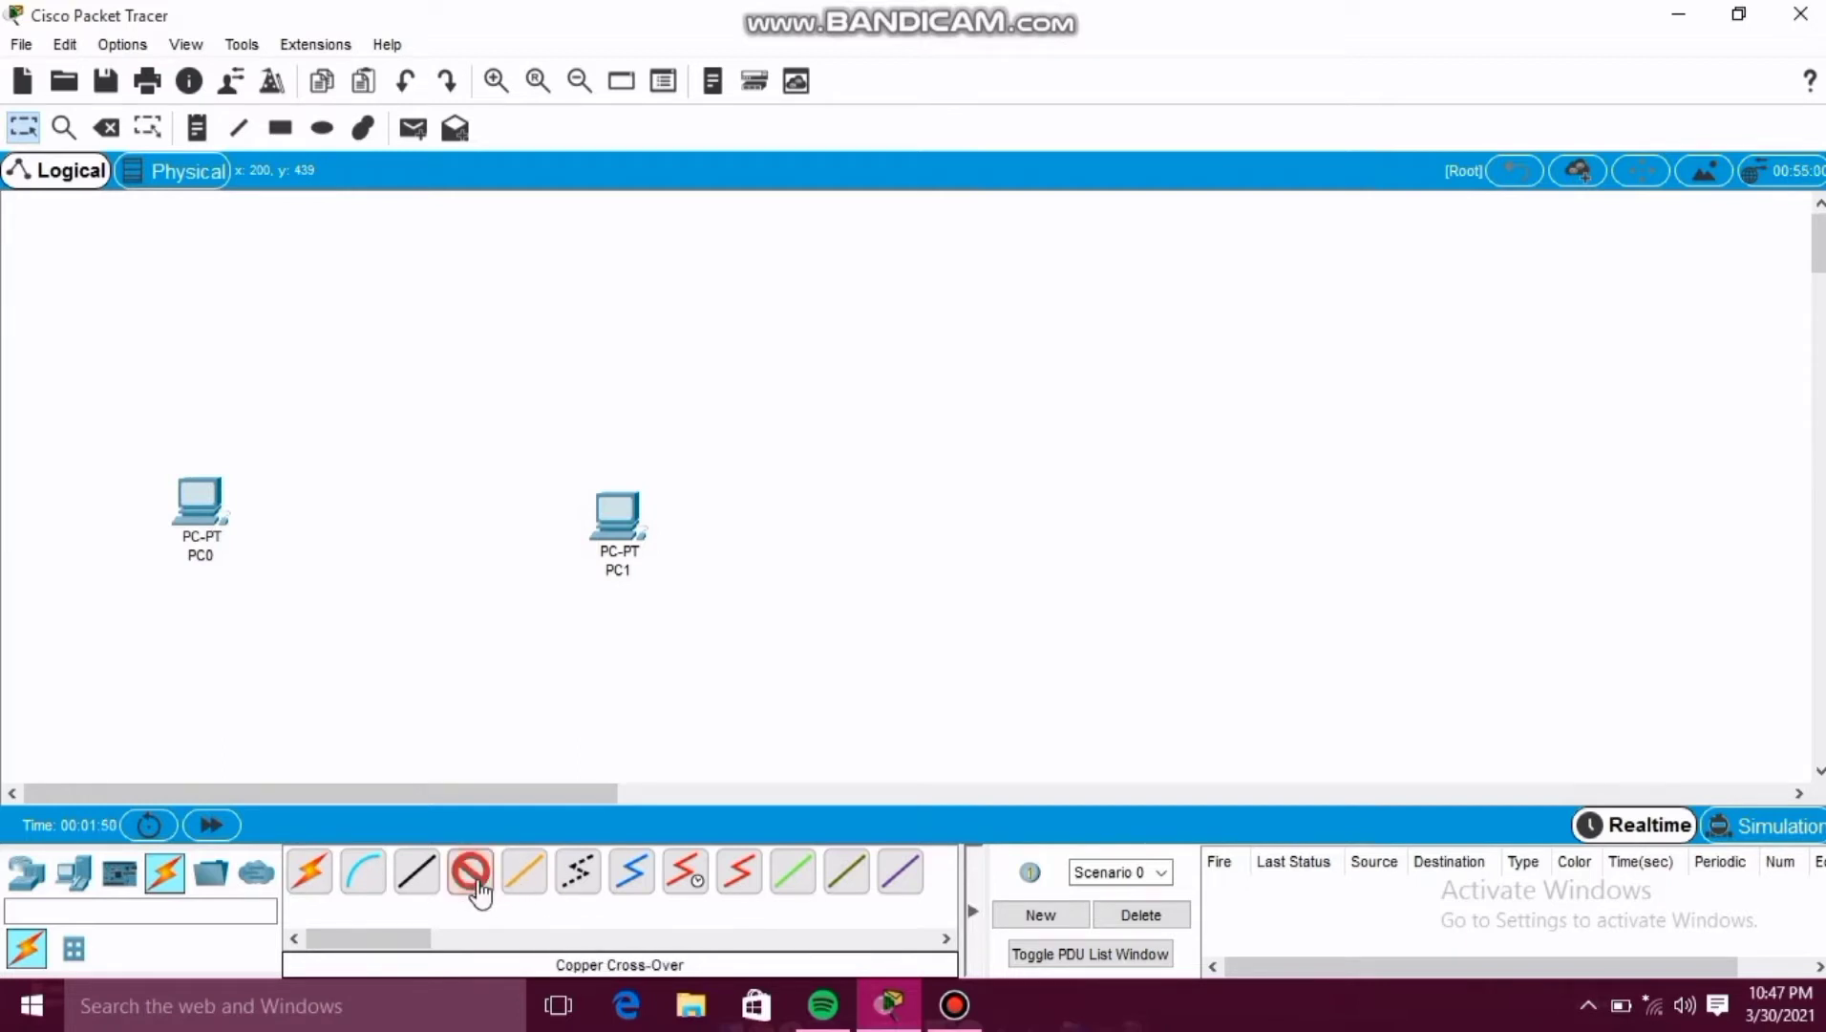
{"action": "left_click", "coordinate": [215, 516]}
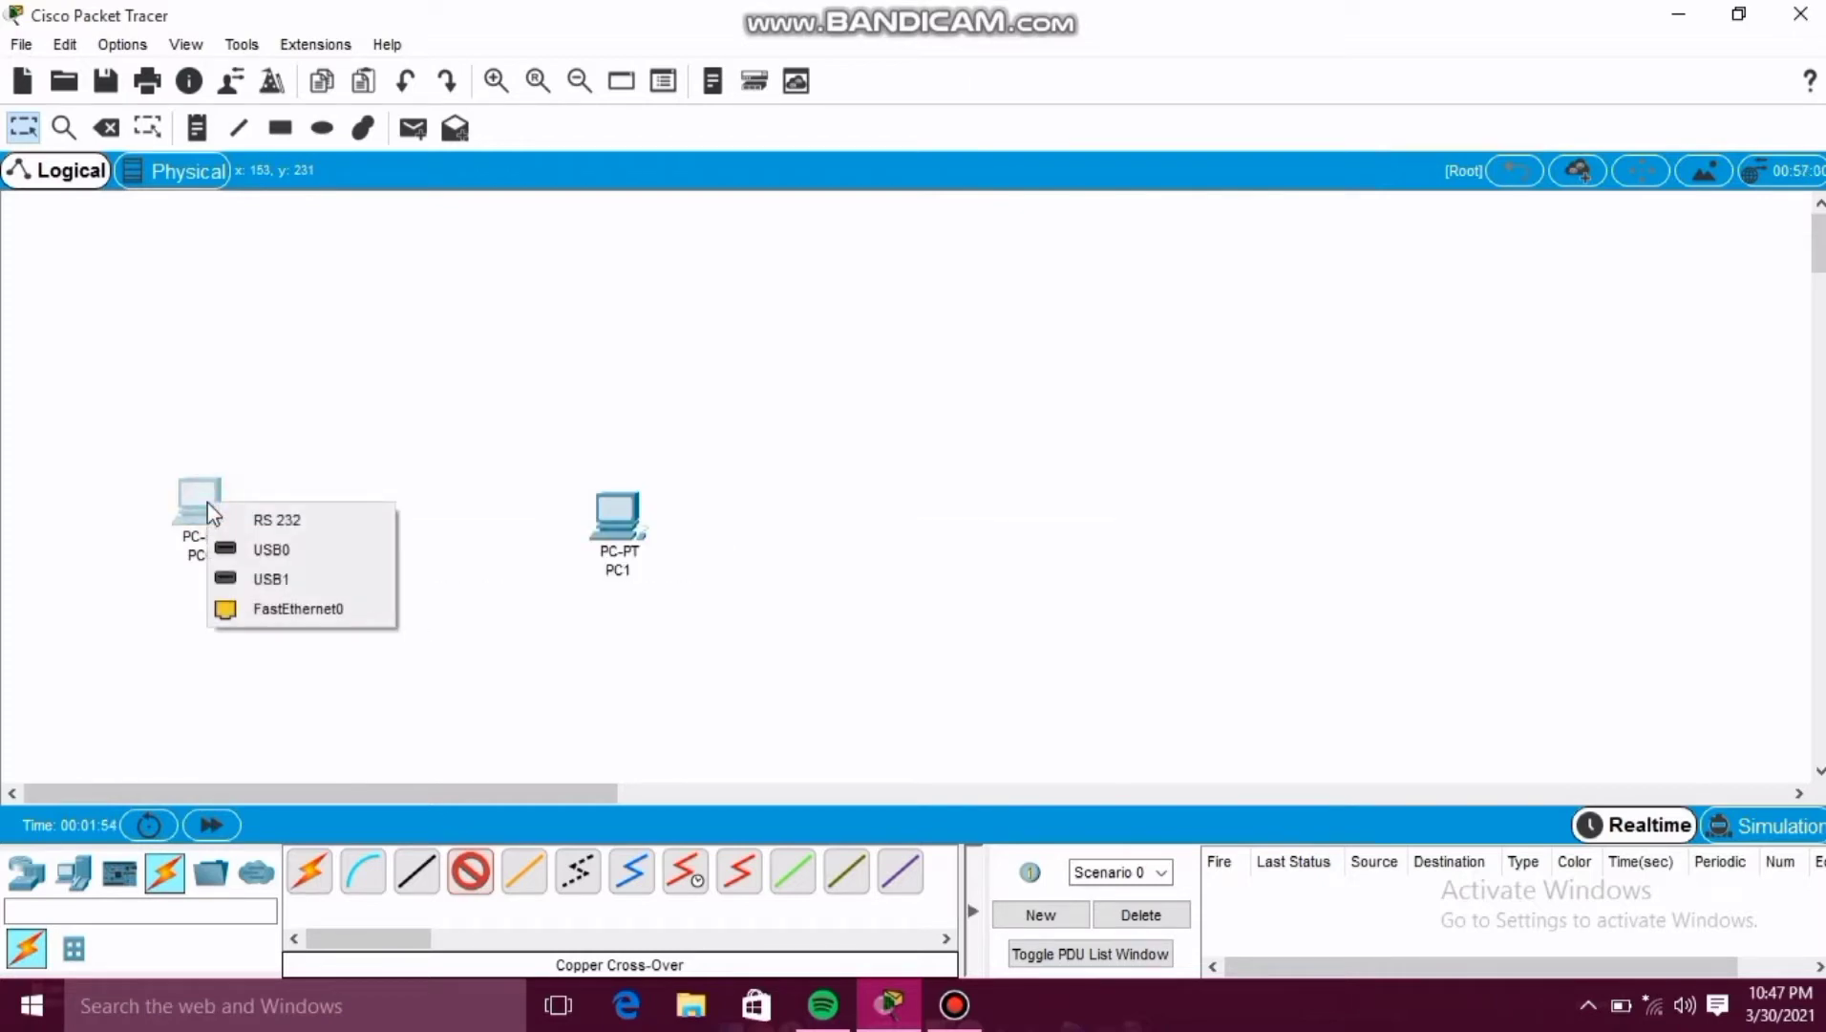
{"action": "left_click", "coordinate": [253, 611]}
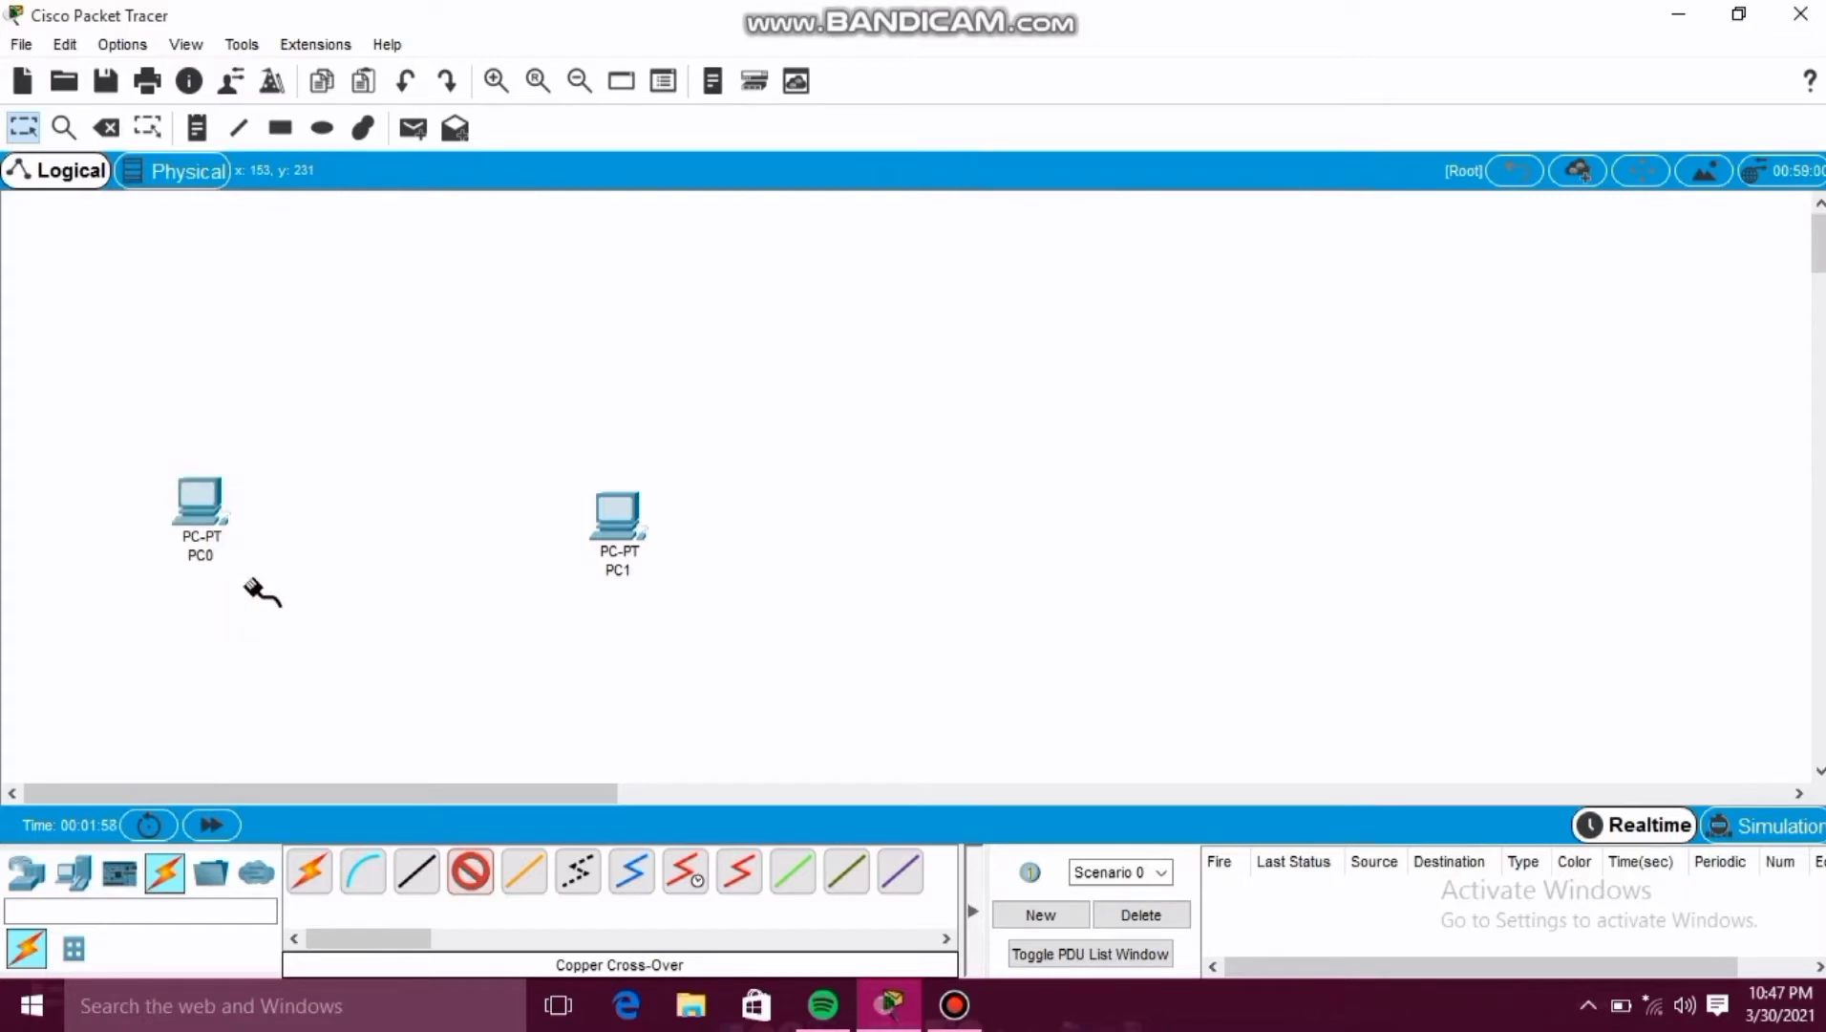
{"action": "left_click", "coordinate": [609, 516]}
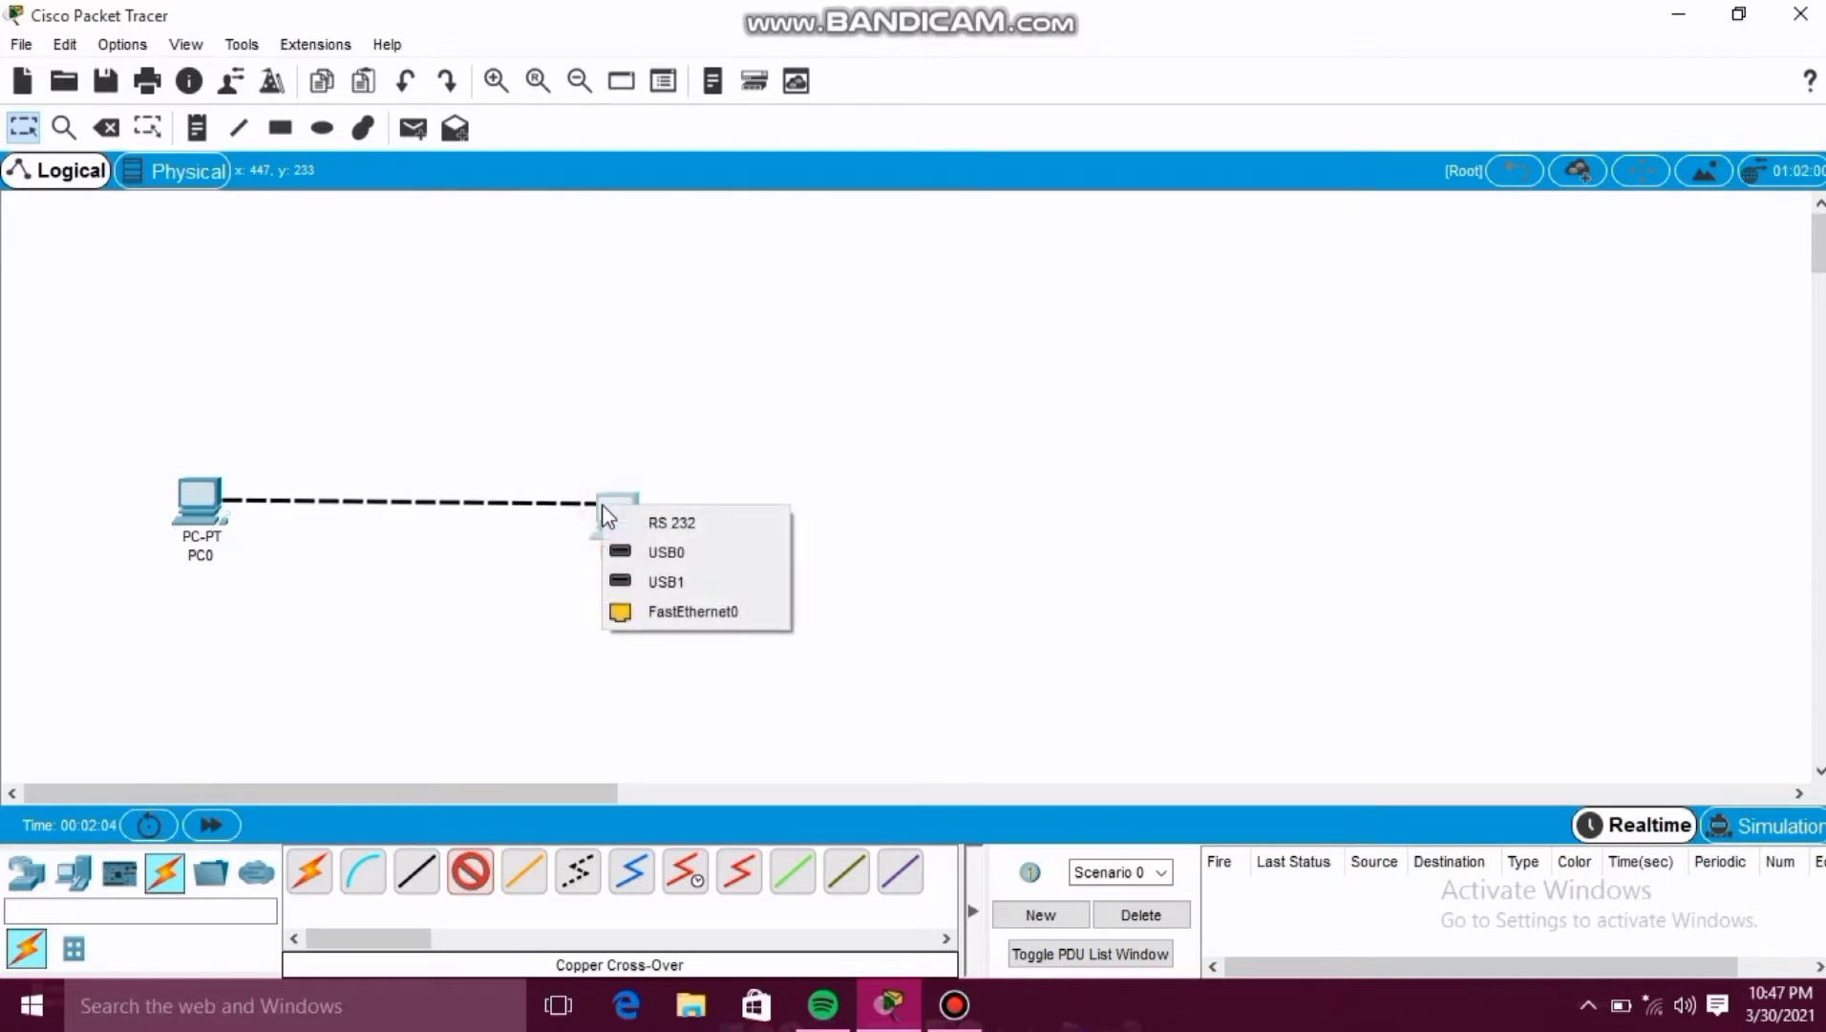
{"action": "left_click", "coordinate": [636, 609]}
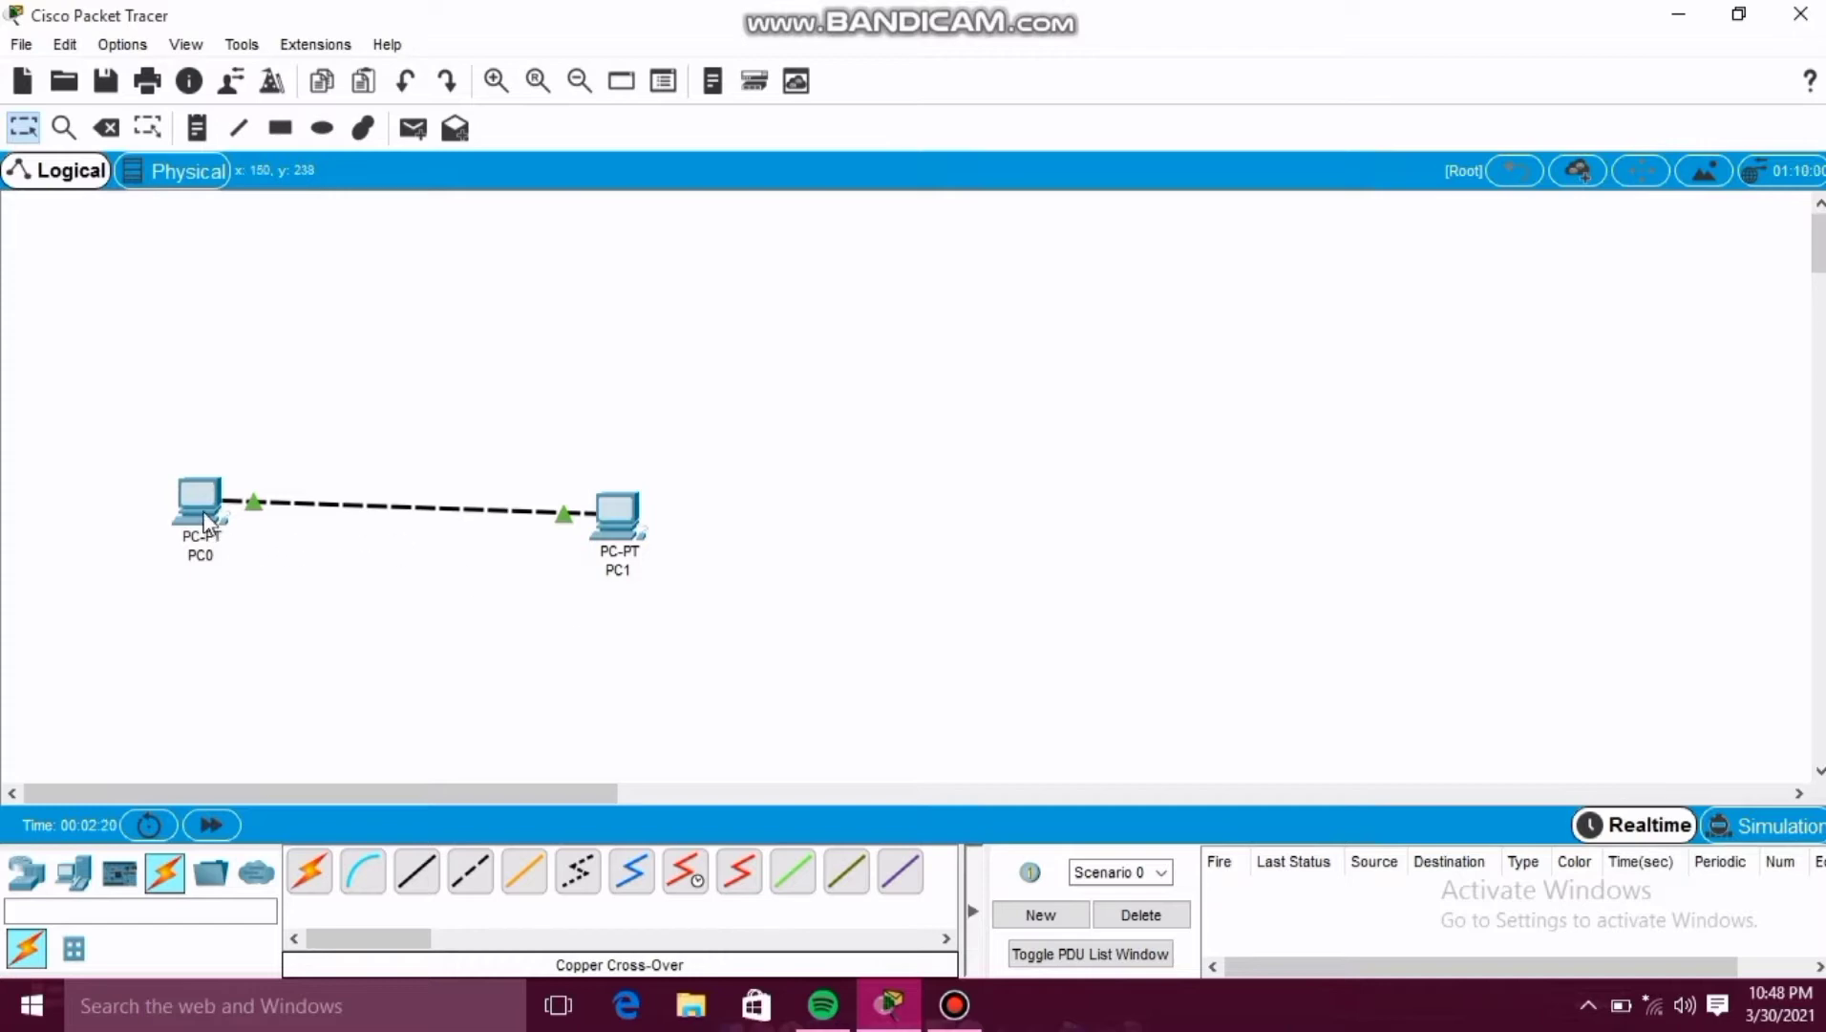
Give PC0 a static IPv4 address of 200.0.0.1 with subnet mask 255.255.255.0 in its IP Configuration.
{"action": "mouse_move", "coordinate": [207, 523]}
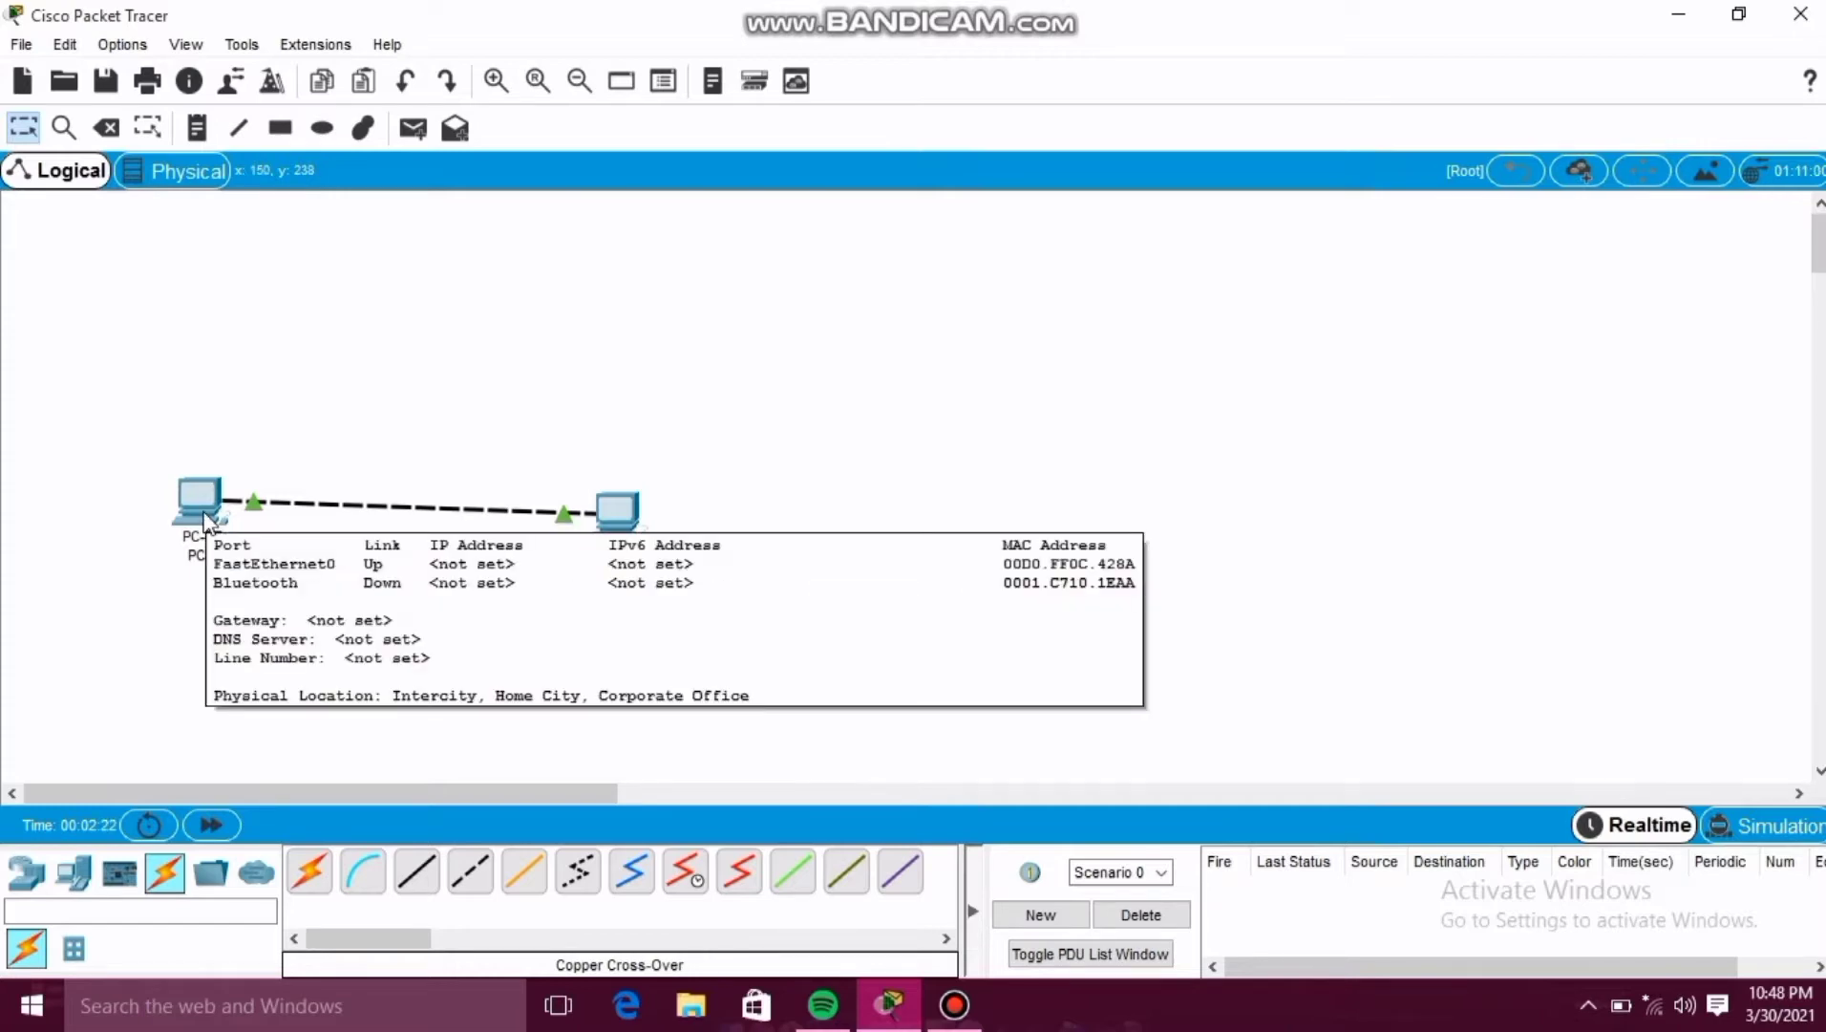
{"action": "left_click", "coordinate": [206, 520]}
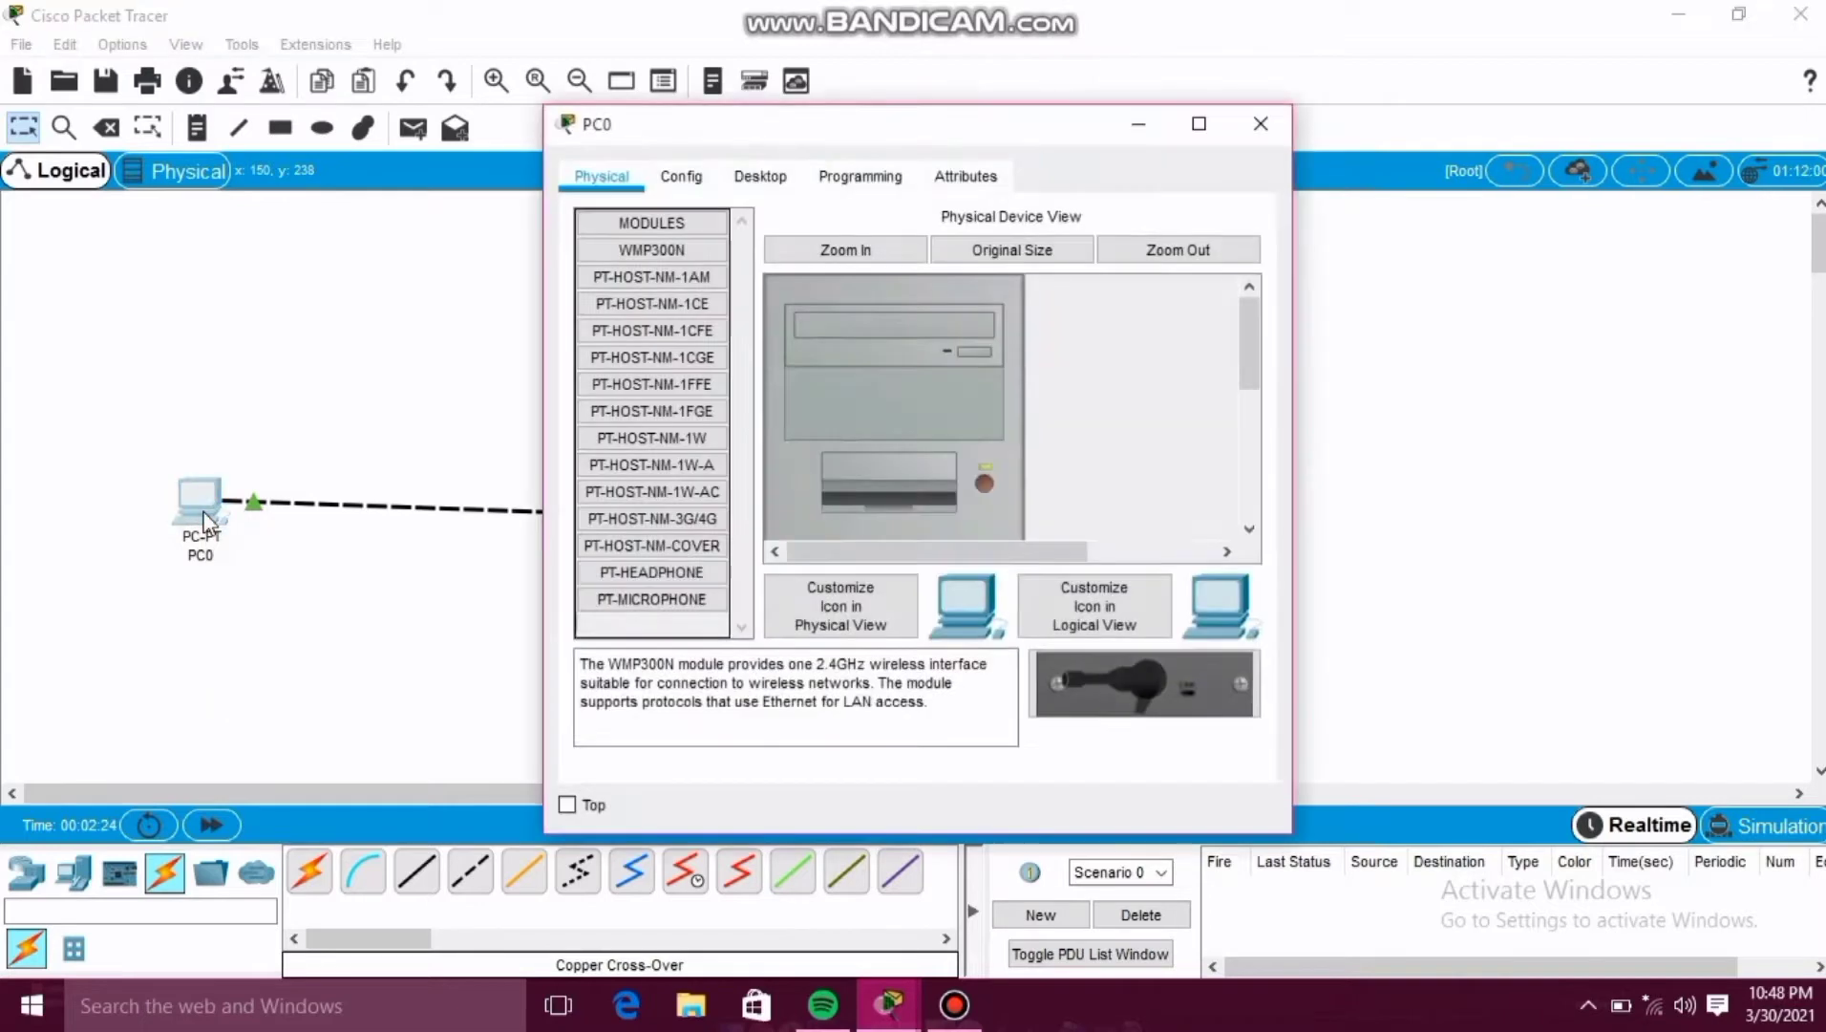
{"action": "left_click", "coordinate": [763, 185]}
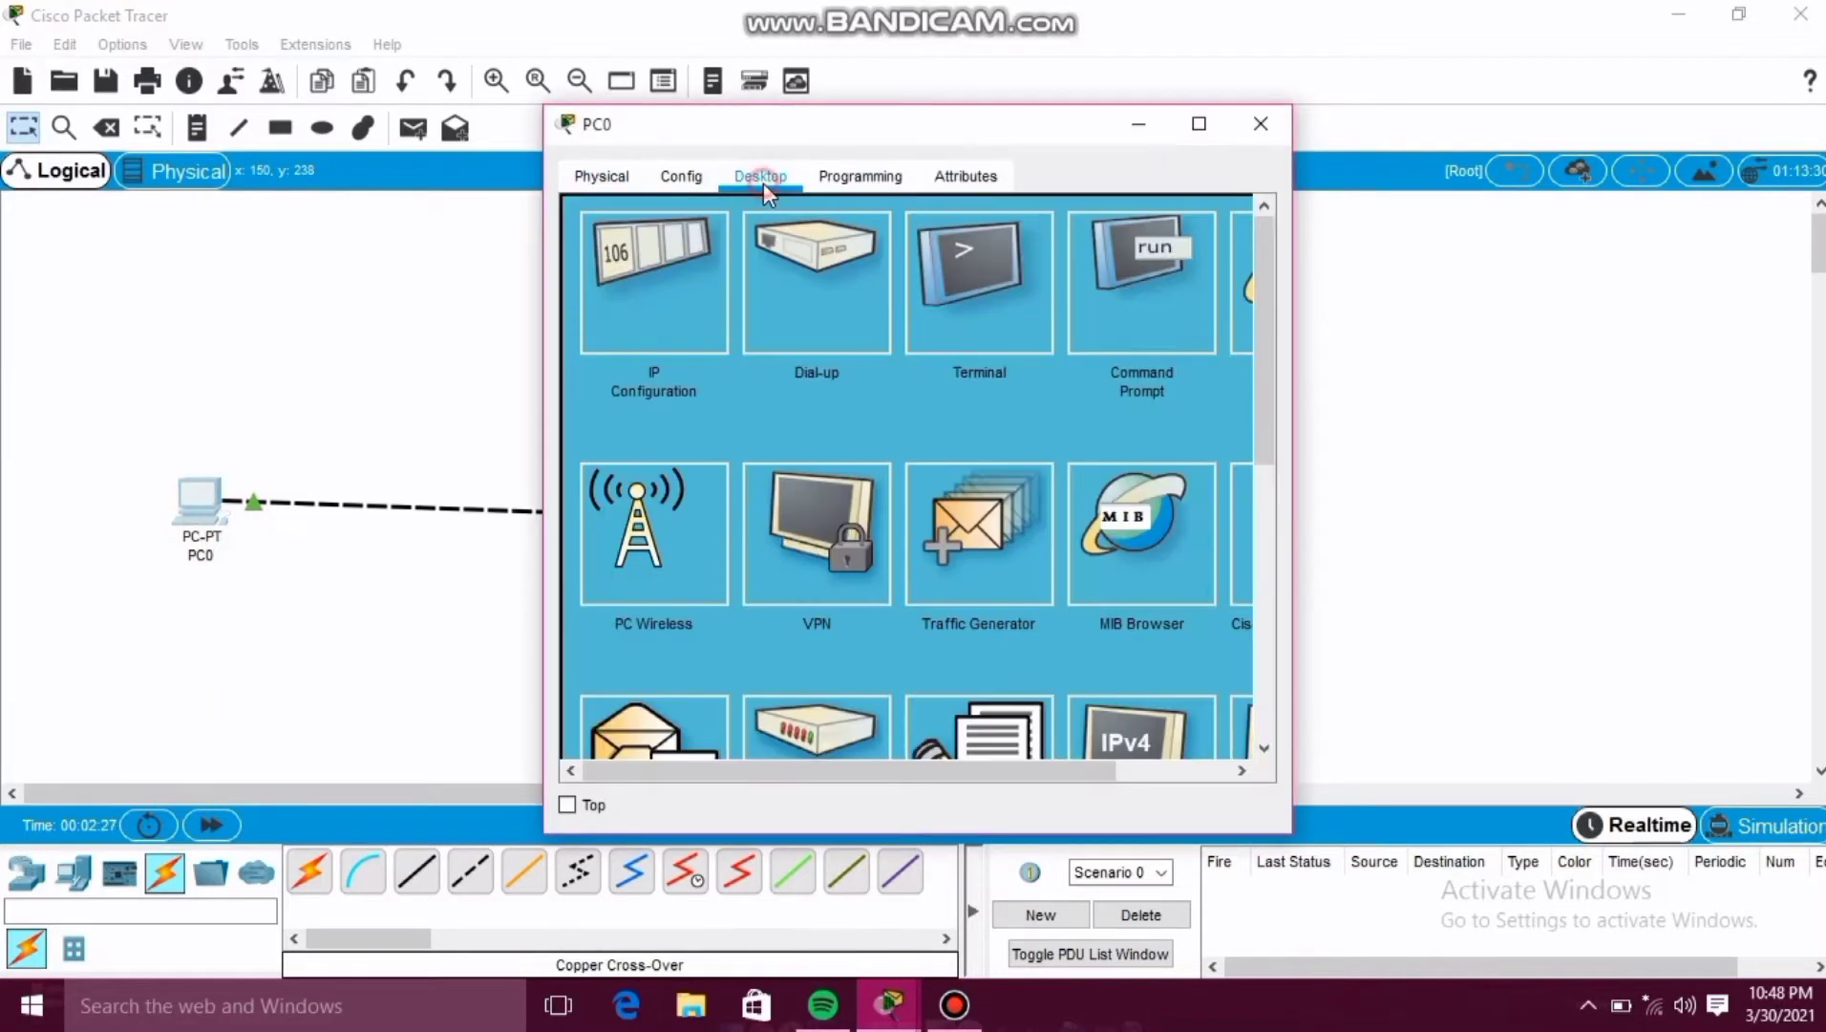
{"action": "left_click", "coordinate": [655, 303]}
{"action": "left_click", "coordinate": [886, 362]}
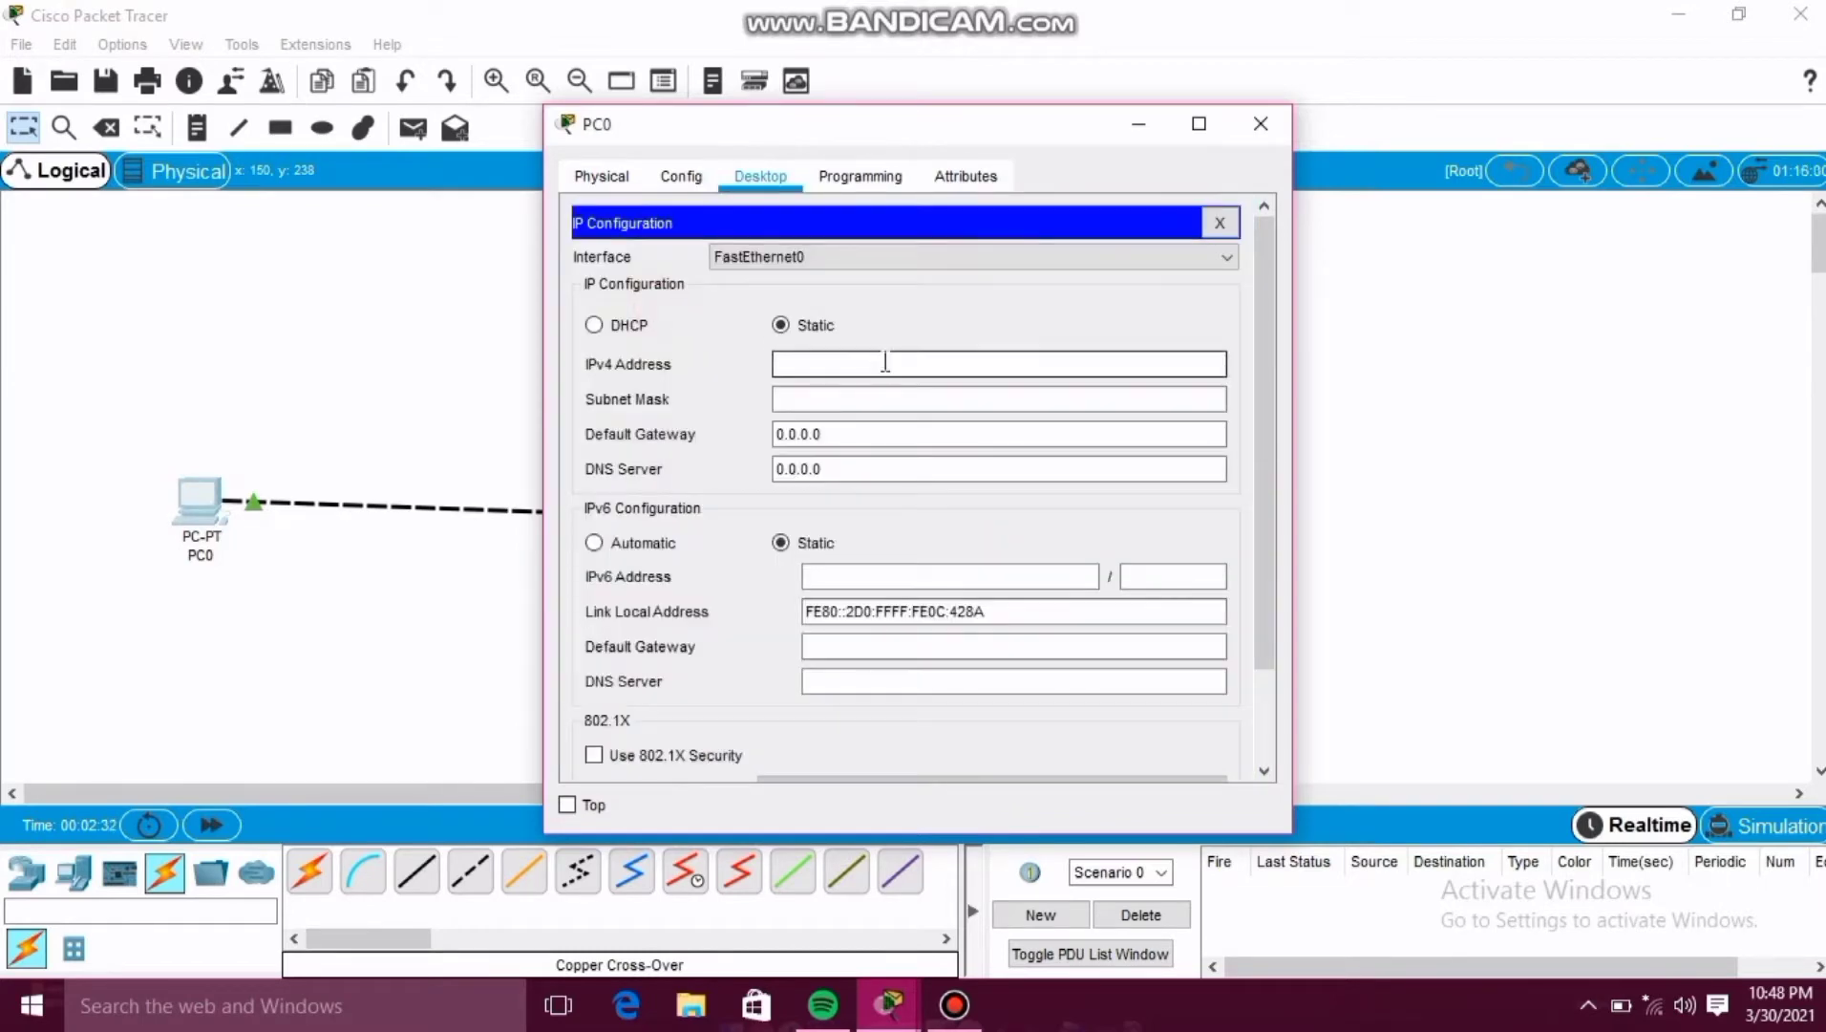
{"action": "left_click", "coordinate": [886, 362]}
{"action": "type", "text": "200.0.0.1"}
{"action": "left_click", "coordinate": [867, 394]}
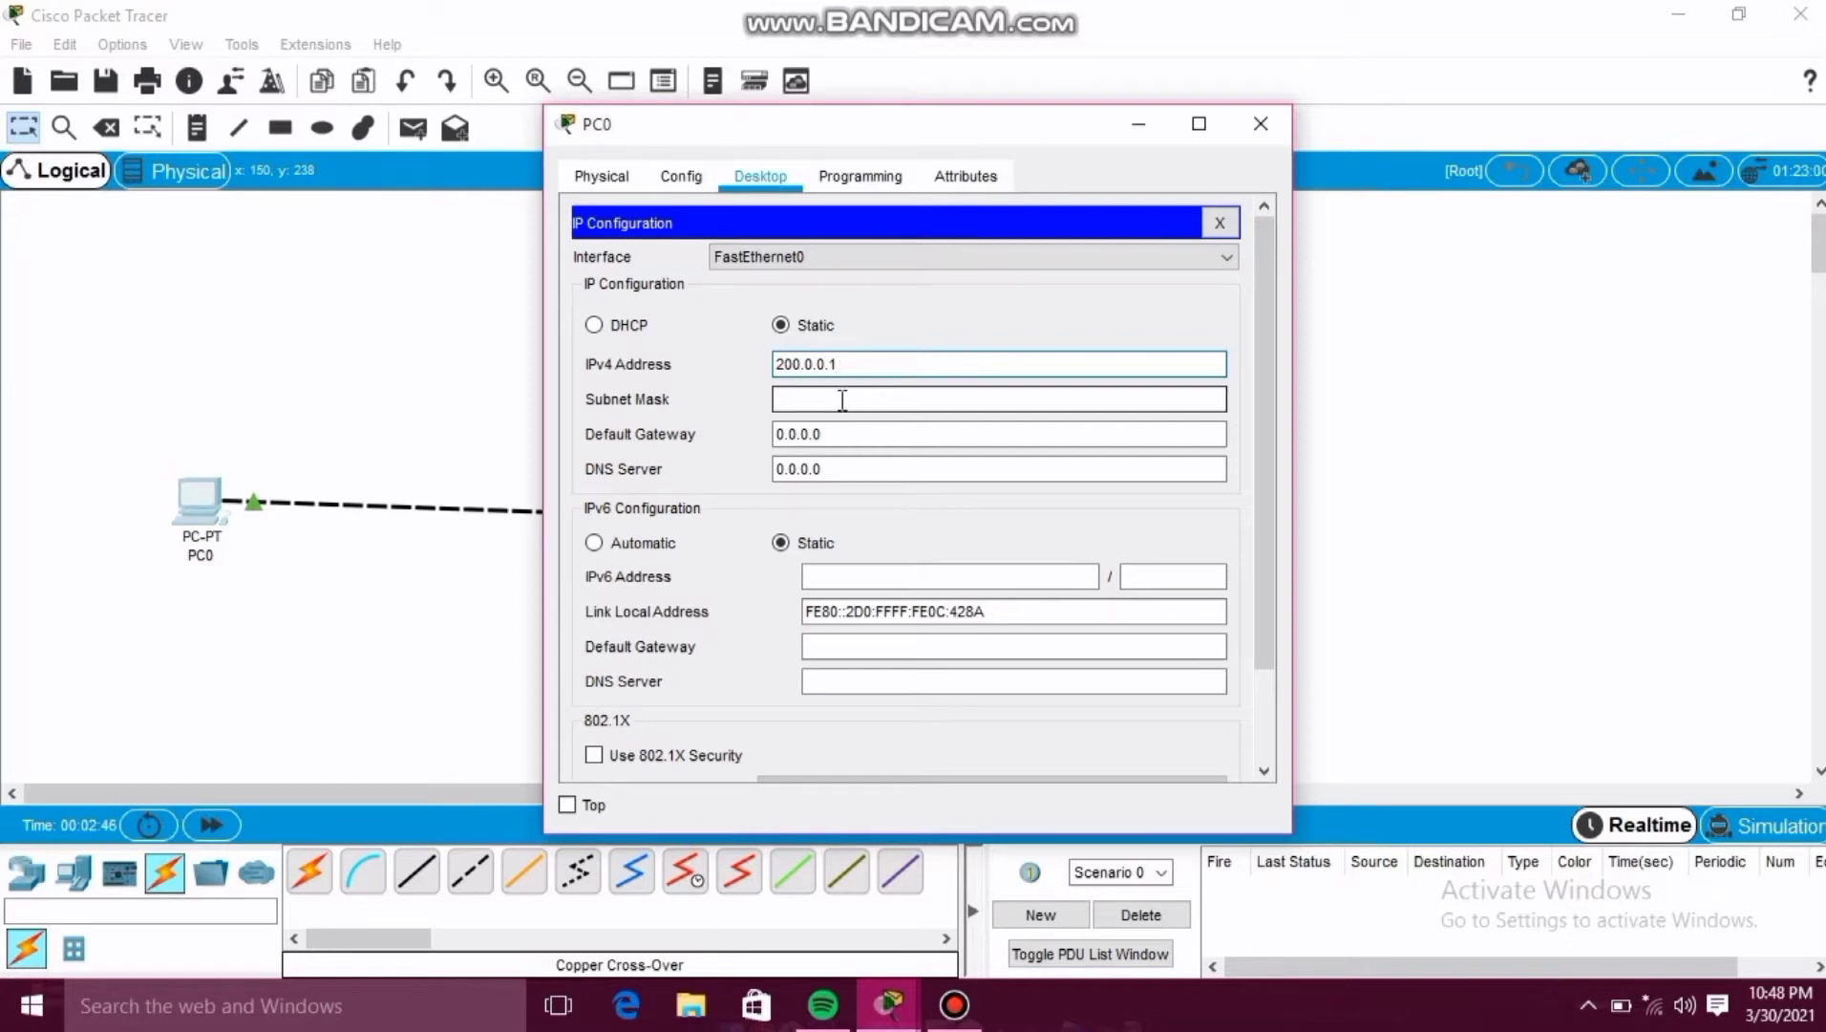
{"action": "left_click", "coordinate": [840, 400]}
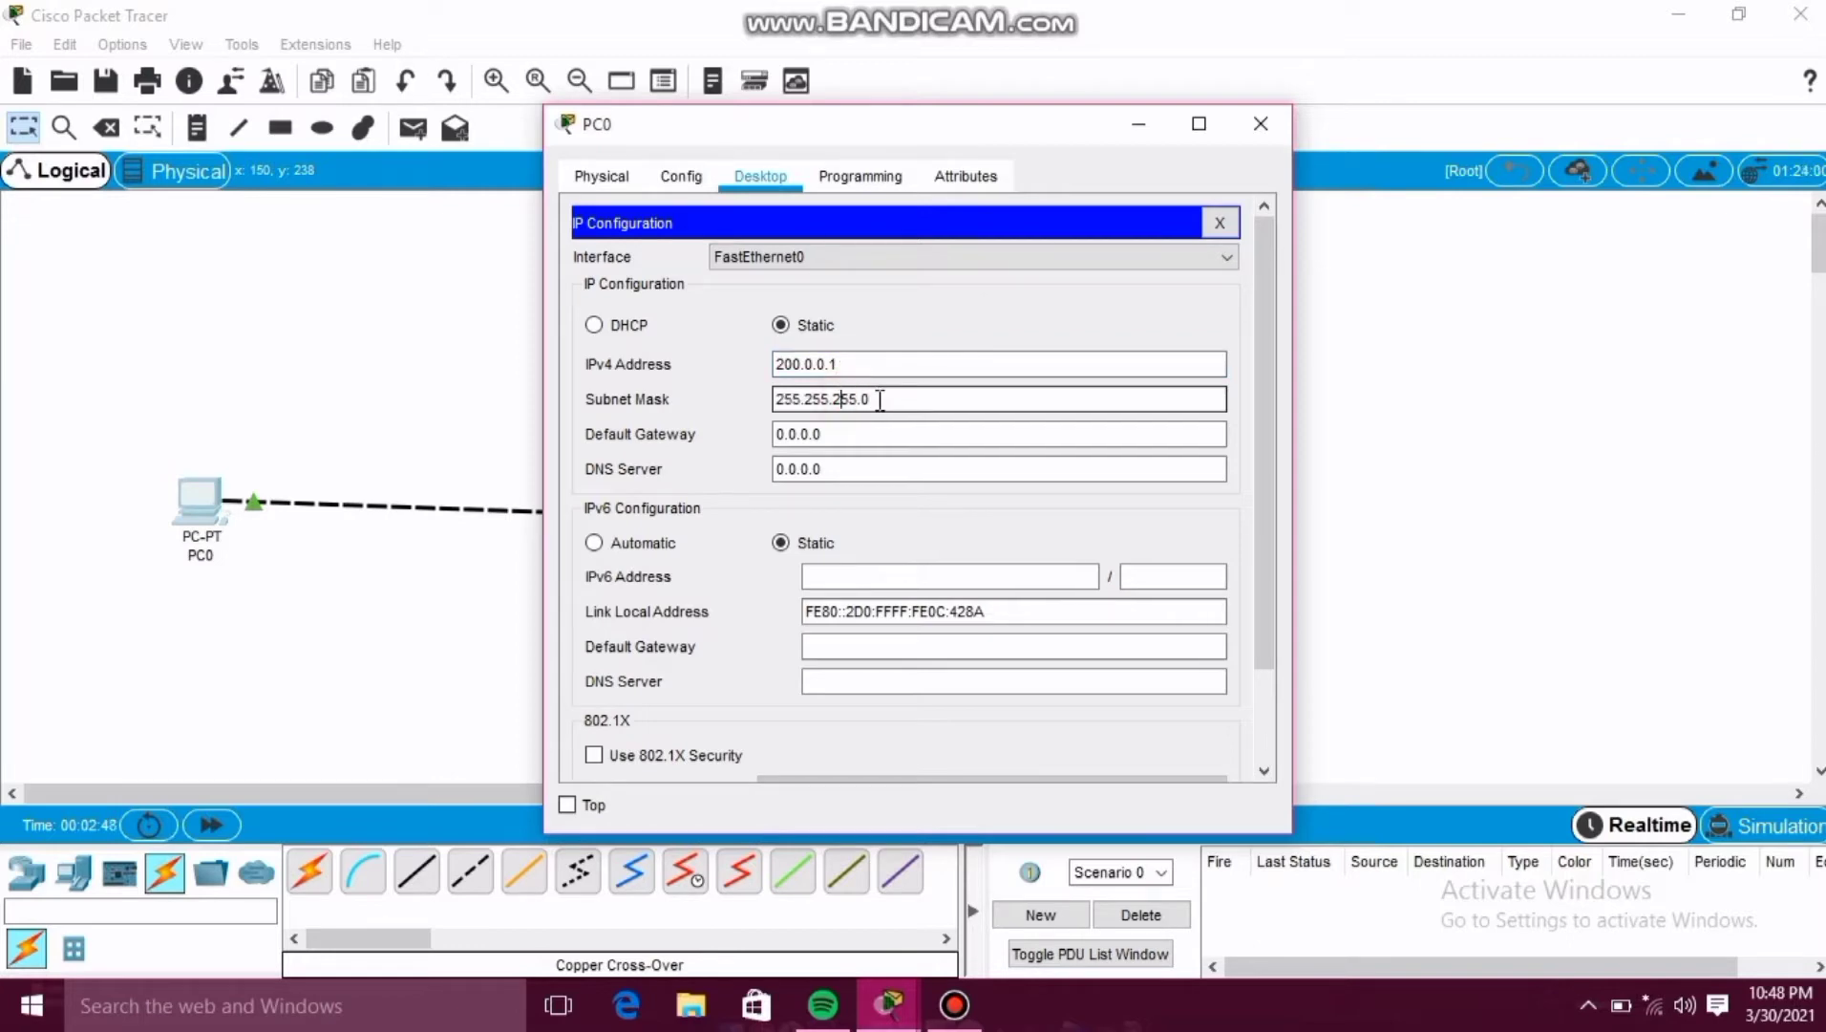
{"action": "left_click", "coordinate": [1266, 126]}
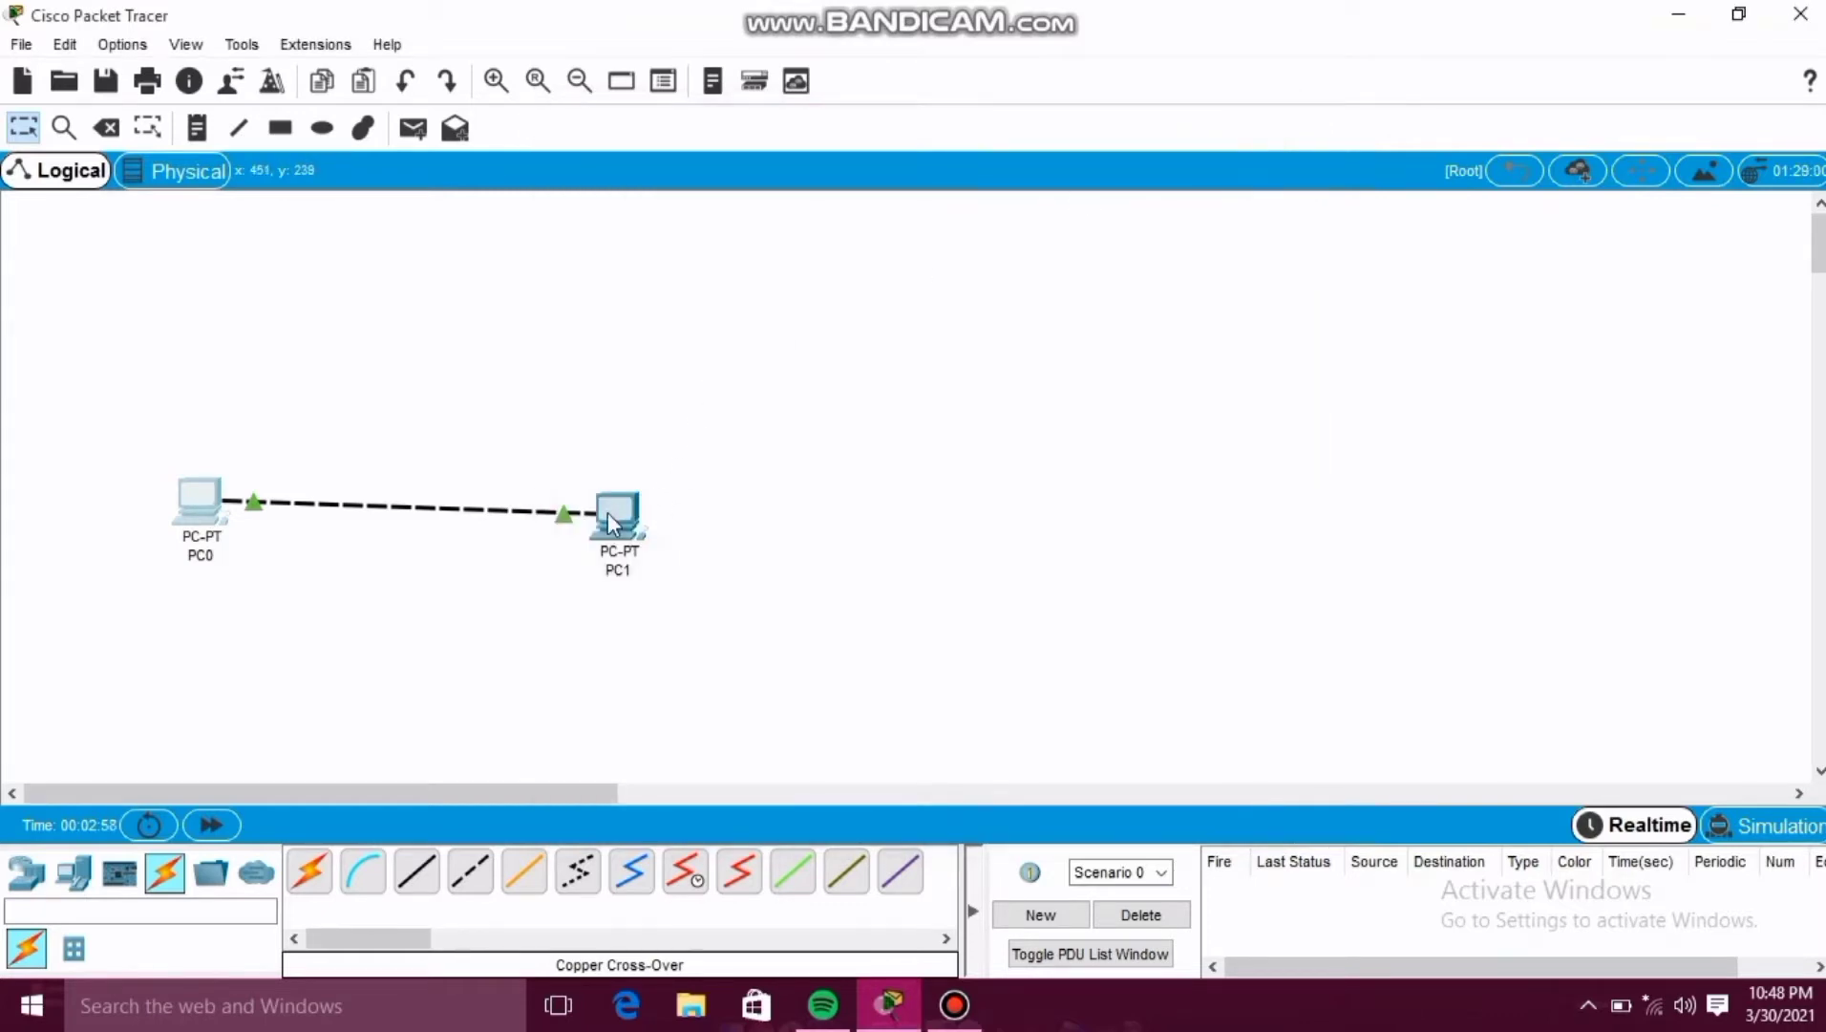
Give PC1 a static IPv4 address of 200.0.0.2 with subnet mask 255.255.255.0 in its IP Configuration.
{"action": "mouse_move", "coordinate": [608, 512]}
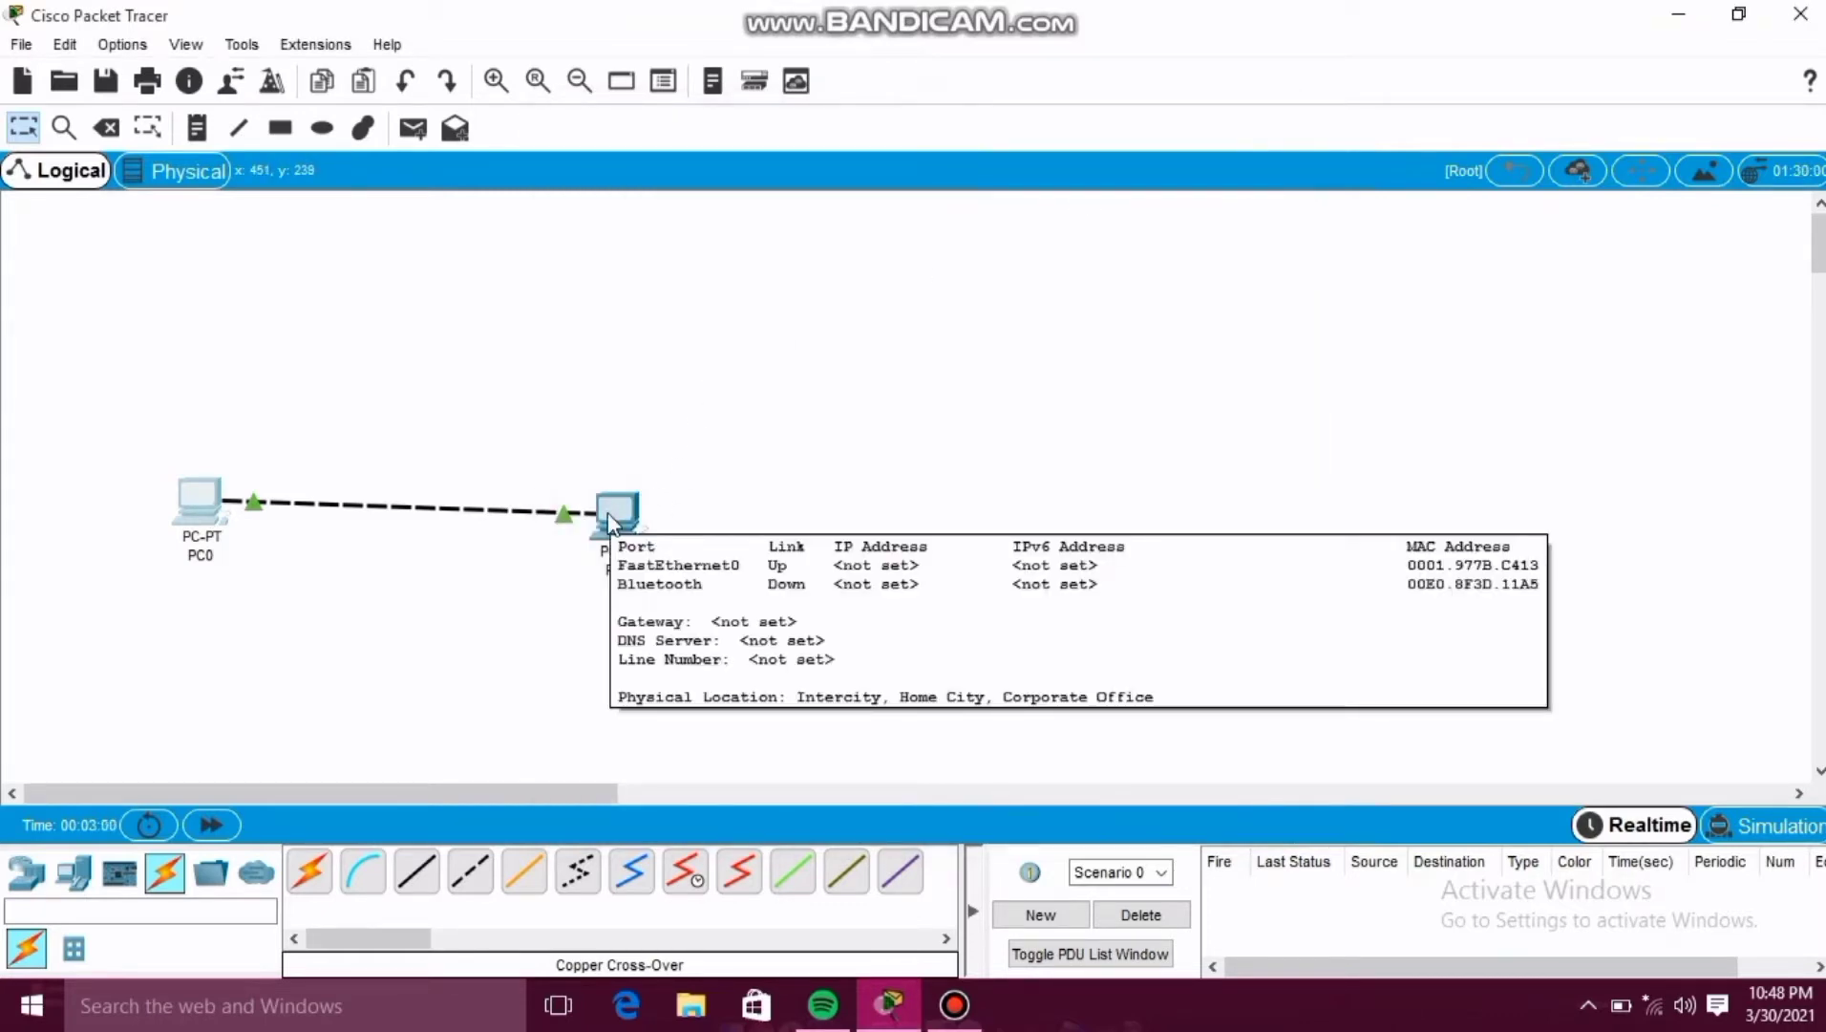
{"action": "left_click", "coordinate": [607, 512]}
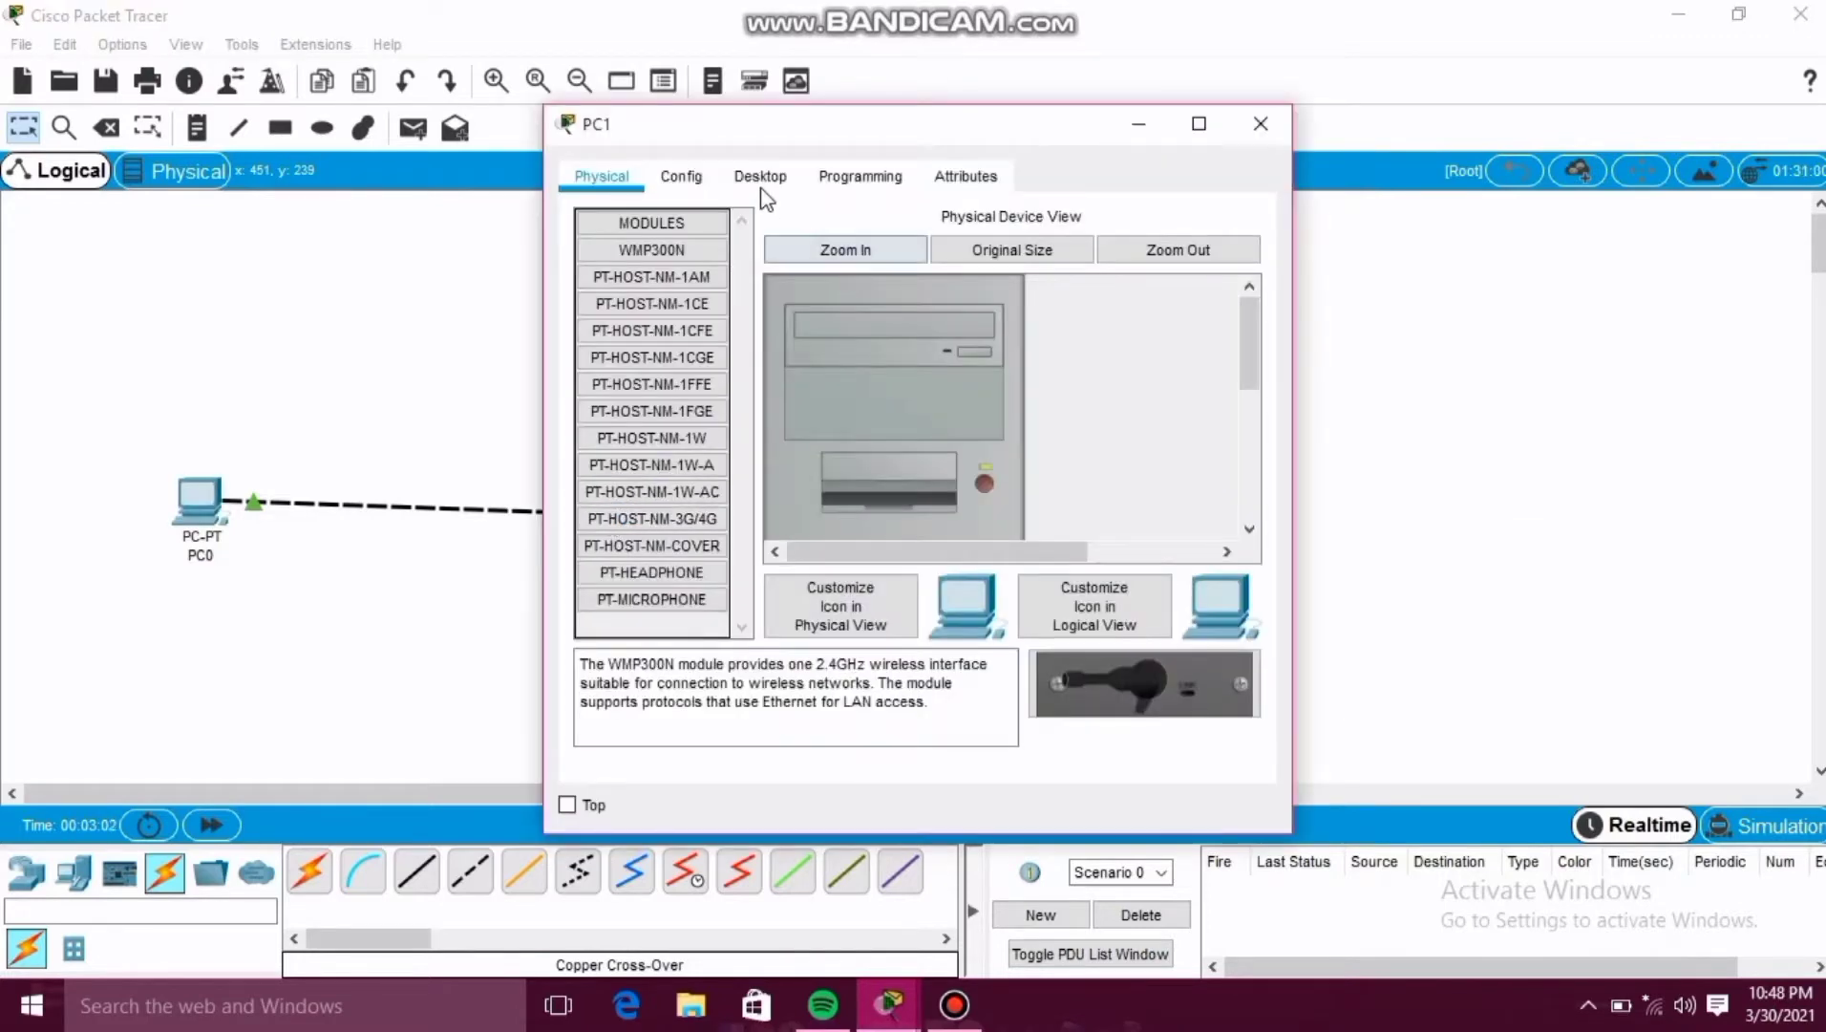
{"action": "left_click", "coordinate": [764, 196]}
{"action": "left_click", "coordinate": [630, 283]}
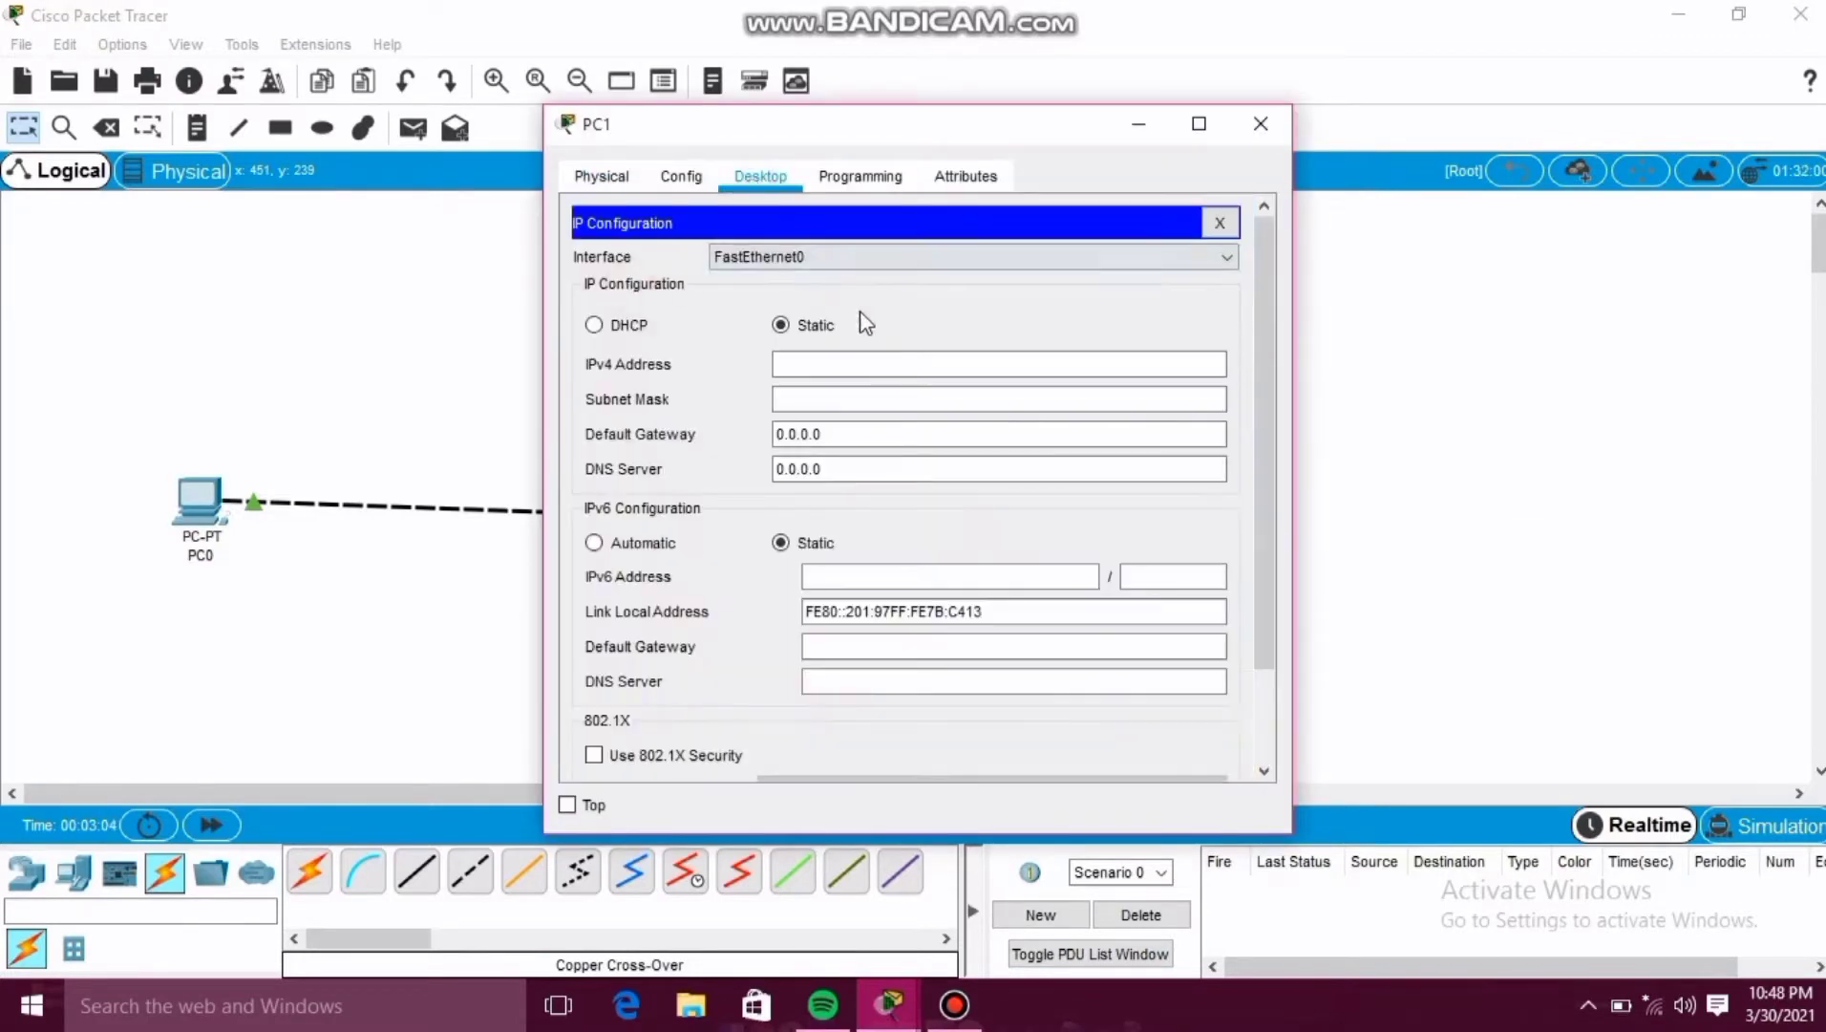
{"action": "left_click", "coordinate": [854, 361]}
{"action": "type", "text": "200"}
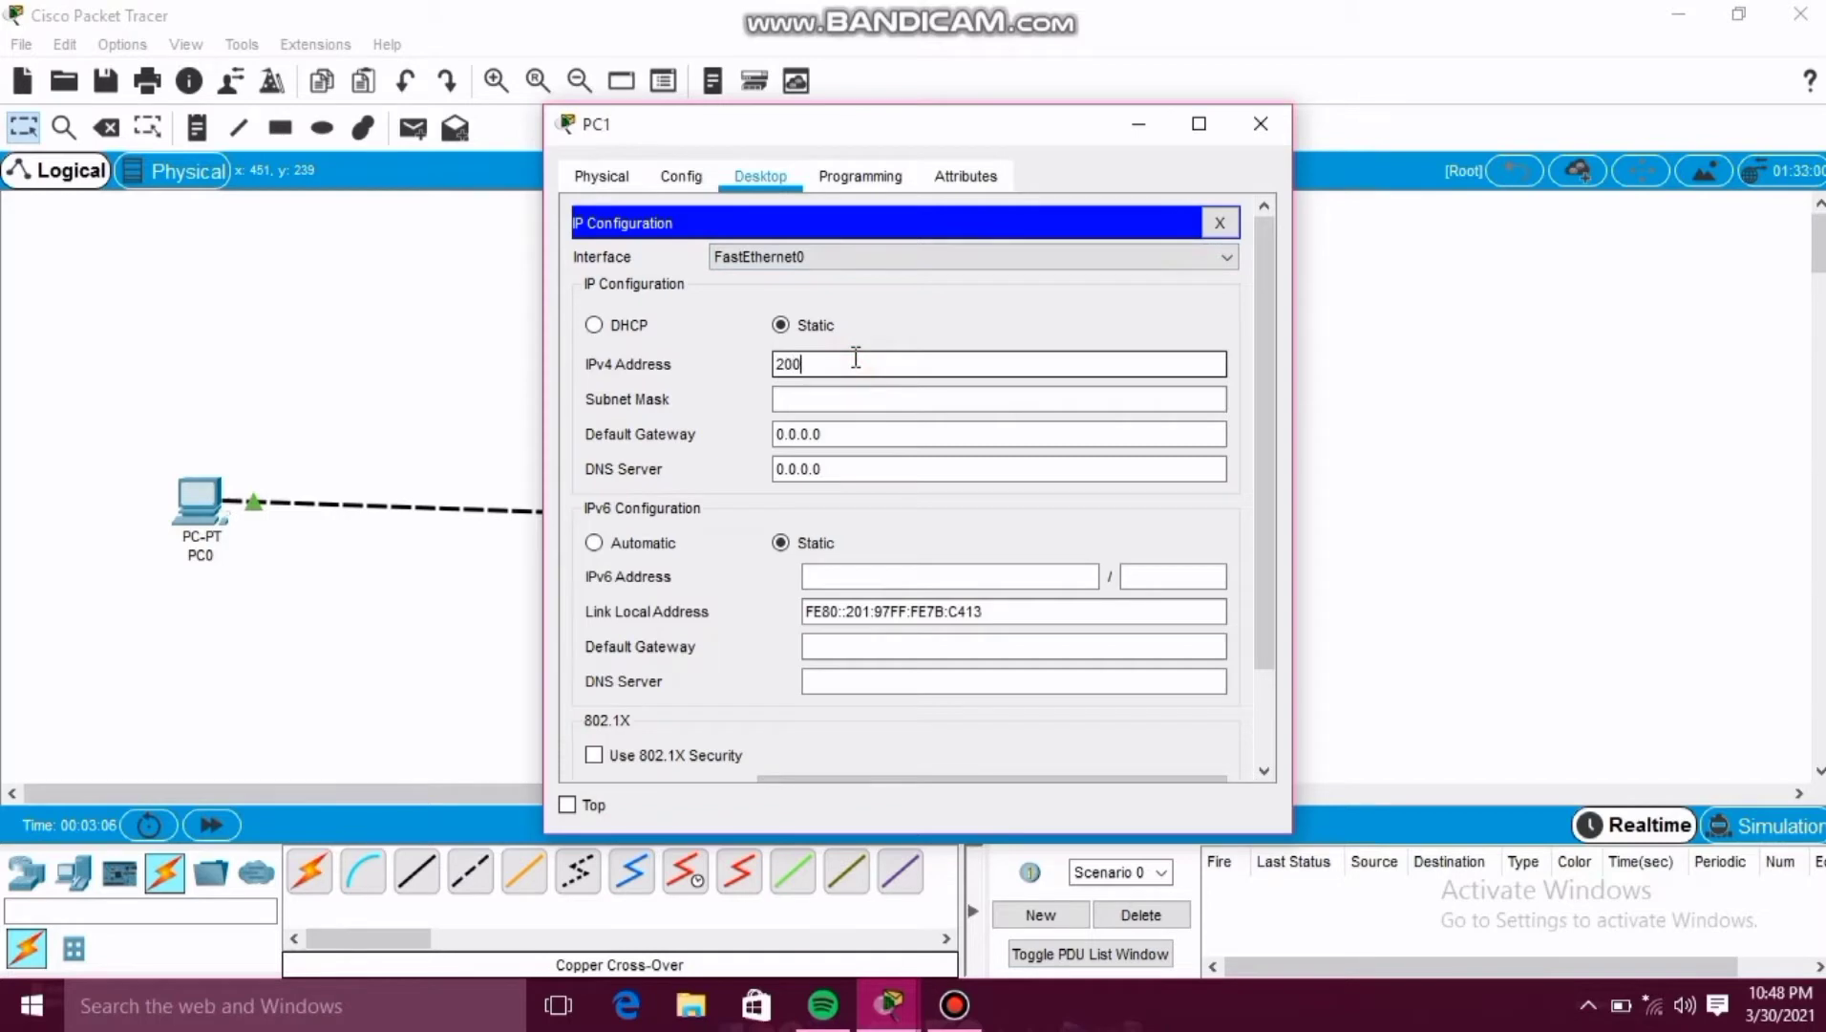
{"action": "type", "text": ".0.0.2"}
{"action": "left_click", "coordinate": [819, 398]}
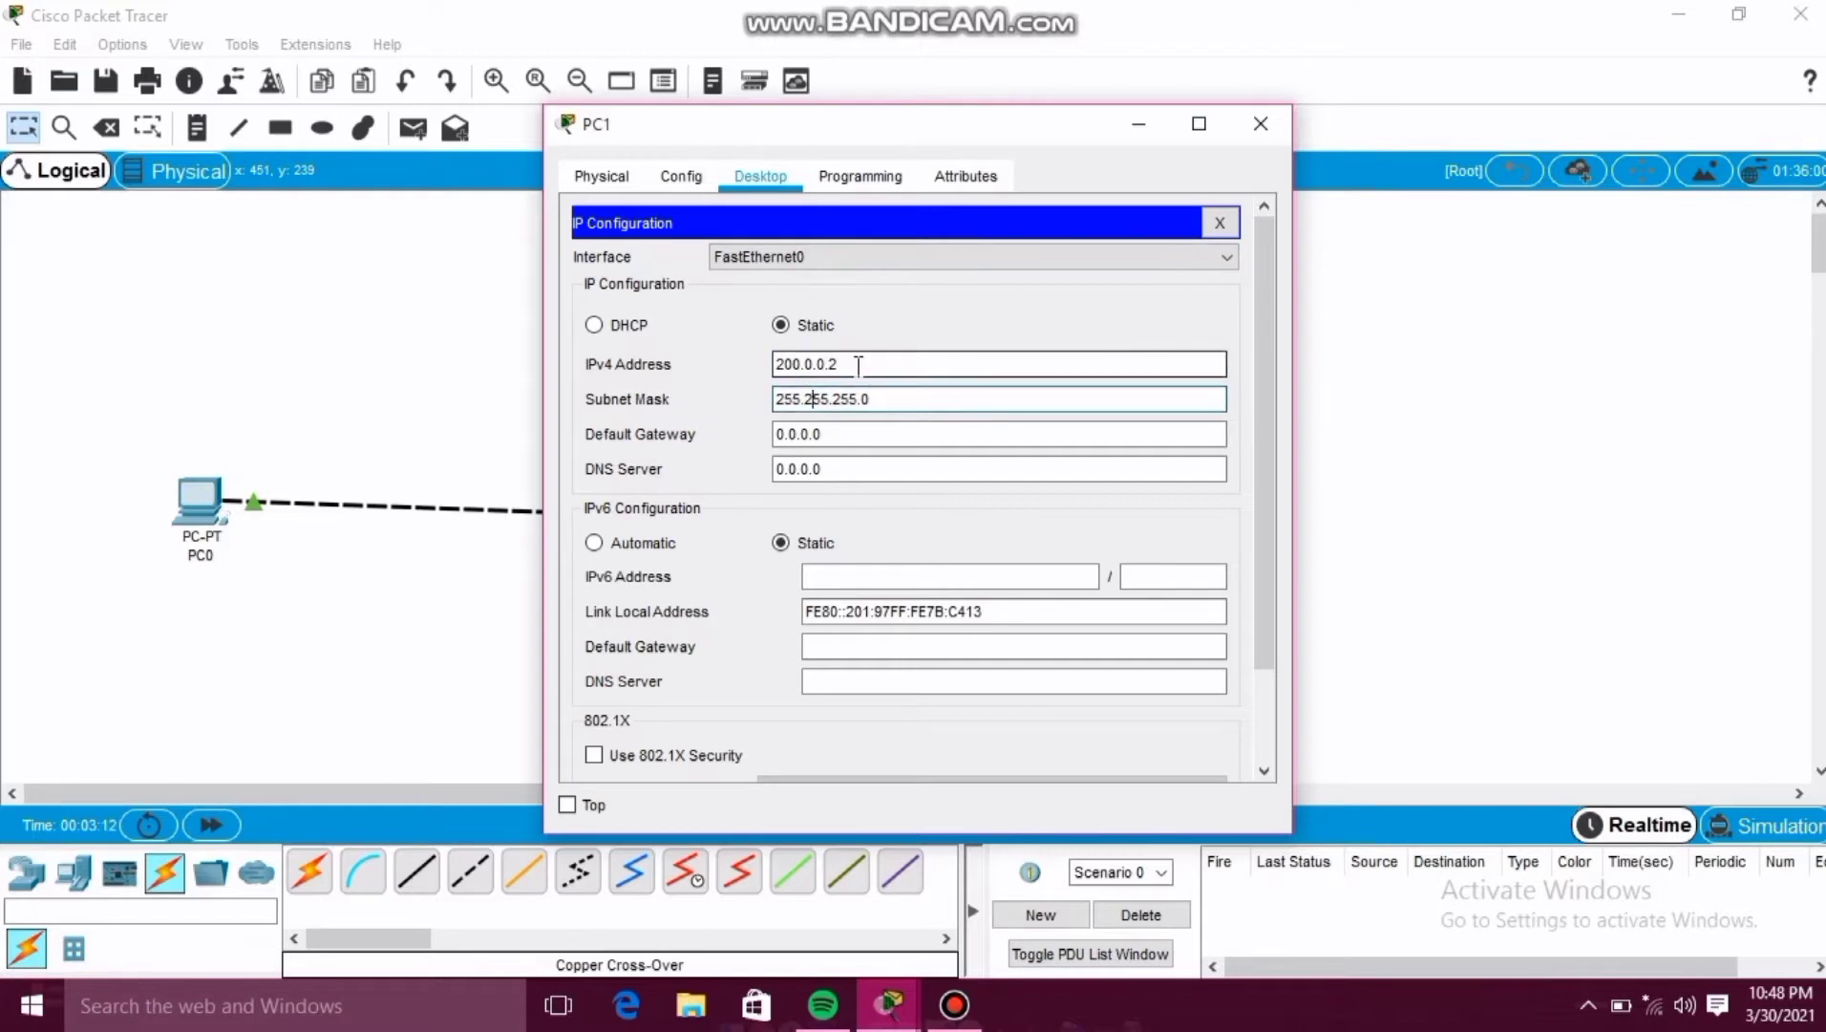
{"action": "left_click", "coordinate": [1264, 129]}
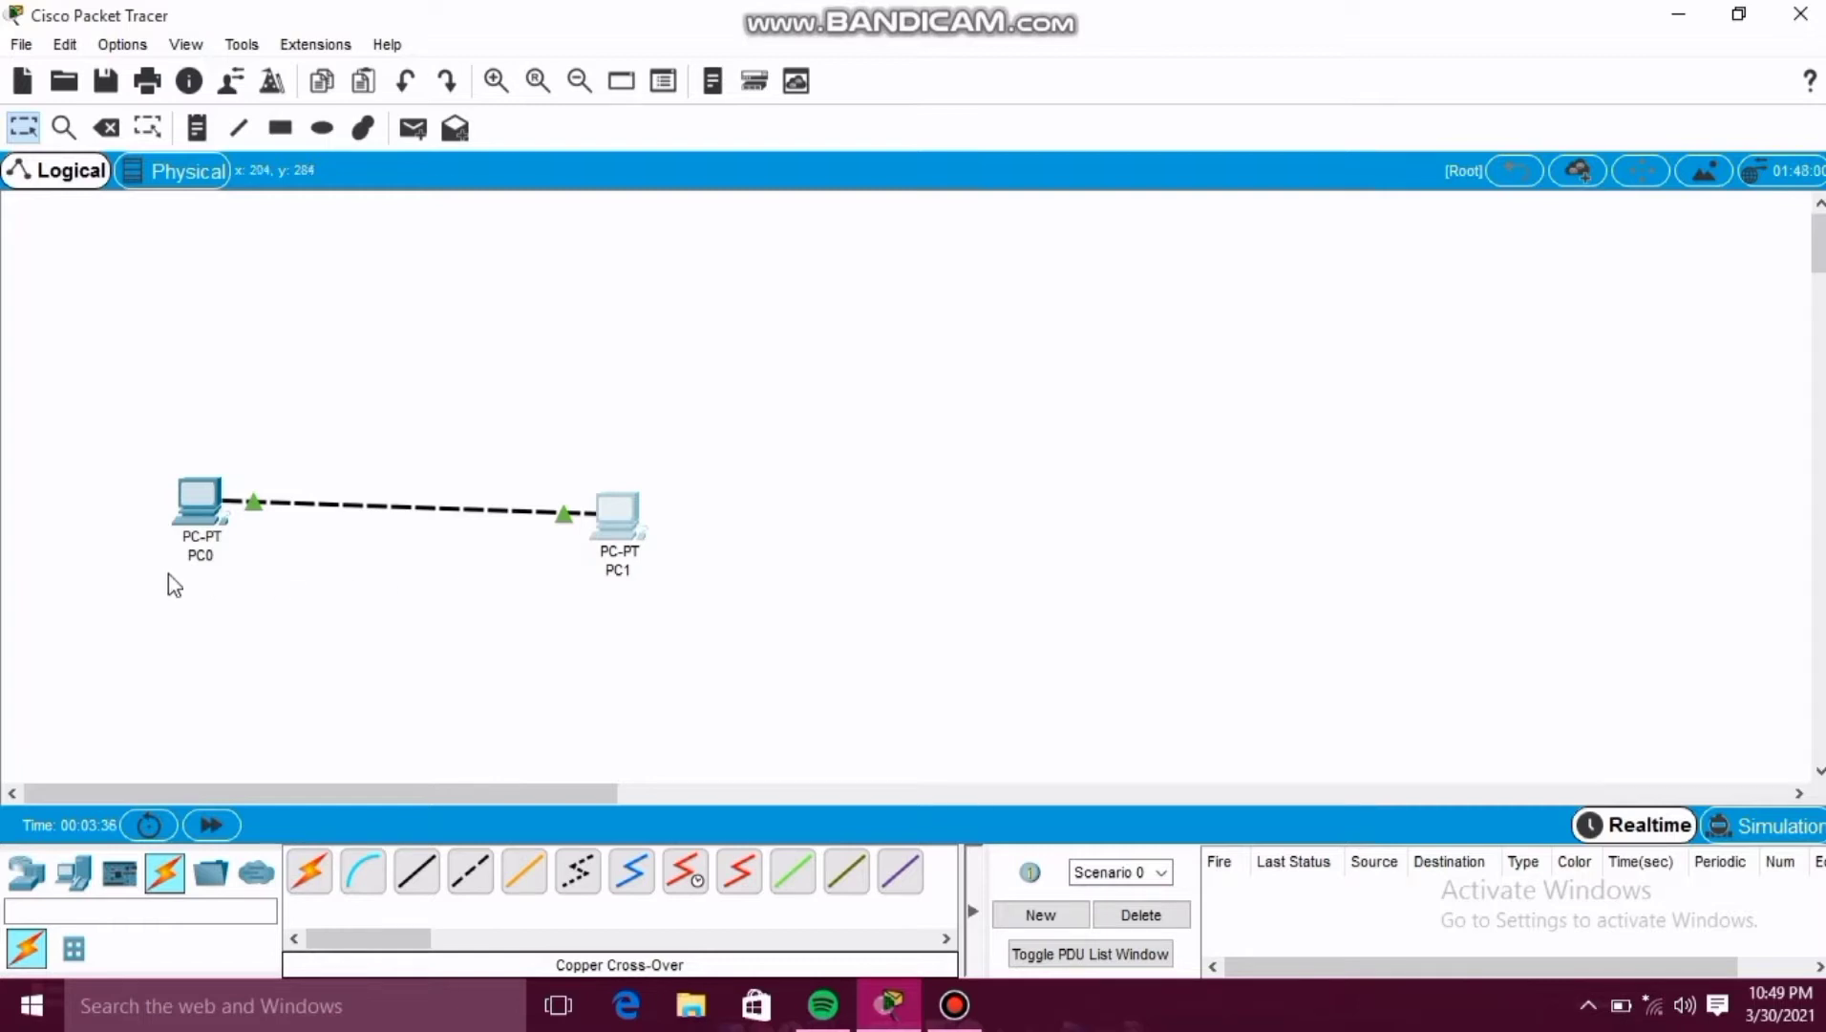
Run ping 200.0.0.1 from PC0's Command Prompt.
{"action": "left_click", "coordinate": [208, 513]}
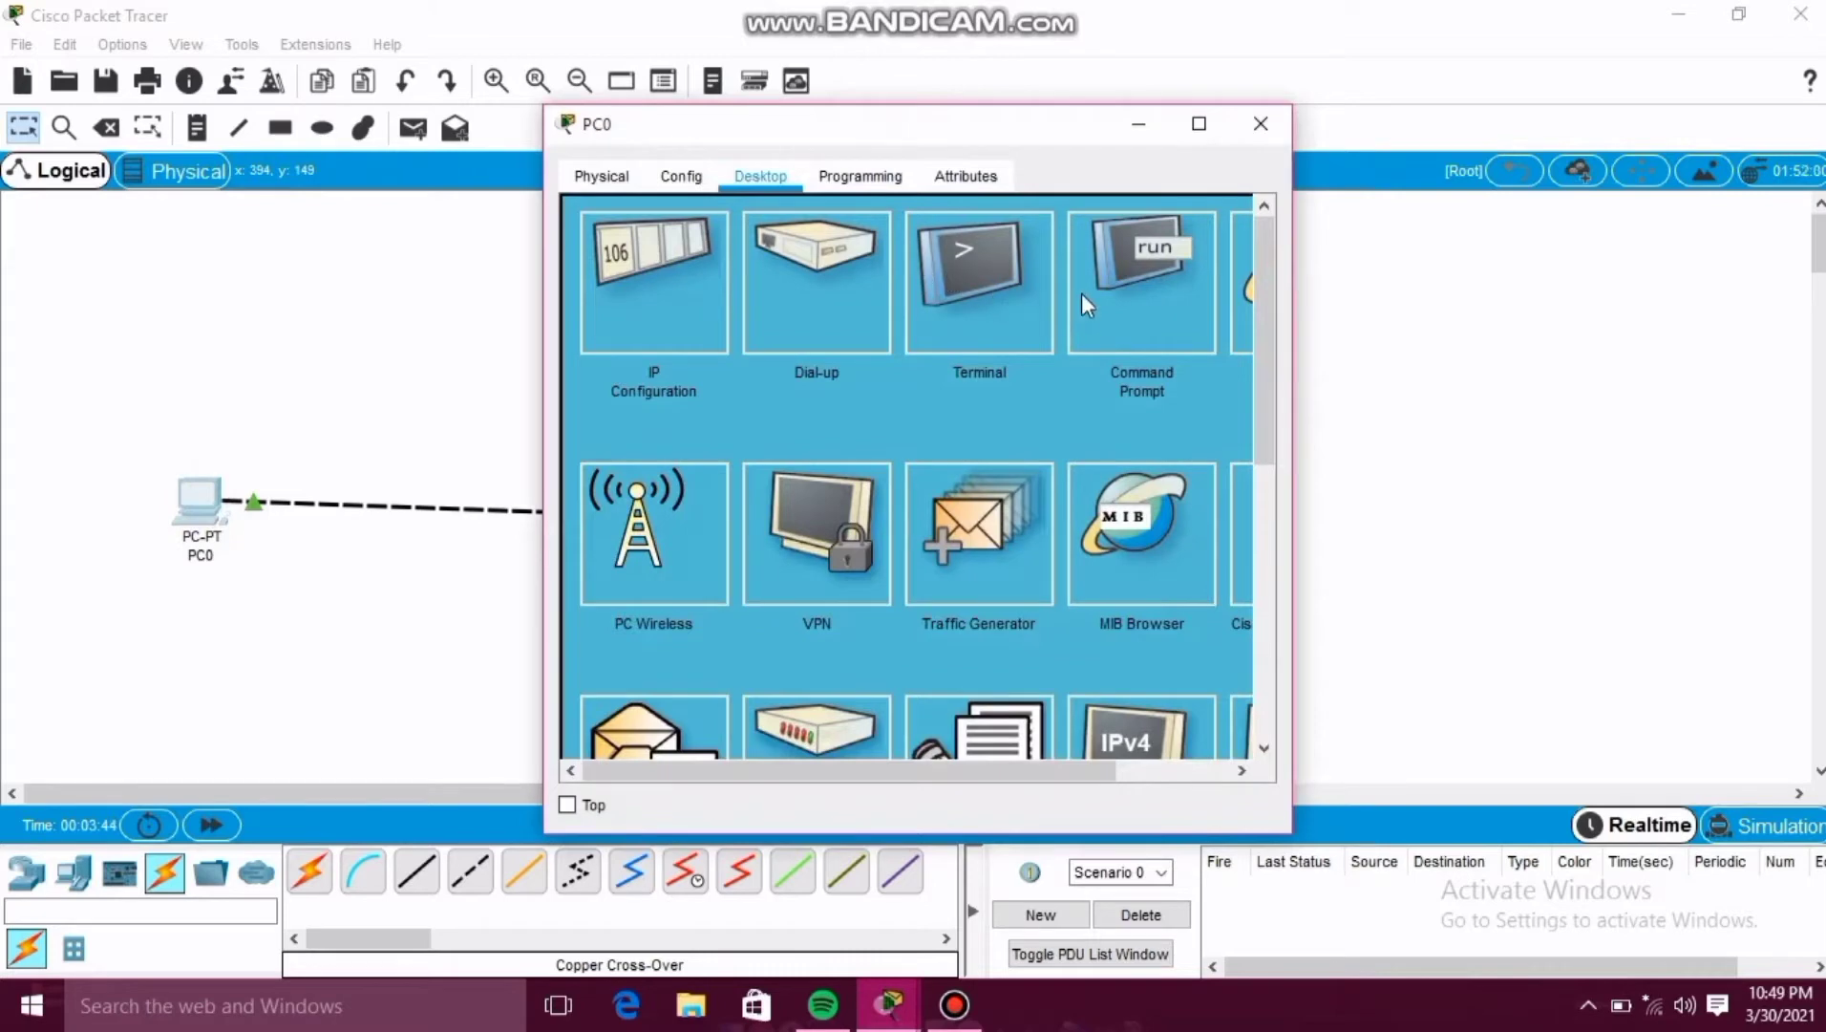
{"action": "left_click", "coordinate": [1147, 284]}
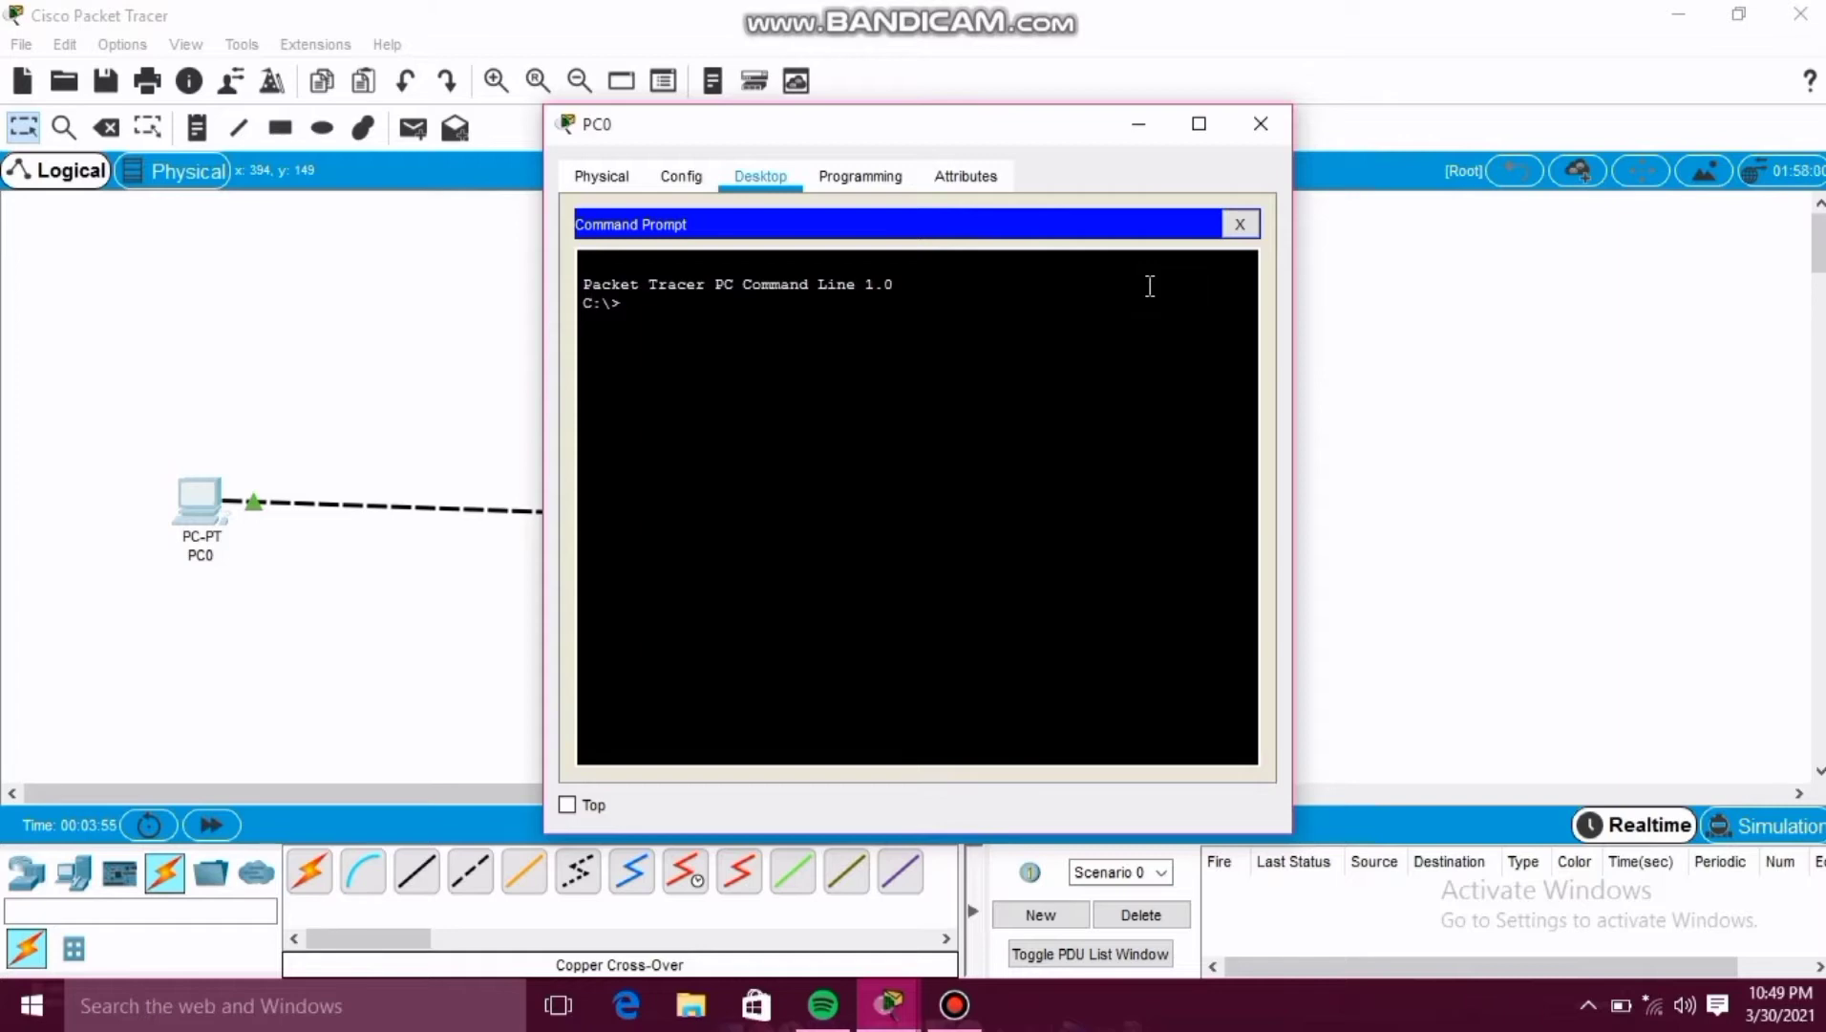
{"action": "type", "text": "ping"}
{"action": "type", "text": "200.0.0.1"}
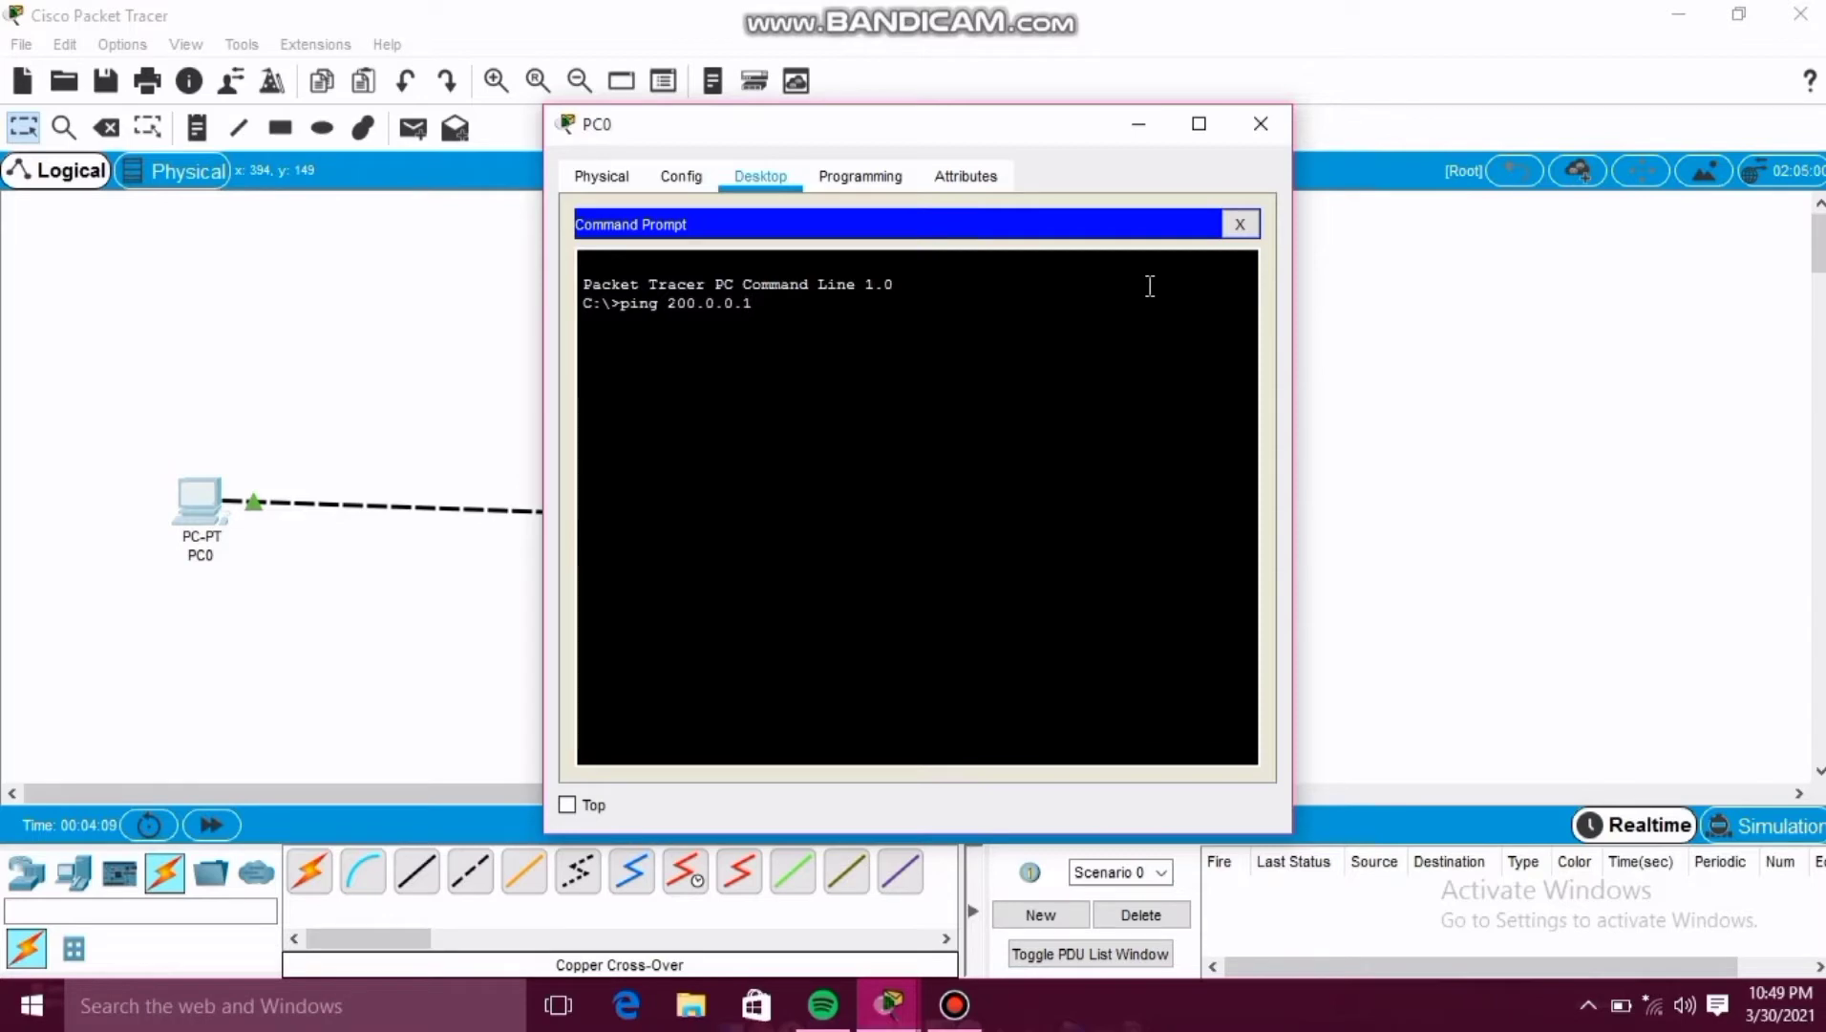
{"action": "key", "text": "Return"}
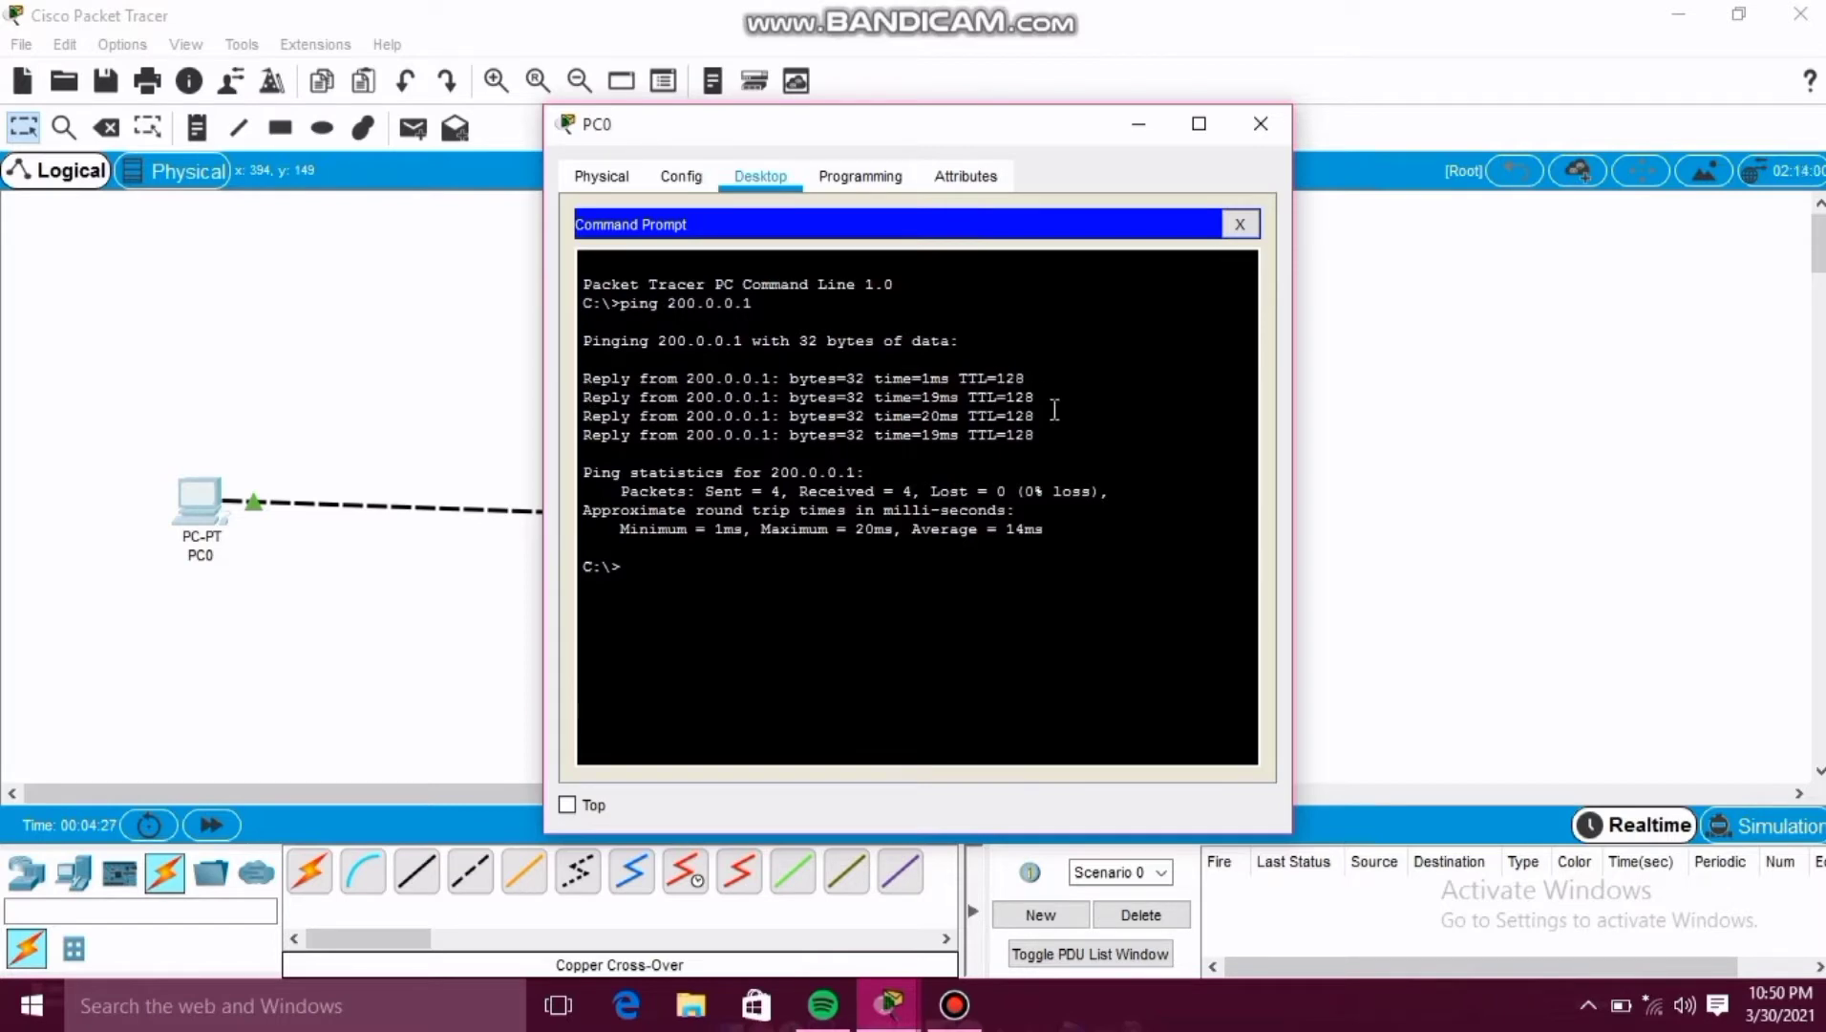
{"action": "left_click", "coordinate": [1258, 117]}
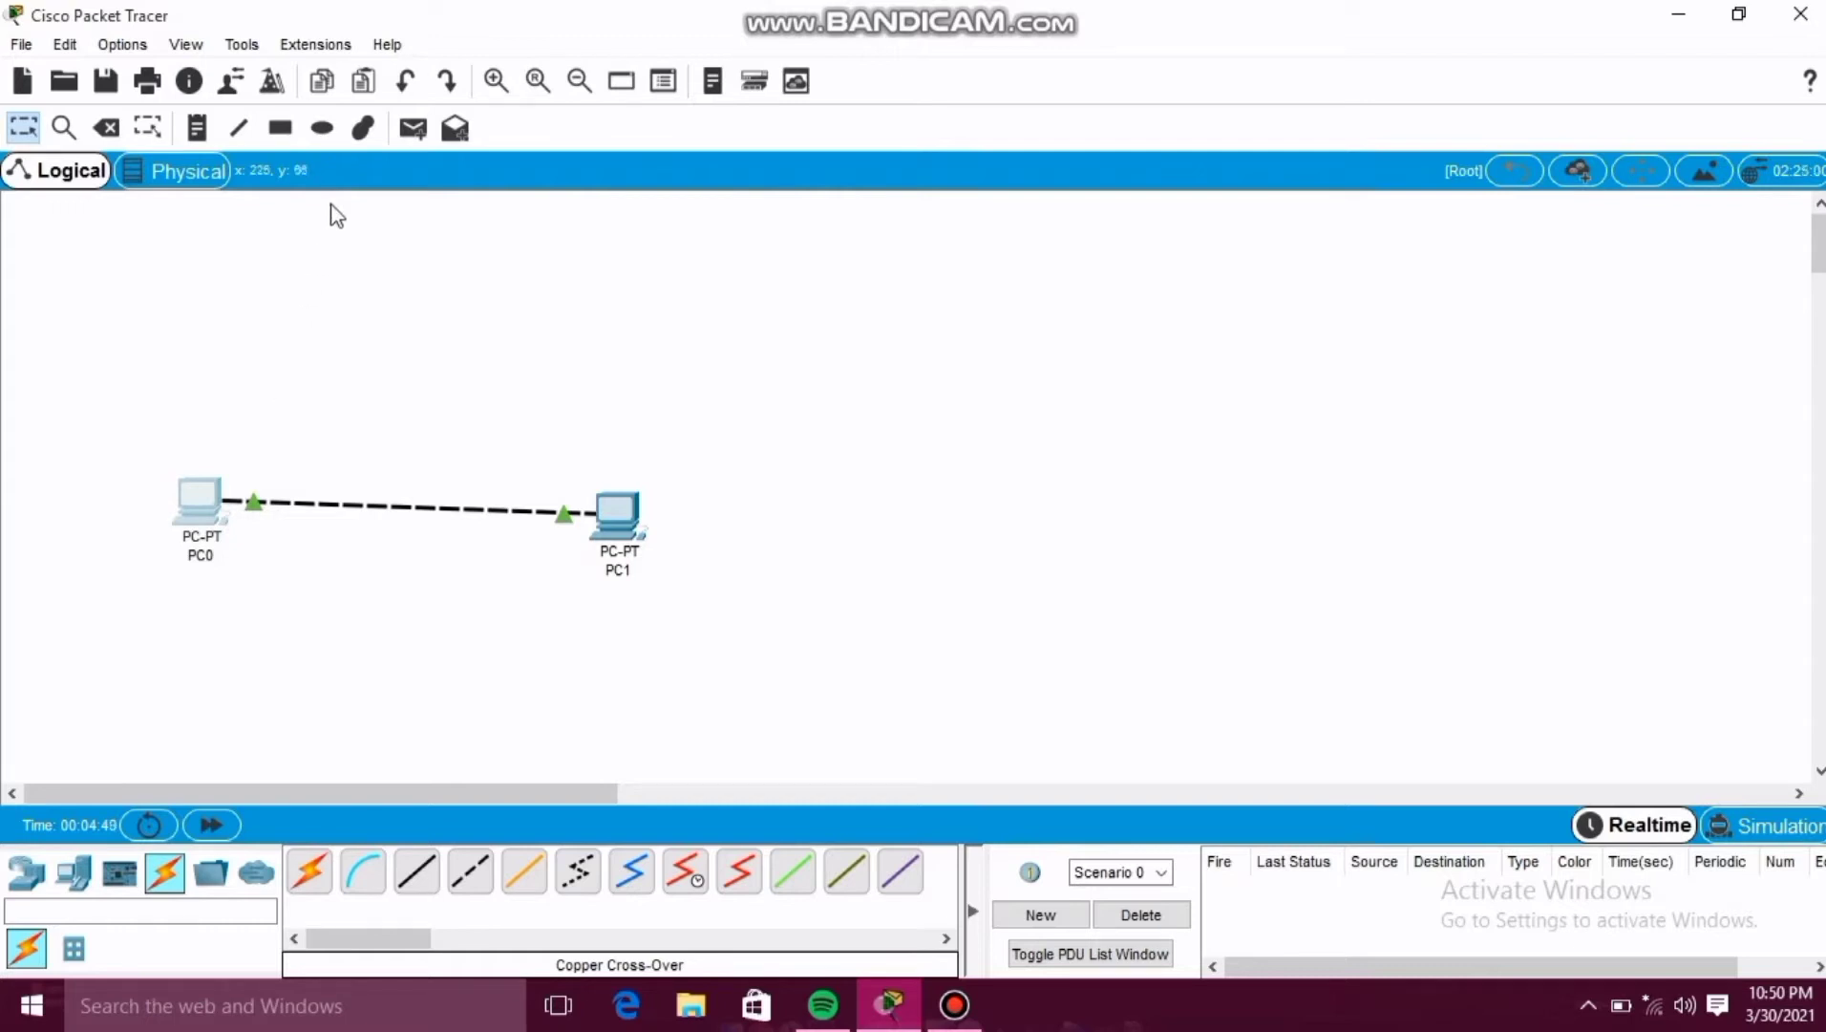
Start a complex PDU from PC0 using PING with destination IP address 200.0.0.2.
{"action": "left_click", "coordinate": [455, 130]}
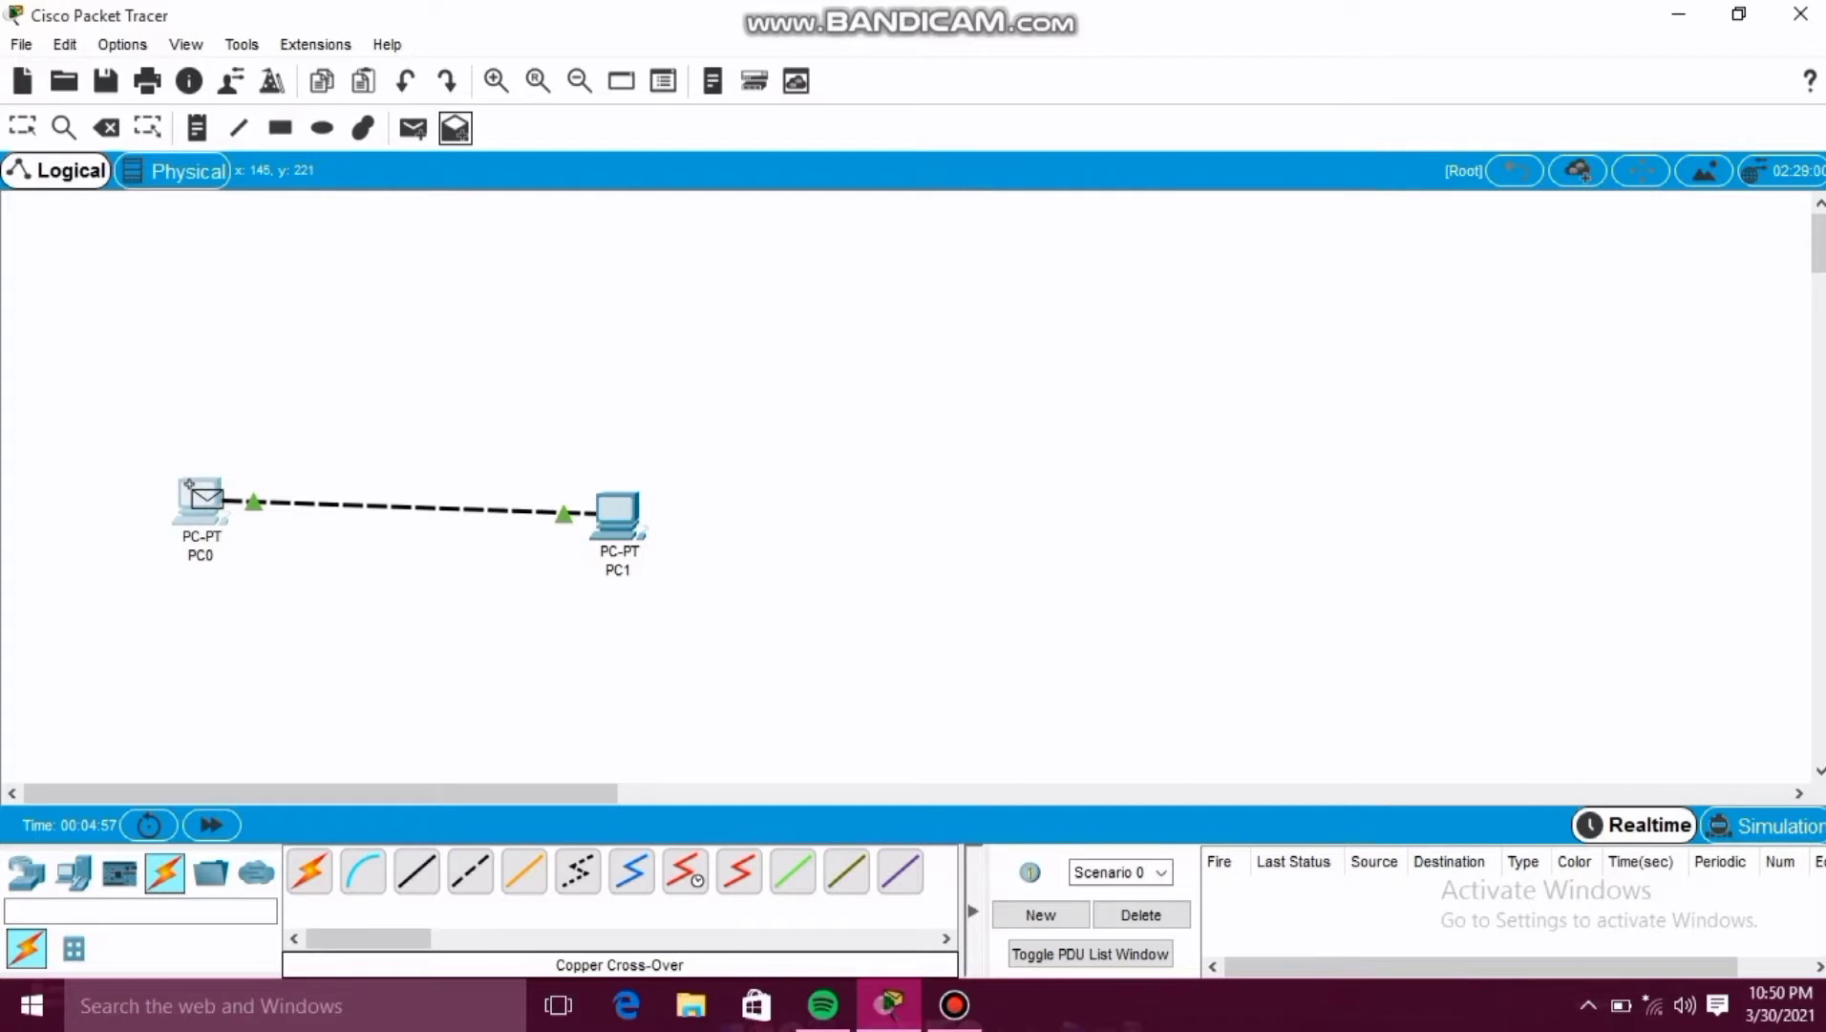
{"action": "mouse_move", "coordinate": [201, 495]}
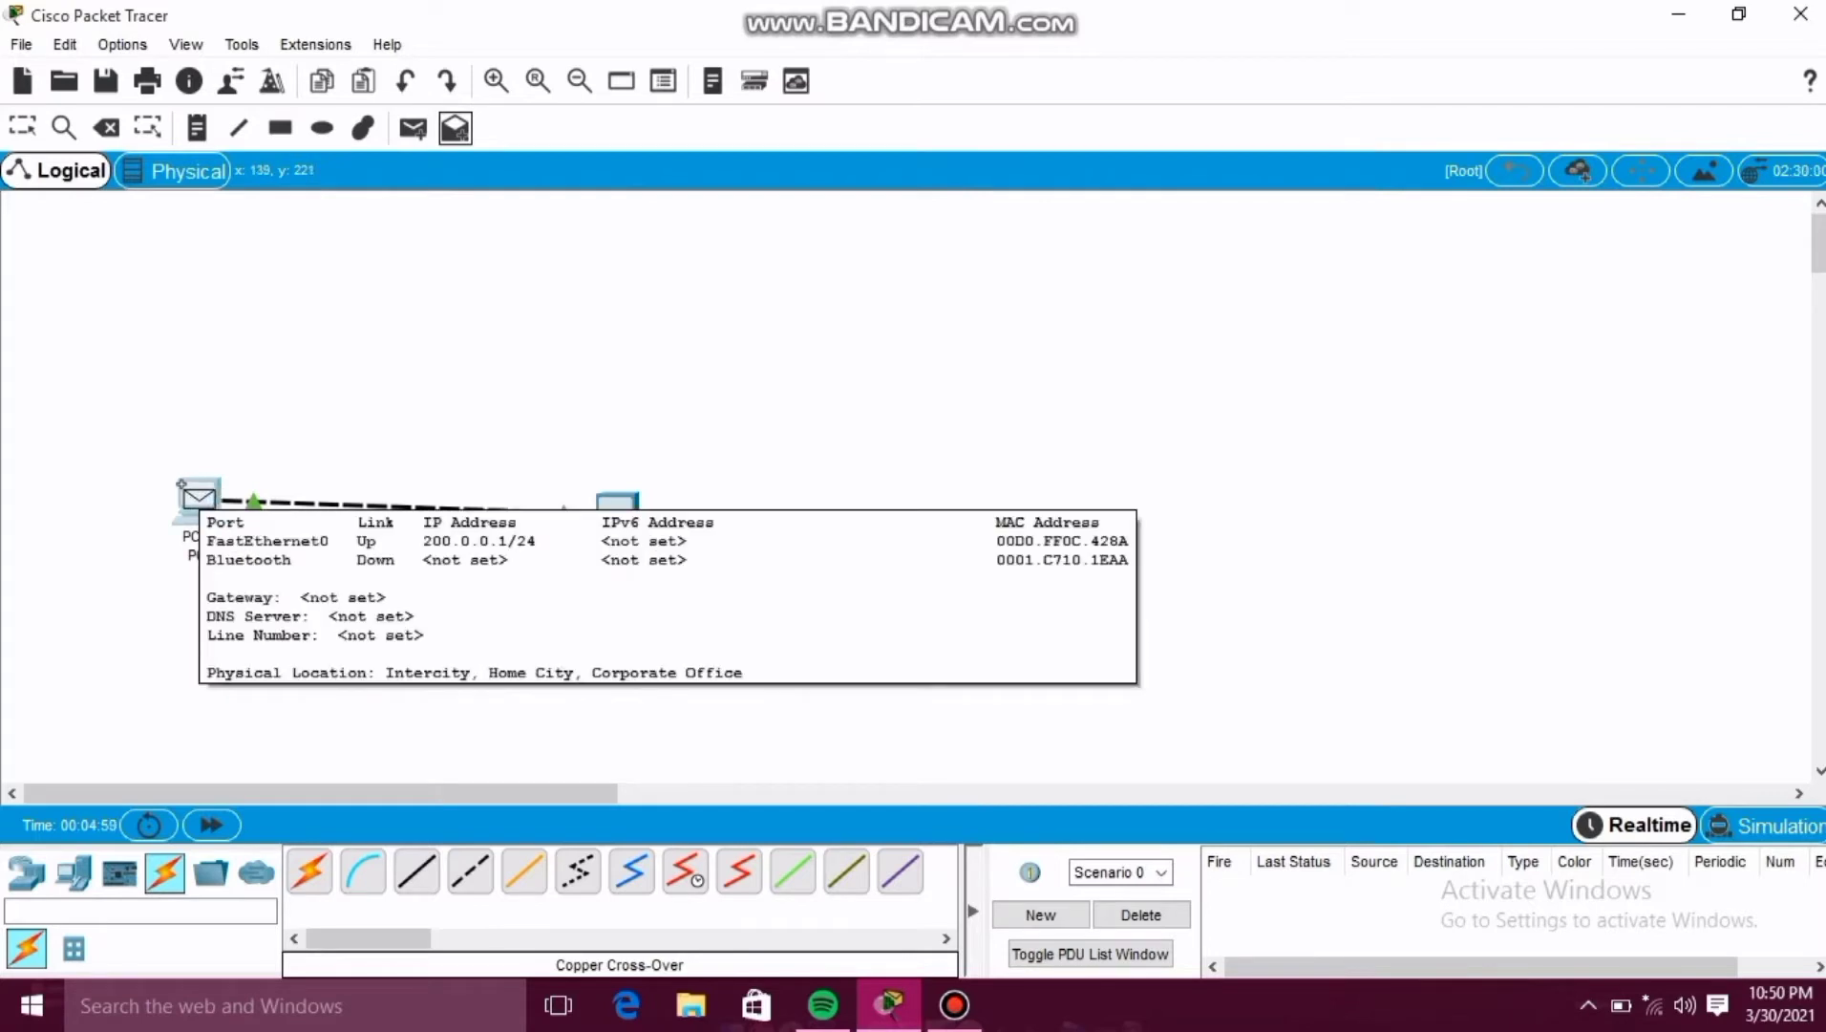
{"action": "left_click", "coordinate": [198, 495]}
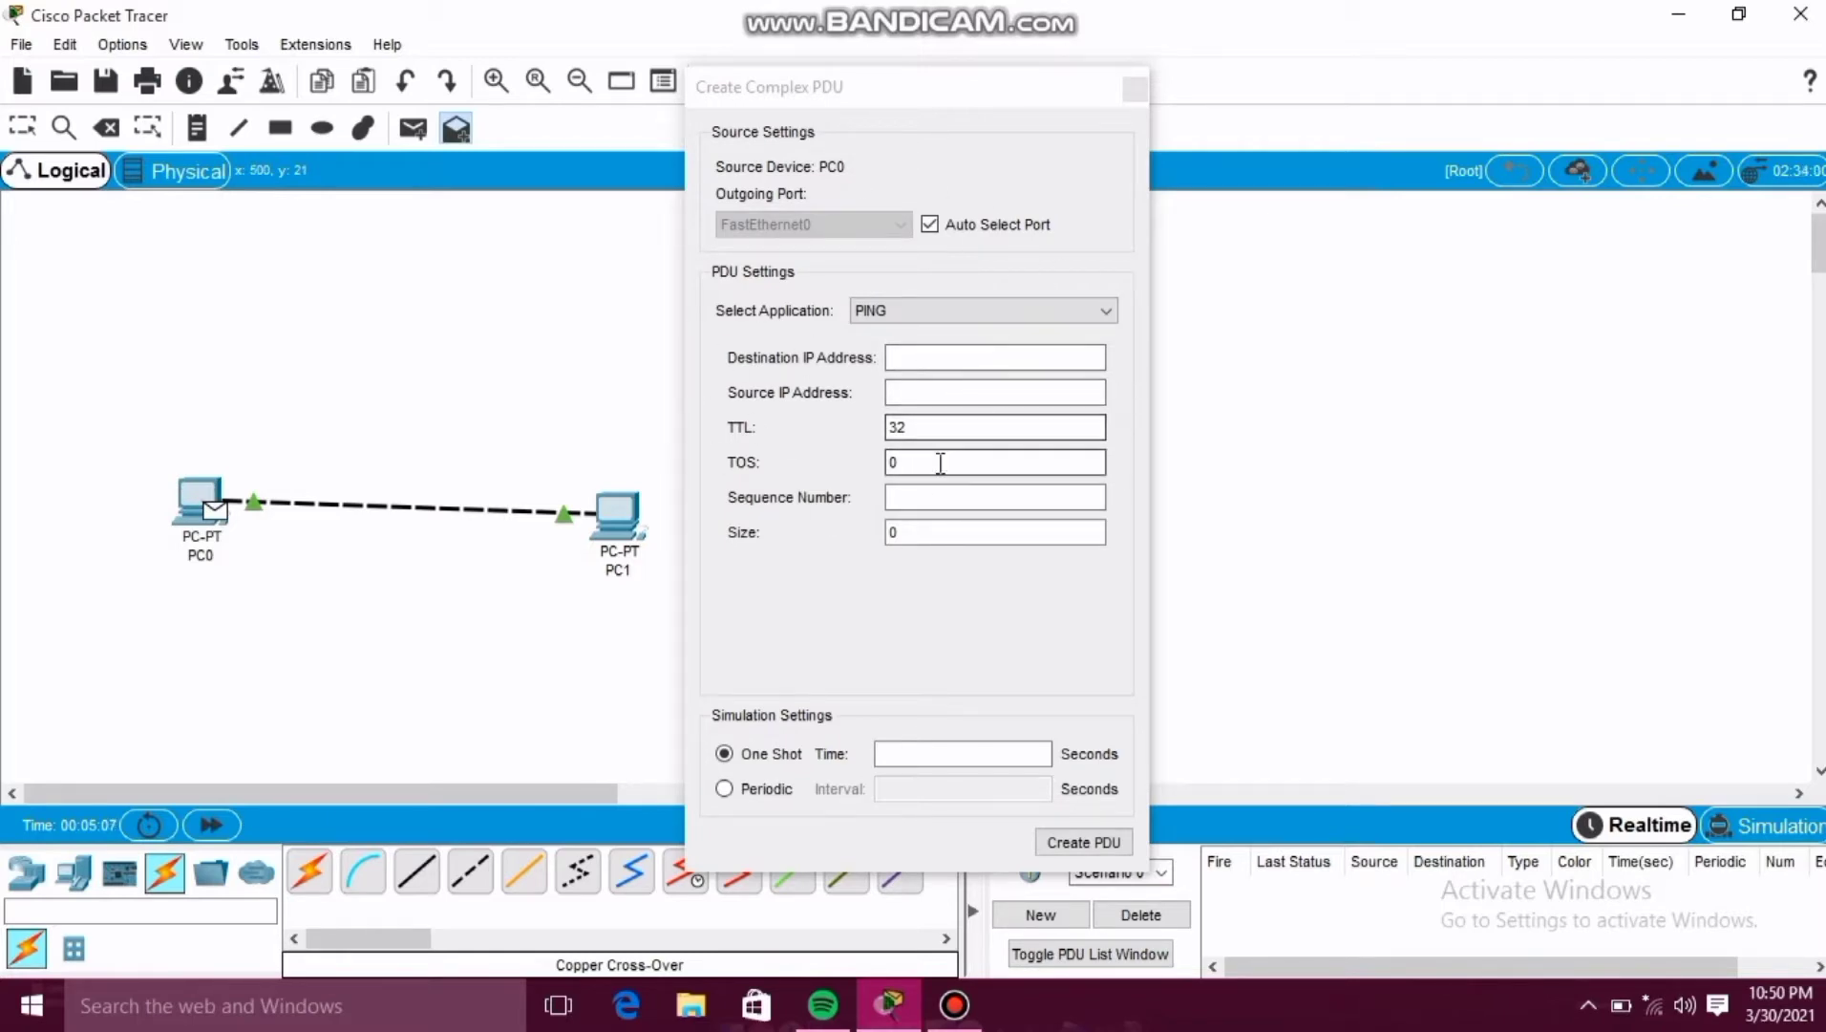
{"action": "left_click", "coordinate": [903, 358]}
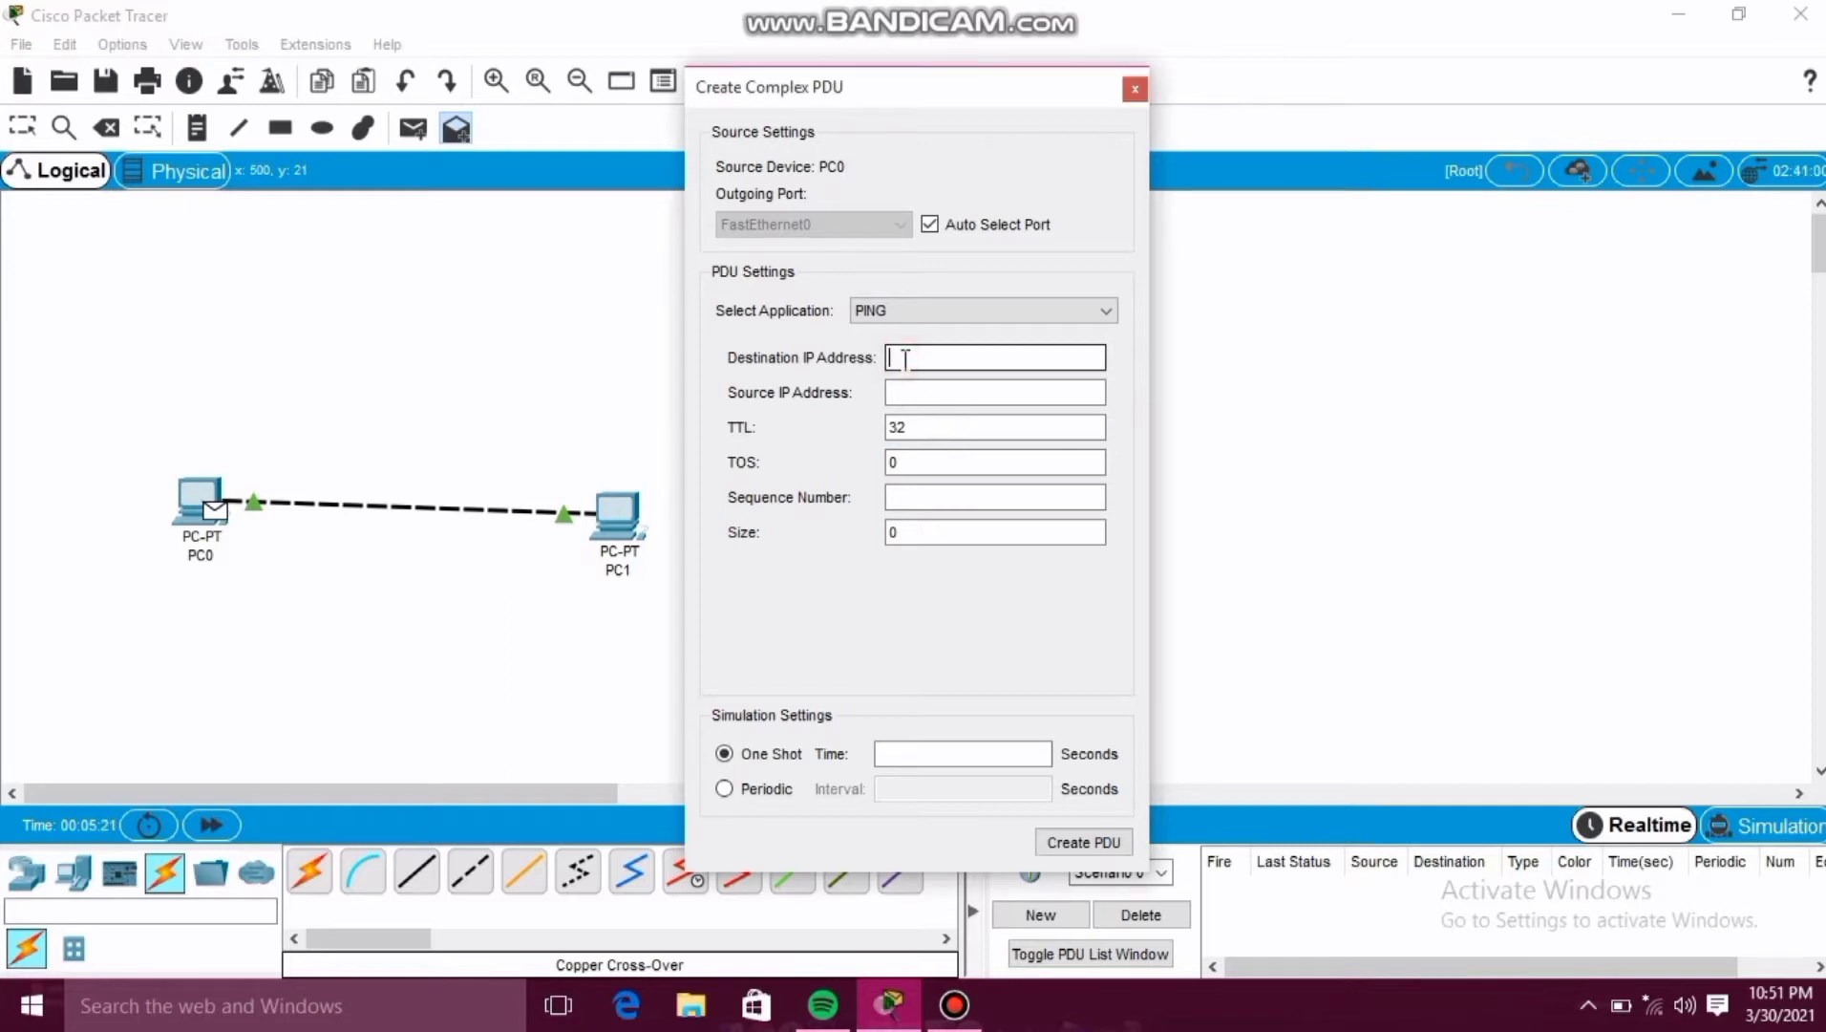
{"action": "type", "text": "200.0.0.2"}
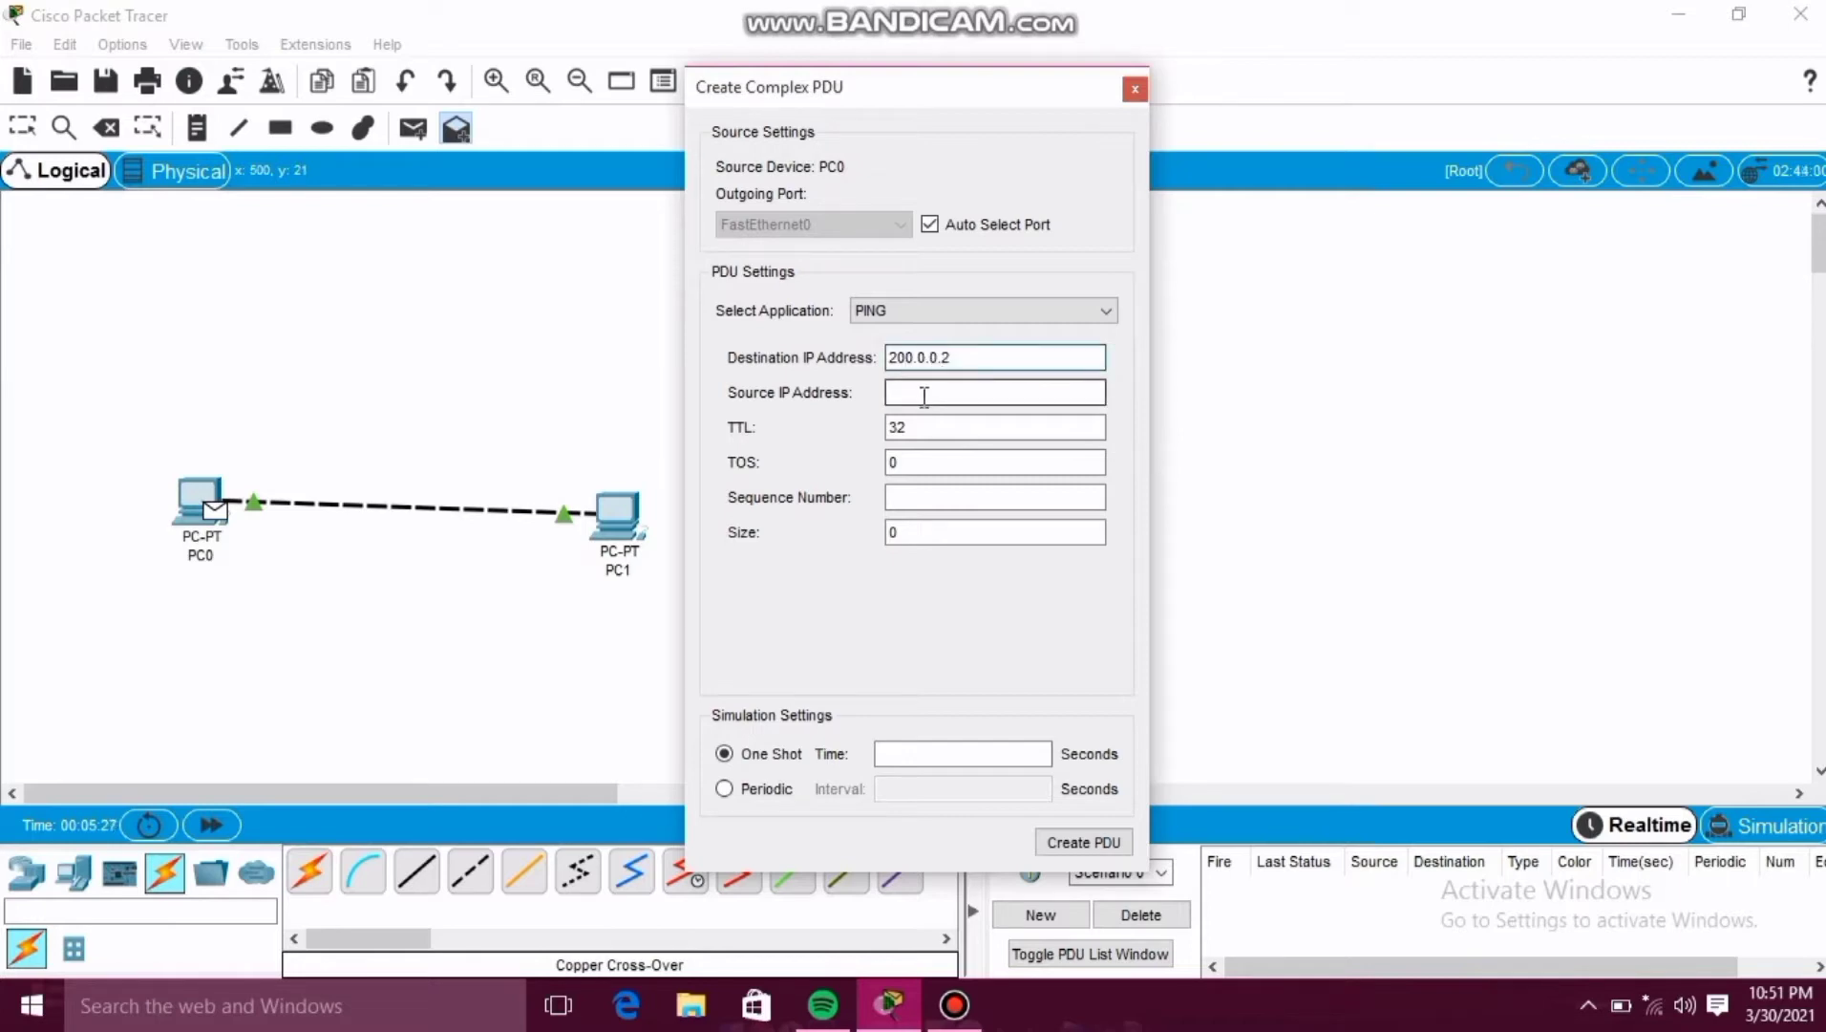
Enter source IP address 200.0.0.1 and sequence number 1 in the complex PDU settings.
{"action": "left_click", "coordinate": [925, 395]}
{"action": "type", "text": "20"}
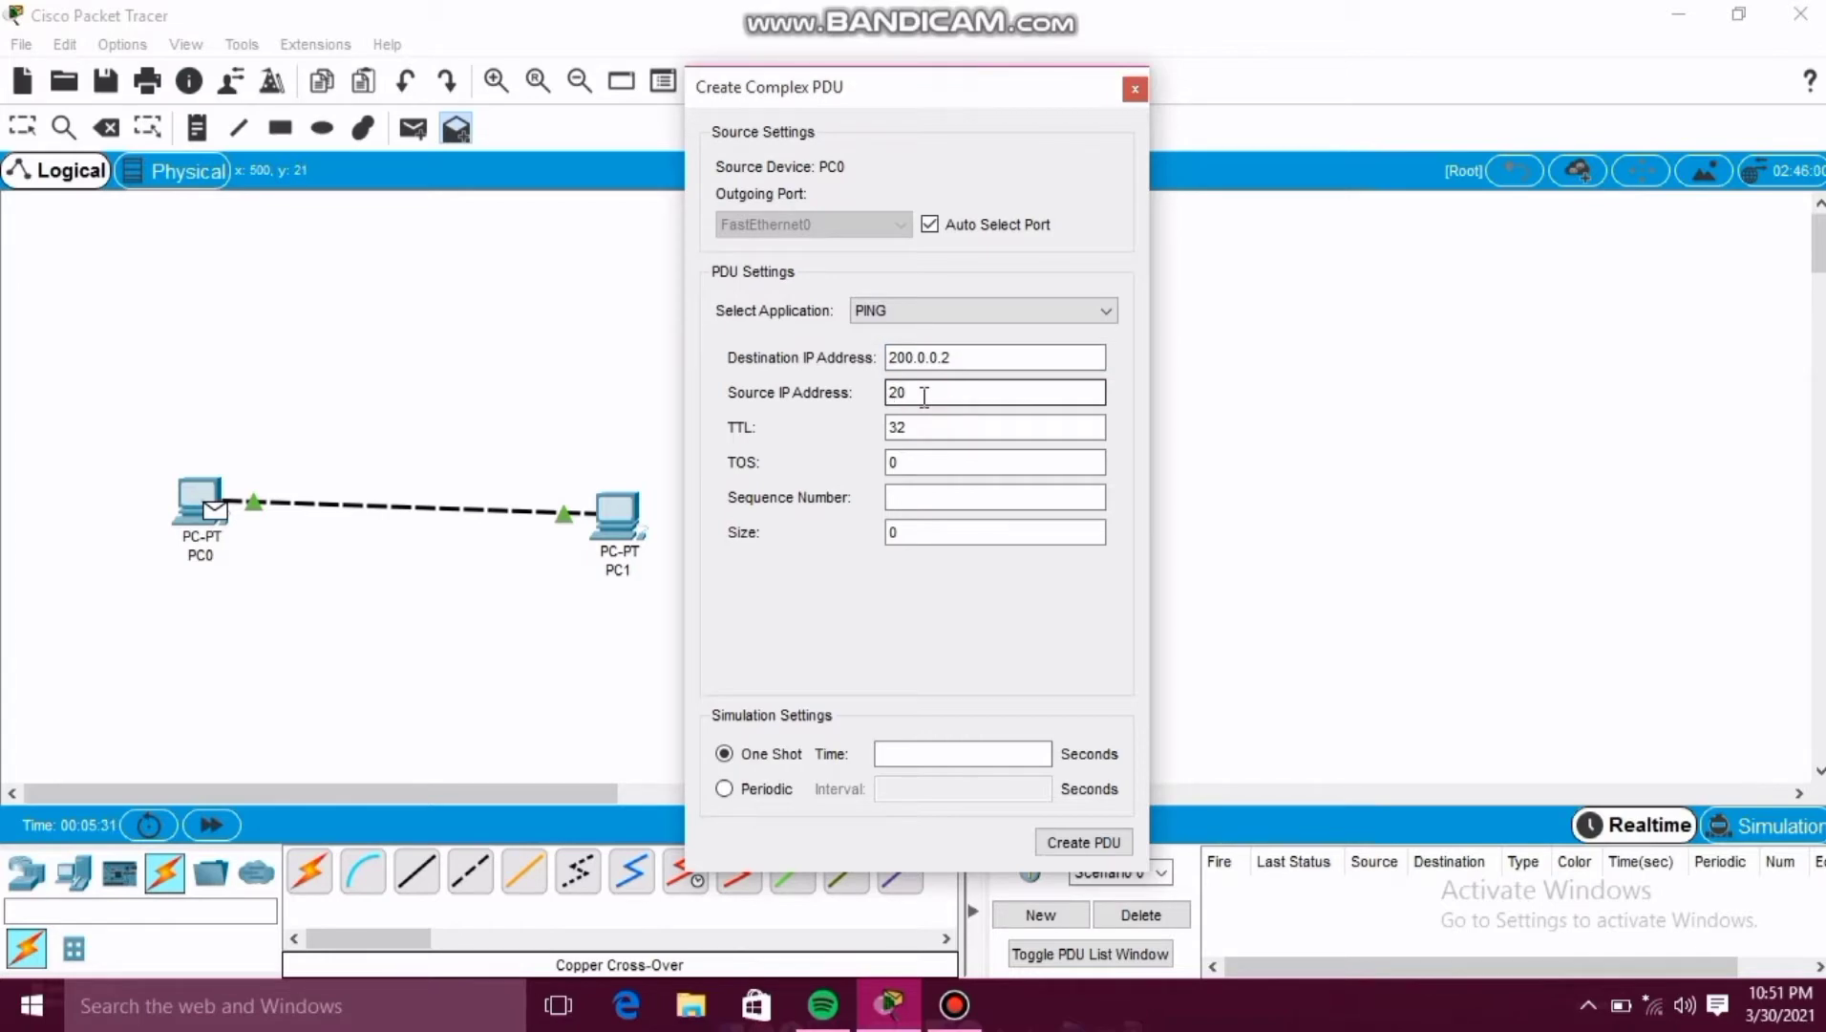
{"action": "type", "text": "0.0.0.1"}
{"action": "left_click", "coordinate": [922, 498]}
{"action": "left_click", "coordinate": [896, 498]}
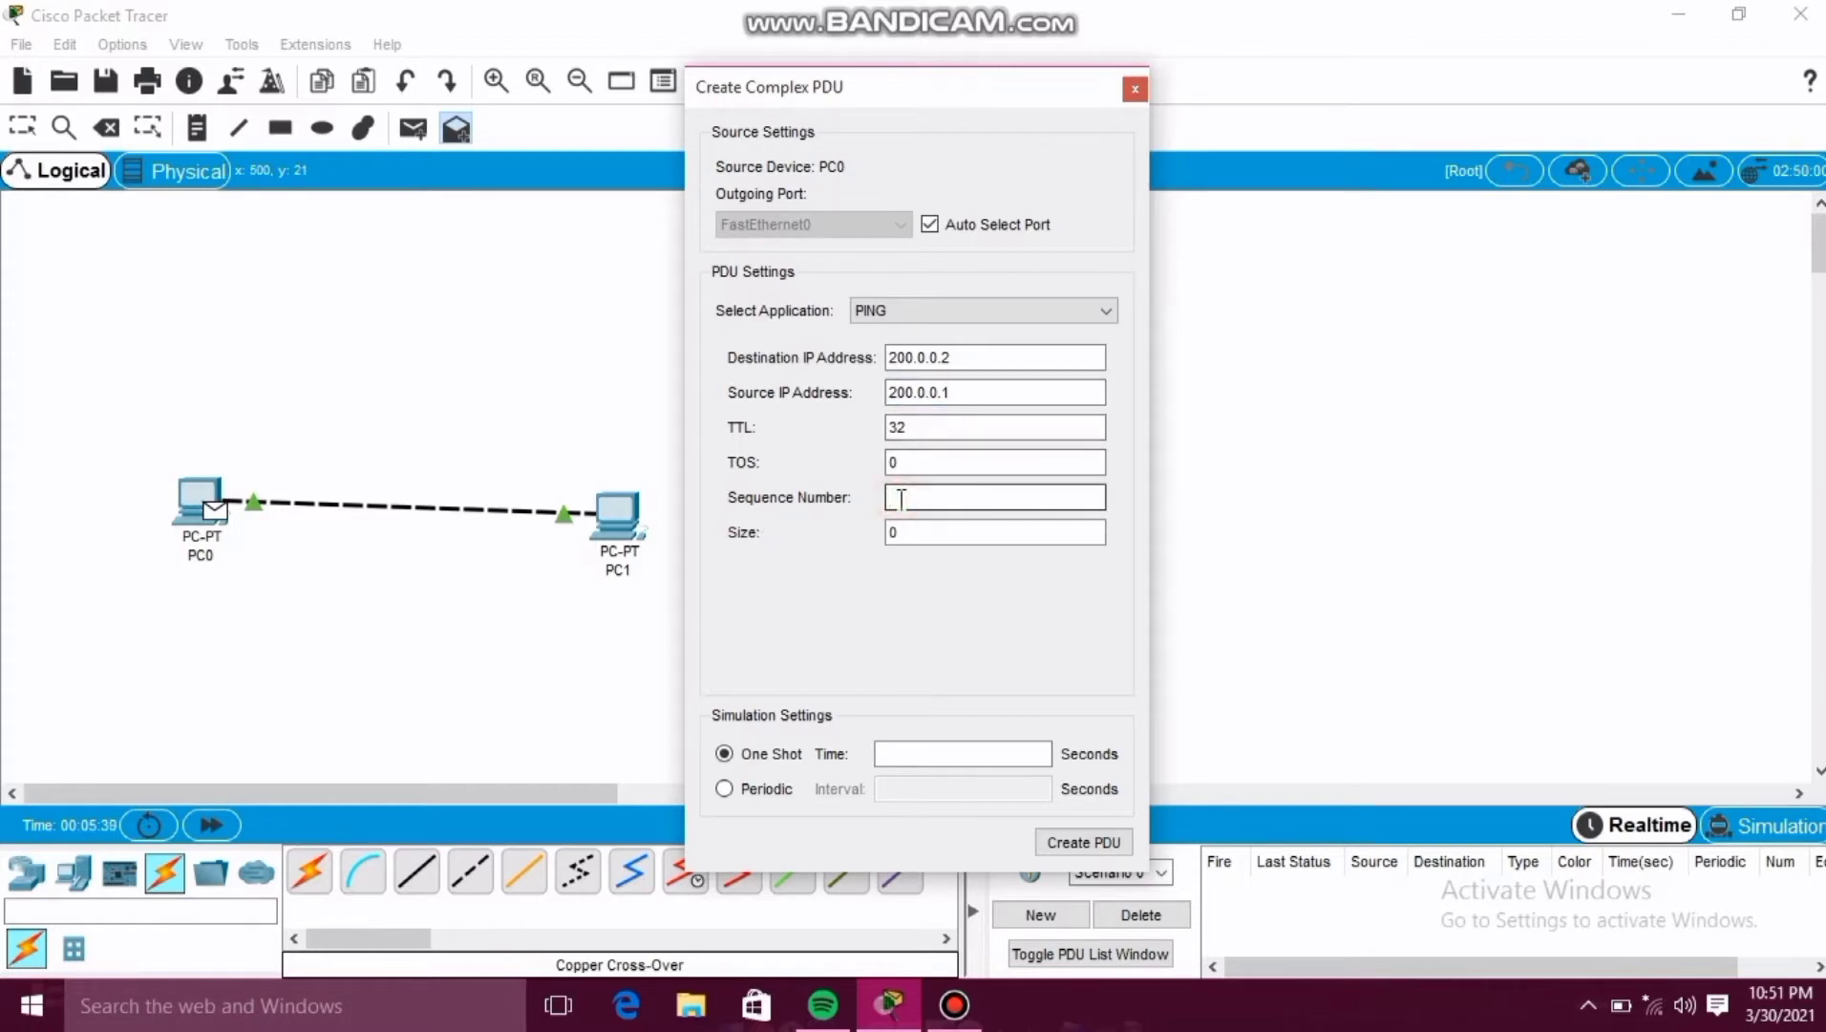
{"action": "type", "text": "1"}
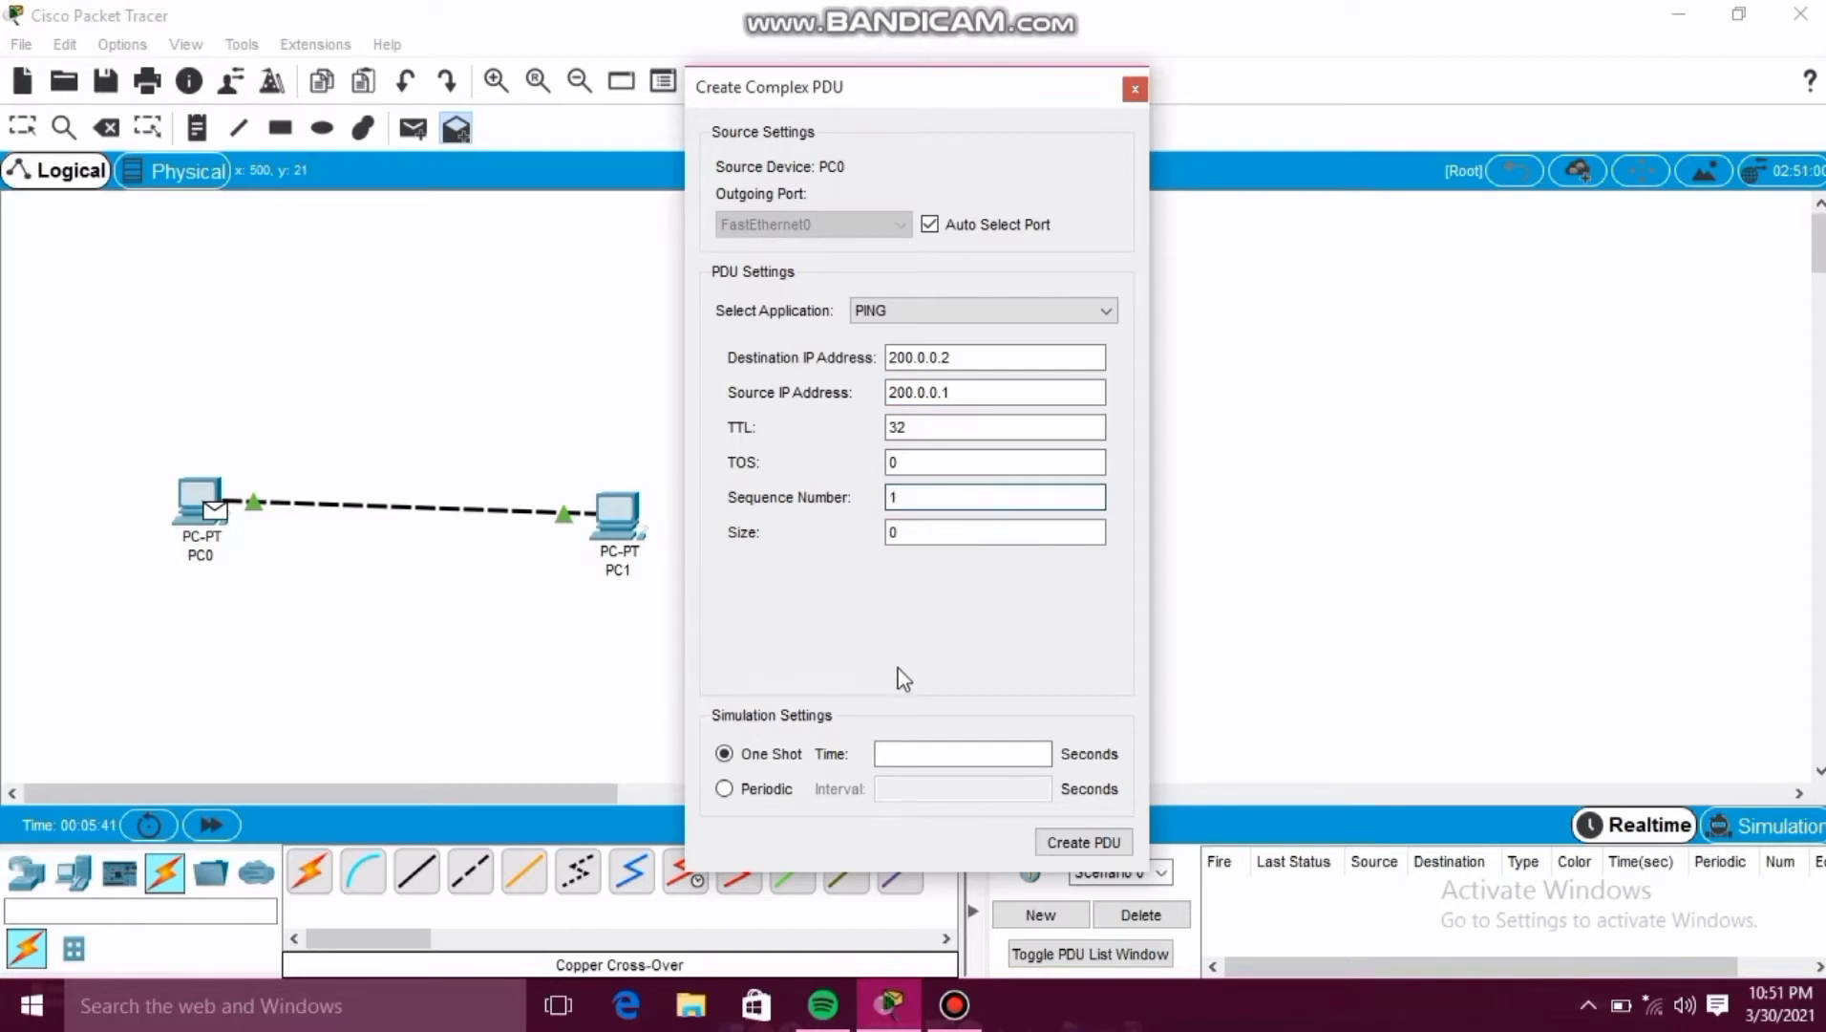
Set the one-shot time to 1 second and create the complex PDU.
{"action": "left_click", "coordinate": [908, 753]}
{"action": "type", "text": "1"}
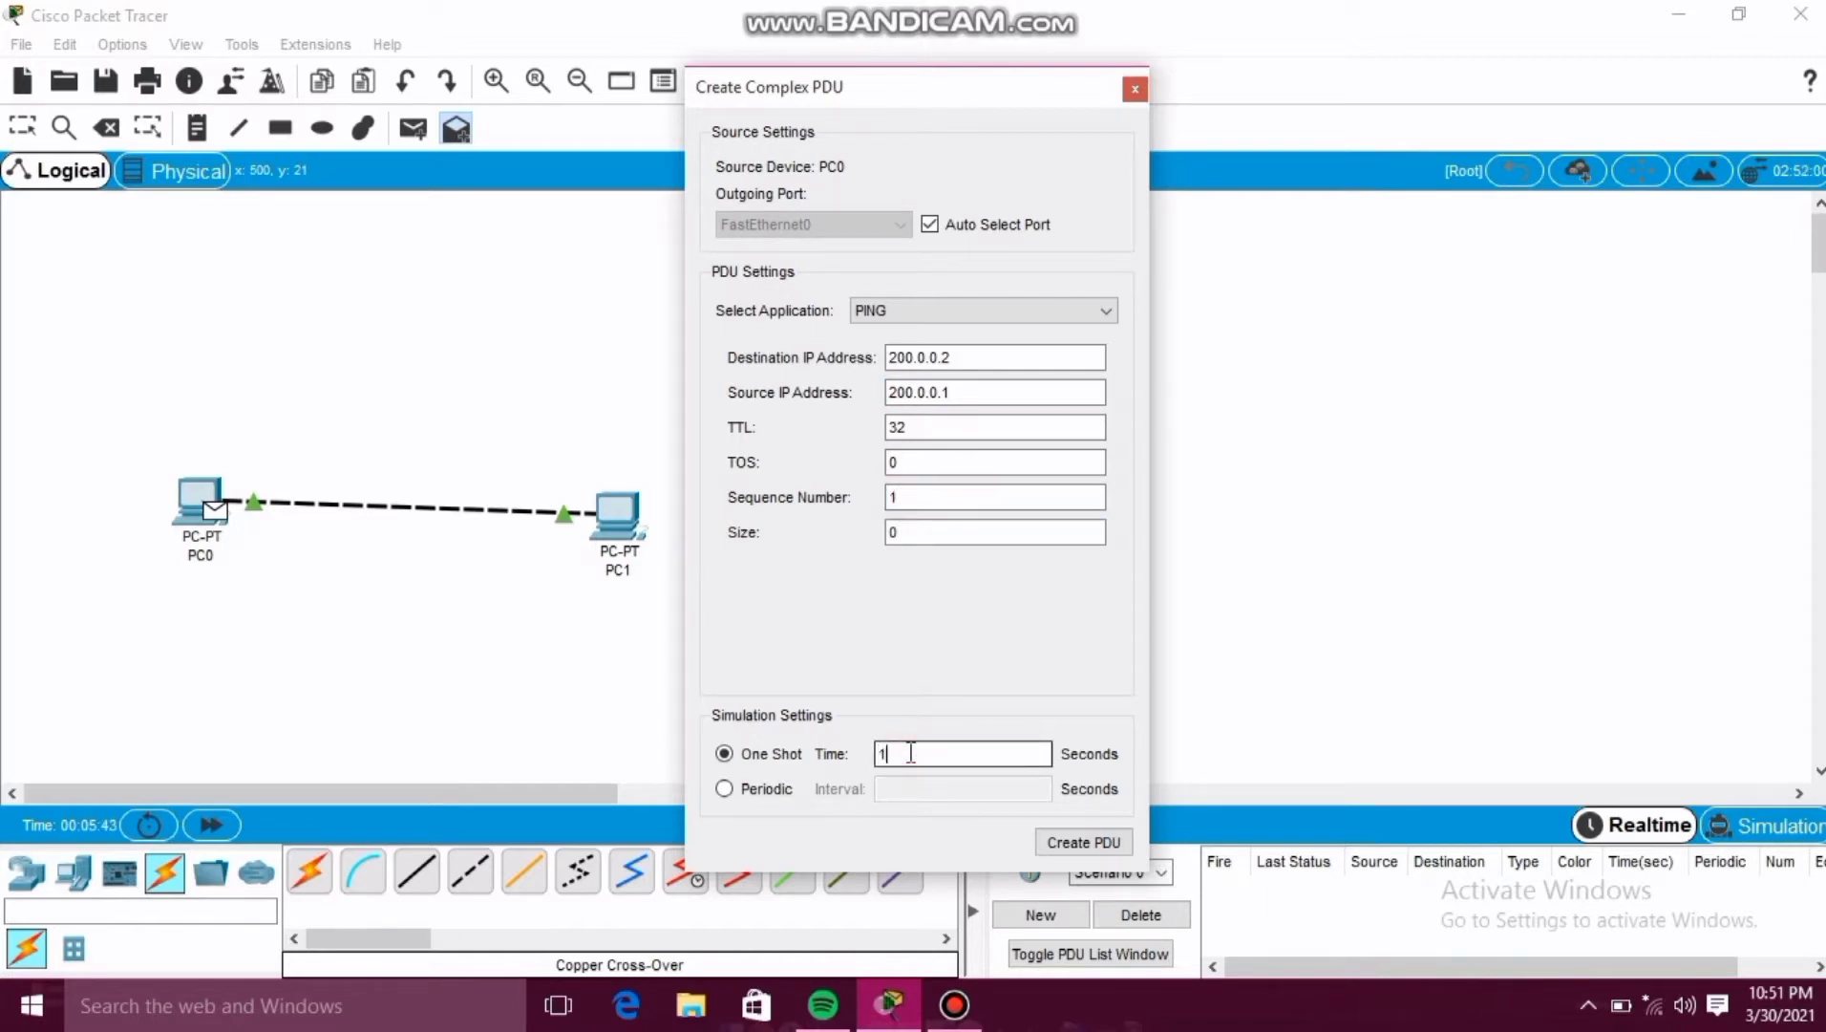
{"action": "left_click", "coordinate": [1104, 840]}
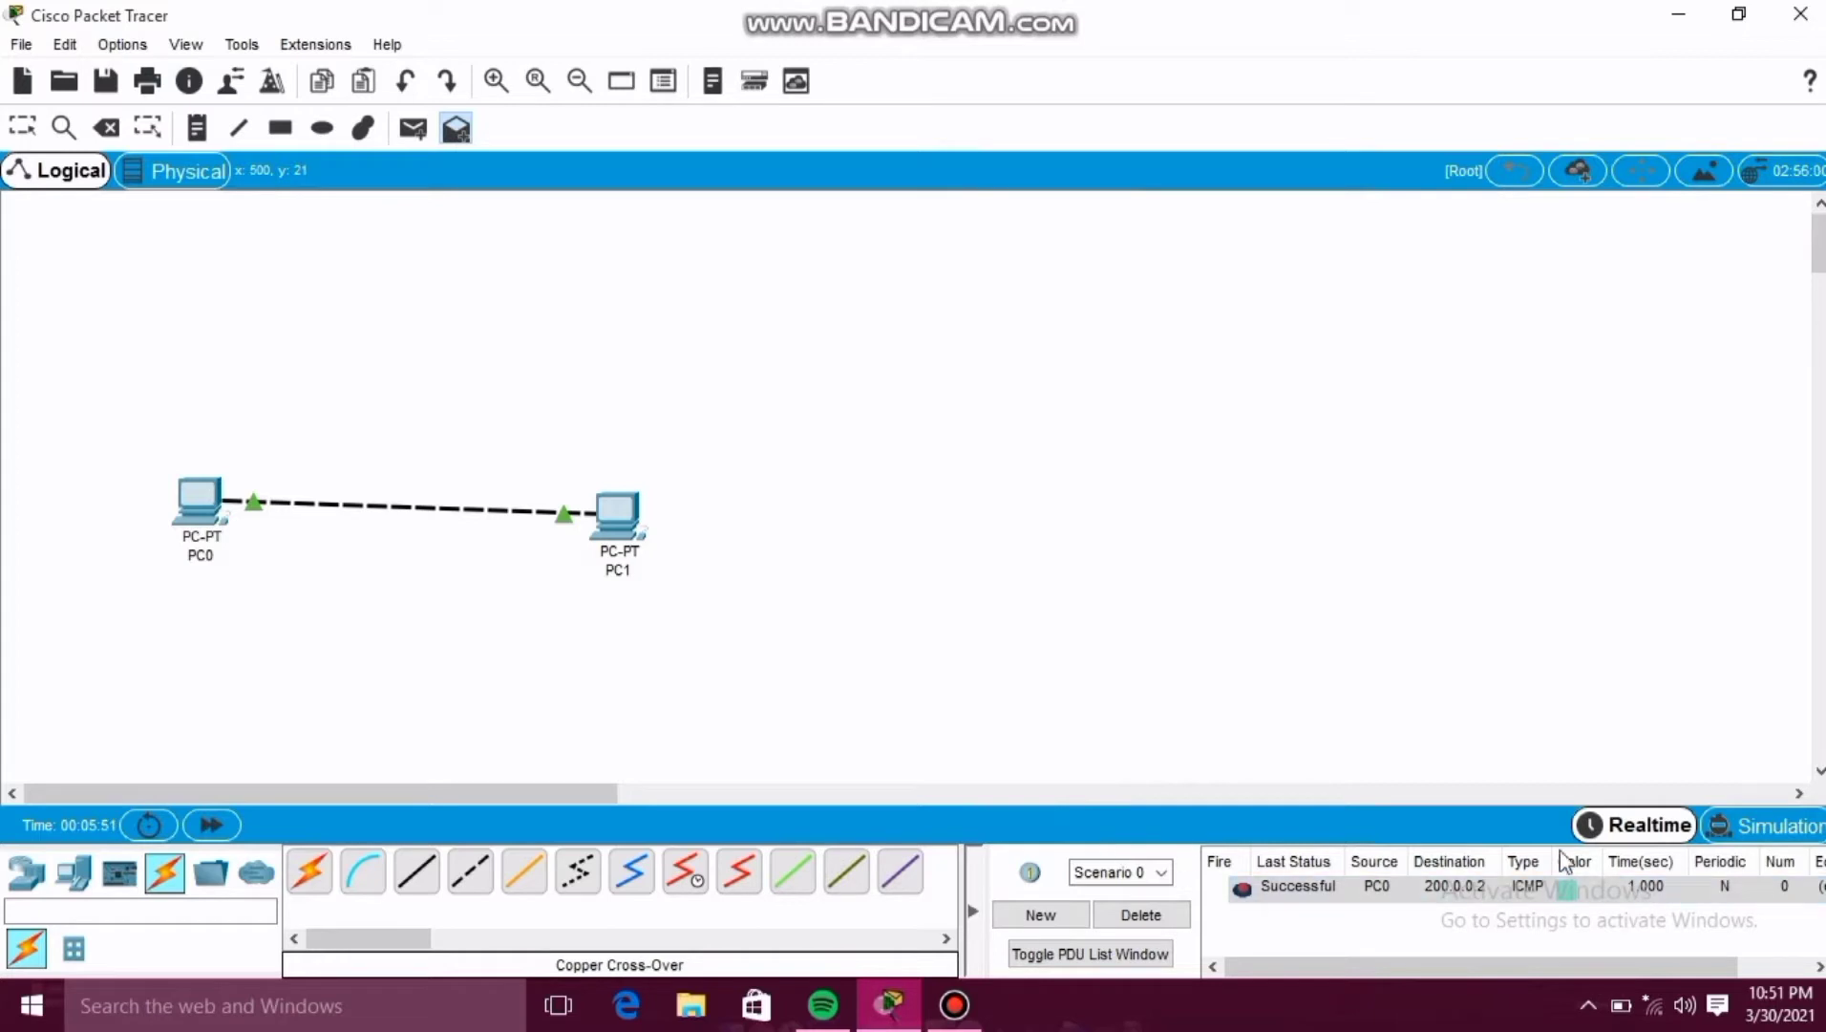
Switch to Simulation mode and play the simulation.
{"action": "left_click", "coordinate": [1764, 829]}
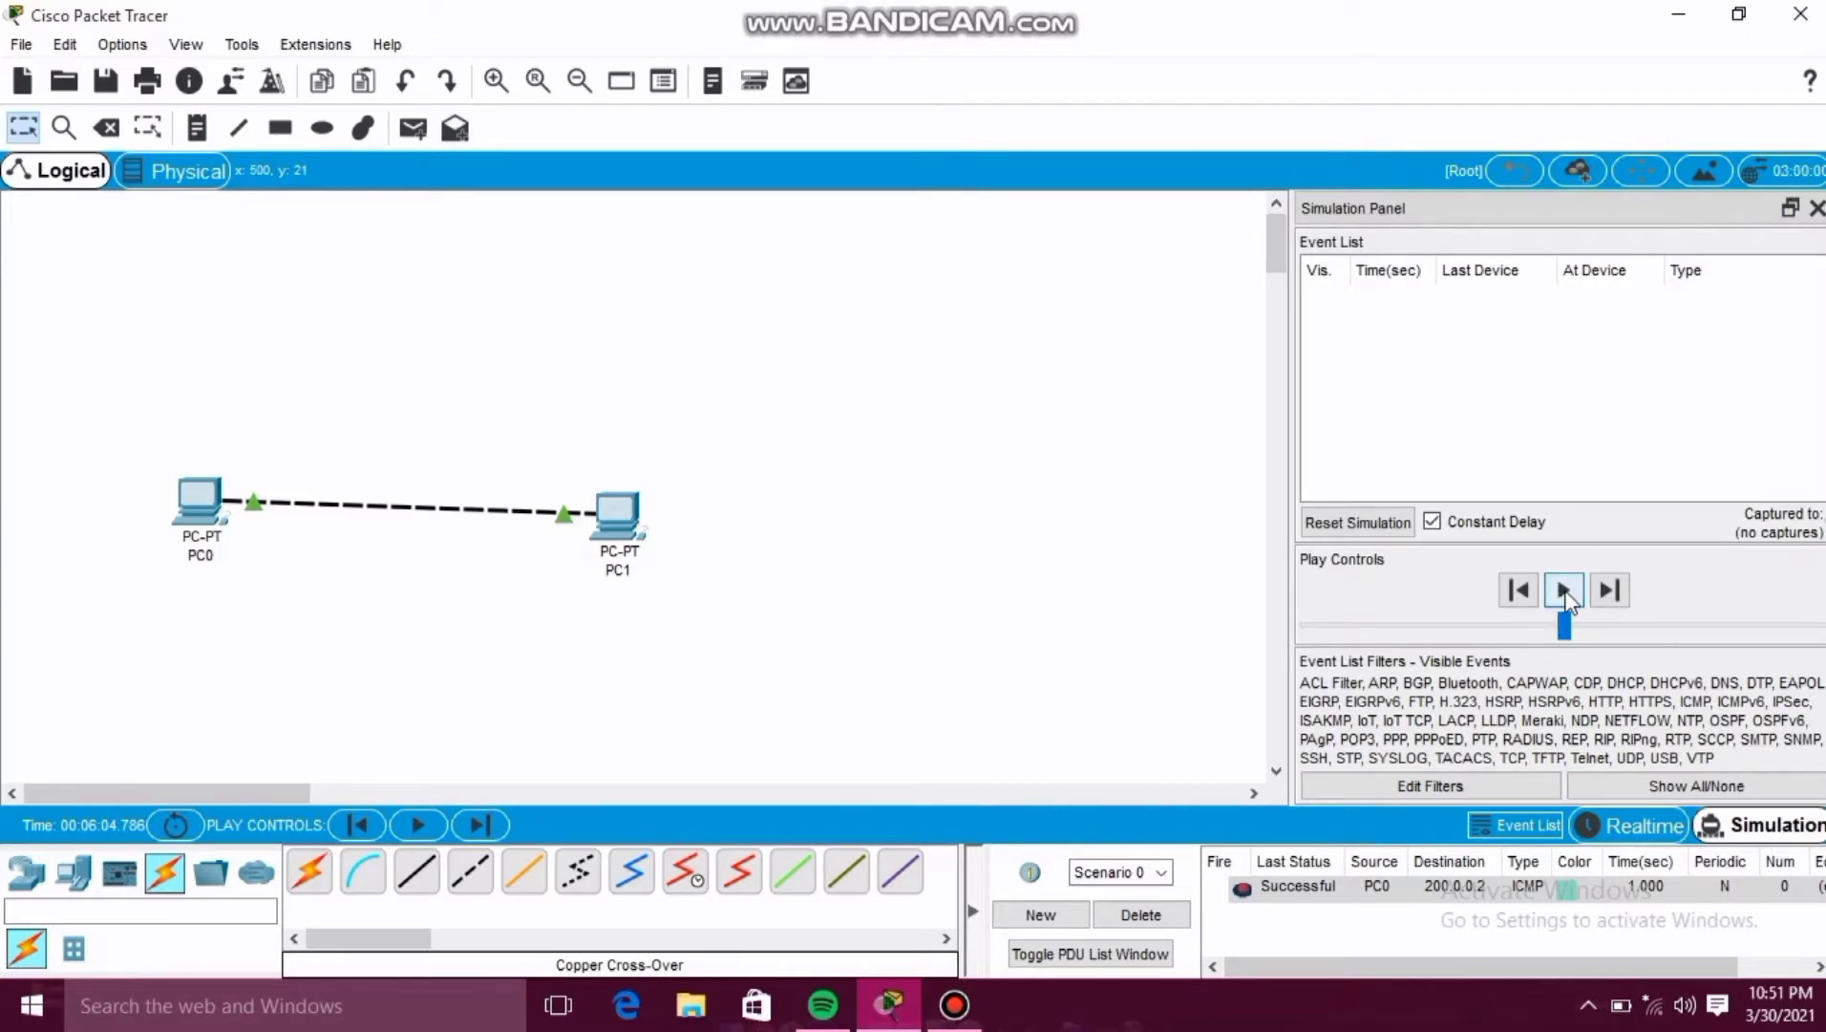
{"action": "left_click", "coordinate": [1565, 592]}
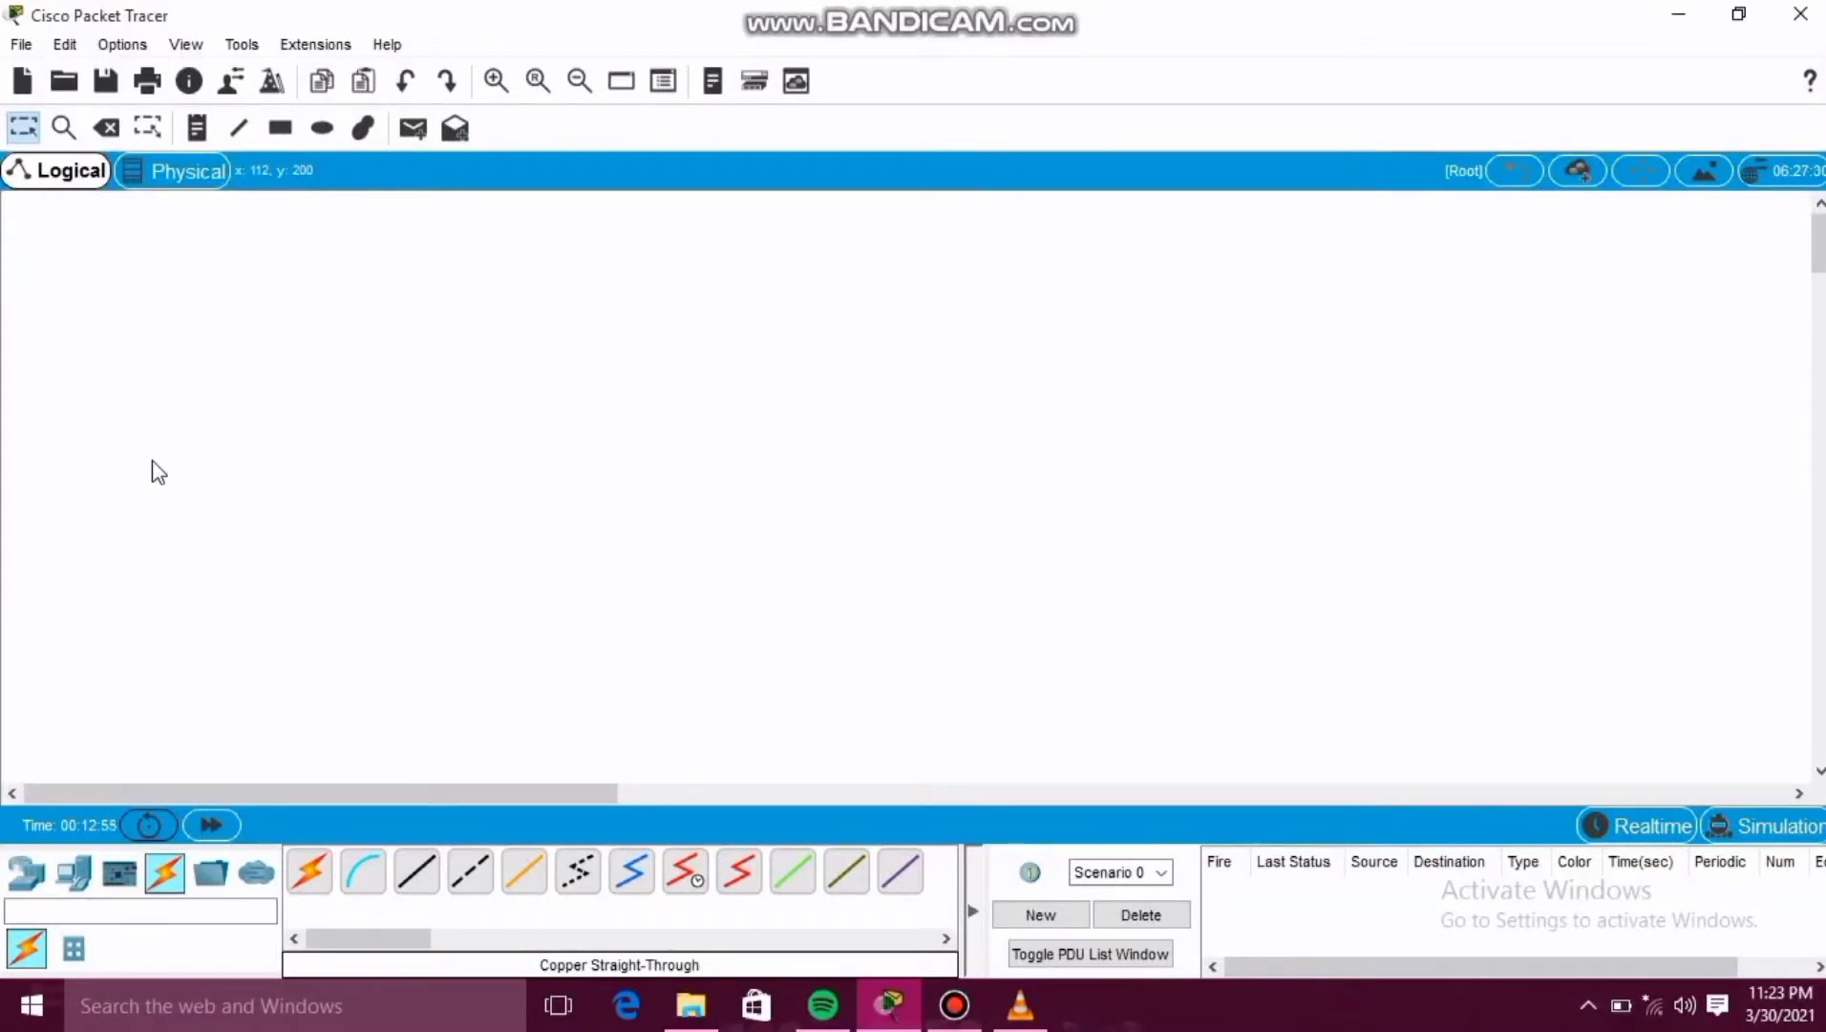
Place a generic PC from the end devices near the upper-left corner of a blank workspace.
{"action": "left_click", "coordinate": [74, 872]}
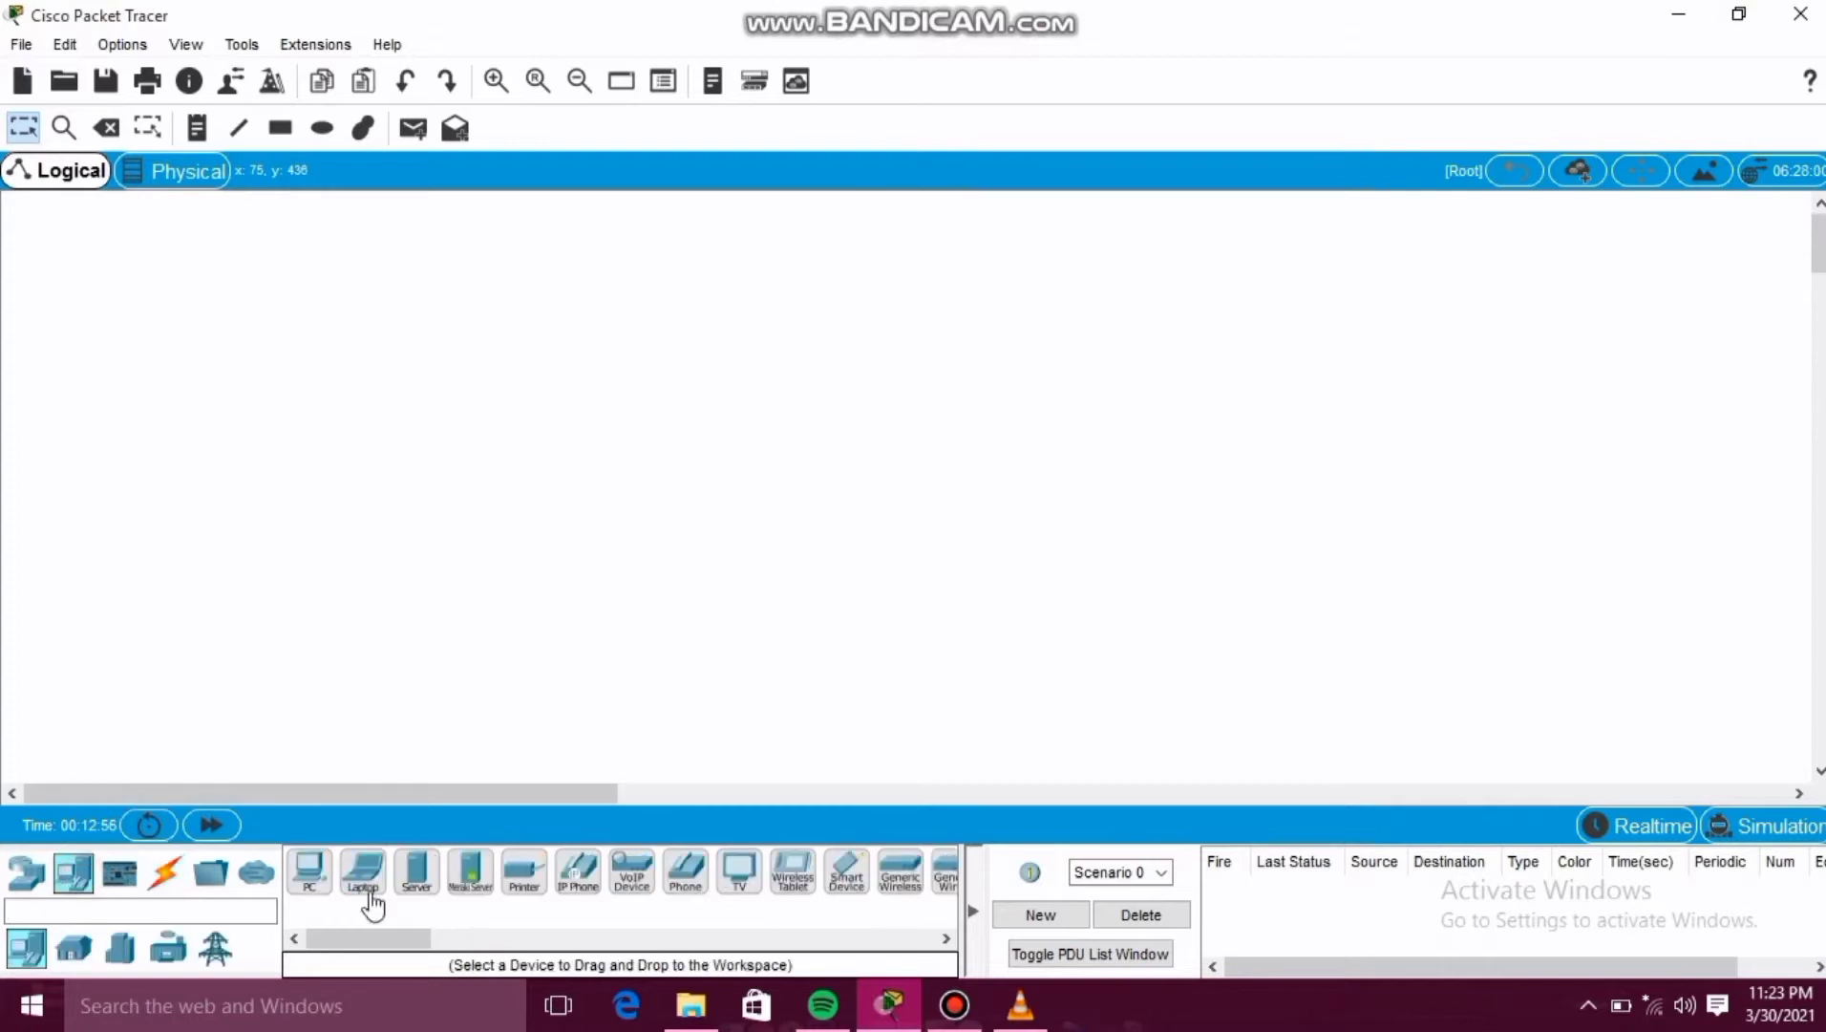
{"action": "left_click", "coordinate": [308, 865]}
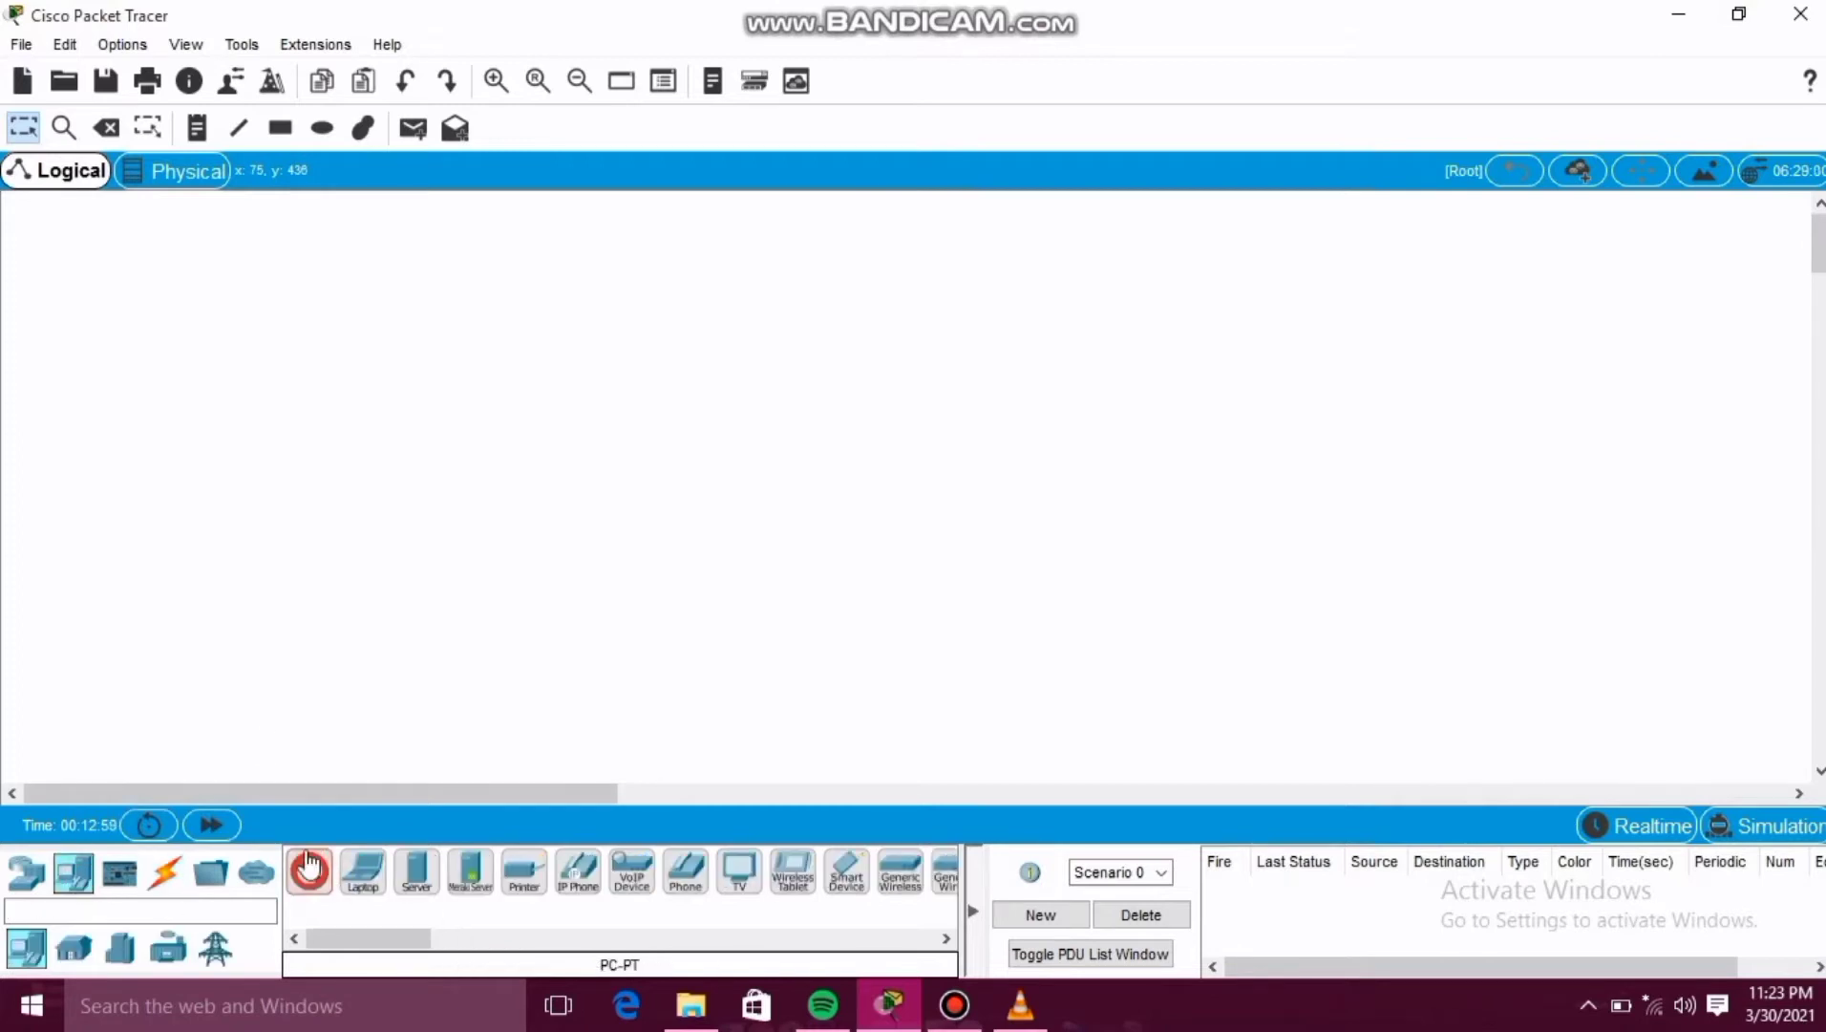
{"action": "left_click", "coordinate": [77, 340]}
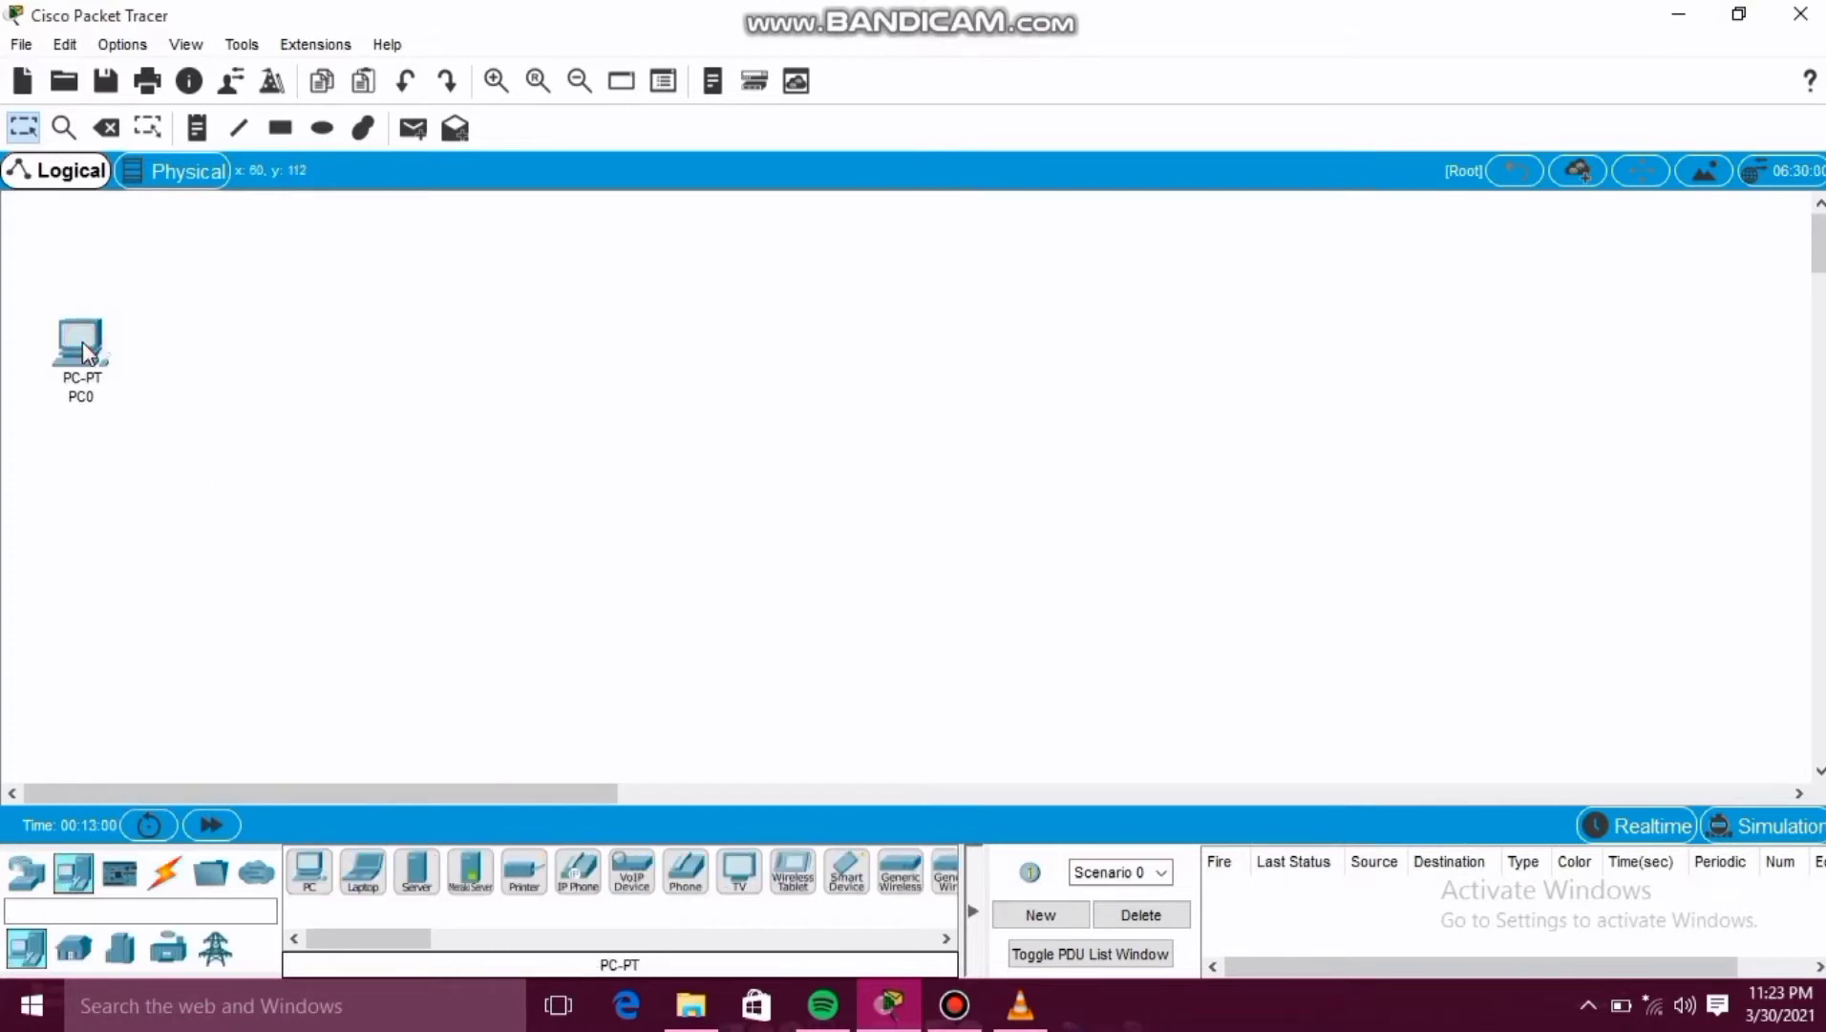
Rename the placed PC's label to PC0 SERVER.
{"action": "left_click", "coordinate": [83, 395]}
{"action": "left_click", "coordinate": [86, 399]}
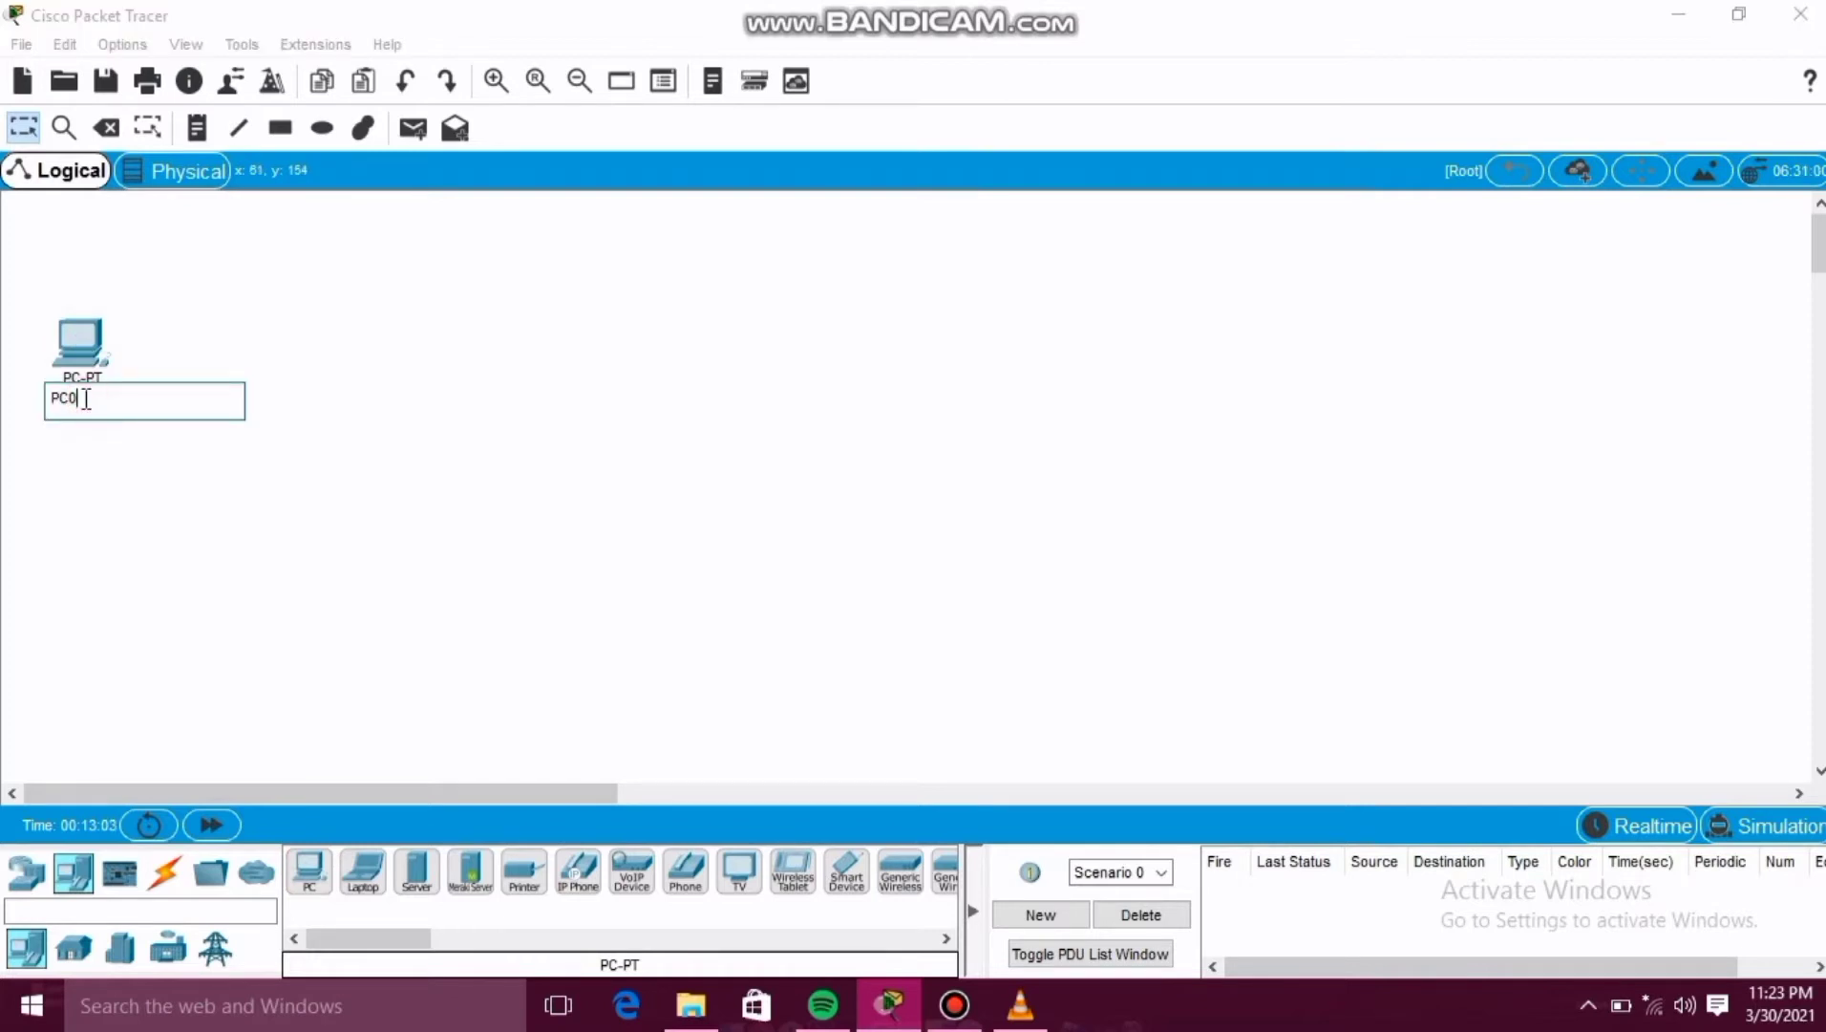
{"action": "type", "text": "SERVER"}
{"action": "left_click", "coordinate": [169, 470]}
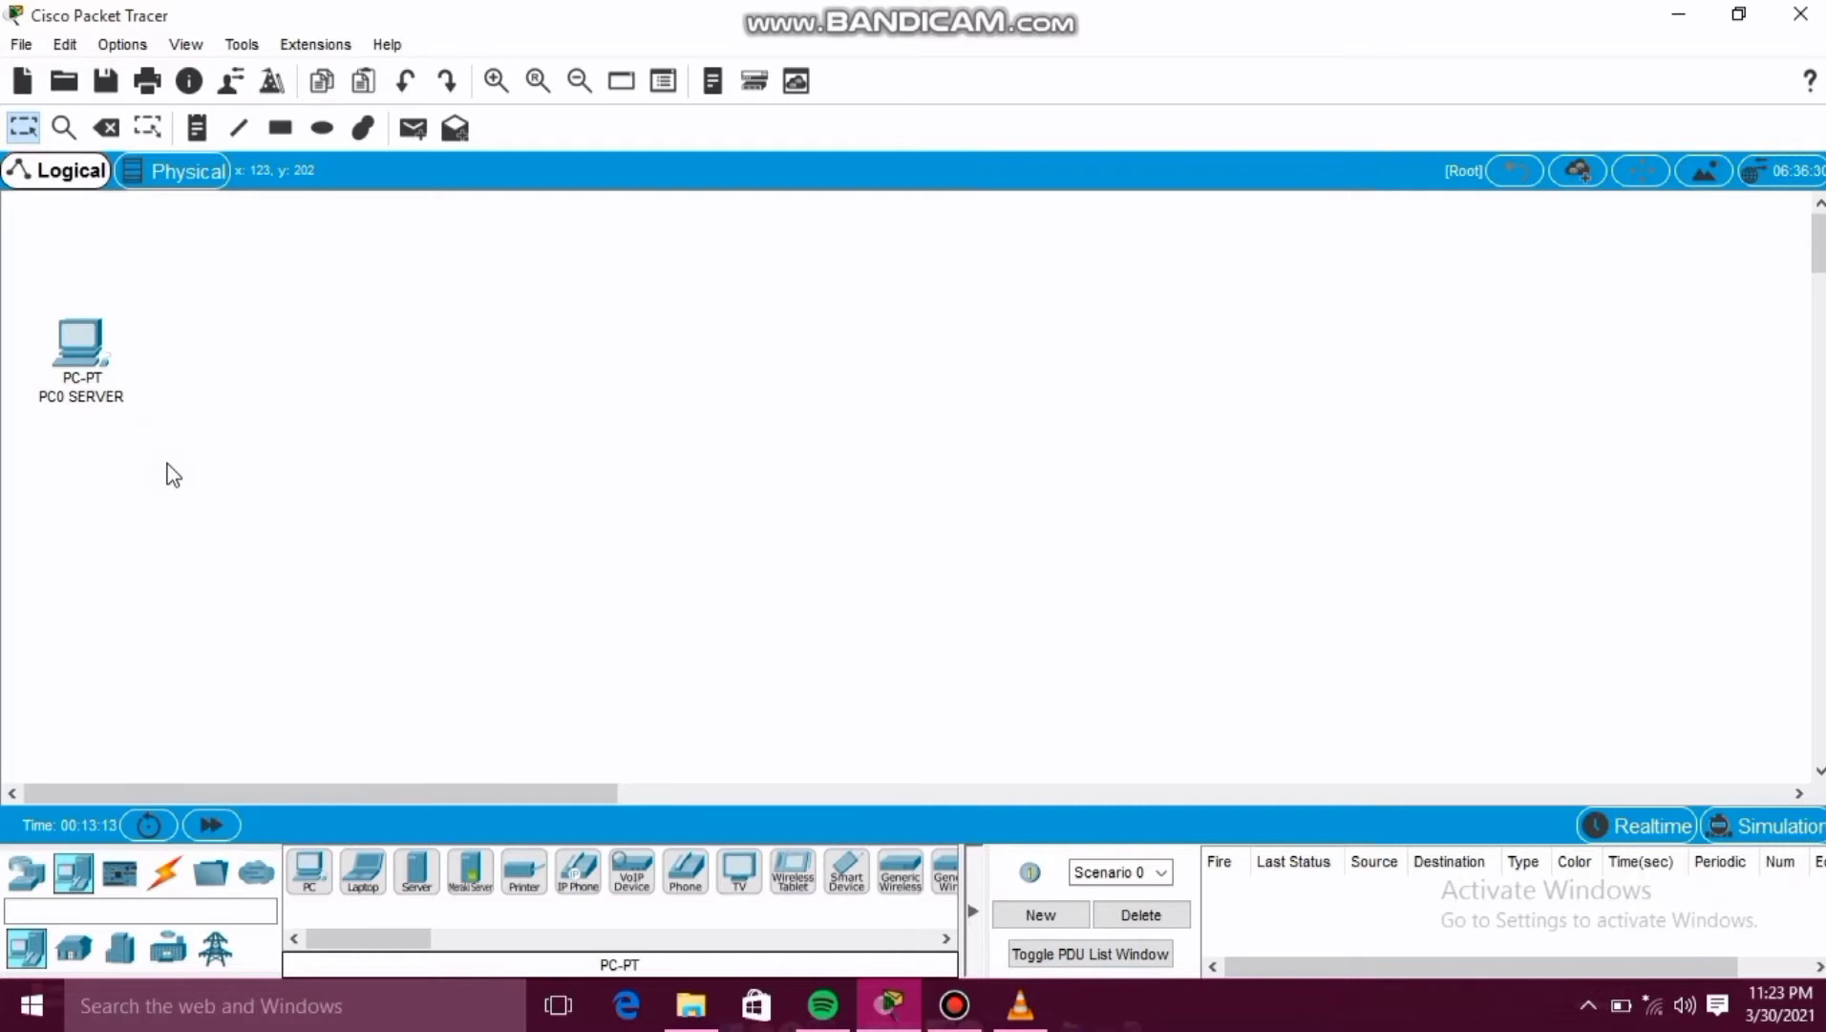
Place five more generic PCs in a row along the bottom of the workspace.
{"action": "left_click_drag", "start_coordinate": [318, 884], "coordinate": [309, 683]}
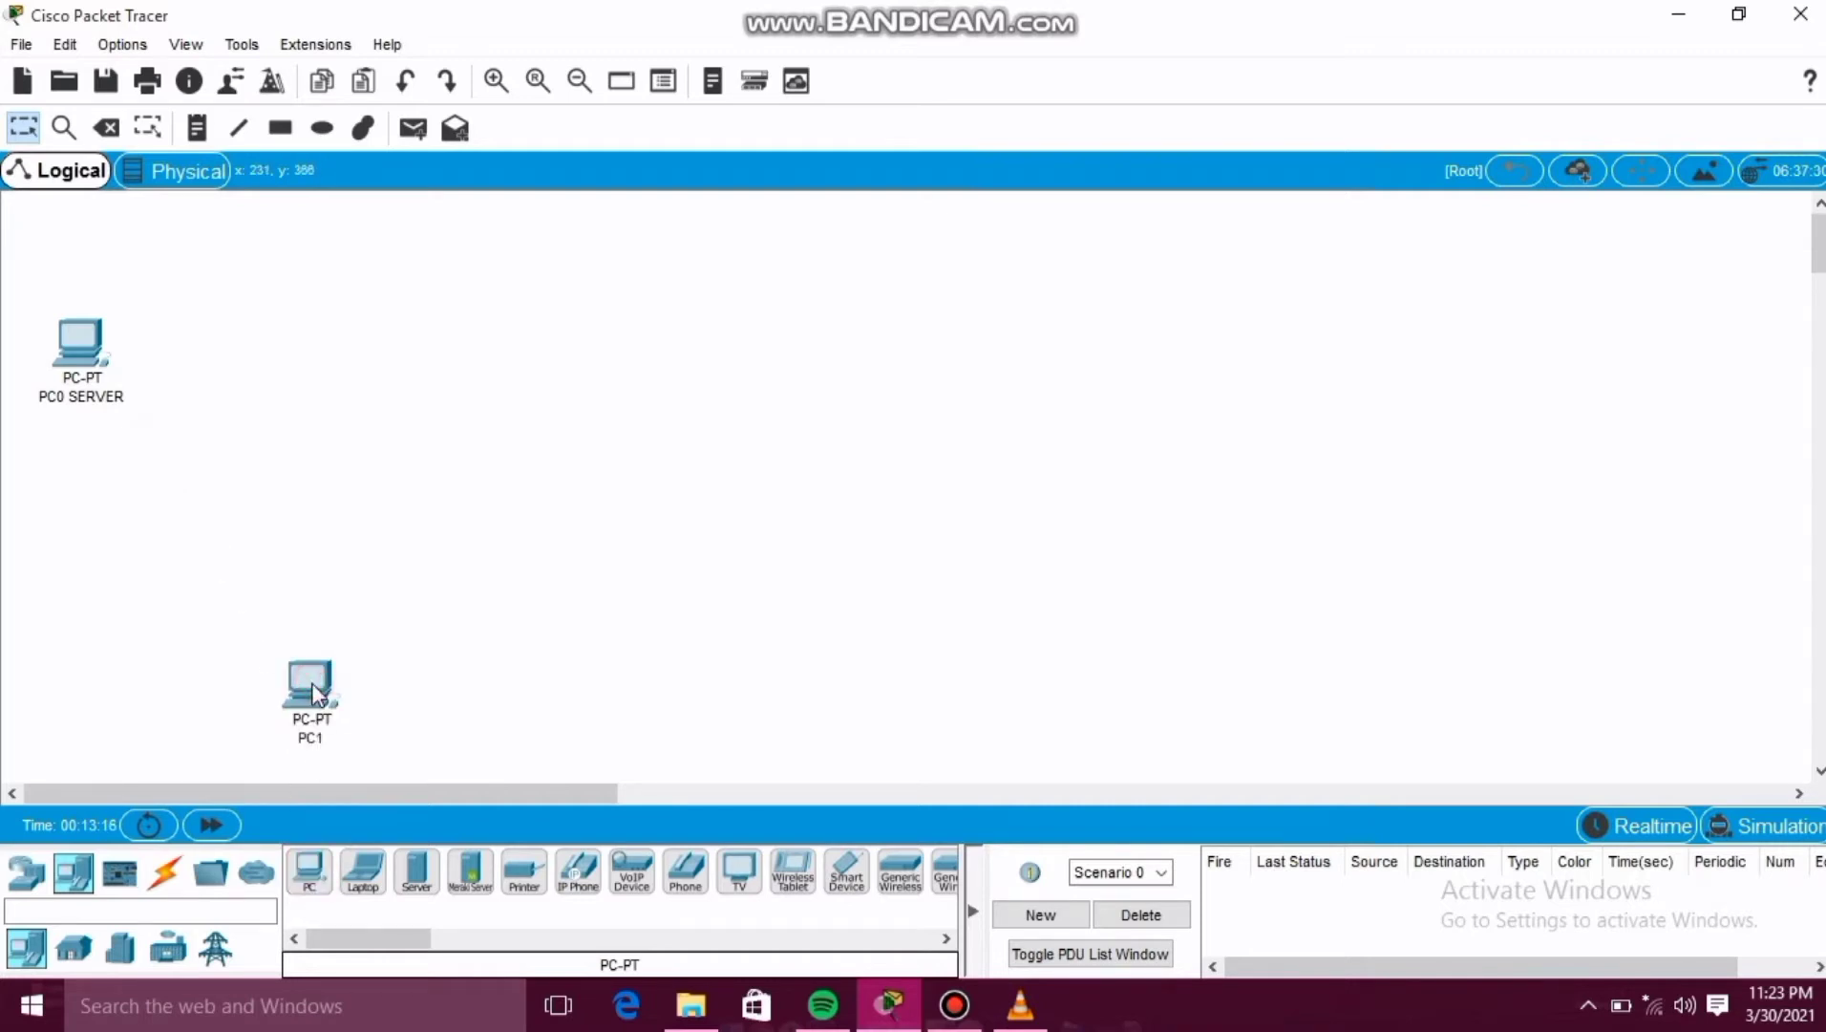
{"action": "left_click", "coordinate": [487, 682]}
{"action": "left_click", "coordinate": [306, 872]}
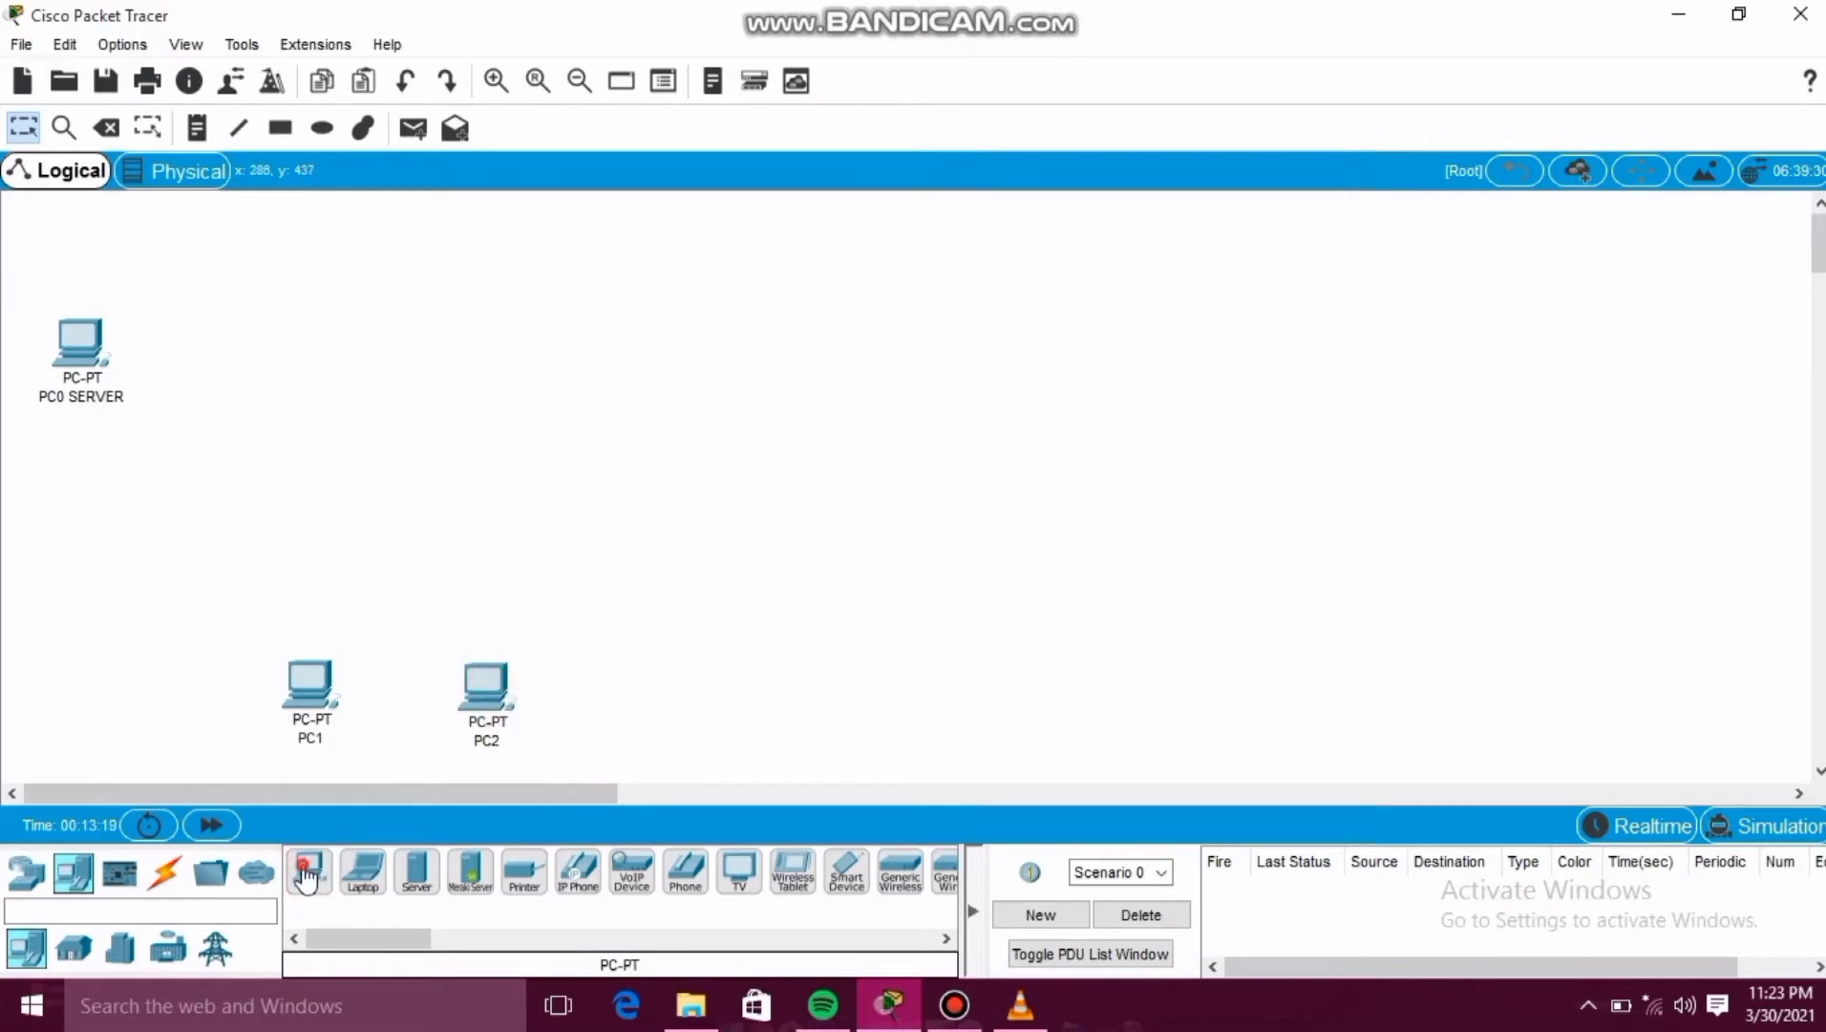
{"action": "left_click", "coordinate": [675, 697]}
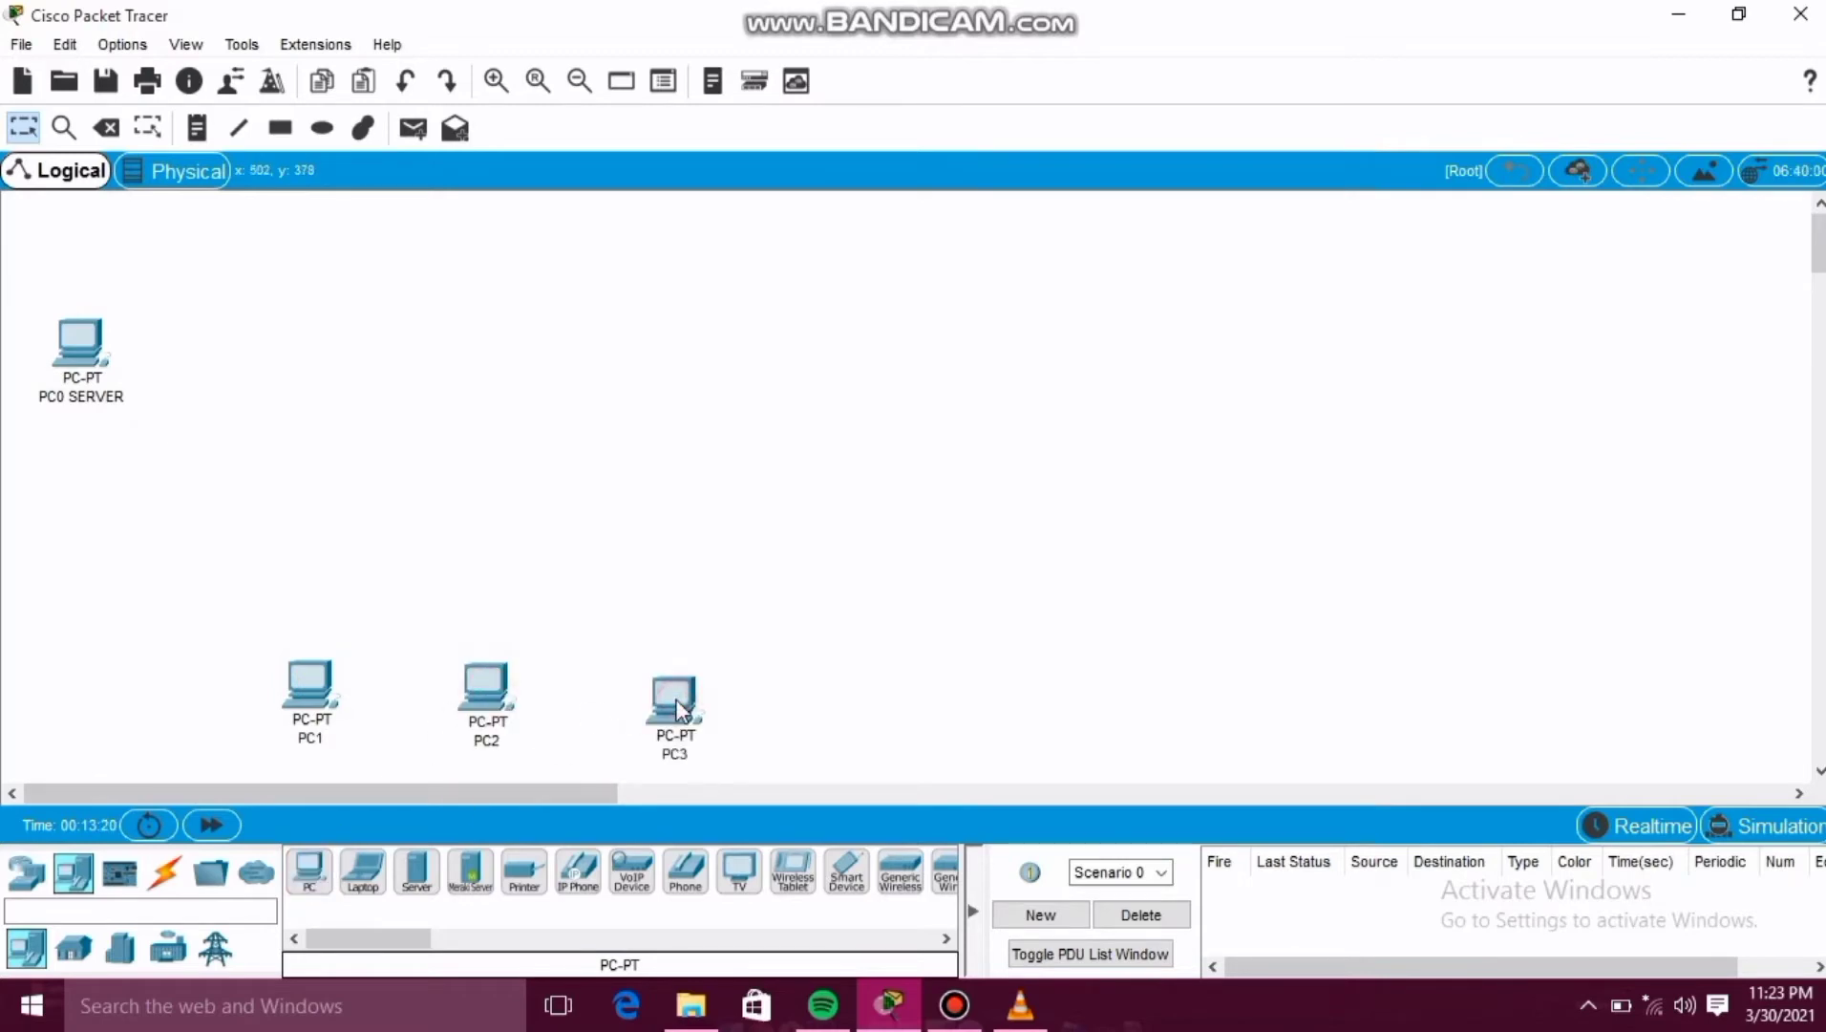
{"action": "left_click", "coordinate": [307, 869]}
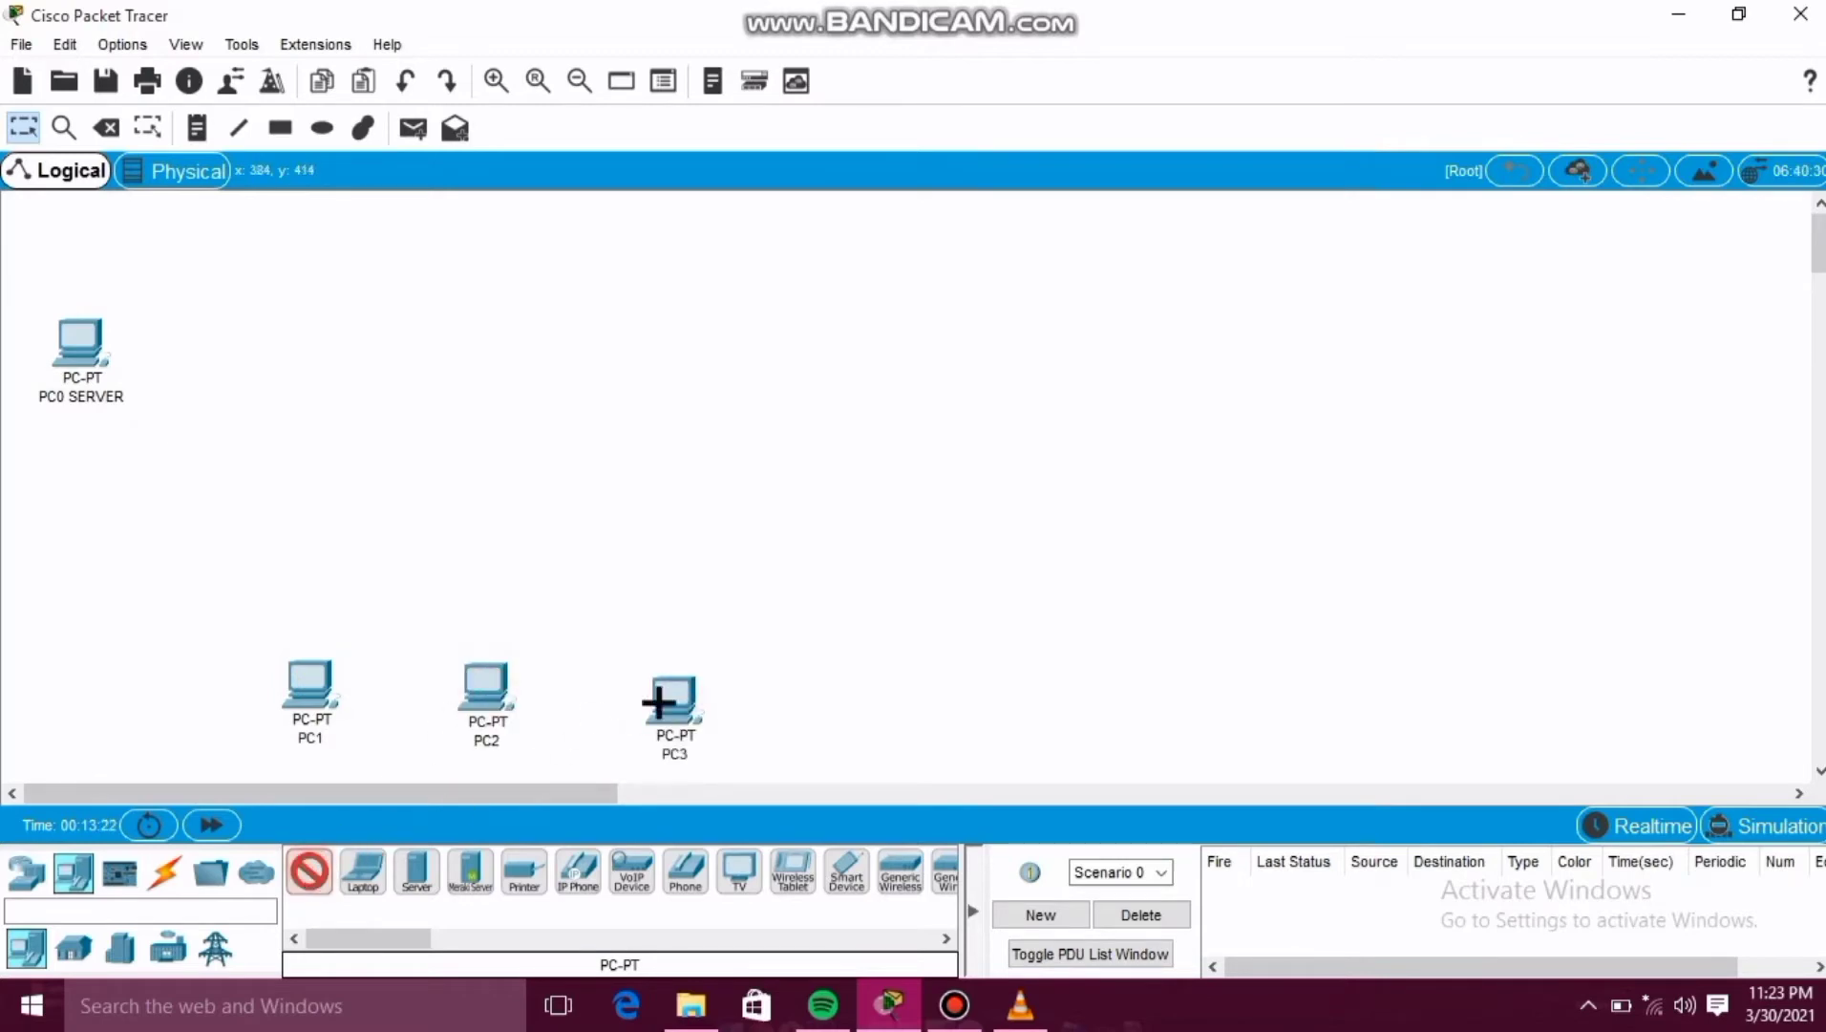
{"action": "left_click", "coordinate": [836, 694]}
{"action": "left_click", "coordinate": [307, 871]}
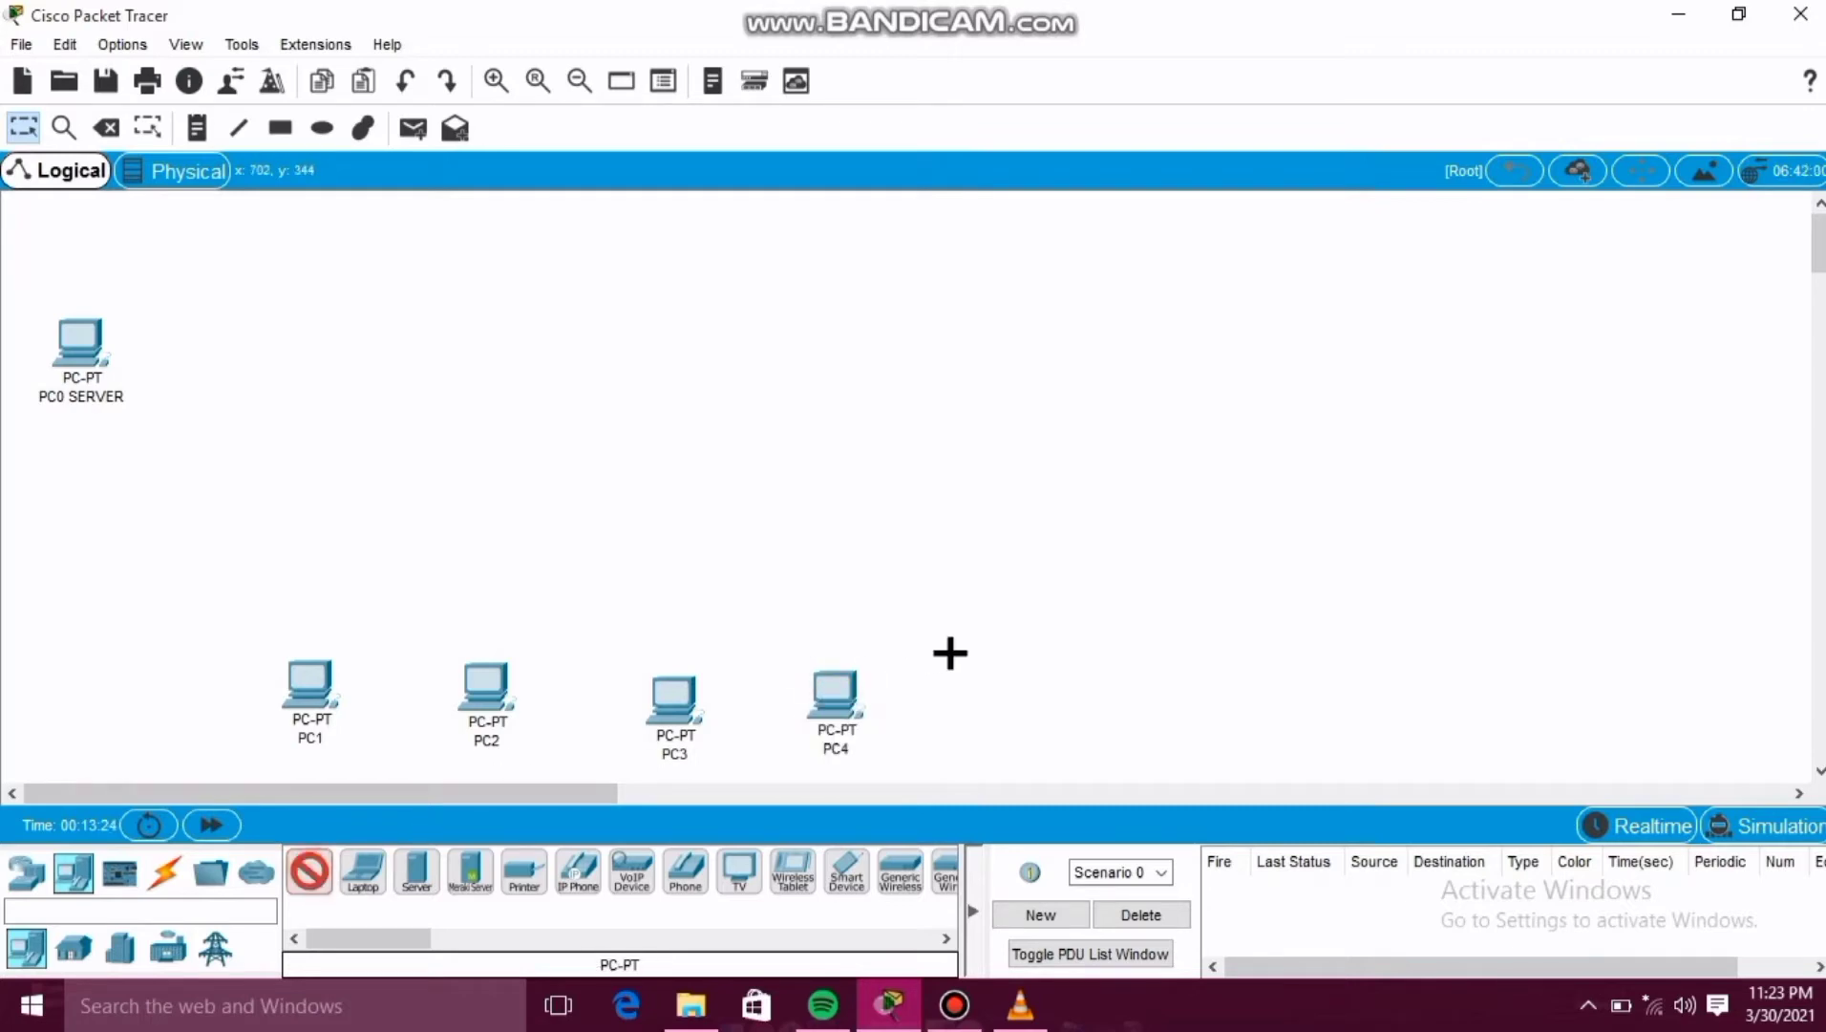
{"action": "left_click", "coordinate": [984, 697]}
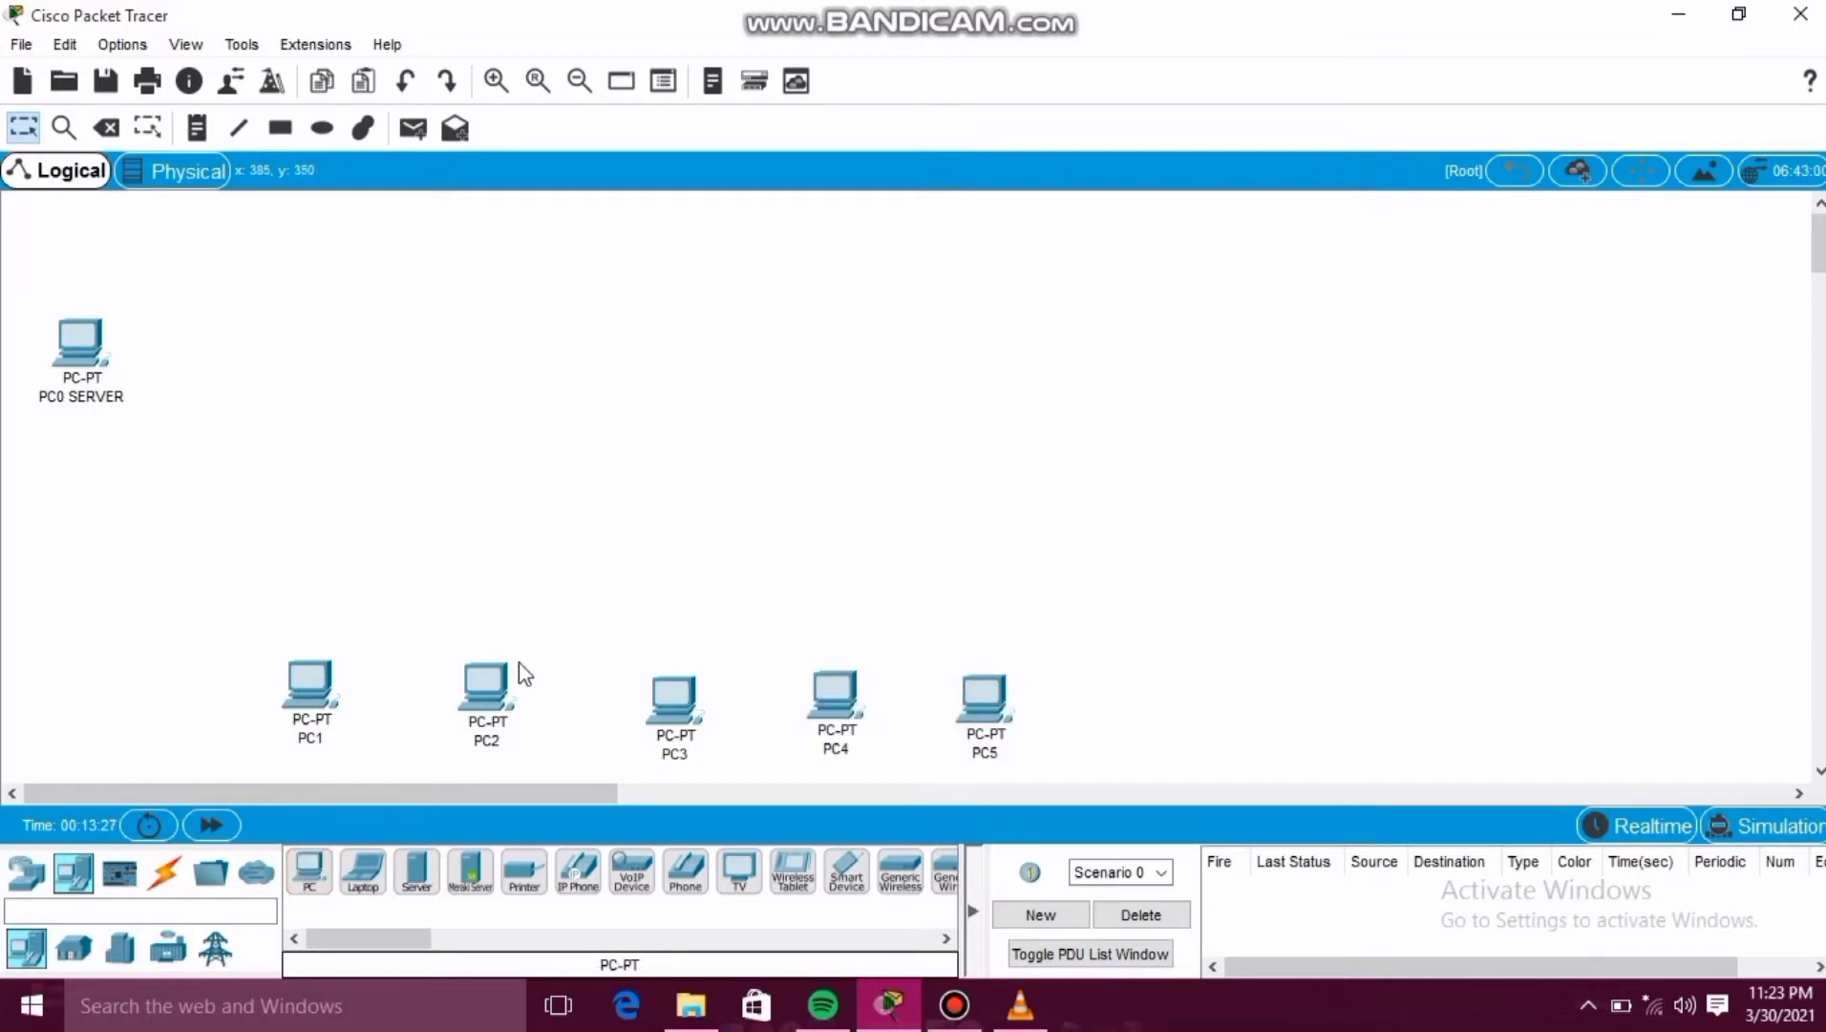
Rename PC1 to PC POLIKLINIK 1.
{"action": "left_click", "coordinate": [320, 738]}
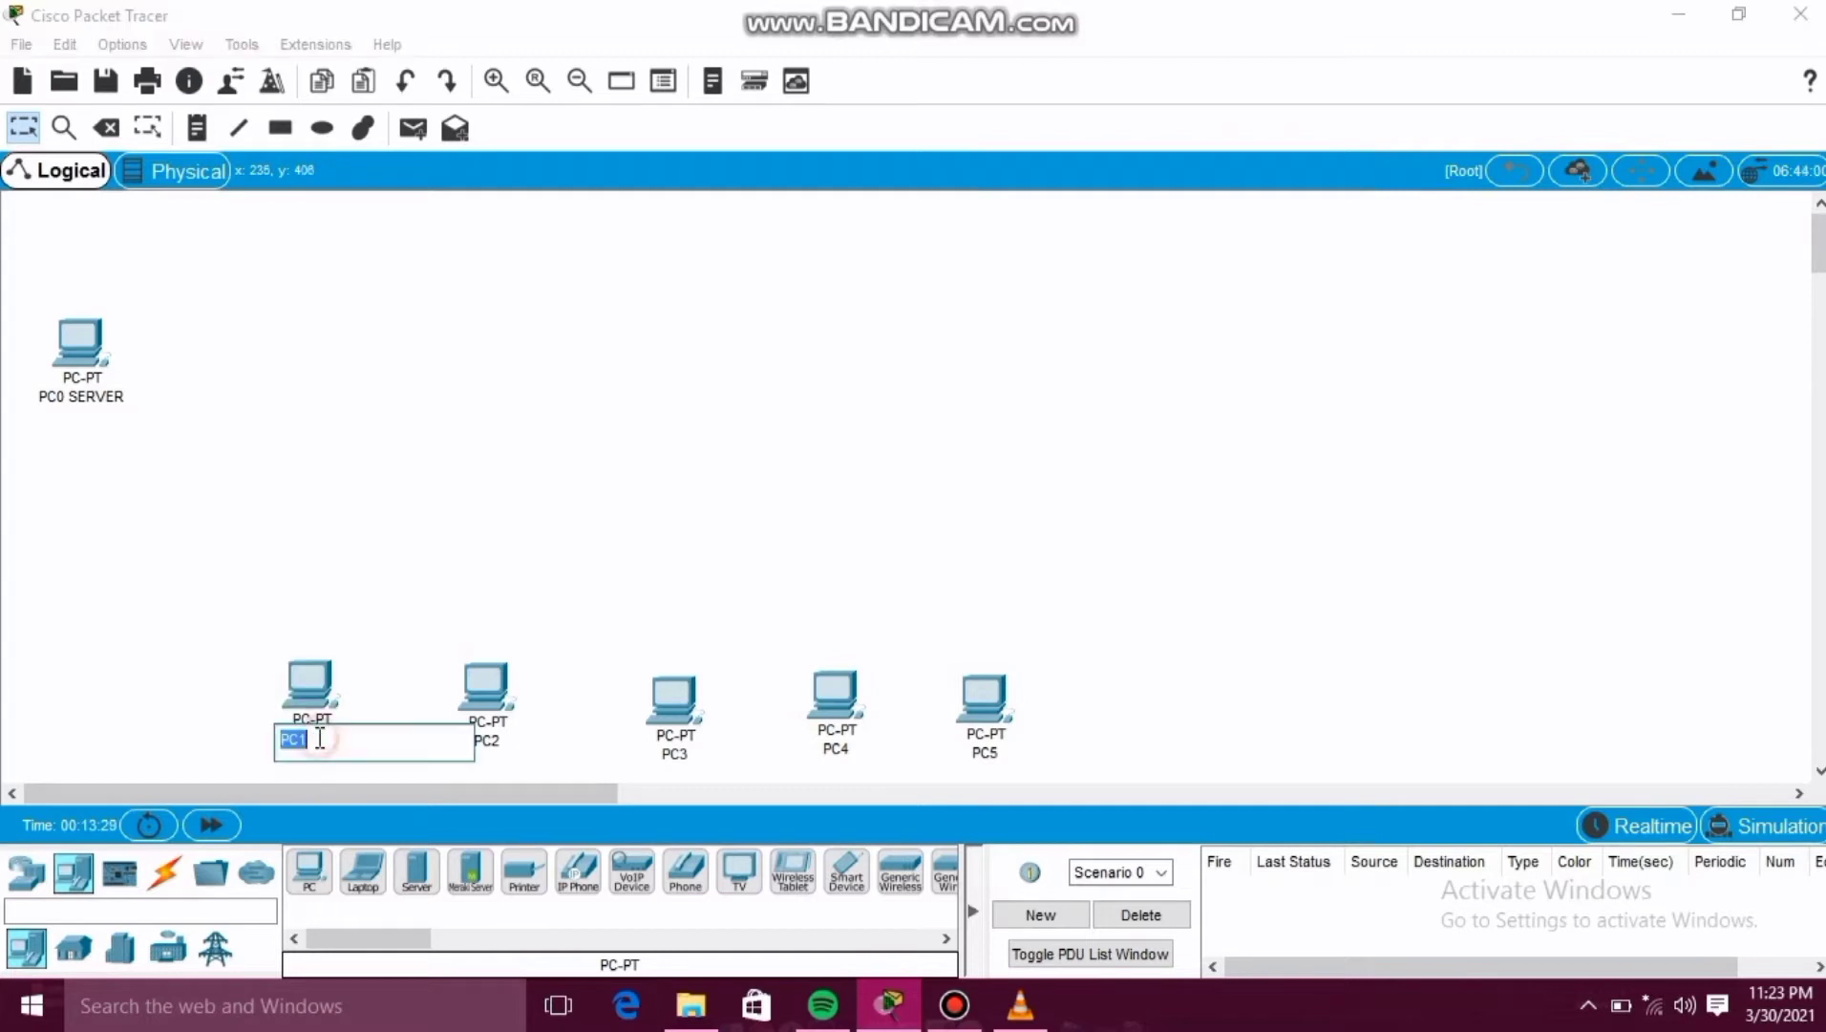
{"action": "left_click", "coordinate": [320, 737]}
{"action": "key", "text": "BackSpace"}
{"action": "type", "text": "POLIKLINIK 1"}
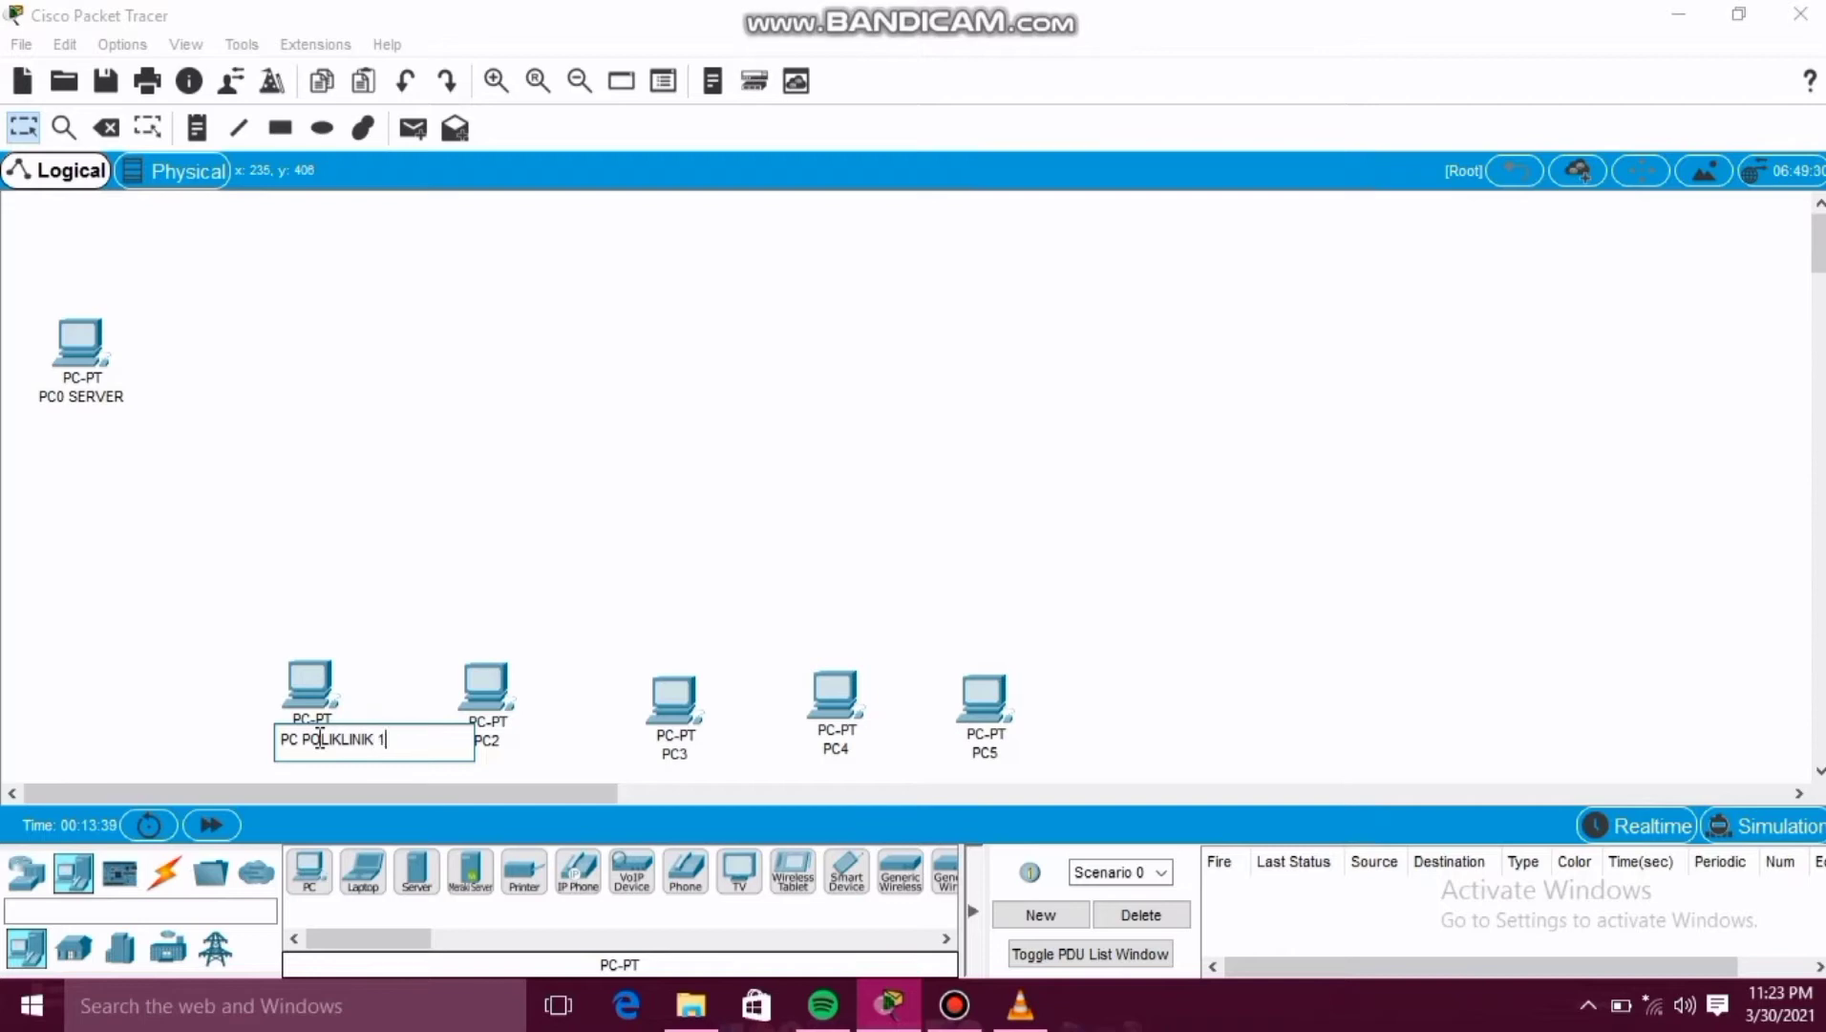
{"action": "left_click", "coordinate": [533, 766]}
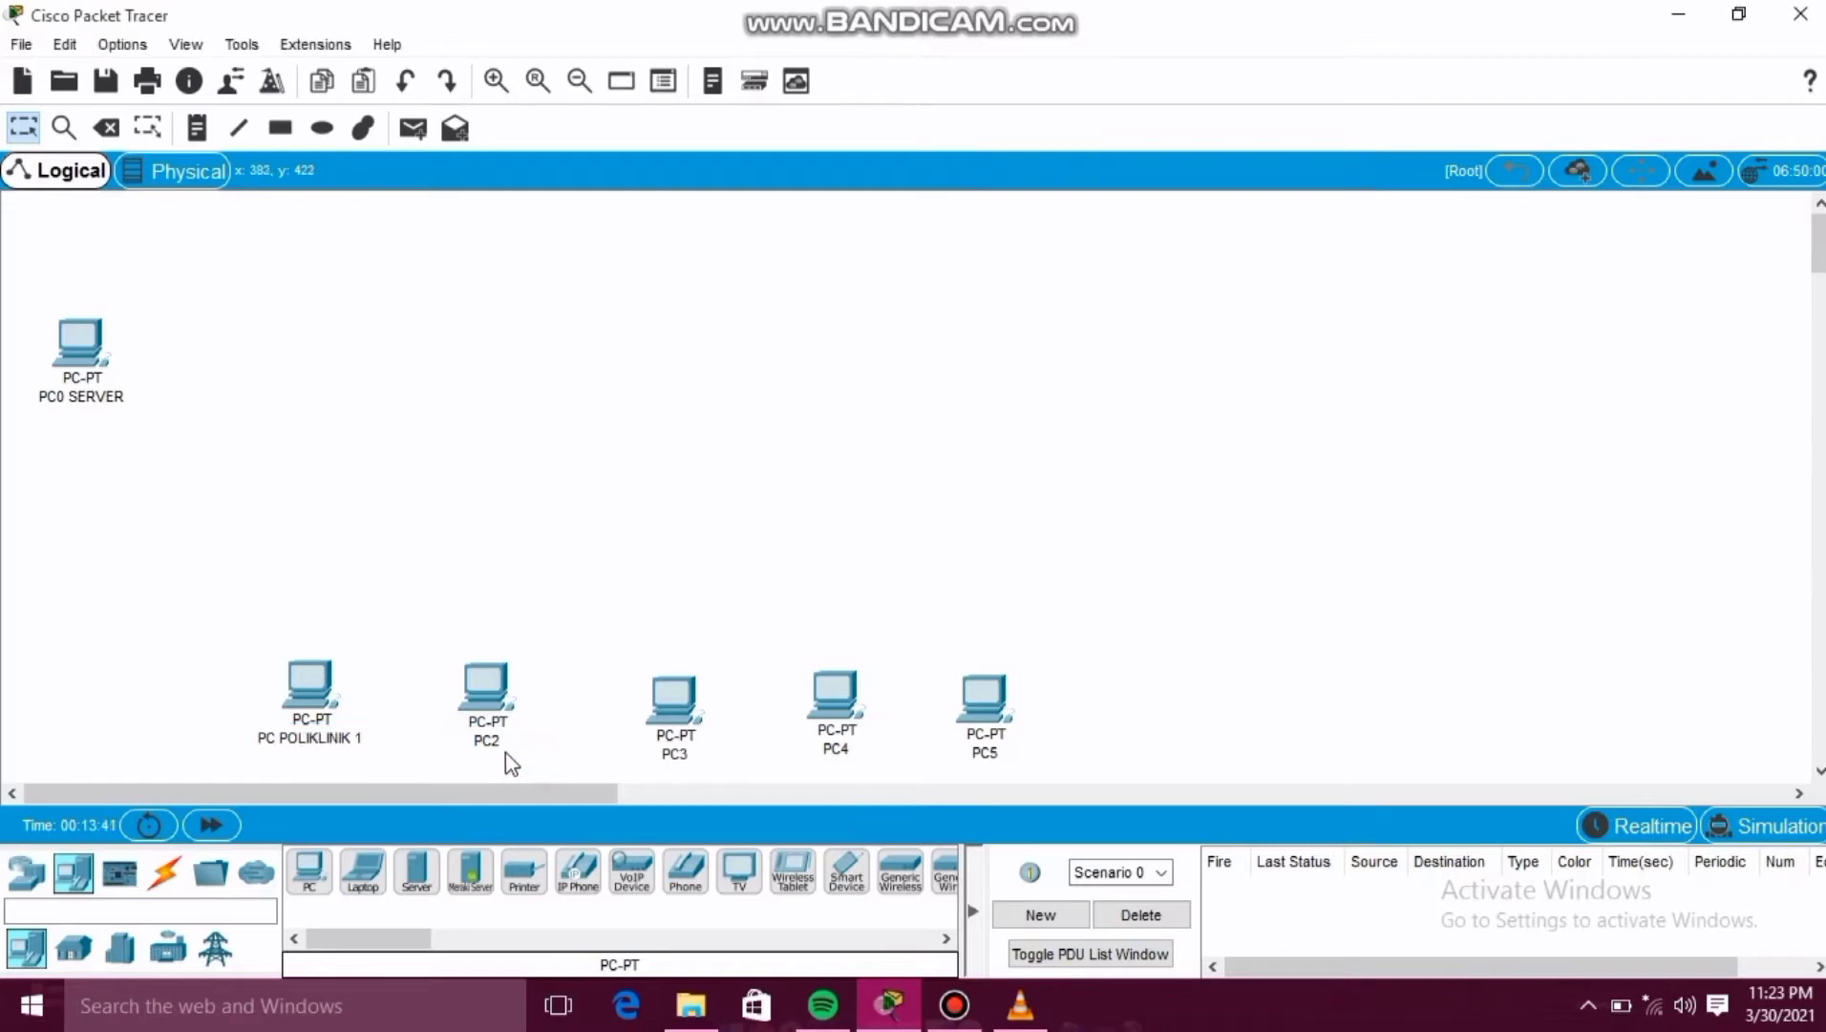
Rename PC2 to PC POLIKLINIK 2.
{"action": "left_click", "coordinate": [496, 755]}
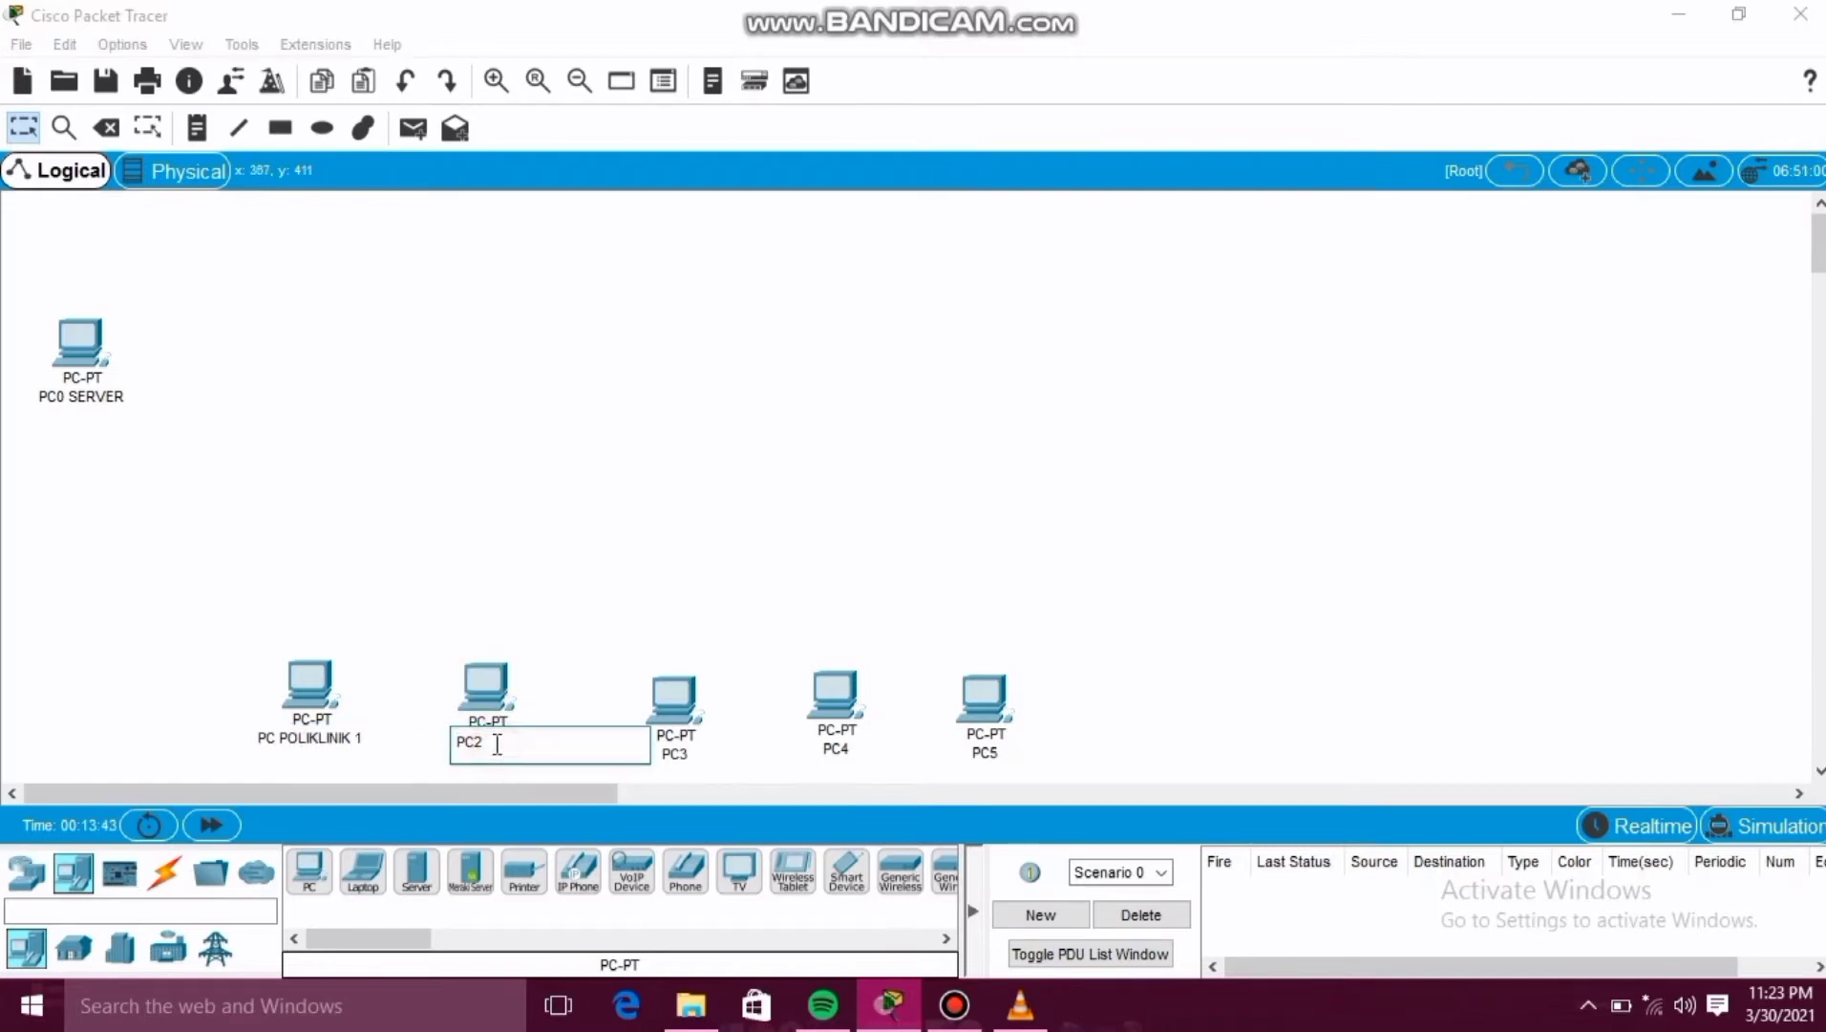
{"action": "key", "text": "BackSpace"}
{"action": "type", "text": "POLIKLINIK 2"}
{"action": "left_click", "coordinate": [505, 741]}
{"action": "type", "text": "I"}
Rename PC3 to PC POLIKLINIK 3.
{"action": "left_click", "coordinate": [673, 755]}
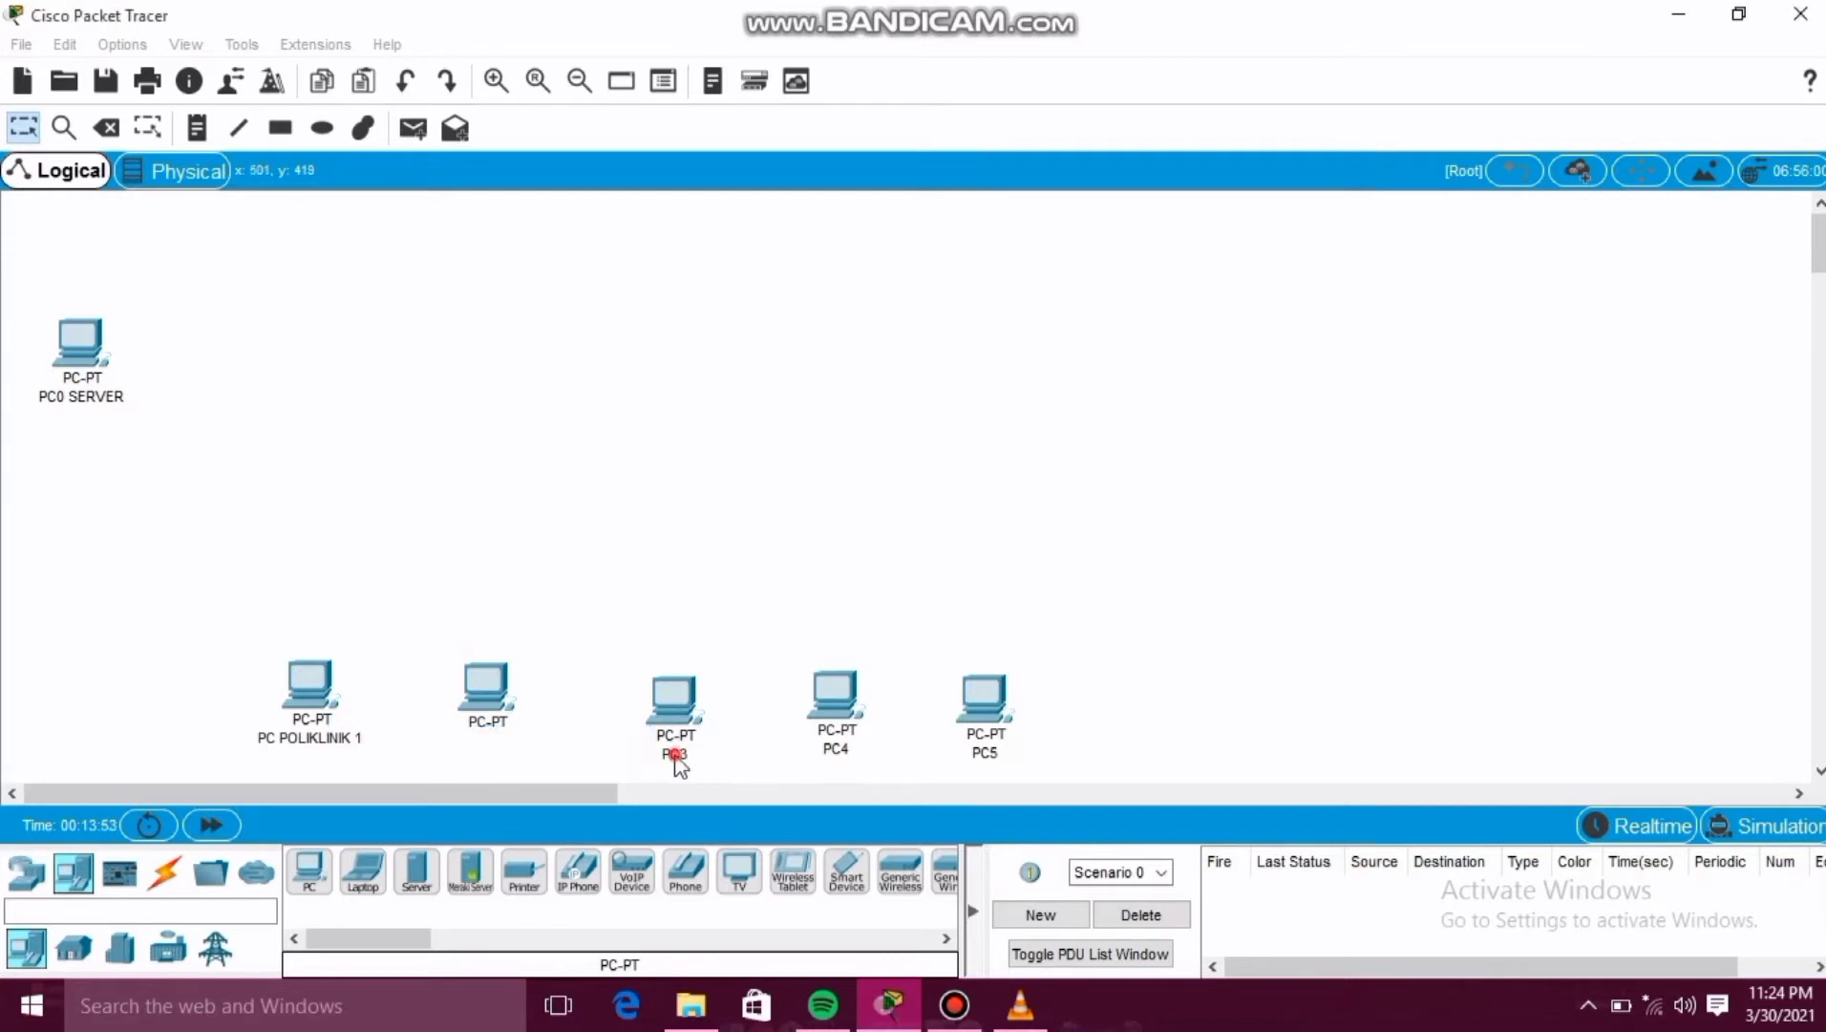
{"action": "left_click", "coordinate": [674, 755]}
{"action": "key", "text": "BackSpace"}
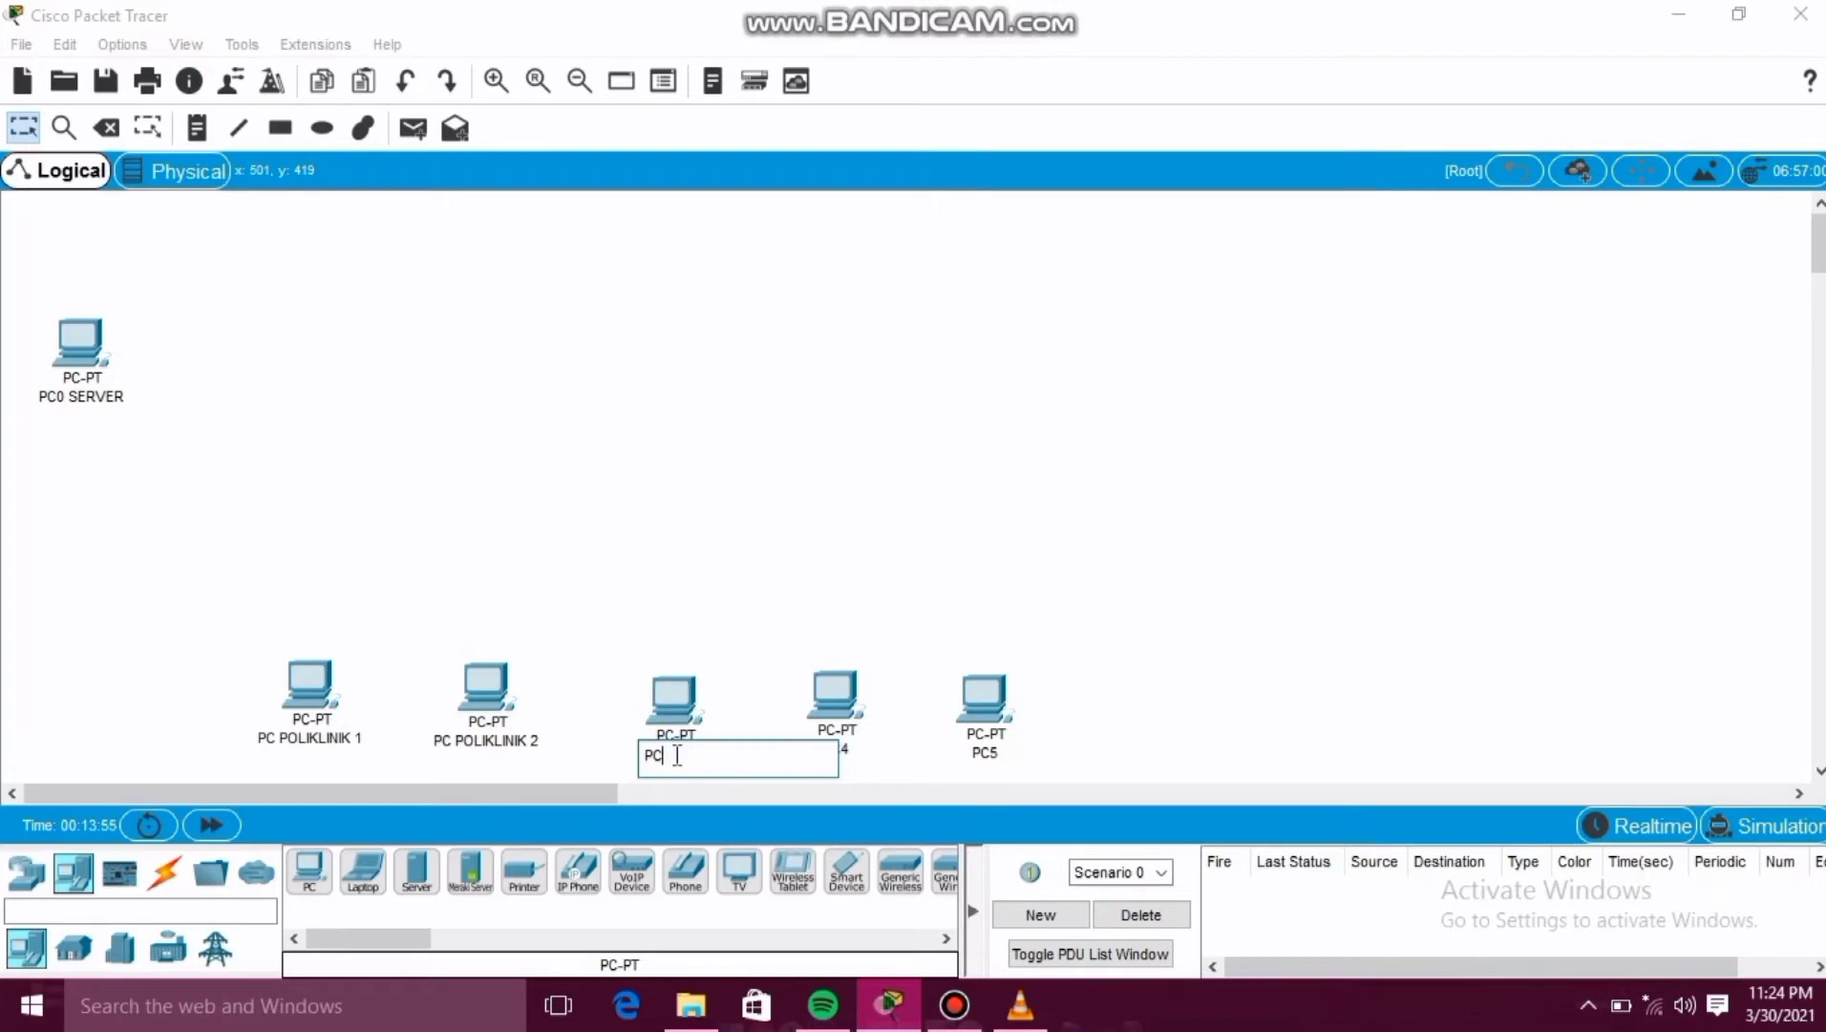
{"action": "type", "text": "POLIKLINIK 3"}
{"action": "left_click", "coordinate": [858, 779]}
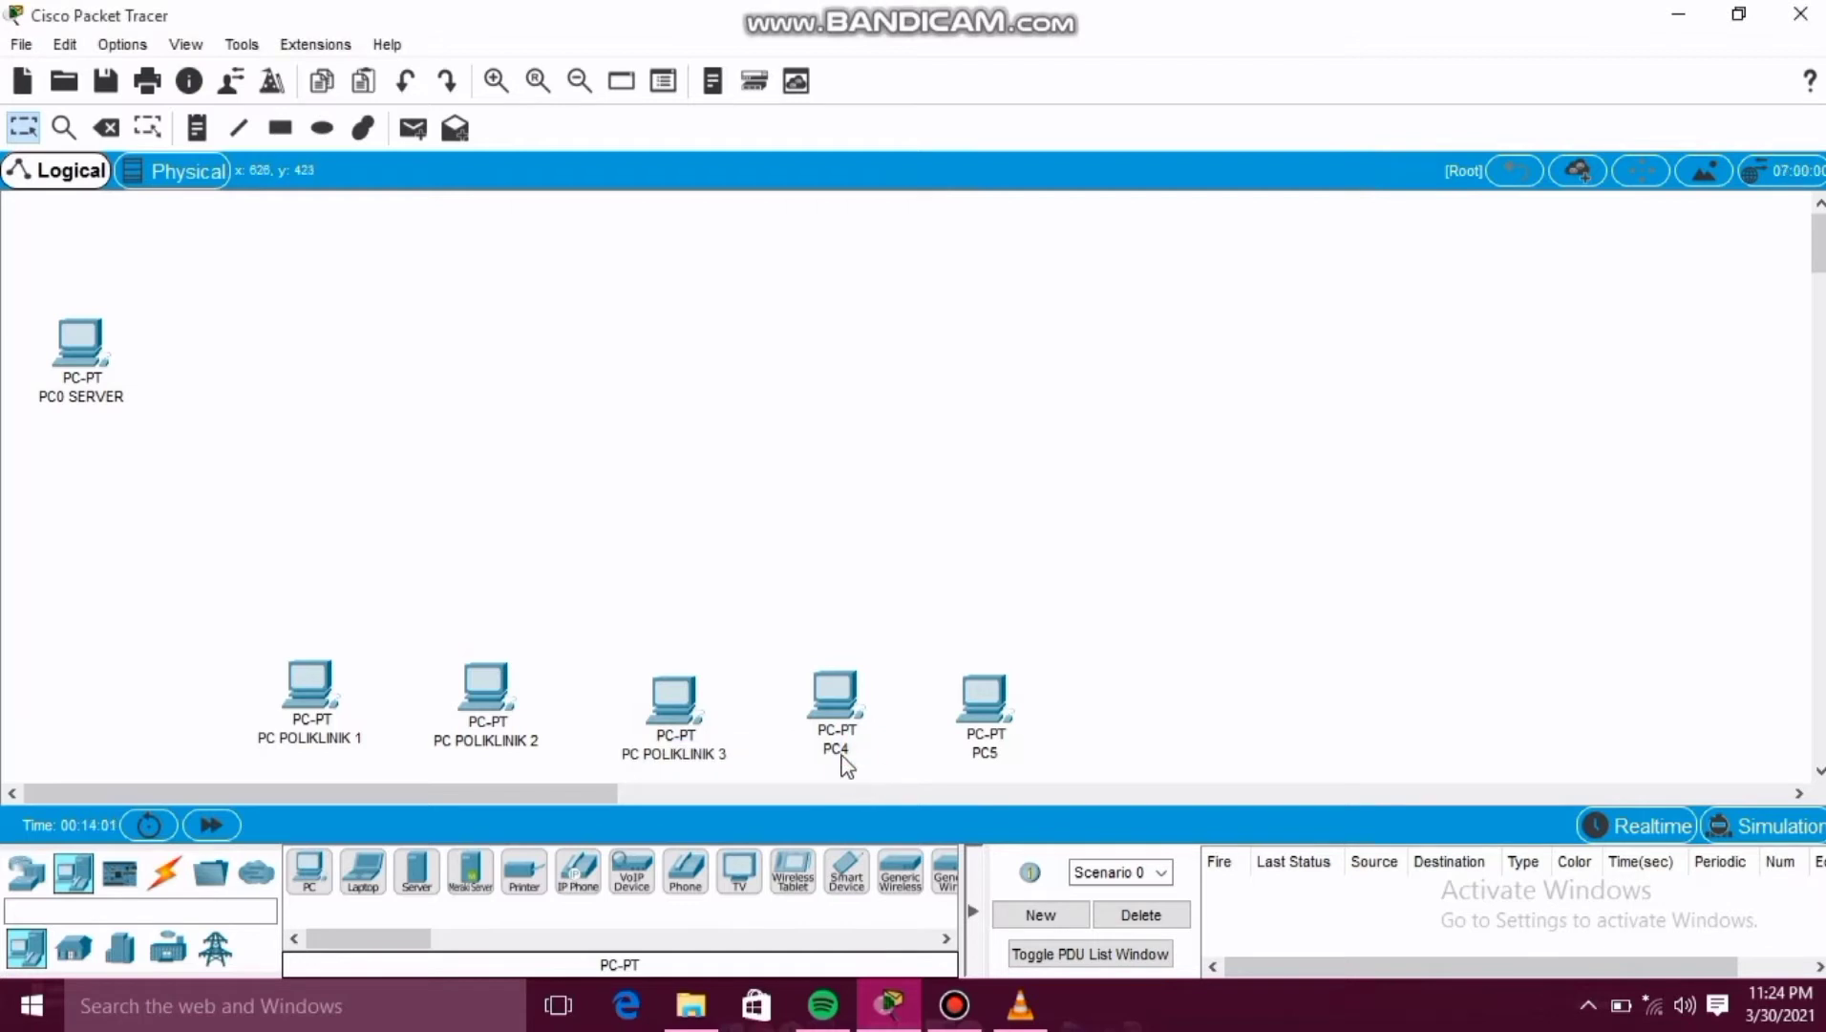
Rename PC4 to PC POLIKLINIK 4.
{"action": "left_click", "coordinate": [836, 750]}
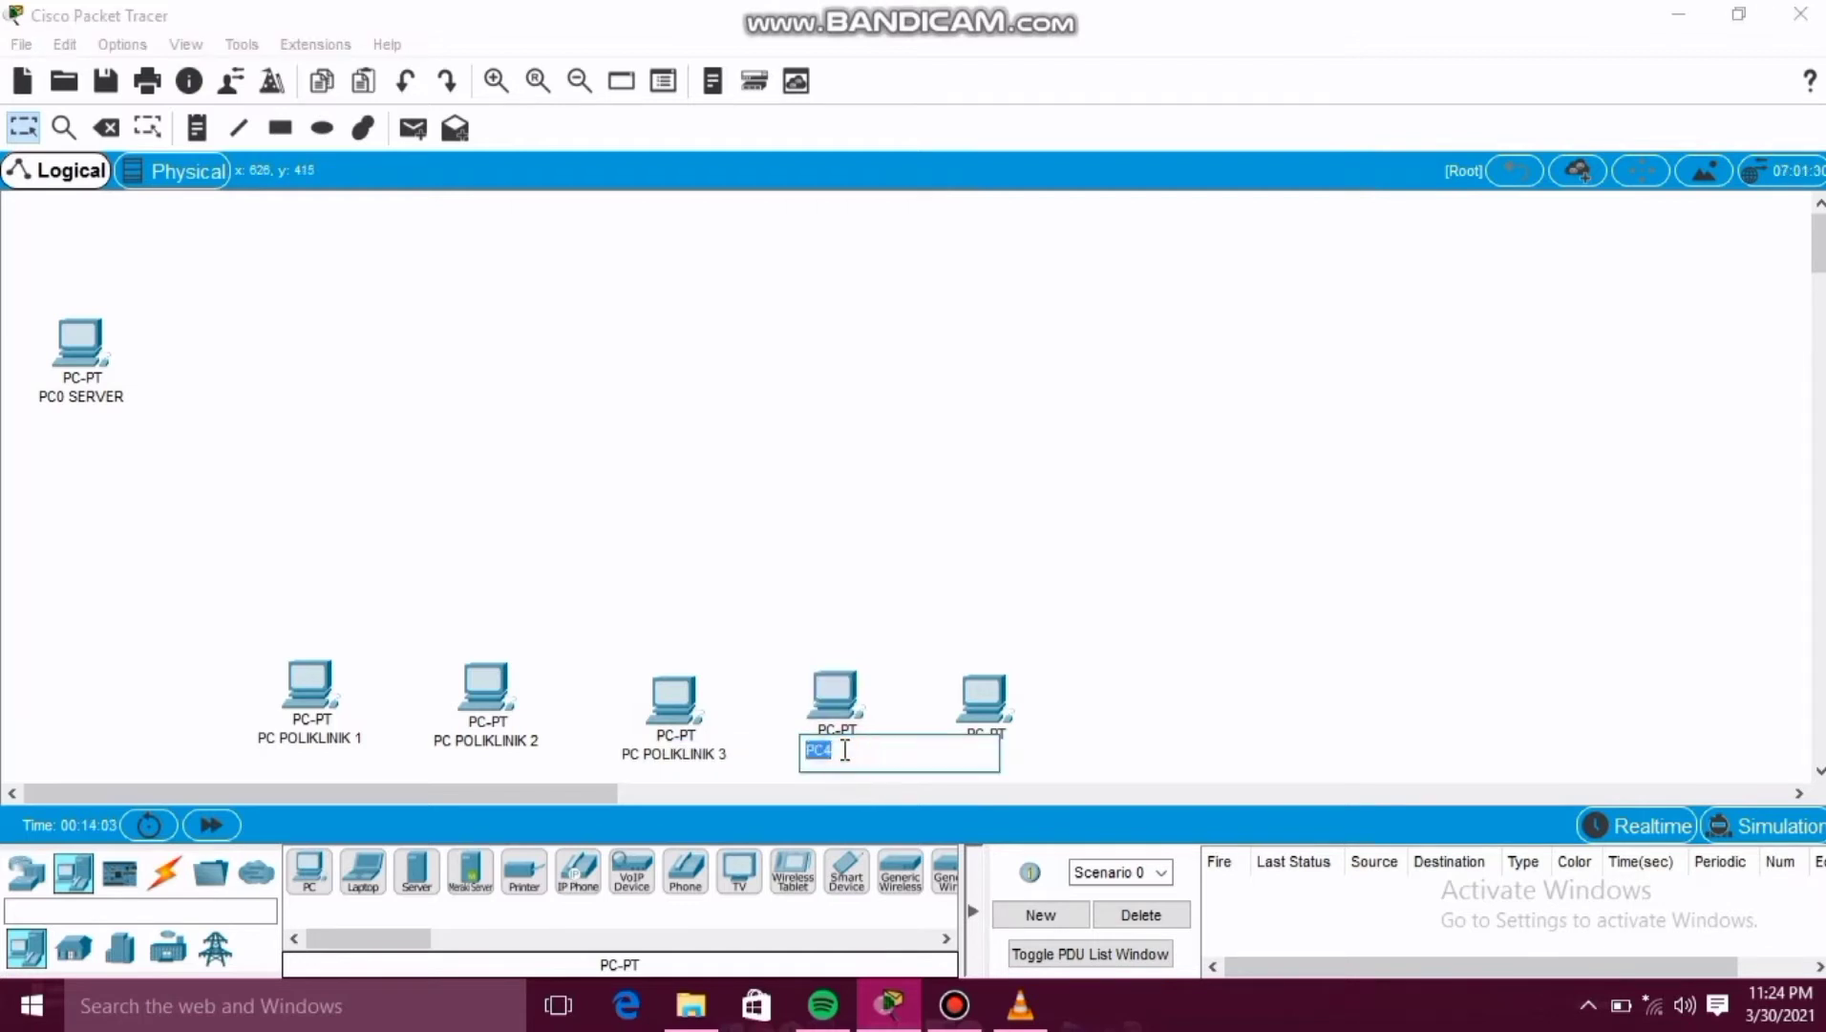
{"action": "left_click", "coordinate": [845, 750]}
{"action": "key", "text": "BackSpace"}
{"action": "type", "text": "POLIKLINIK 4"}
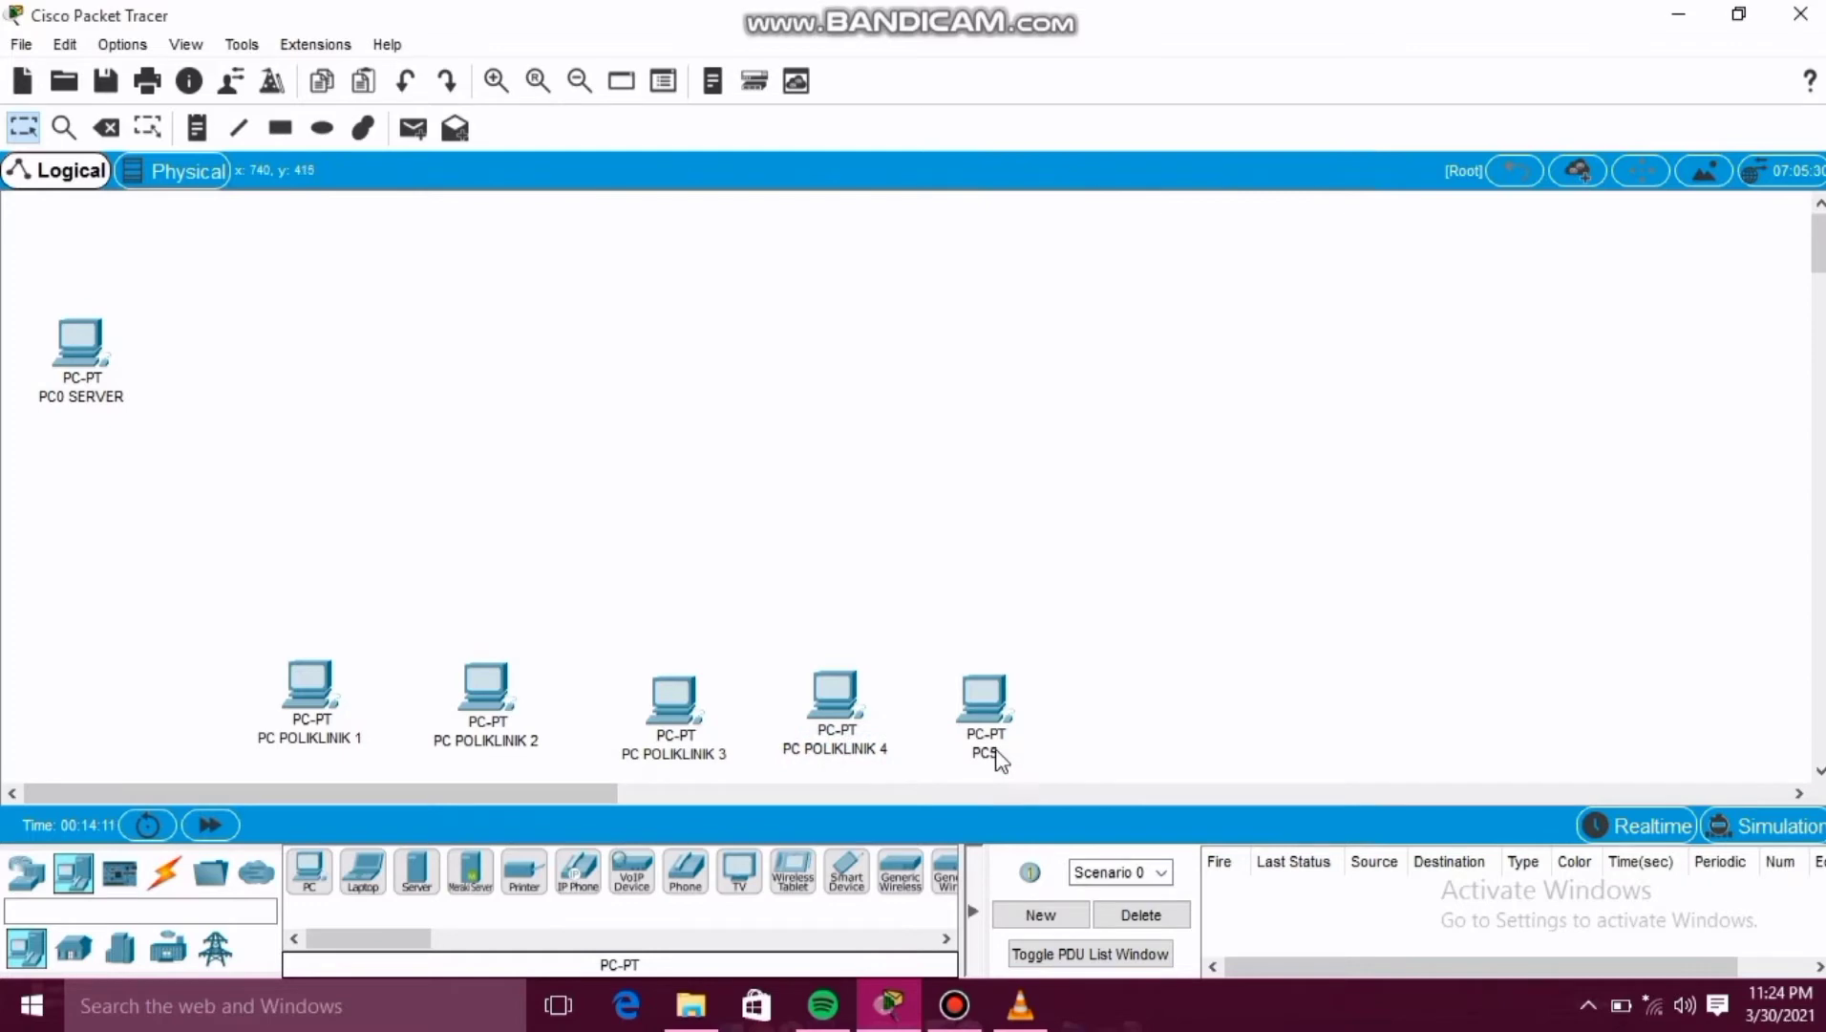
Rename PC5 to PC POLIKLINIK 5.
{"action": "left_click", "coordinate": [993, 754]}
{"action": "left_click", "coordinate": [998, 752]}
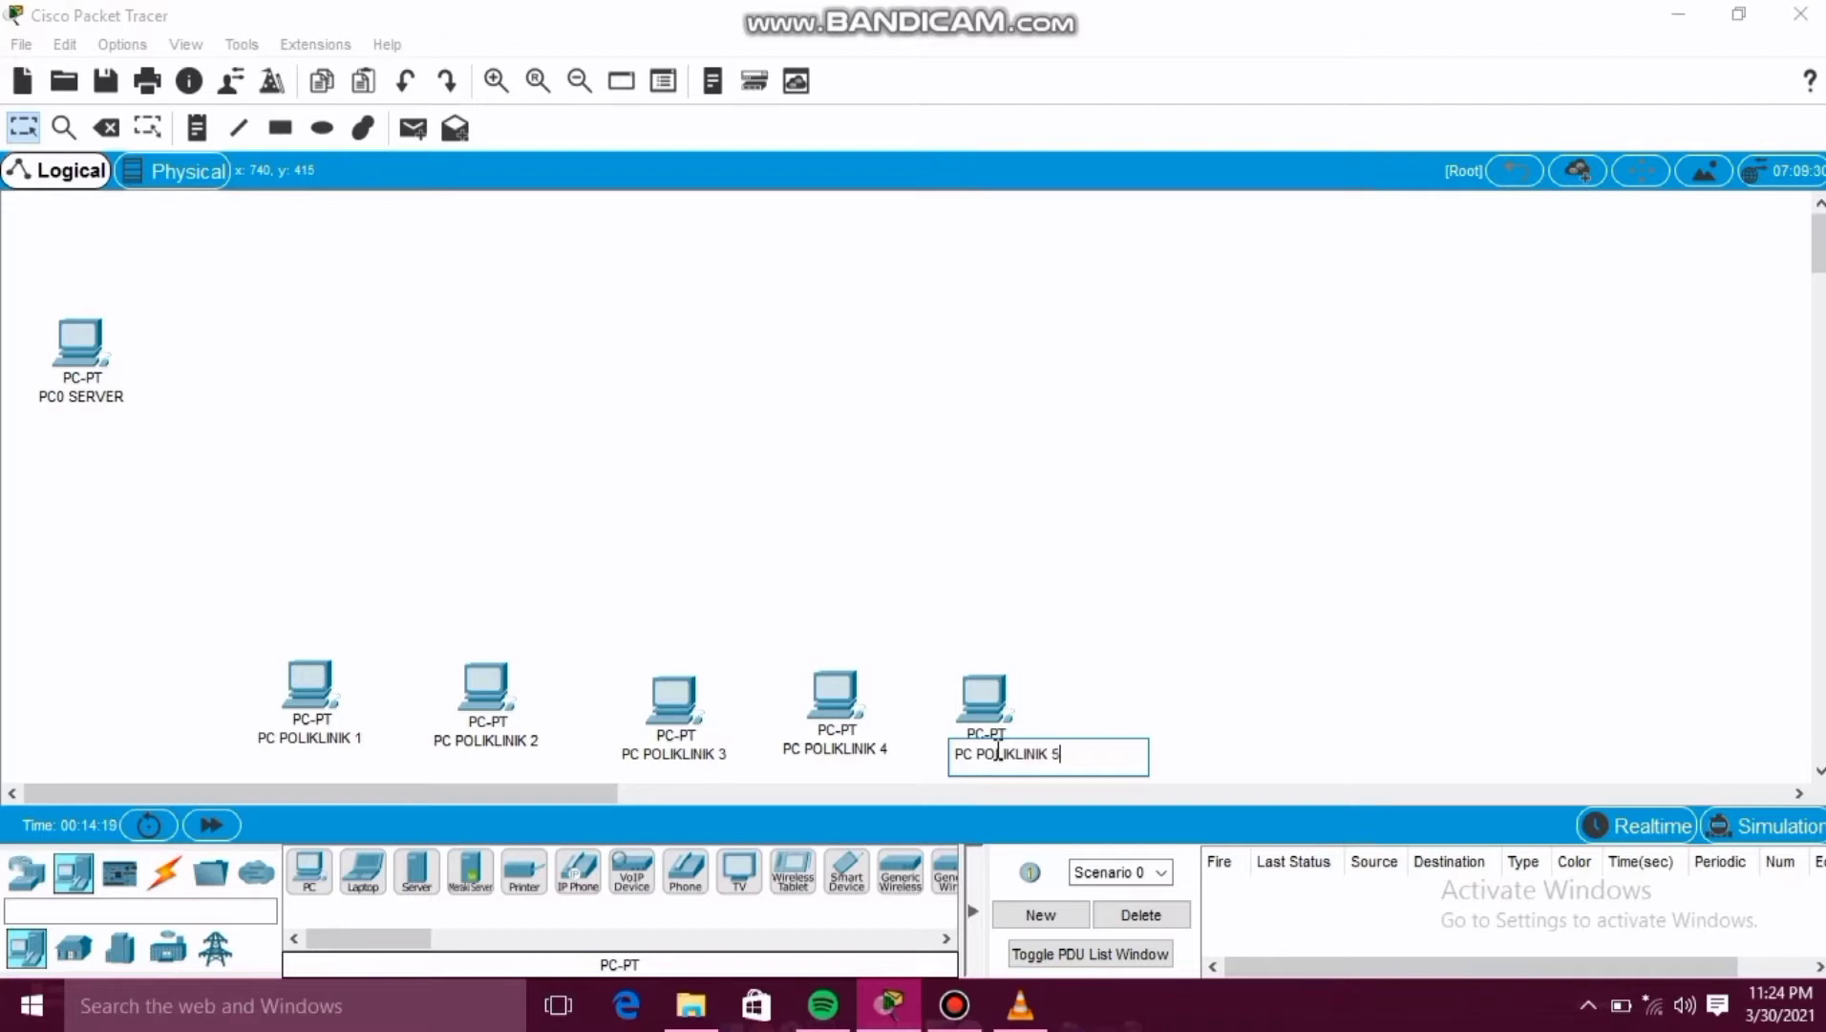
{"action": "left_click", "coordinate": [1195, 746]}
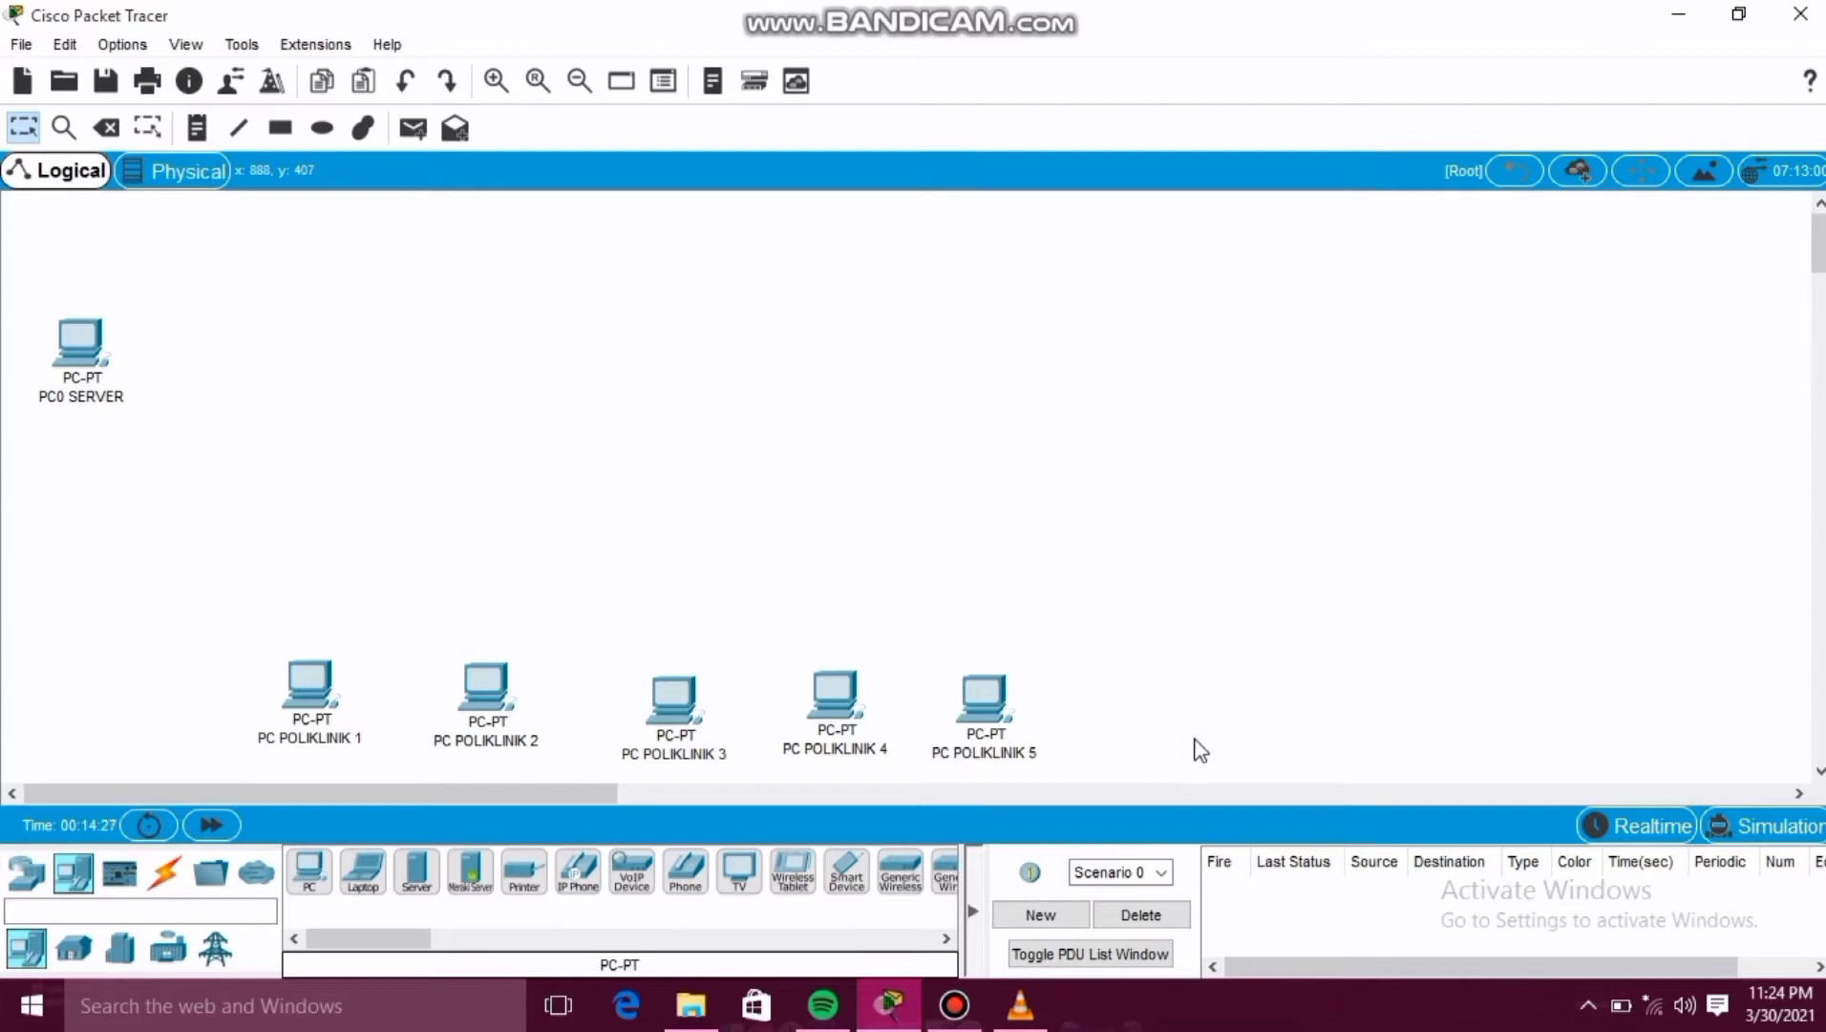
Place four more generic PCs in a row across the upper right of the workspace.
{"action": "left_click", "coordinate": [308, 869]}
{"action": "left_click", "coordinate": [1048, 313]}
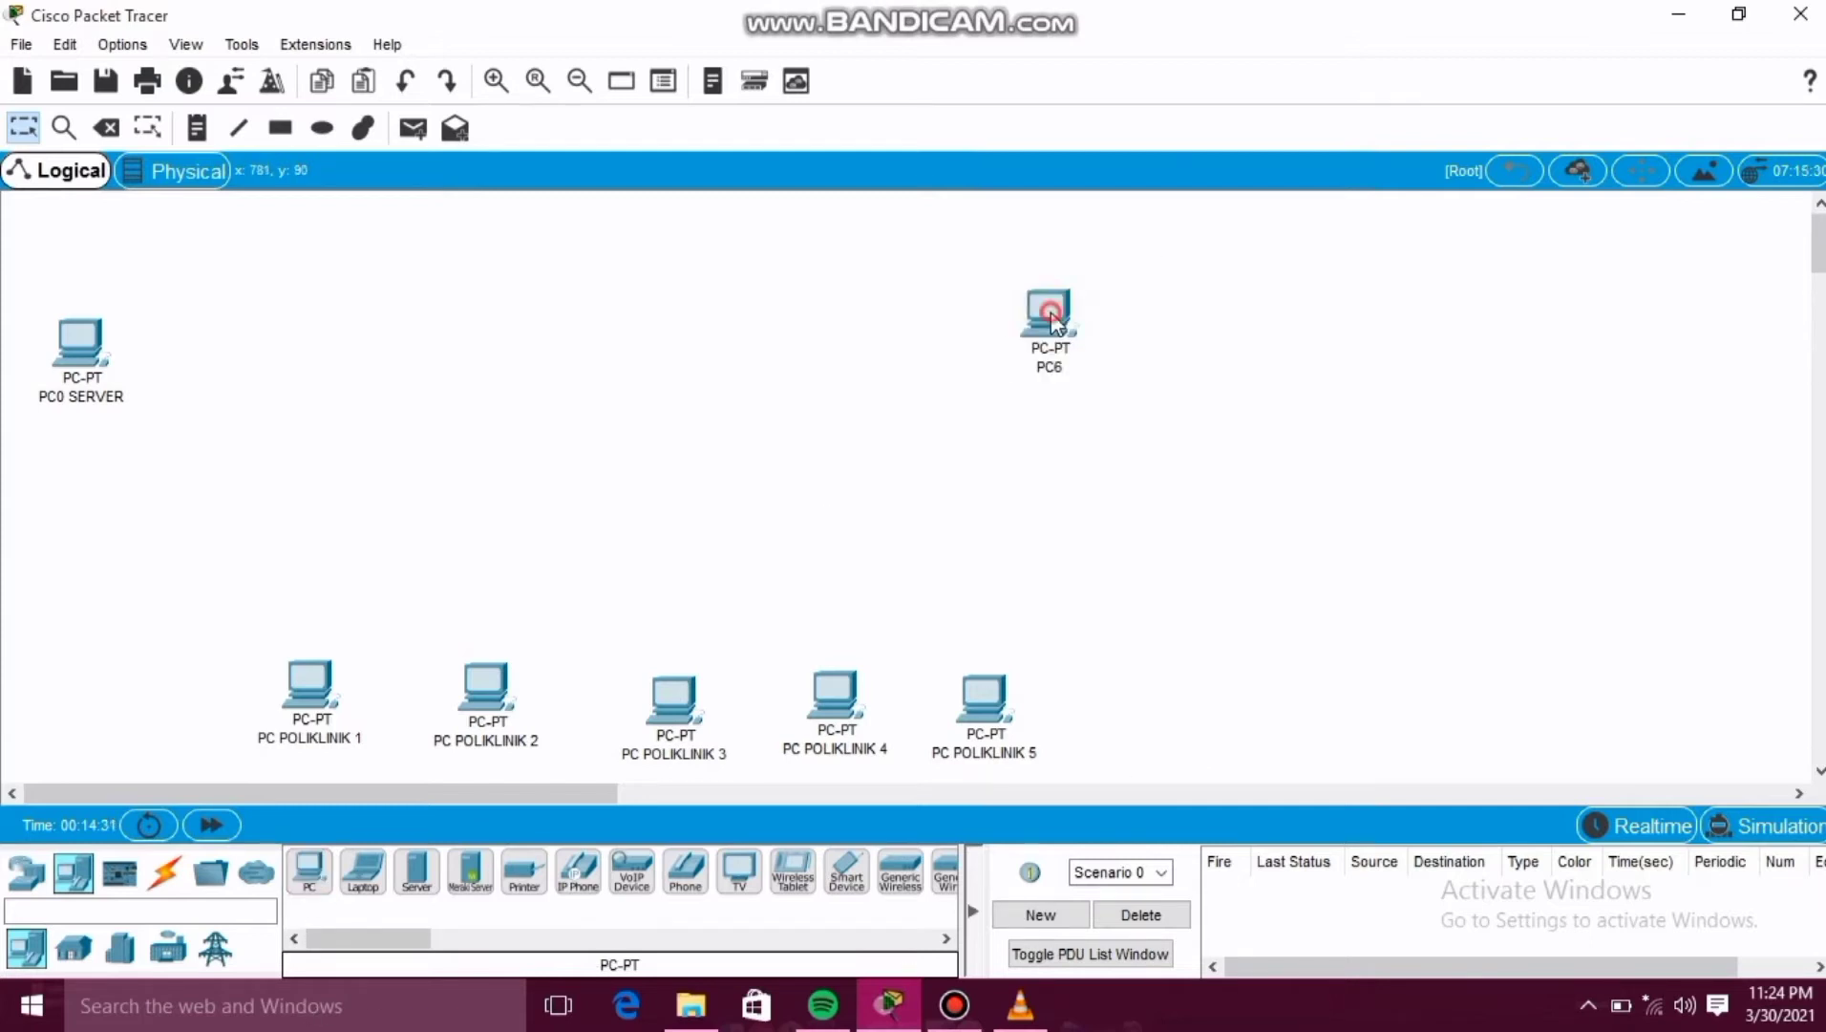
{"action": "left_click", "coordinate": [309, 871]}
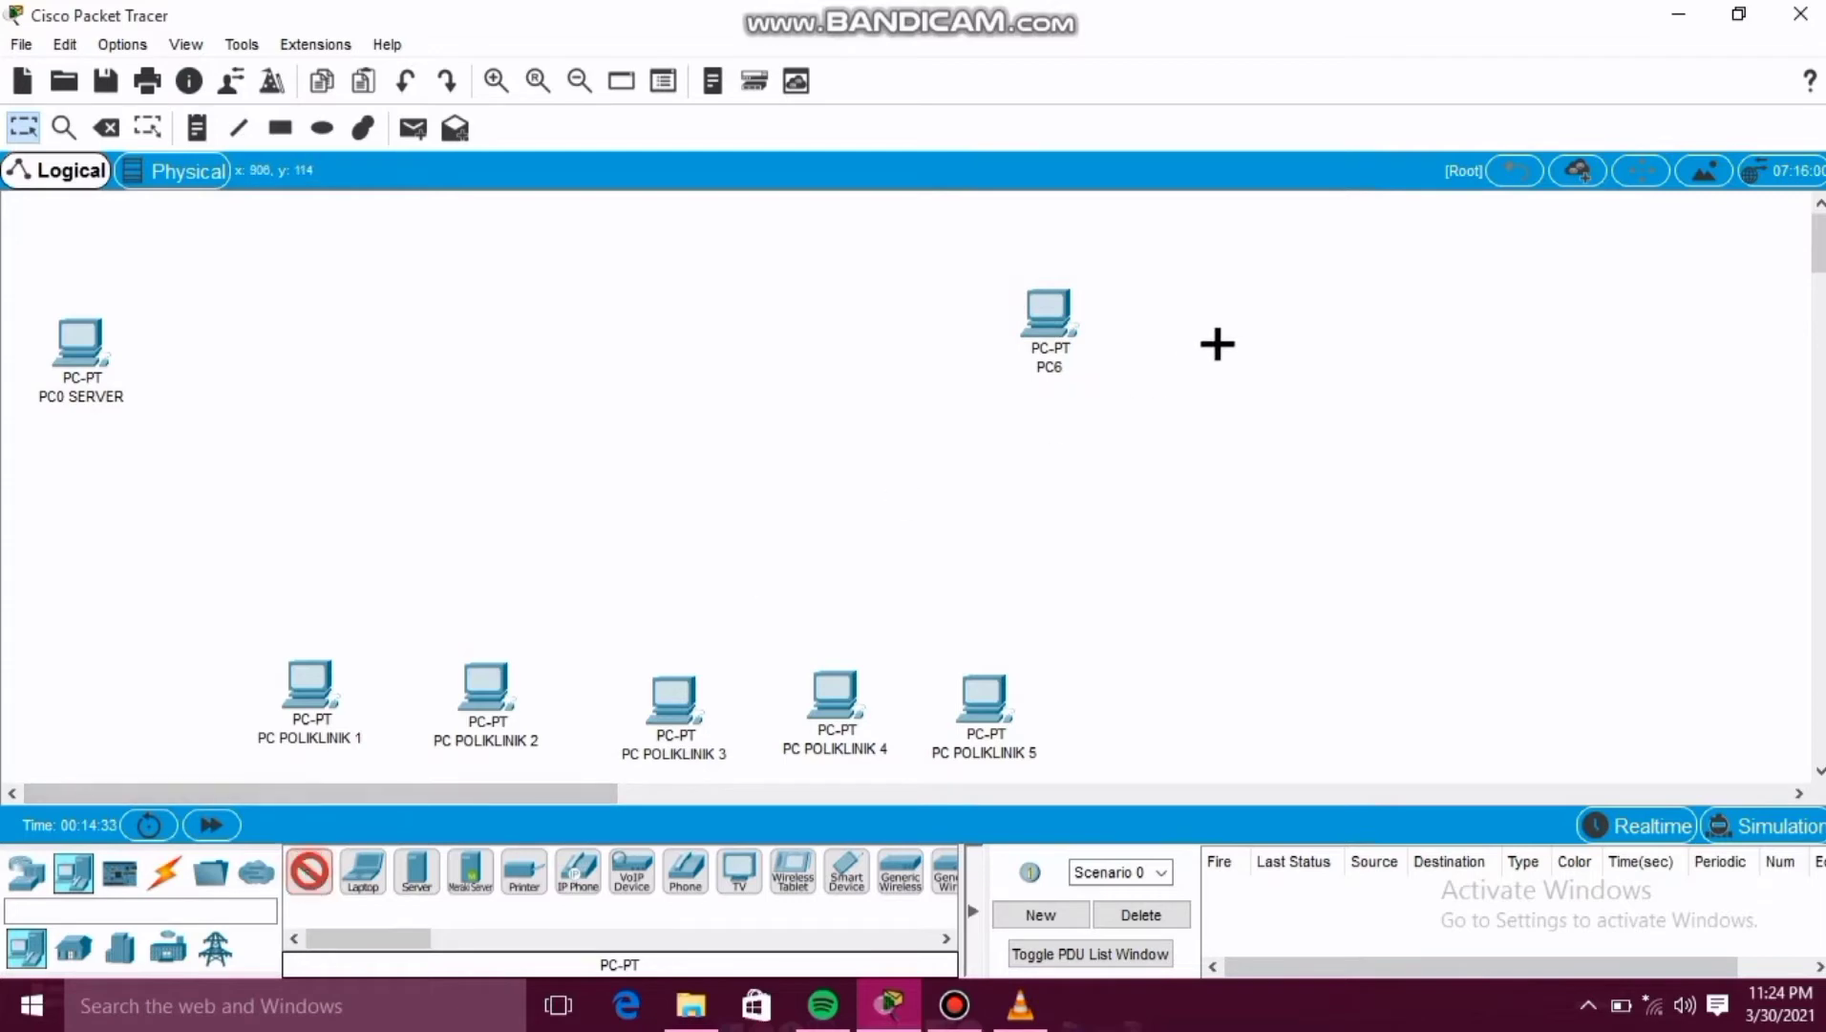
{"action": "left_click", "coordinate": [1229, 317]}
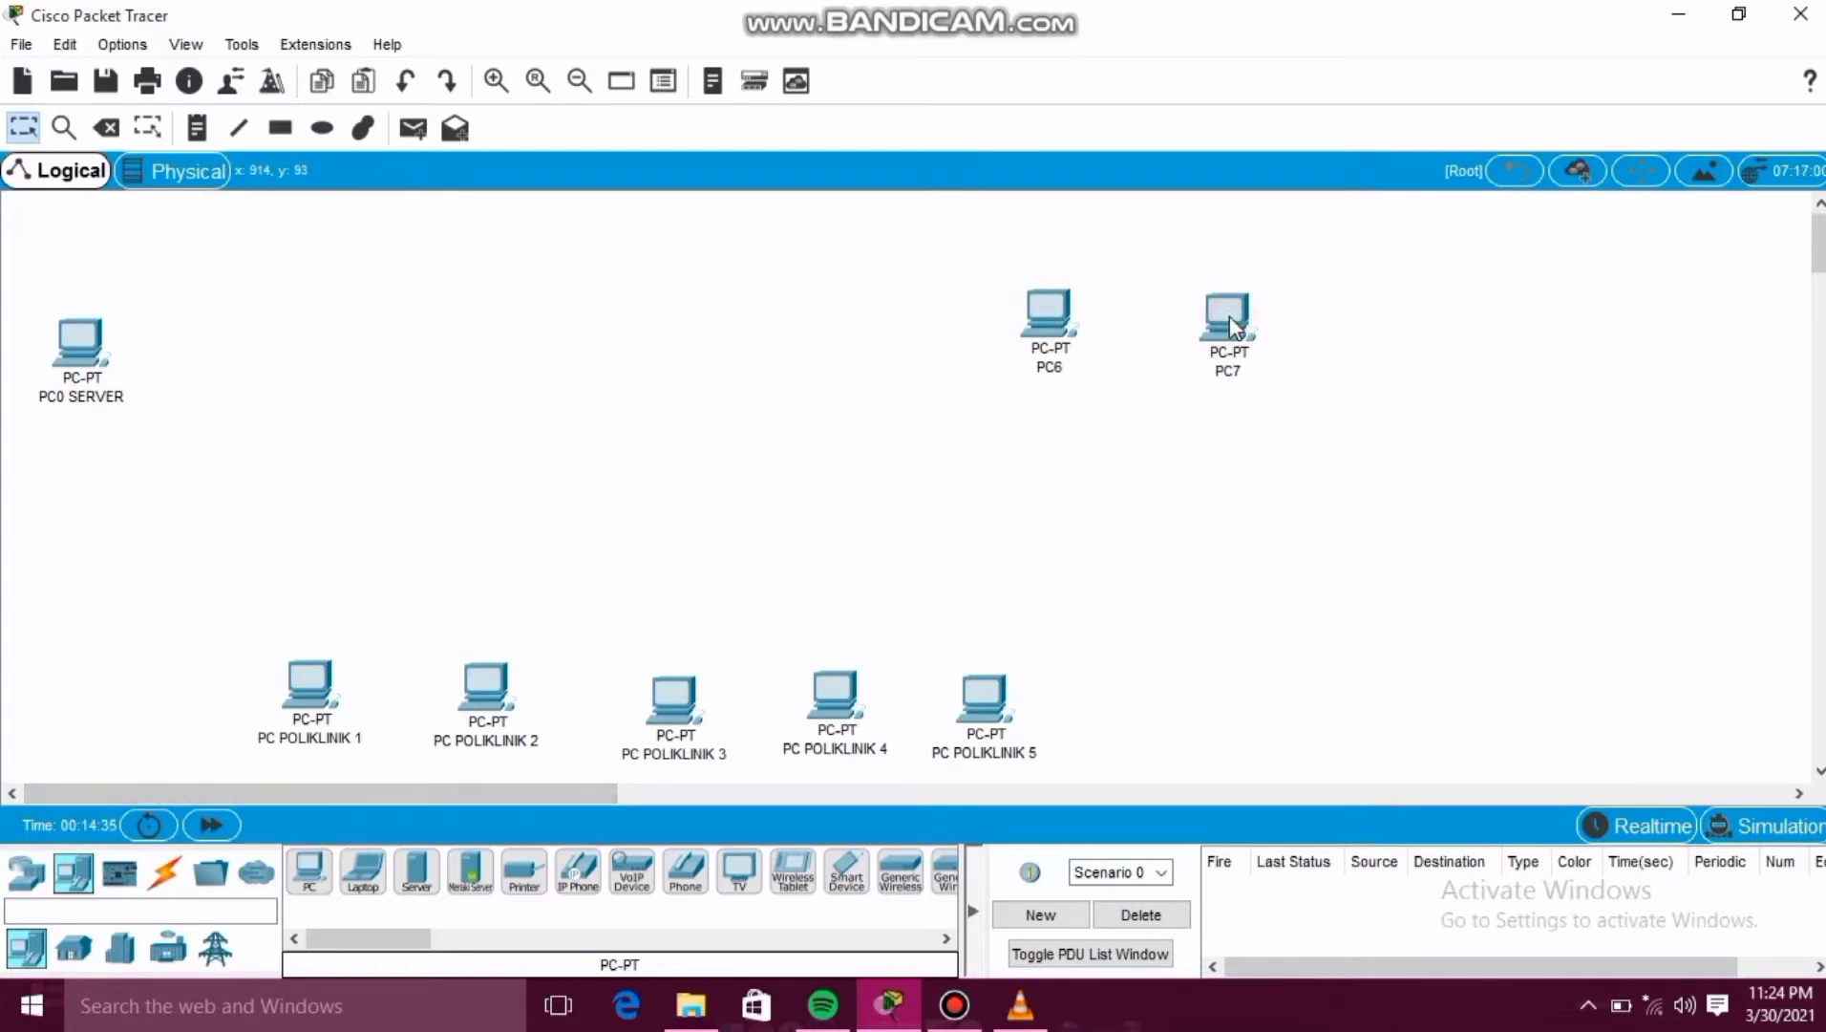
{"action": "left_click", "coordinate": [308, 871]}
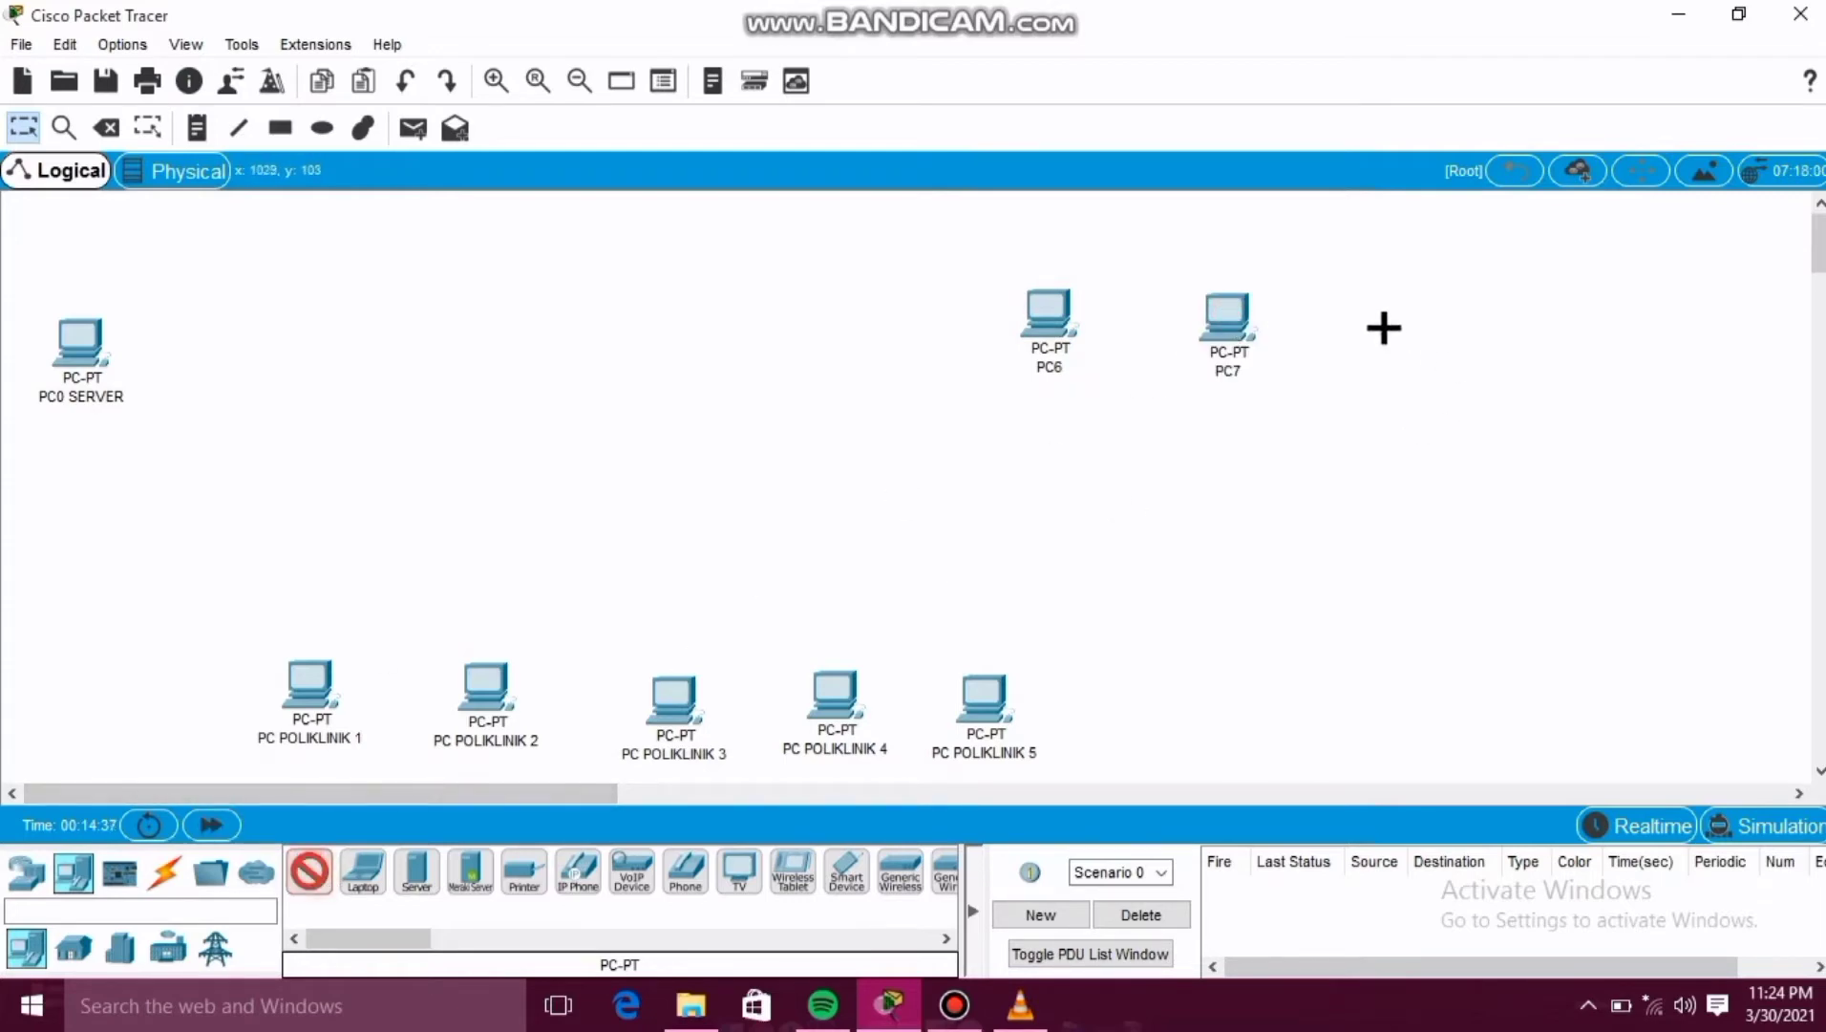
{"action": "left_click", "coordinate": [1385, 320]}
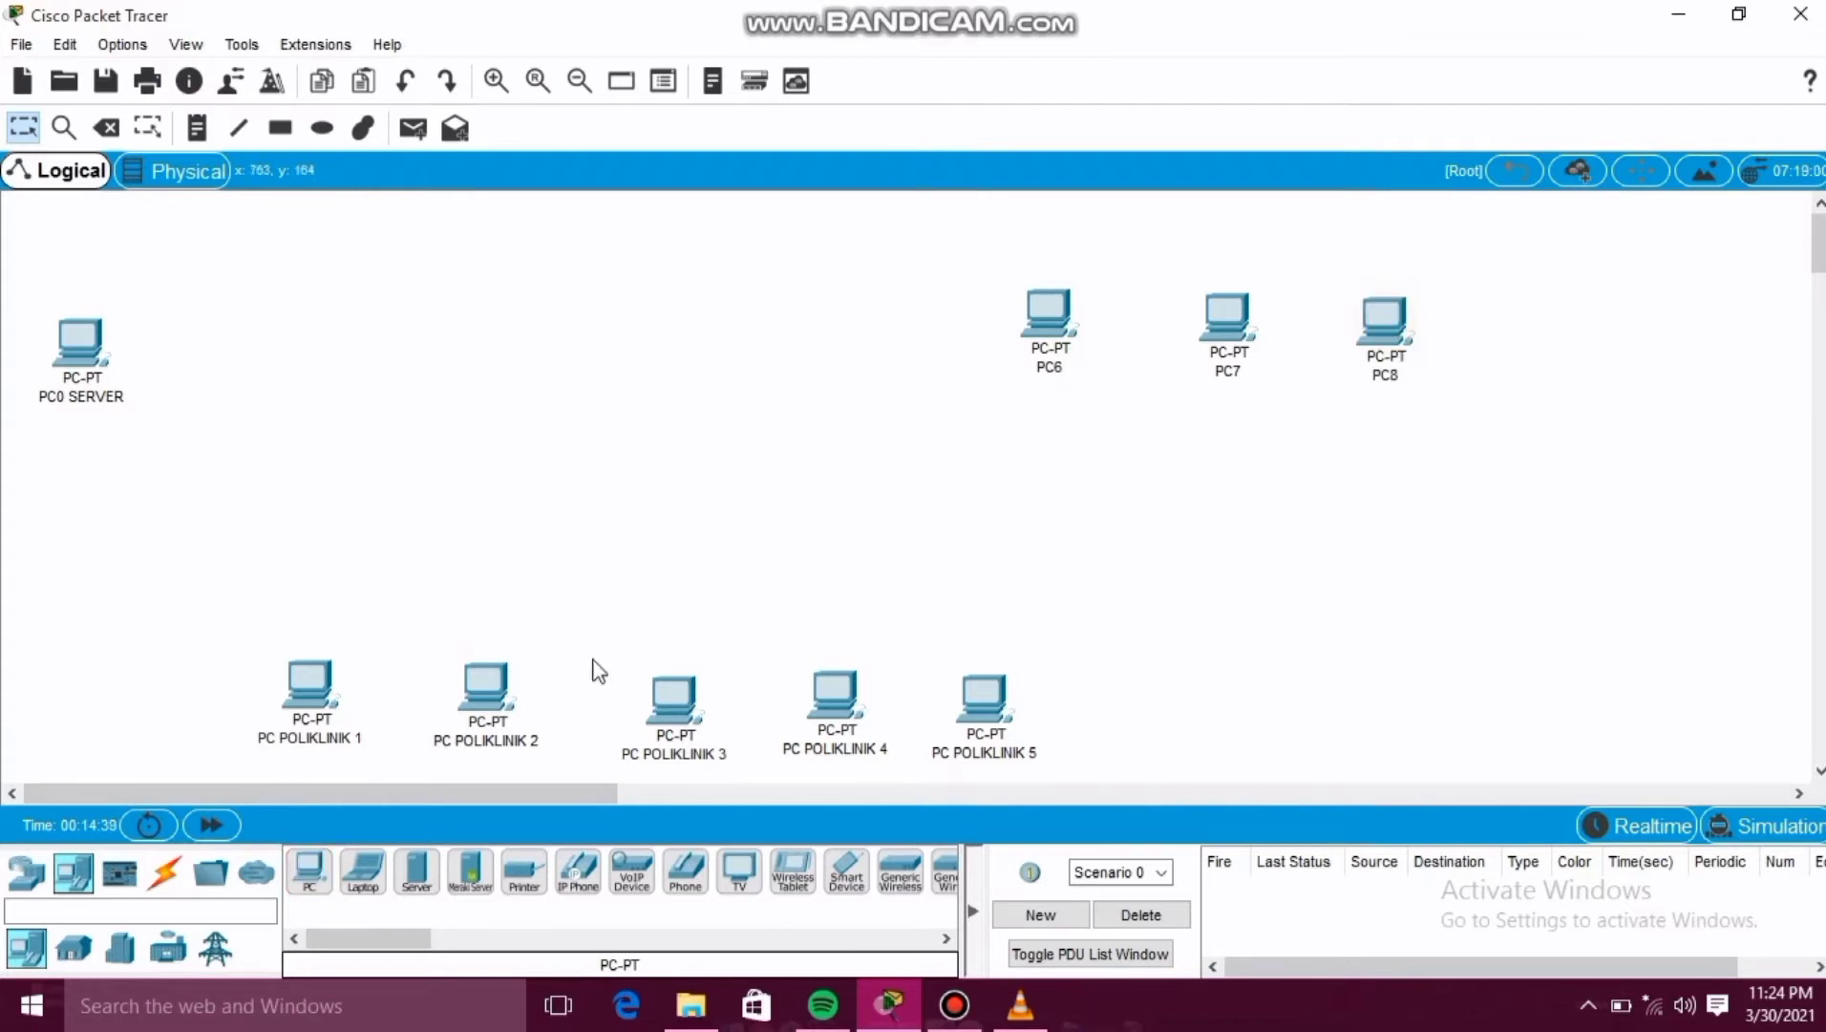
{"action": "left_click", "coordinate": [300, 879]}
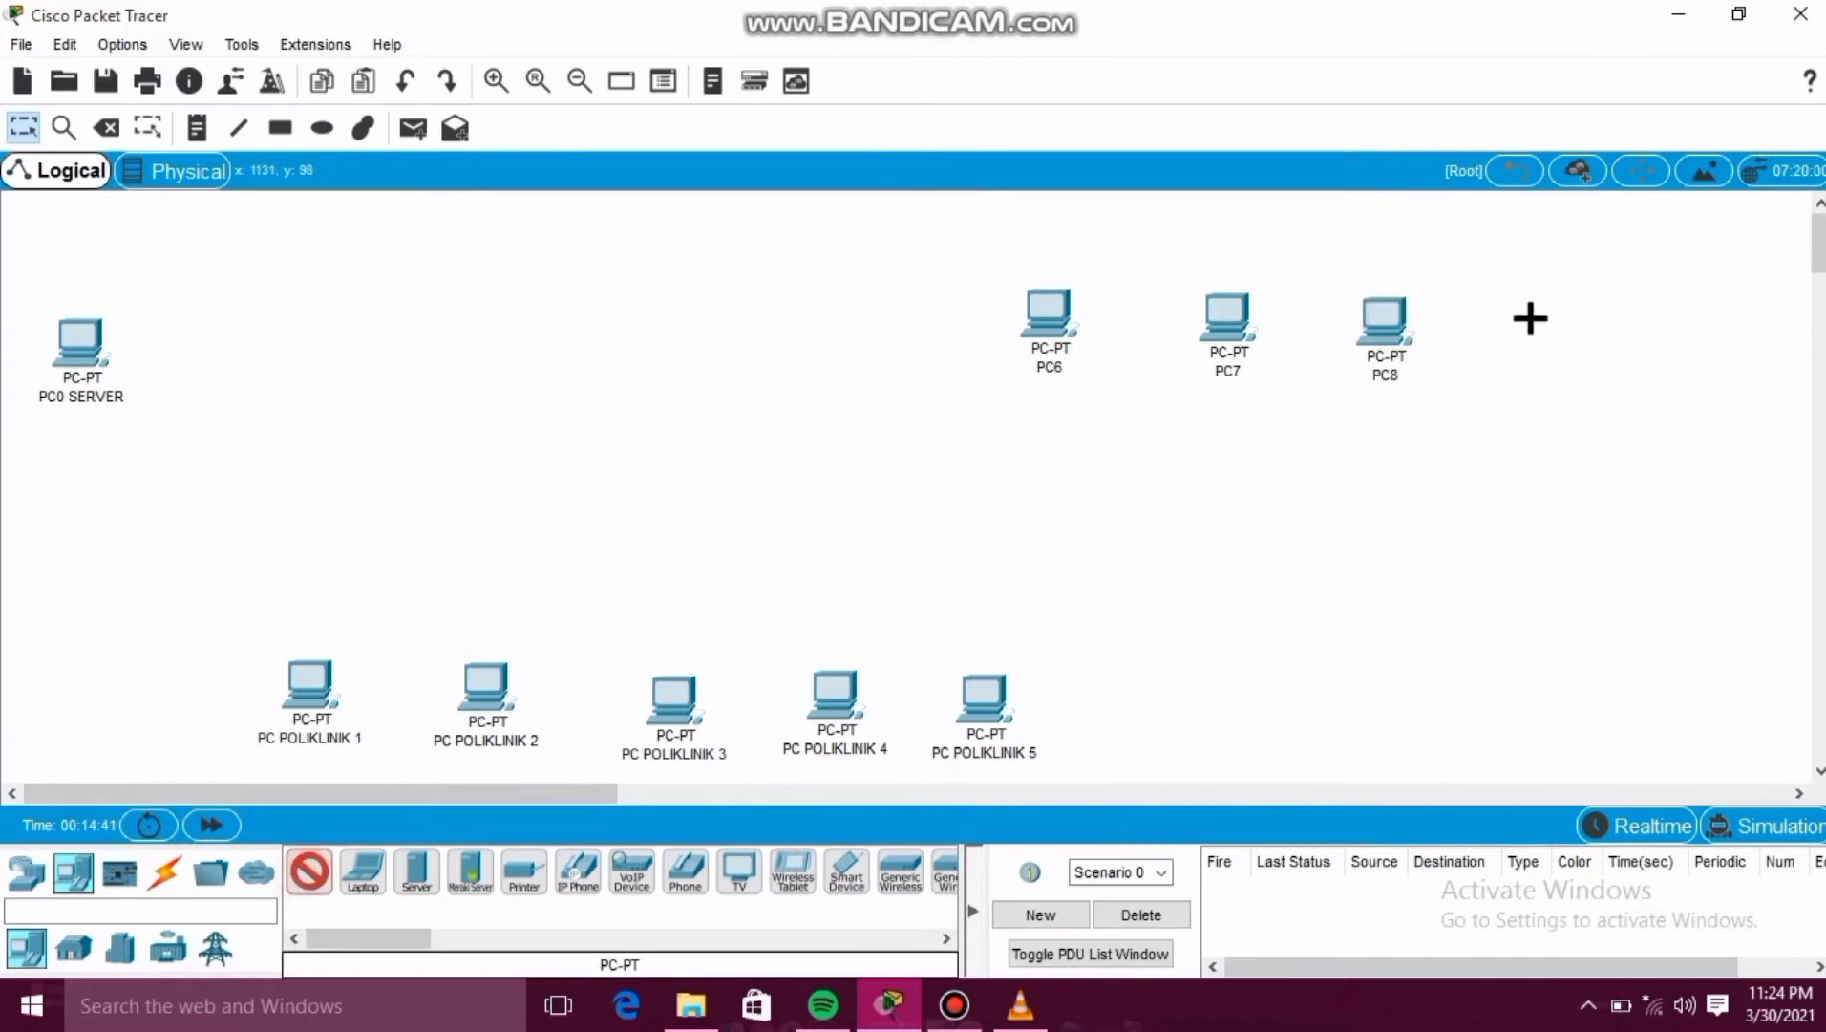
{"action": "left_click", "coordinate": [1521, 313]}
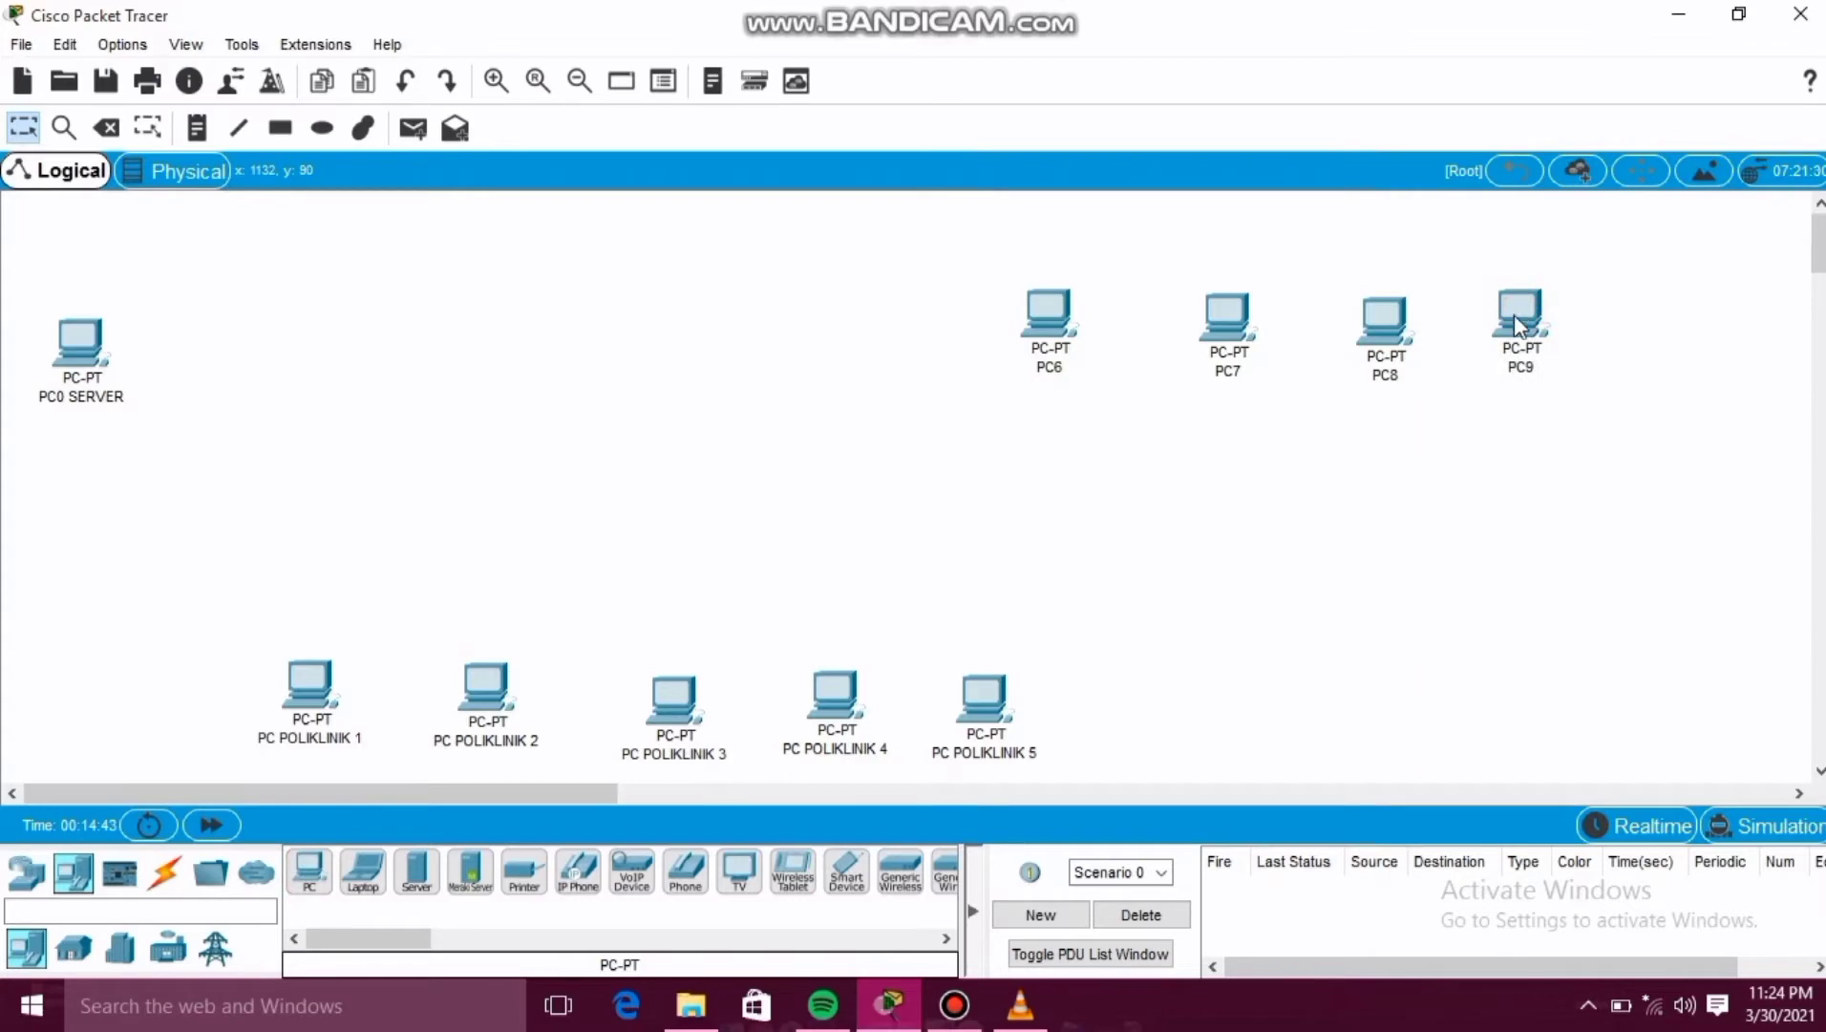
Rename PC6 to PC TPP 1.
{"action": "left_click", "coordinate": [1056, 366]}
{"action": "left_click", "coordinate": [1057, 366]}
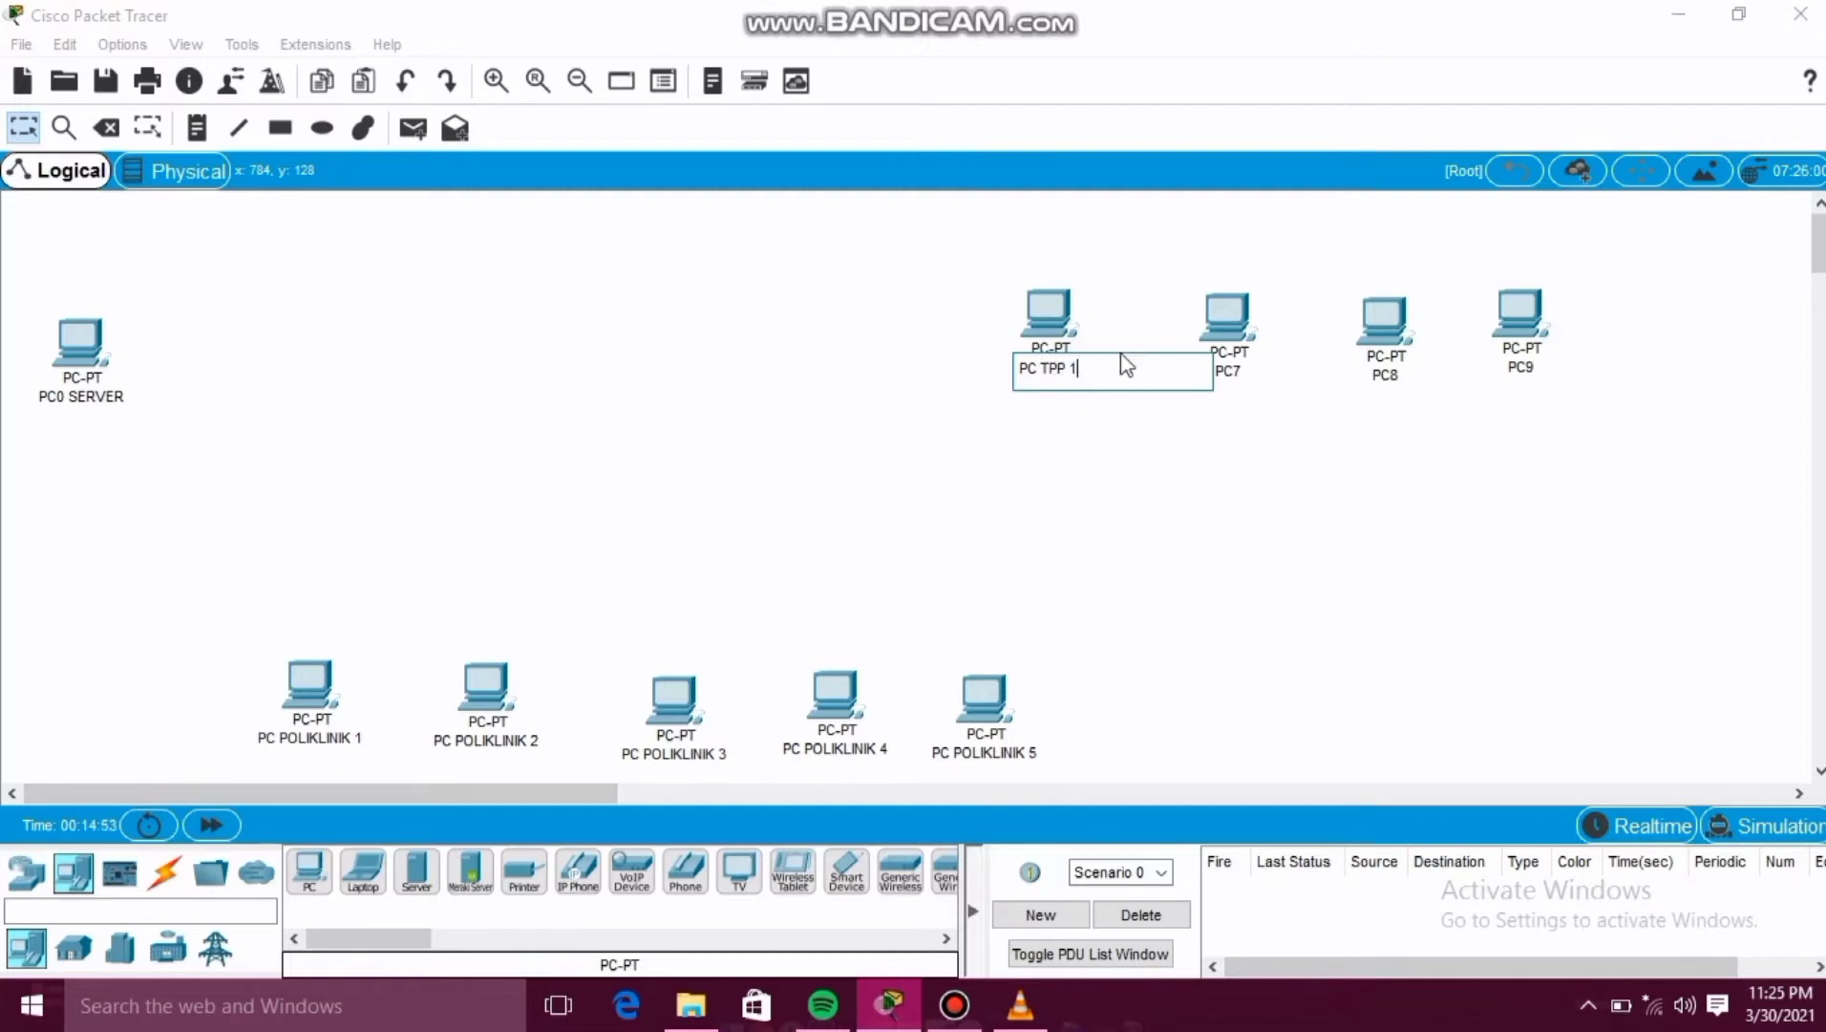
Rename PC7 to PC TPP 2.
{"action": "left_click", "coordinate": [1229, 370]}
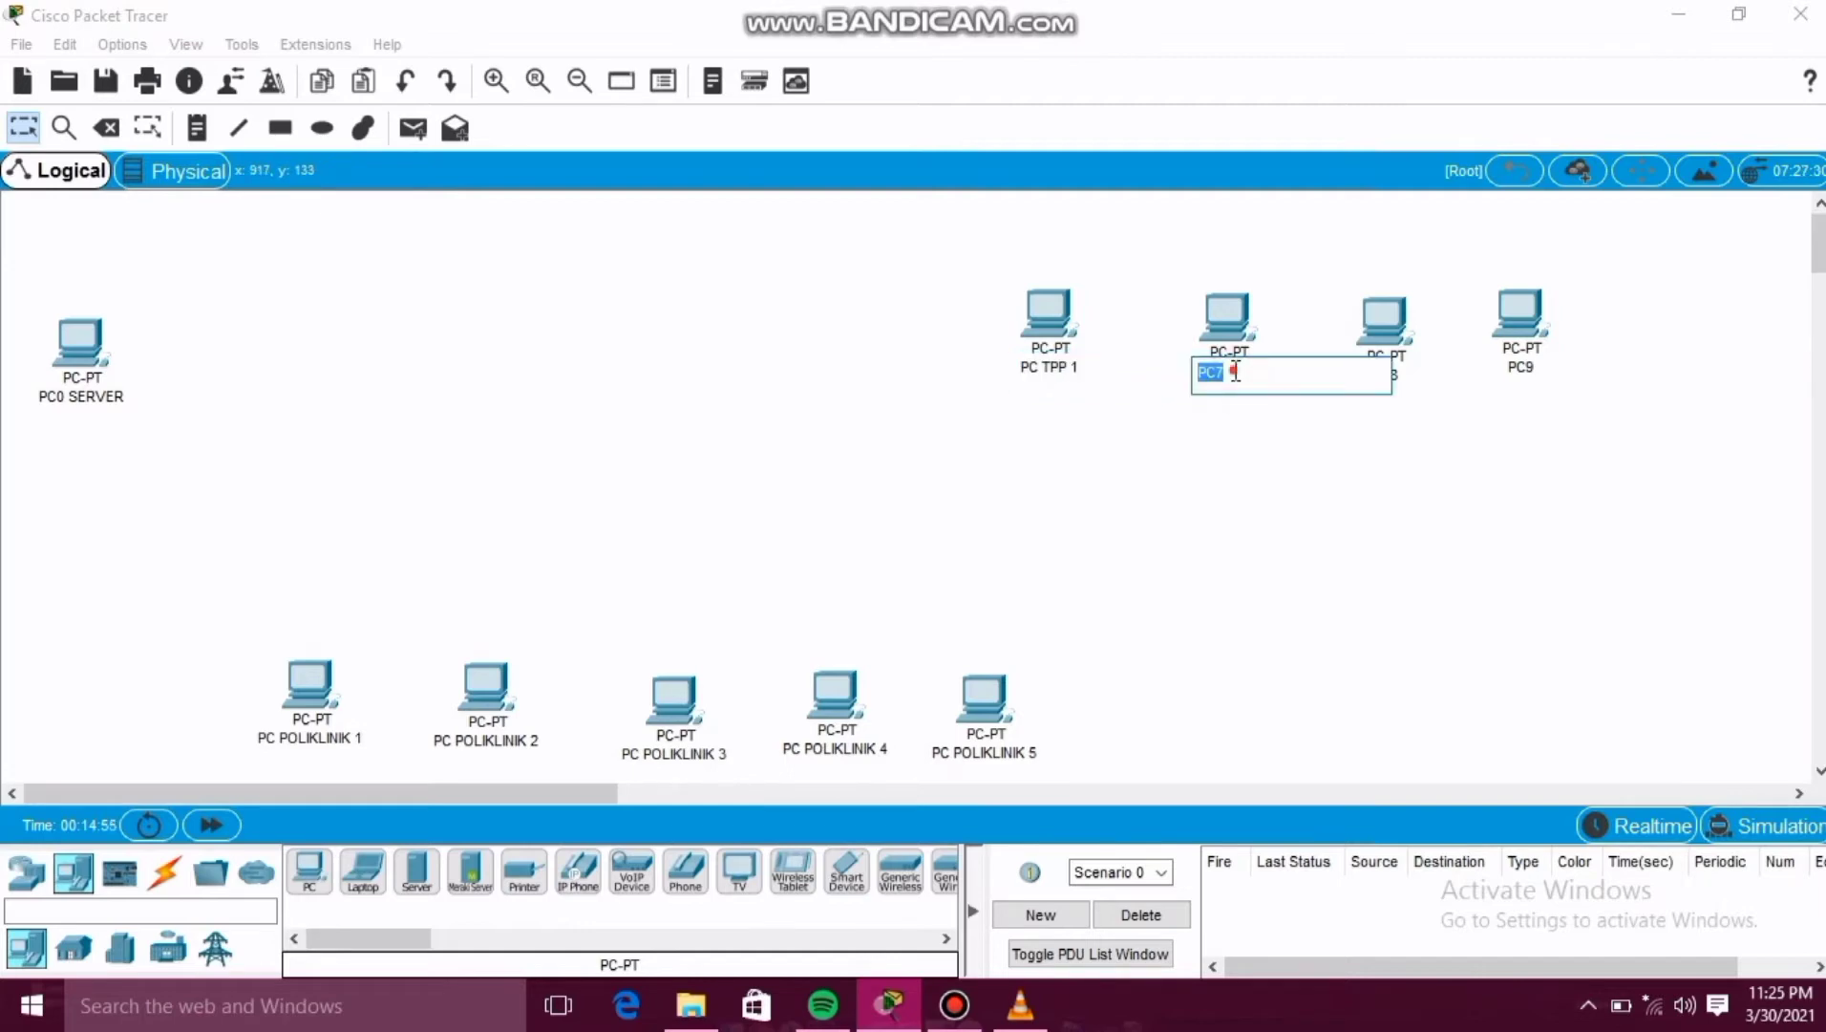
{"action": "left_click", "coordinate": [1235, 372]}
{"action": "type", "text": "TPP 2"}
{"action": "left_click", "coordinate": [1308, 451]}
Rename PC8 to PC TPP 3.
{"action": "left_click", "coordinate": [1396, 377]}
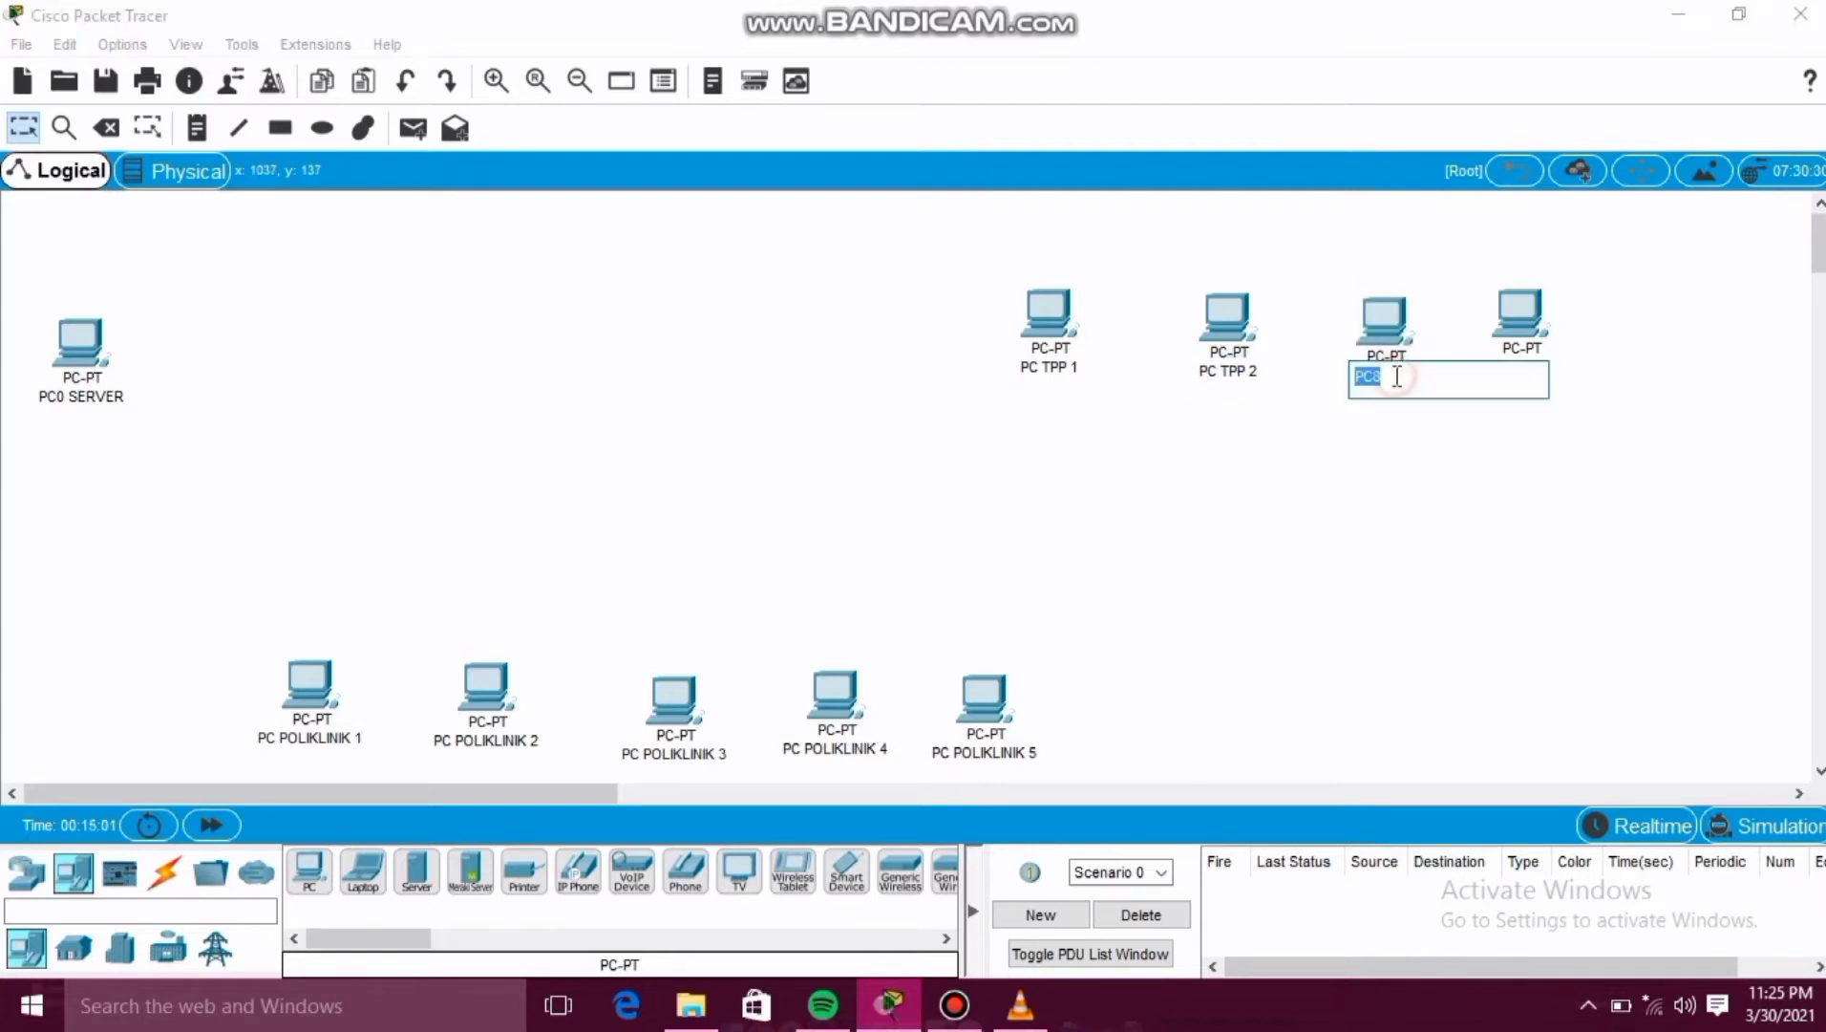
{"action": "left_click", "coordinate": [1397, 377]}
{"action": "left_click", "coordinate": [1495, 453]}
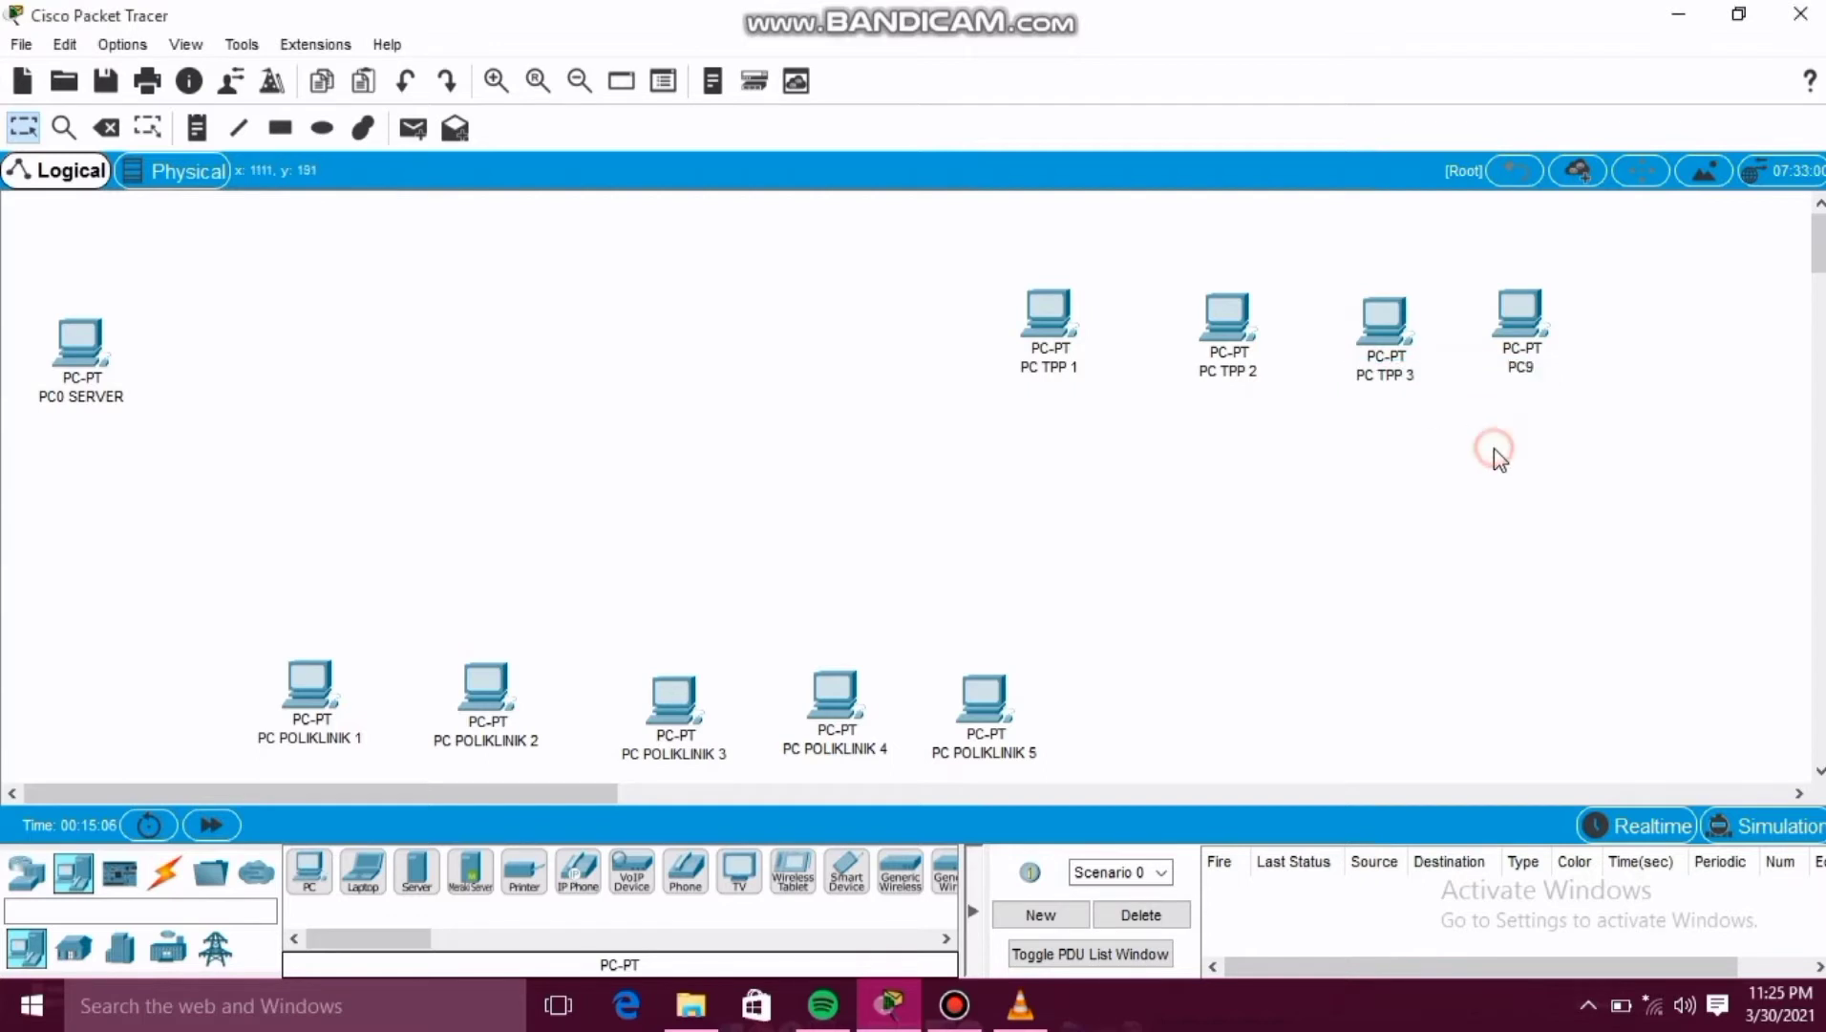
Rename PC9 to PC TPP 4.
{"action": "left_click", "coordinate": [1527, 364]}
{"action": "left_click", "coordinate": [1529, 363]}
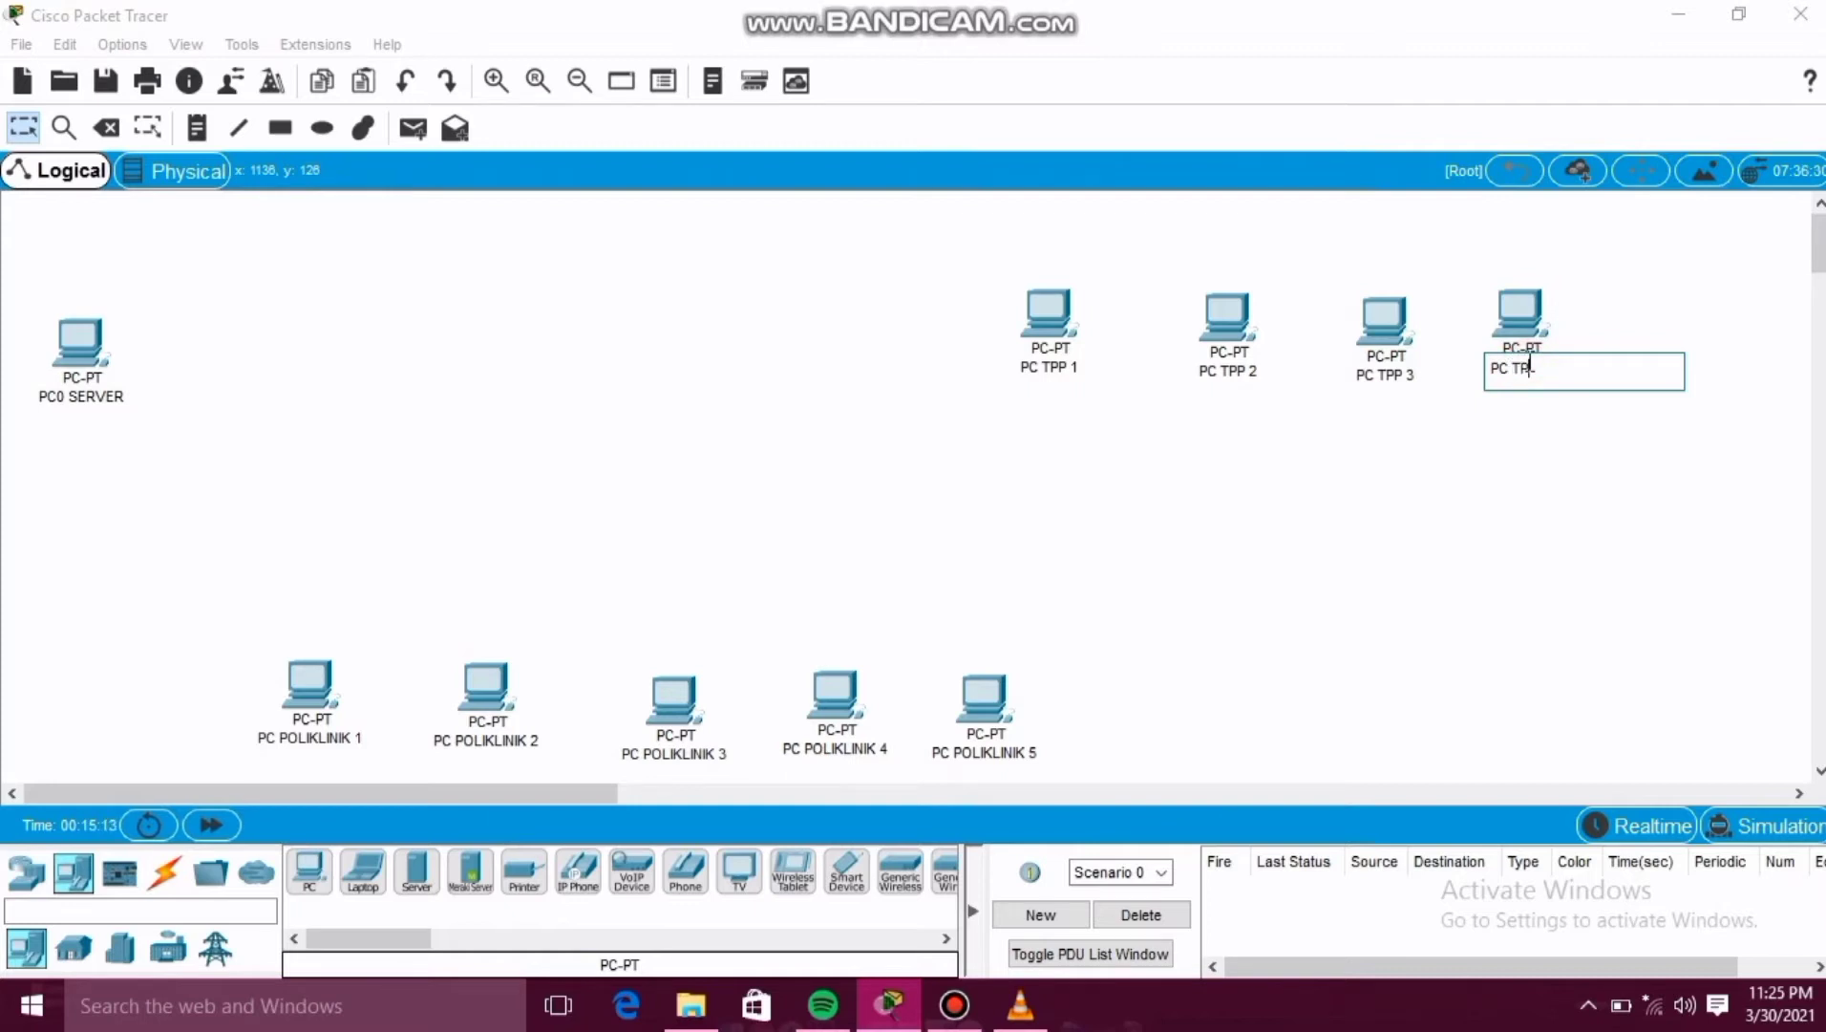
{"action": "left_click", "coordinate": [1532, 441]}
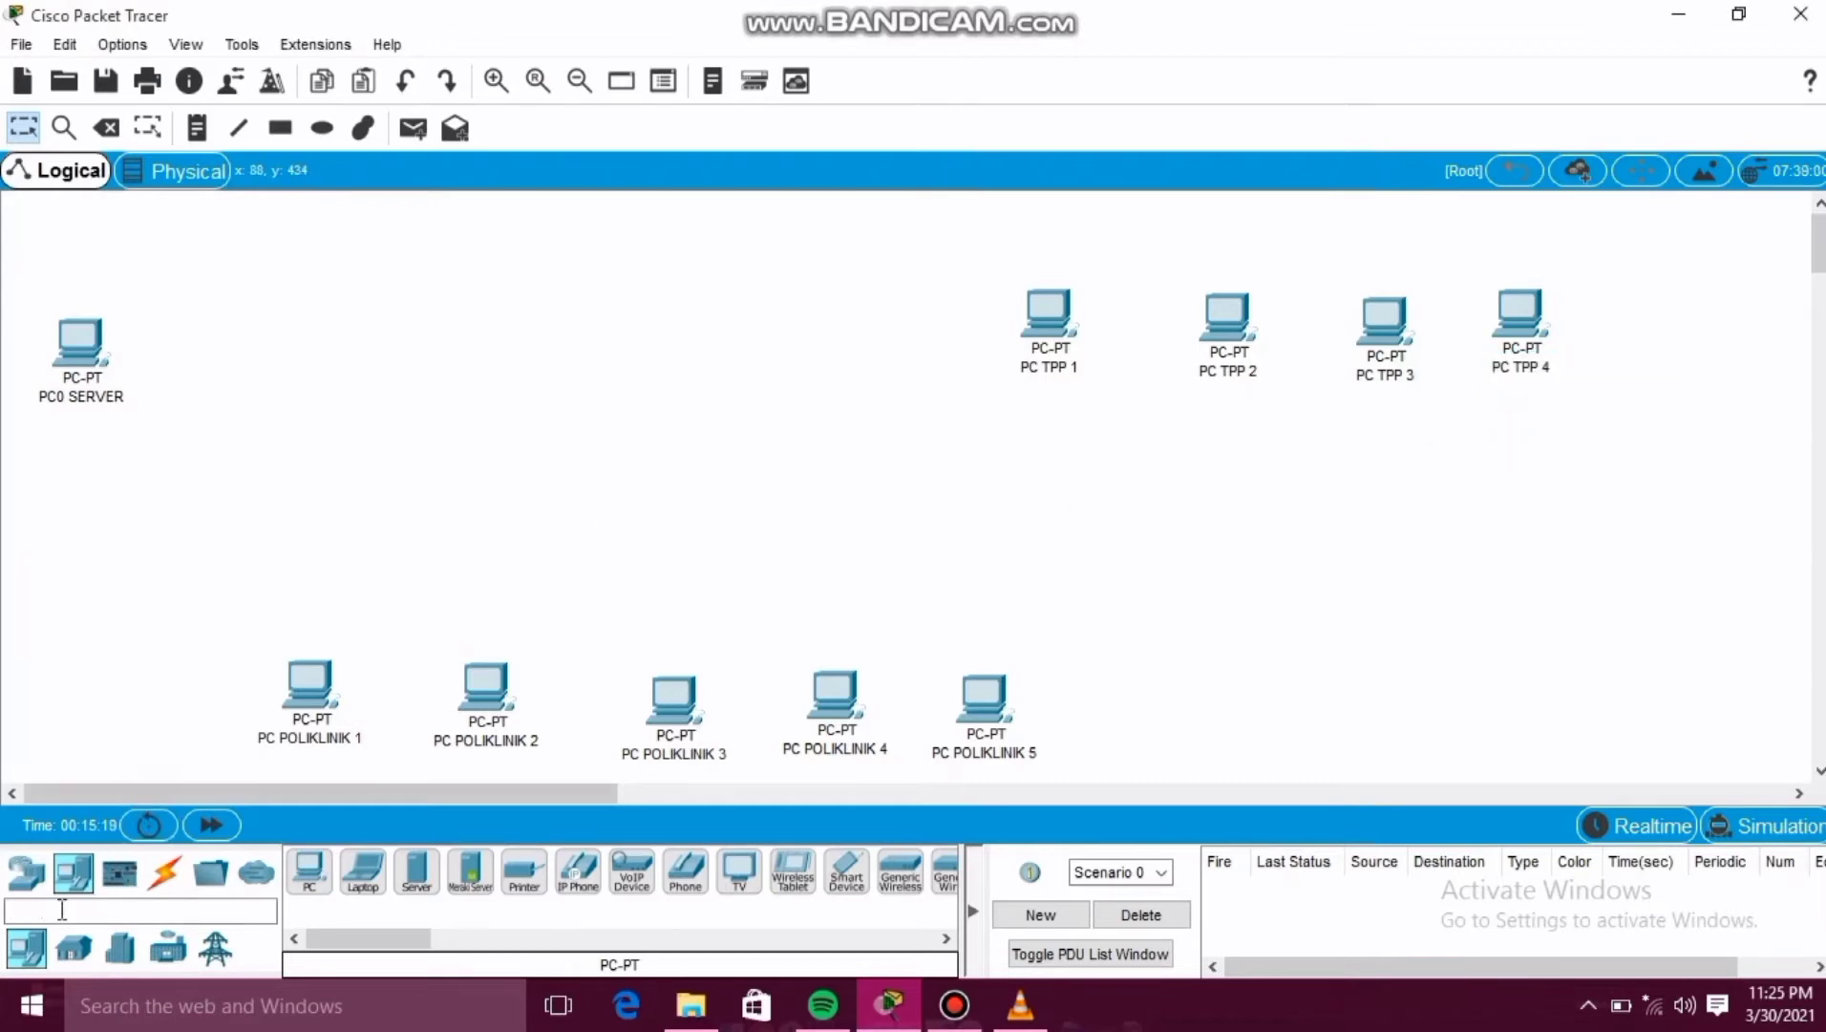
Place three generic PT switches: beside PC0 SERVER, above the POLIKLINIK PCs, and below the TPP PCs.
{"action": "left_click", "coordinate": [29, 875]}
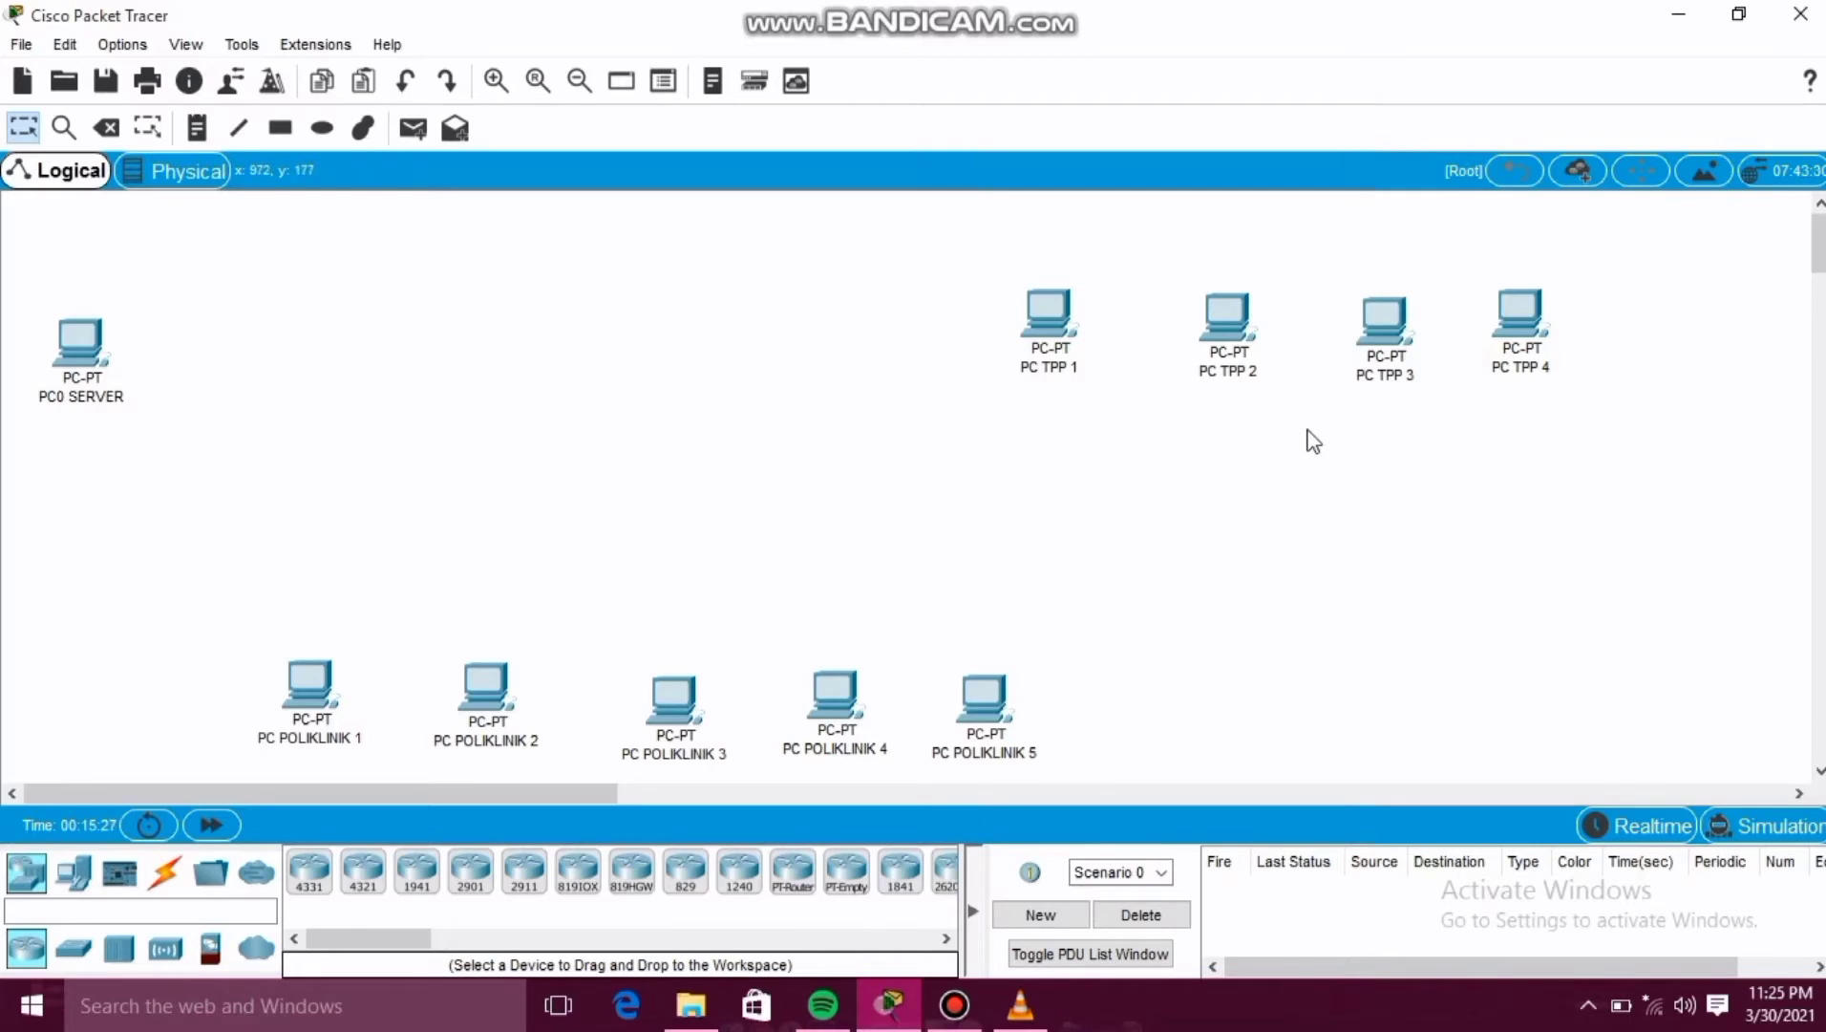
{"action": "left_click", "coordinate": [72, 950]}
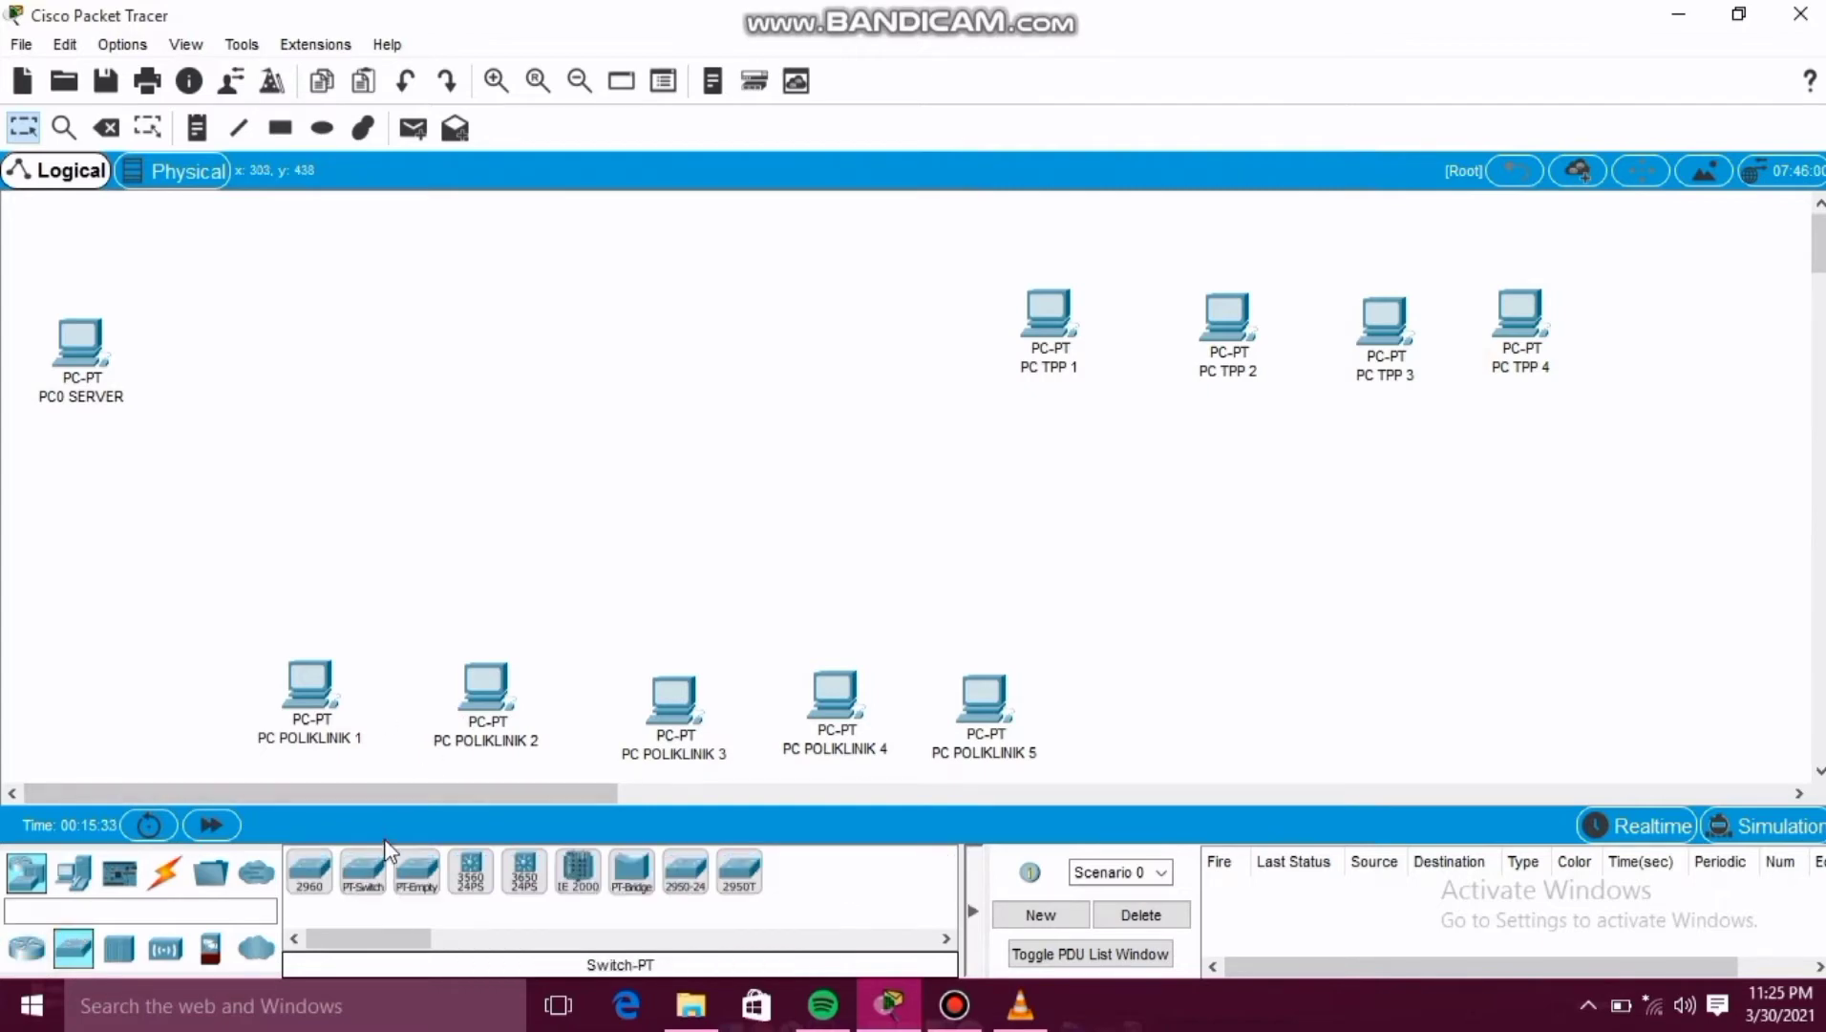
{"action": "left_click", "coordinate": [366, 874]}
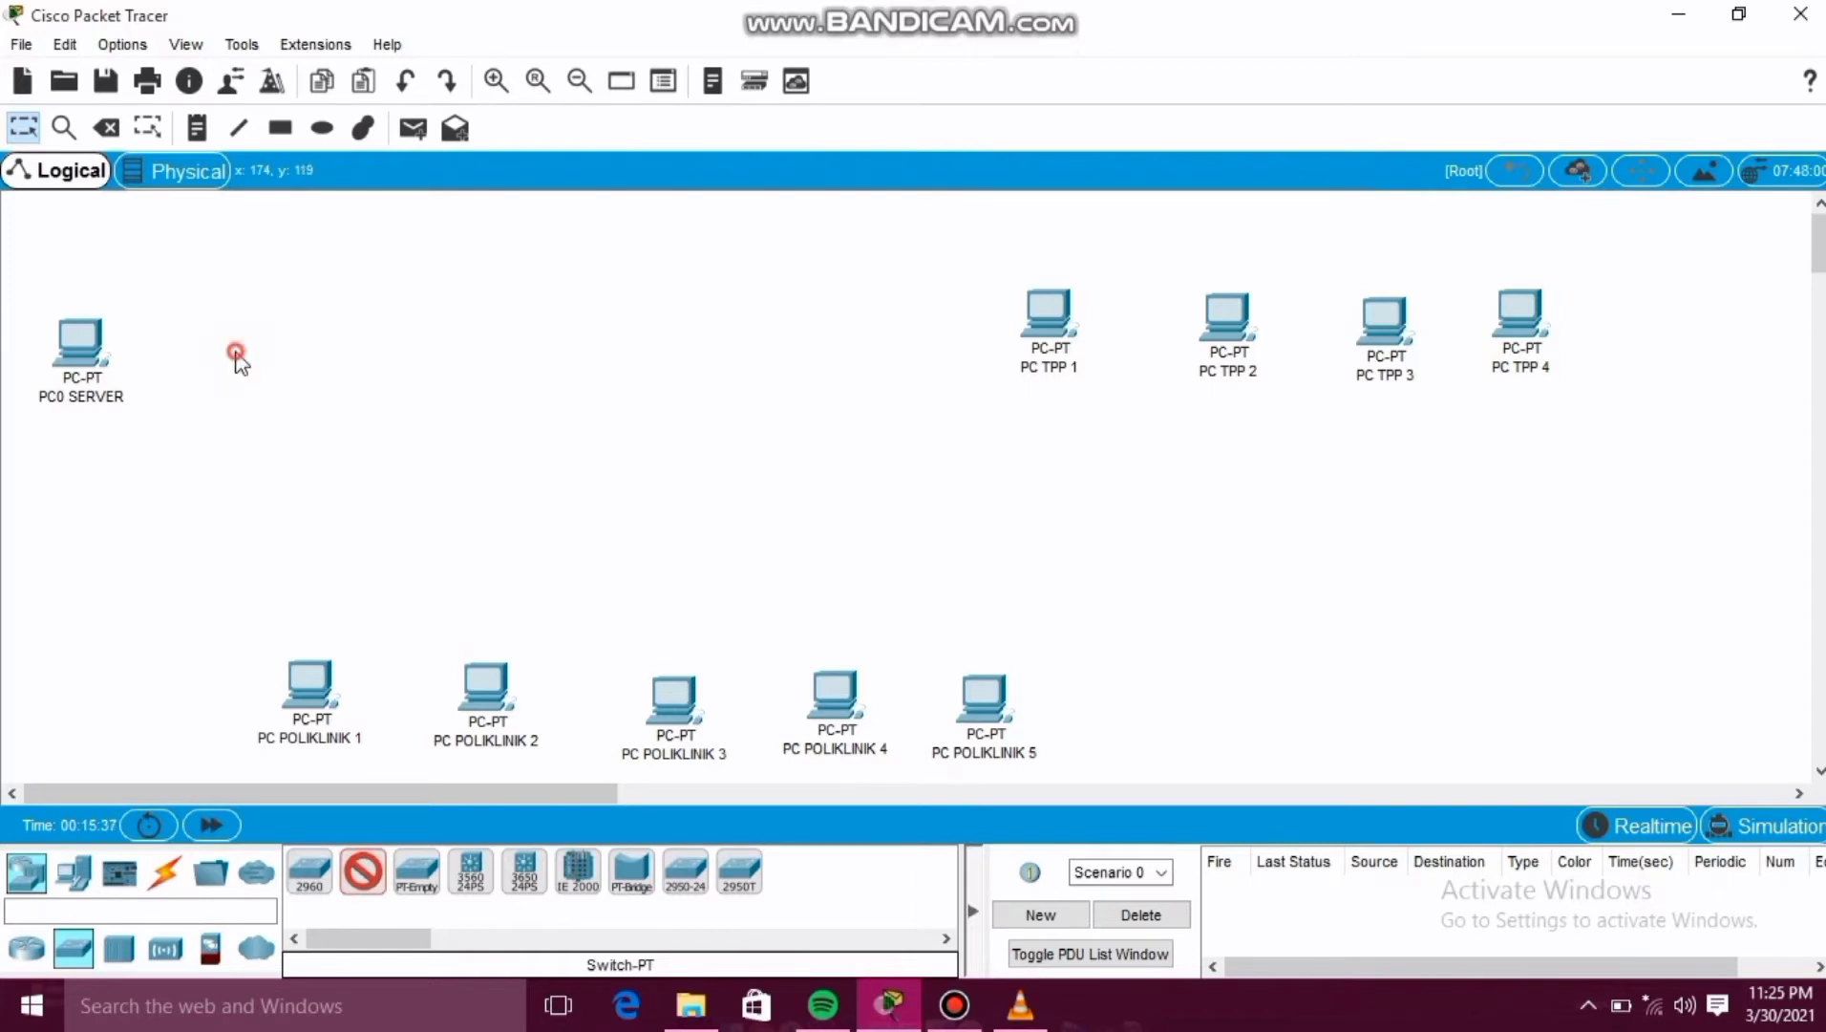
{"action": "left_click", "coordinate": [234, 350]}
{"action": "left_click", "coordinate": [366, 873]}
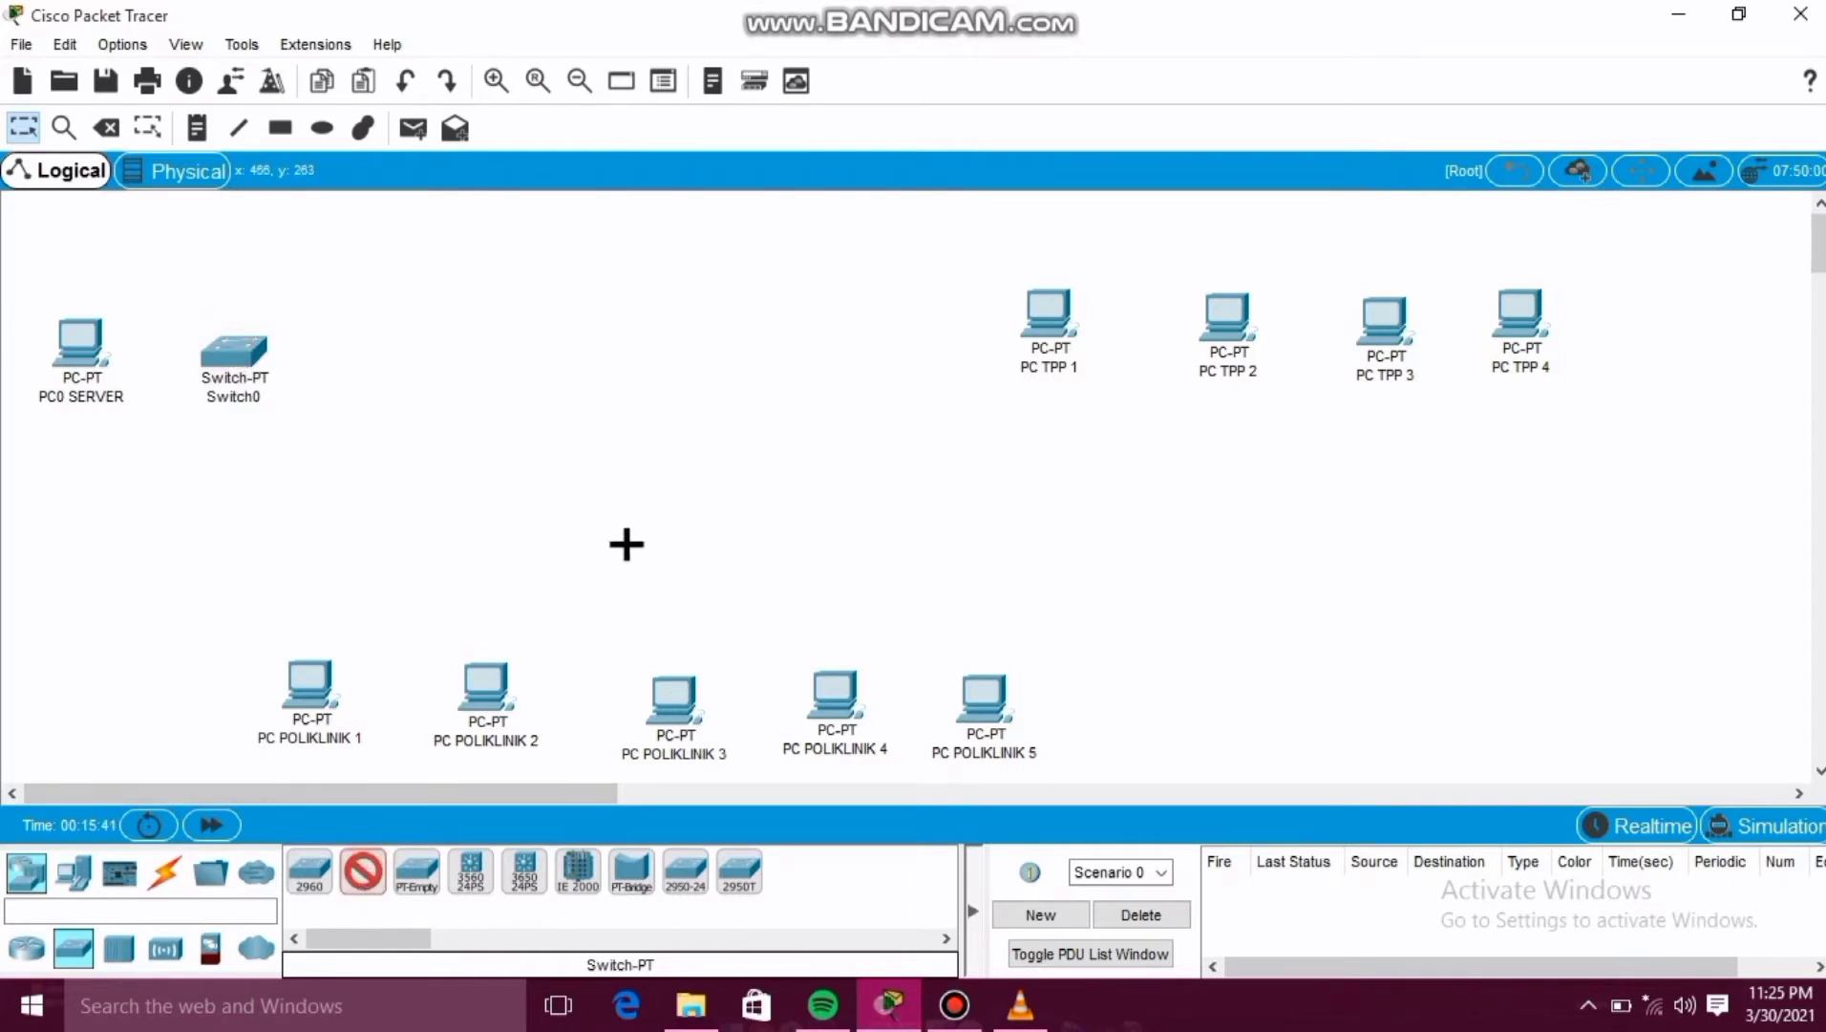
{"action": "left_click", "coordinate": [626, 545]}
{"action": "left_click", "coordinate": [366, 875]}
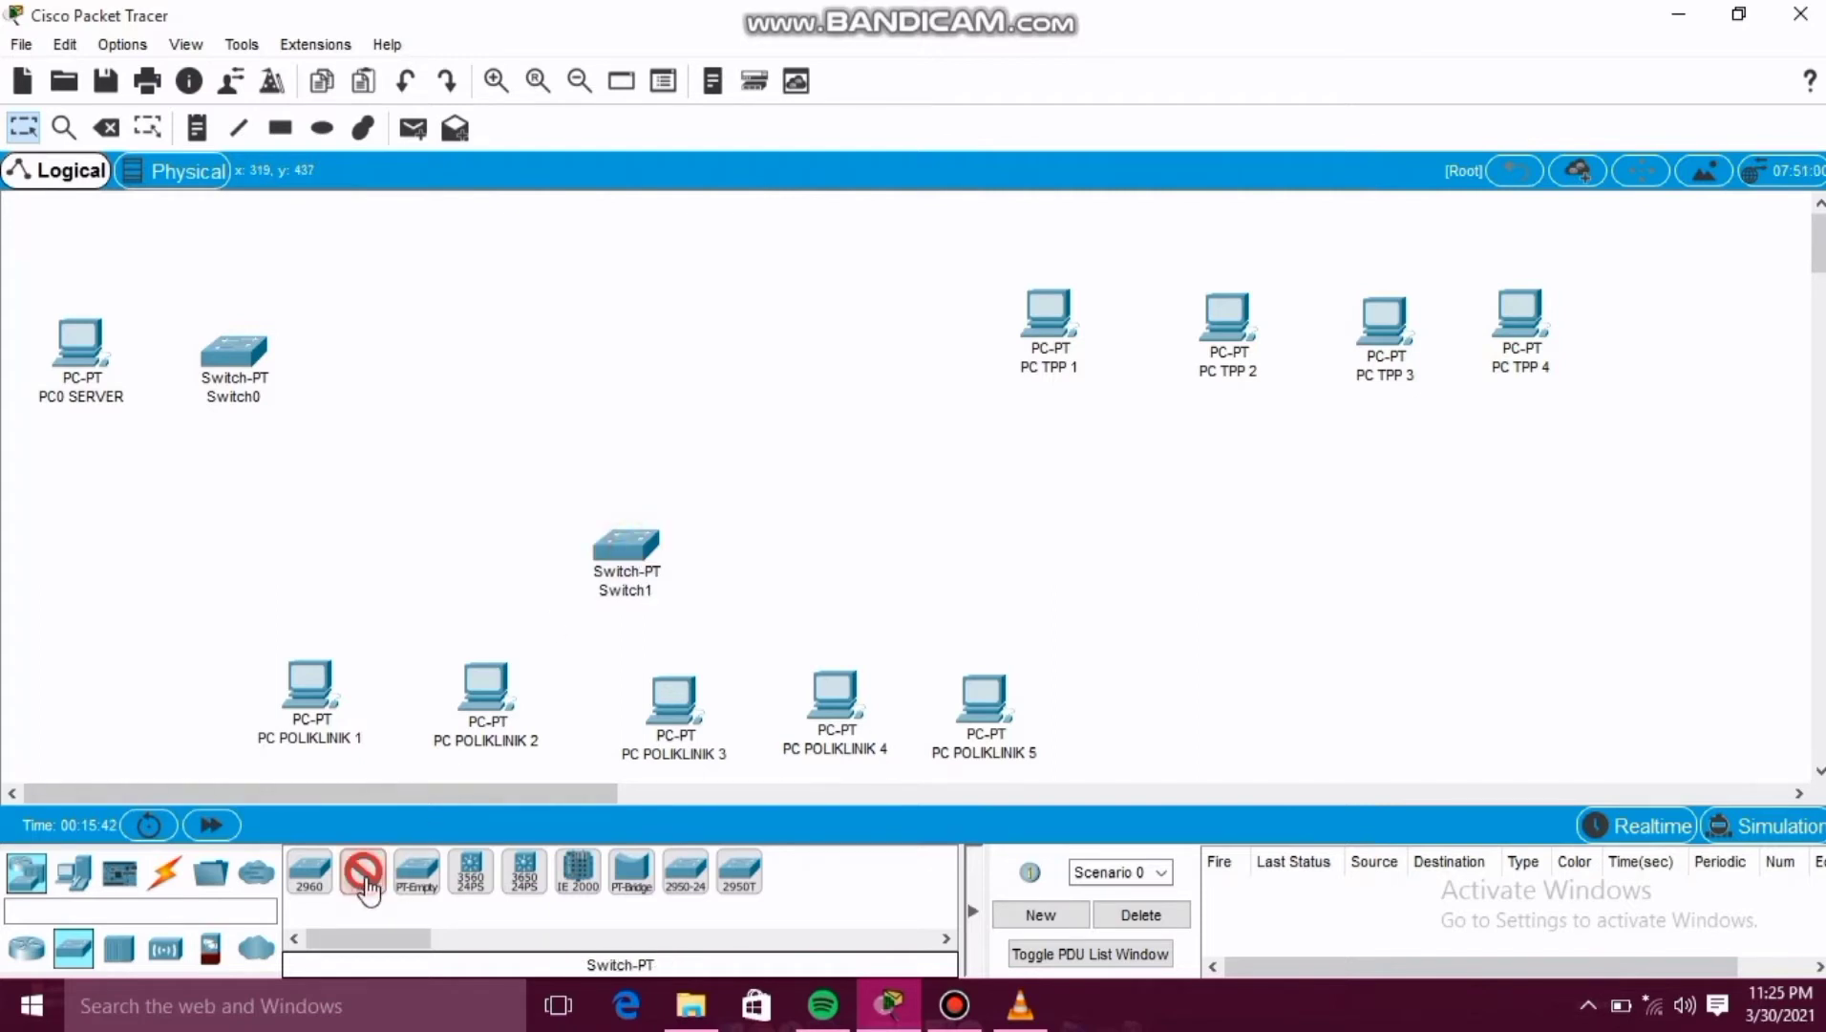
{"action": "left_click", "coordinate": [1304, 452]}
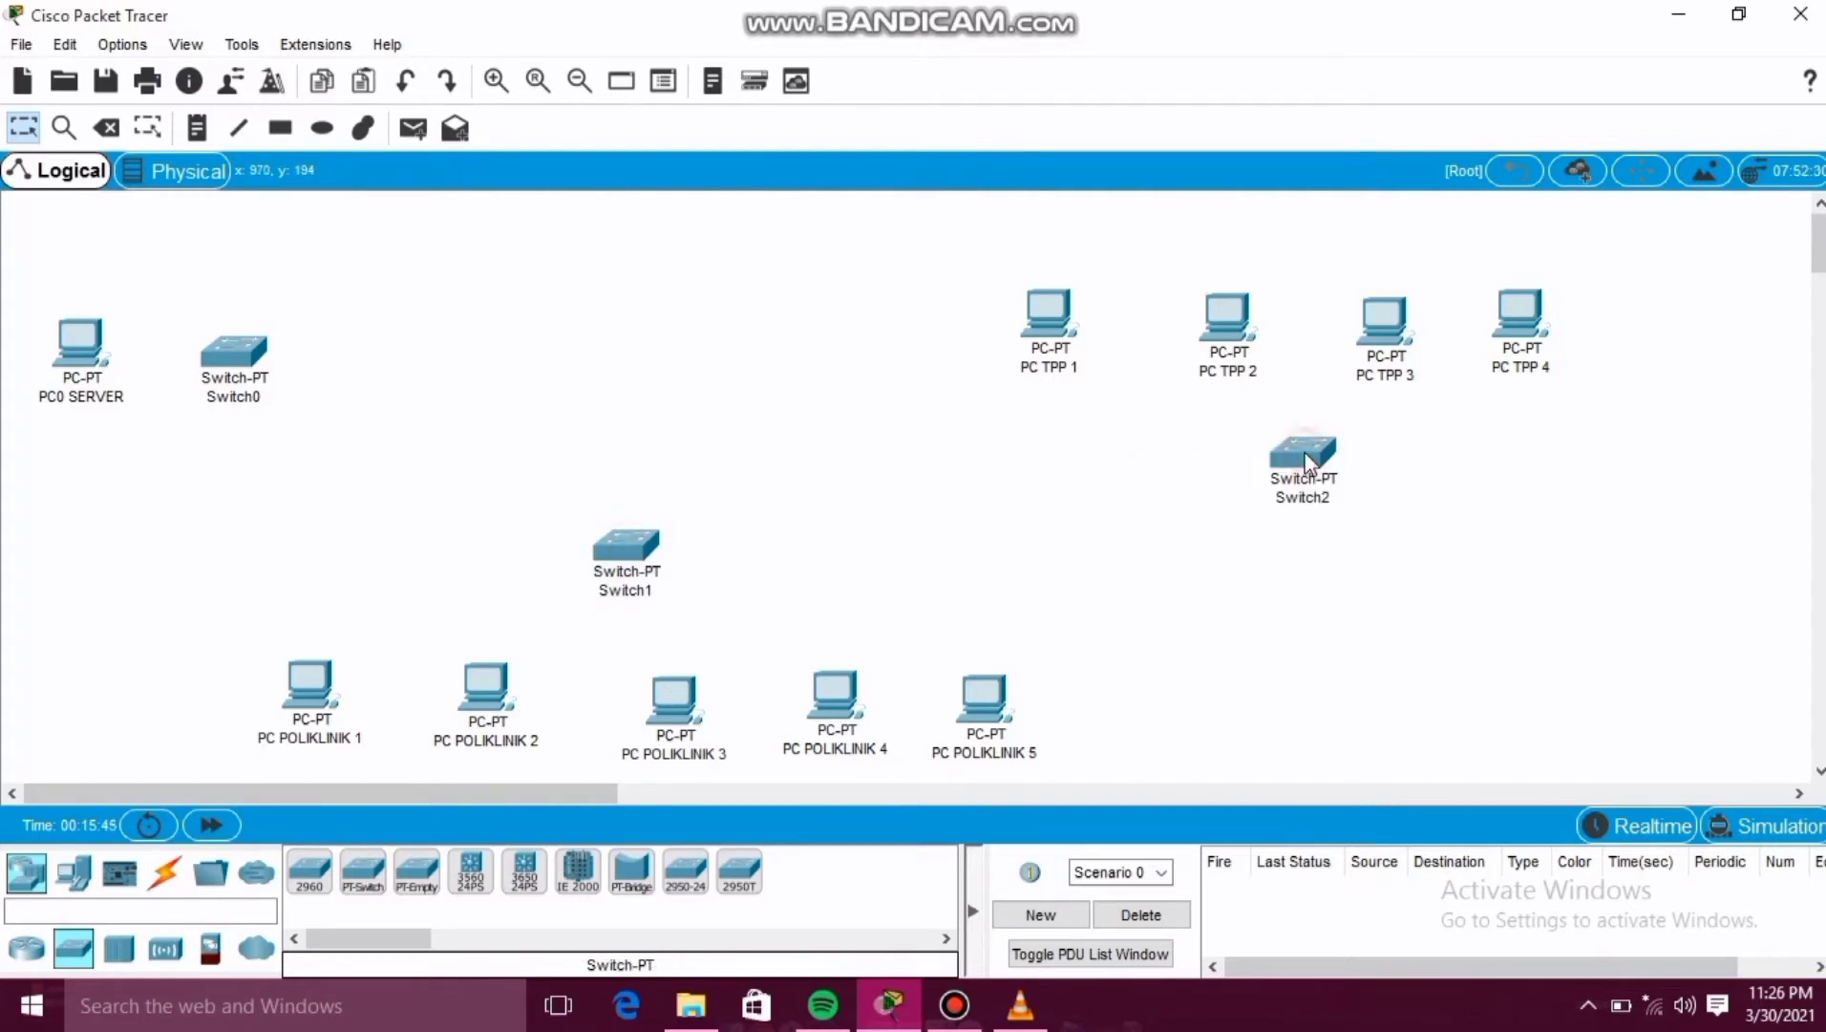
Connect PC0 SERVER's FastEthernet0 to Switch0's FastEthernet0/1 with a copper straight-through cable.
{"action": "left_click", "coordinate": [168, 886]}
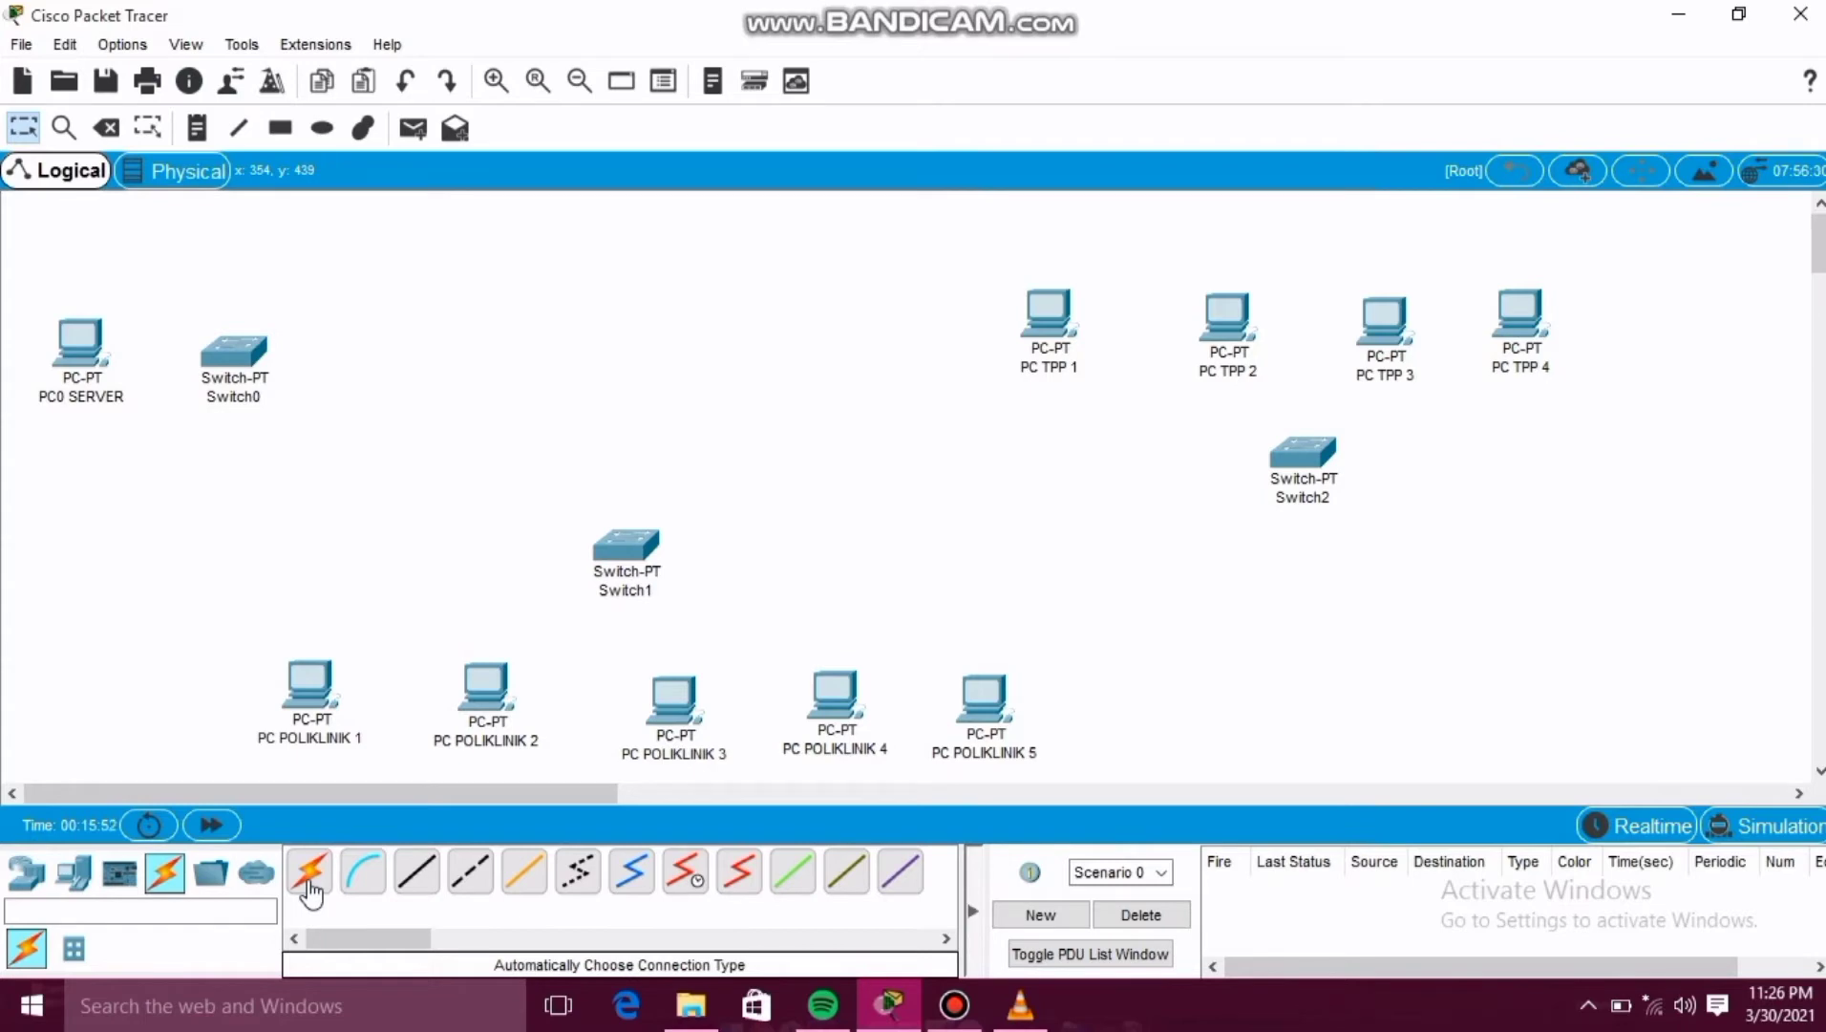
{"action": "left_click", "coordinate": [310, 888]}
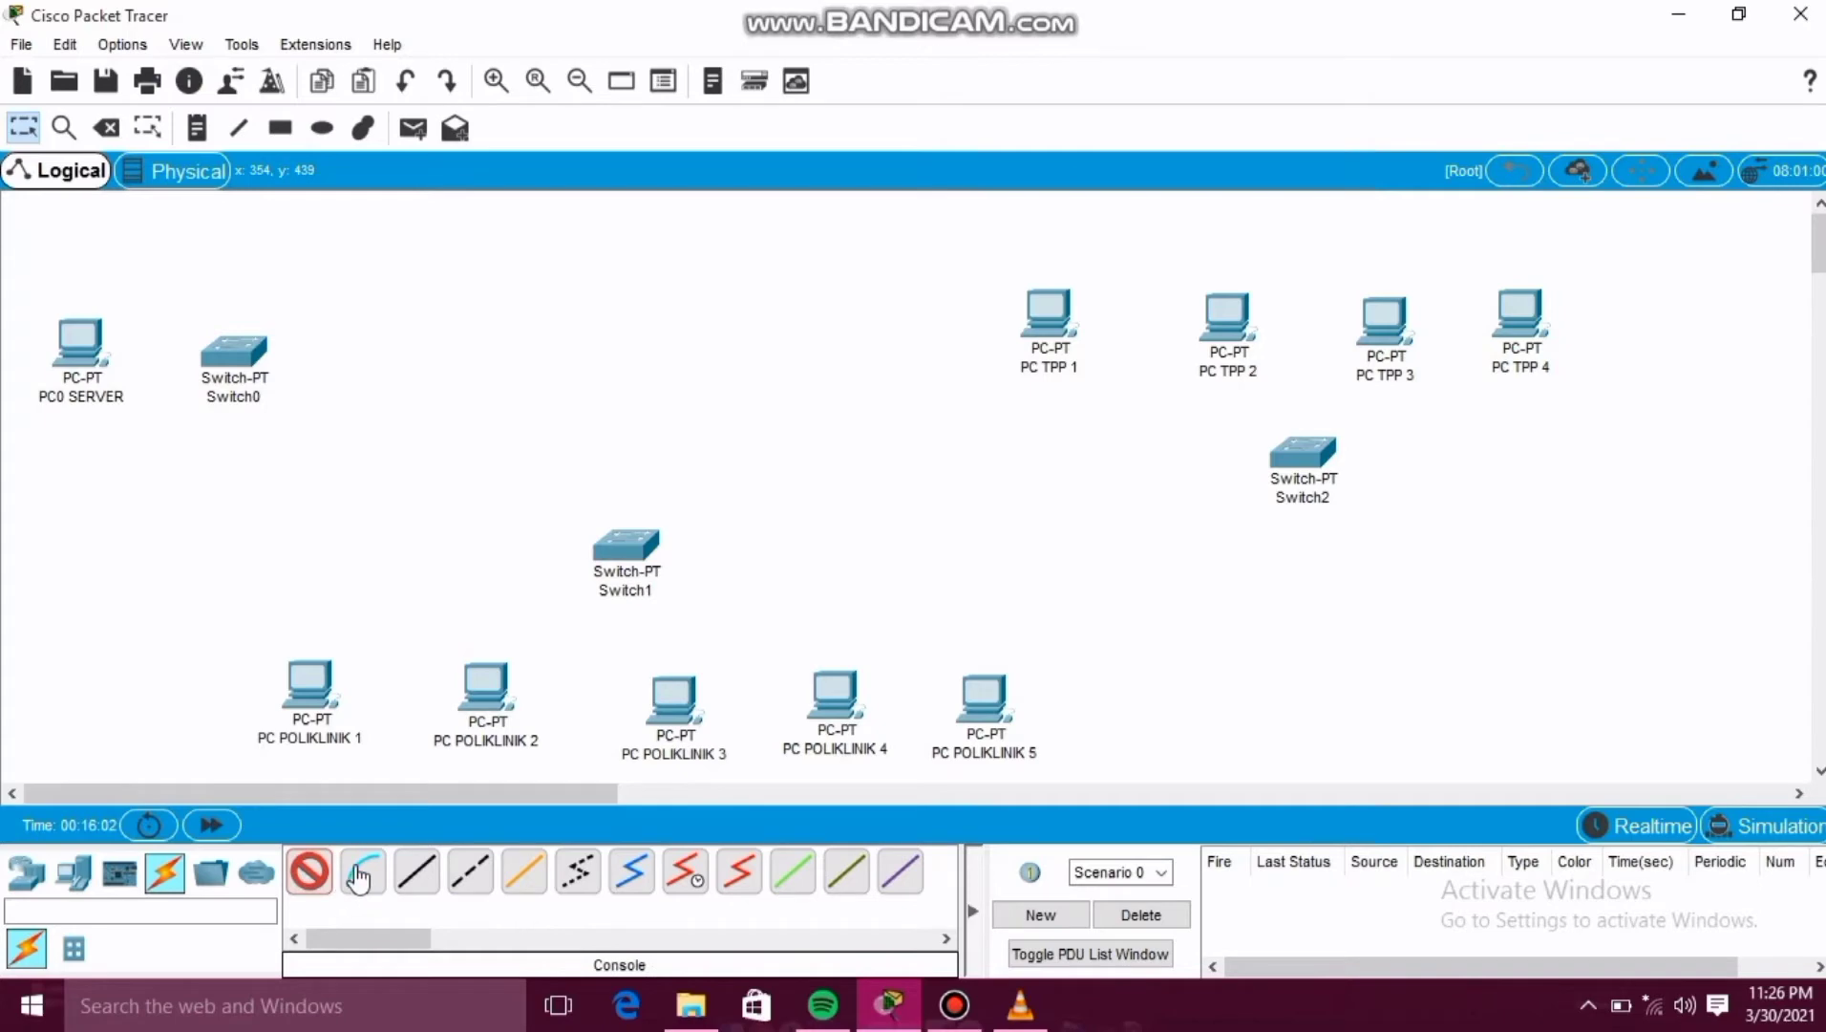
{"action": "left_click", "coordinate": [420, 873]}
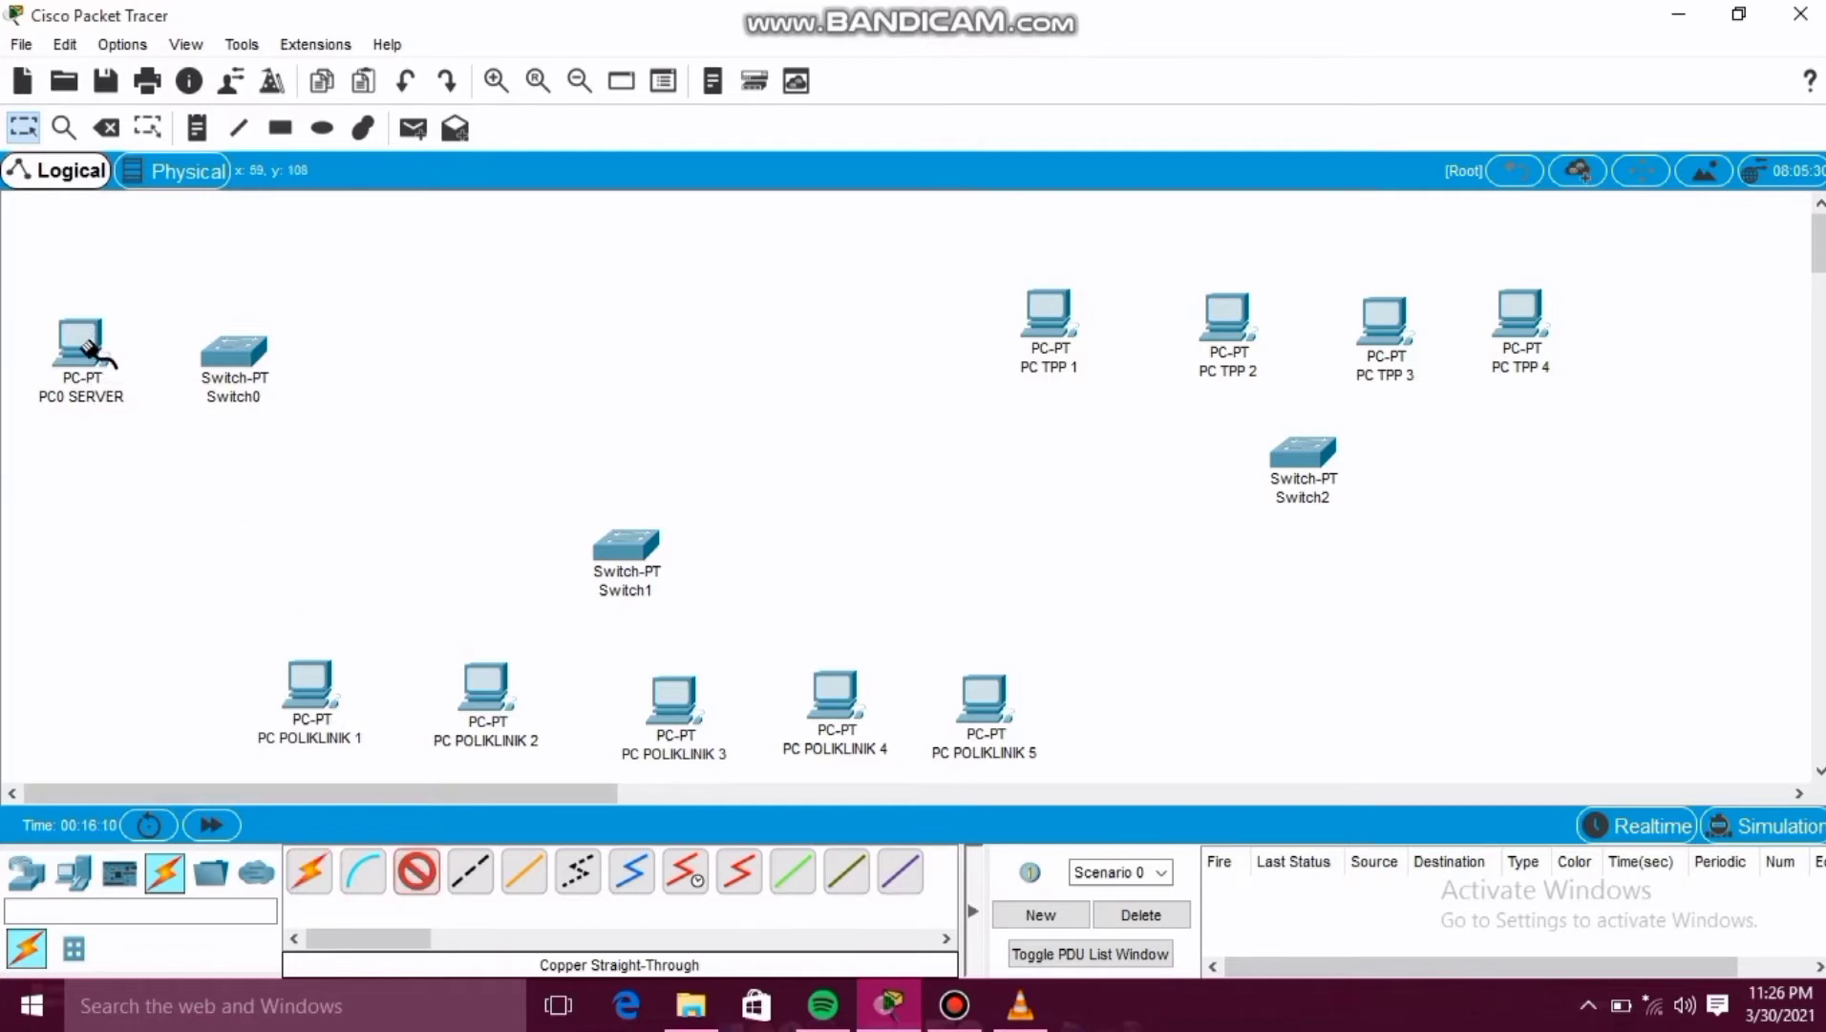
{"action": "left_click", "coordinate": [86, 346]}
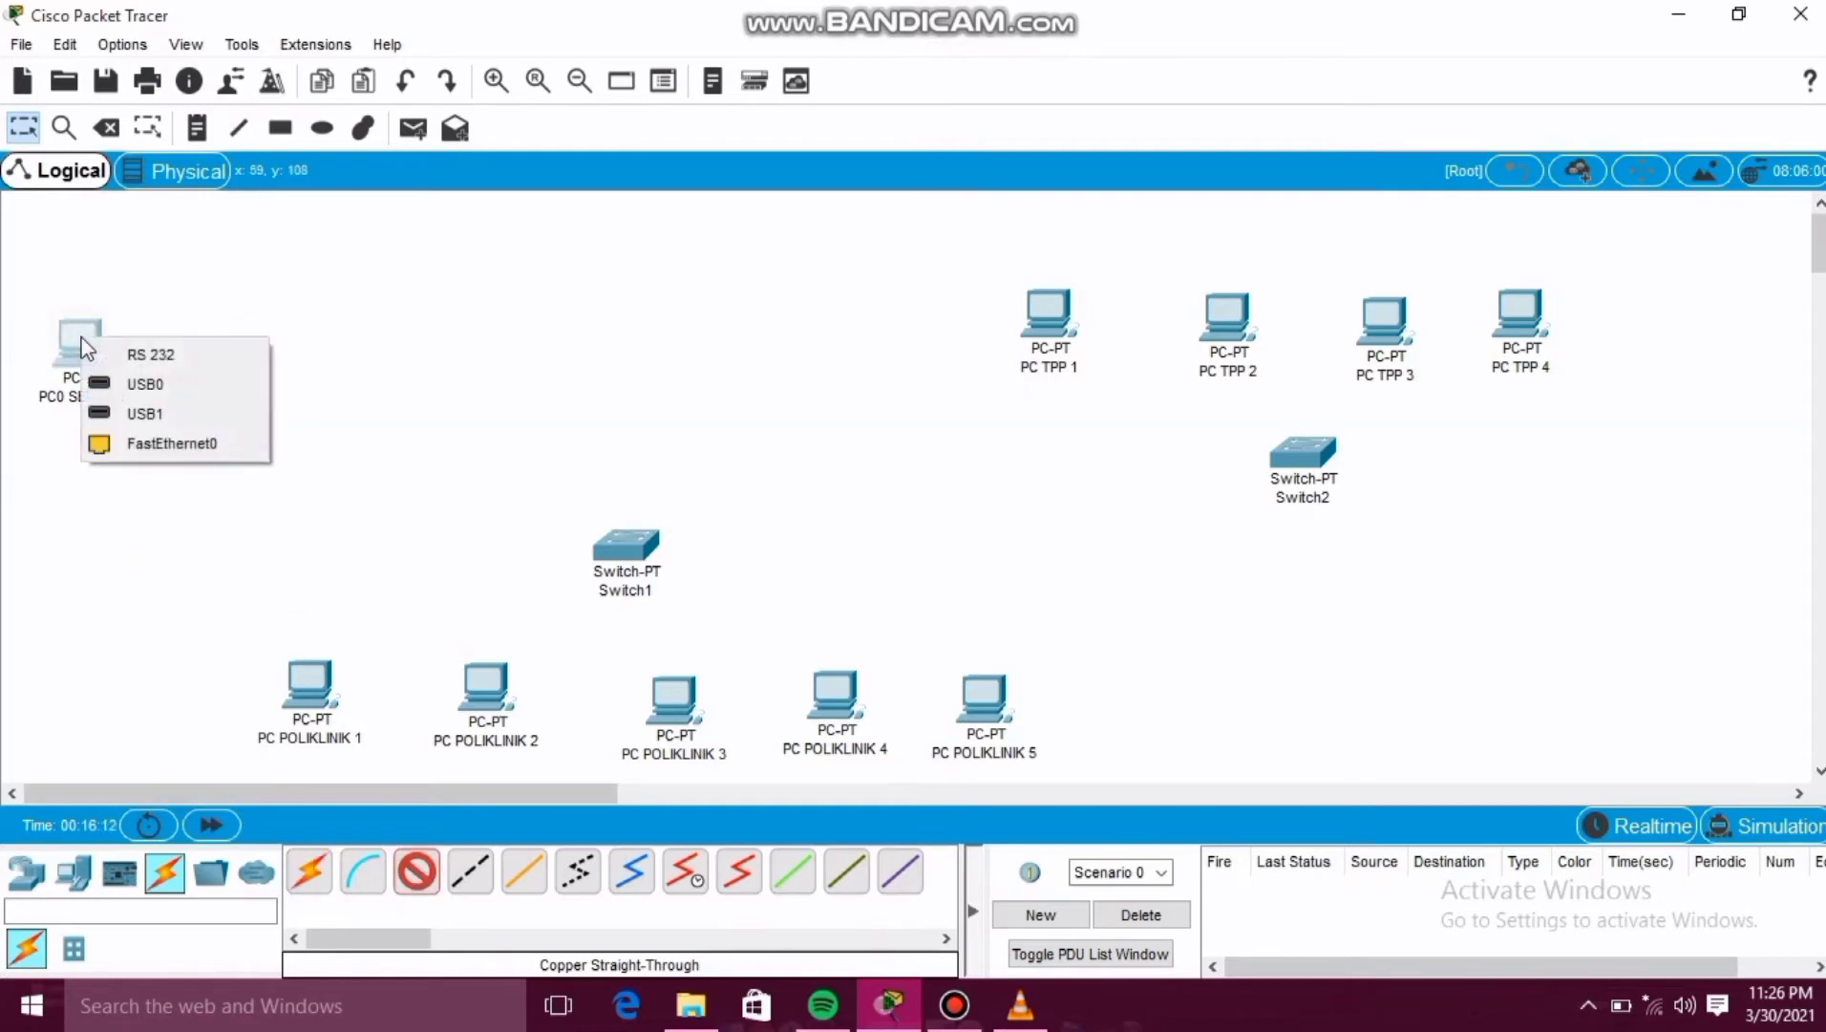
{"action": "left_click", "coordinate": [177, 445]}
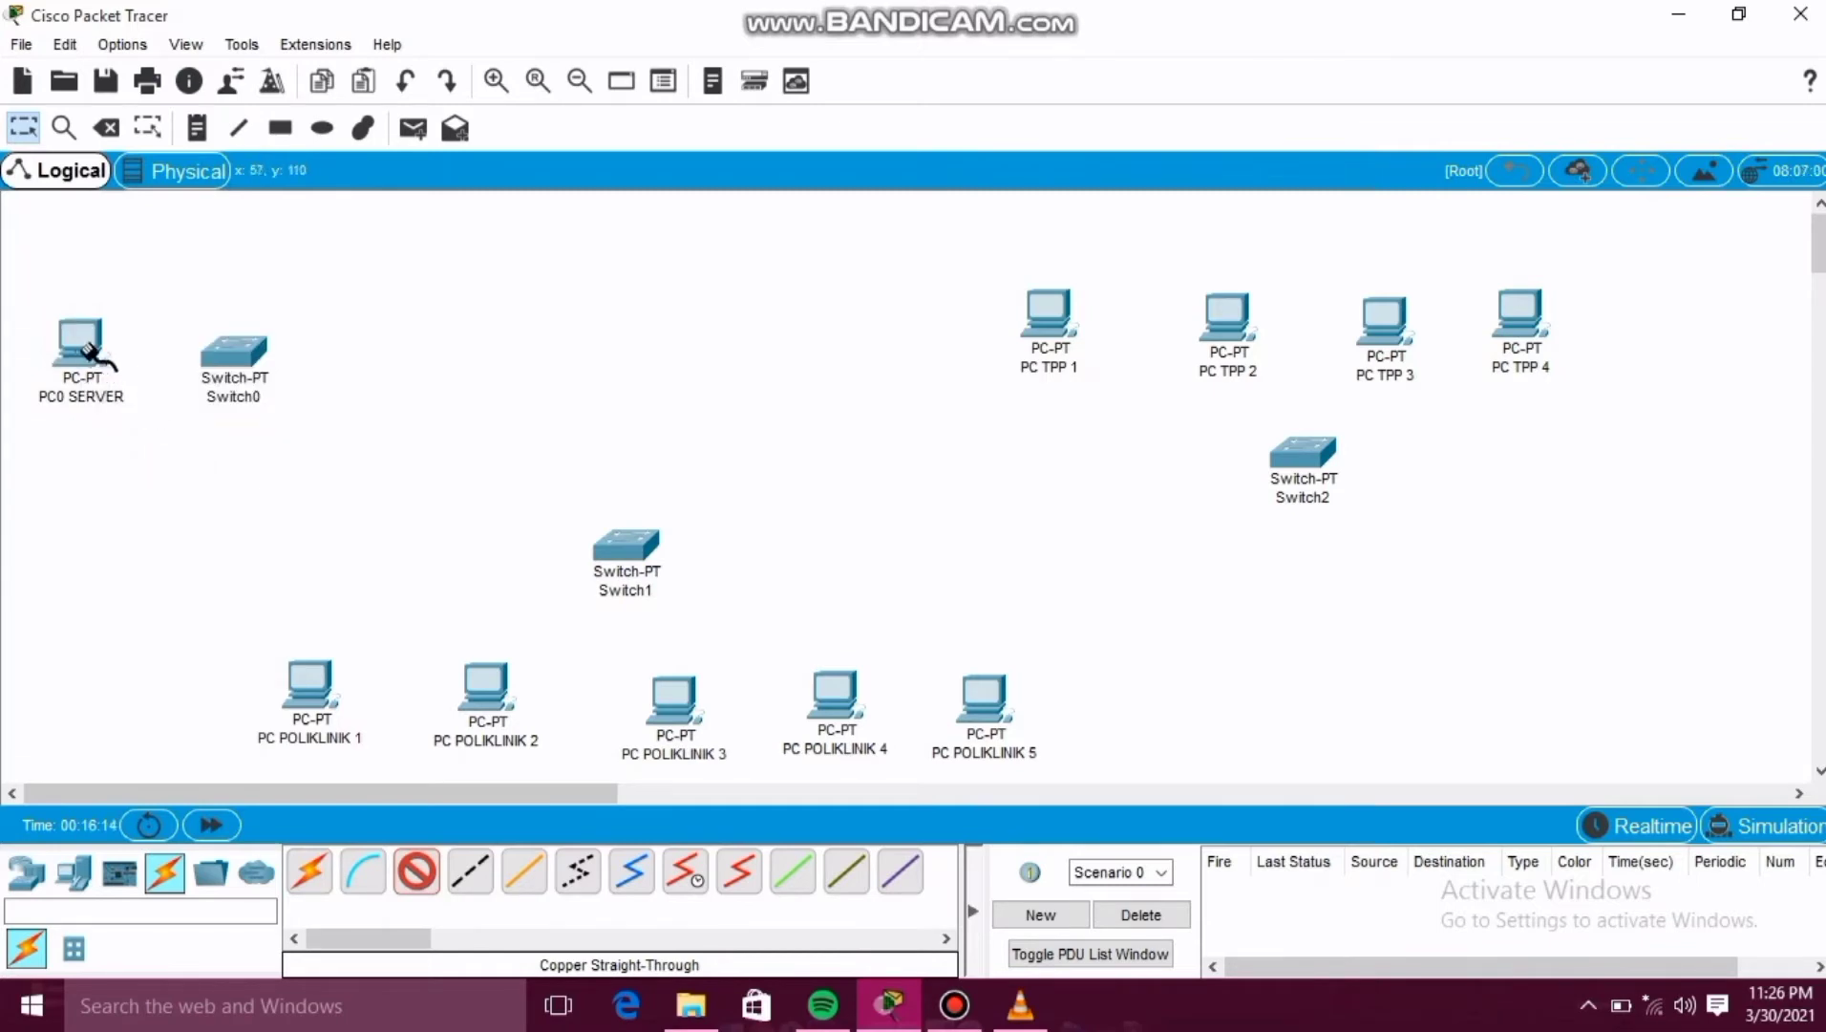
{"action": "left_click", "coordinate": [220, 358]}
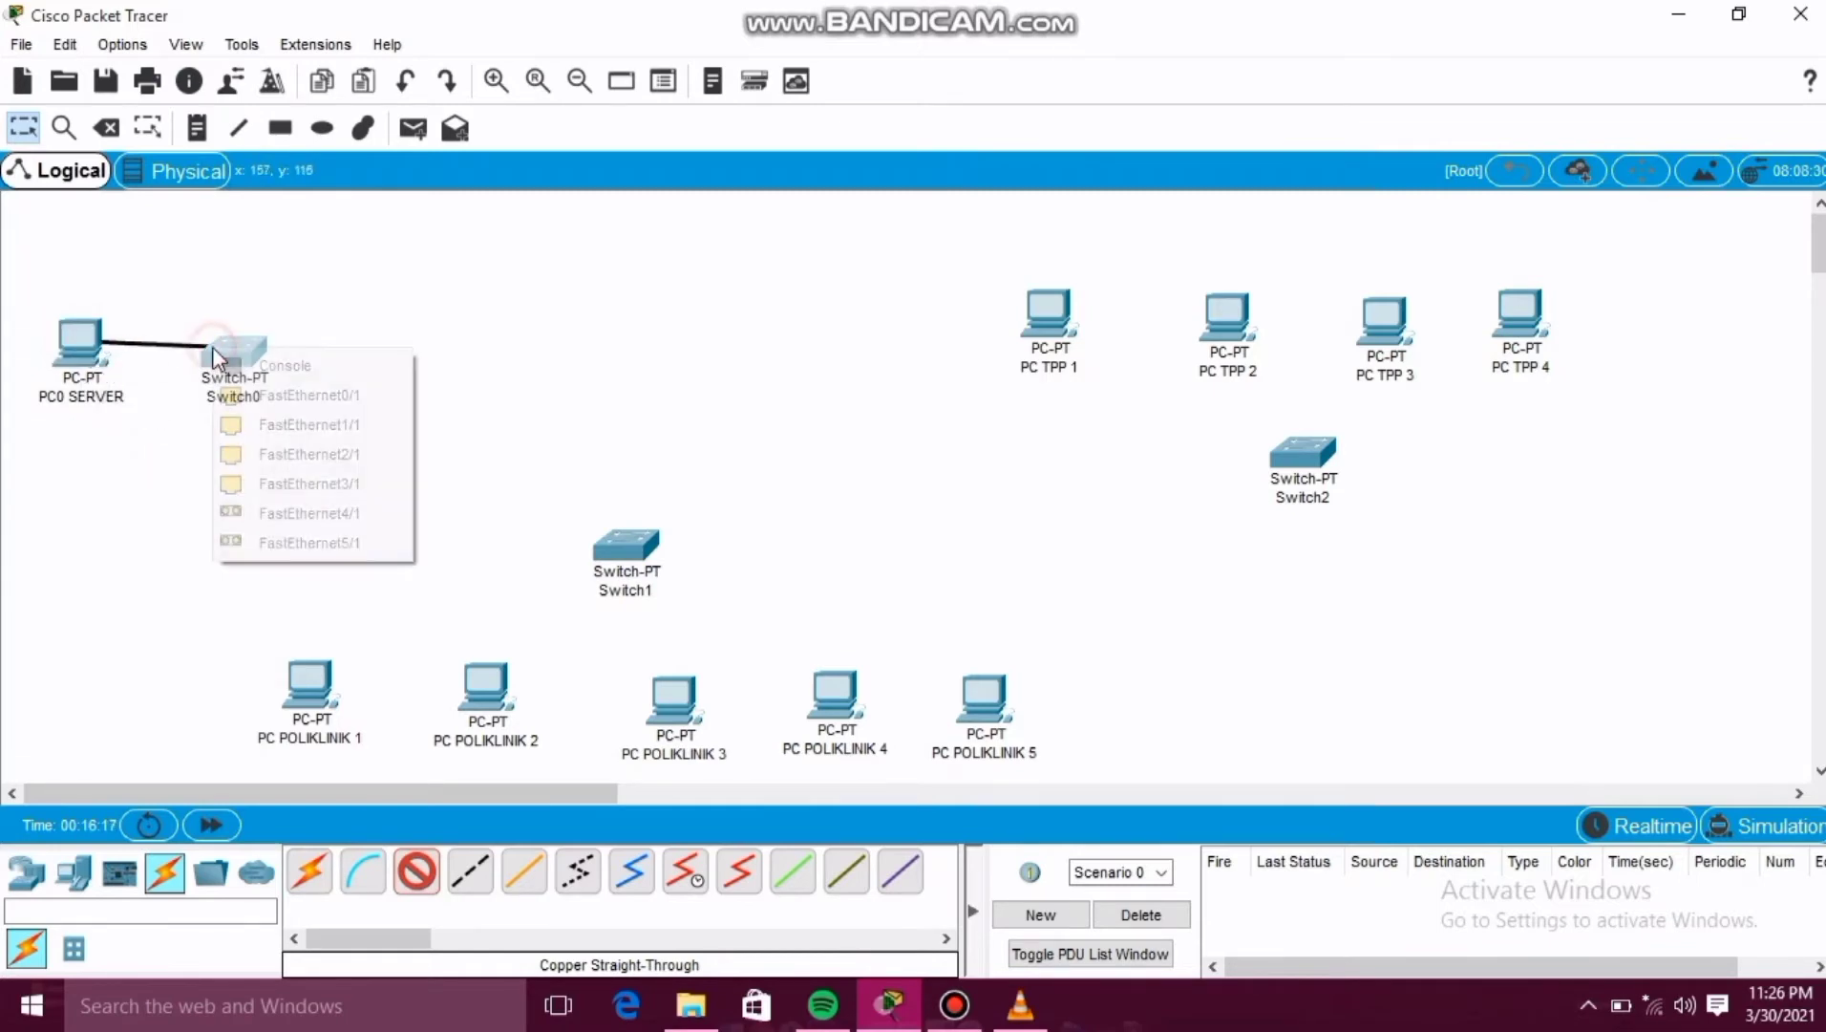
{"action": "left_click", "coordinate": [236, 394]}
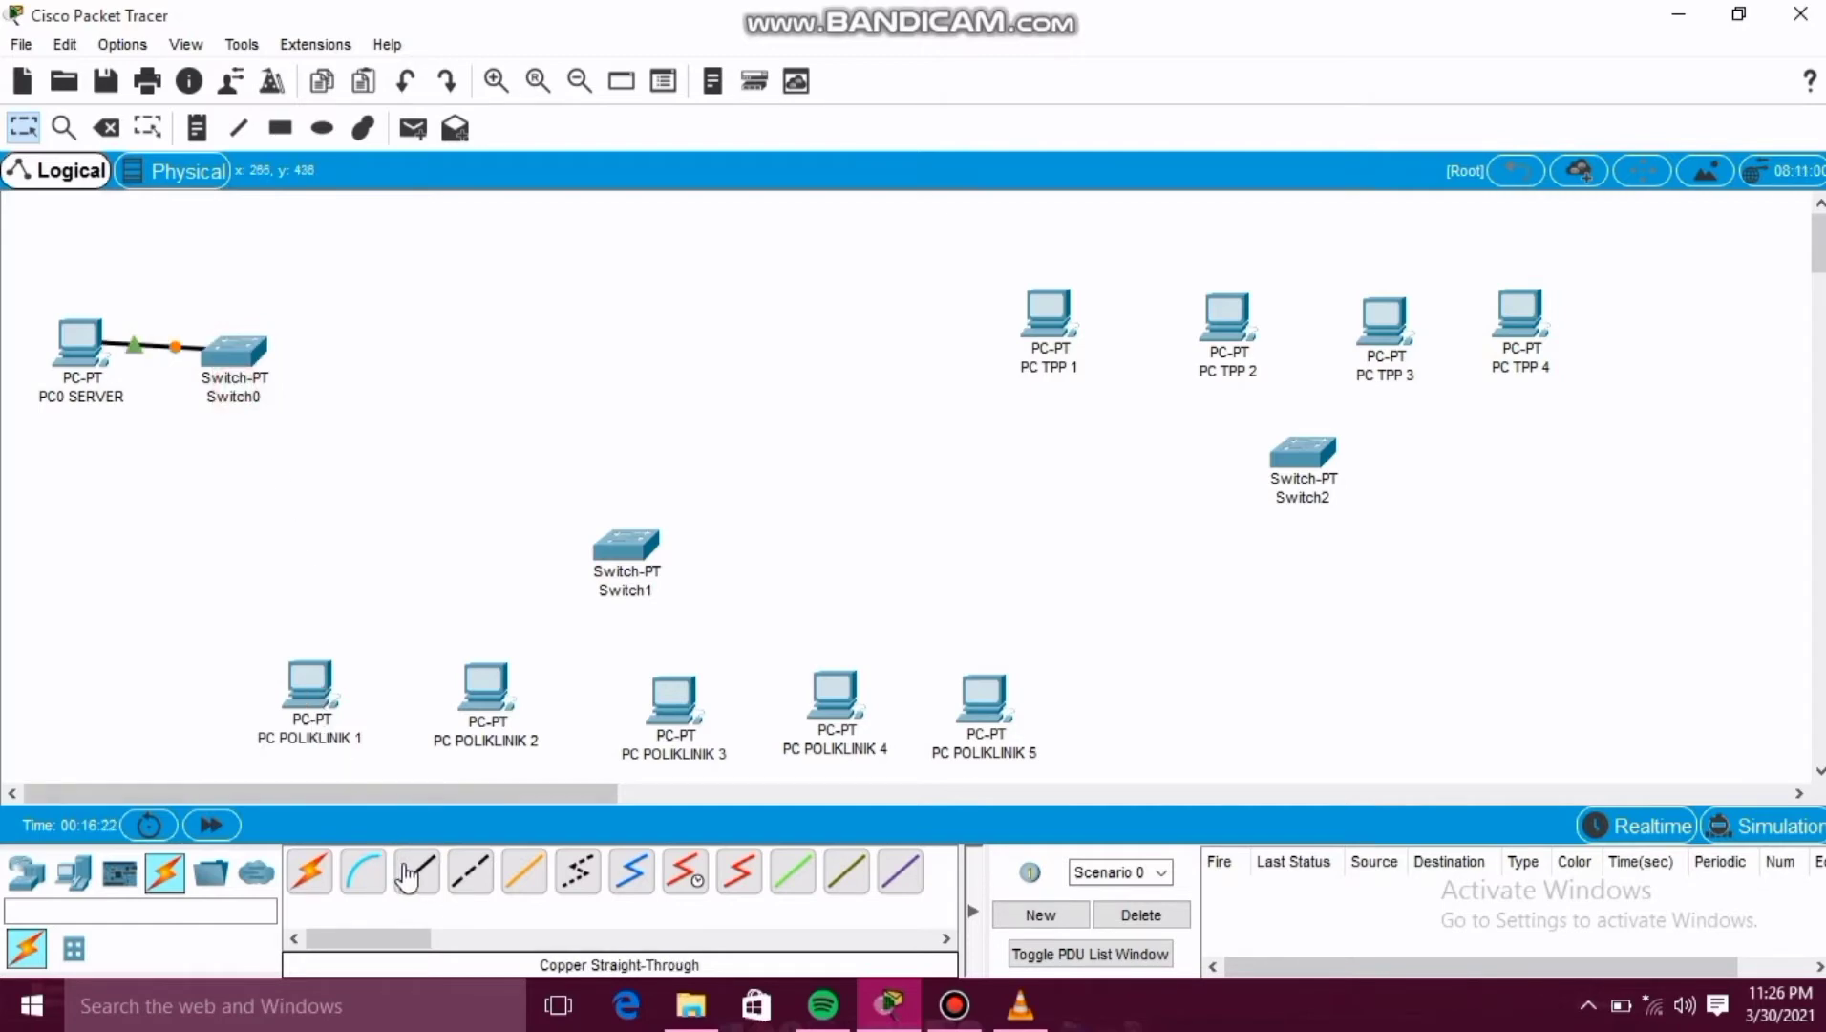
Connect PC POLIKLINIK 1's FastEthernet0 to Switch1's FastEthernet0/1 with a copper straight-through cable.
{"action": "left_click", "coordinate": [408, 874]}
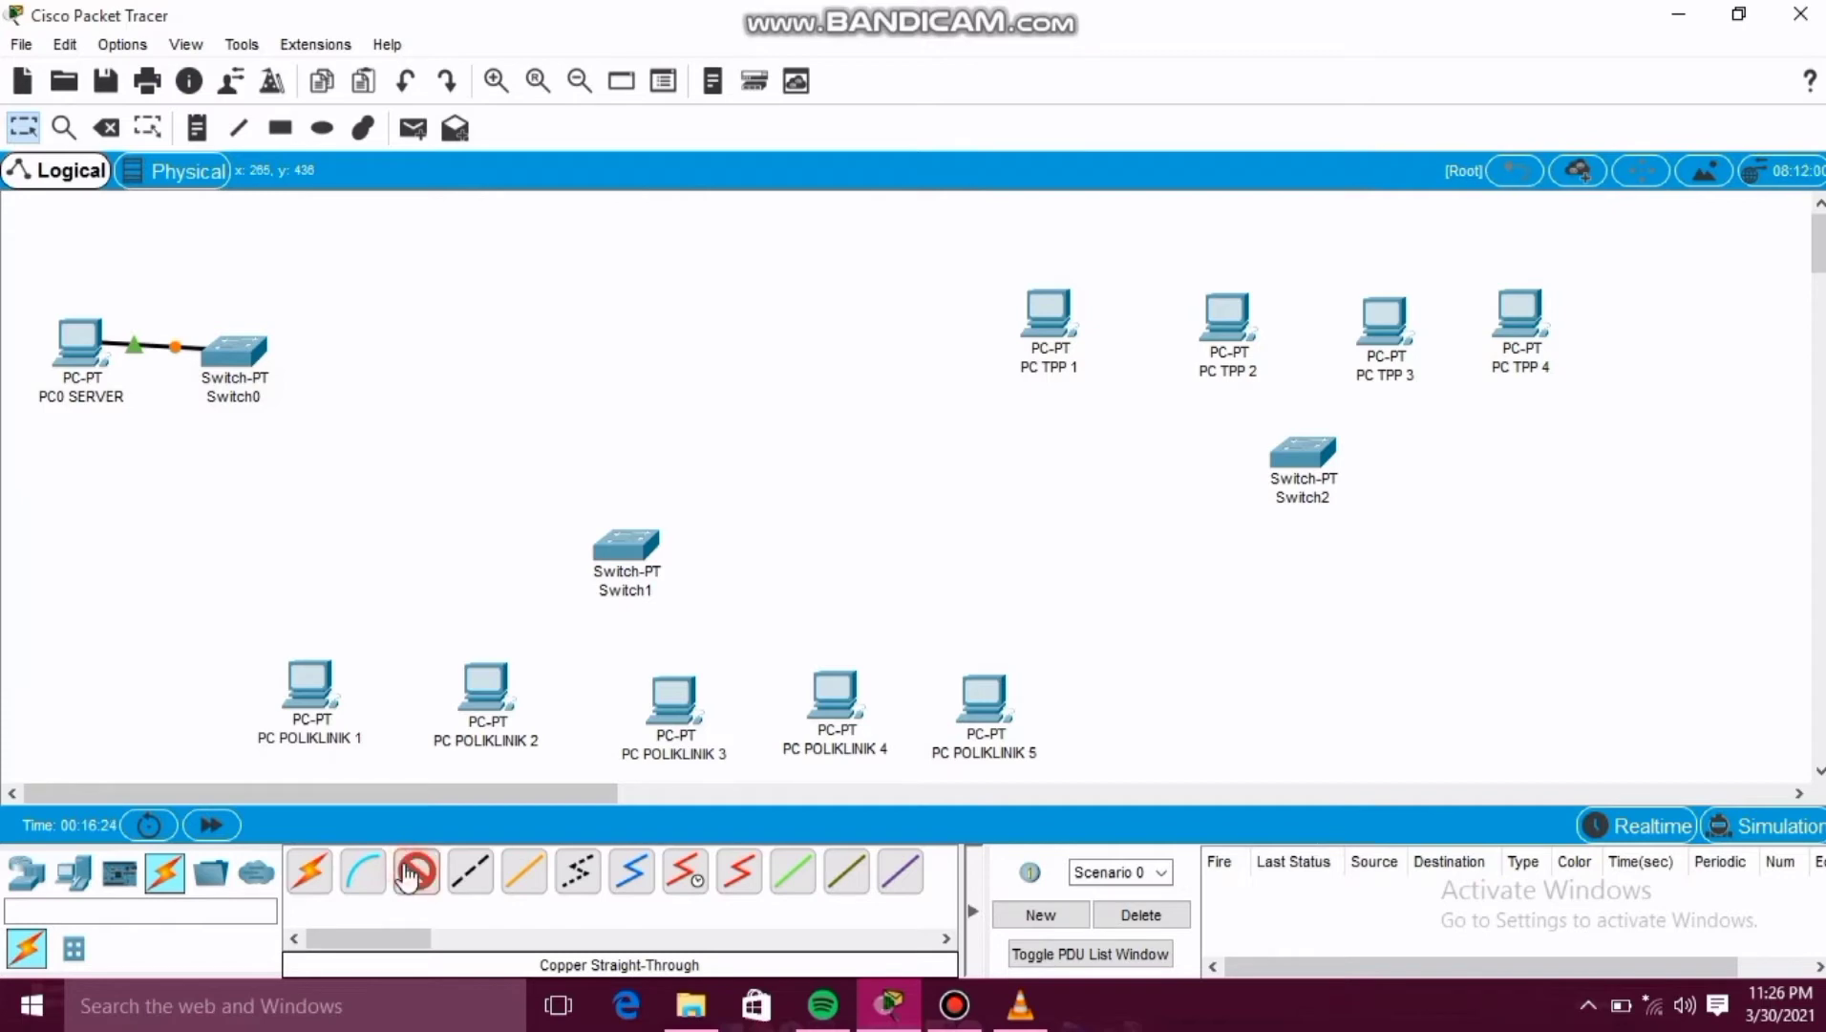
{"action": "left_click", "coordinate": [310, 686]}
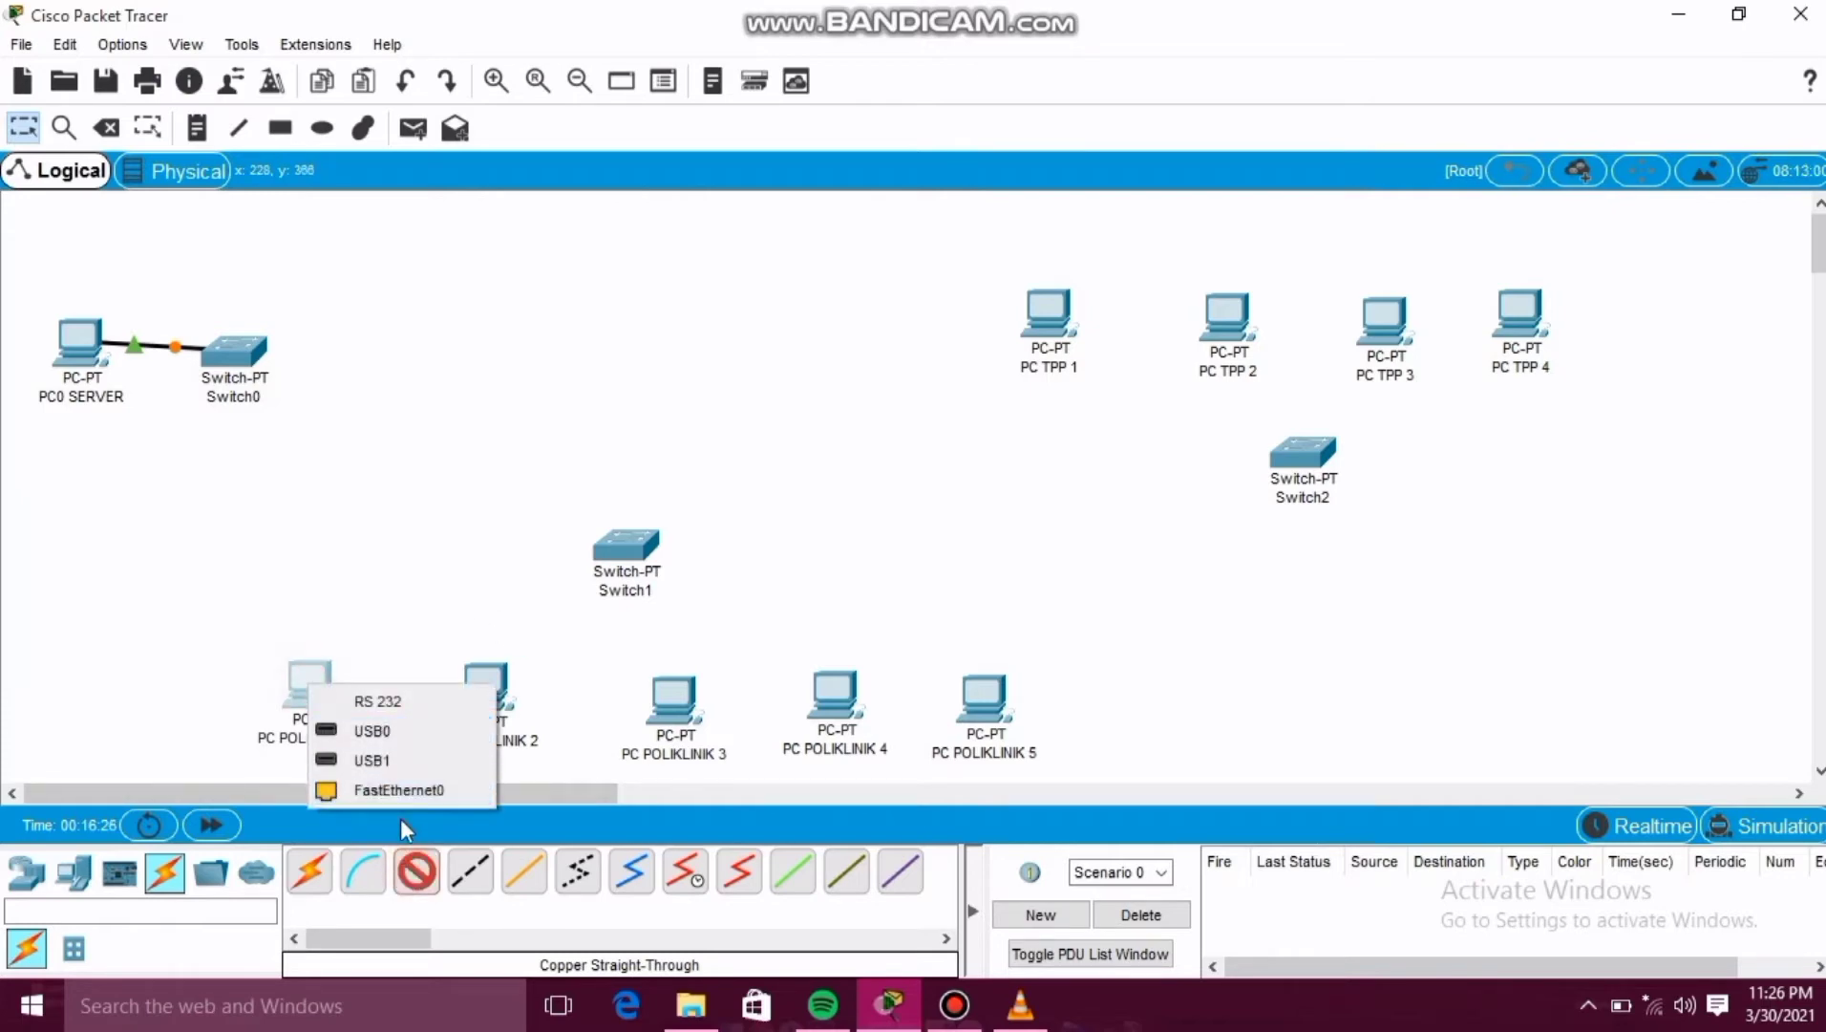
{"action": "left_click", "coordinate": [427, 782]}
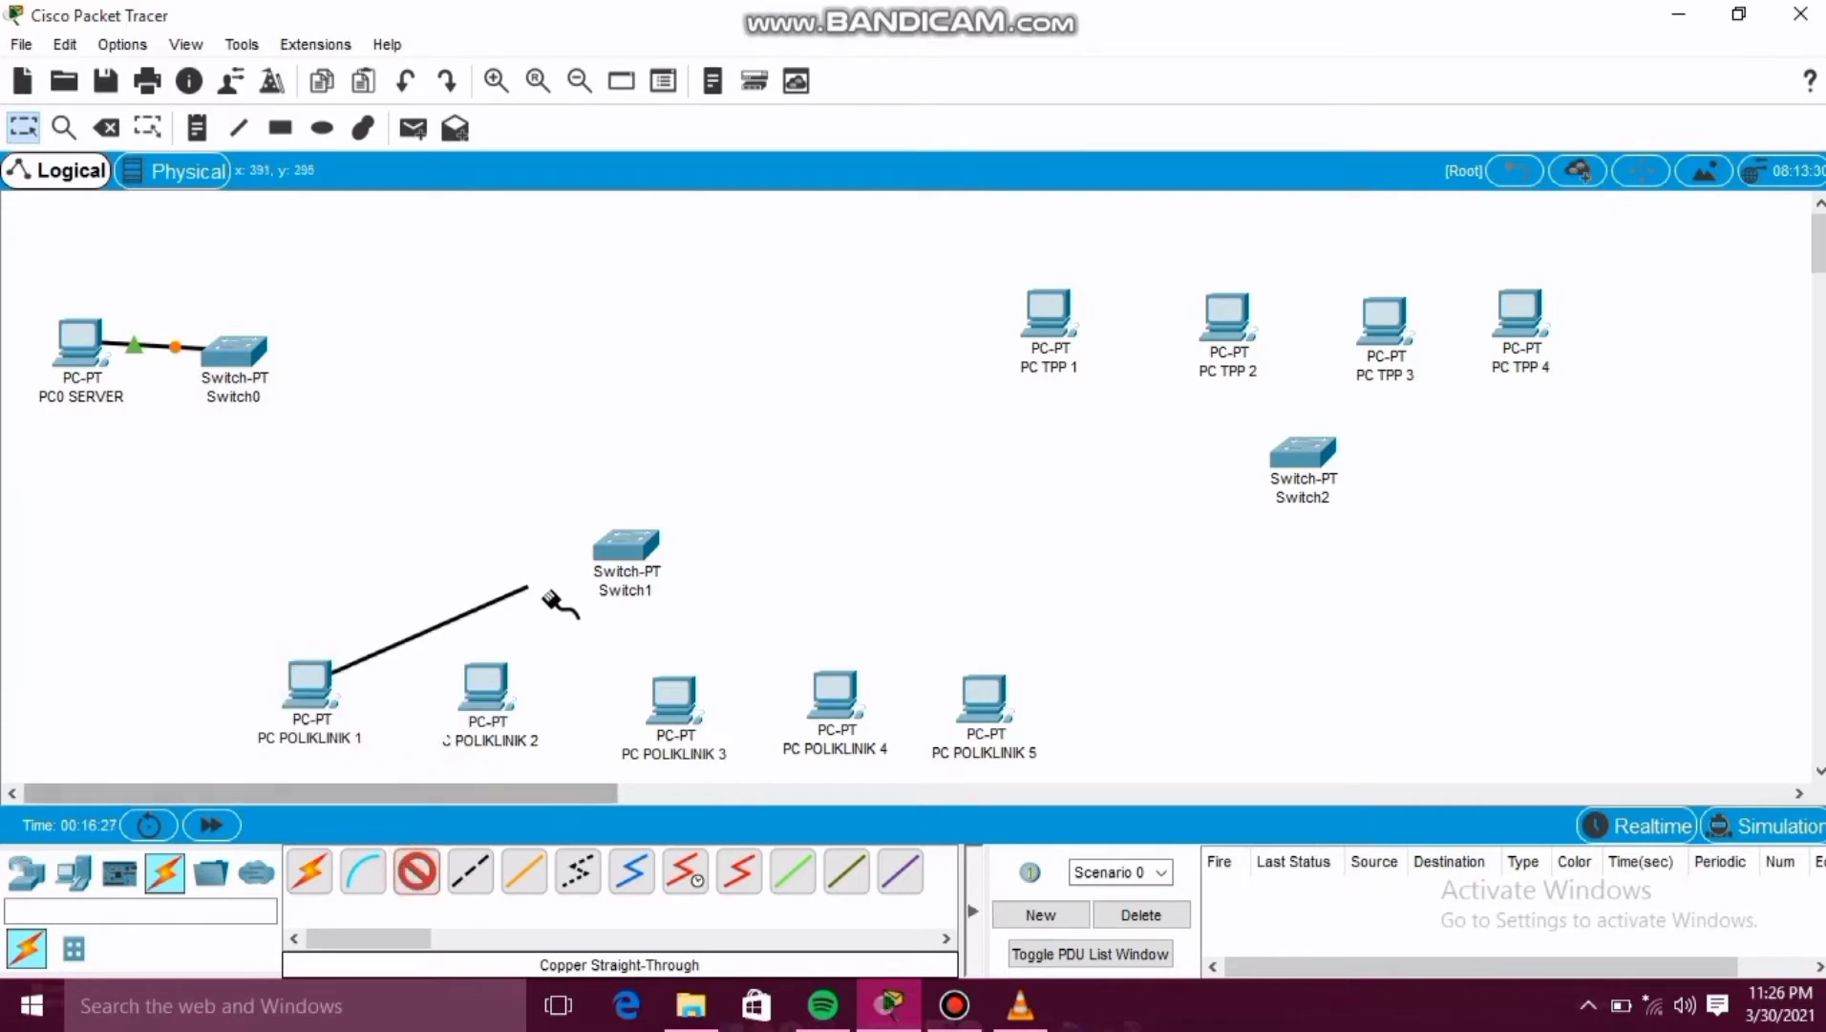
{"action": "left_click", "coordinate": [621, 549]}
{"action": "left_click", "coordinate": [644, 596]}
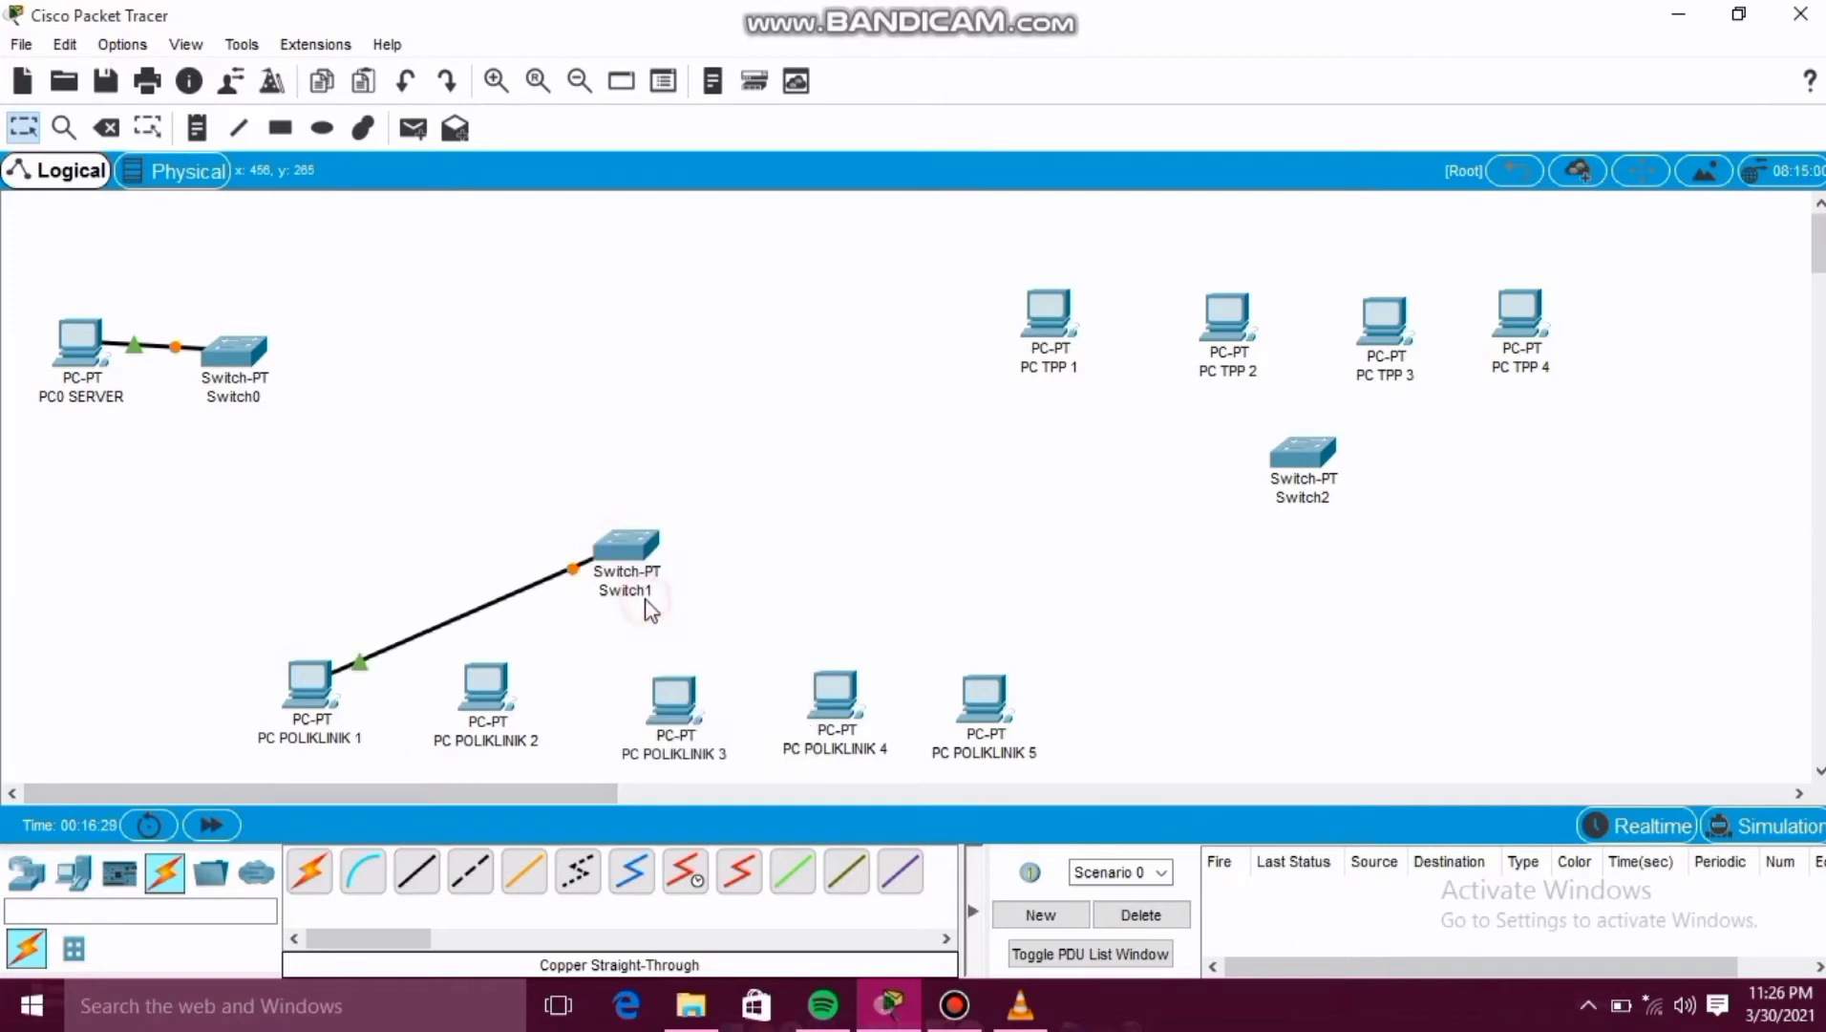
Connect PC POLIKLINIK 2's FastEthernet0 to Switch1 with a copper straight-through cable.
{"action": "left_click", "coordinate": [429, 875]}
{"action": "left_click", "coordinate": [485, 684]}
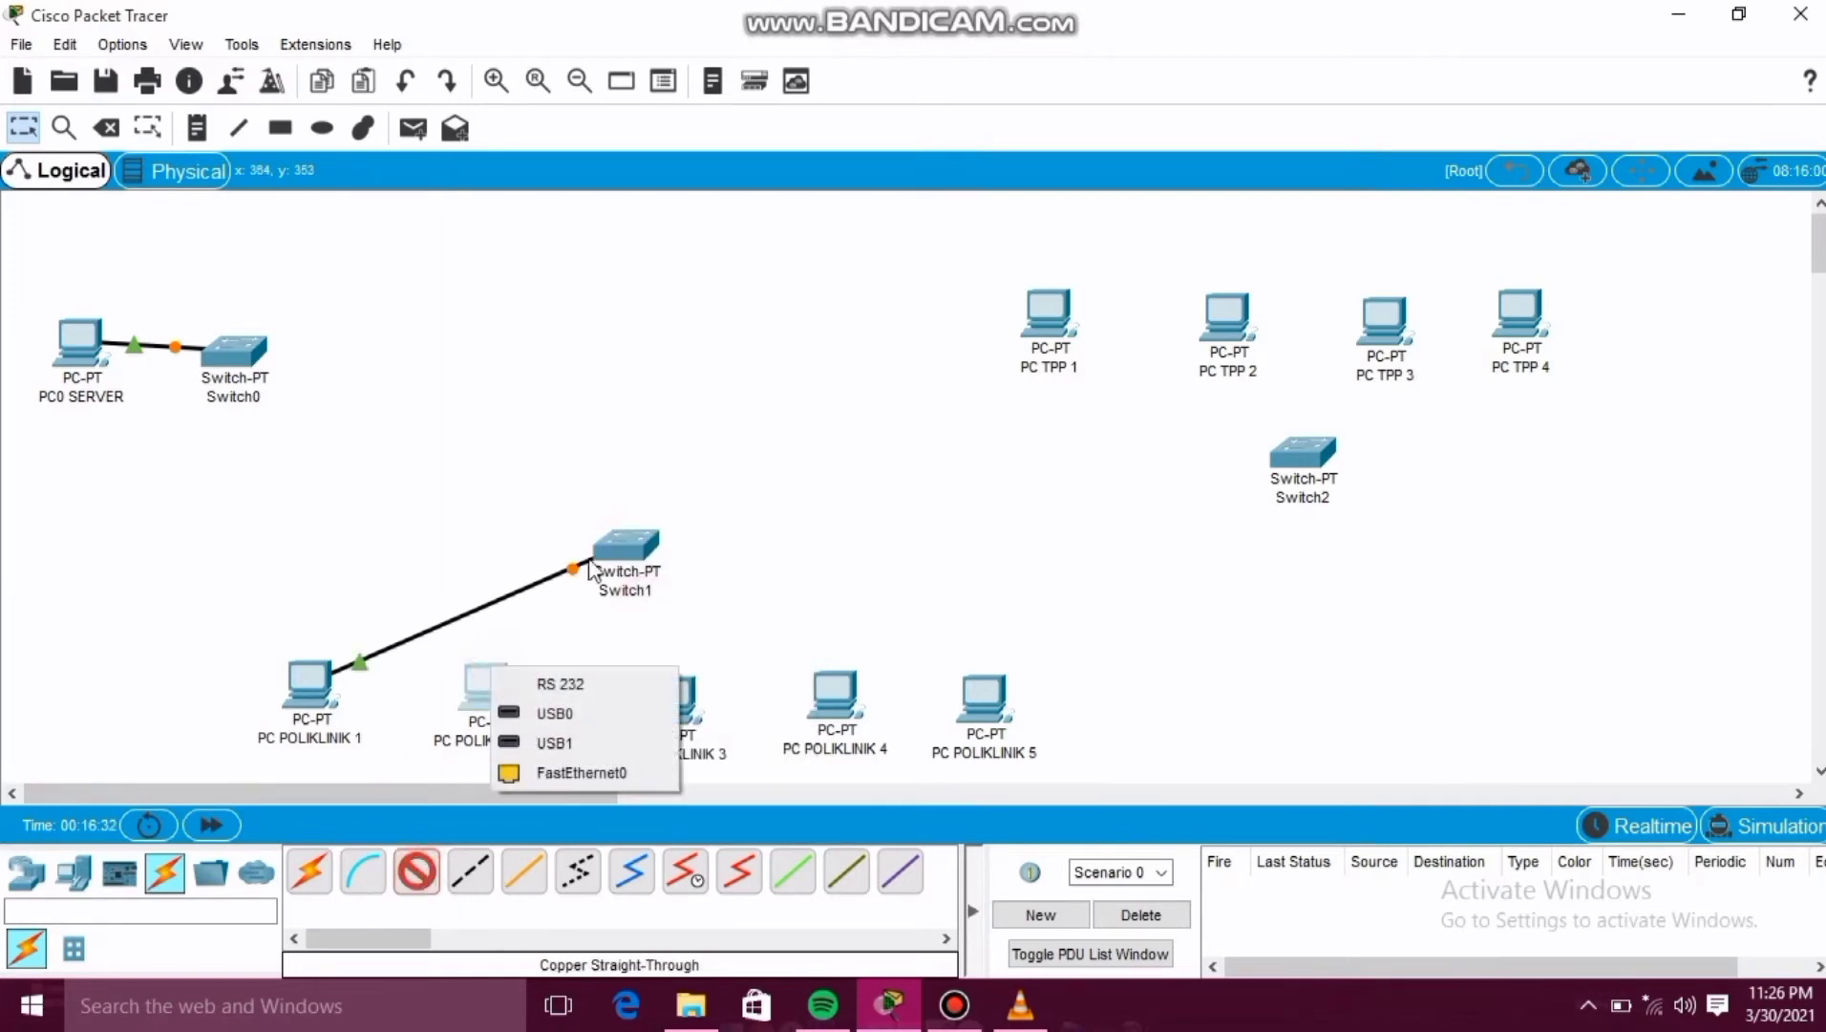
{"action": "left_click", "coordinate": [599, 772]}
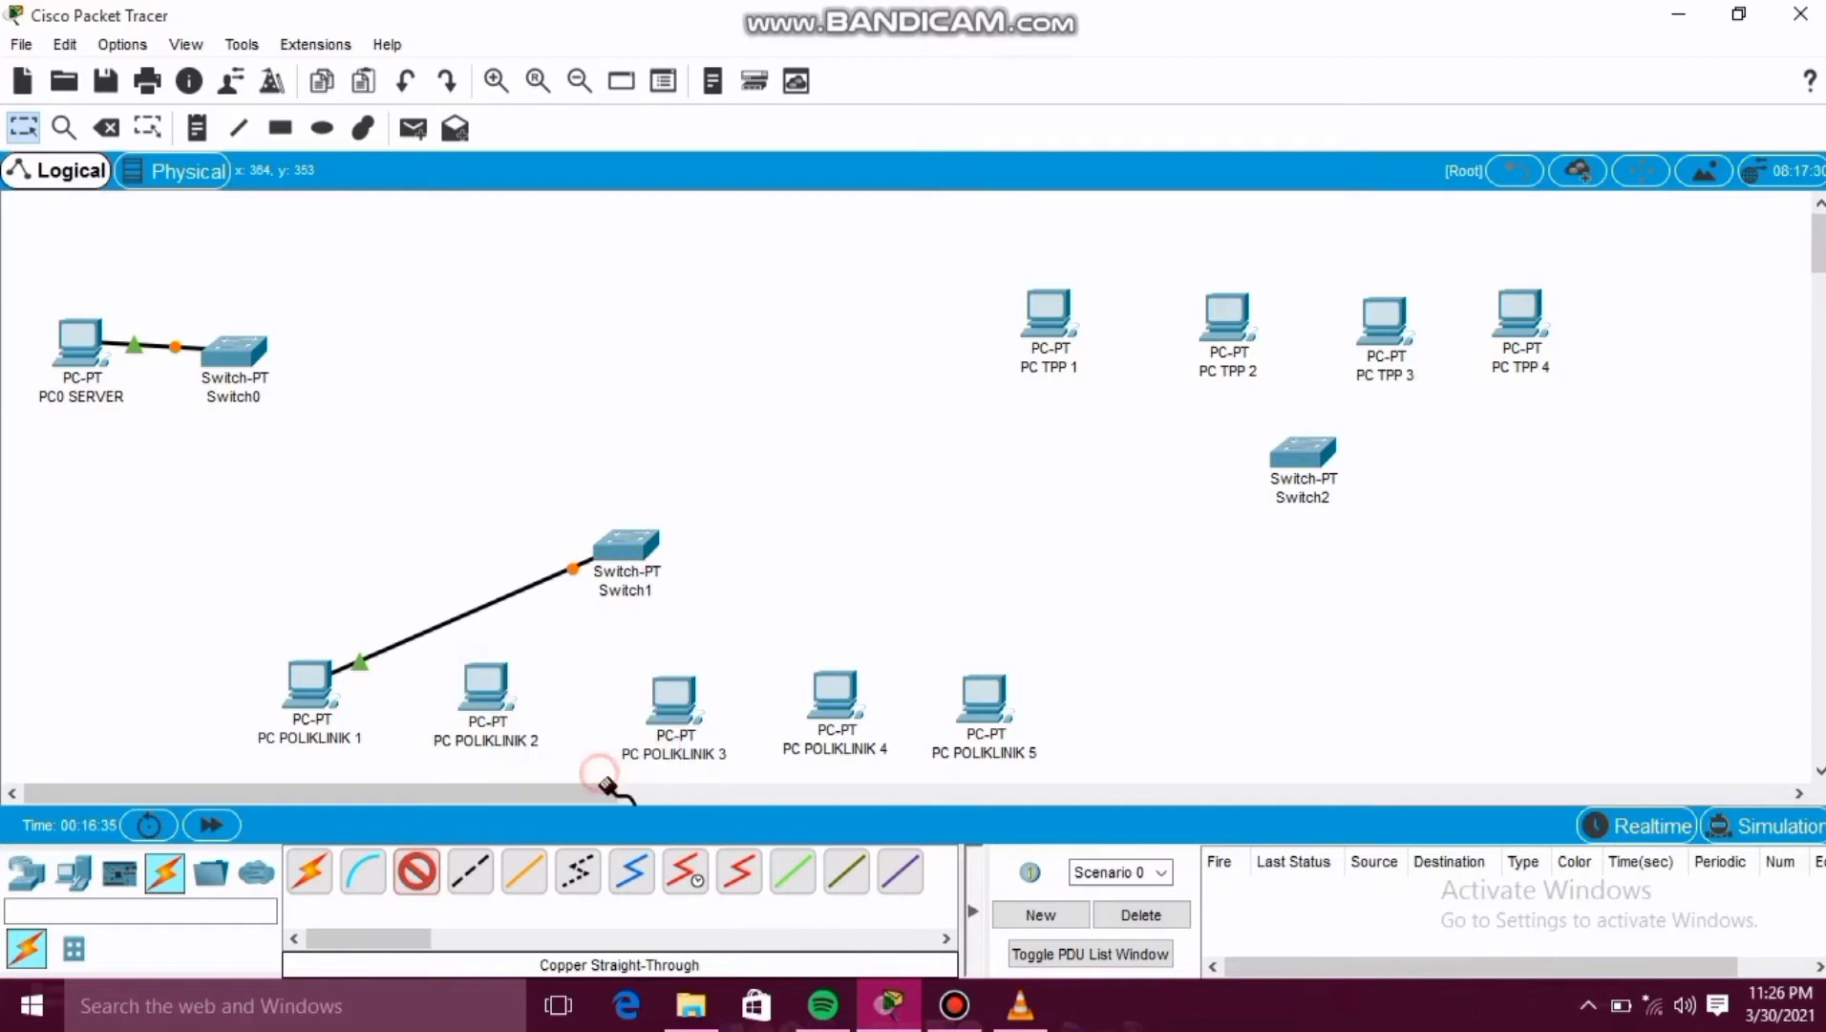
{"action": "left_click", "coordinate": [629, 548]}
{"action": "left_click", "coordinate": [649, 589]}
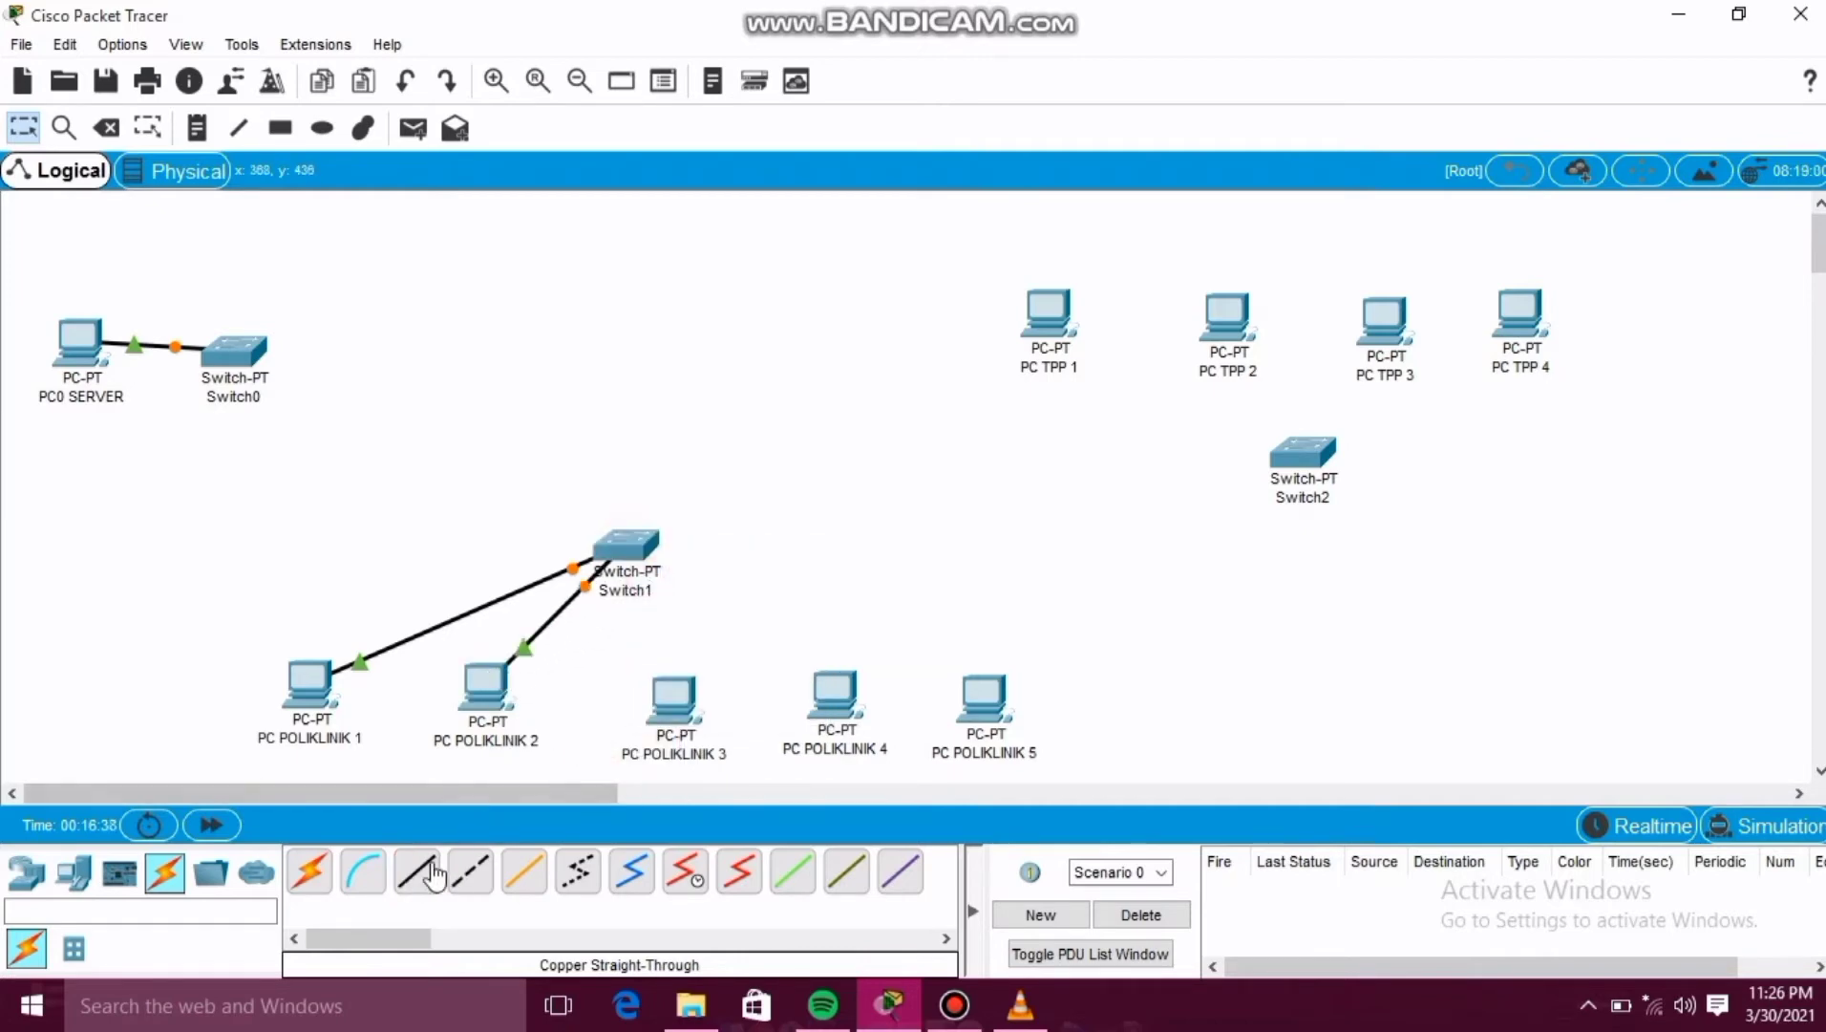
Connect PC POLIKLINIK 3's FastEthernet0 to Switch1 with a copper straight-through cable.
{"action": "left_click", "coordinate": [671, 689]}
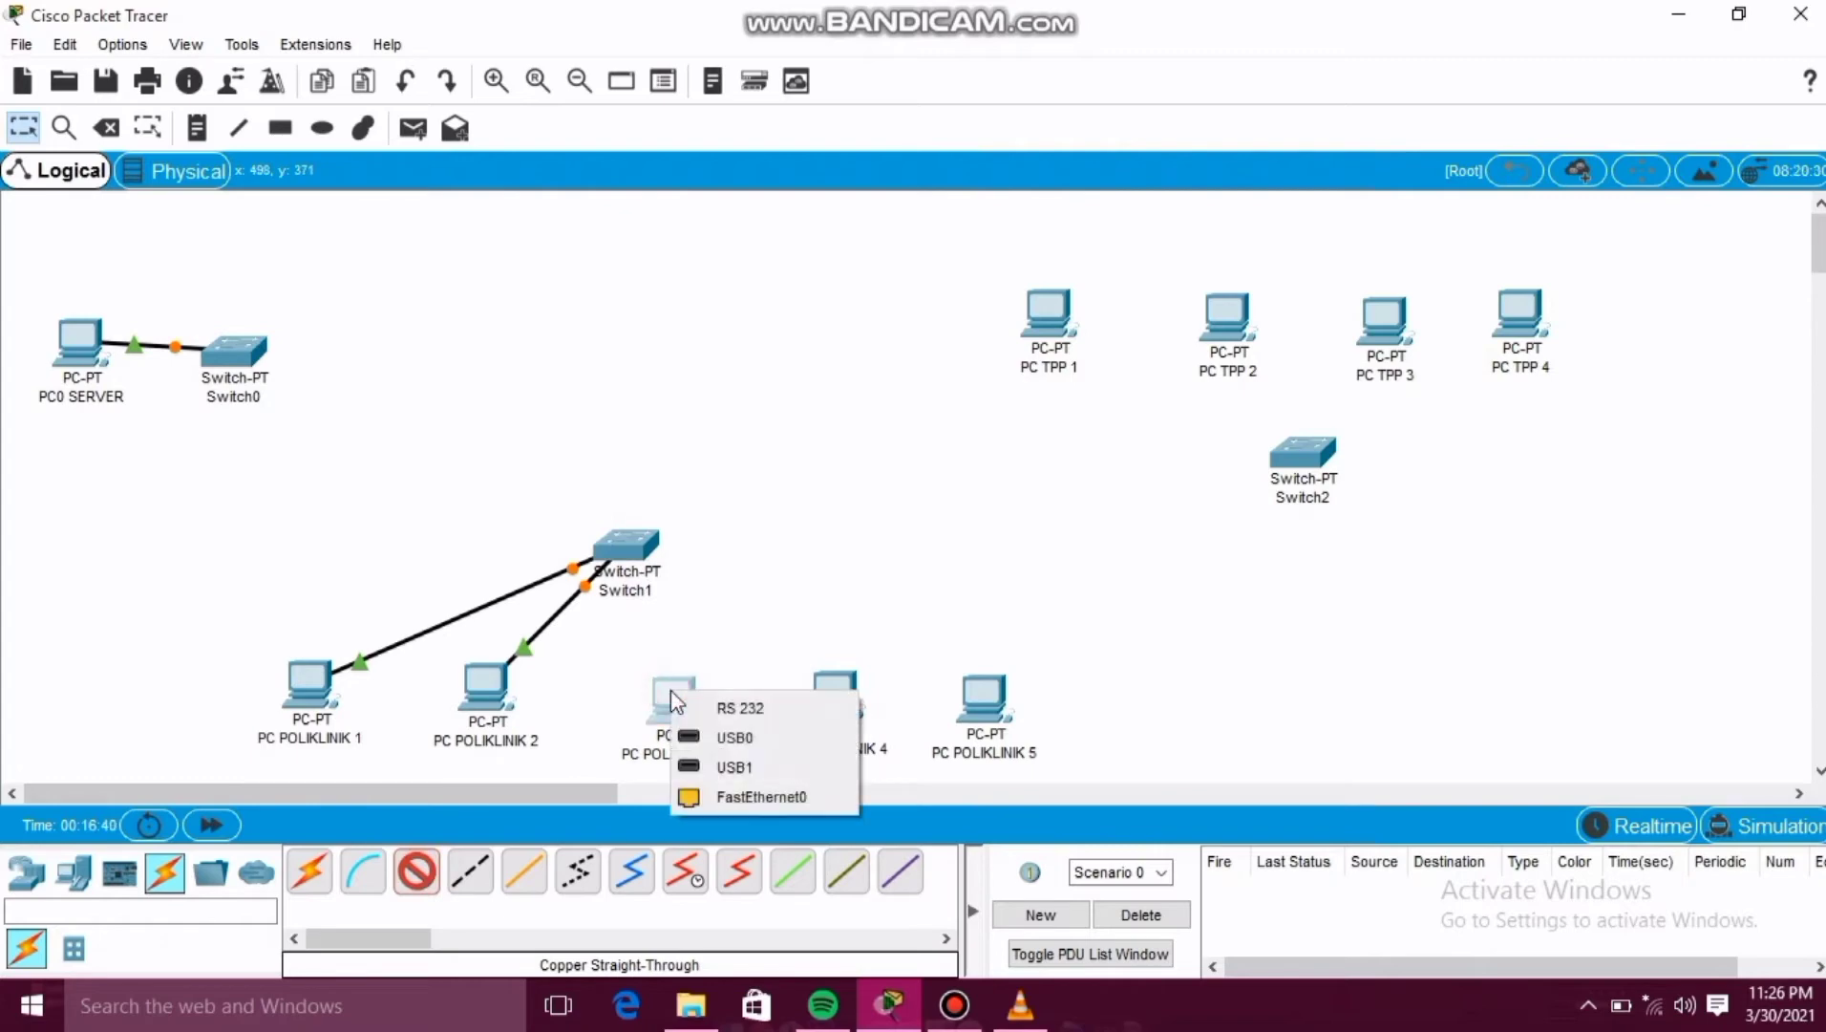
{"action": "left_click", "coordinate": [723, 798]}
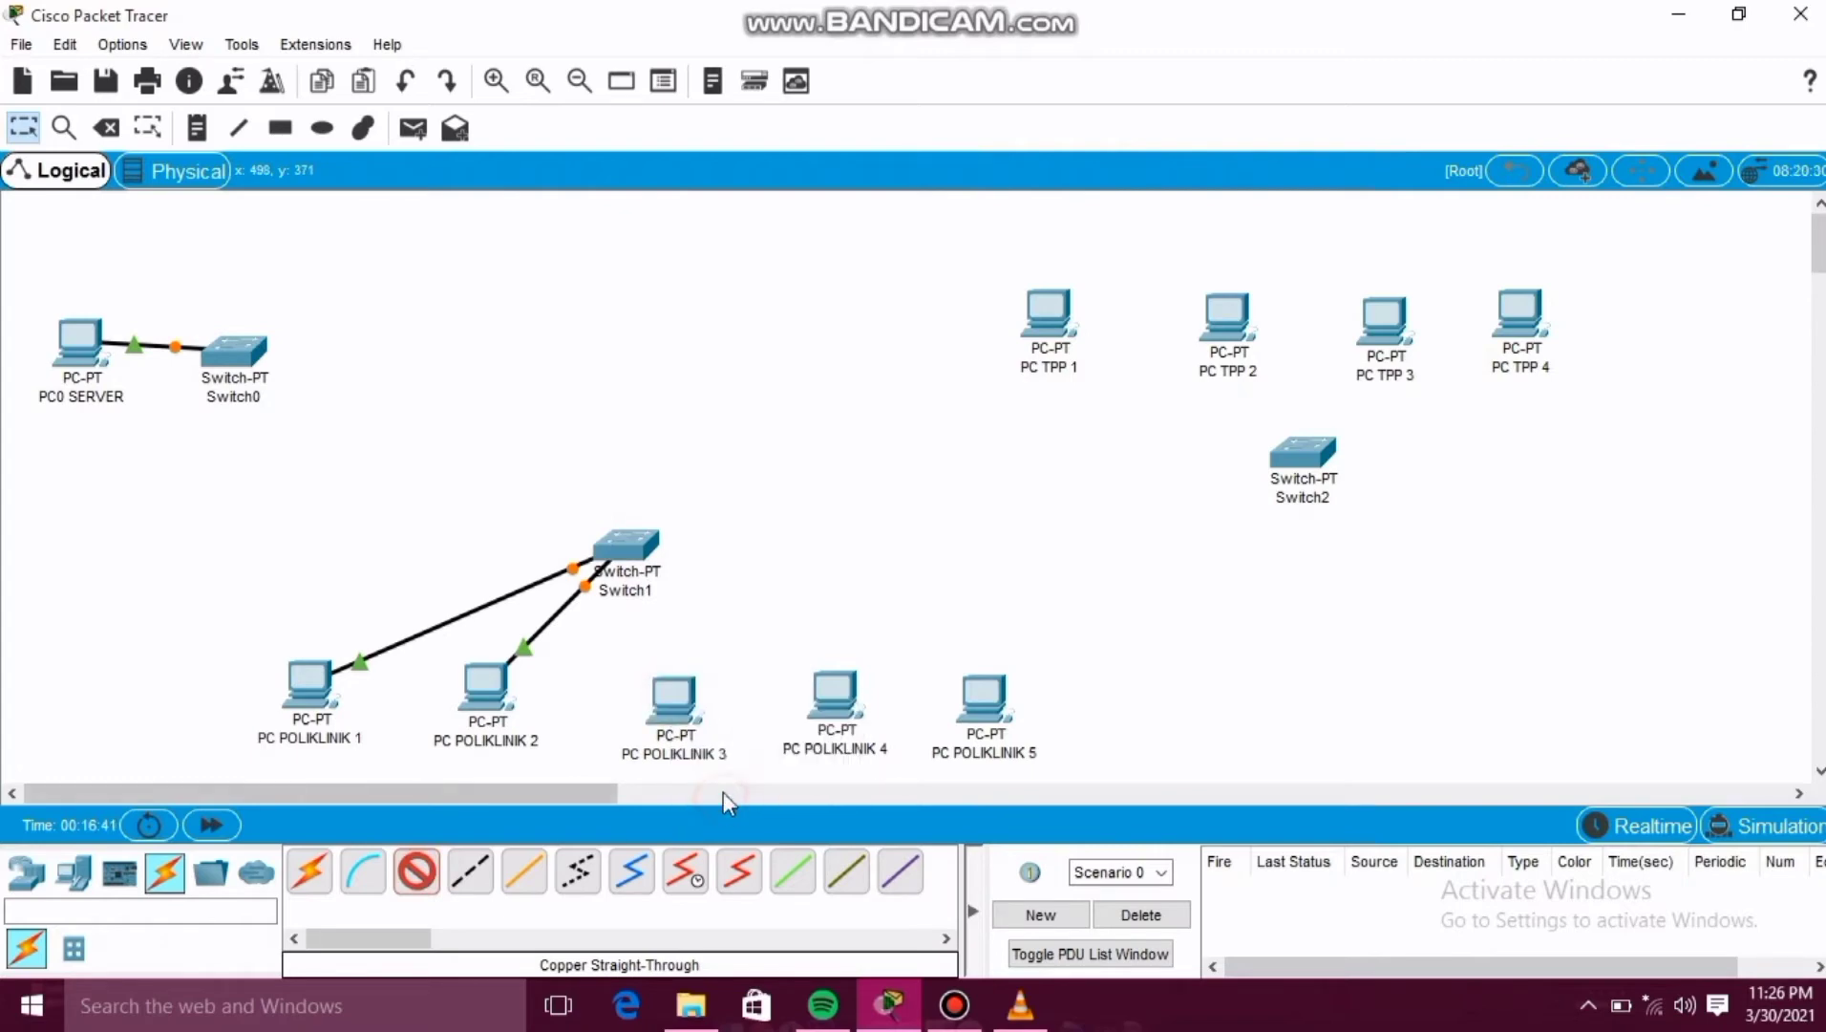
{"action": "left_click", "coordinate": [635, 552]}
{"action": "left_click", "coordinate": [657, 596]}
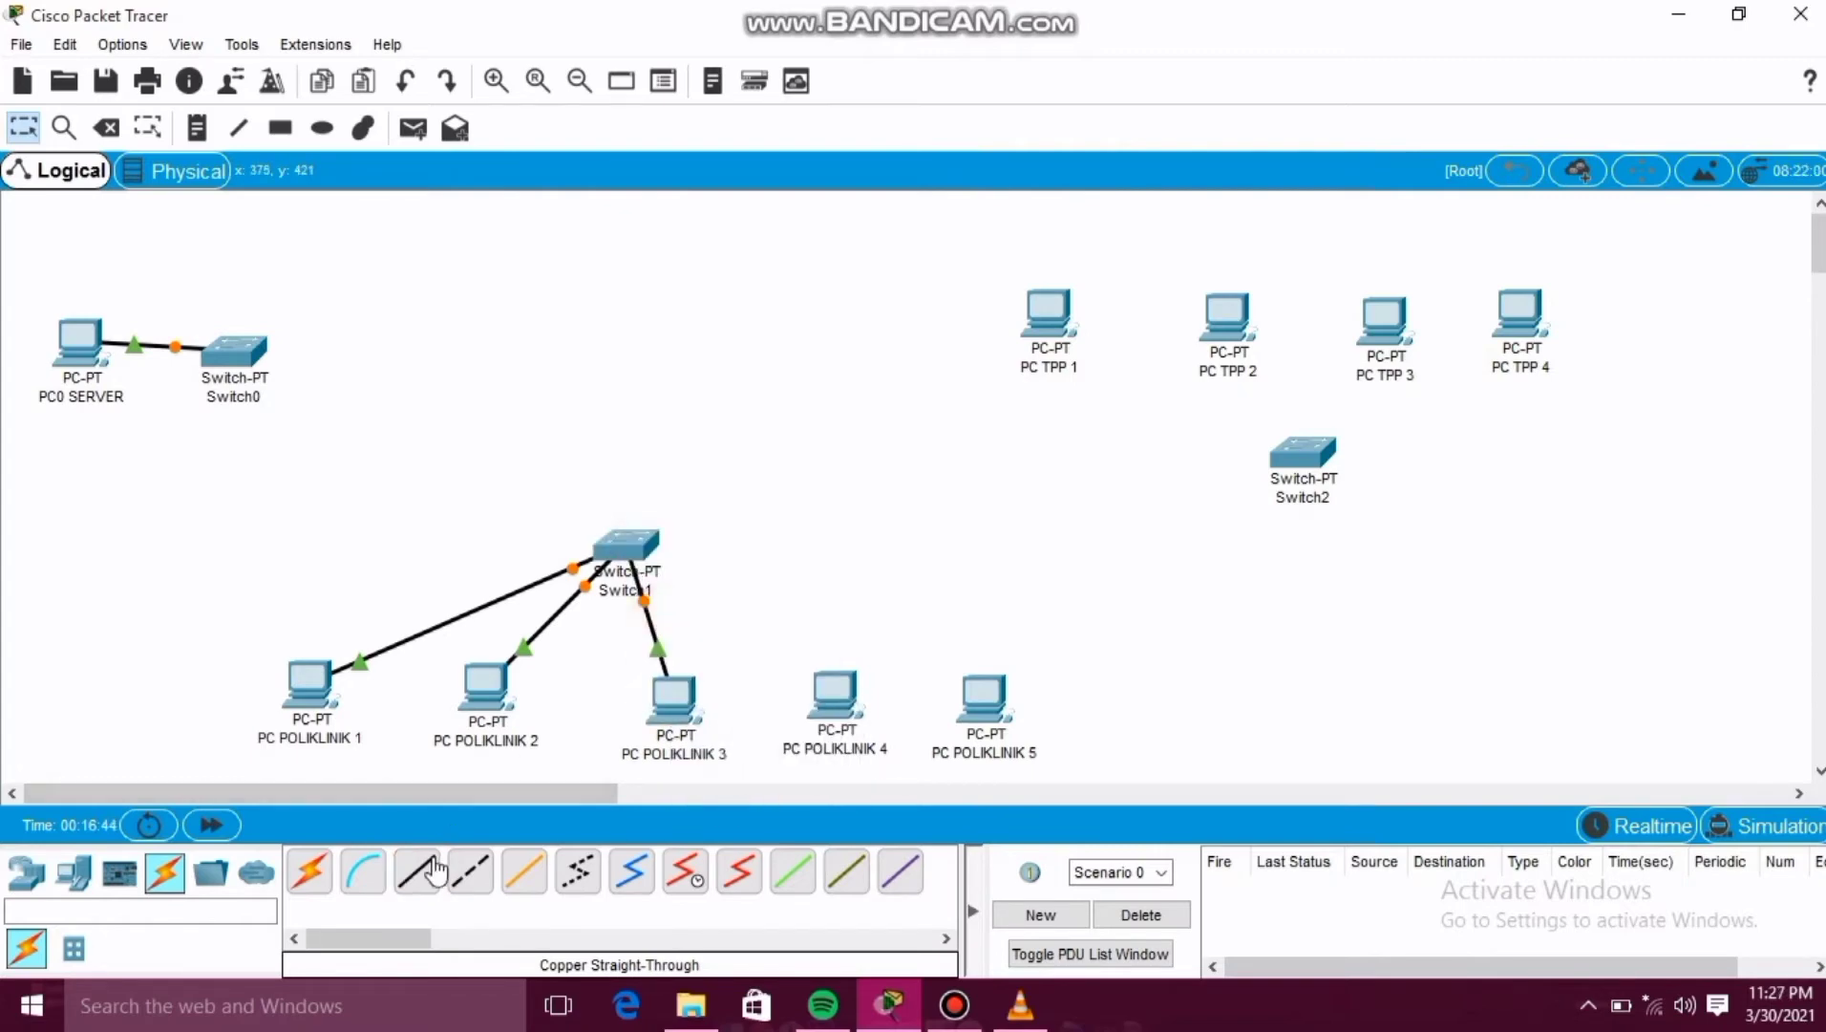
Connect PC POLIKLINIK 4's FastEthernet0 to Switch1 with a copper straight-through cable.
{"action": "left_click", "coordinate": [431, 871]}
{"action": "left_click", "coordinate": [834, 680]}
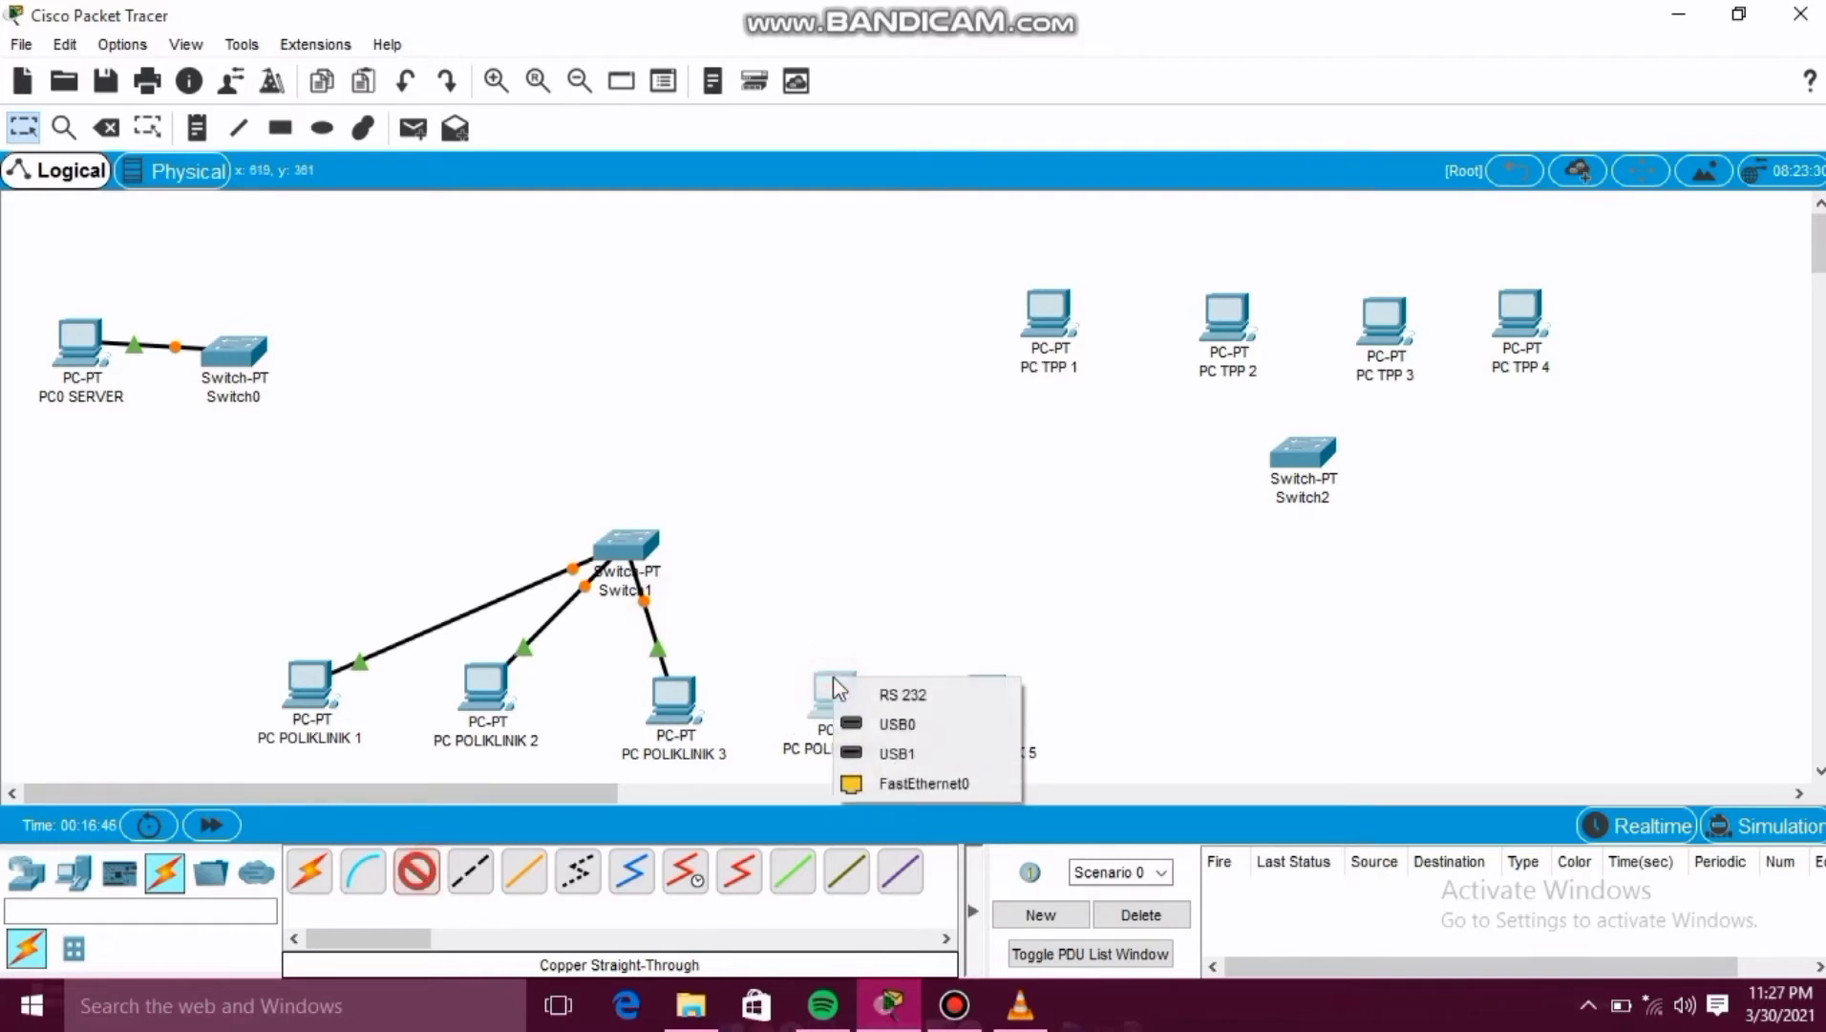
{"action": "left_click", "coordinate": [901, 785]}
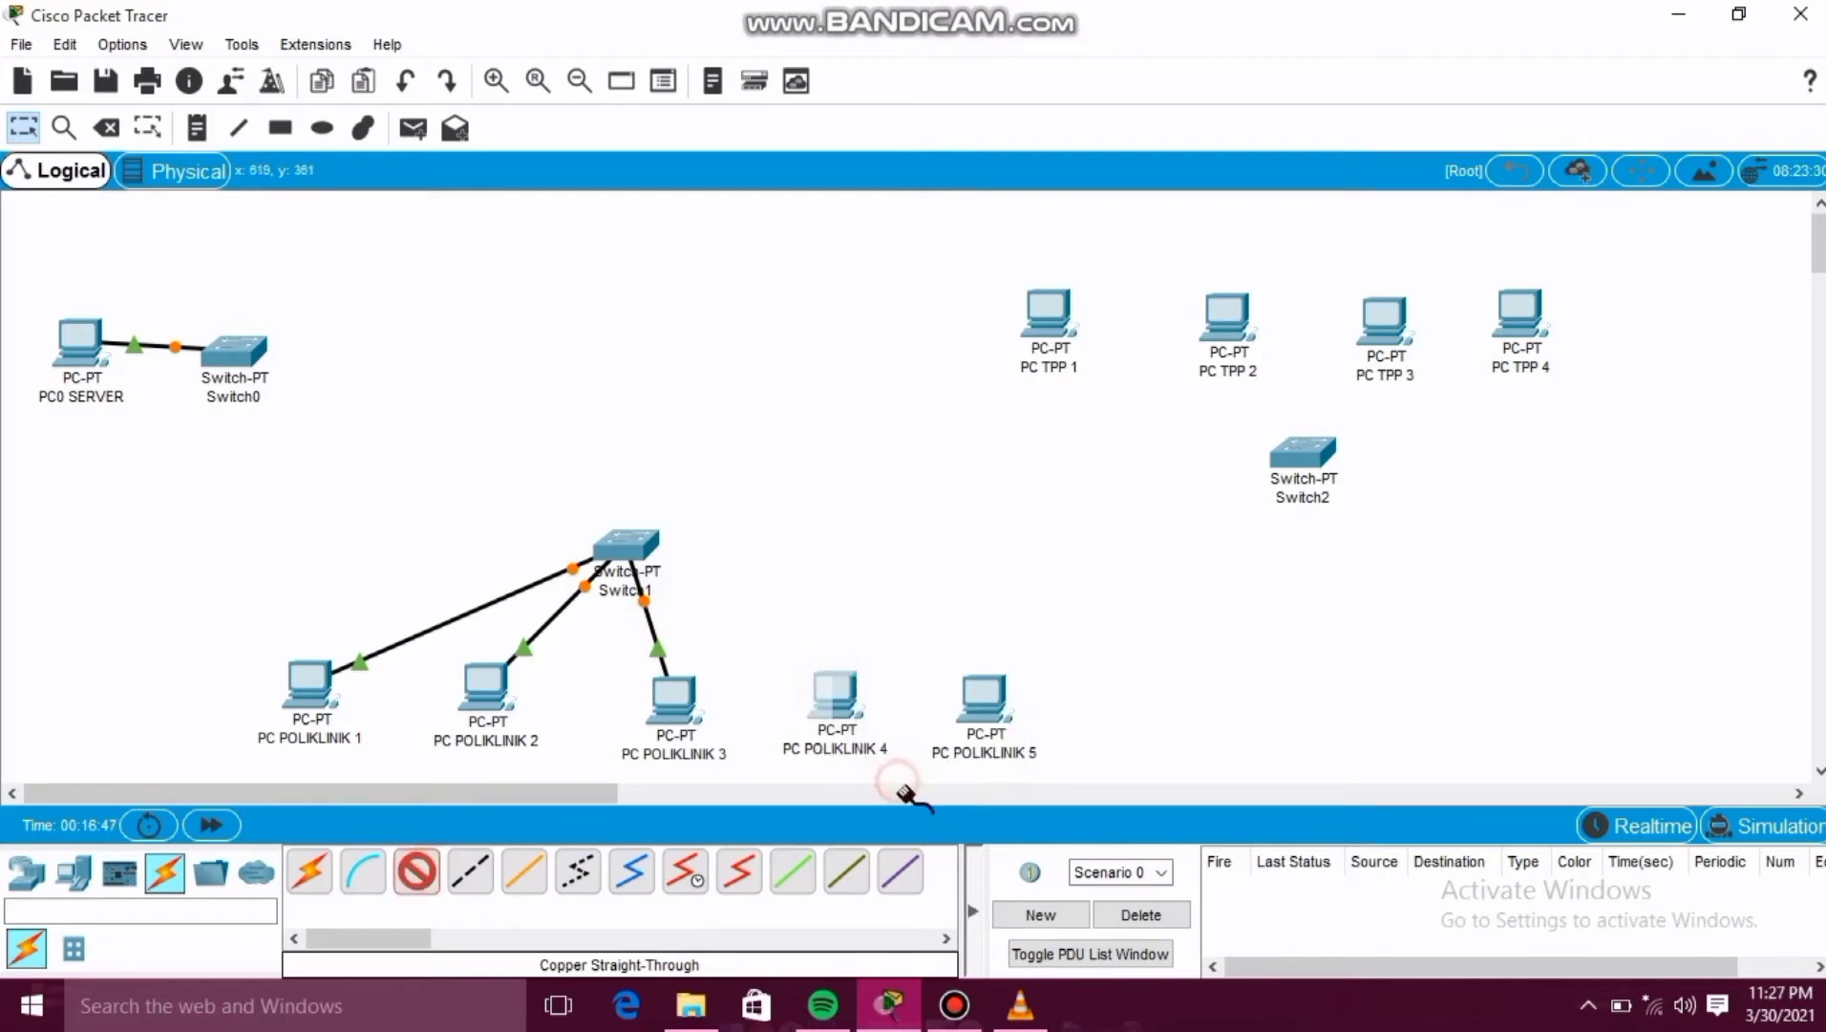
{"action": "left_click", "coordinate": [632, 546]}
{"action": "left_click", "coordinate": [678, 583]}
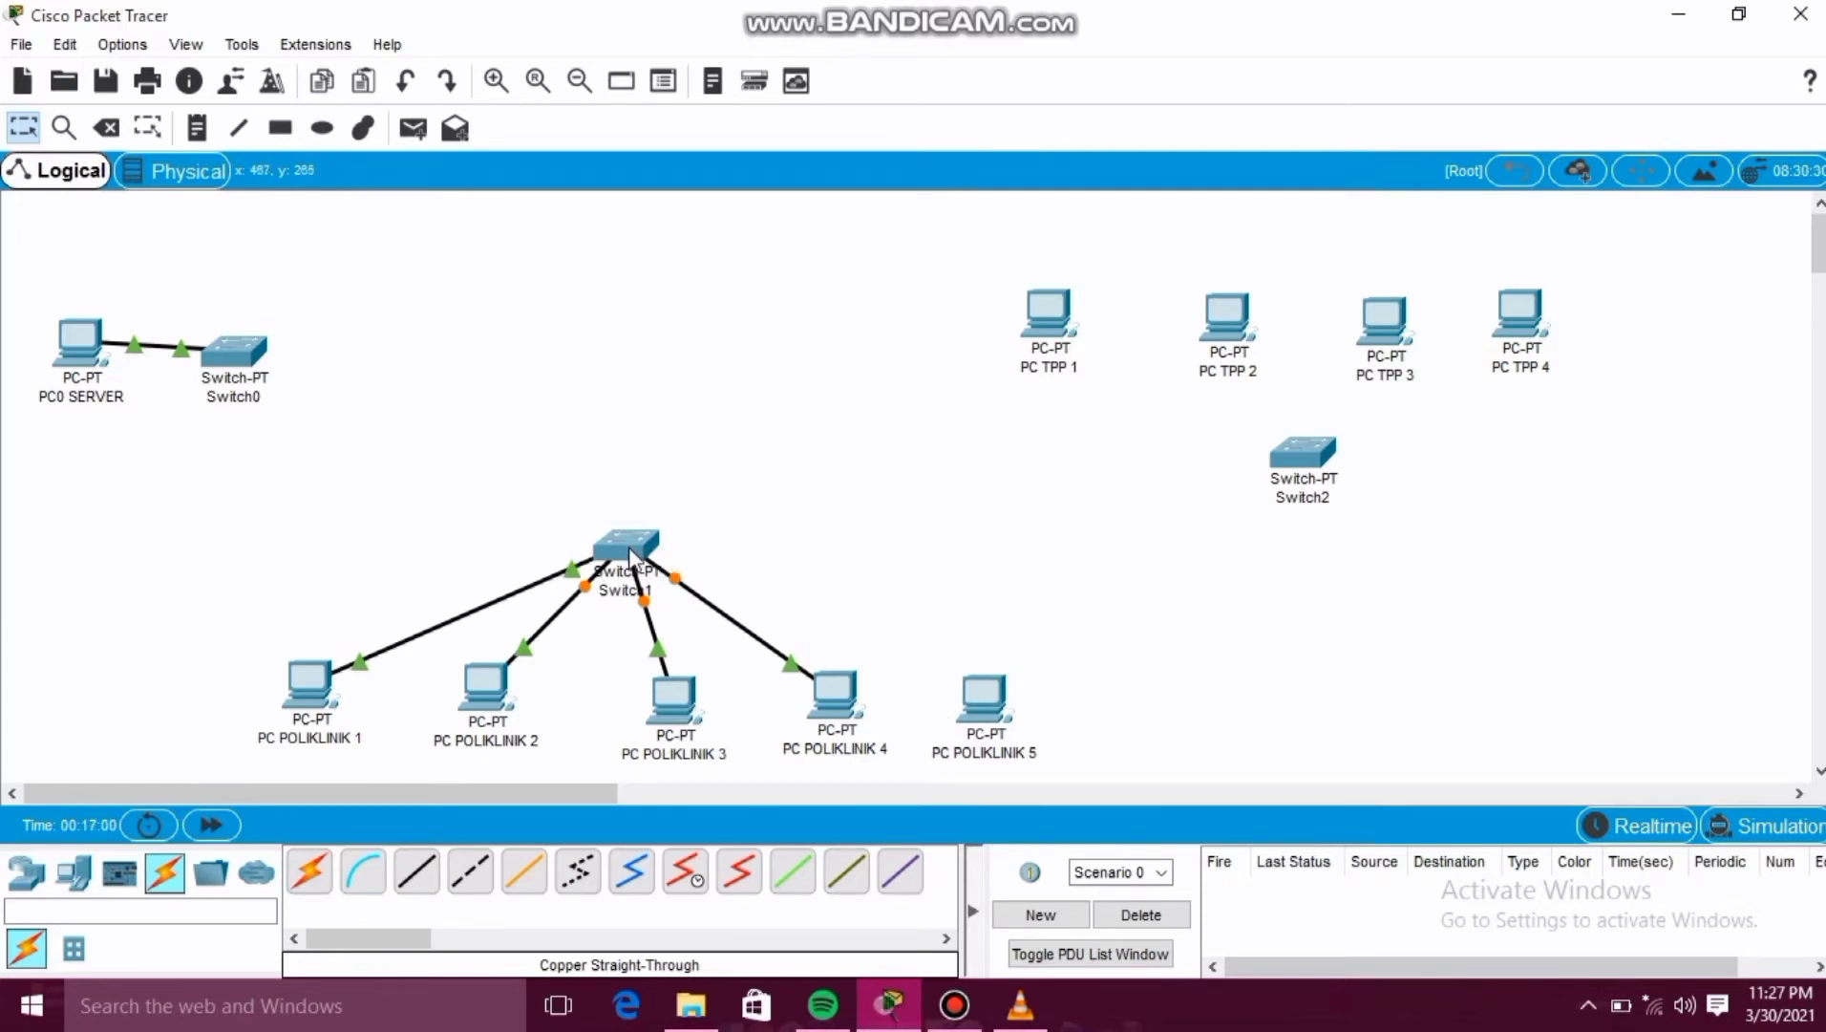
Open Switch1's physical device view and switch its power off.
{"action": "mouse_move", "coordinate": [629, 546]}
{"action": "left_click", "coordinate": [627, 546]}
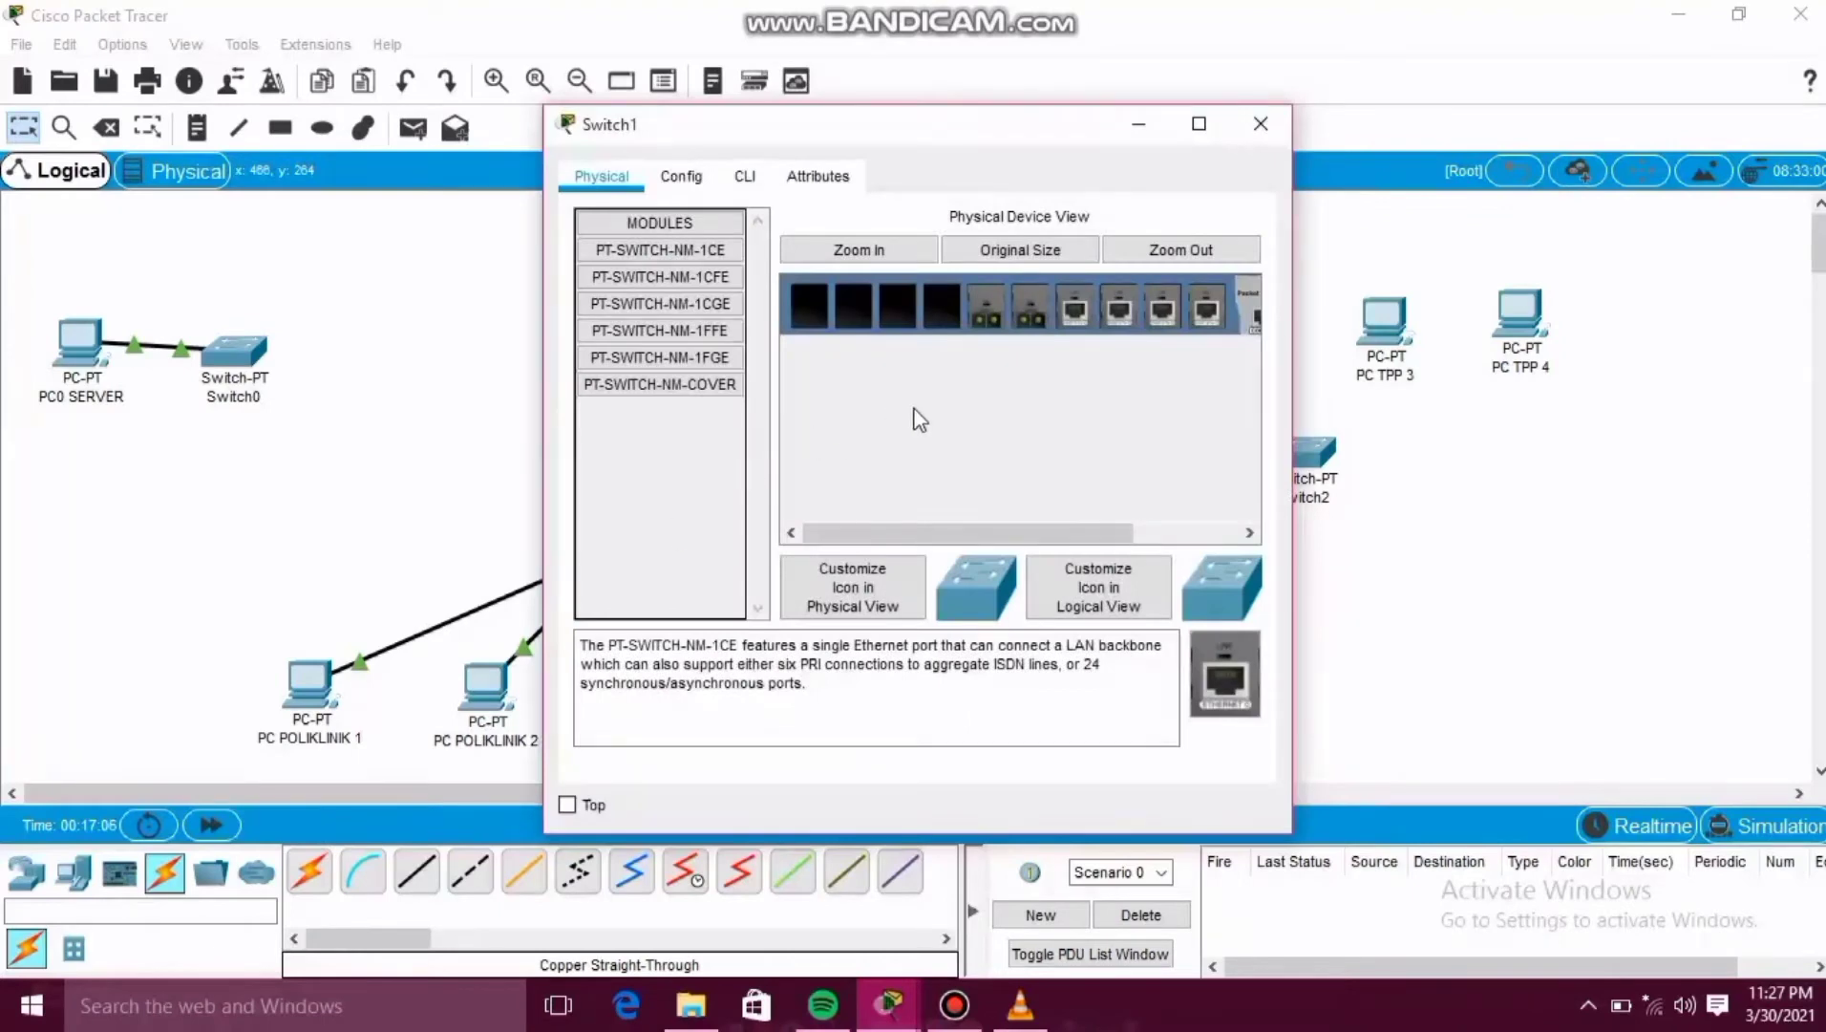
{"action": "left_click_drag", "start_coordinate": [959, 531], "coordinate": [1136, 522]}
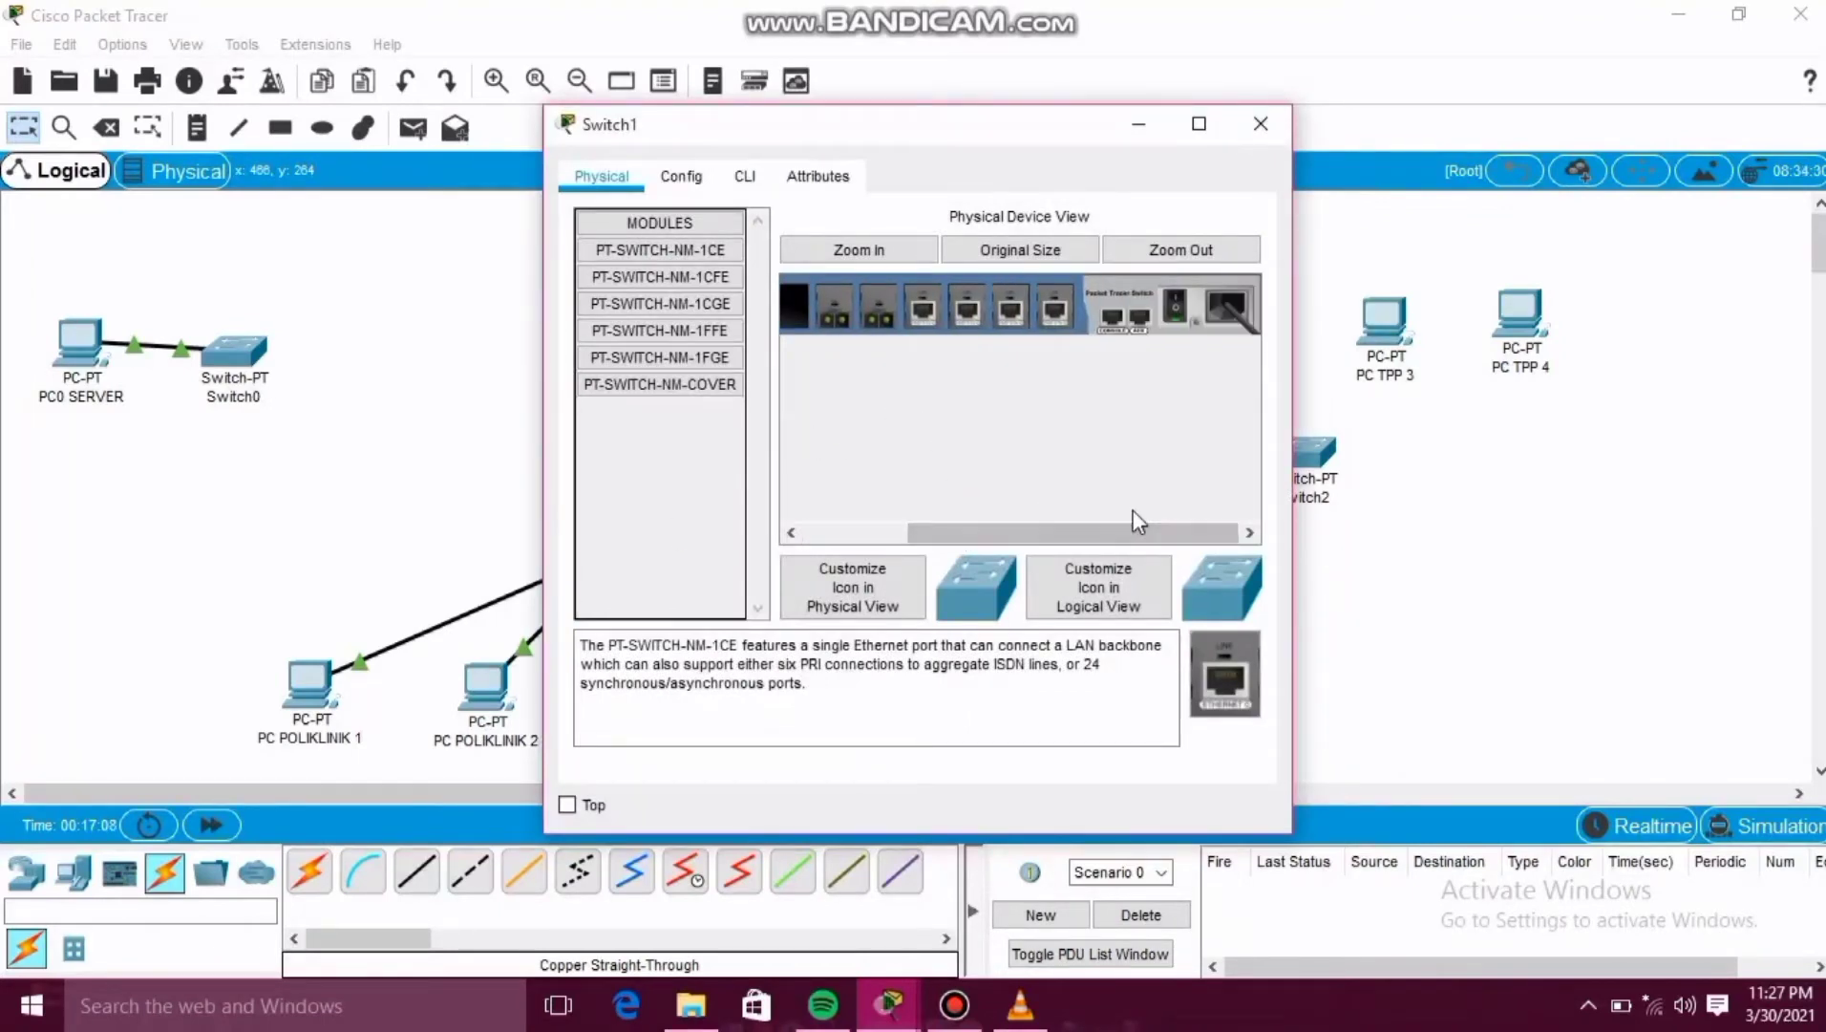
{"action": "left_click", "coordinate": [1174, 306]}
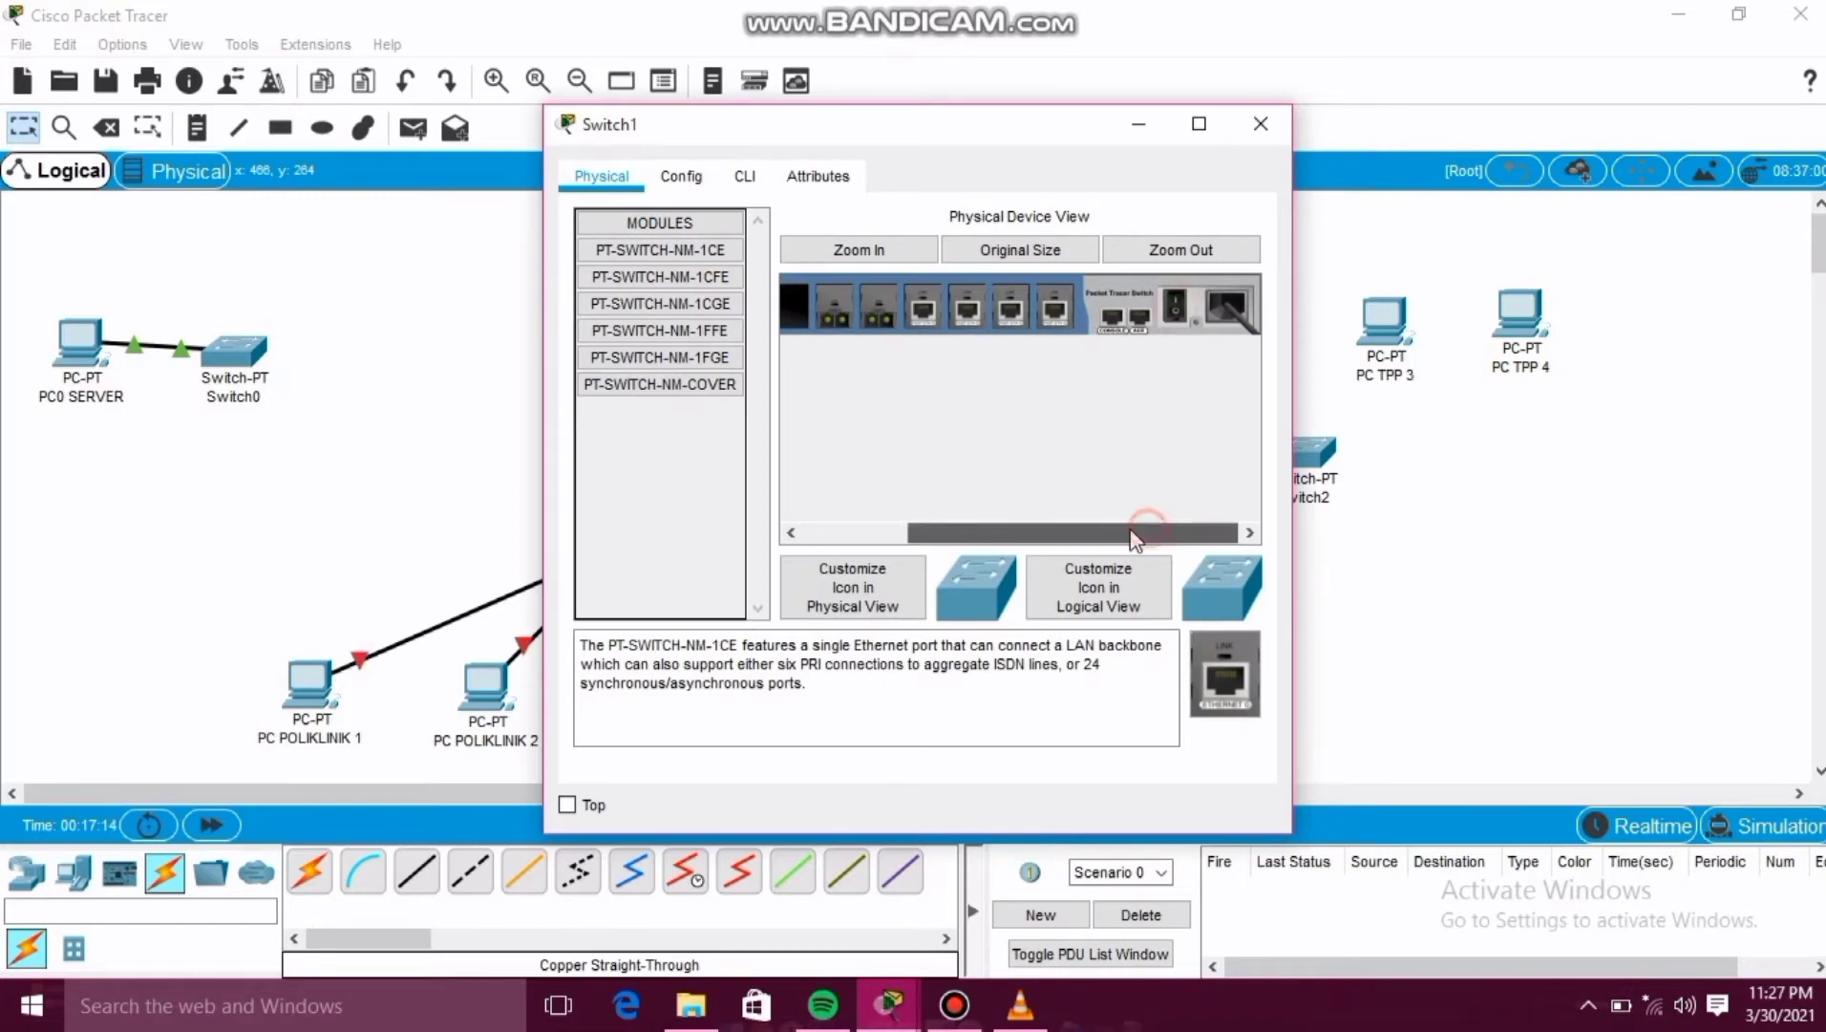
Install two PT-SWITCH-NM-1CE modules into Switch1's empty slots, then power the switch back on and close its window.
{"action": "left_click_drag", "start_coordinate": [1147, 532], "coordinate": [1042, 533]}
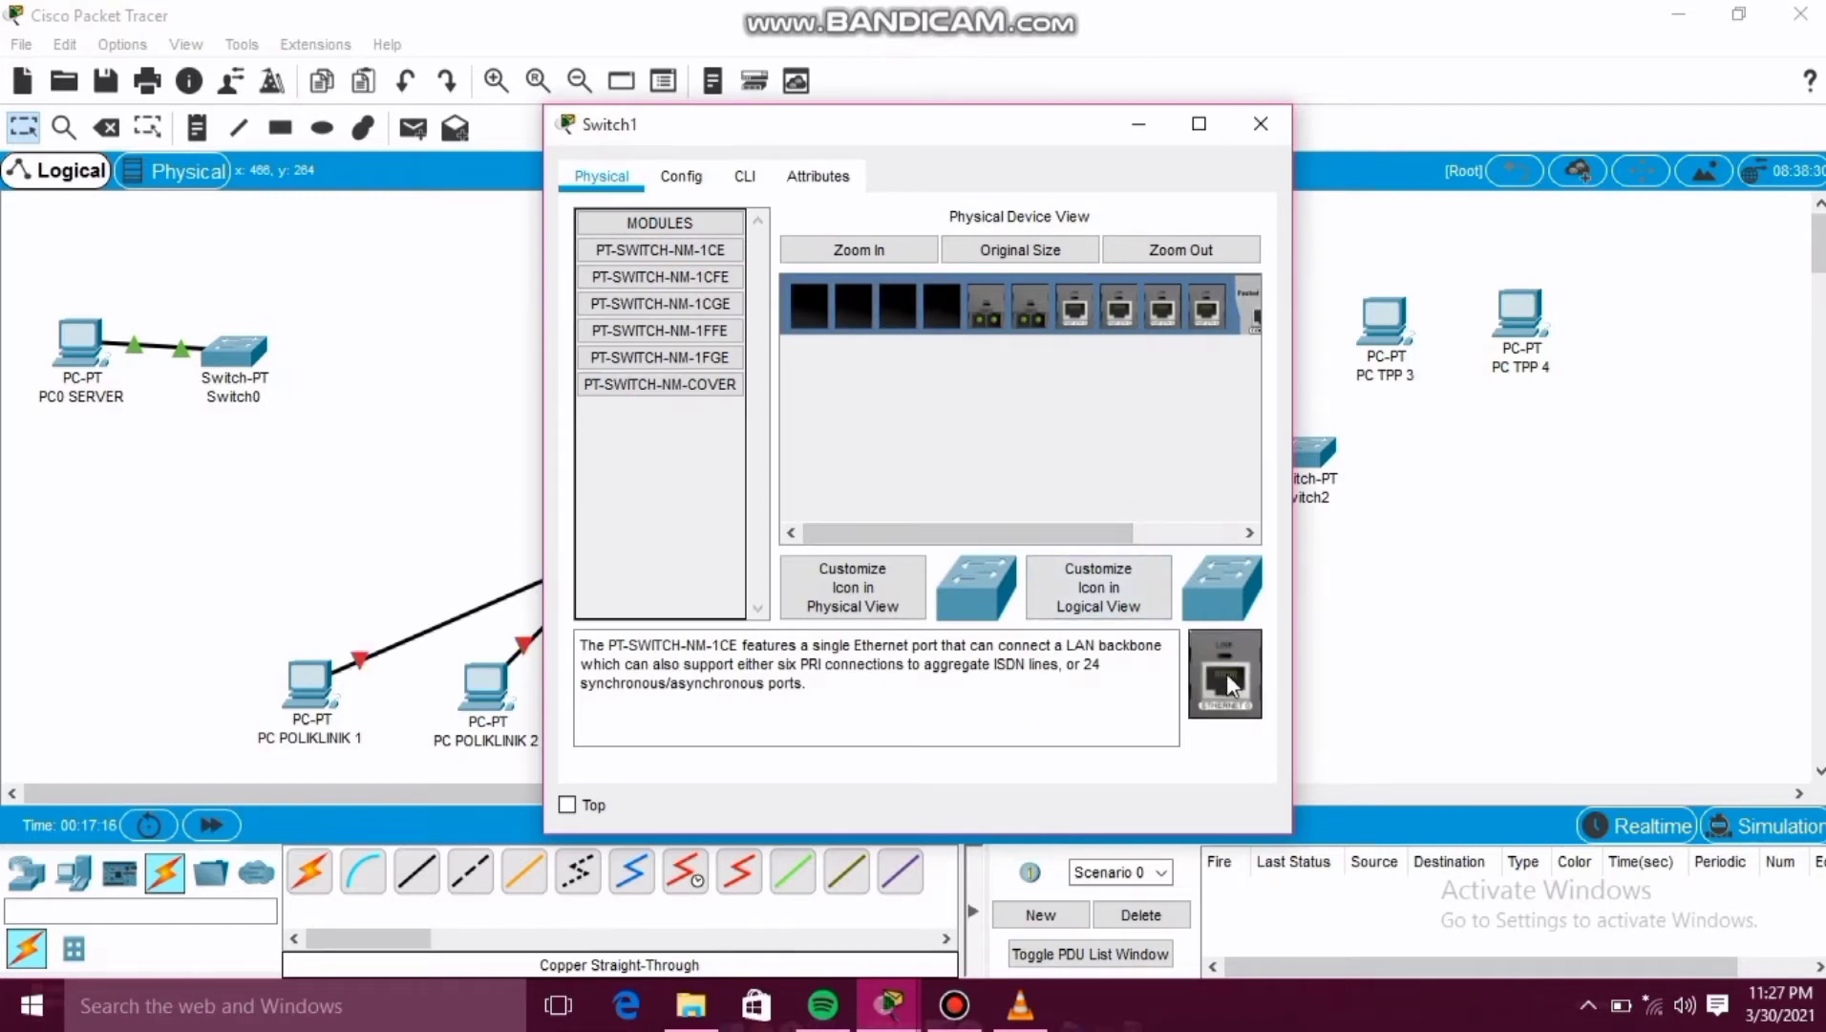
{"action": "left_click_drag", "start_coordinate": [1216, 635], "coordinate": [945, 320]}
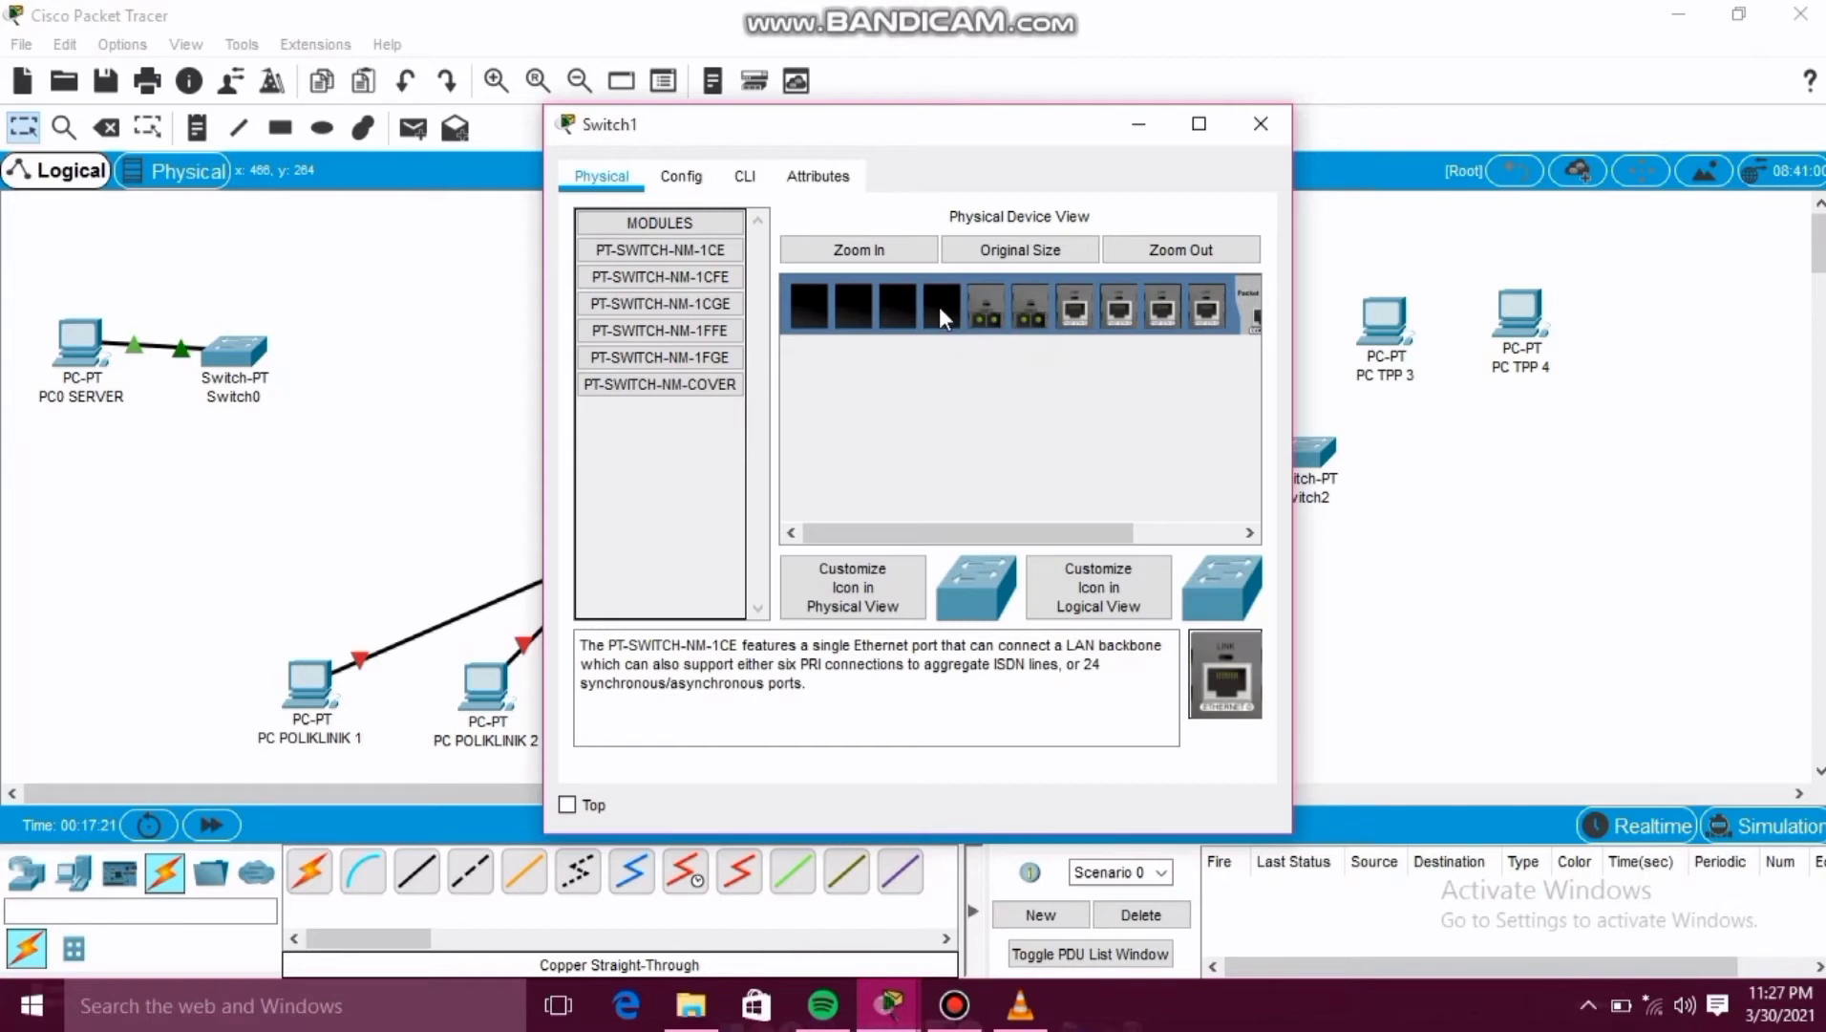
{"action": "left_click_drag", "start_coordinate": [939, 306], "coordinate": [939, 307]}
{"action": "left_click_drag", "start_coordinate": [1226, 674], "coordinate": [902, 311]}
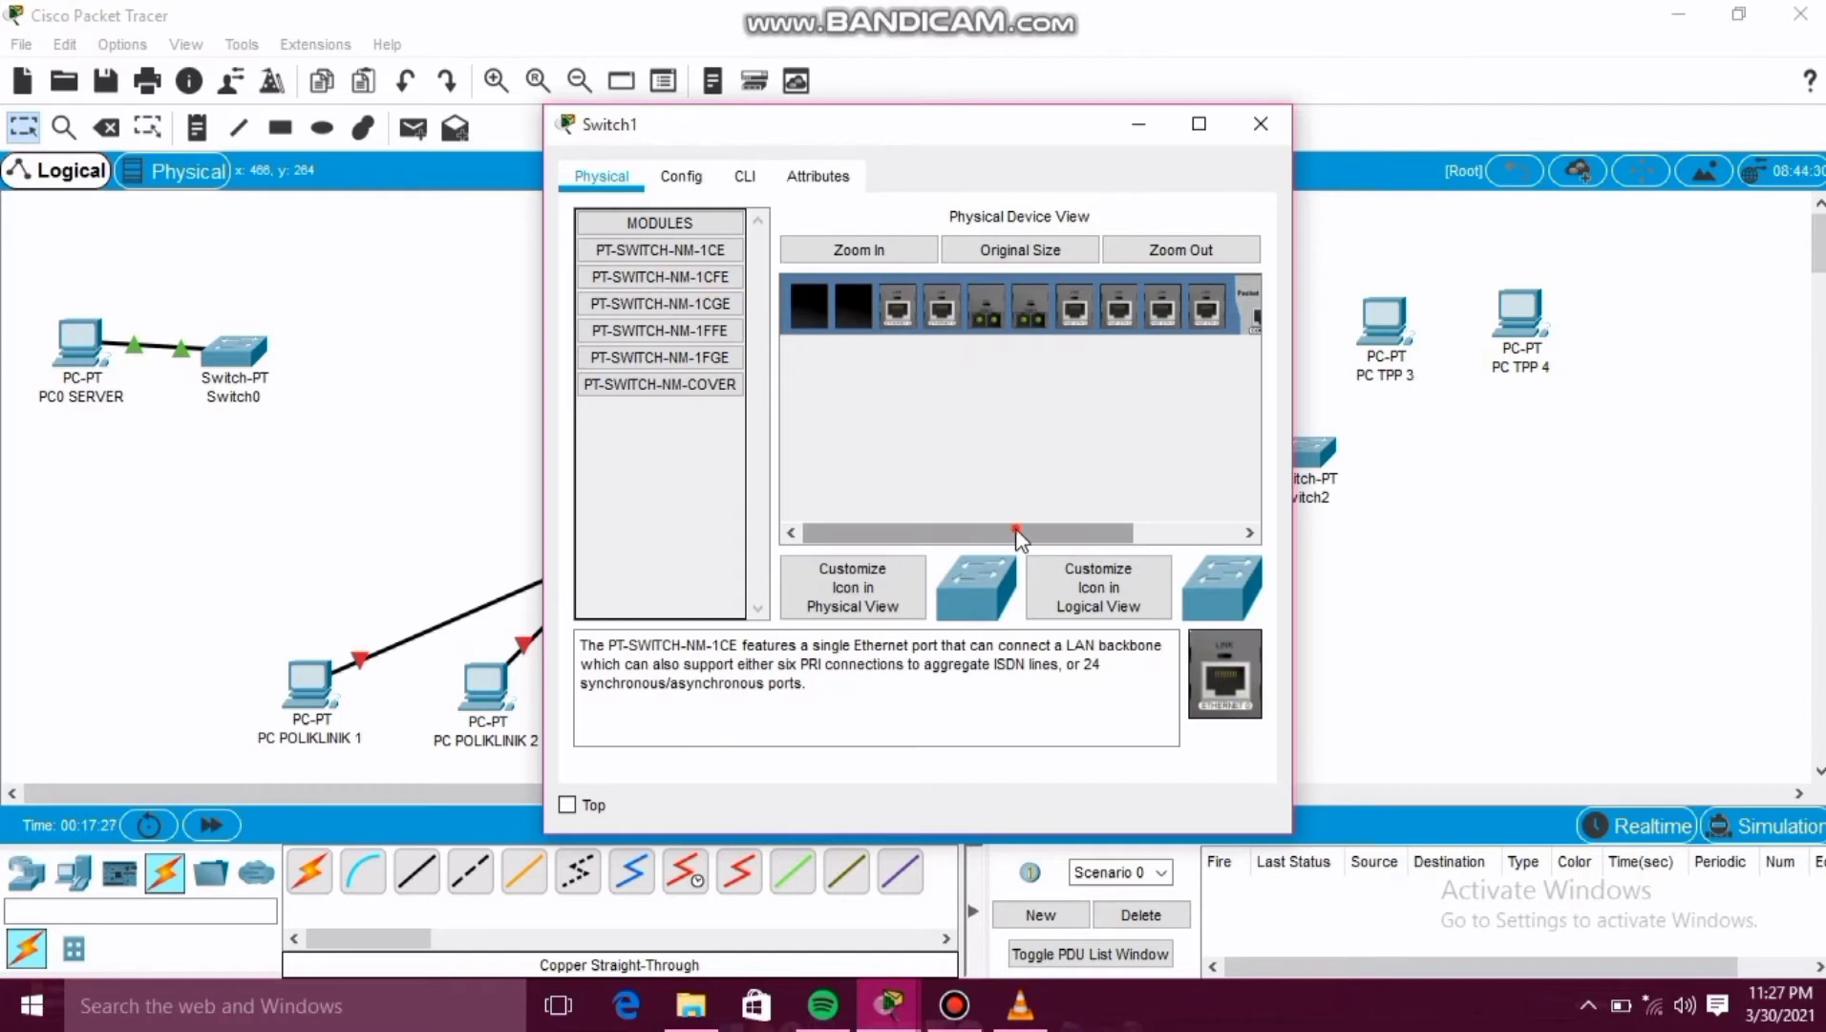
{"action": "left_click_drag", "start_coordinate": [1018, 538], "coordinate": [1120, 540]}
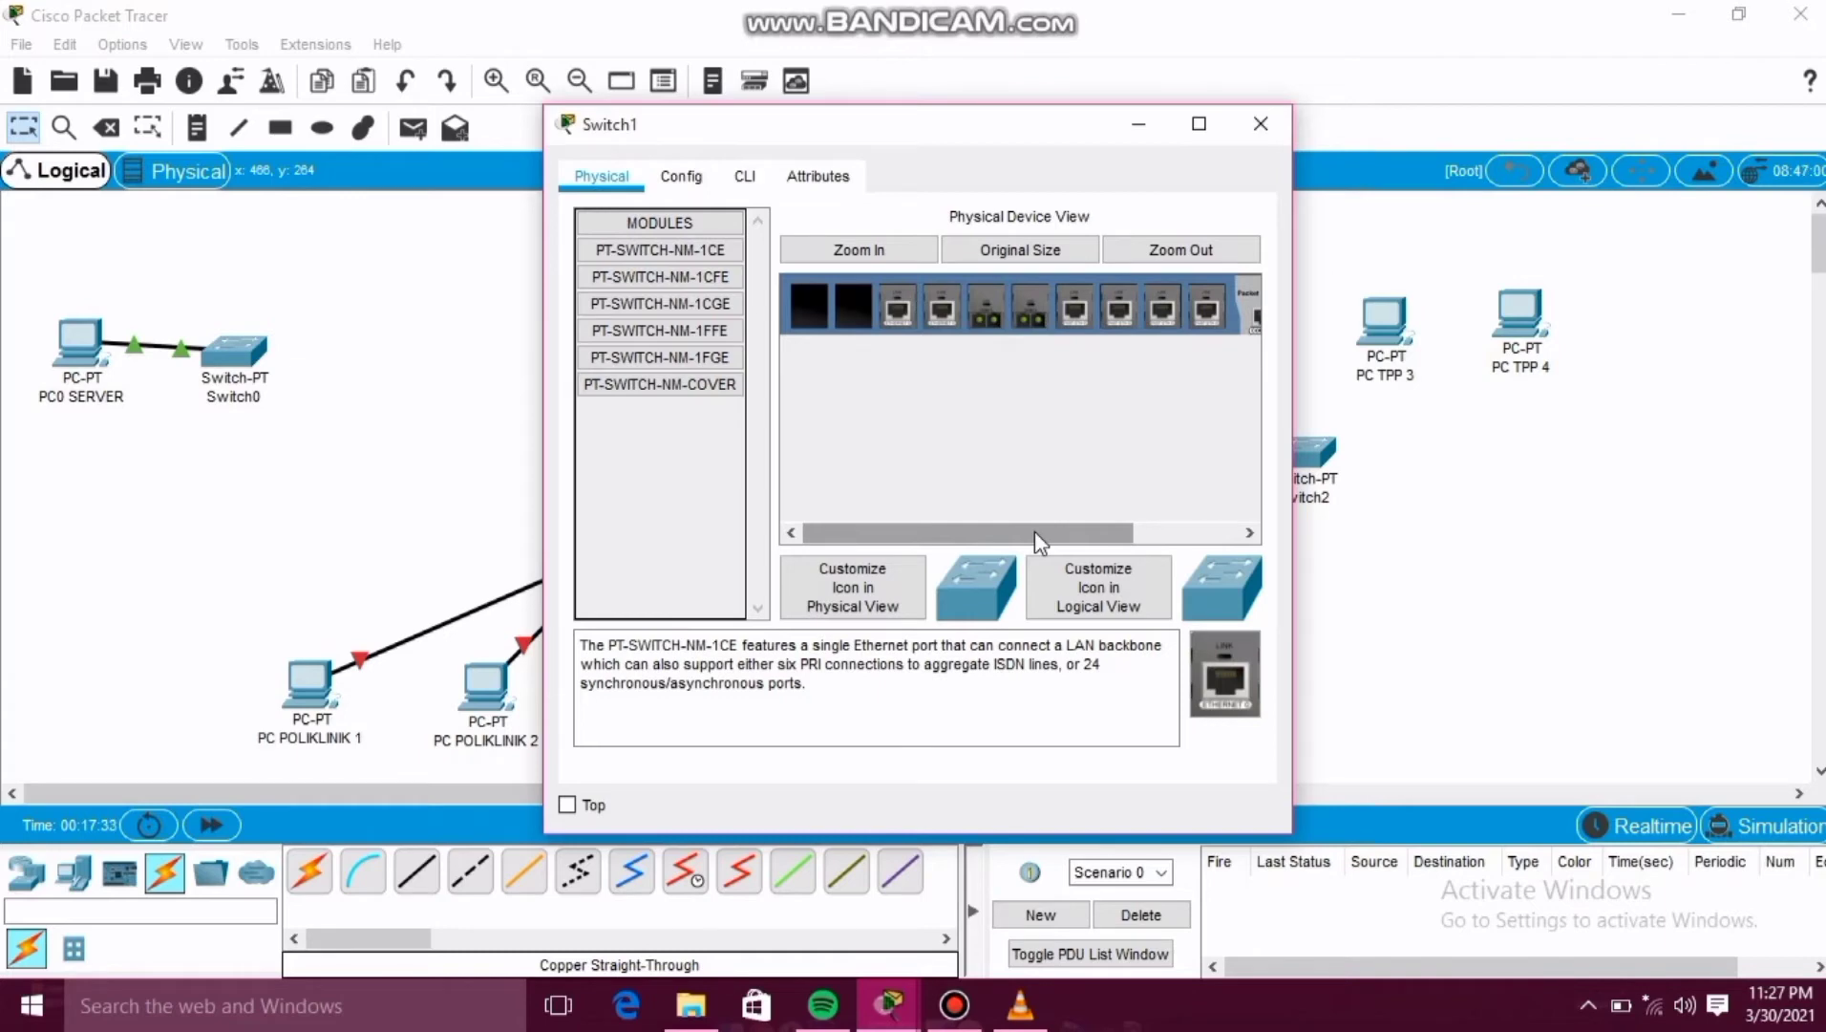
{"action": "left_click_drag", "start_coordinate": [1099, 537], "coordinate": [1194, 531]}
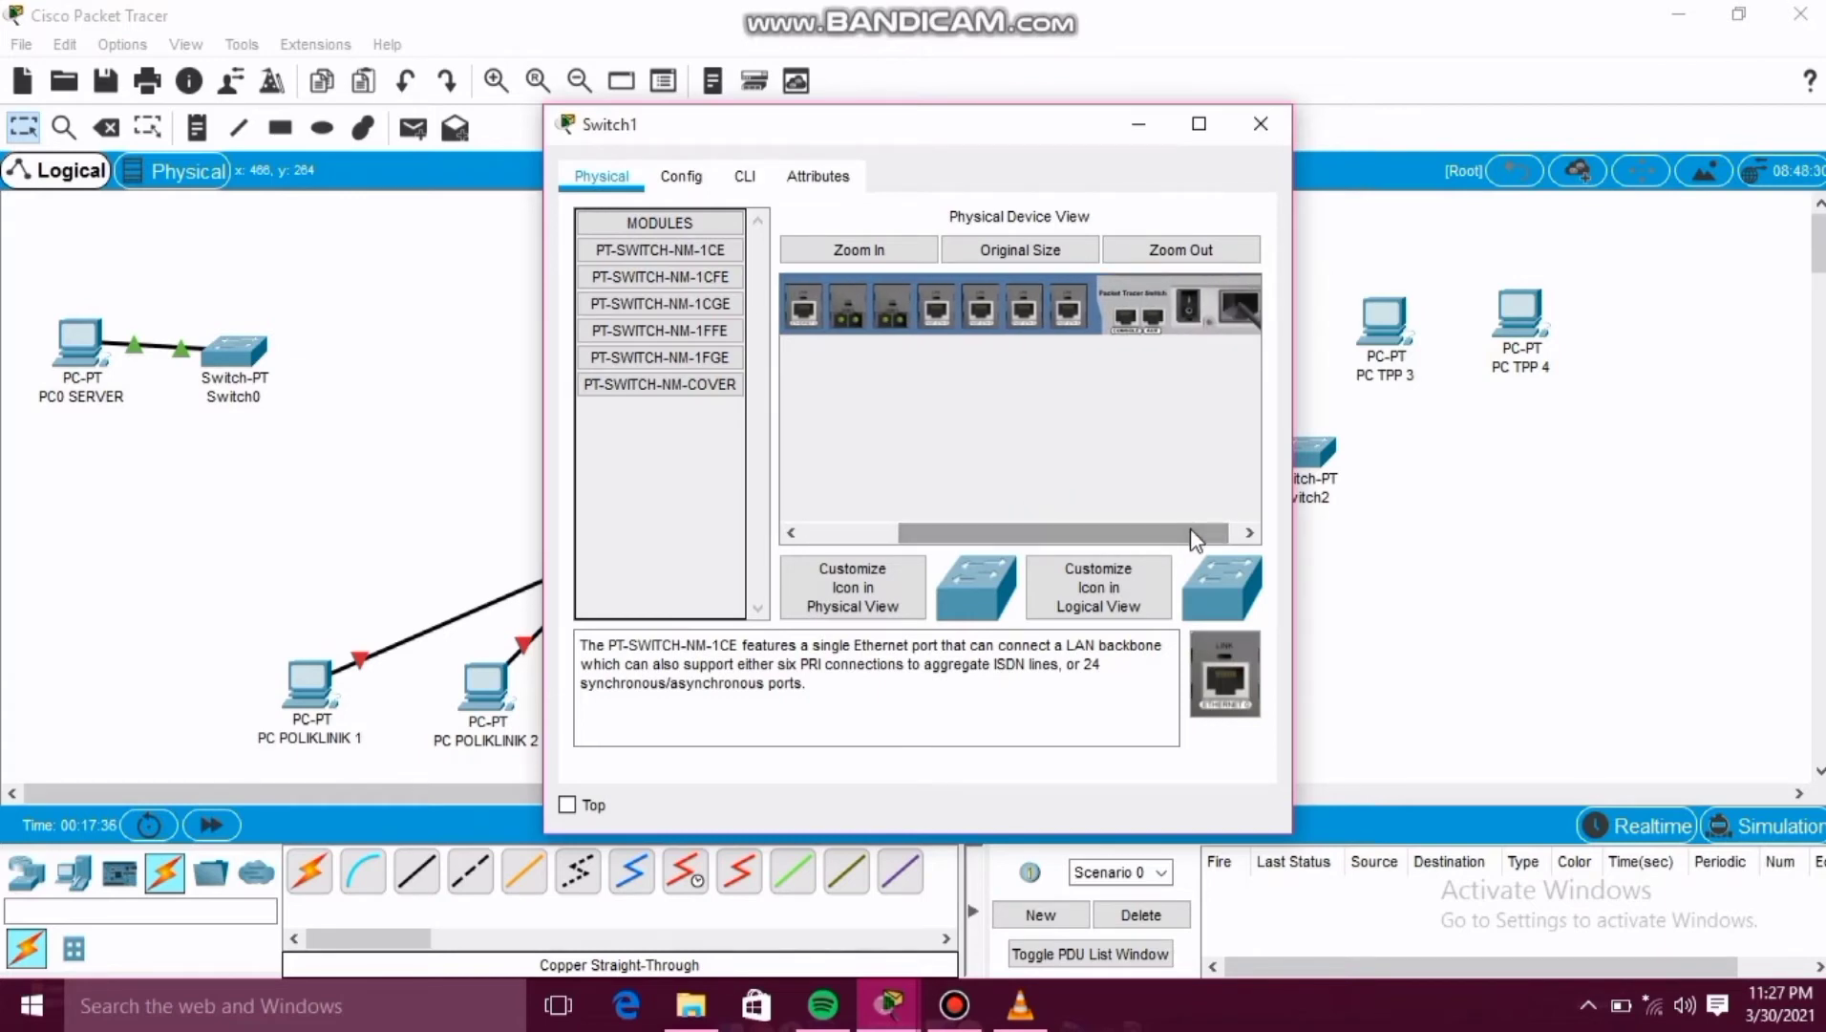
{"action": "left_click", "coordinate": [1188, 309]}
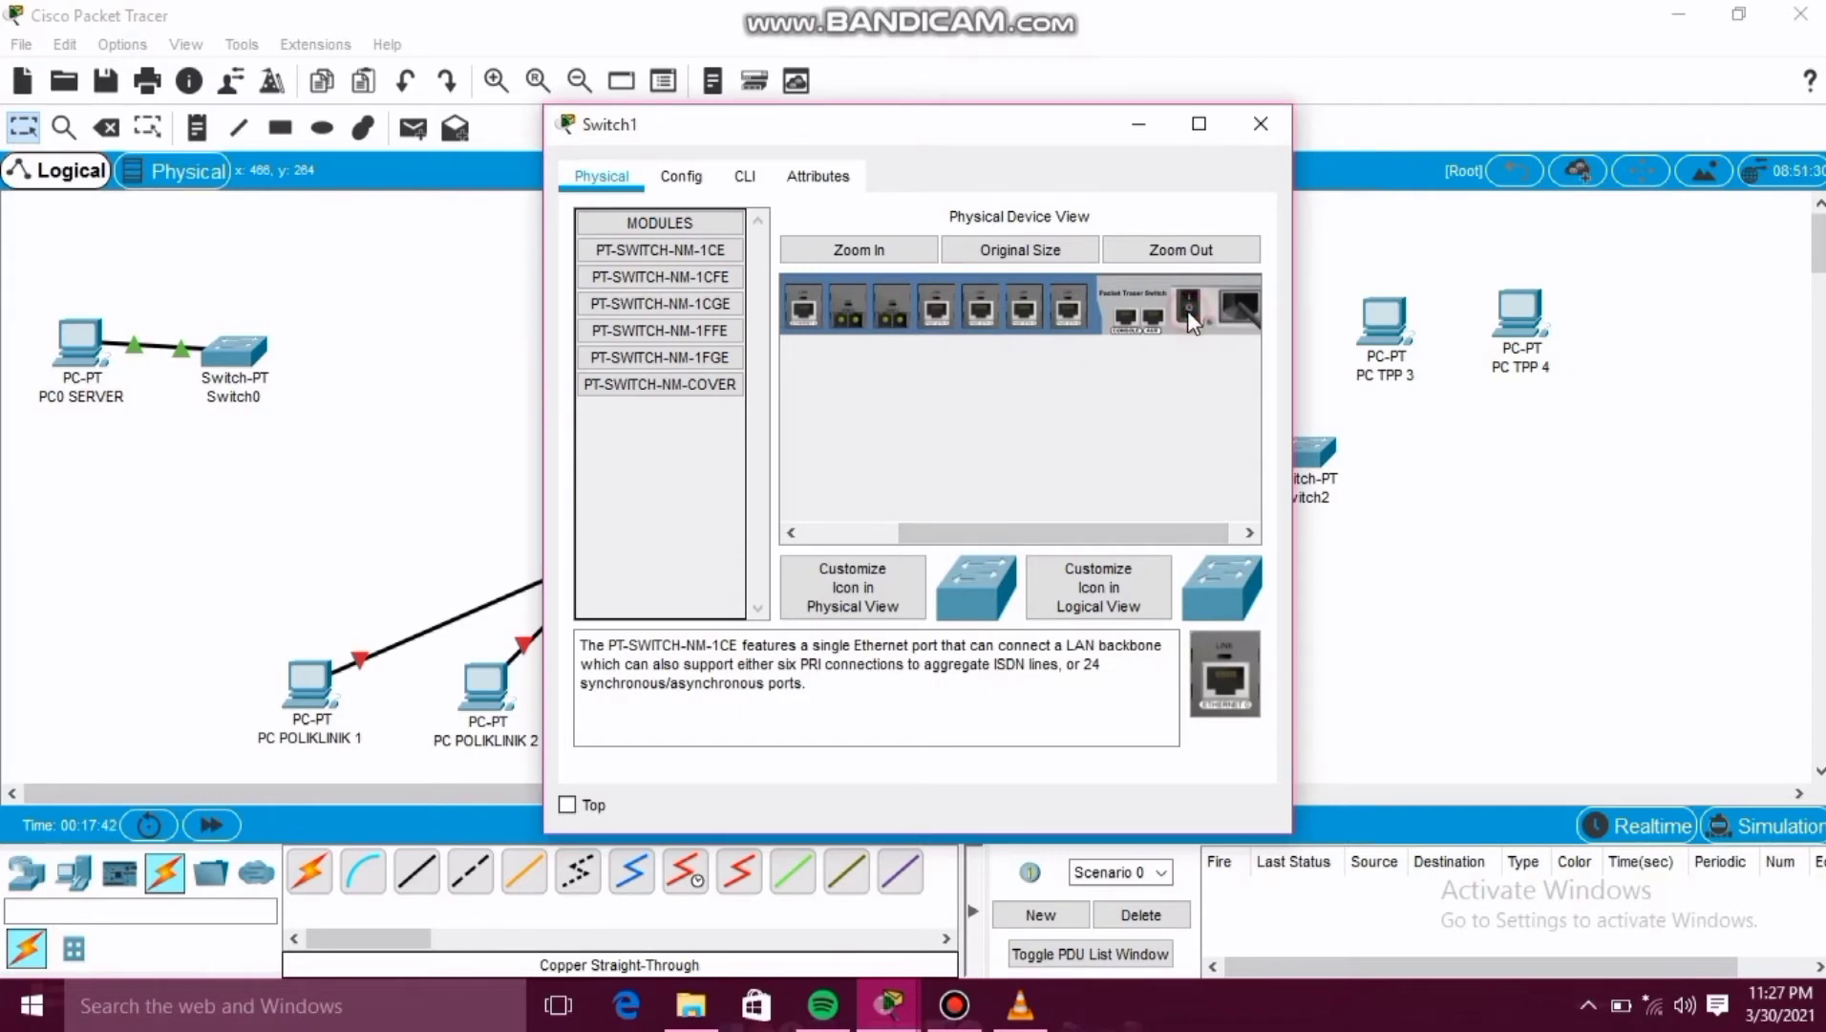
{"action": "left_click", "coordinate": [1257, 134]}
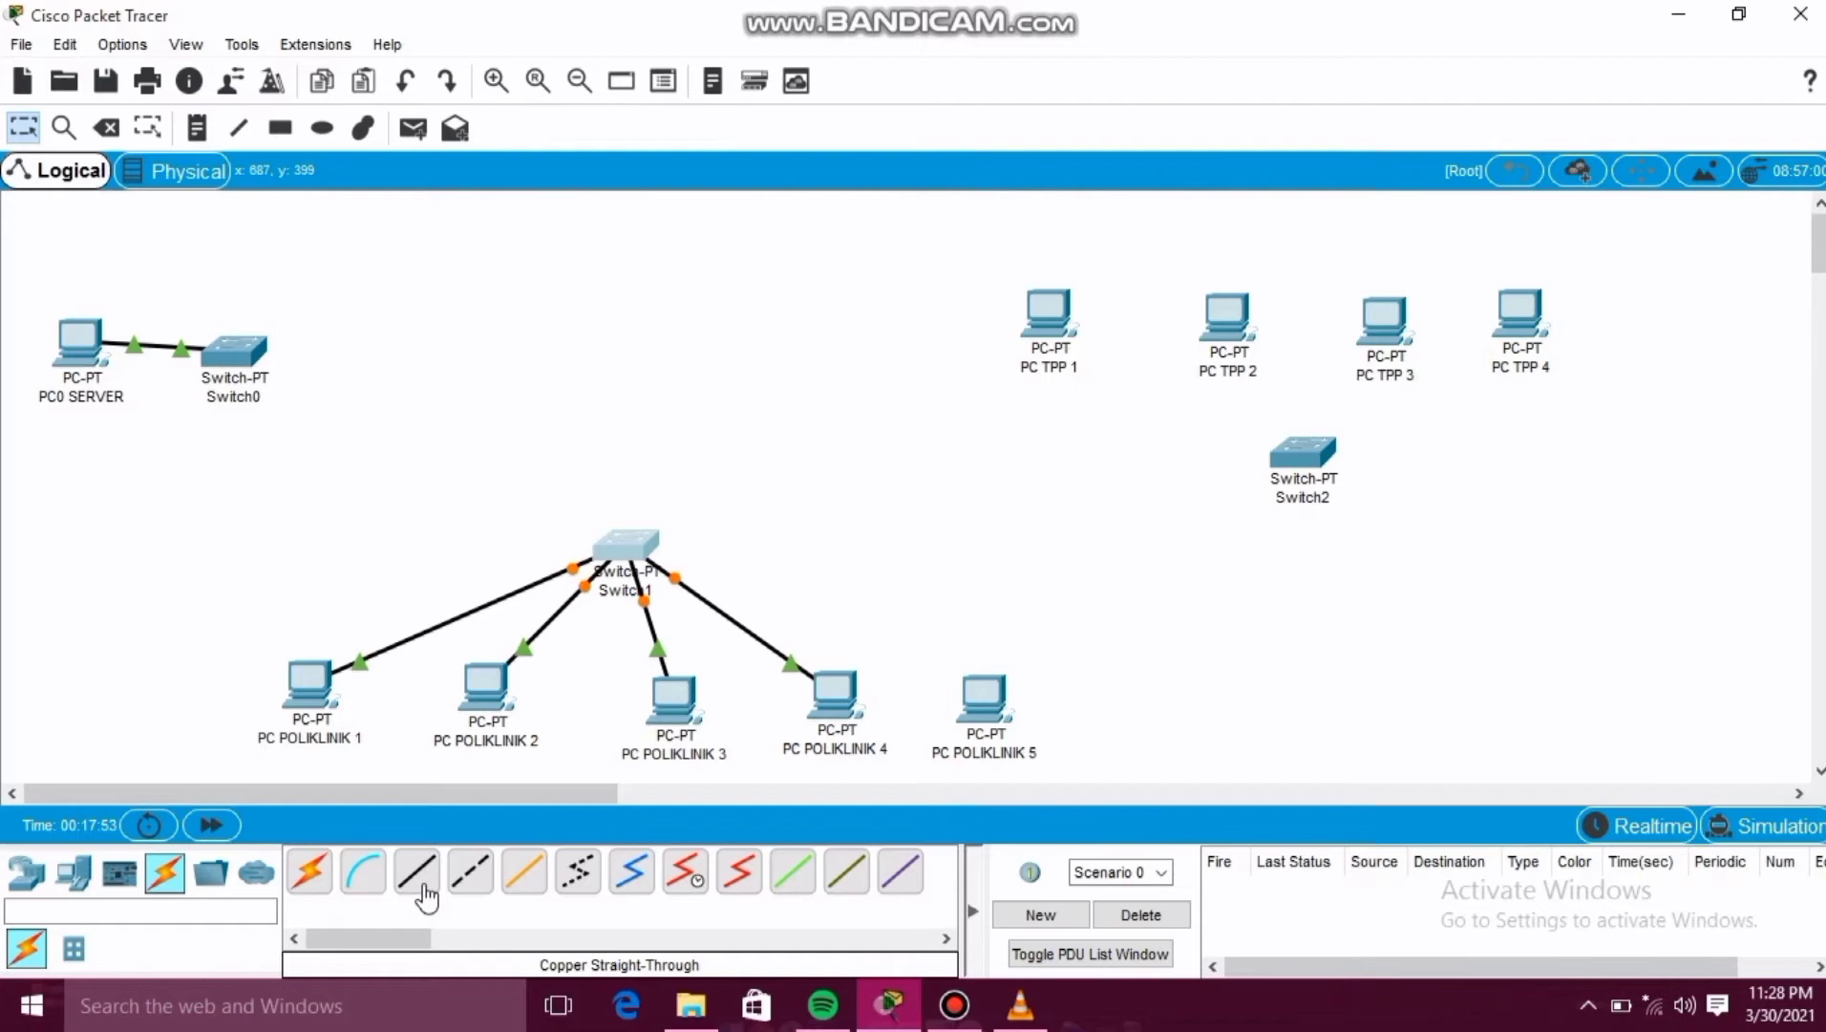
Connect PC POLIKLINIK 5's FastEthernet0 to Switch1's Ethernet6/1 with a copper straight-through cable.
{"action": "left_click", "coordinate": [423, 887]}
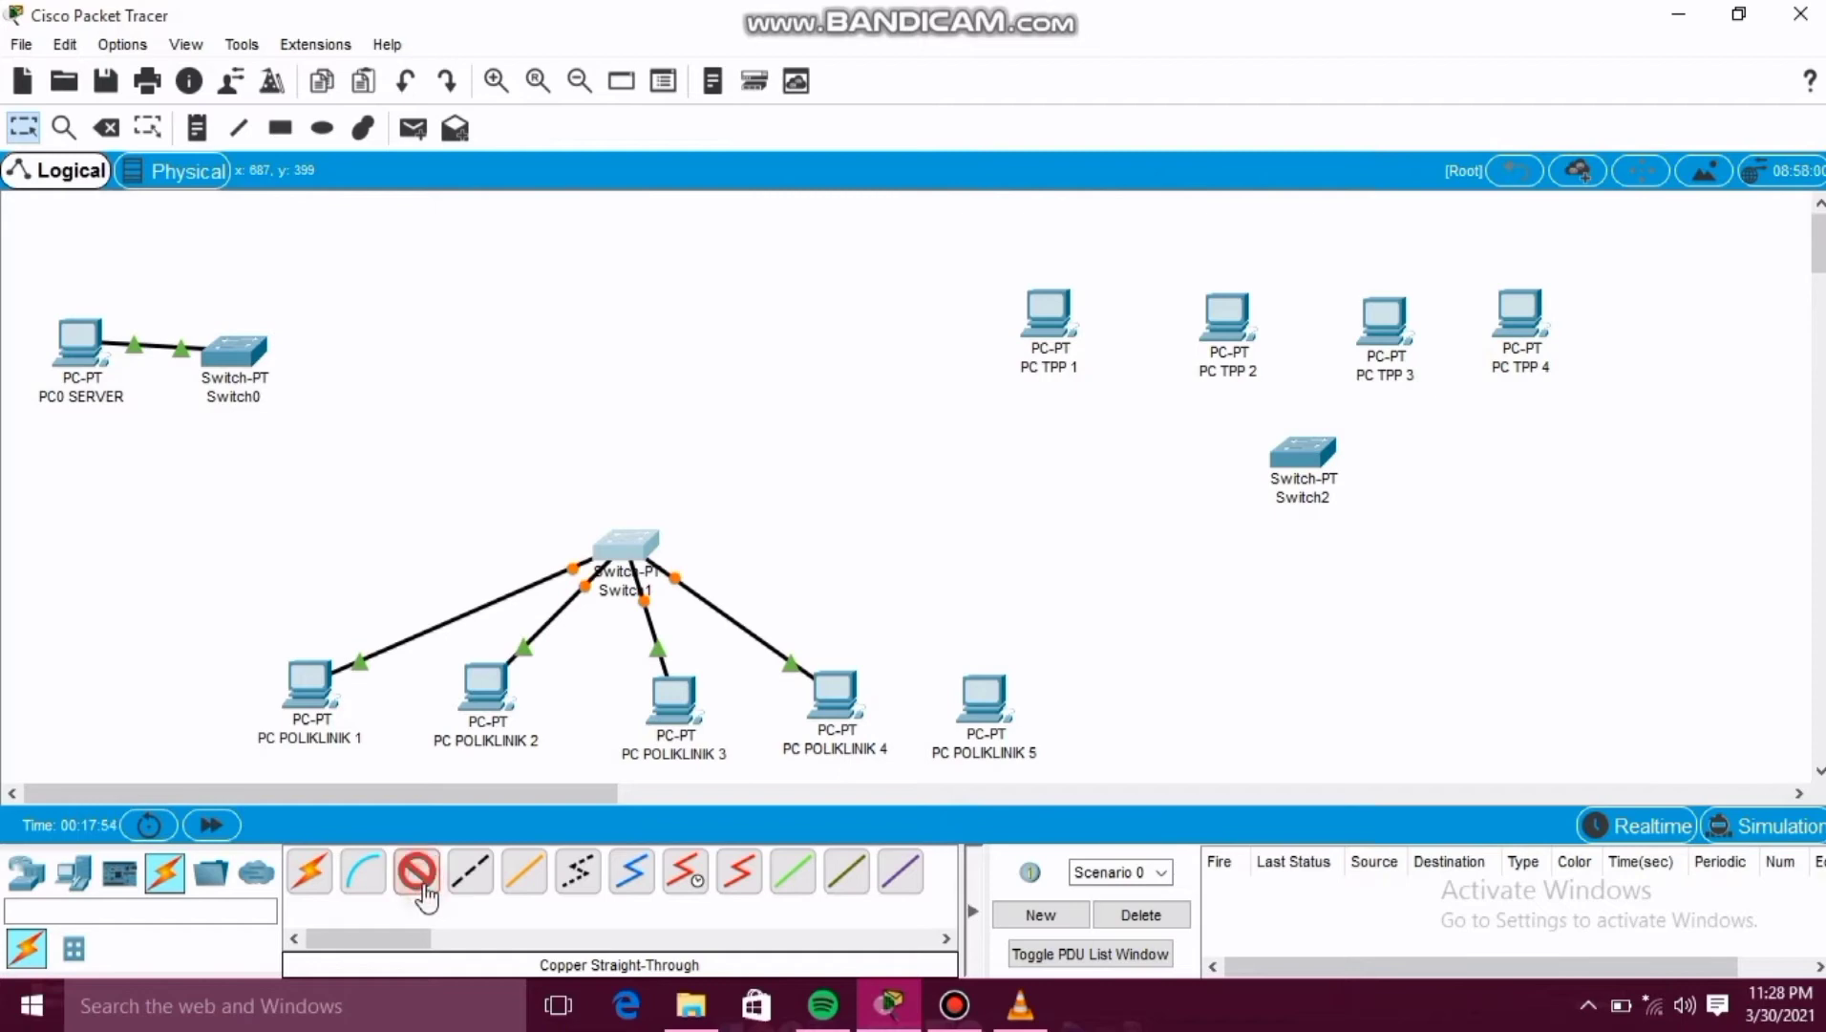
{"action": "left_click", "coordinate": [970, 683]}
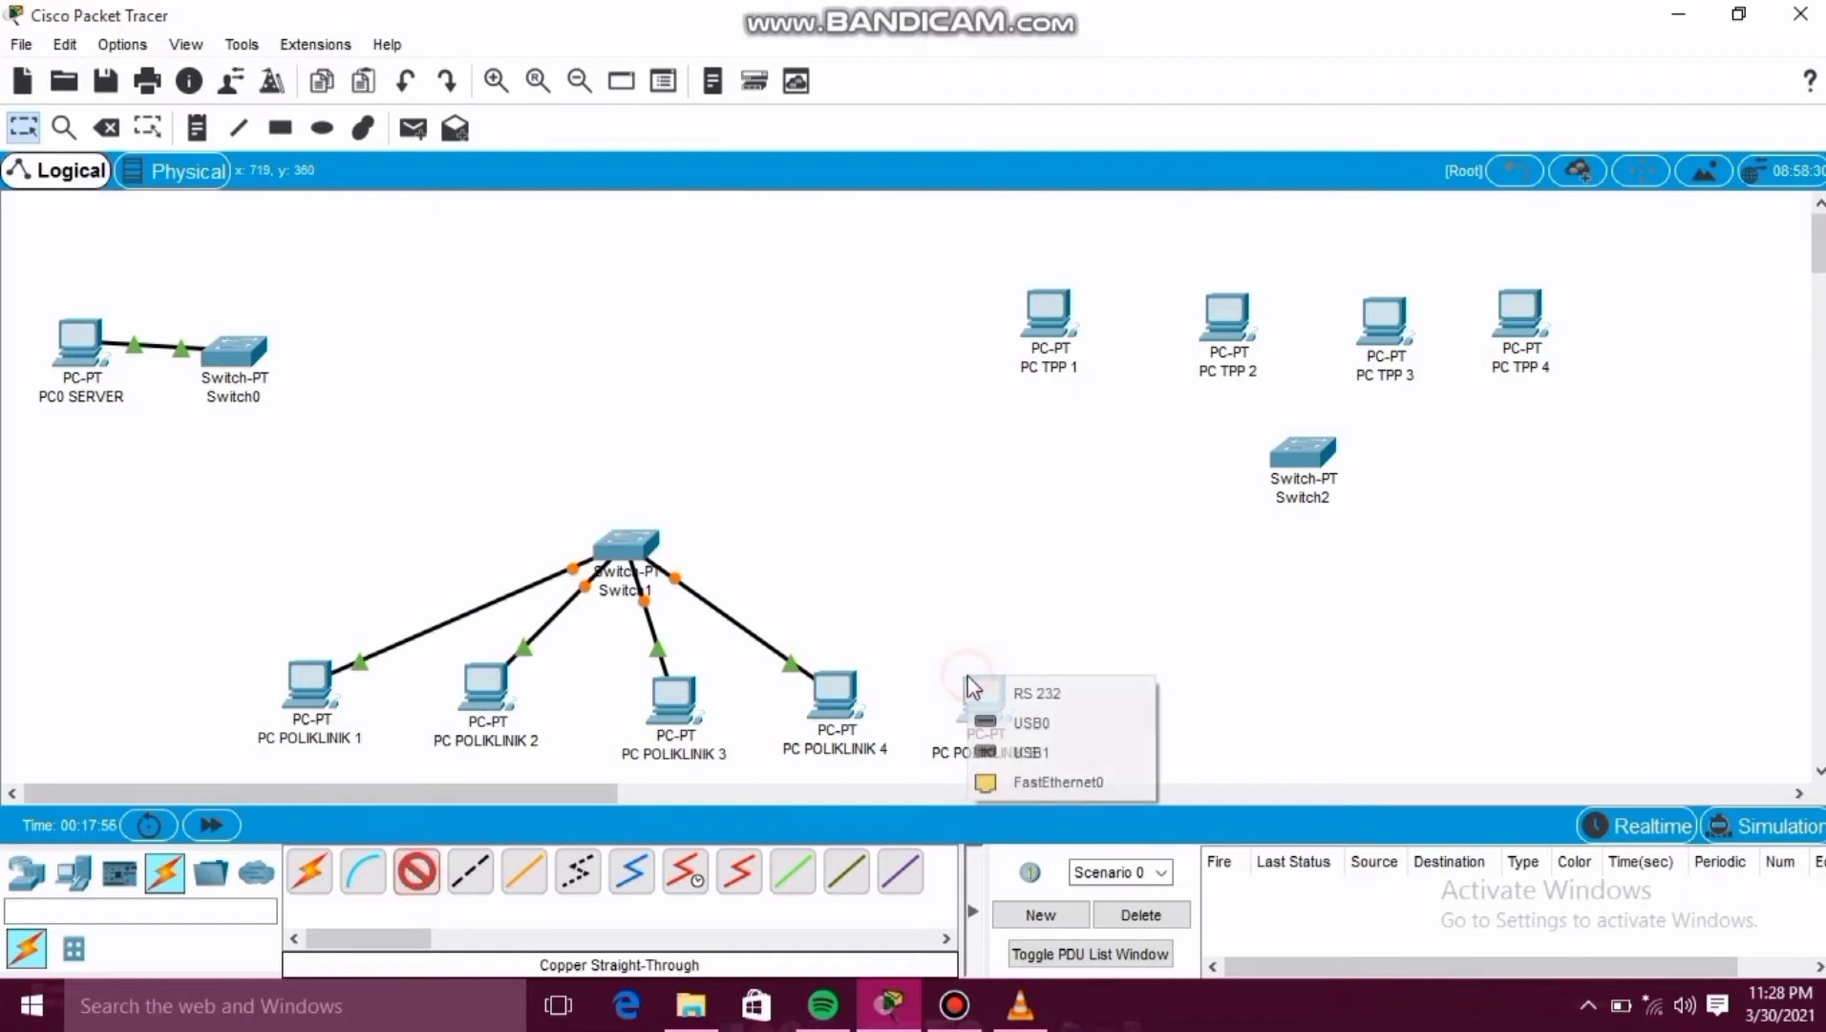
{"action": "left_click", "coordinate": [1025, 780]}
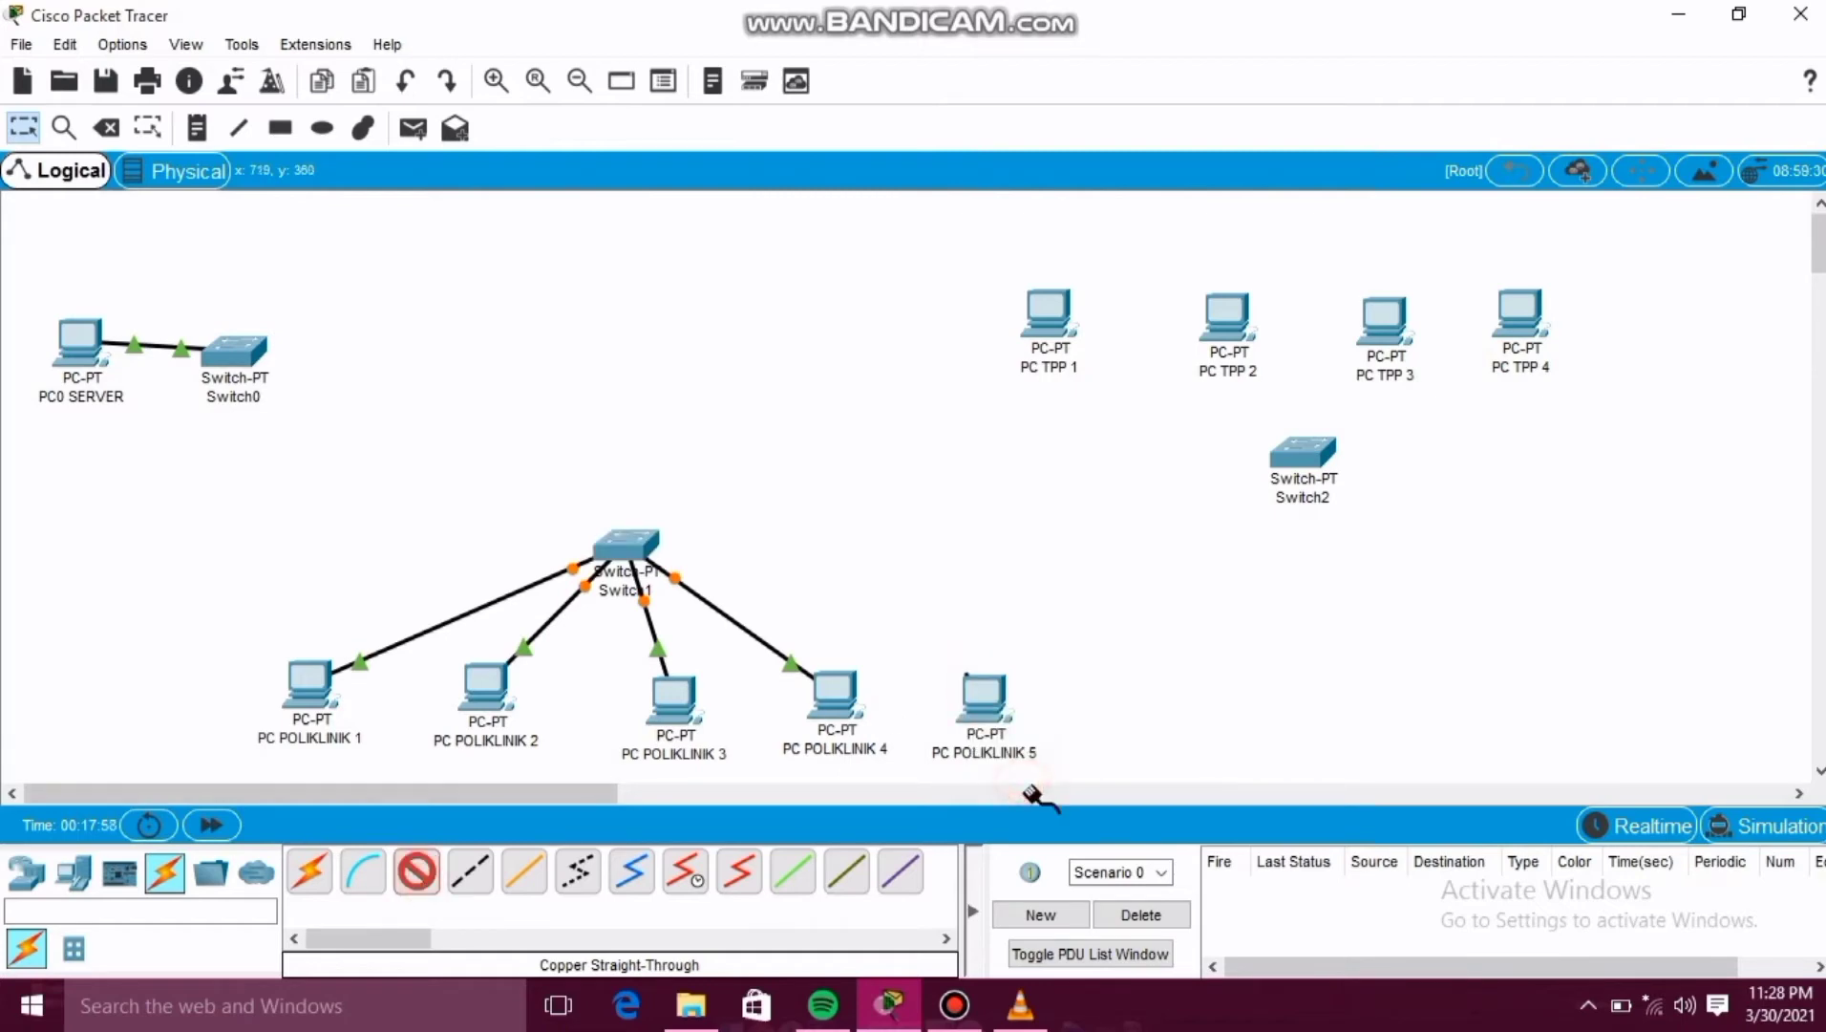
{"action": "left_click", "coordinate": [642, 543]}
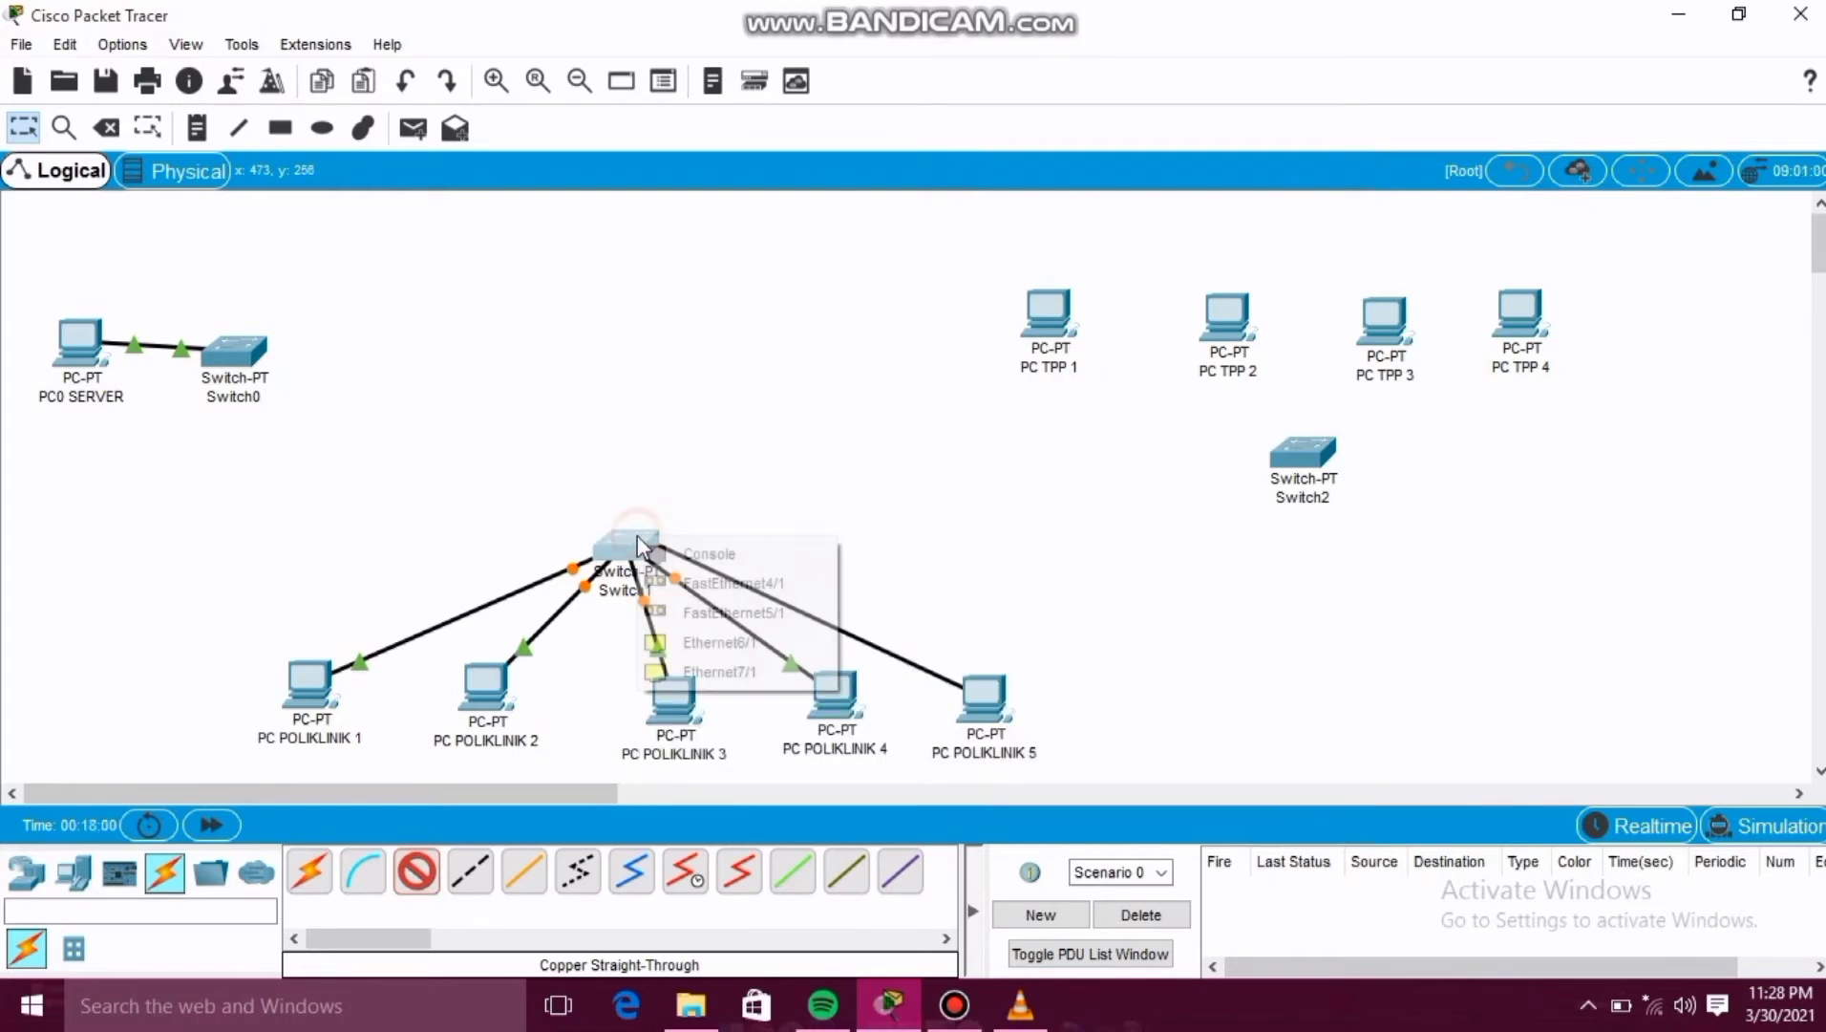
{"action": "left_click", "coordinate": [717, 643]}
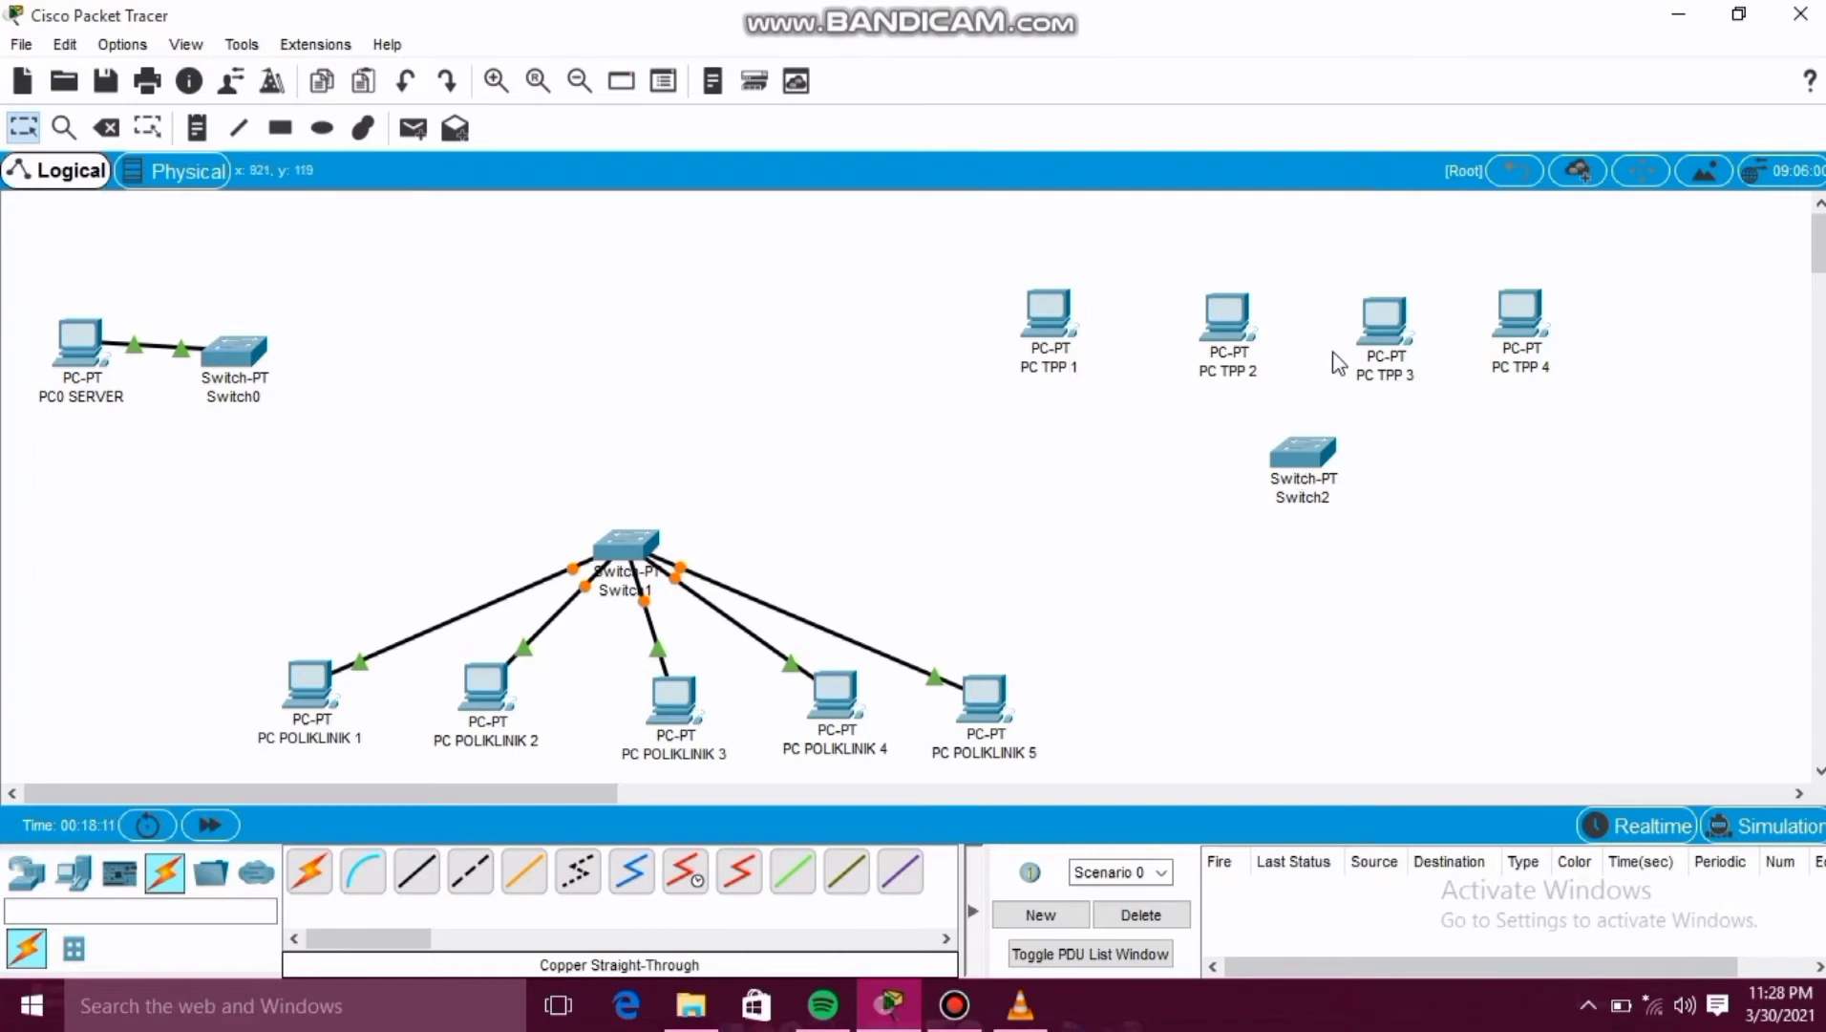
Connect Switch2's FastEthernet0/1 to PC TPP 1's FastEthernet0 with a copper straight-through cable.
{"action": "left_click", "coordinate": [410, 884]}
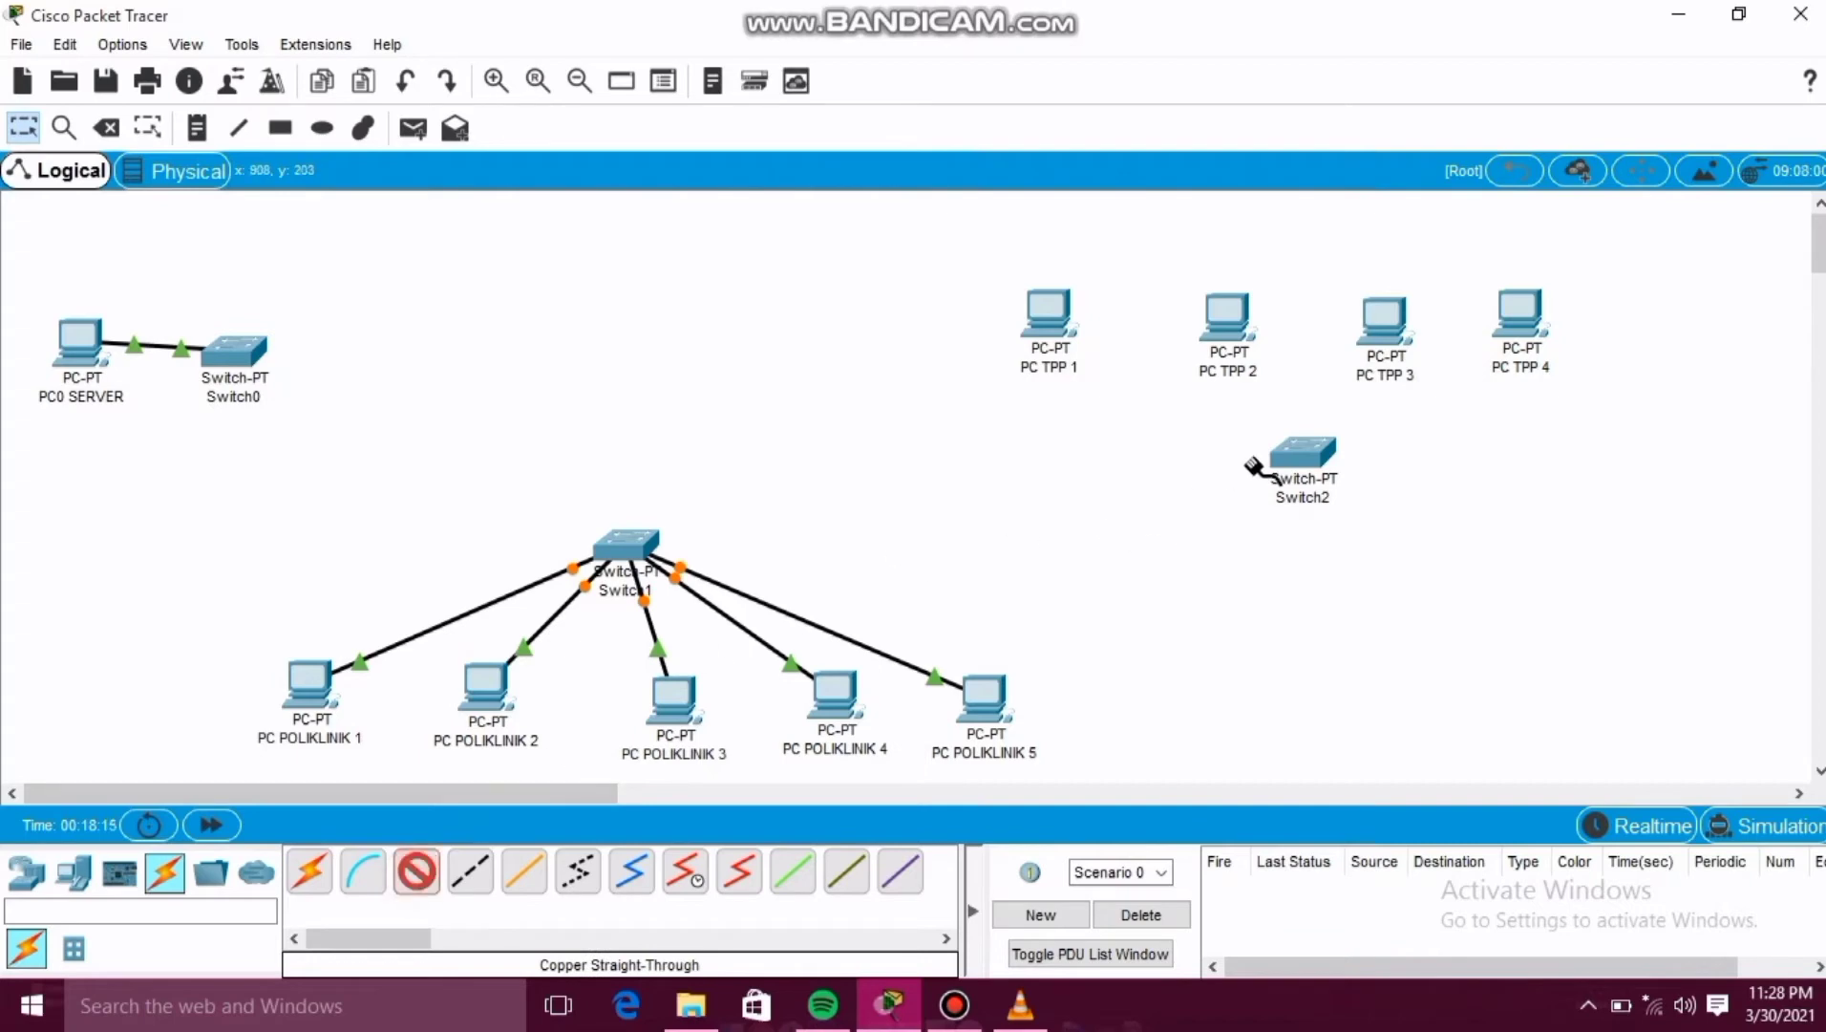
{"action": "left_click", "coordinate": [1288, 462]}
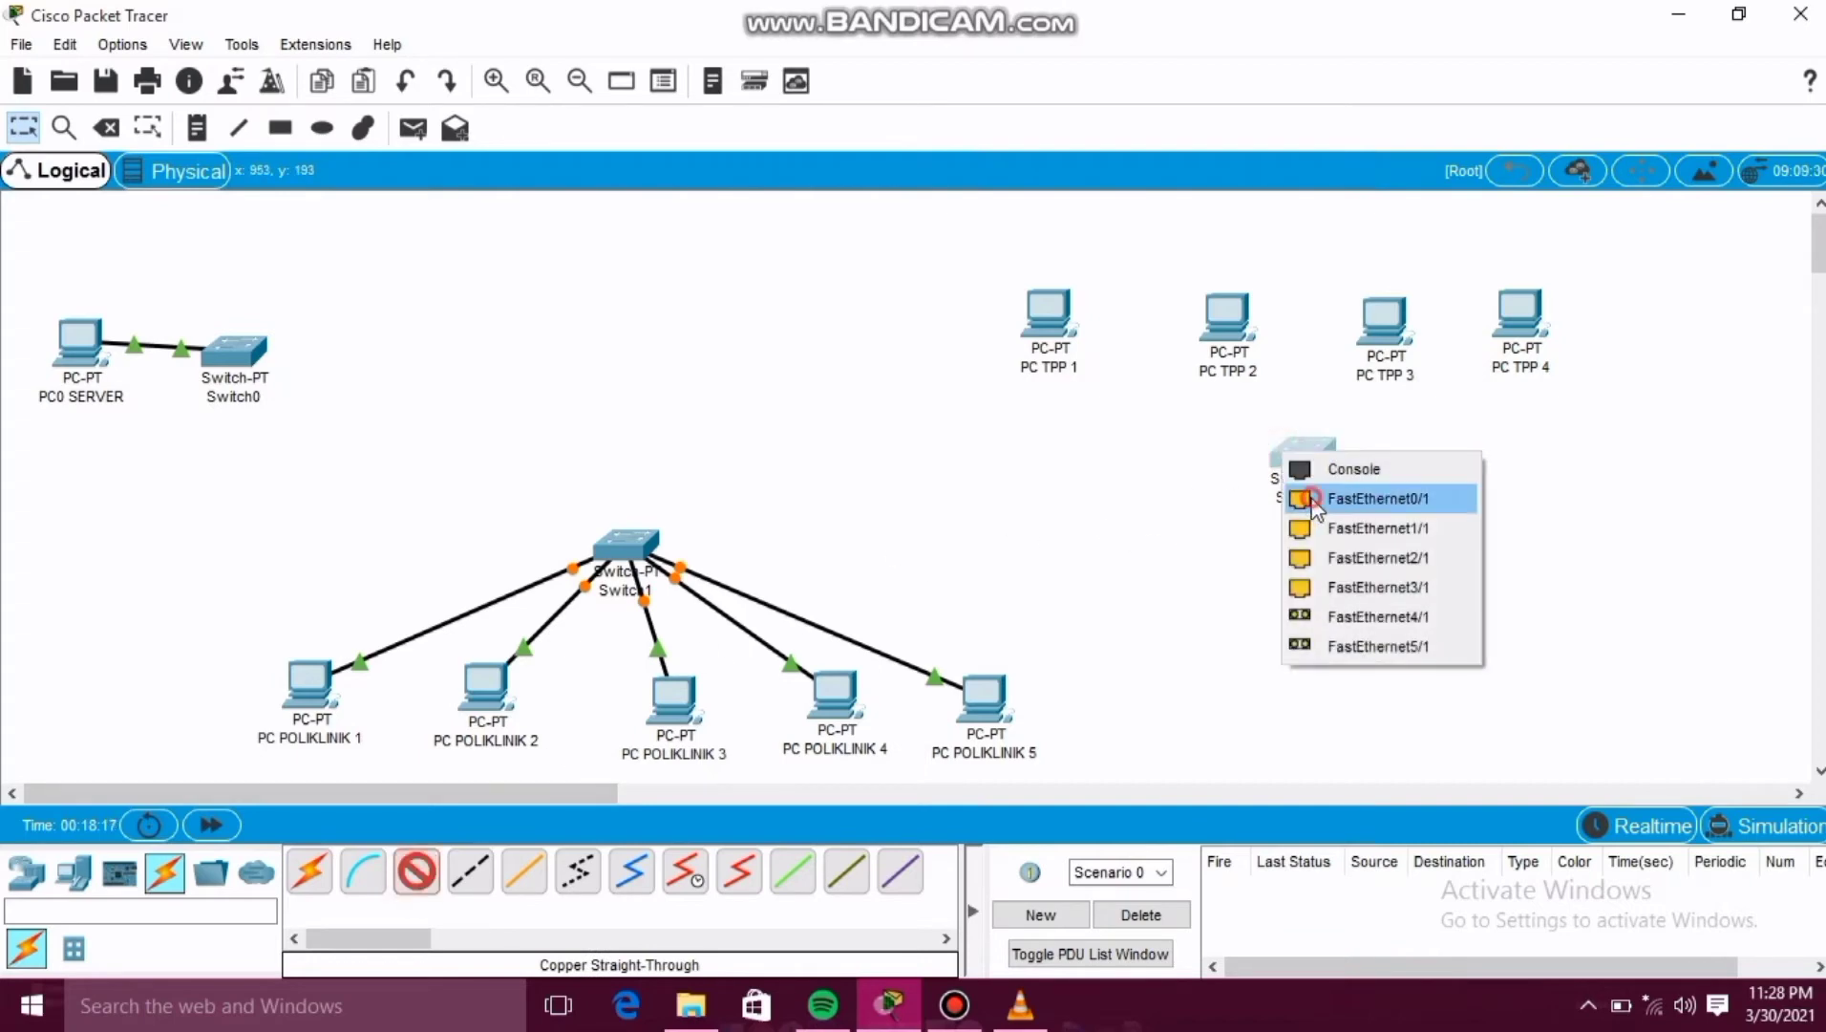
{"action": "left_click", "coordinate": [1323, 494]}
{"action": "left_click", "coordinate": [1050, 332]}
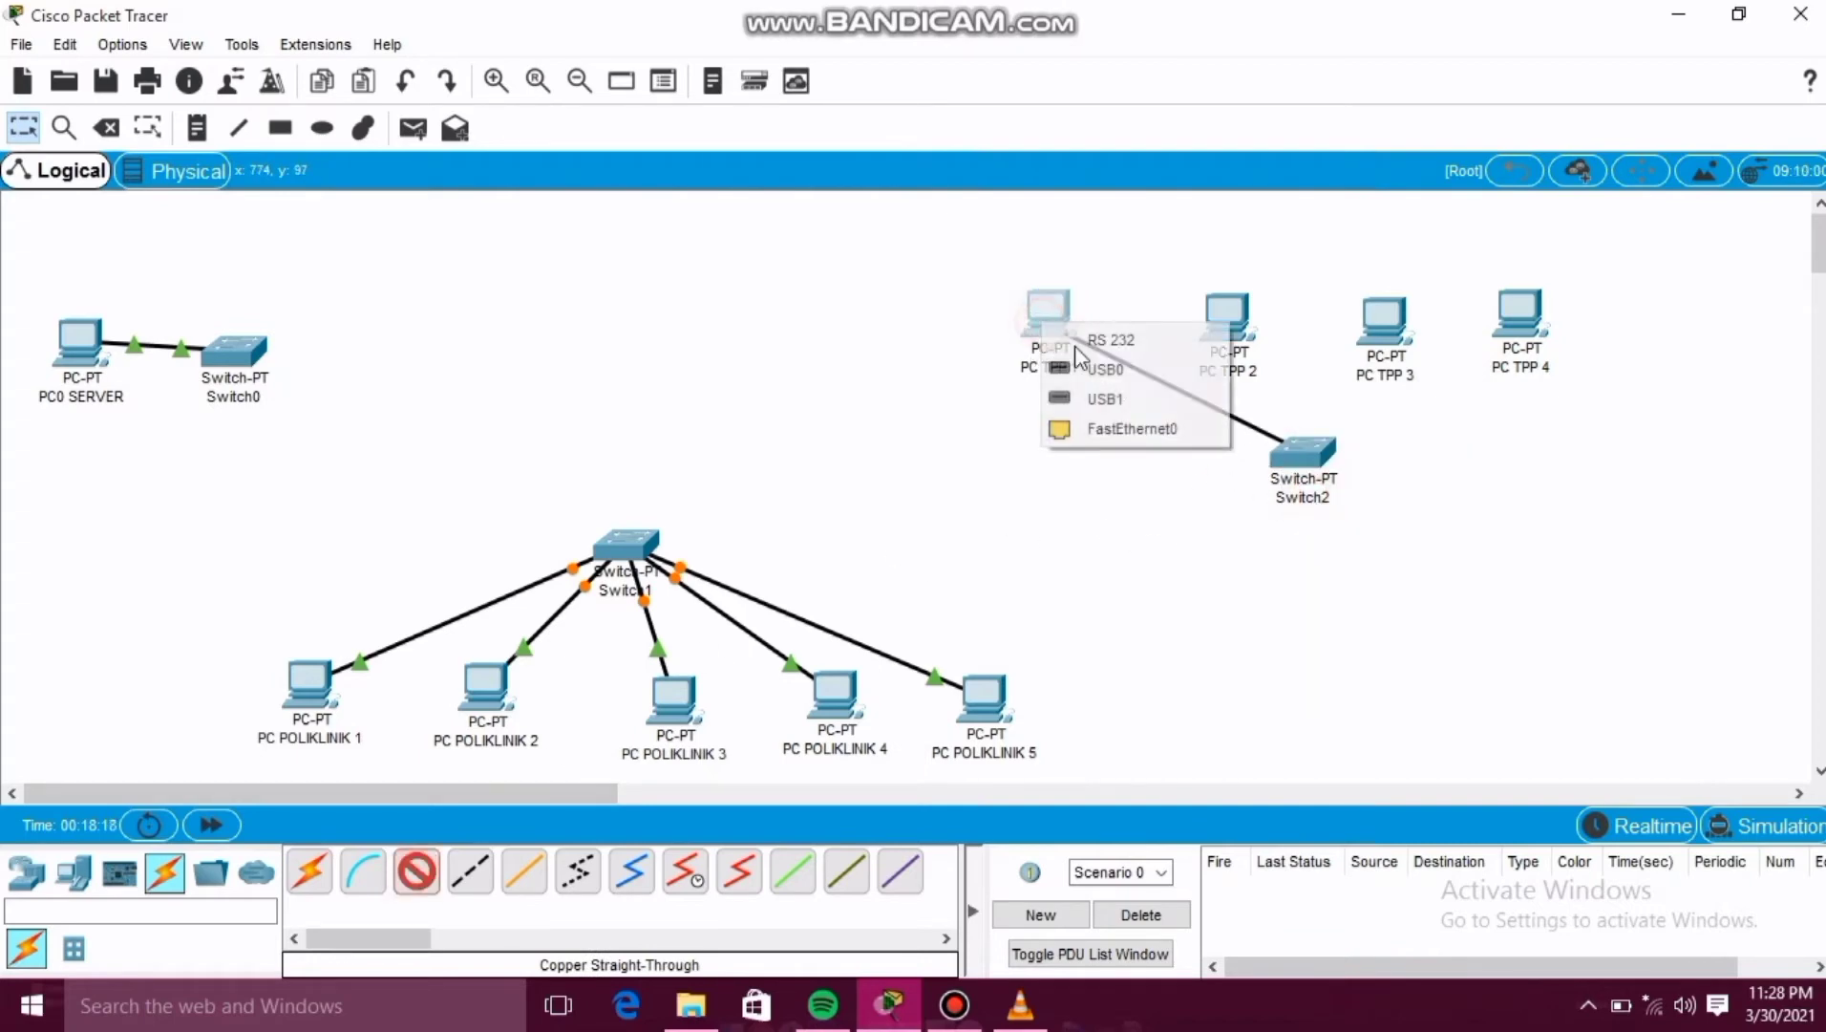
{"action": "left_click", "coordinate": [1120, 427]}
Connect Switch2's FastEthernet1/1 to PC TPP 2's FastEthernet0 with a copper straight-through cable.
{"action": "left_click", "coordinate": [416, 871]}
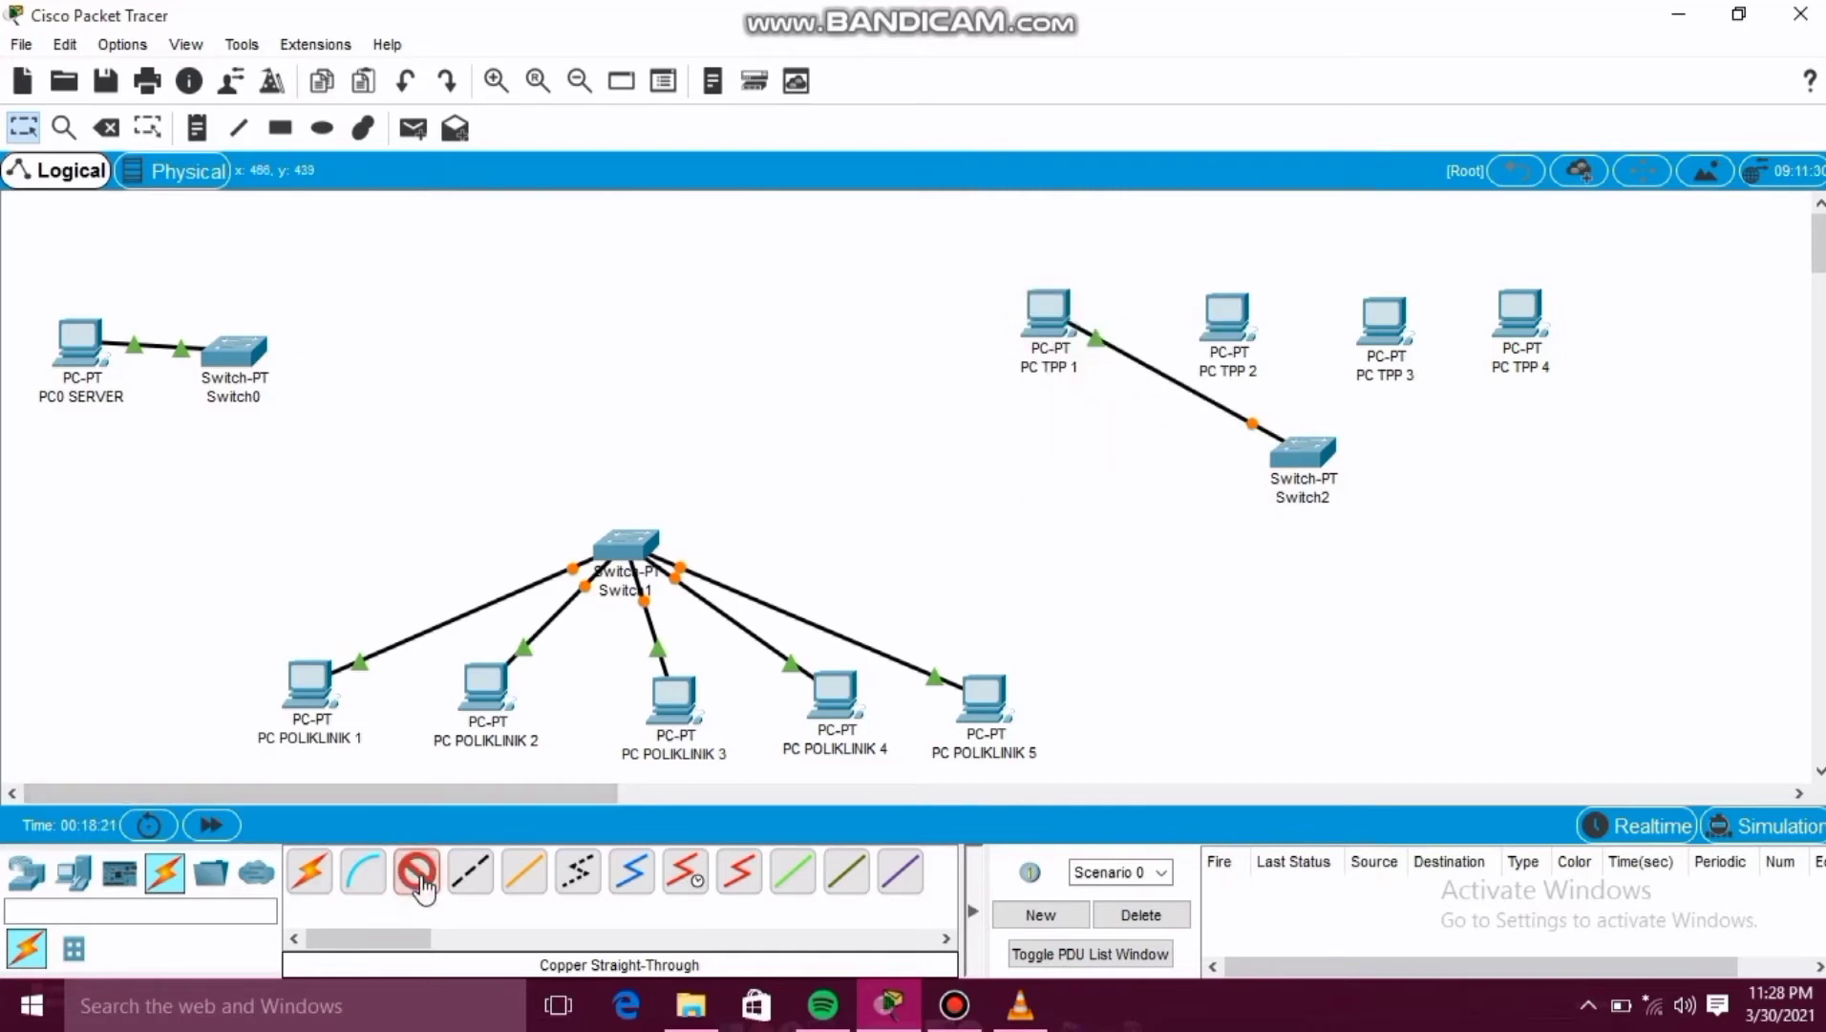
{"action": "left_click", "coordinate": [1292, 451]}
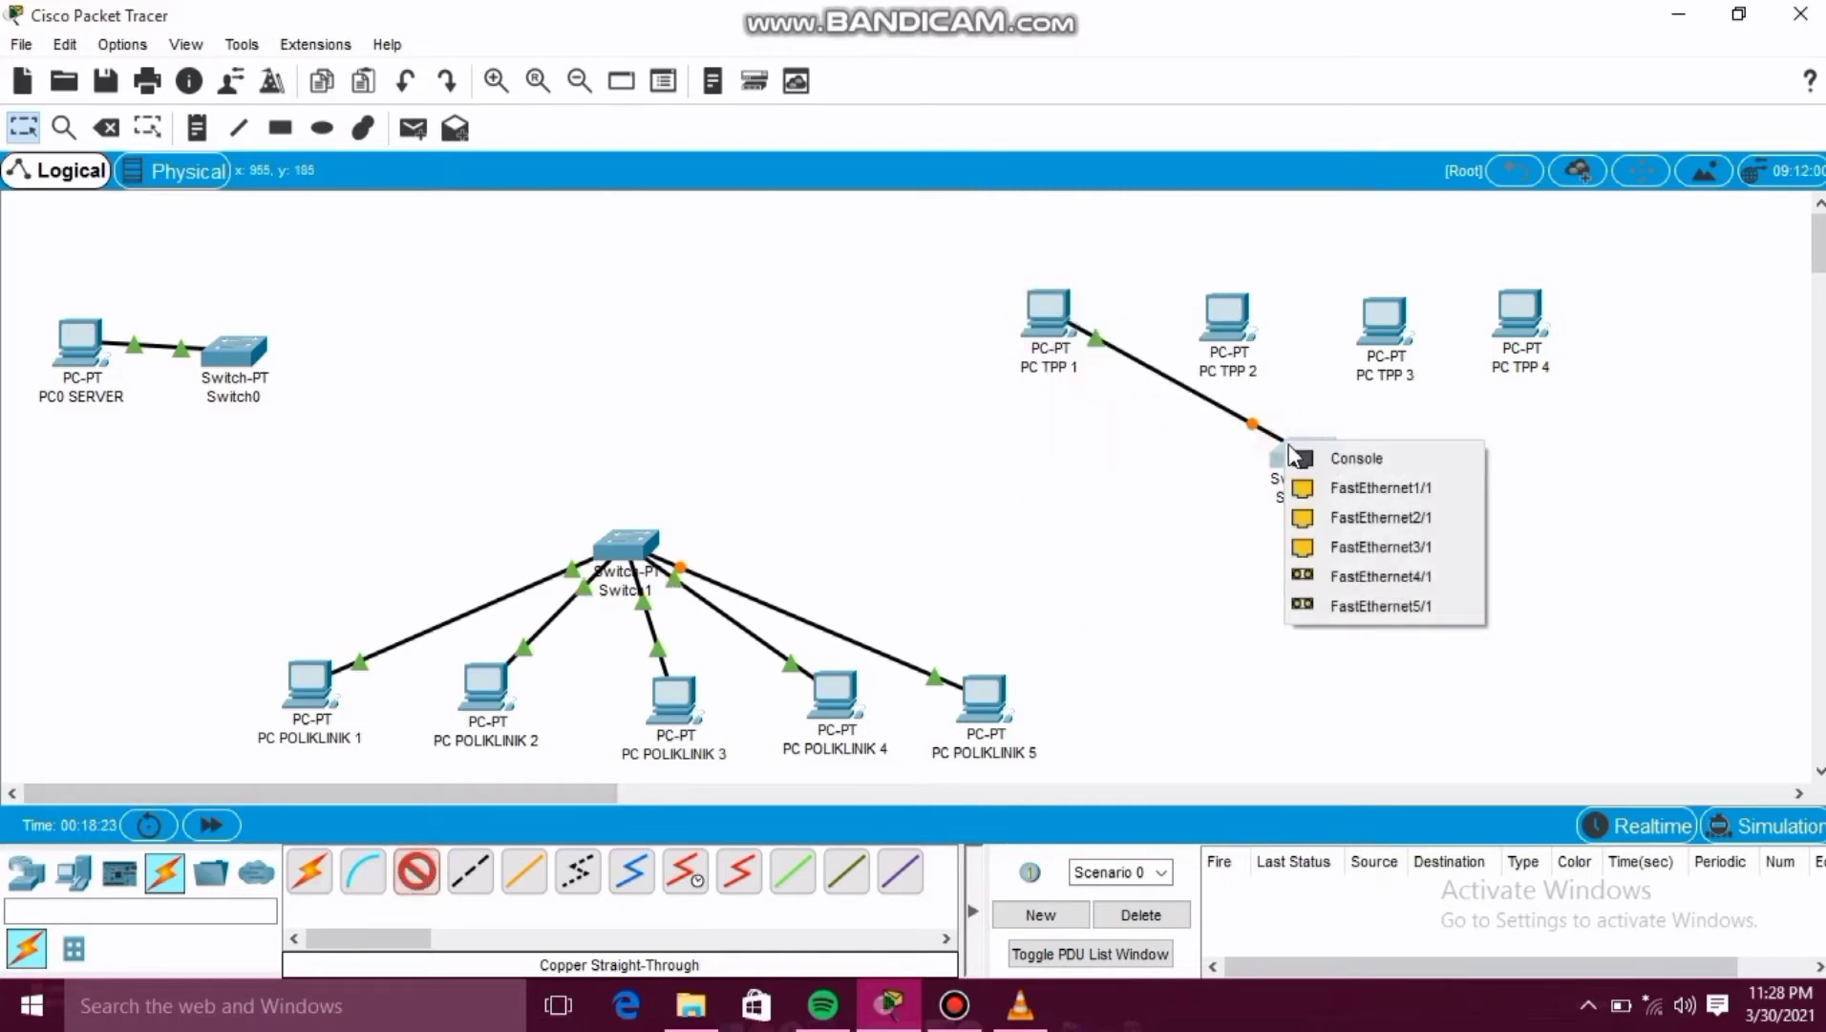
{"action": "left_click", "coordinate": [1309, 482]}
{"action": "left_click", "coordinate": [1223, 324]}
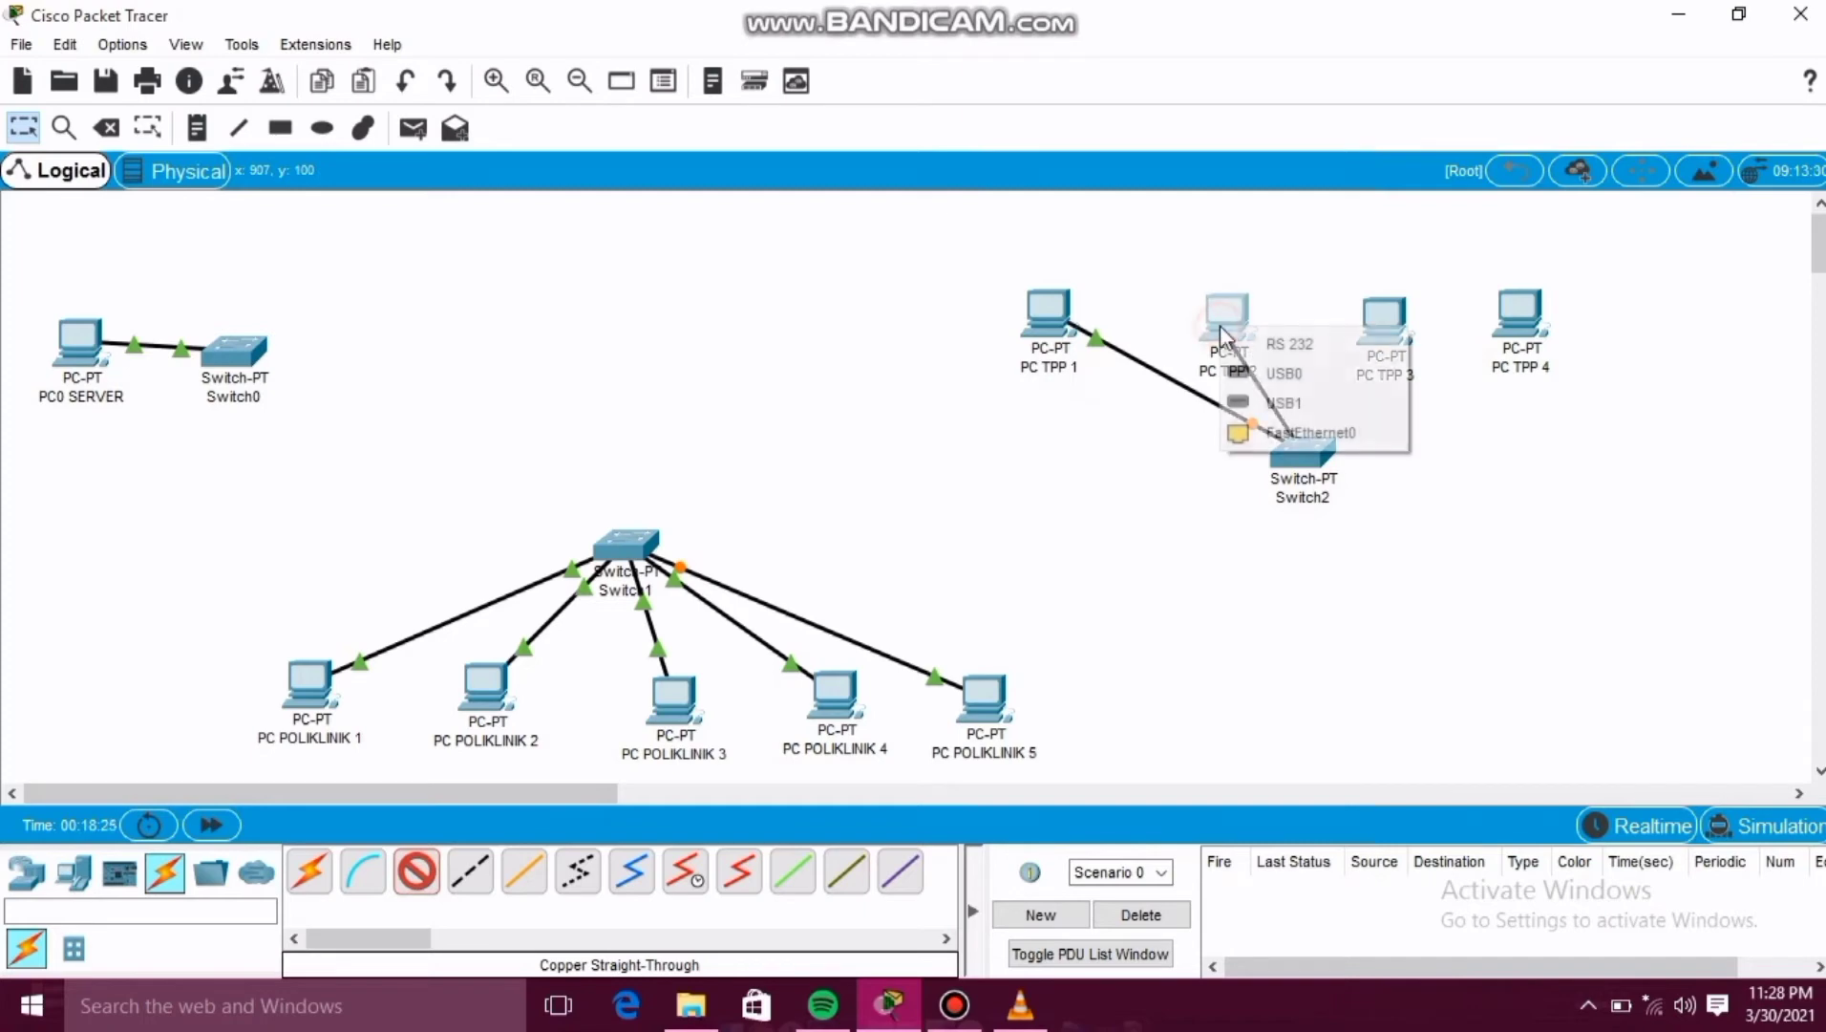
{"action": "left_click", "coordinate": [1309, 433]}
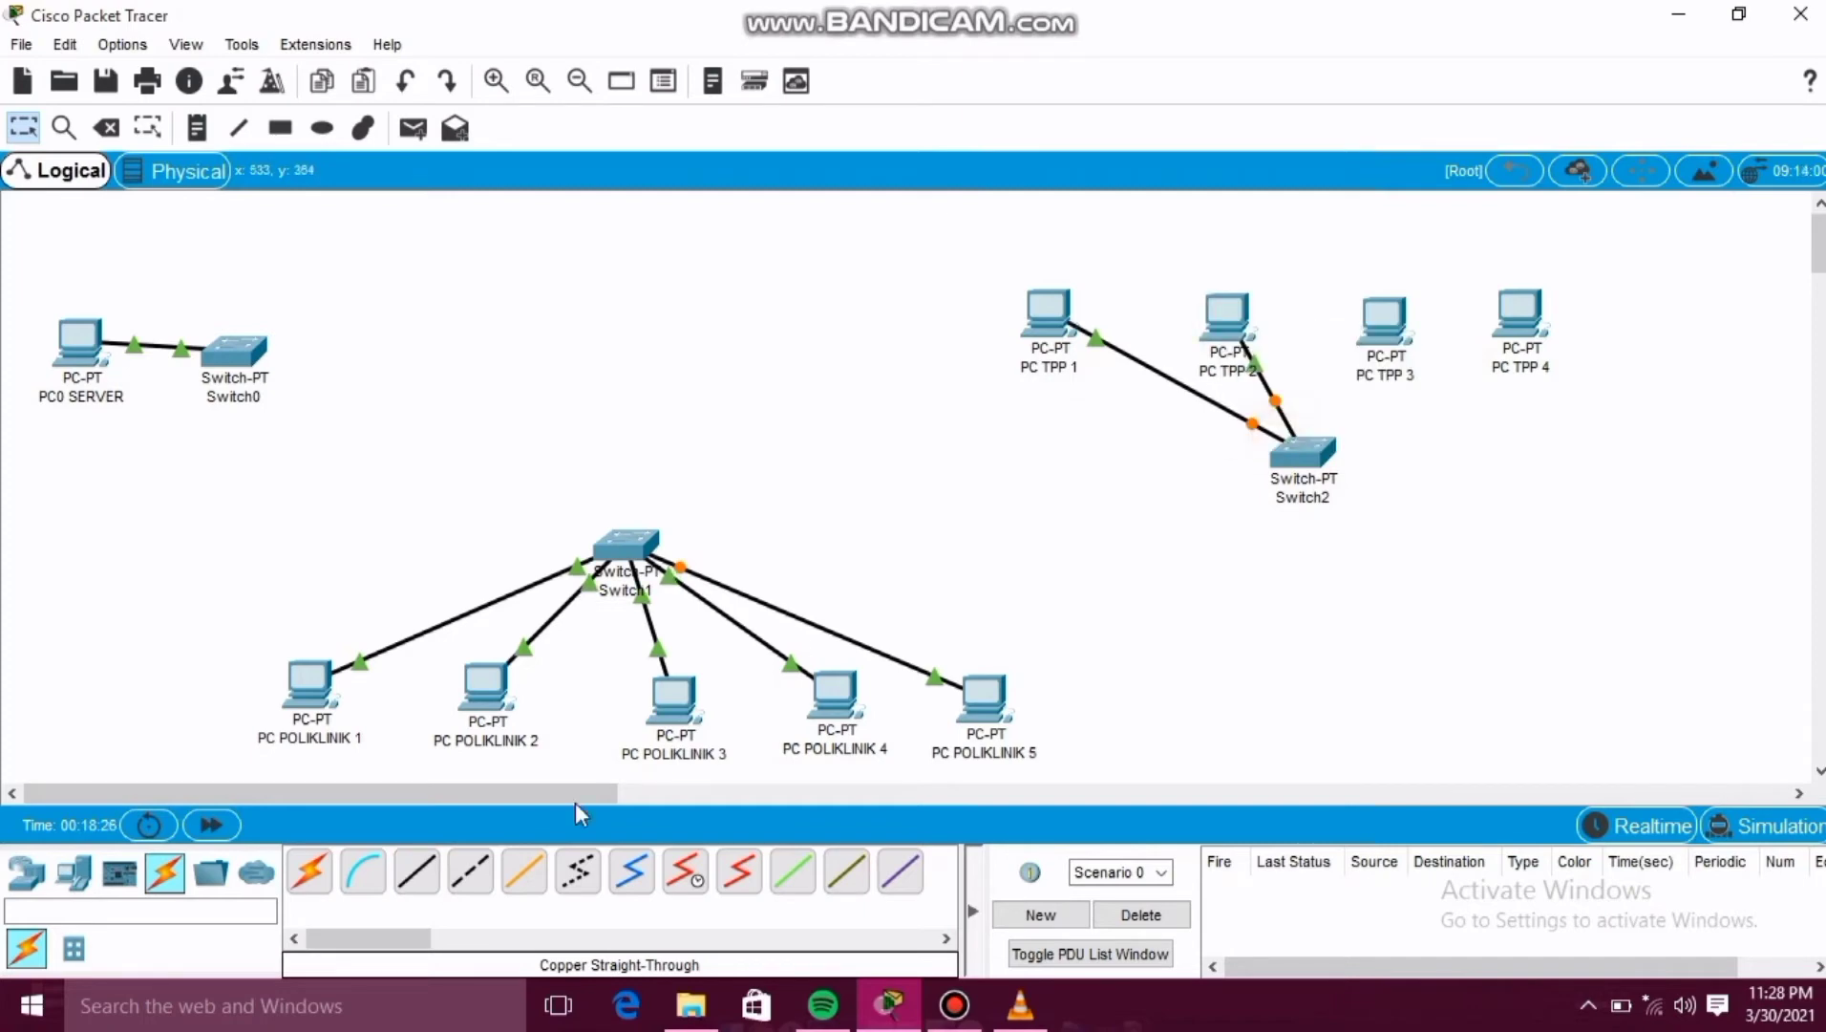
Connect Switch2's FastEthernet2/1 to PC TPP 3's FastEthernet0 with a copper straight-through cable.
{"action": "left_click", "coordinate": [416, 871]}
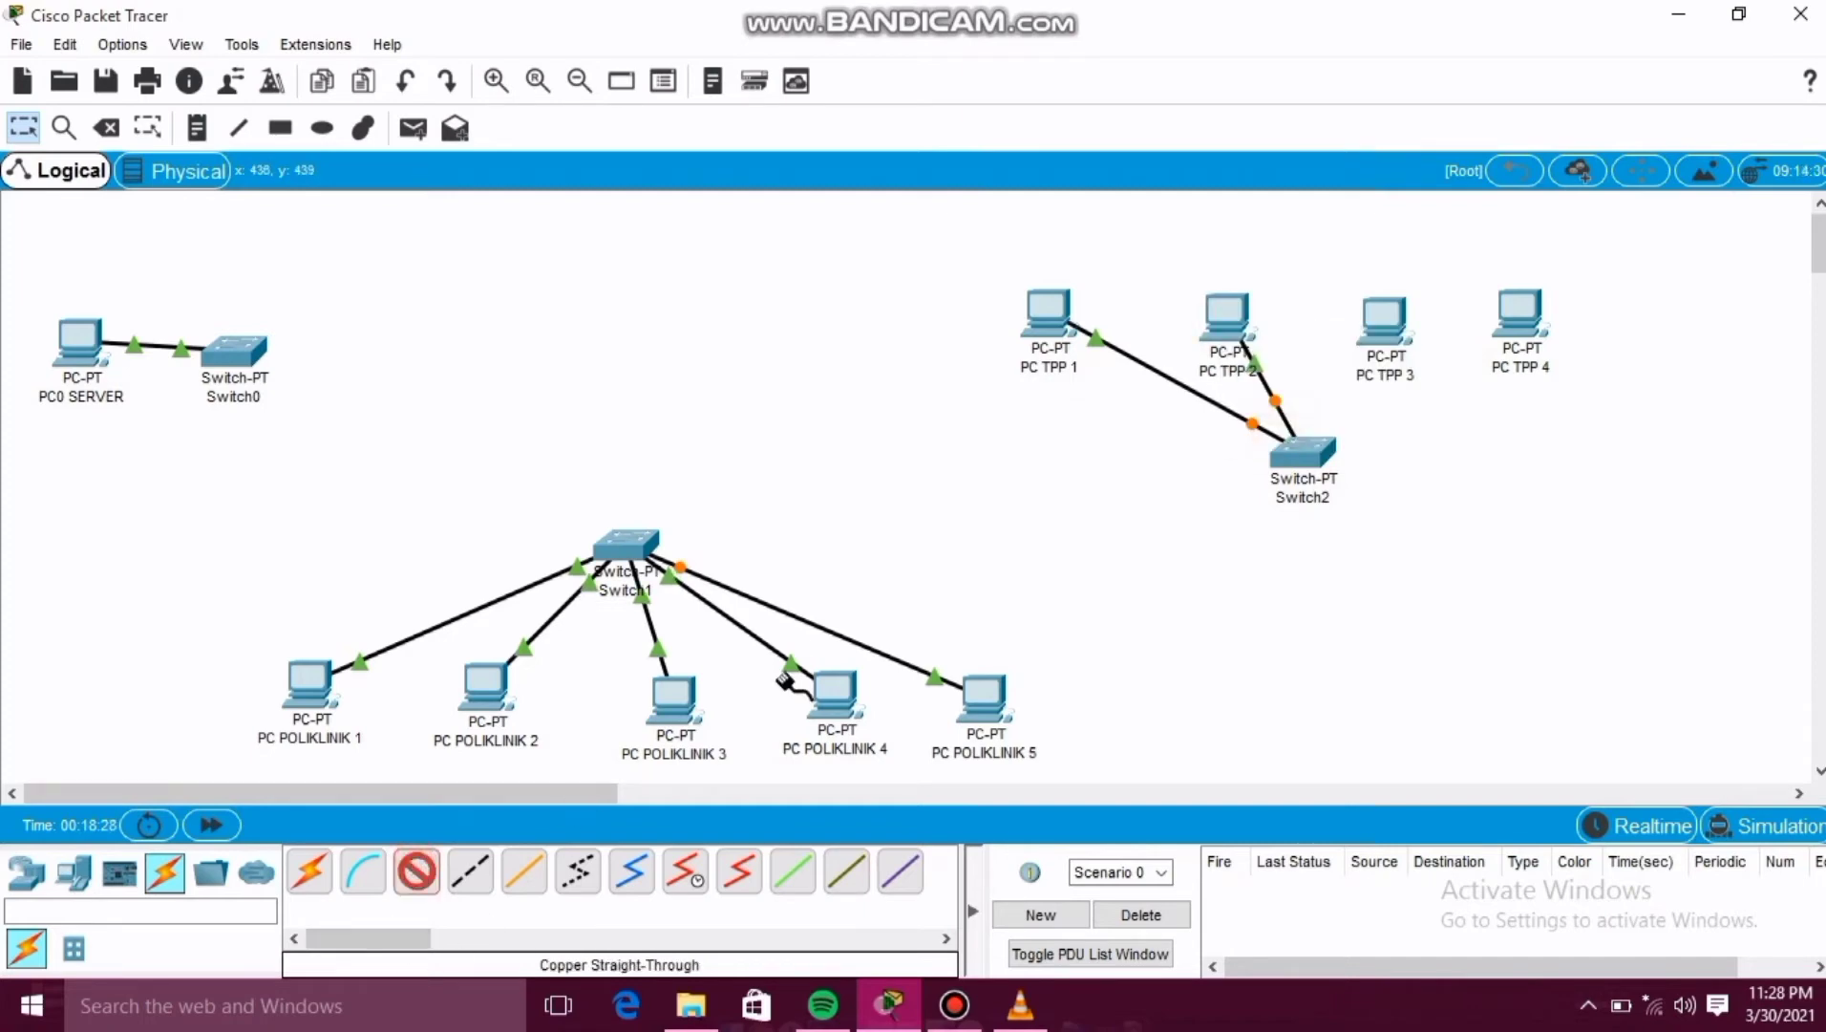
{"action": "left_click", "coordinate": [1309, 445]}
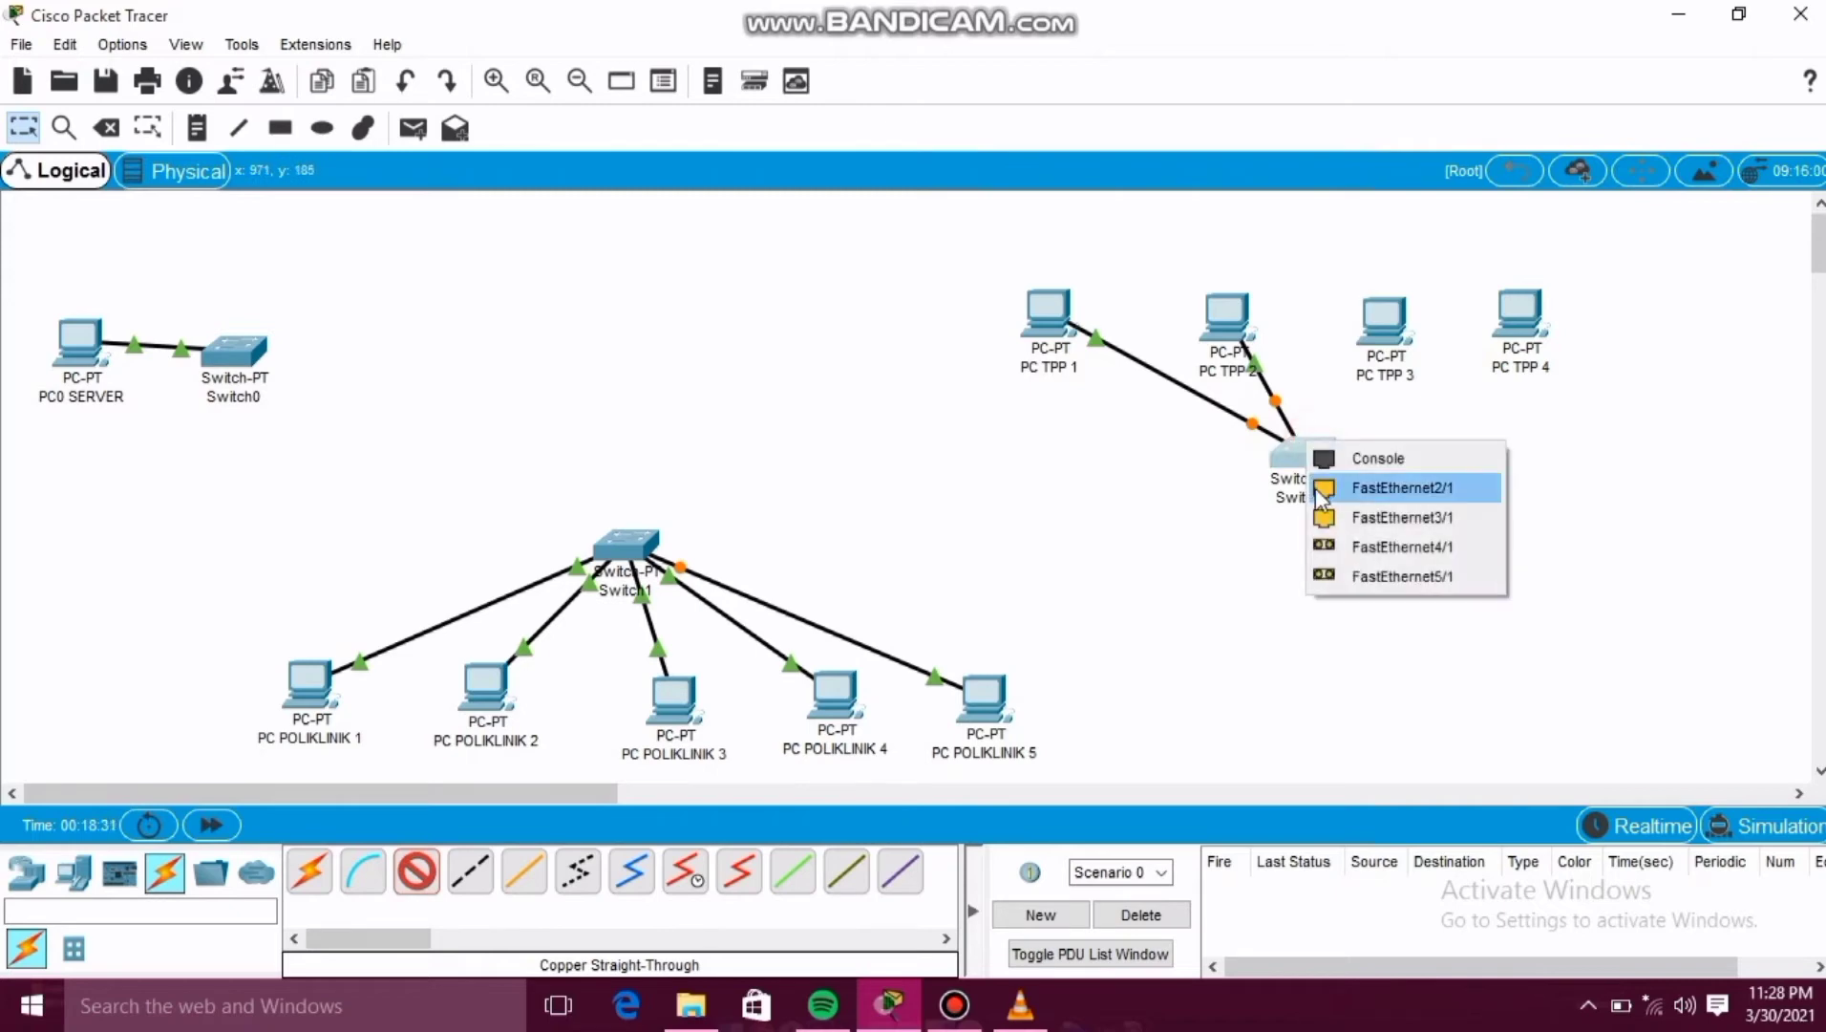
{"action": "left_click", "coordinate": [1320, 489]}
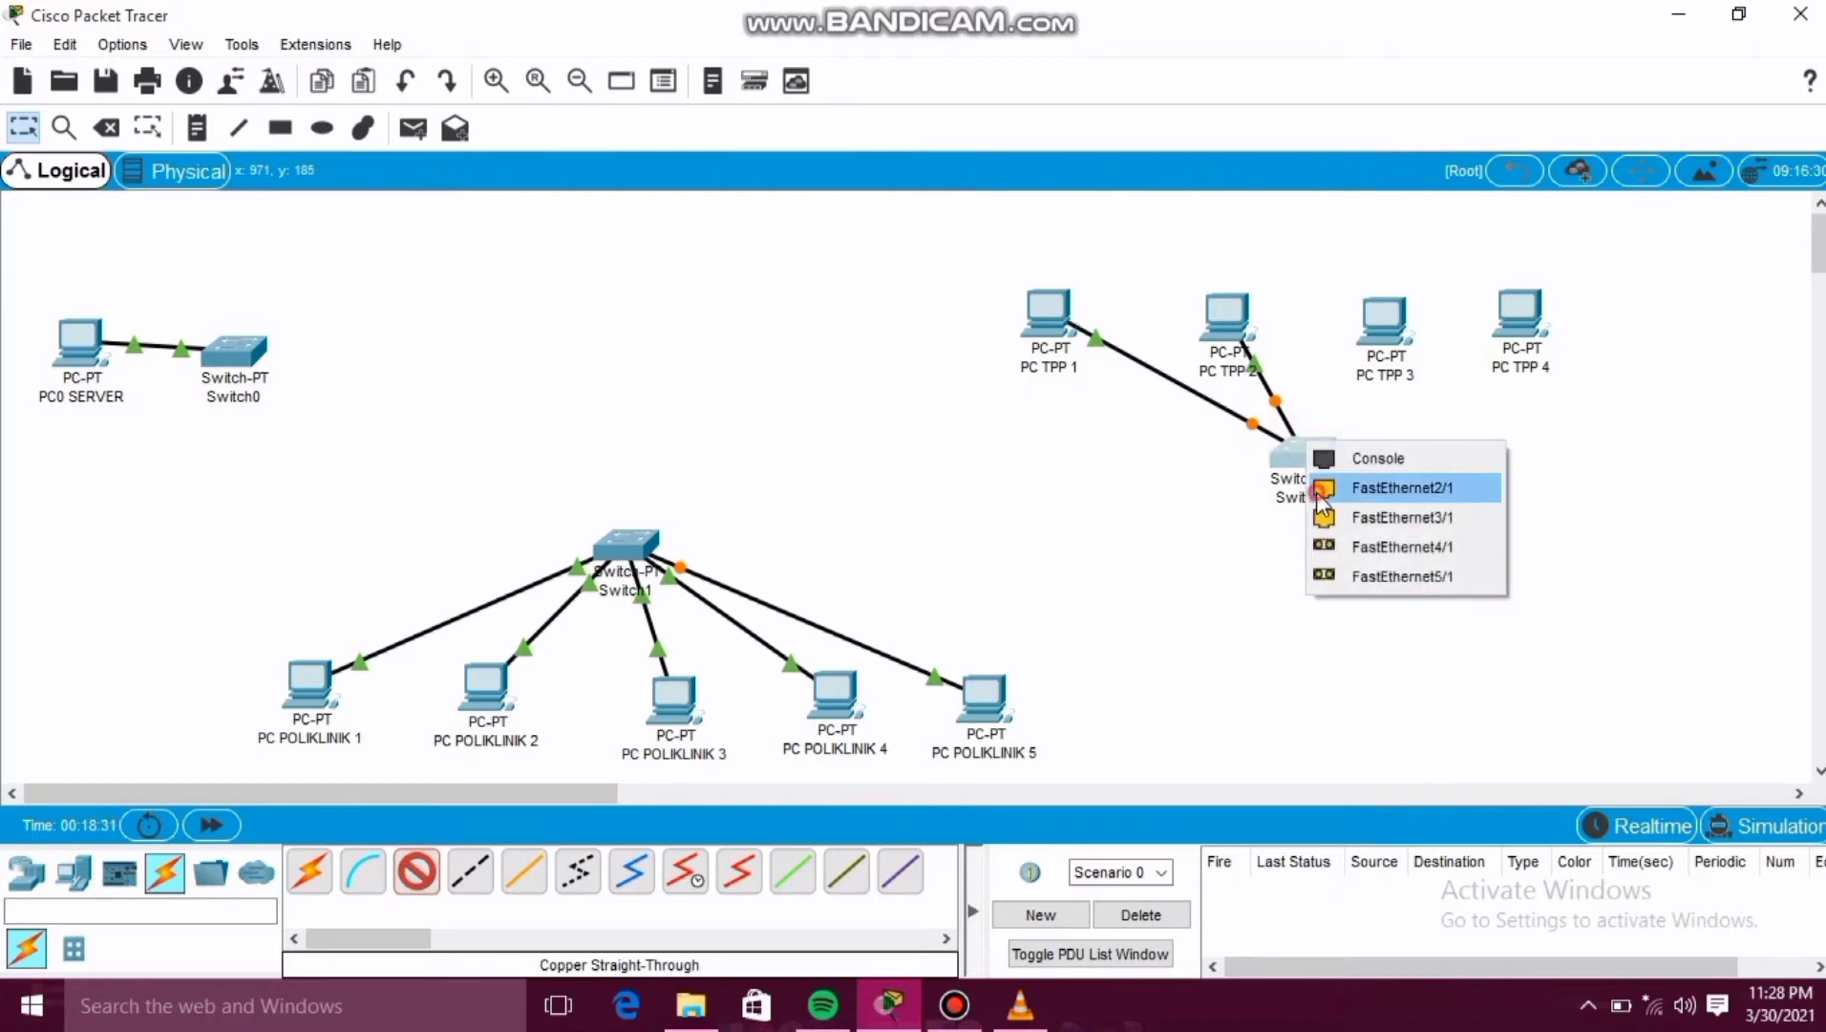
{"action": "left_click", "coordinate": [1382, 327]}
{"action": "left_click", "coordinate": [1421, 447]}
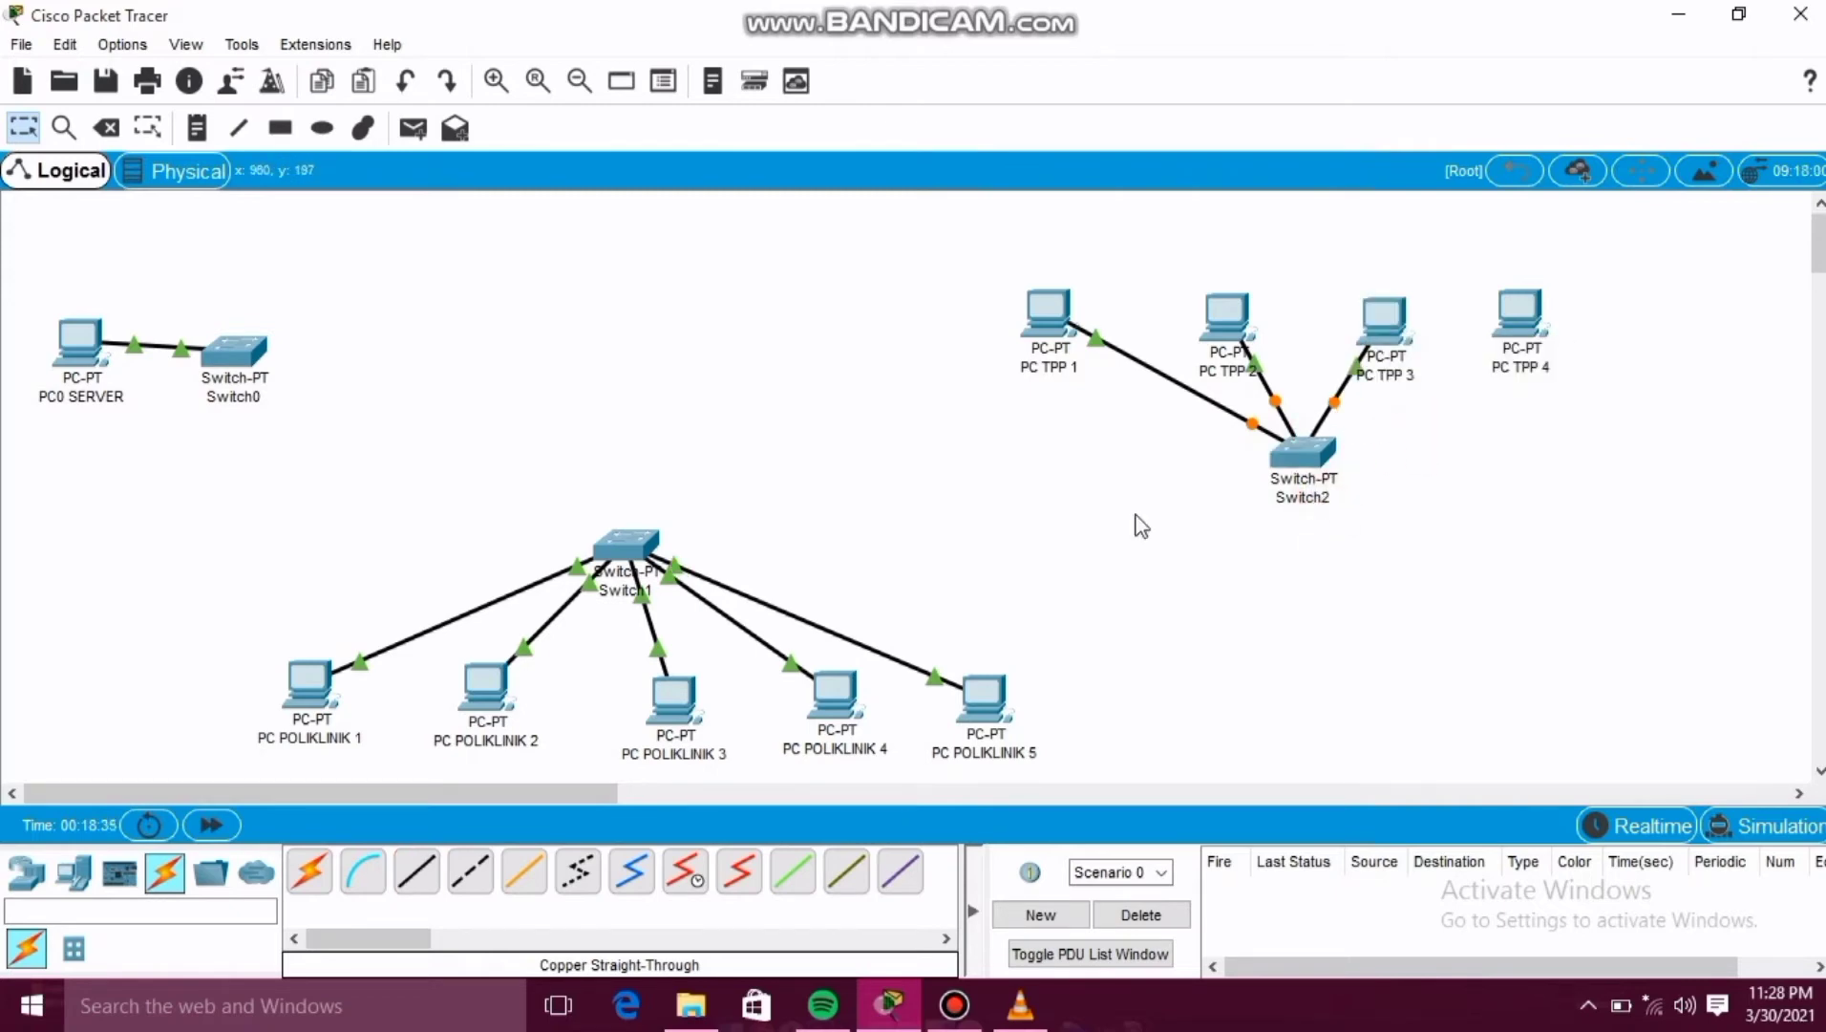
Connect PC TPP 4's FastEthernet0 to Switch2's FastEthernet3/1 with a copper straight-through cable.
{"action": "left_click", "coordinate": [426, 884]}
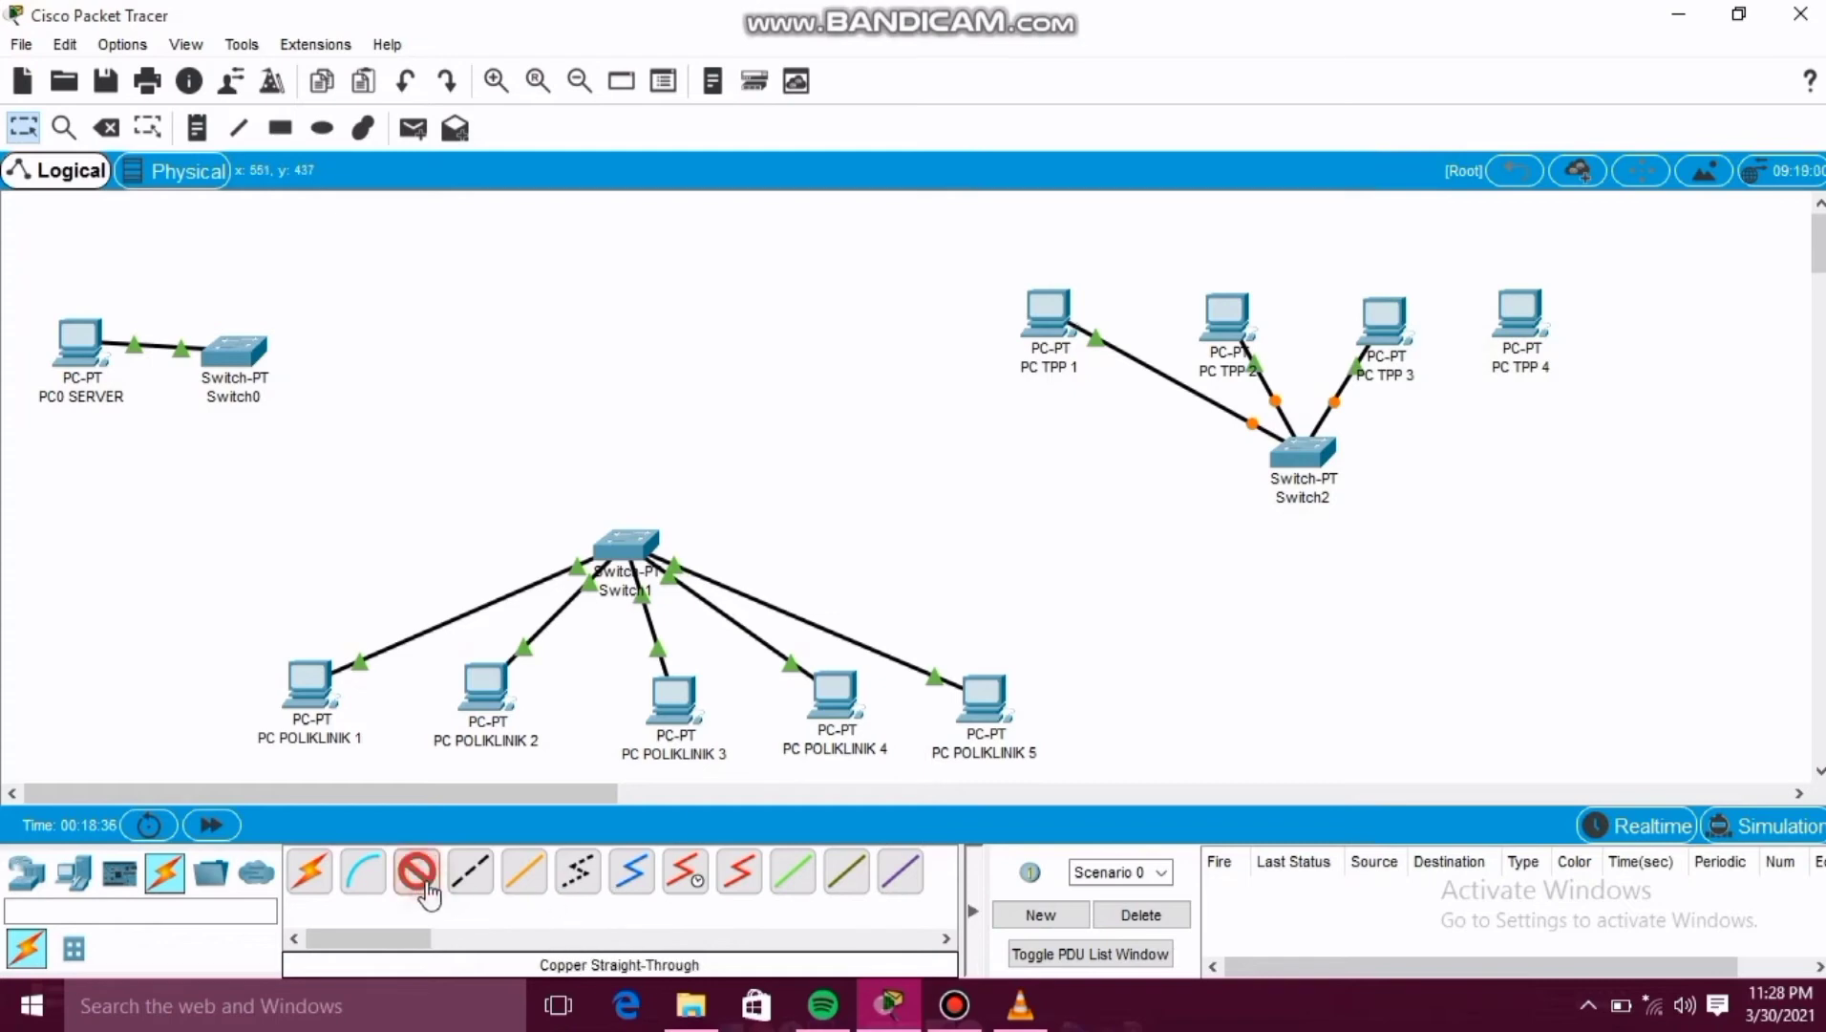
{"action": "left_click", "coordinate": [1519, 330]}
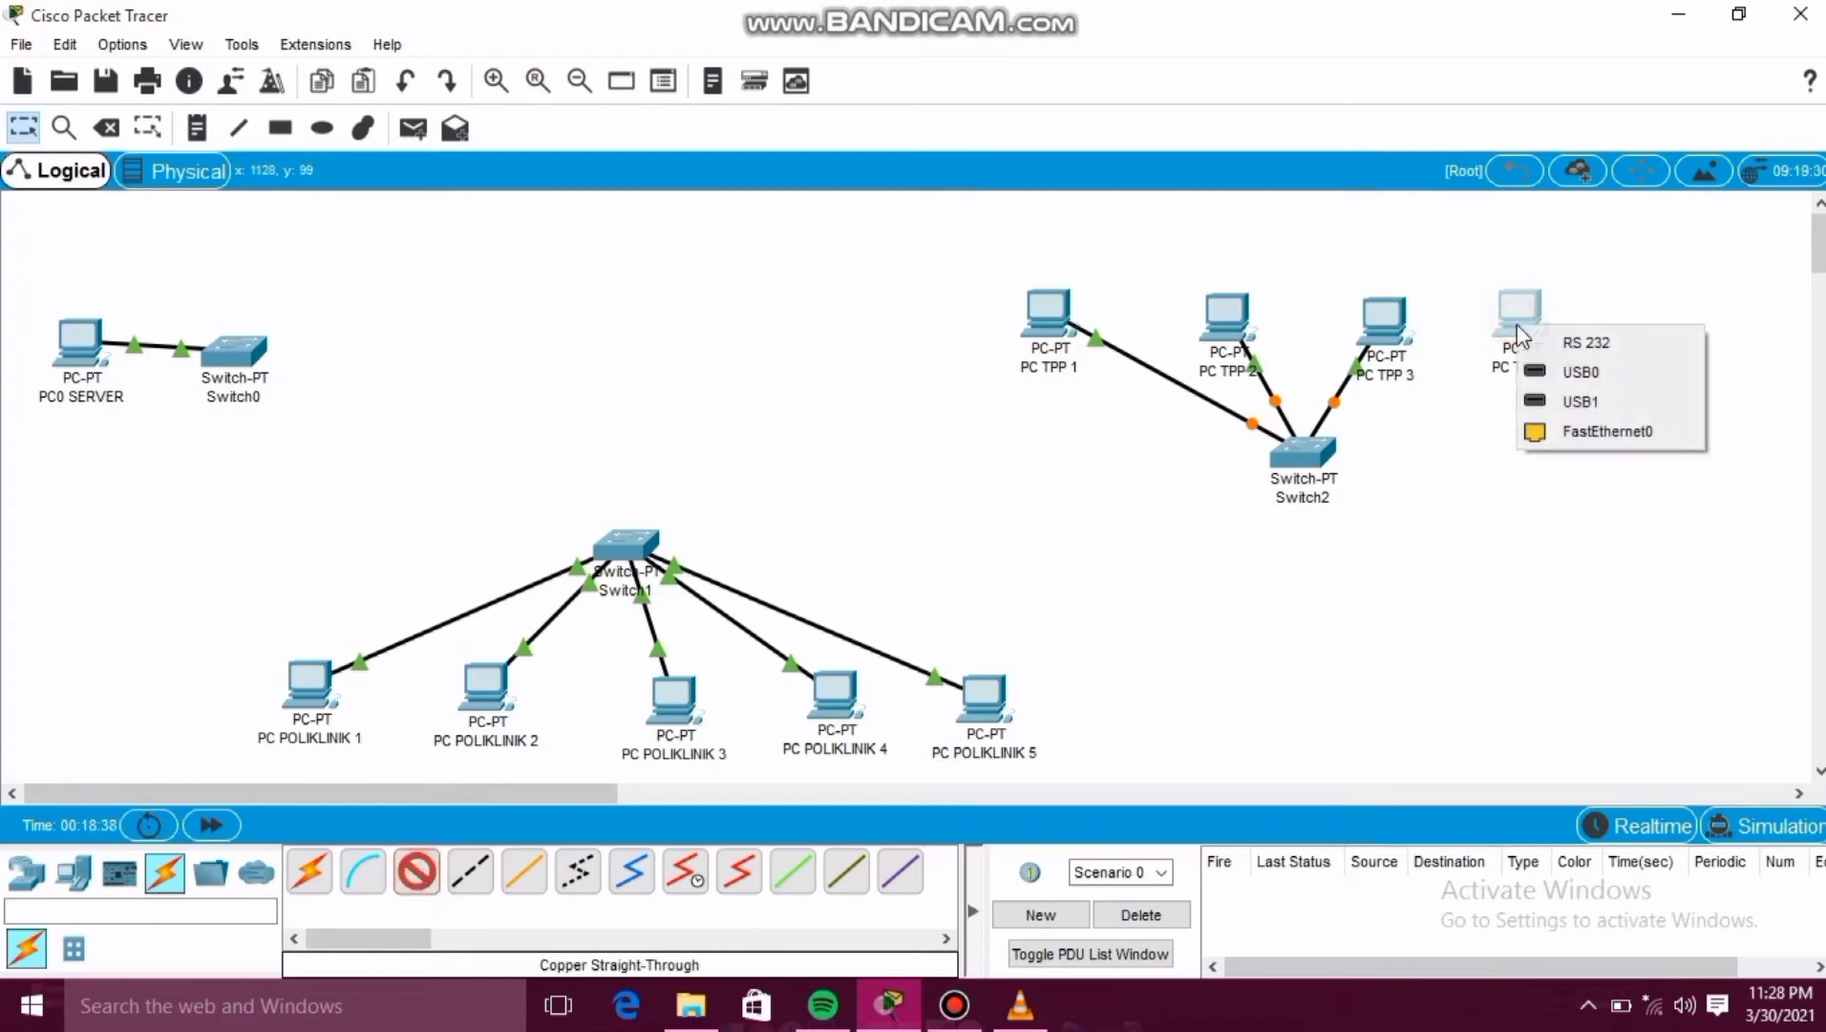
{"action": "left_click", "coordinate": [1584, 431]}
{"action": "left_click", "coordinate": [1321, 444]}
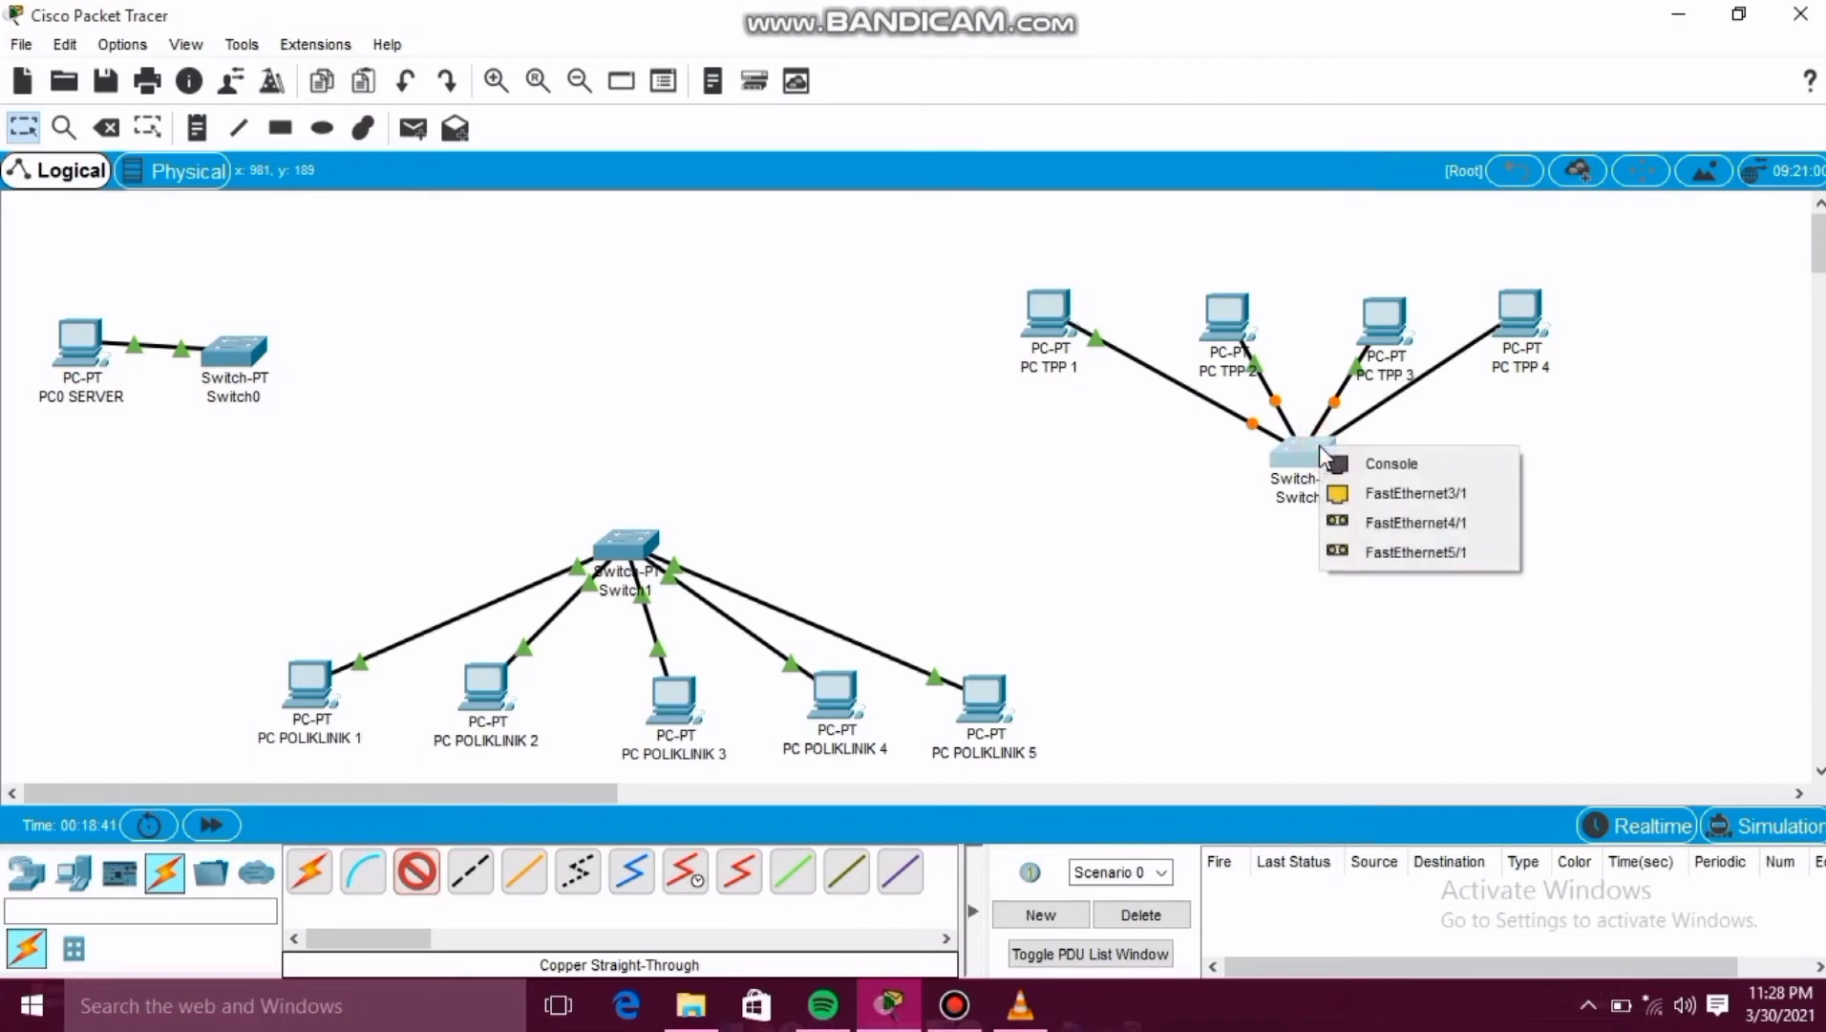
{"action": "left_click", "coordinate": [1357, 488]}
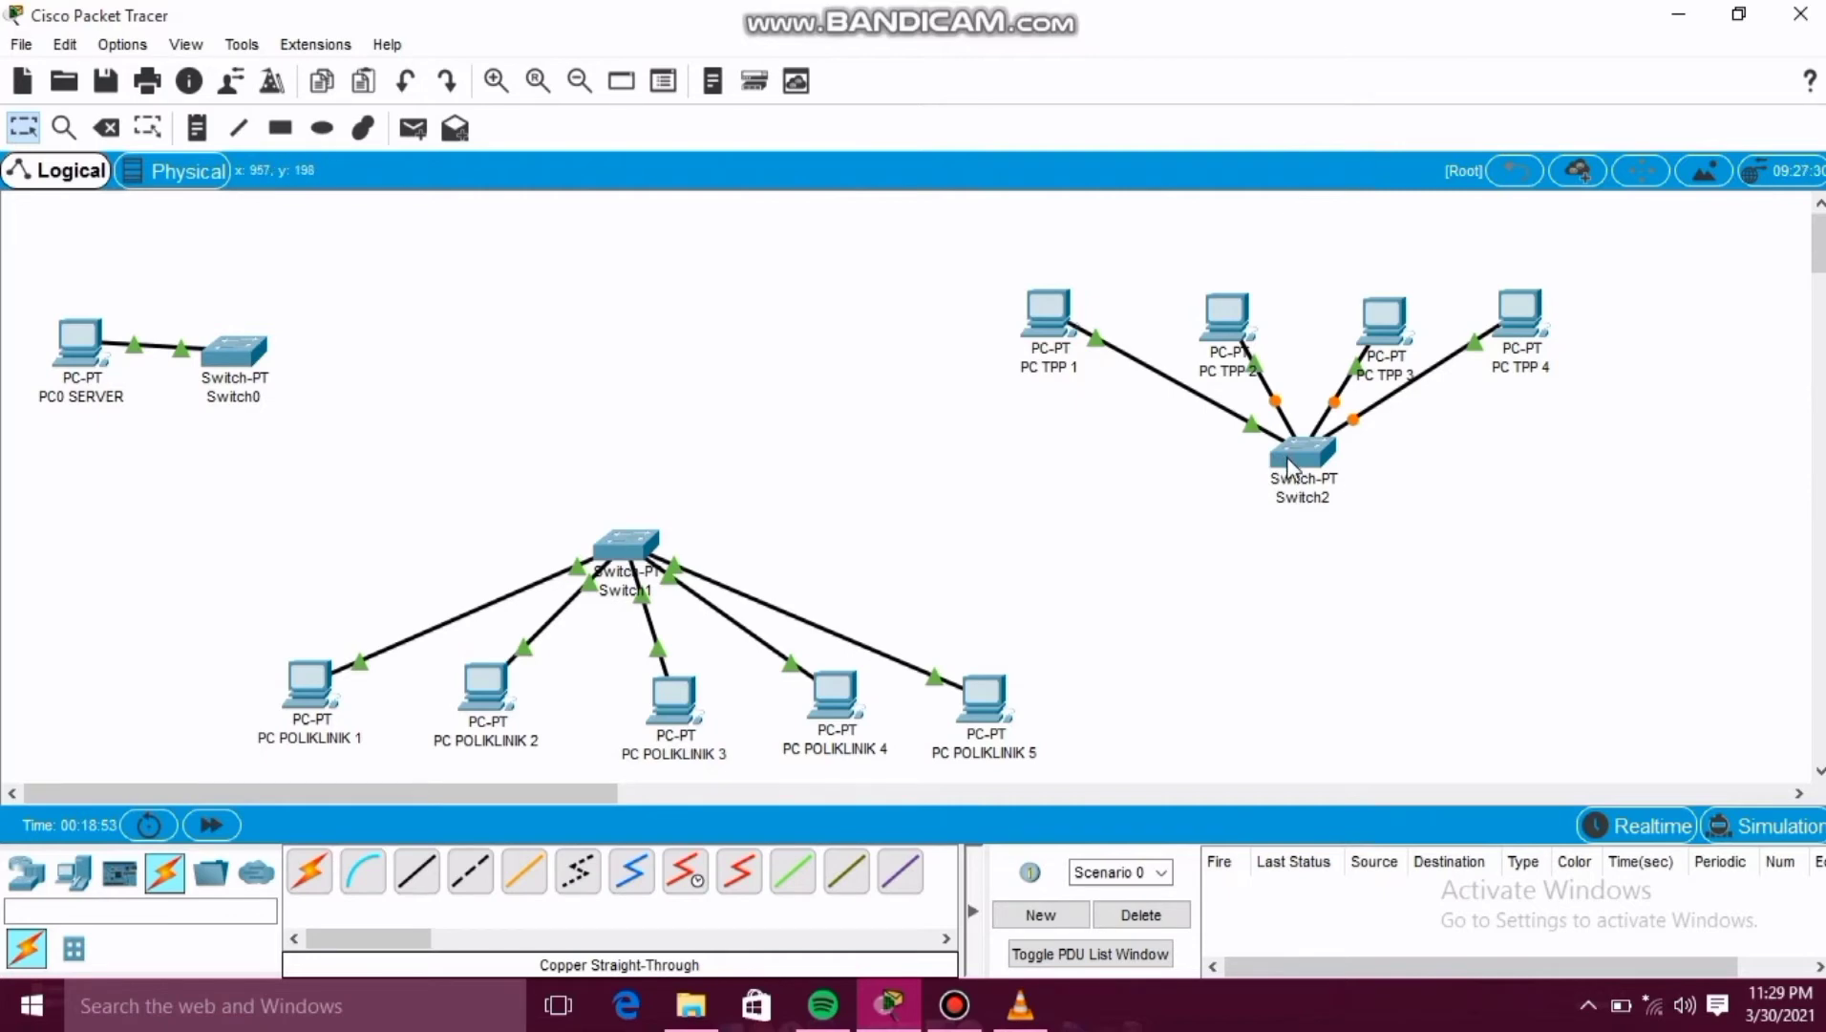
Open Switch2's physical device view and switch its power off.
{"action": "mouse_move", "coordinate": [1287, 463]}
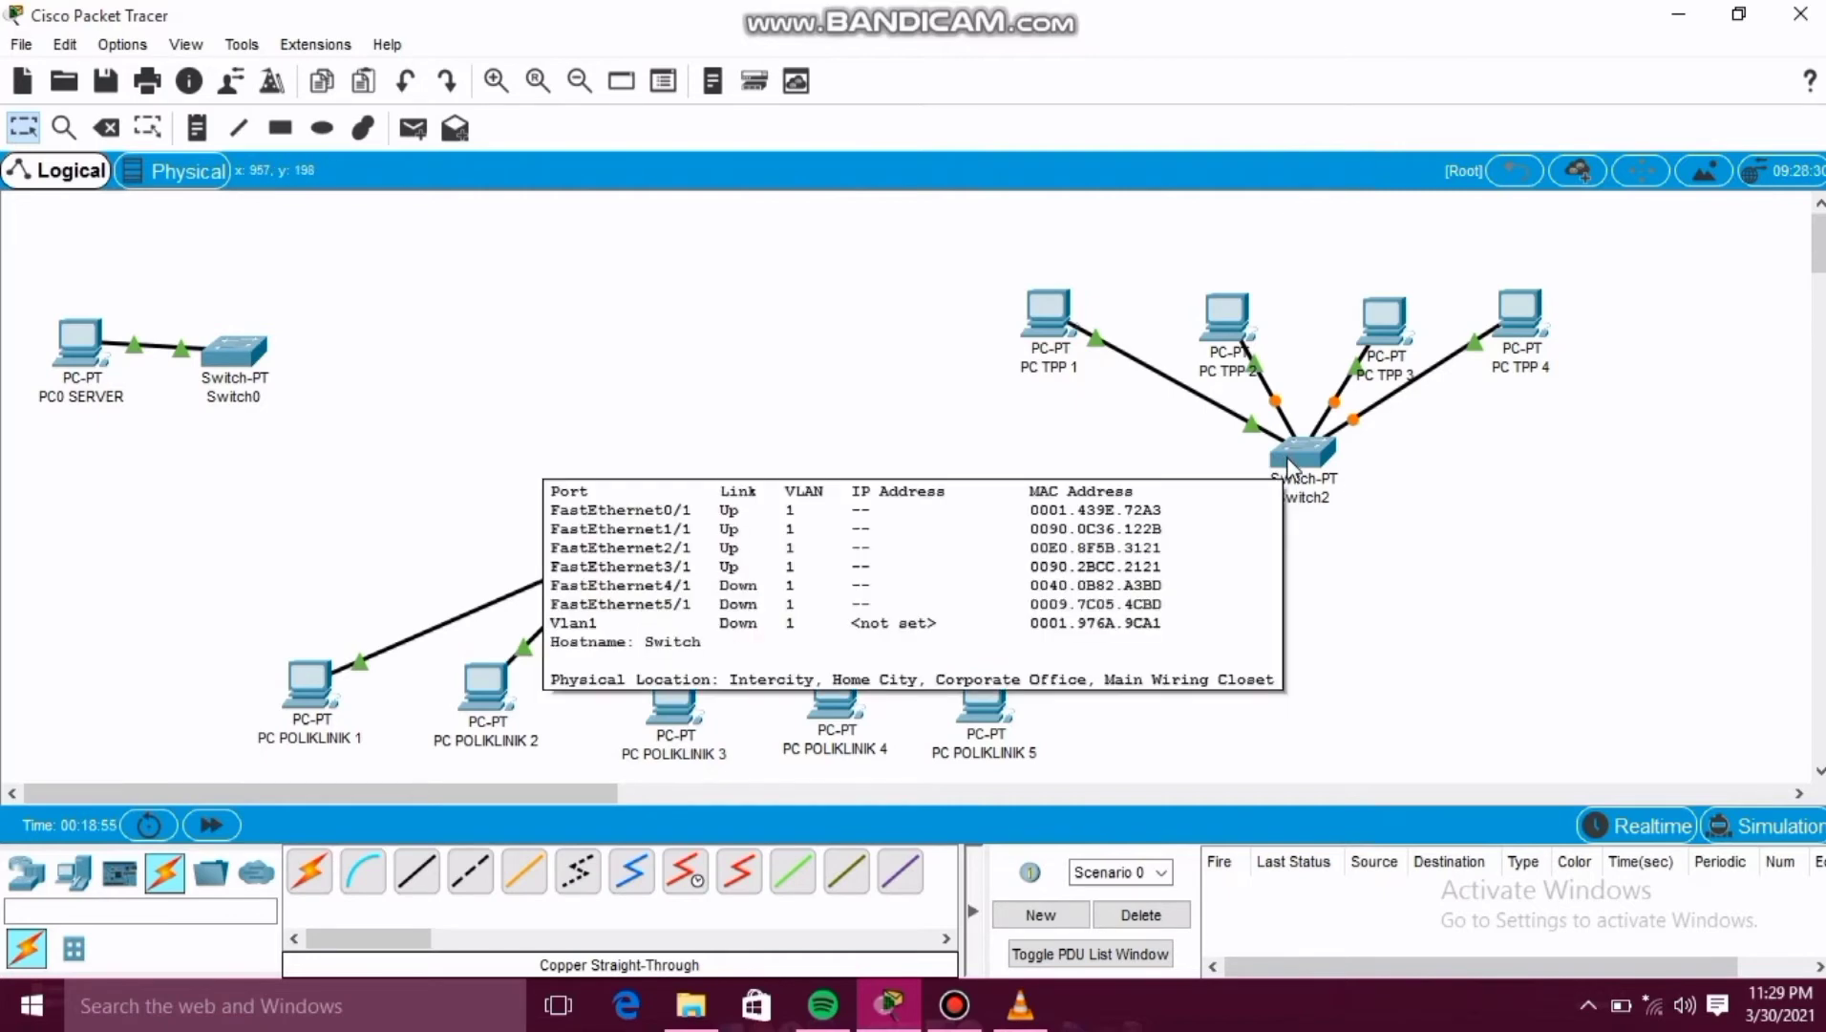
{"action": "left_click", "coordinate": [1287, 457]}
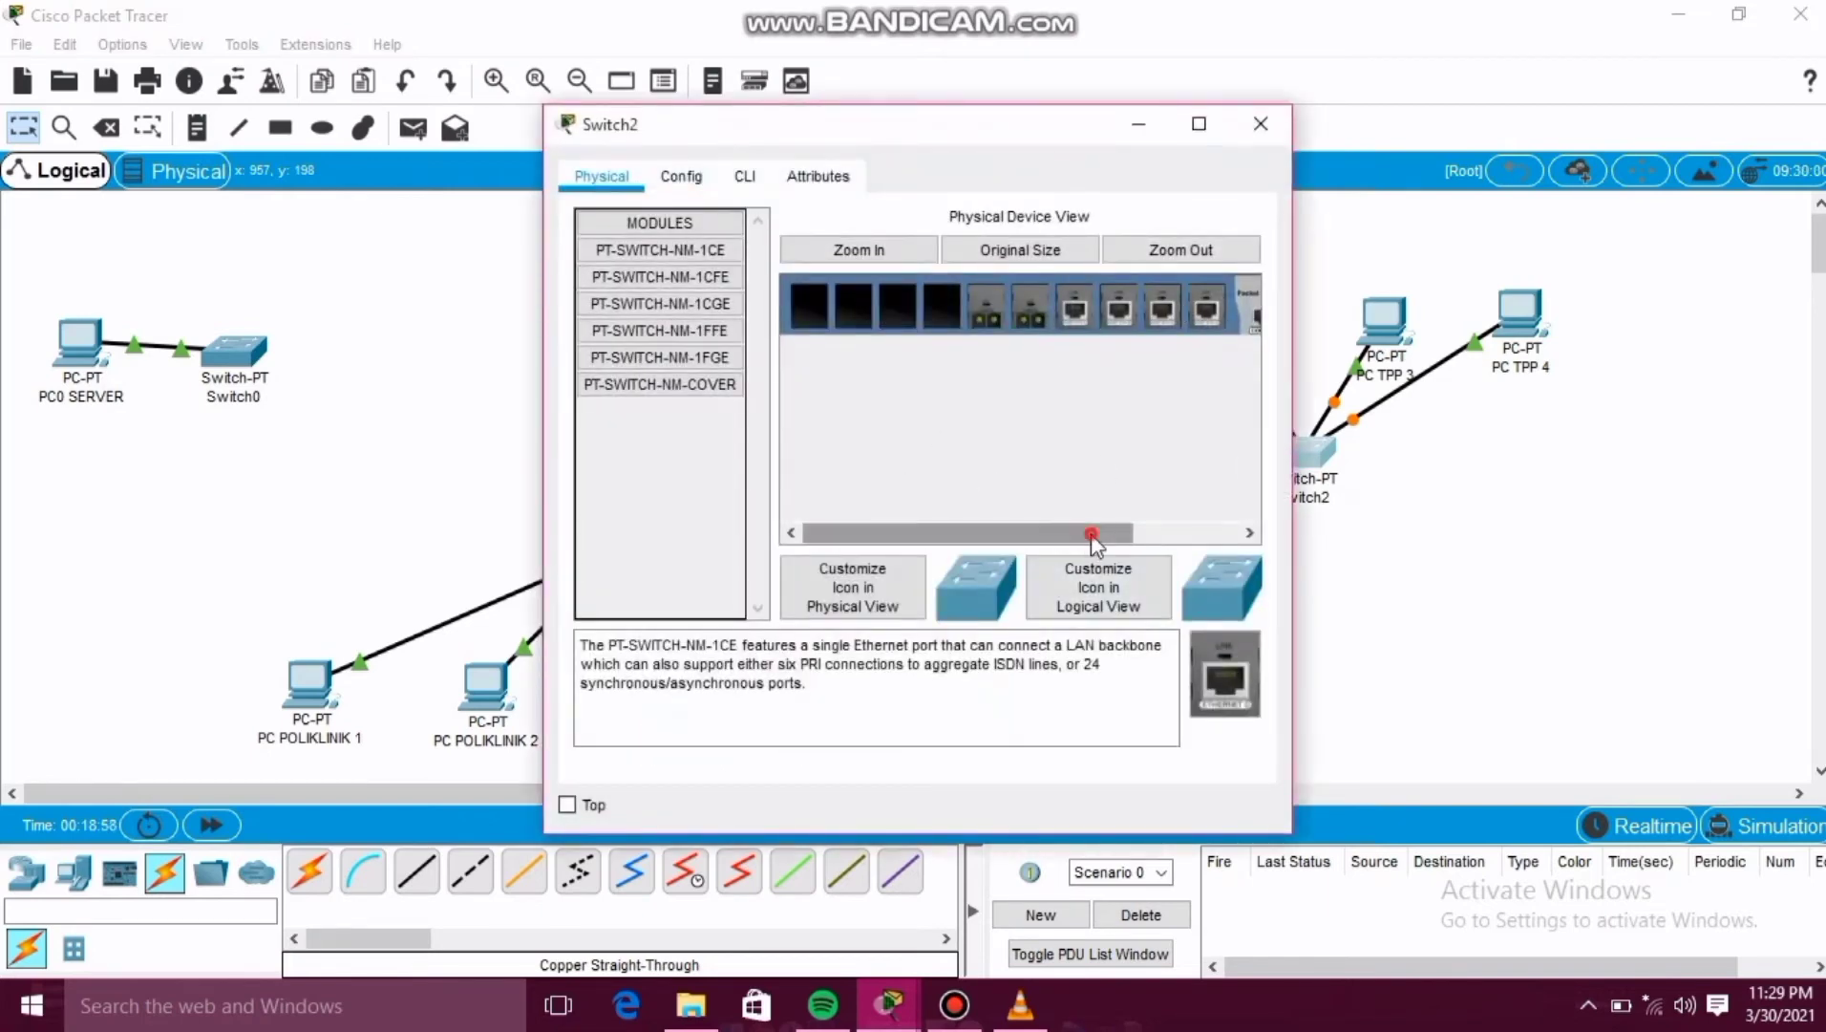
{"action": "left_click_drag", "start_coordinate": [1087, 533], "coordinate": [1216, 542]}
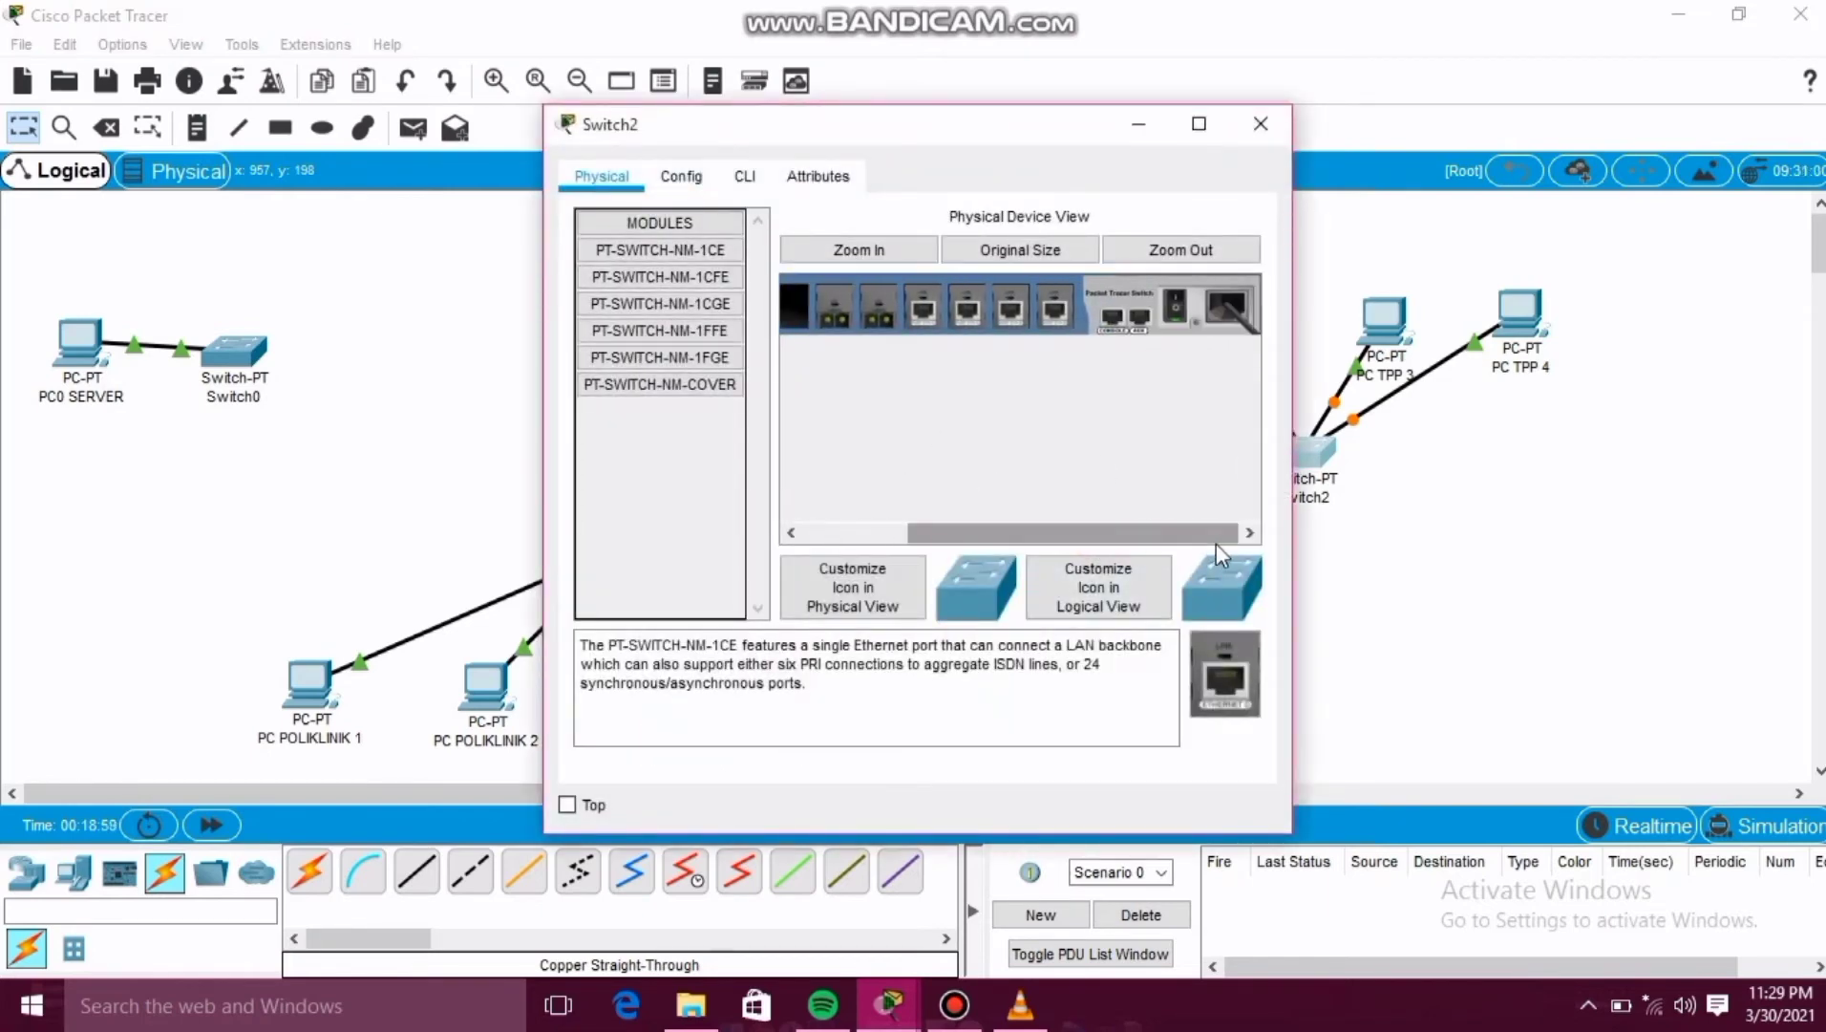
{"action": "left_click", "coordinate": [1171, 306]}
Install a PT-SWITCH-NM-1CE module into an empty Switch2 slot, power the switch back on and close its window.
{"action": "left_click_drag", "start_coordinate": [1155, 536], "coordinate": [966, 571]}
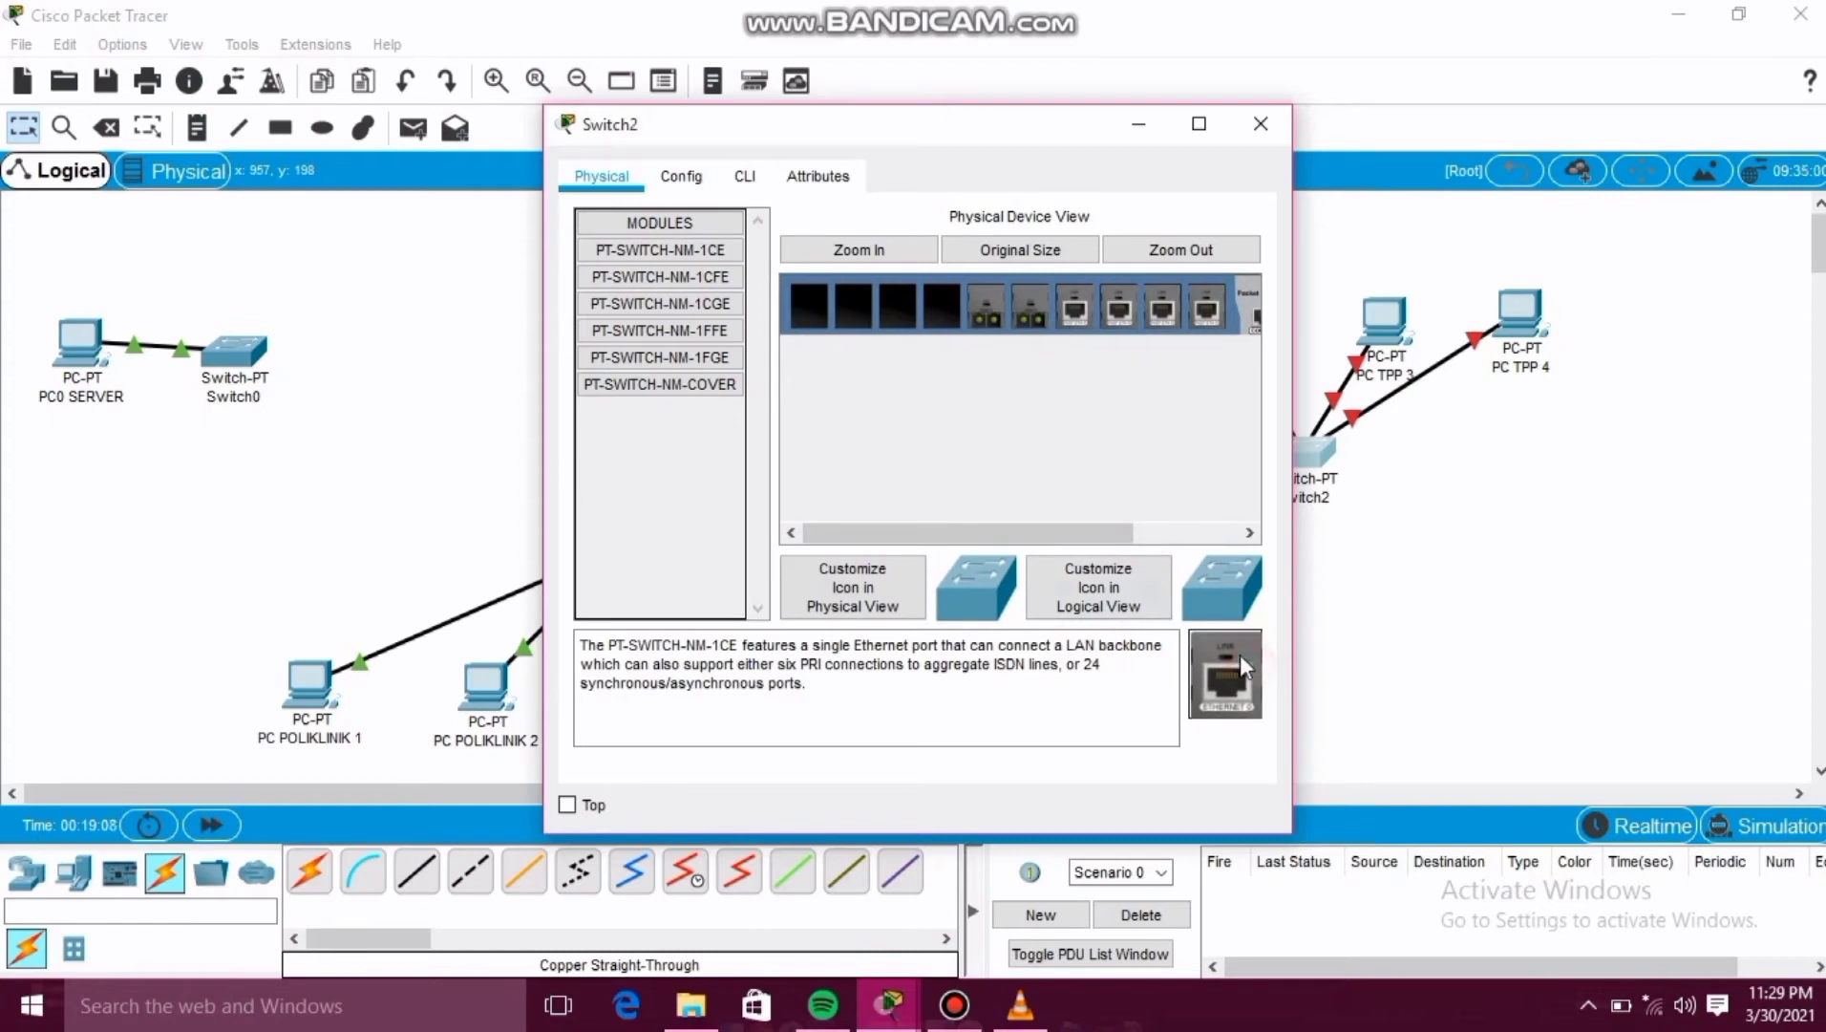
{"action": "left_click_drag", "start_coordinate": [1240, 656], "coordinate": [942, 308]}
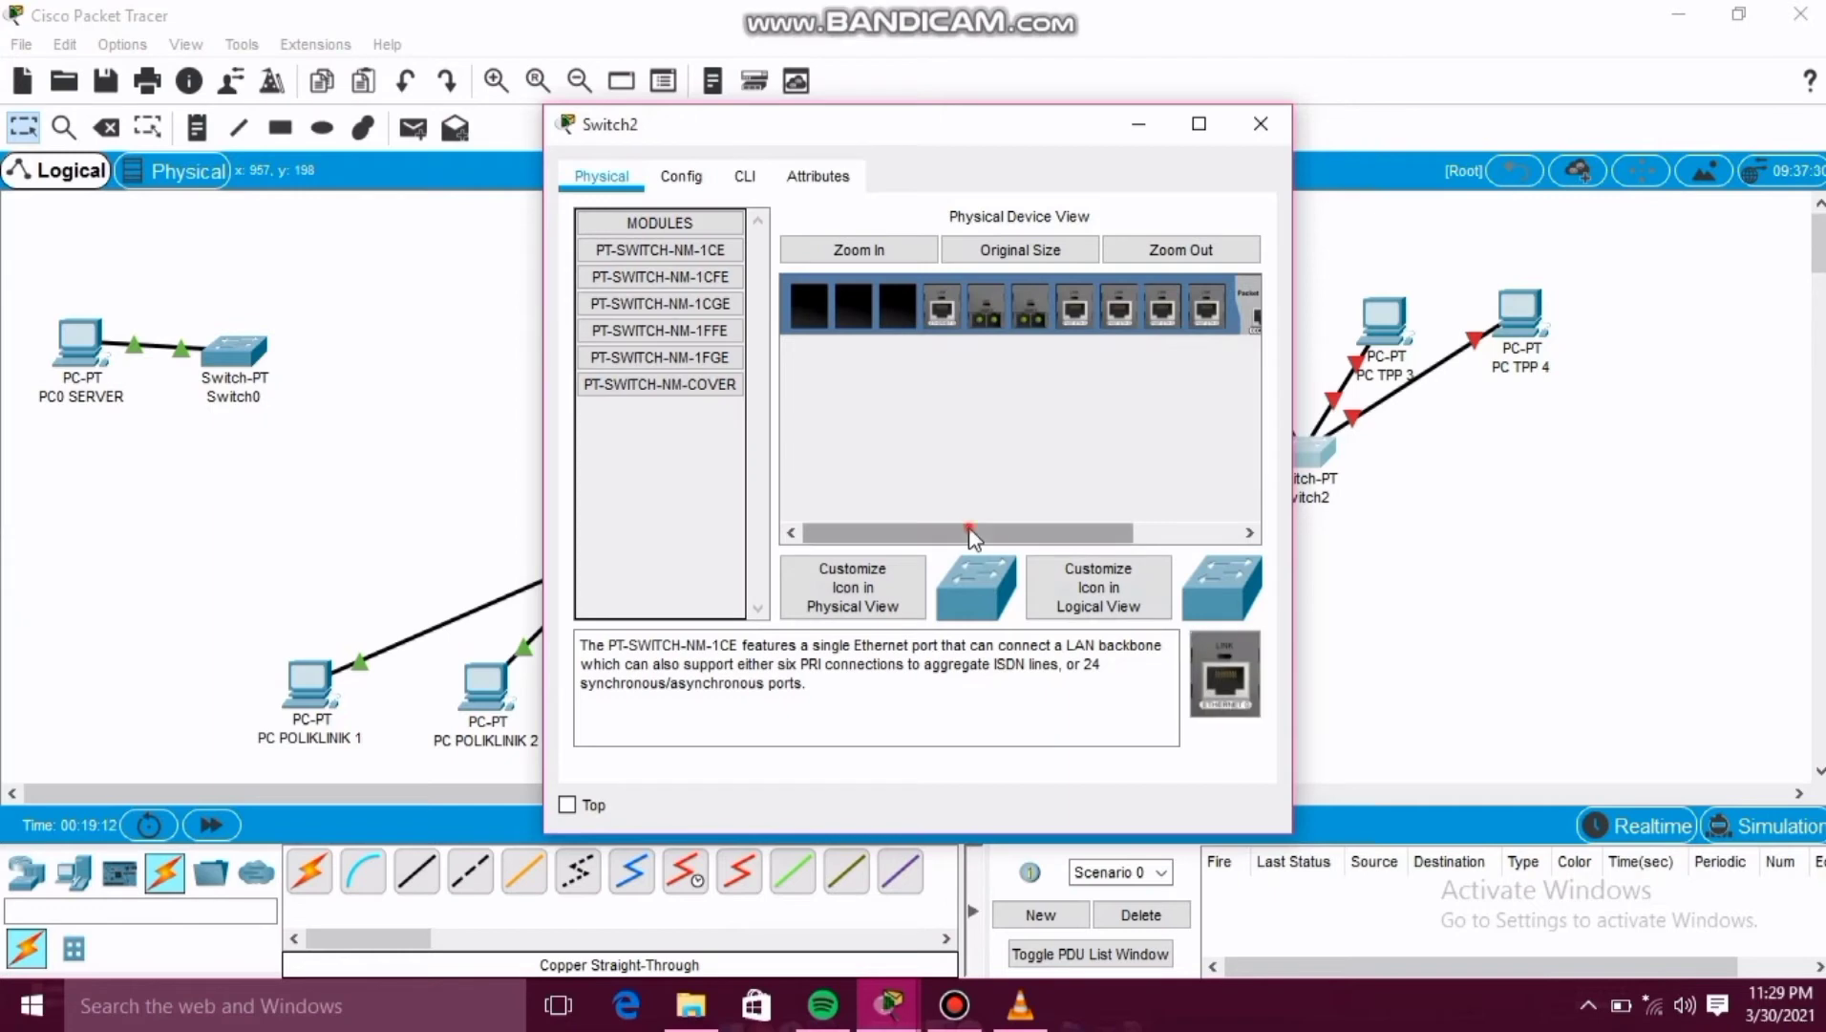
{"action": "left_click_drag", "start_coordinate": [972, 535], "coordinate": [1167, 534]}
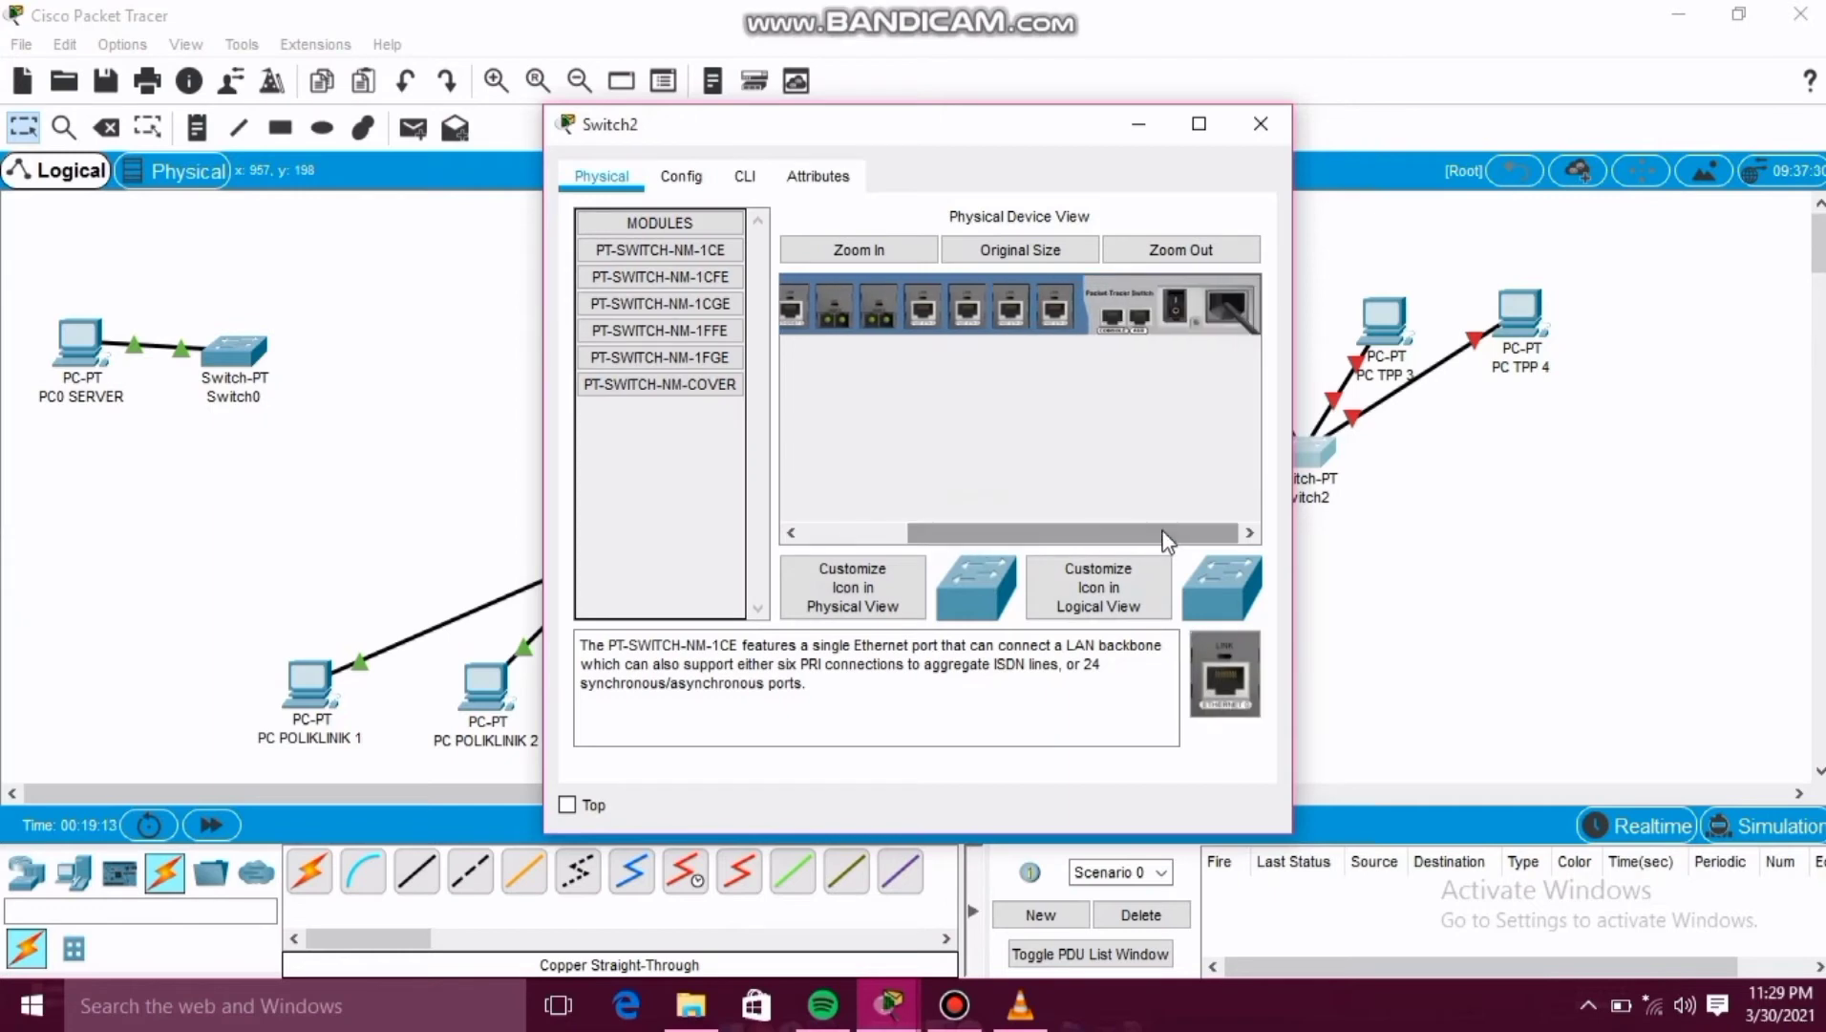
{"action": "left_click", "coordinate": [1175, 304]}
{"action": "left_click", "coordinate": [1253, 125]}
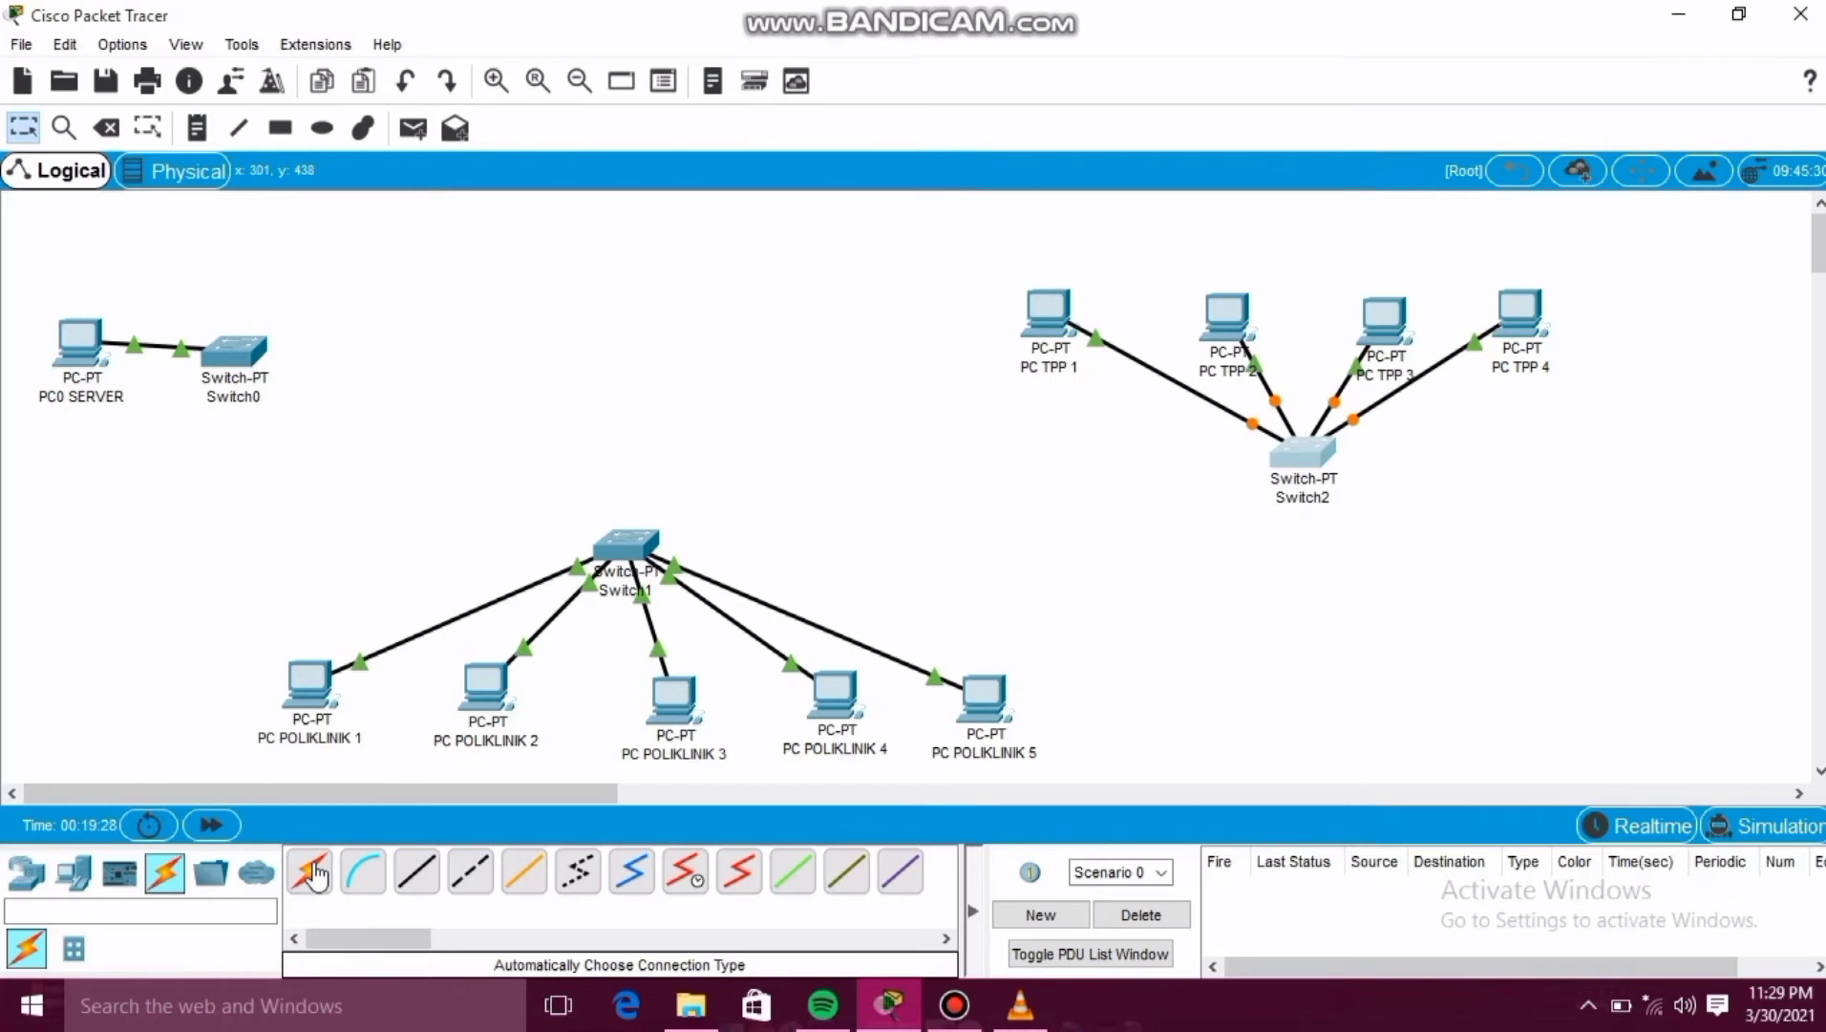
Connect Switch0 to Switch1 using the automatic connection type.
{"action": "left_click", "coordinate": [315, 874]}
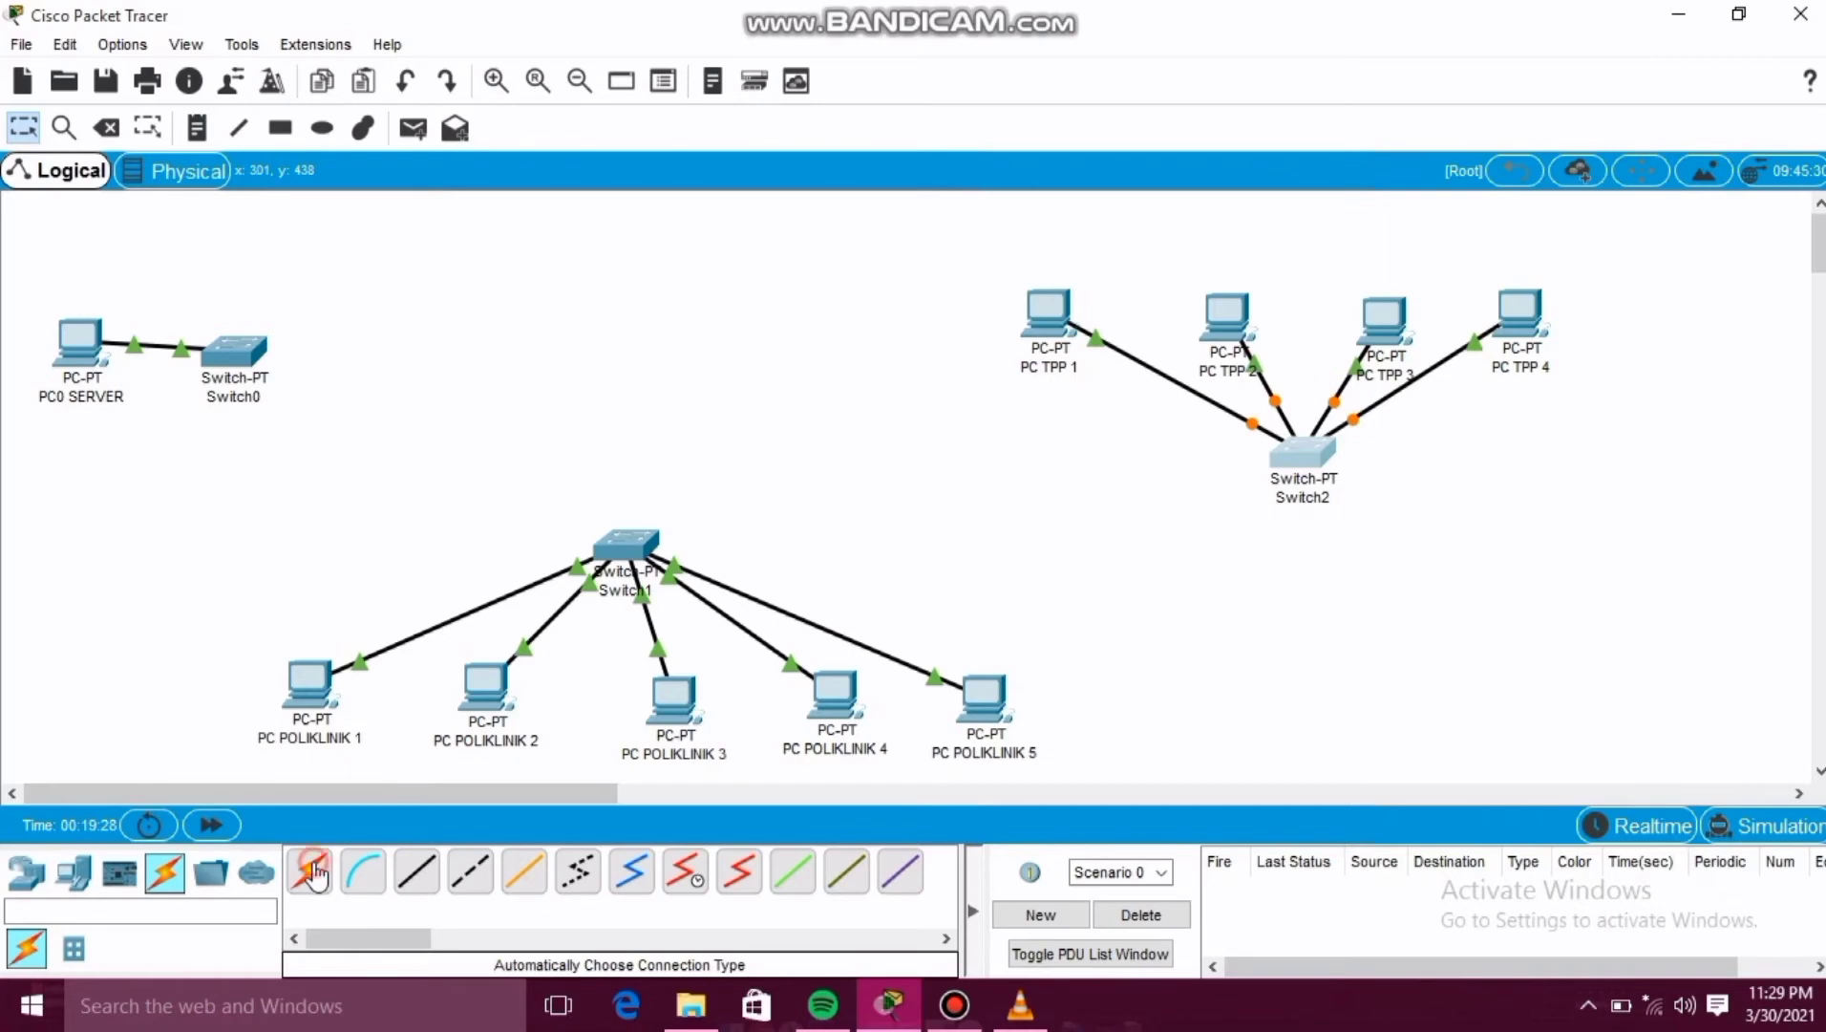
{"action": "left_click", "coordinate": [236, 355]}
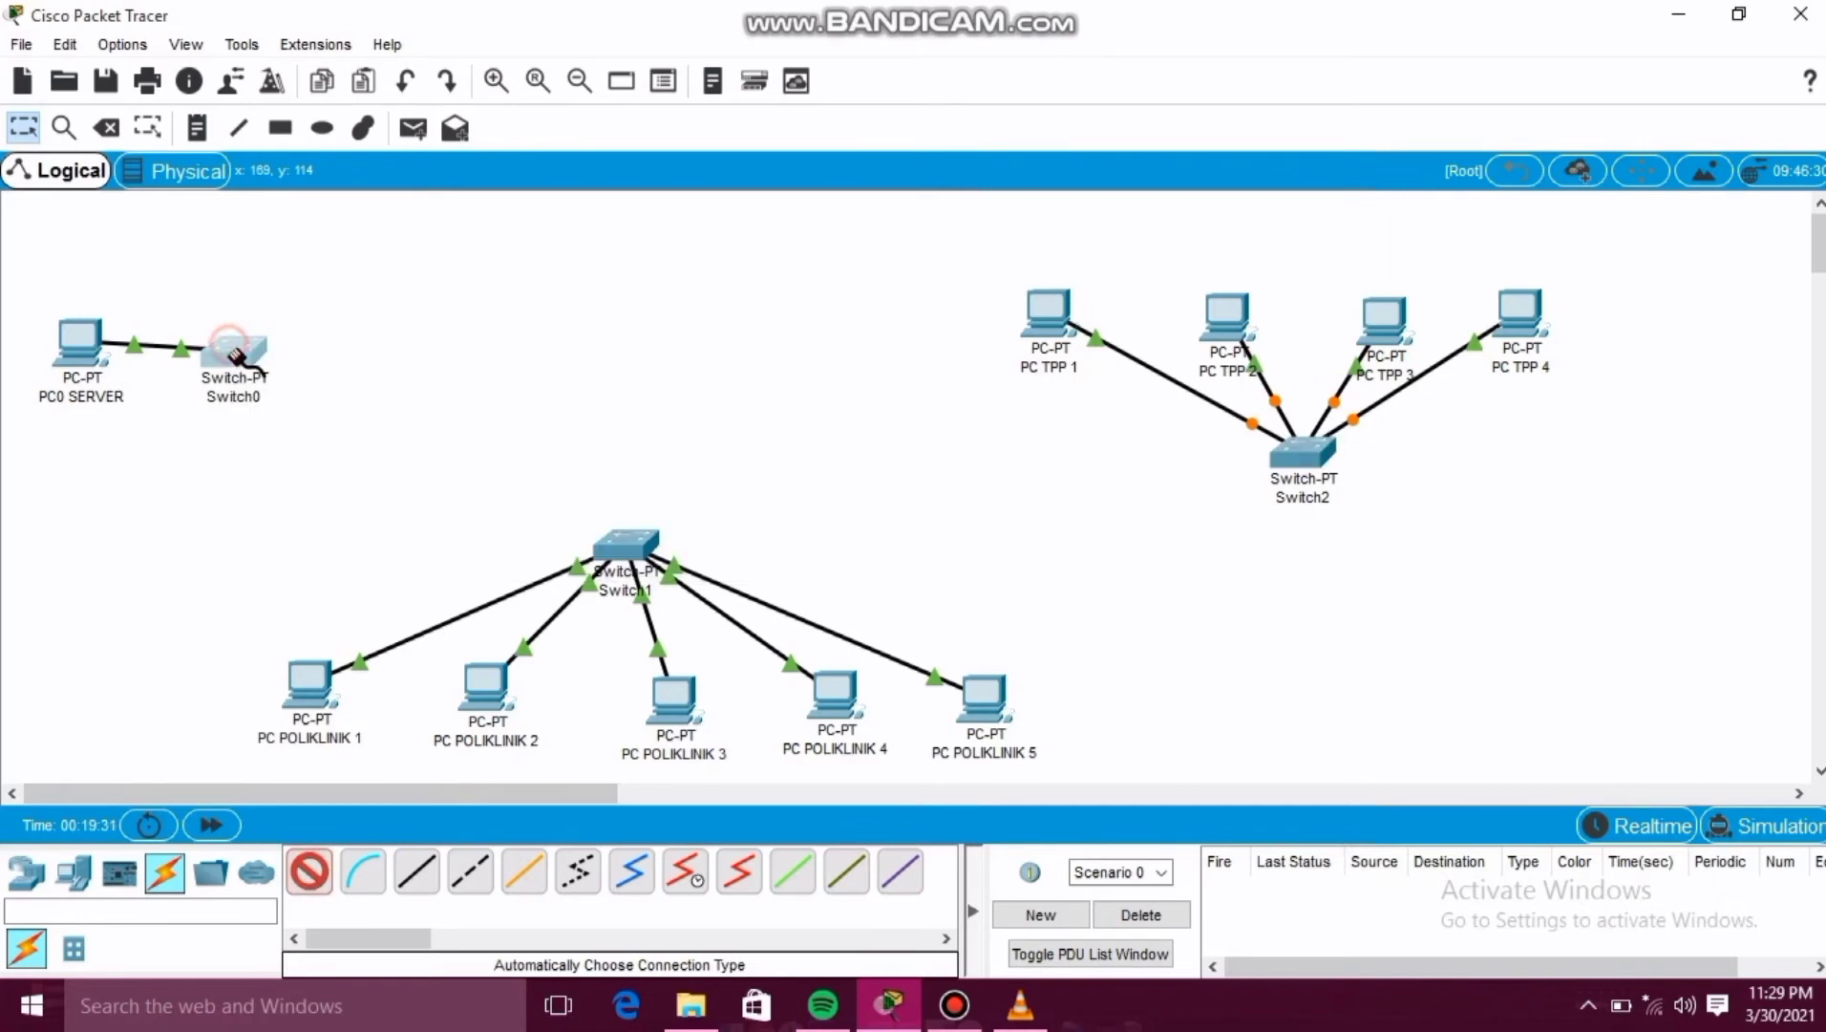
{"action": "left_click", "coordinate": [631, 545]}
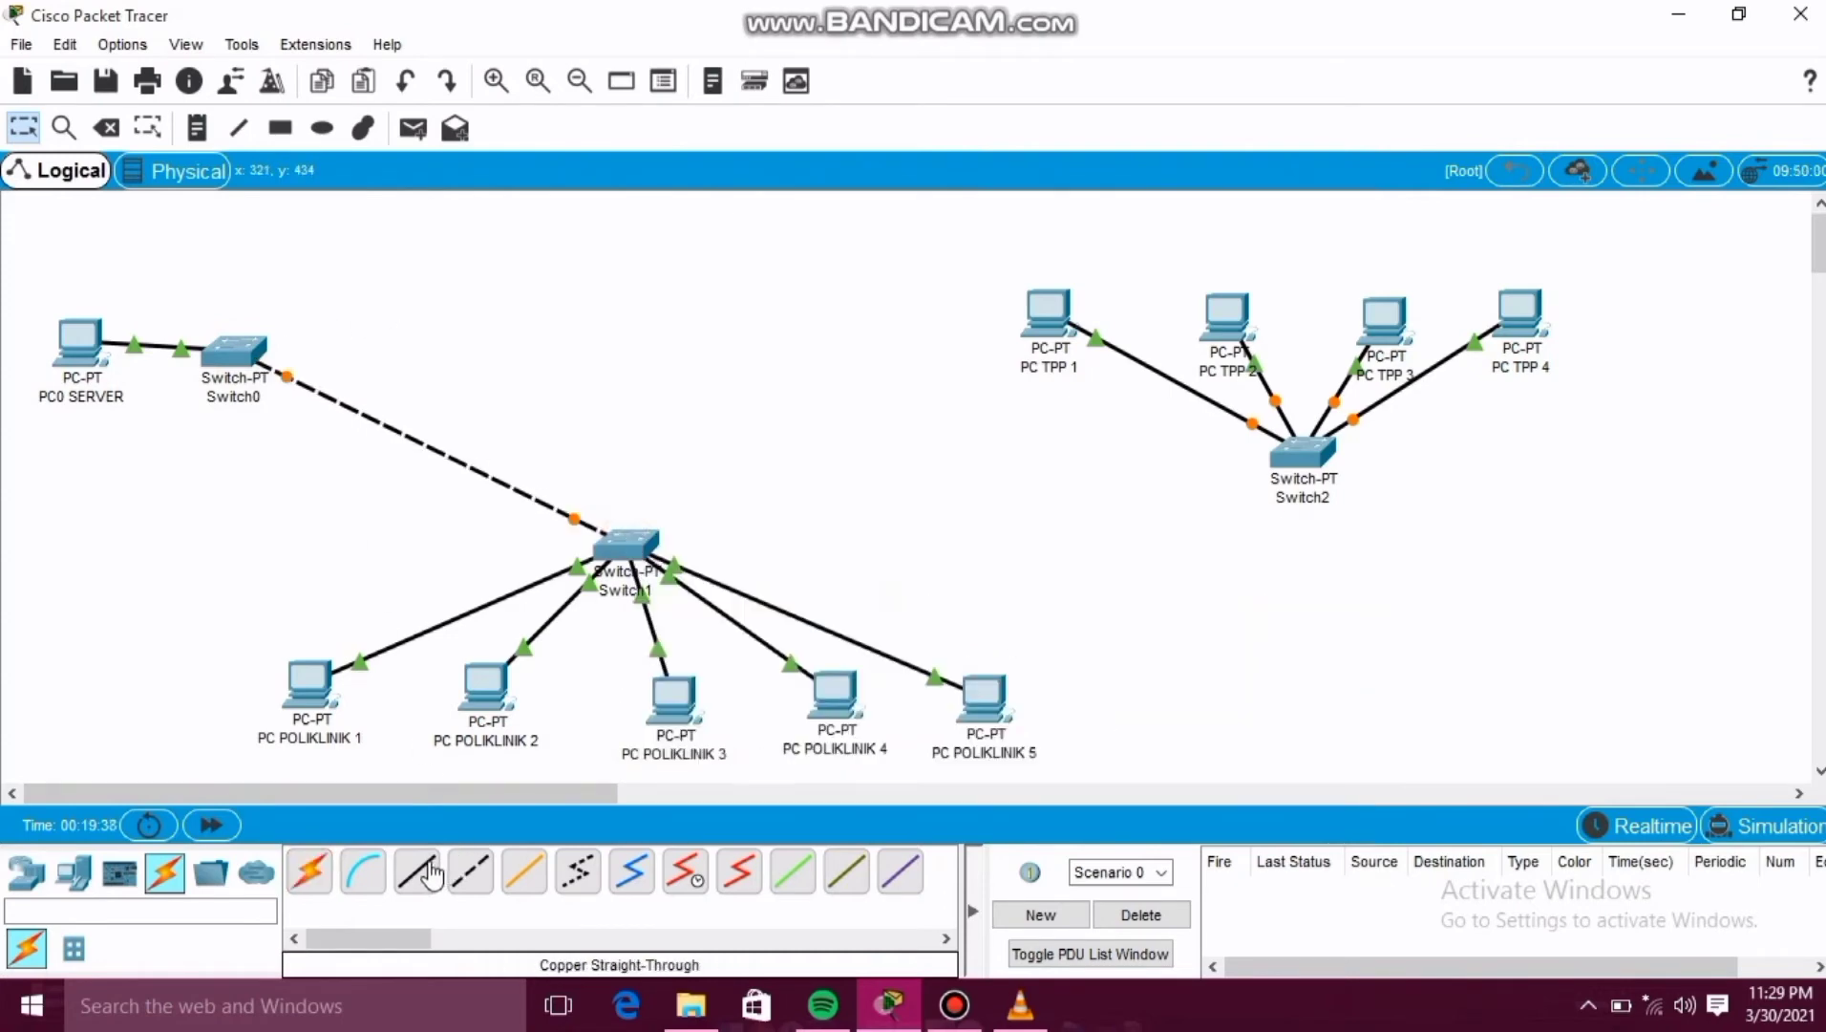
Connect Switch0 to Switch2 using the automatic connection type.
{"action": "left_click", "coordinate": [310, 871]}
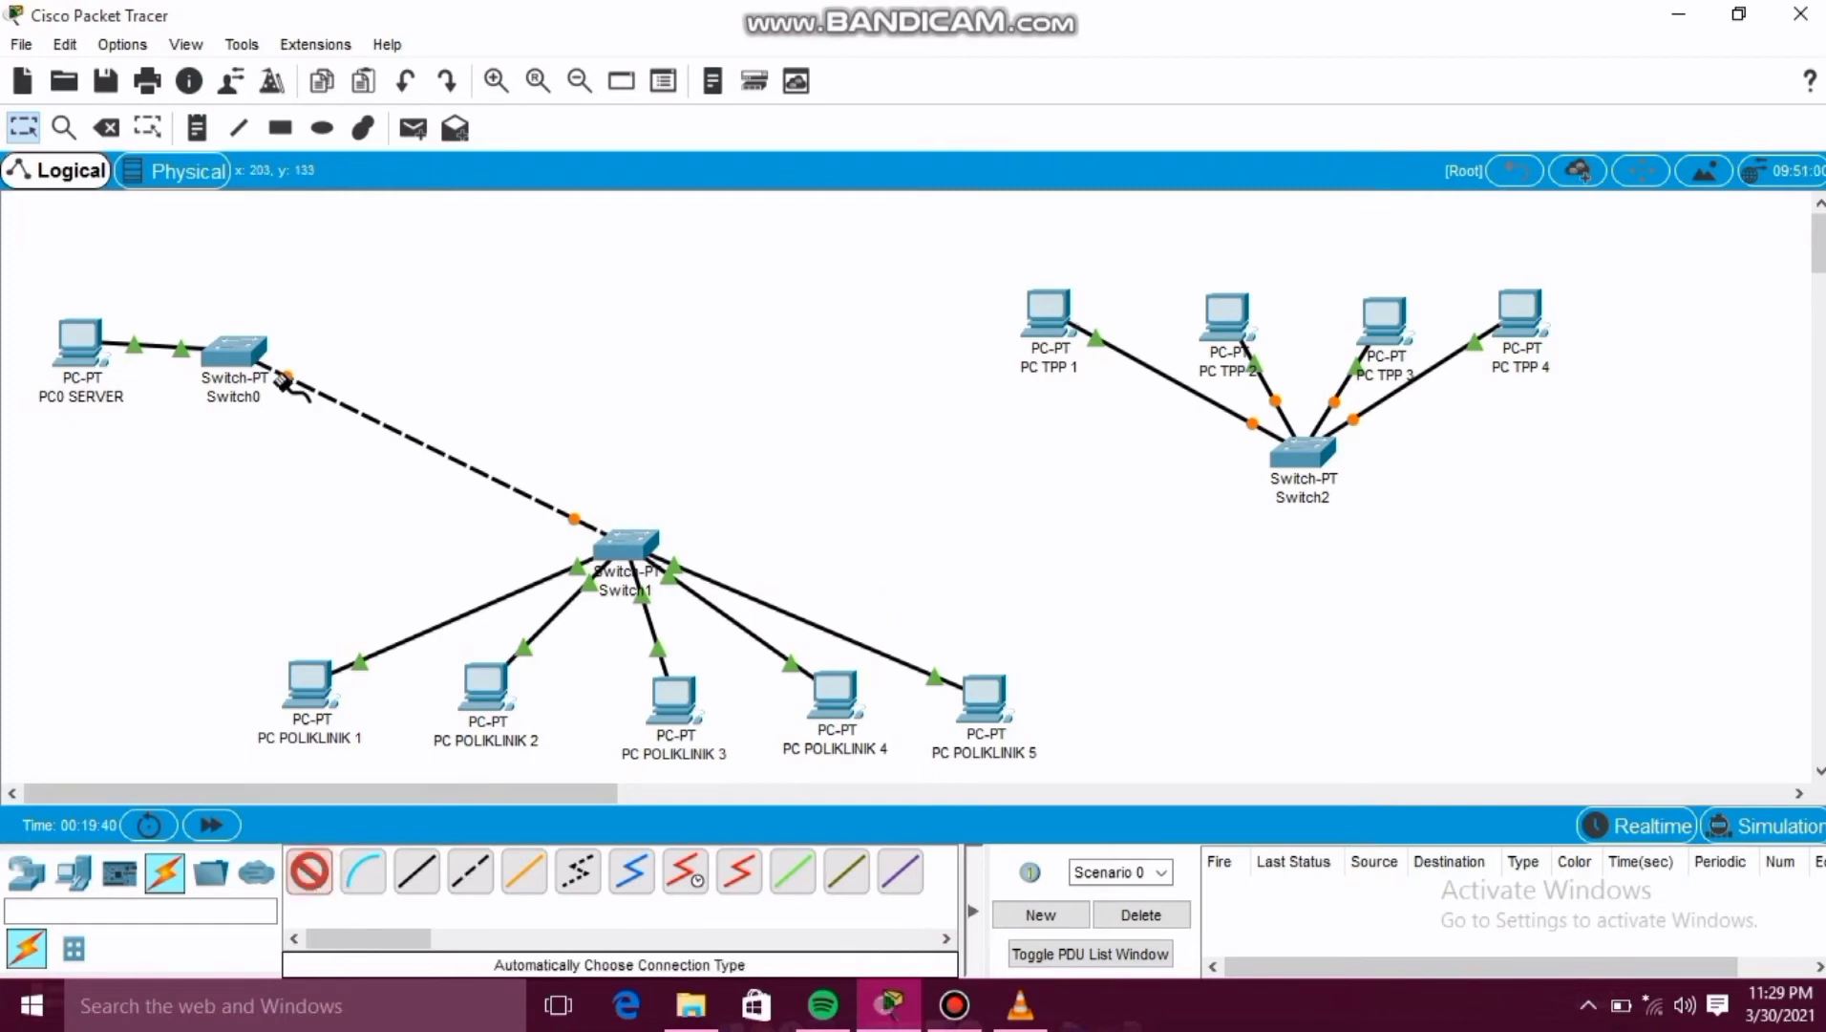
{"action": "left_click", "coordinate": [243, 352]}
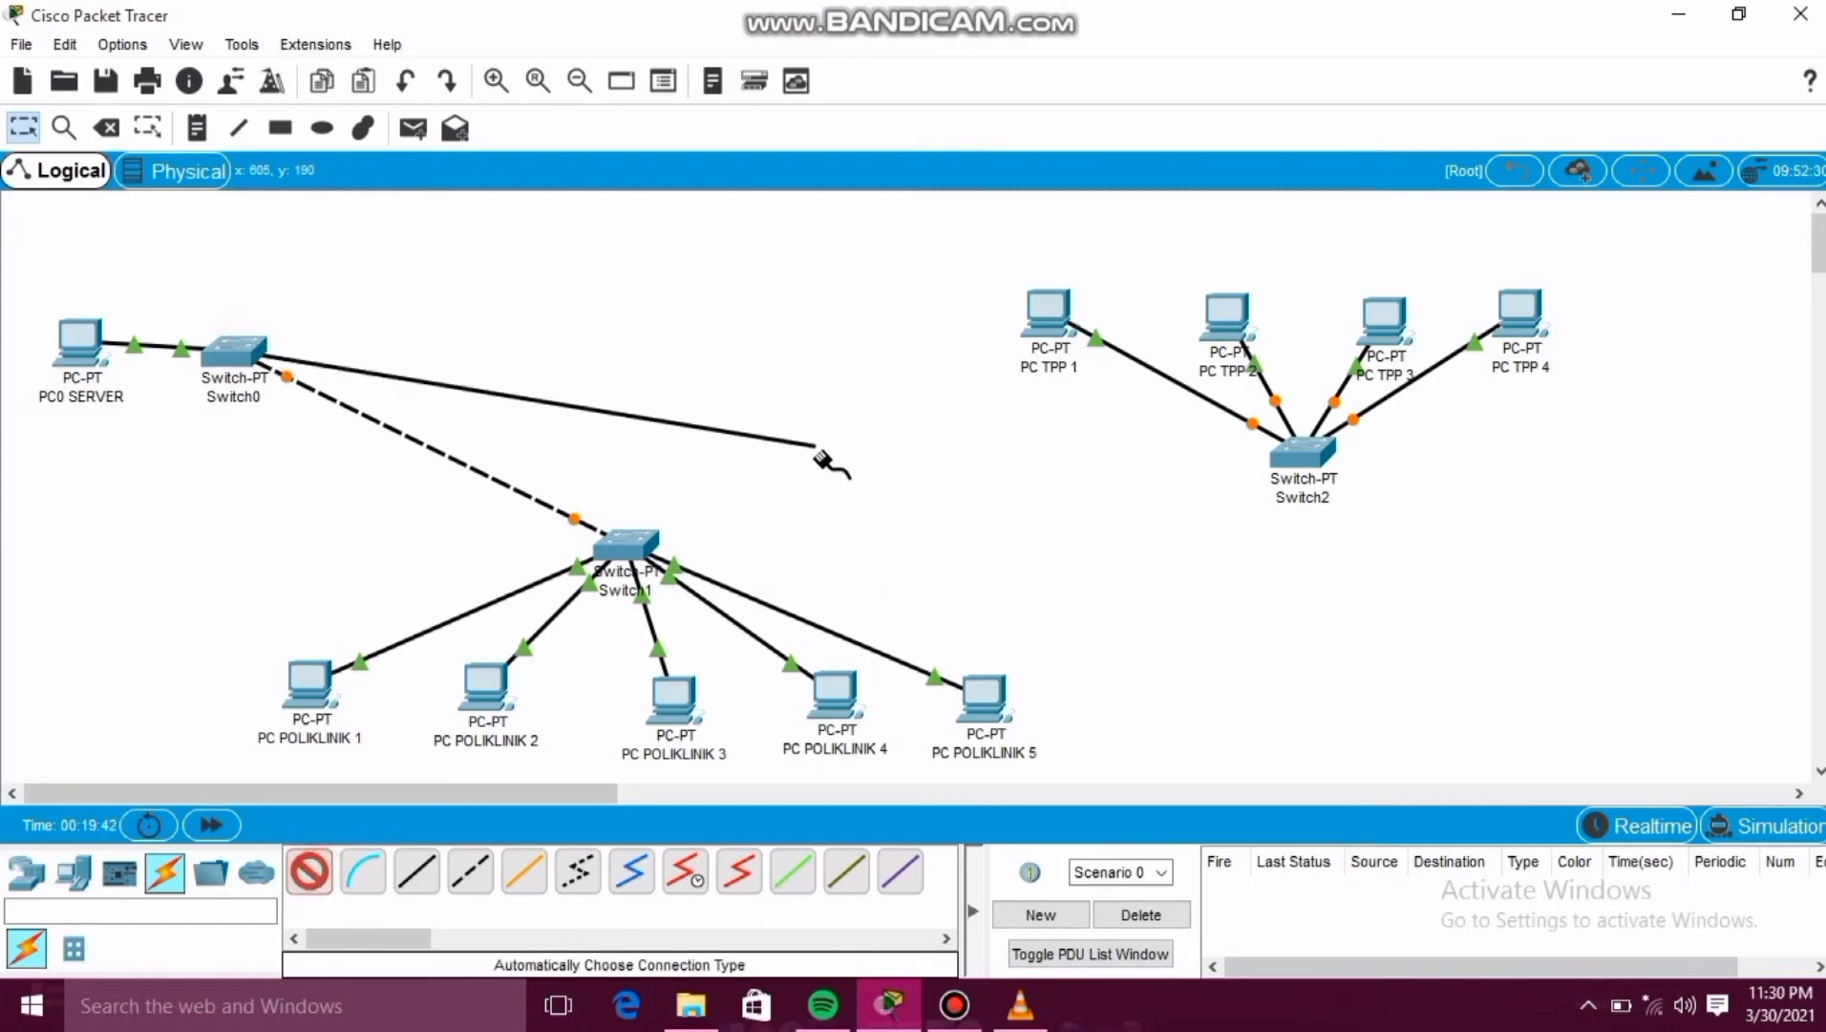
{"action": "left_click", "coordinate": [1289, 463]}
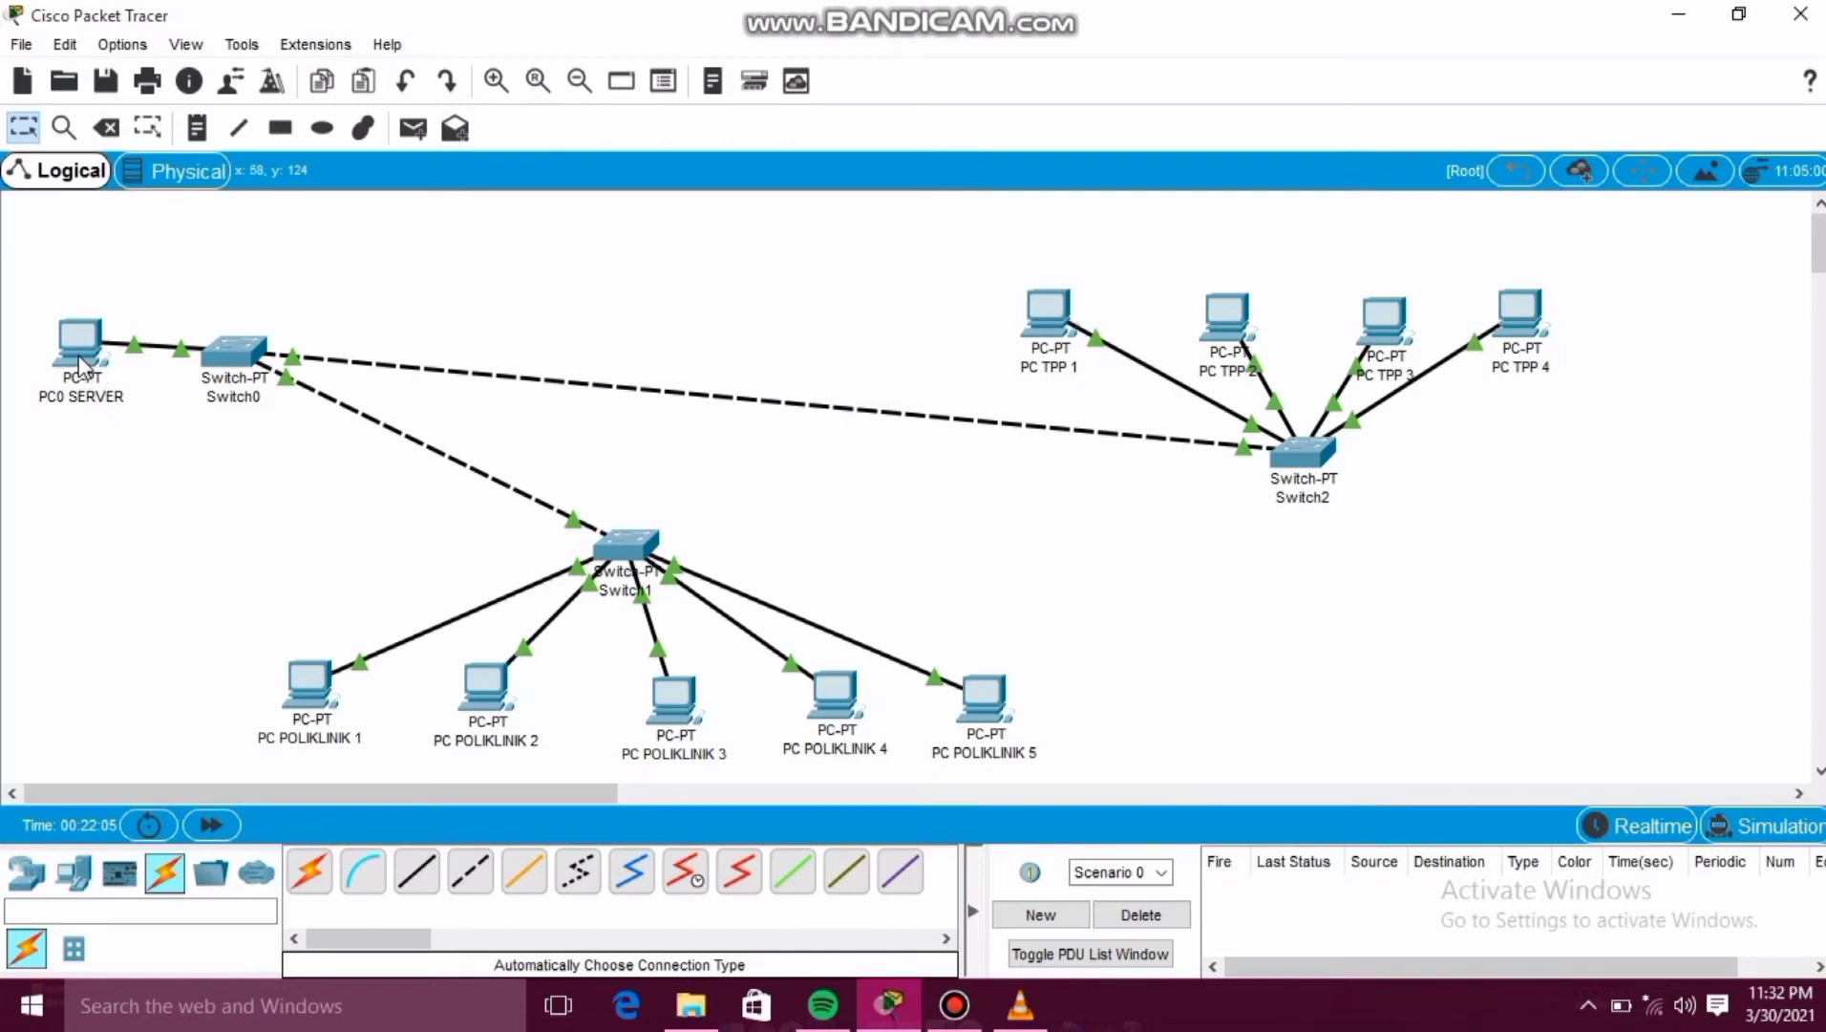
Give PC0 SERVER the static IPv4 address 198.0.0.1 with subnet mask 255.255.255.0 and close its window.
{"action": "mouse_move", "coordinate": [78, 361]}
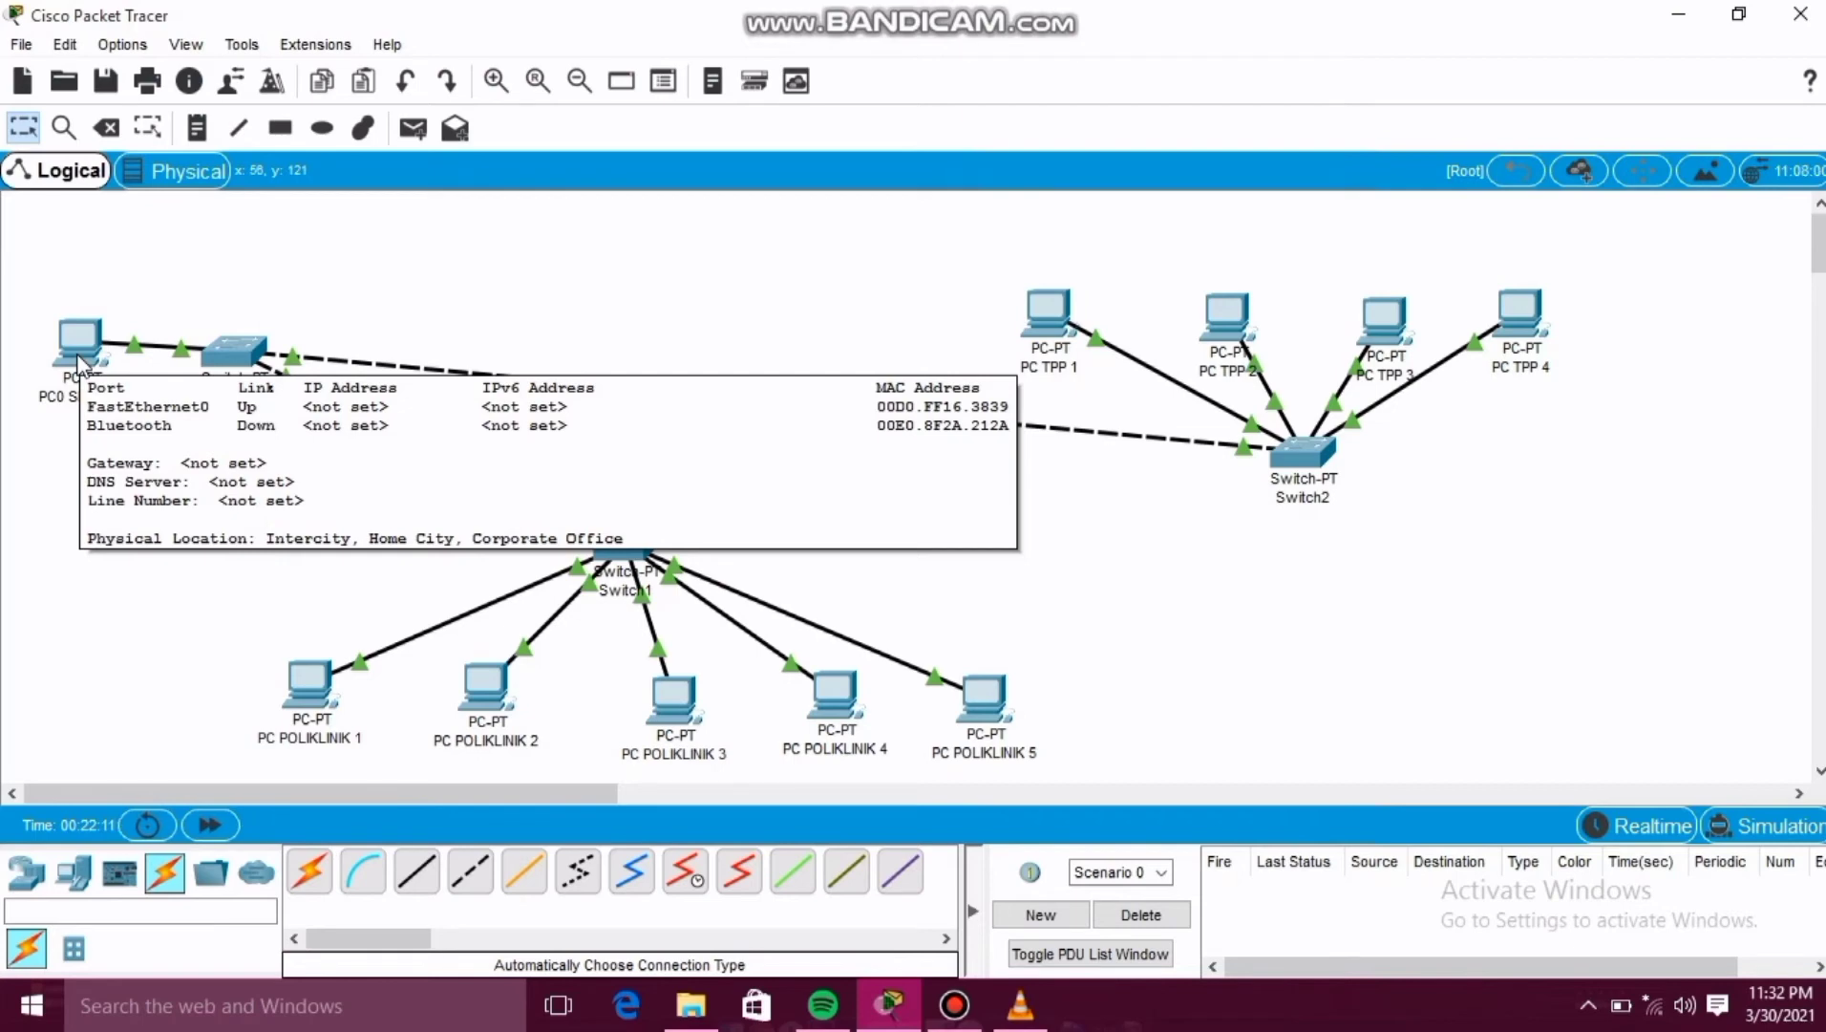
{"action": "left_click", "coordinate": [78, 355]}
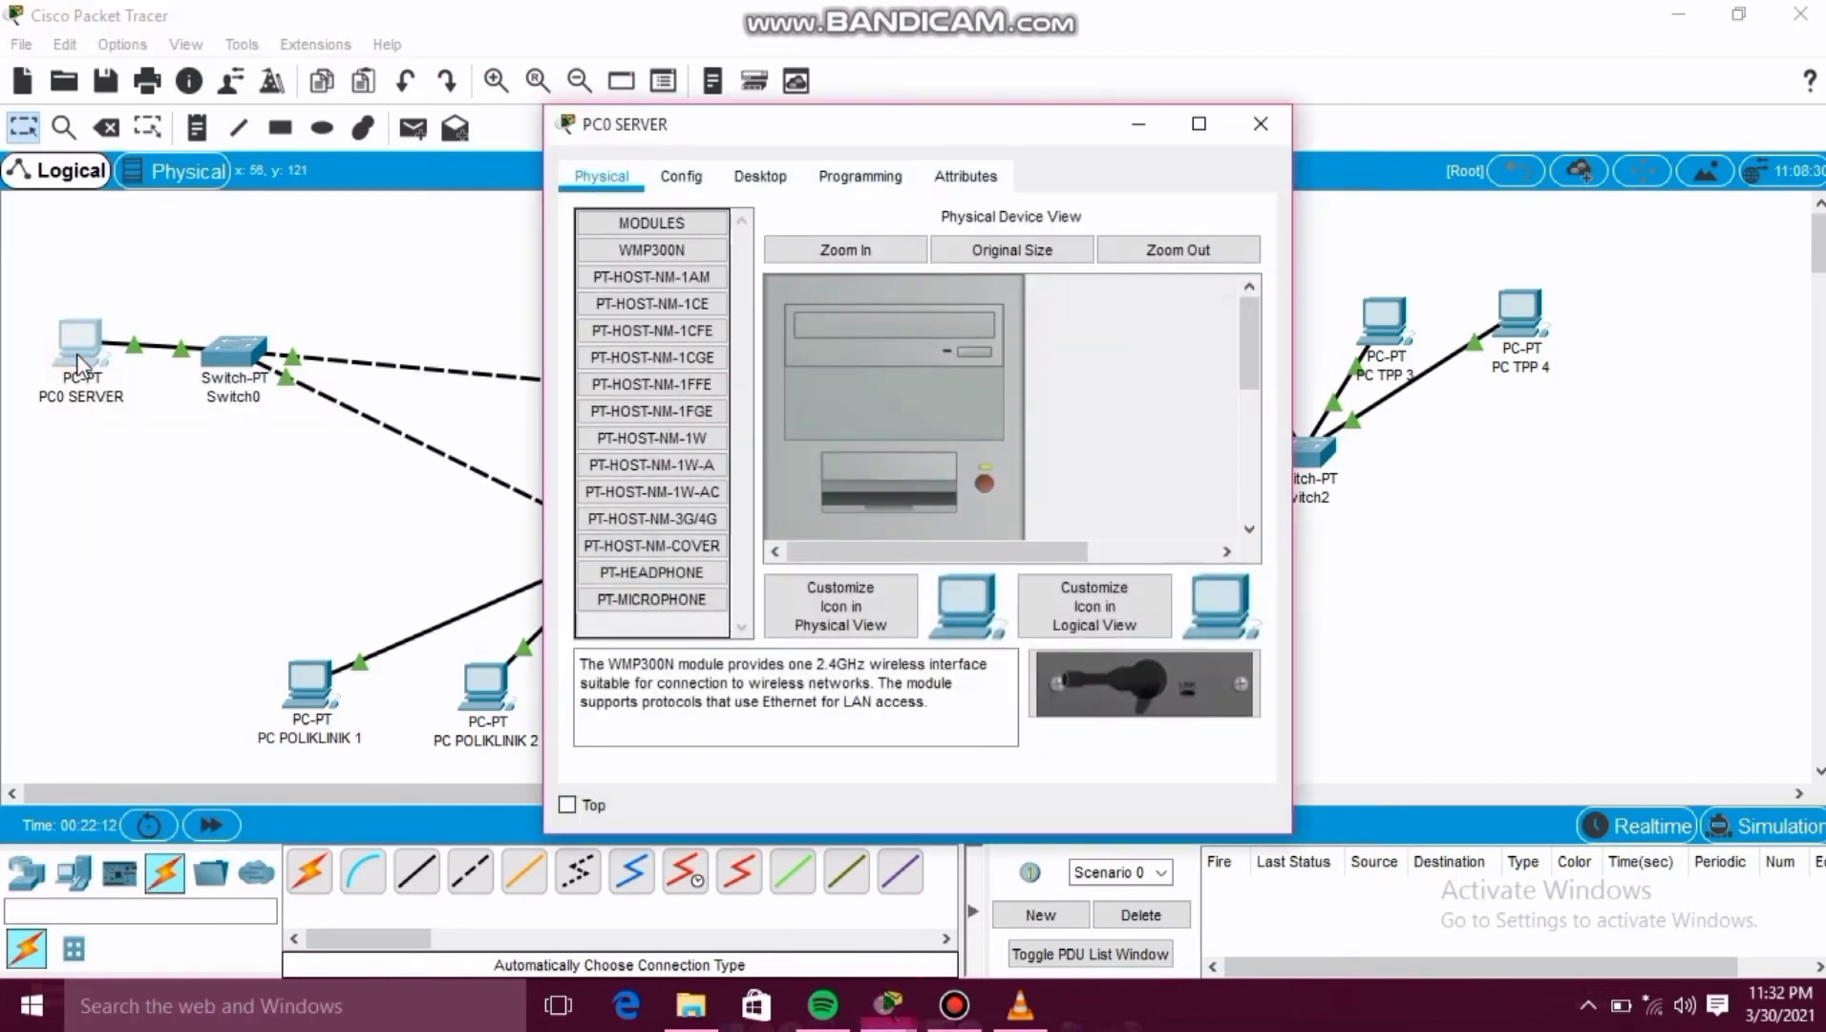
{"action": "left_click", "coordinate": [765, 179]}
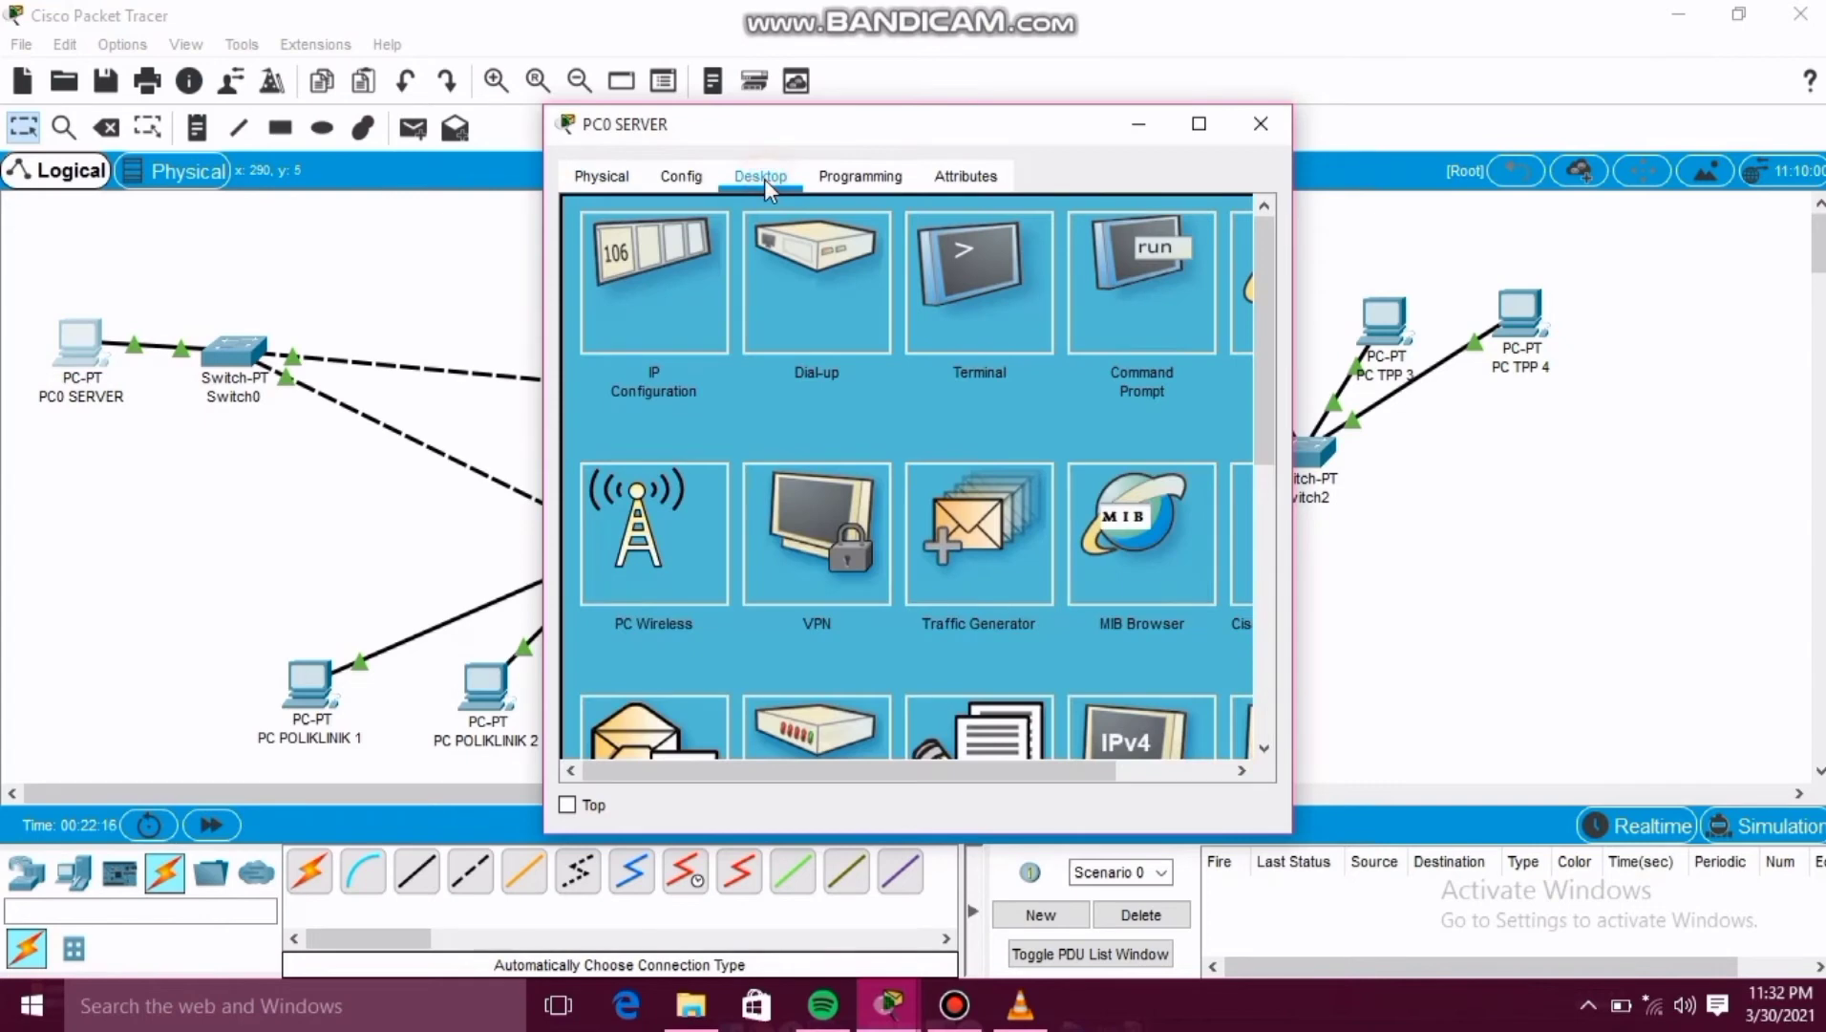
{"action": "left_click", "coordinate": [675, 300]}
{"action": "left_click", "coordinate": [856, 362]}
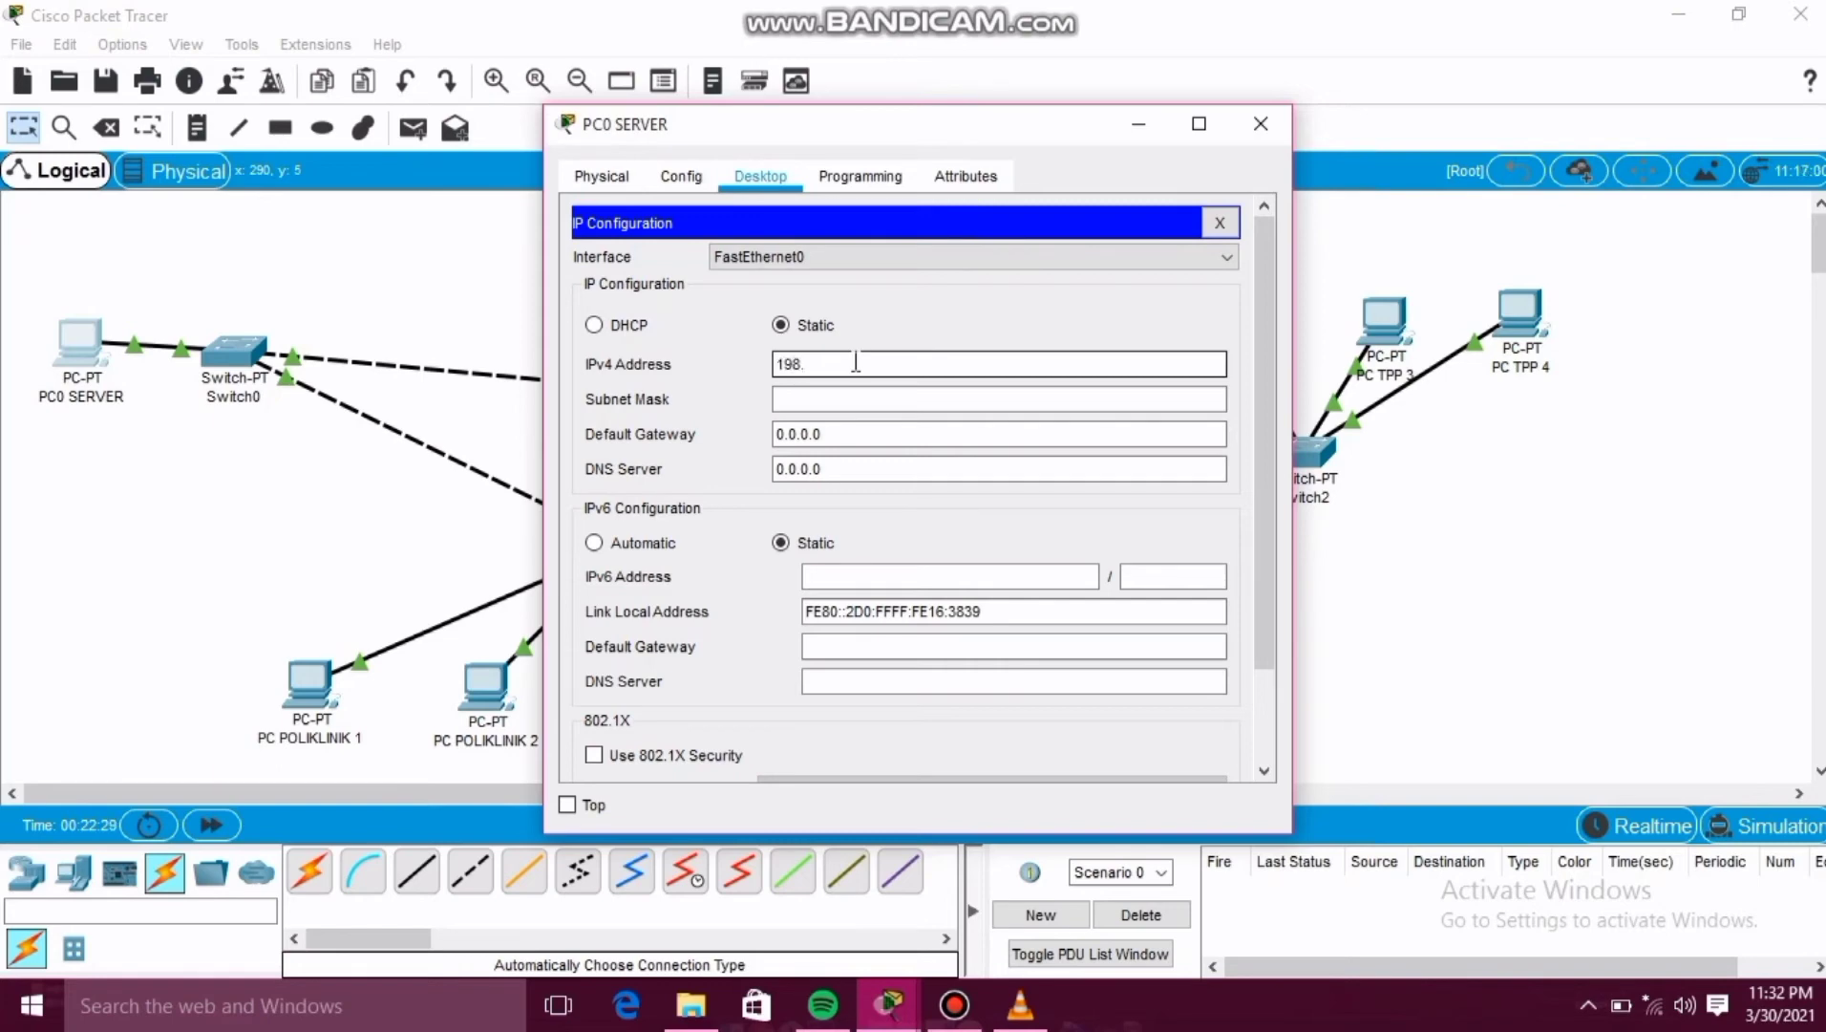
{"action": "type", "text": "0.0.1"}
{"action": "left_click", "coordinate": [835, 400]}
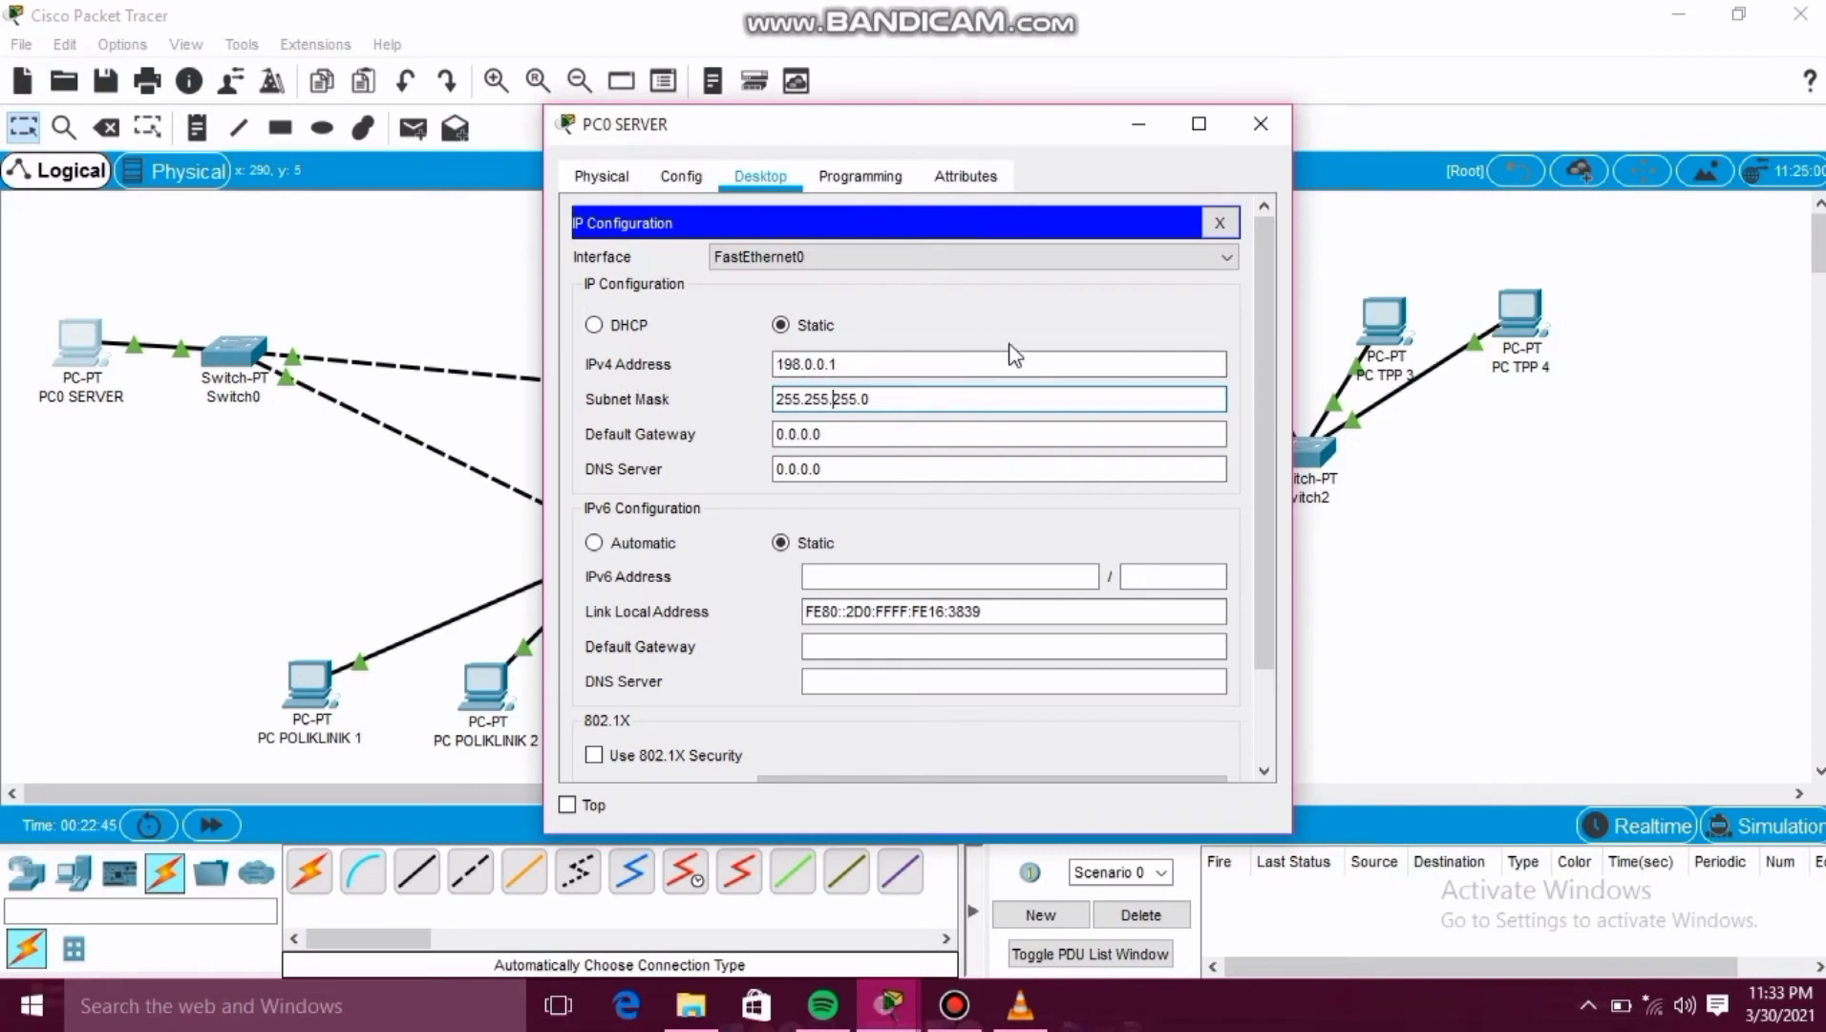
{"action": "left_click", "coordinate": [1261, 125]}
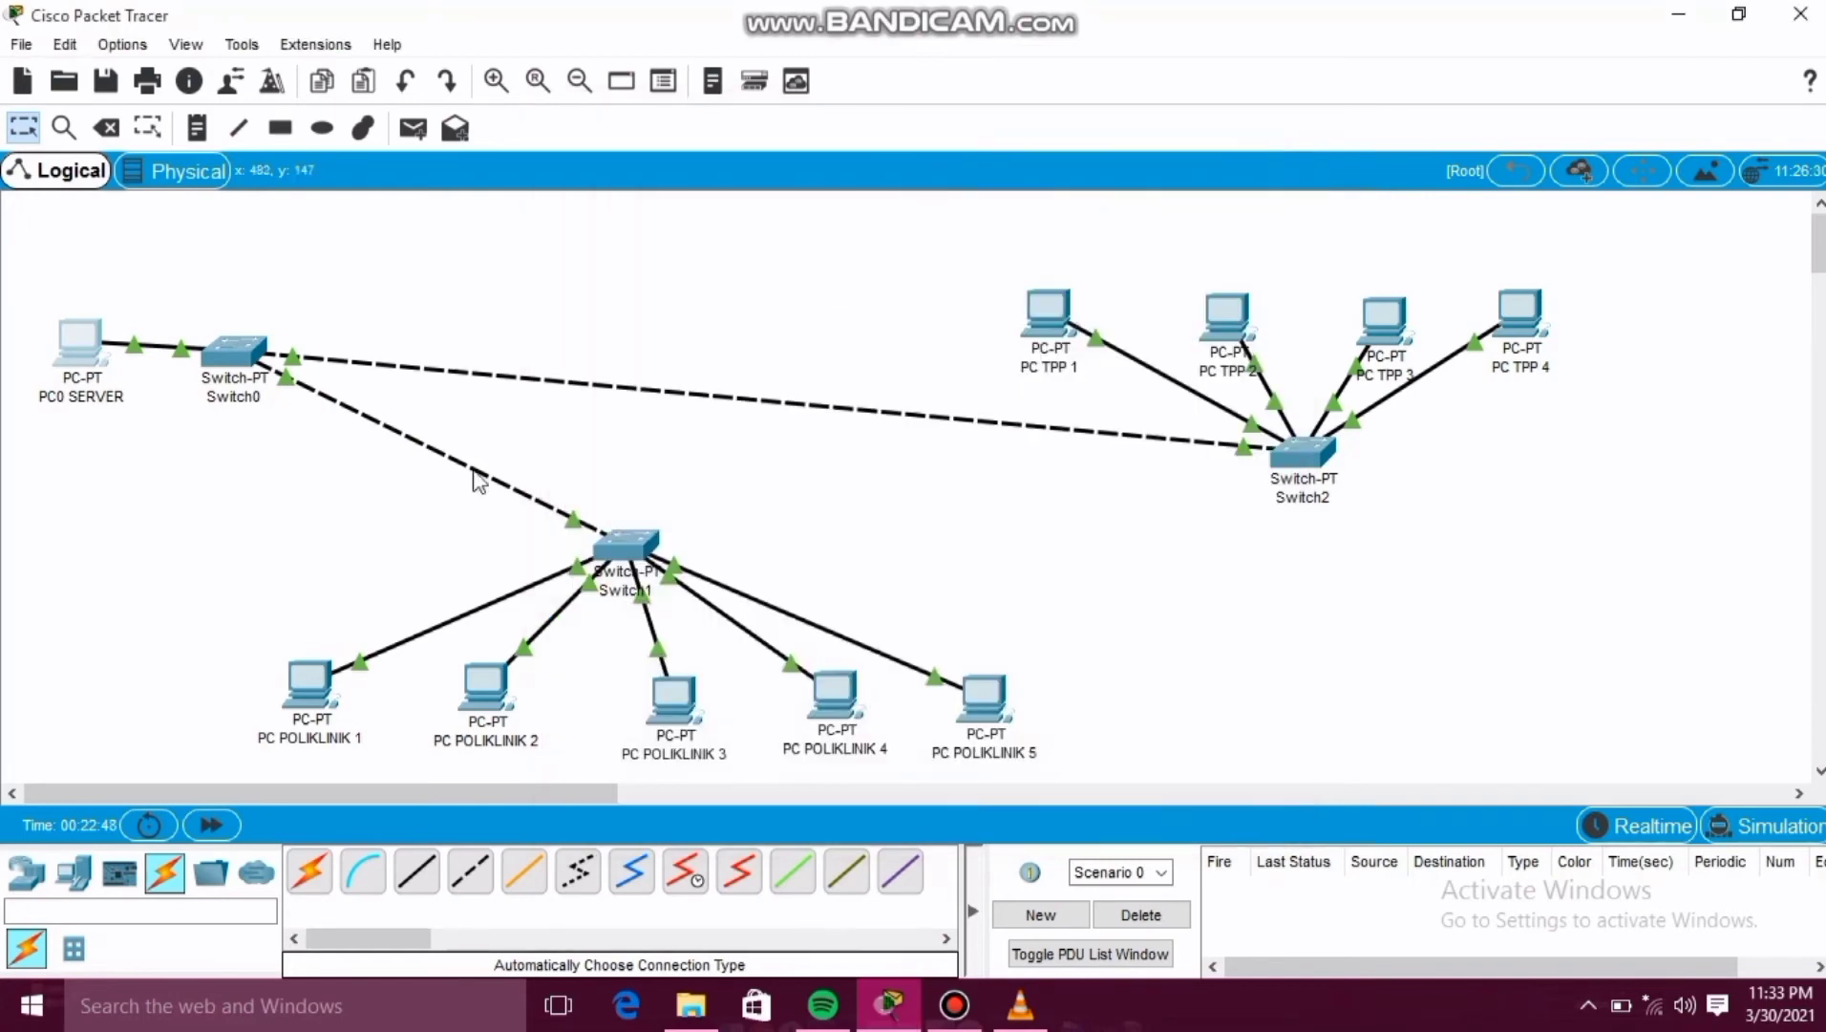
Give PC POLIKLINIK 1 the static IPv4 address 198.0.0.2 with subnet mask 255.255.255.0 and close its window.
{"action": "left_click", "coordinate": [311, 702]}
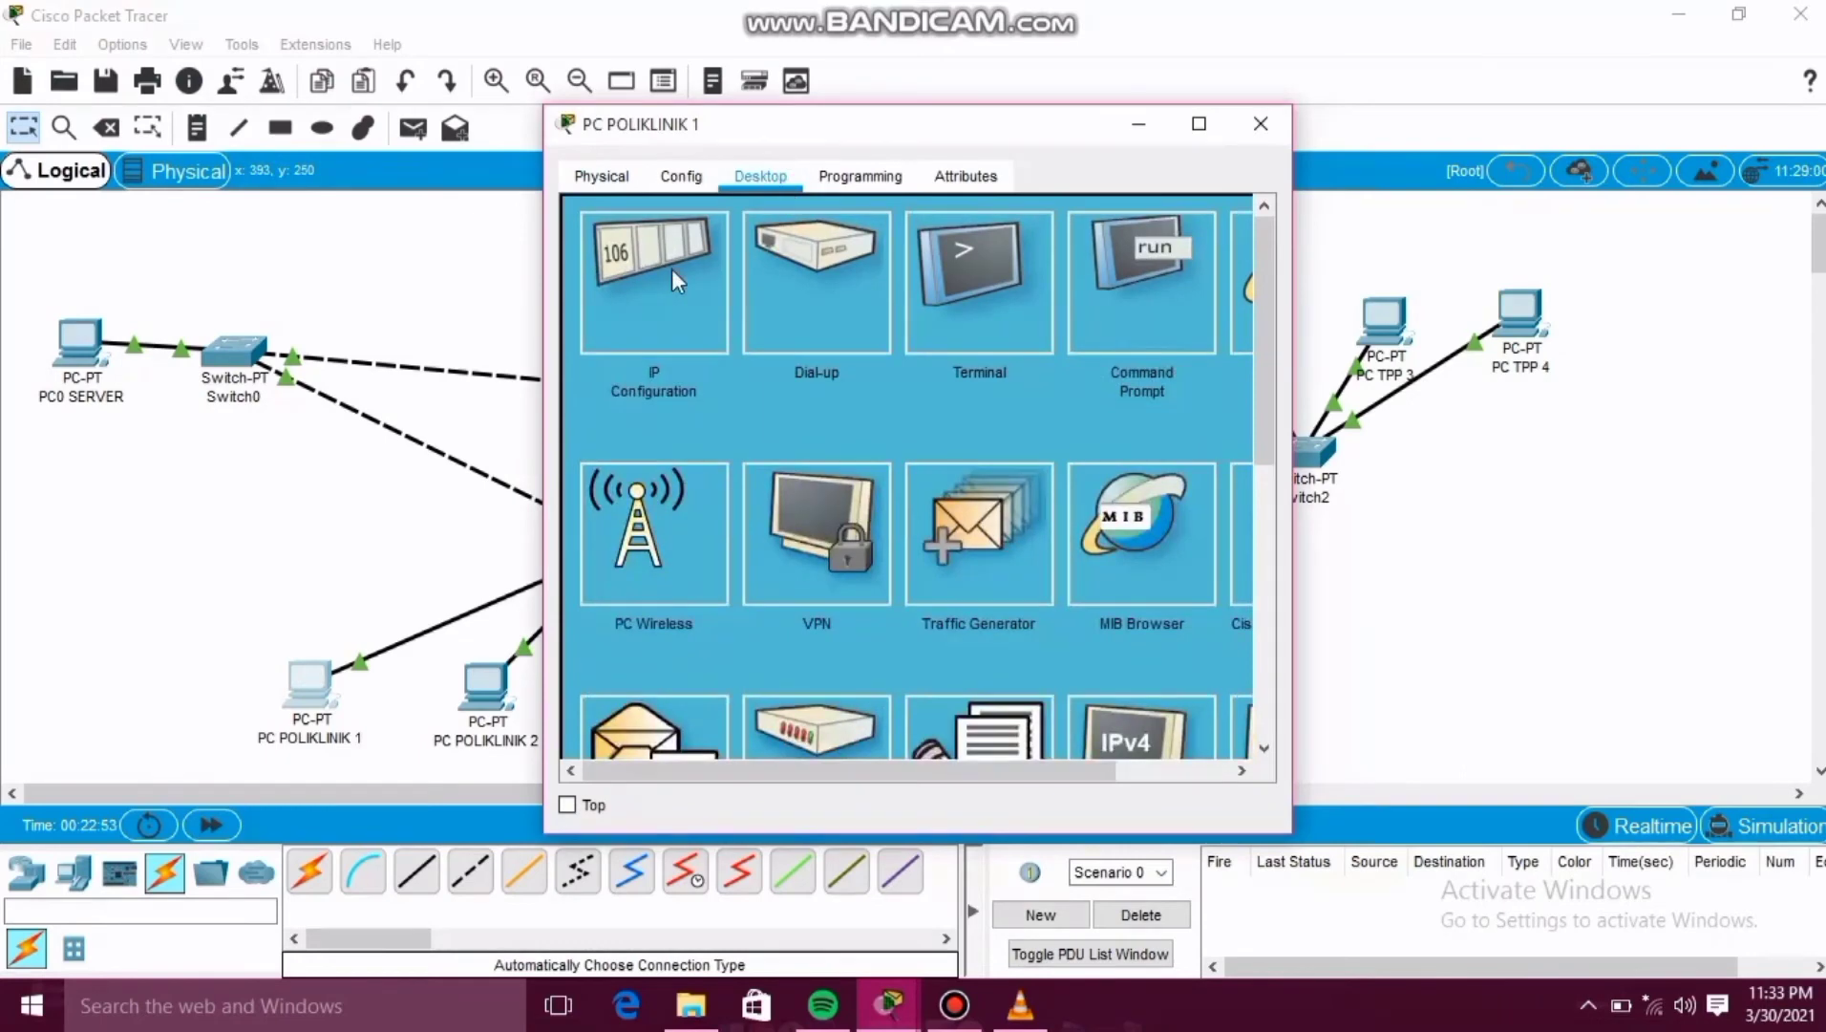
{"action": "left_click", "coordinate": [674, 275]}
{"action": "left_click", "coordinate": [834, 367]}
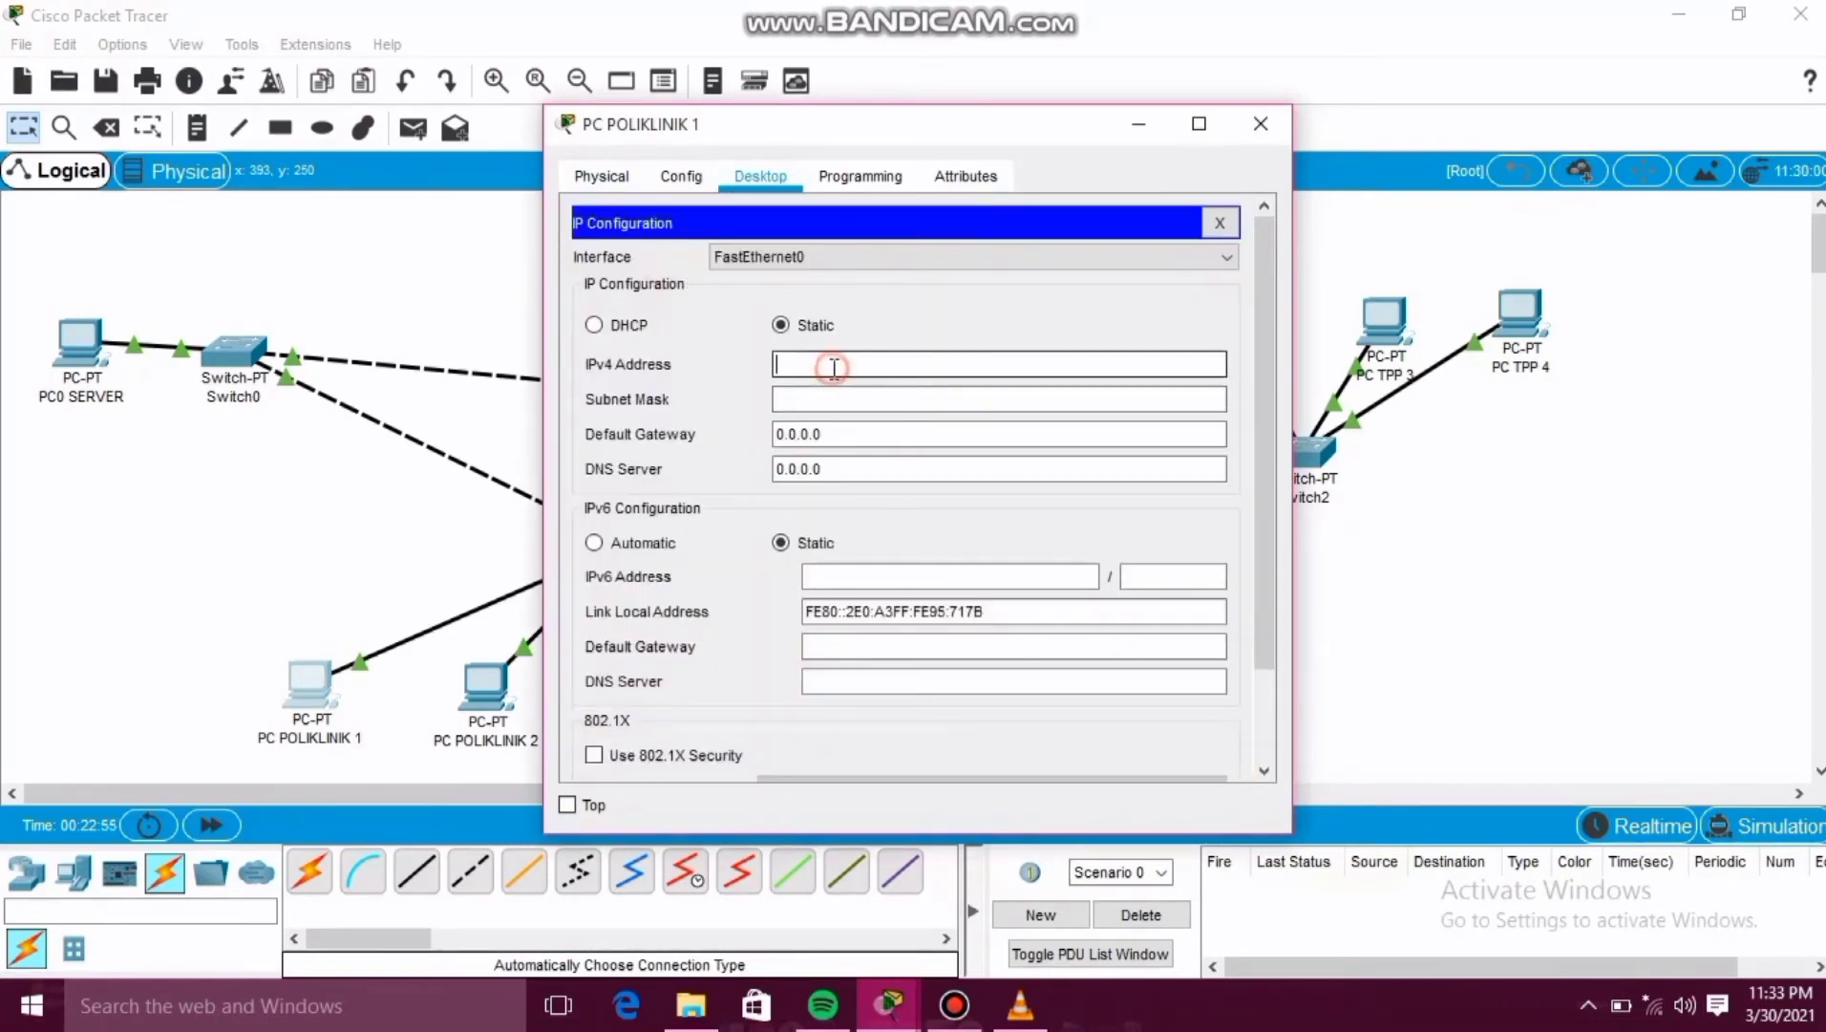
{"action": "type", "text": "198.0.0.2"}
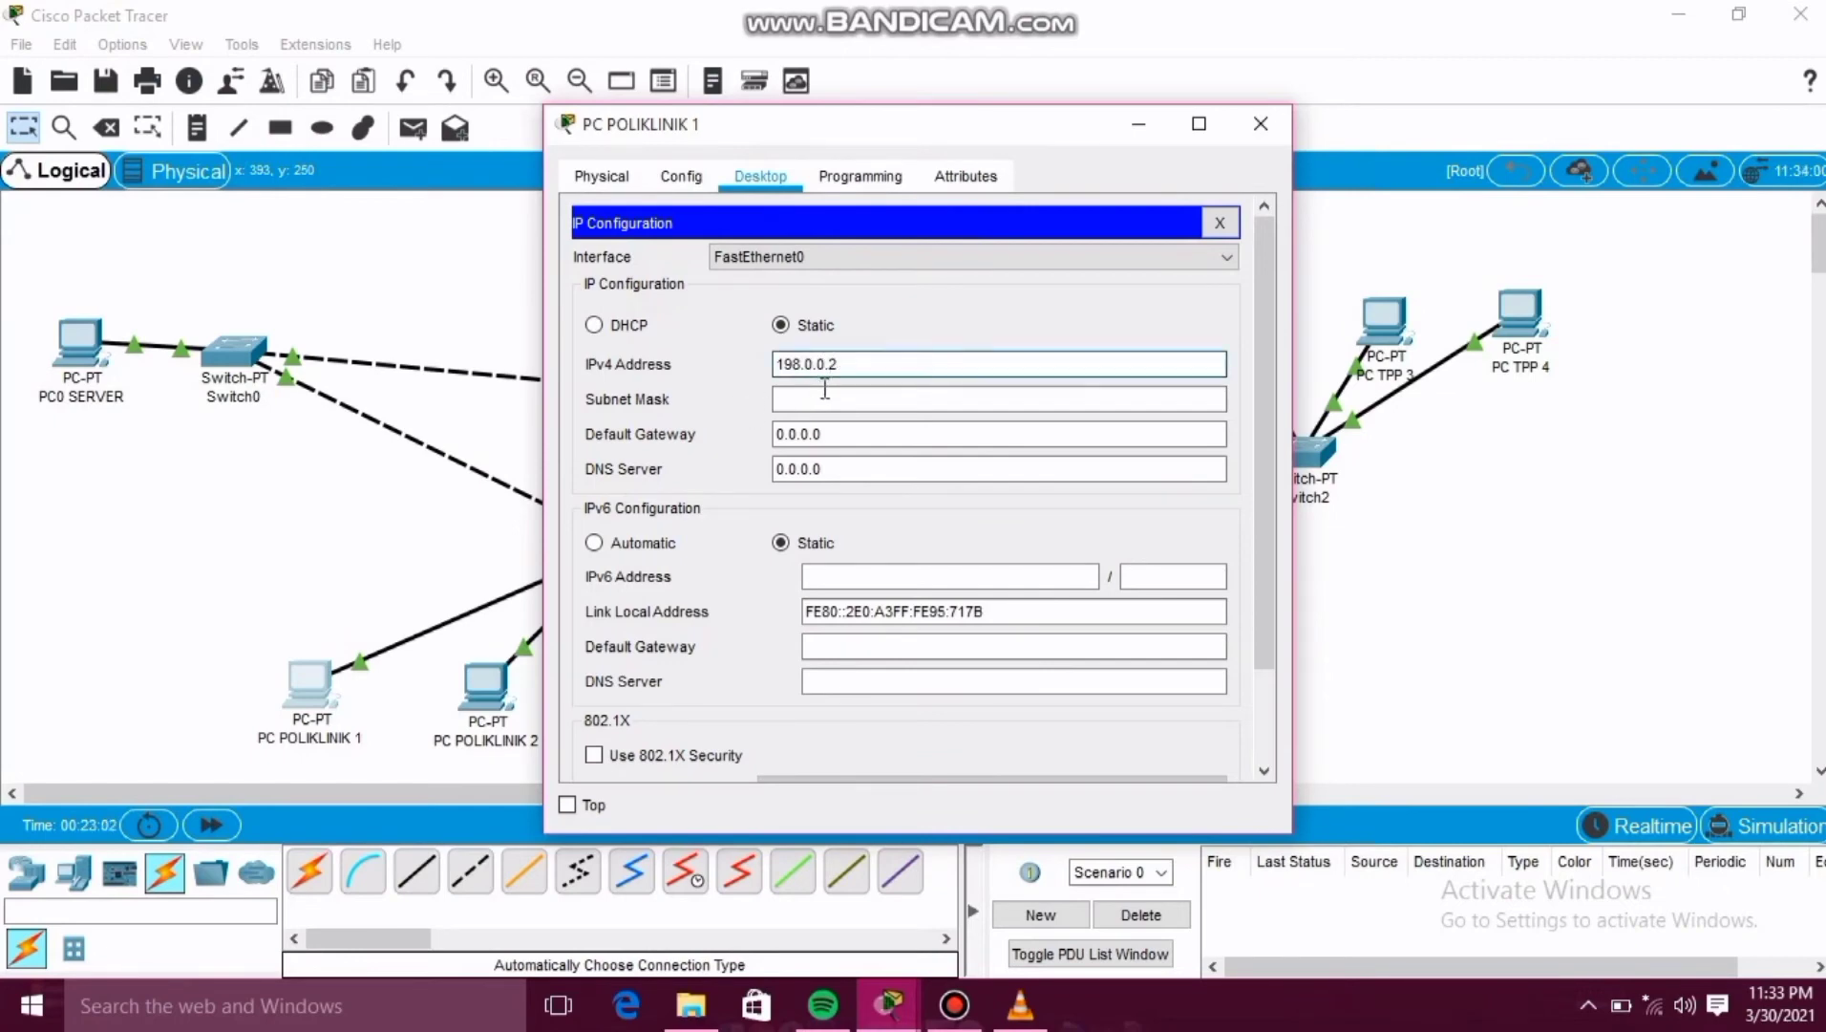
{"action": "left_click", "coordinate": [823, 399]}
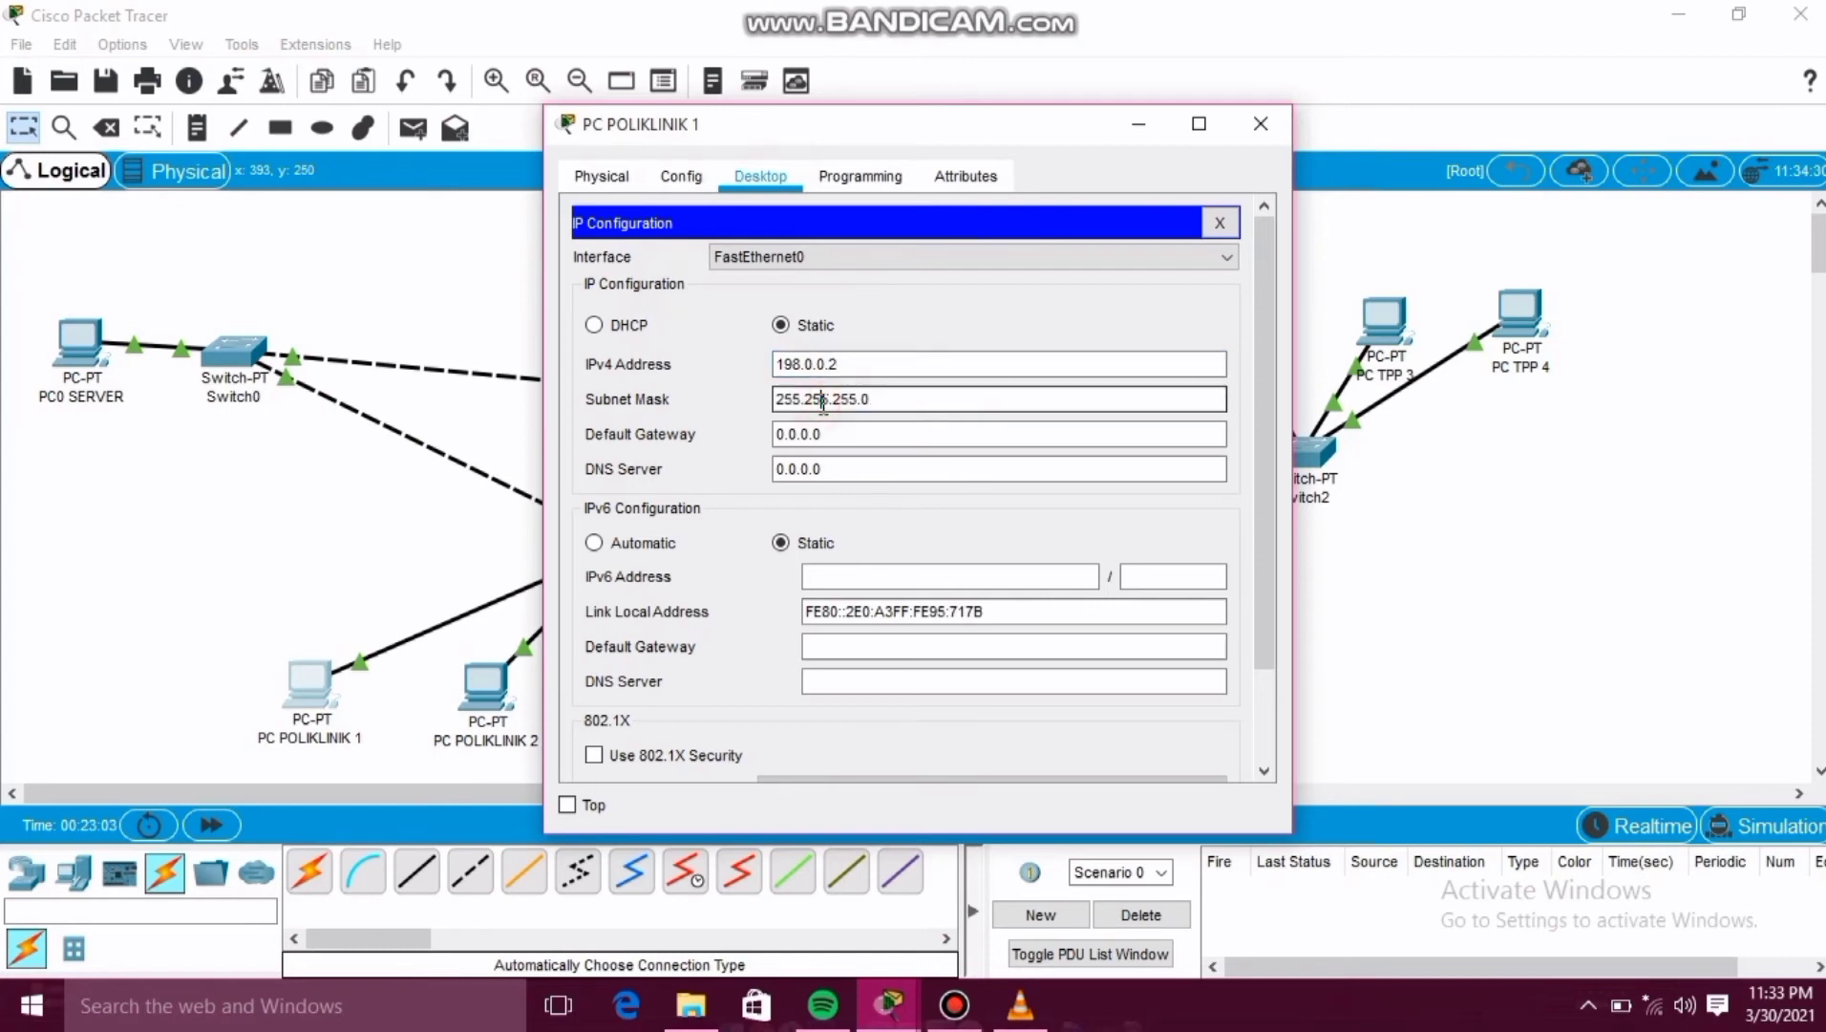
{"action": "left_click", "coordinate": [1263, 126]}
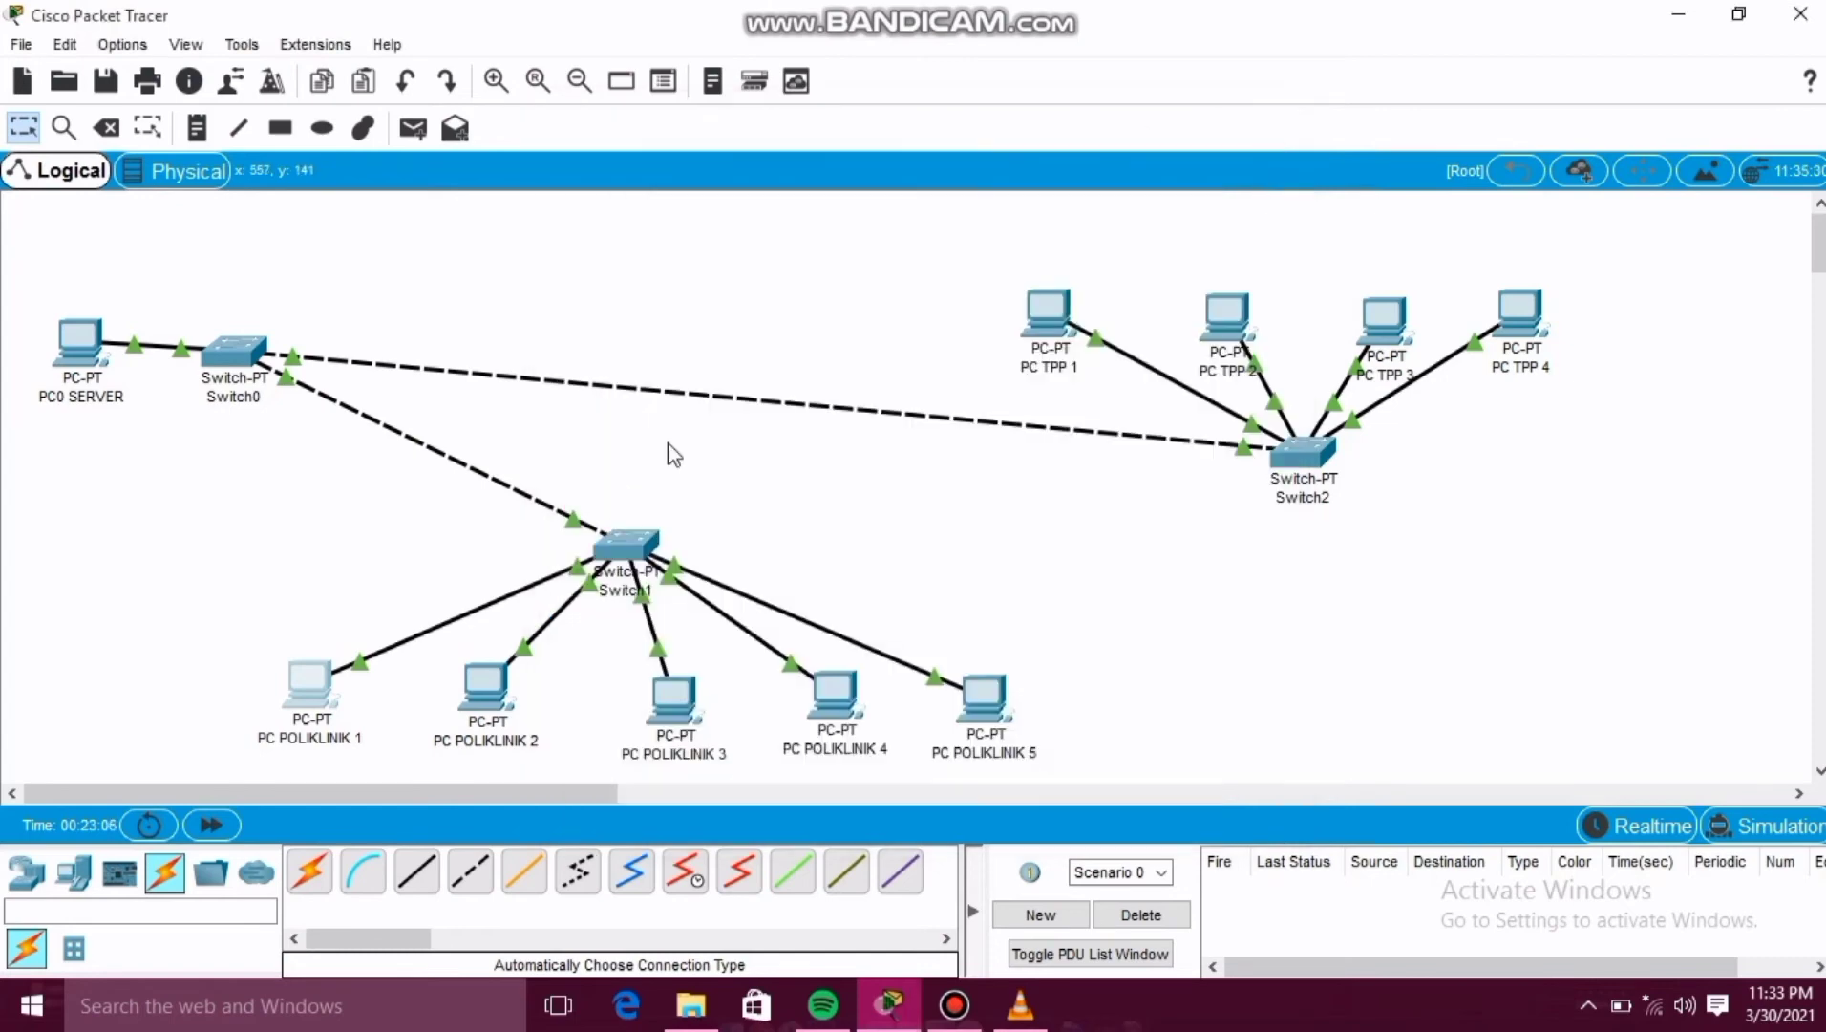
Give PC POLIKLINIK 2 the static IPv4 address 198.0.0.3 with subnet mask 255.255.255.0 and close its window.
{"action": "left_click", "coordinate": [486, 681]}
{"action": "left_click", "coordinate": [760, 176]}
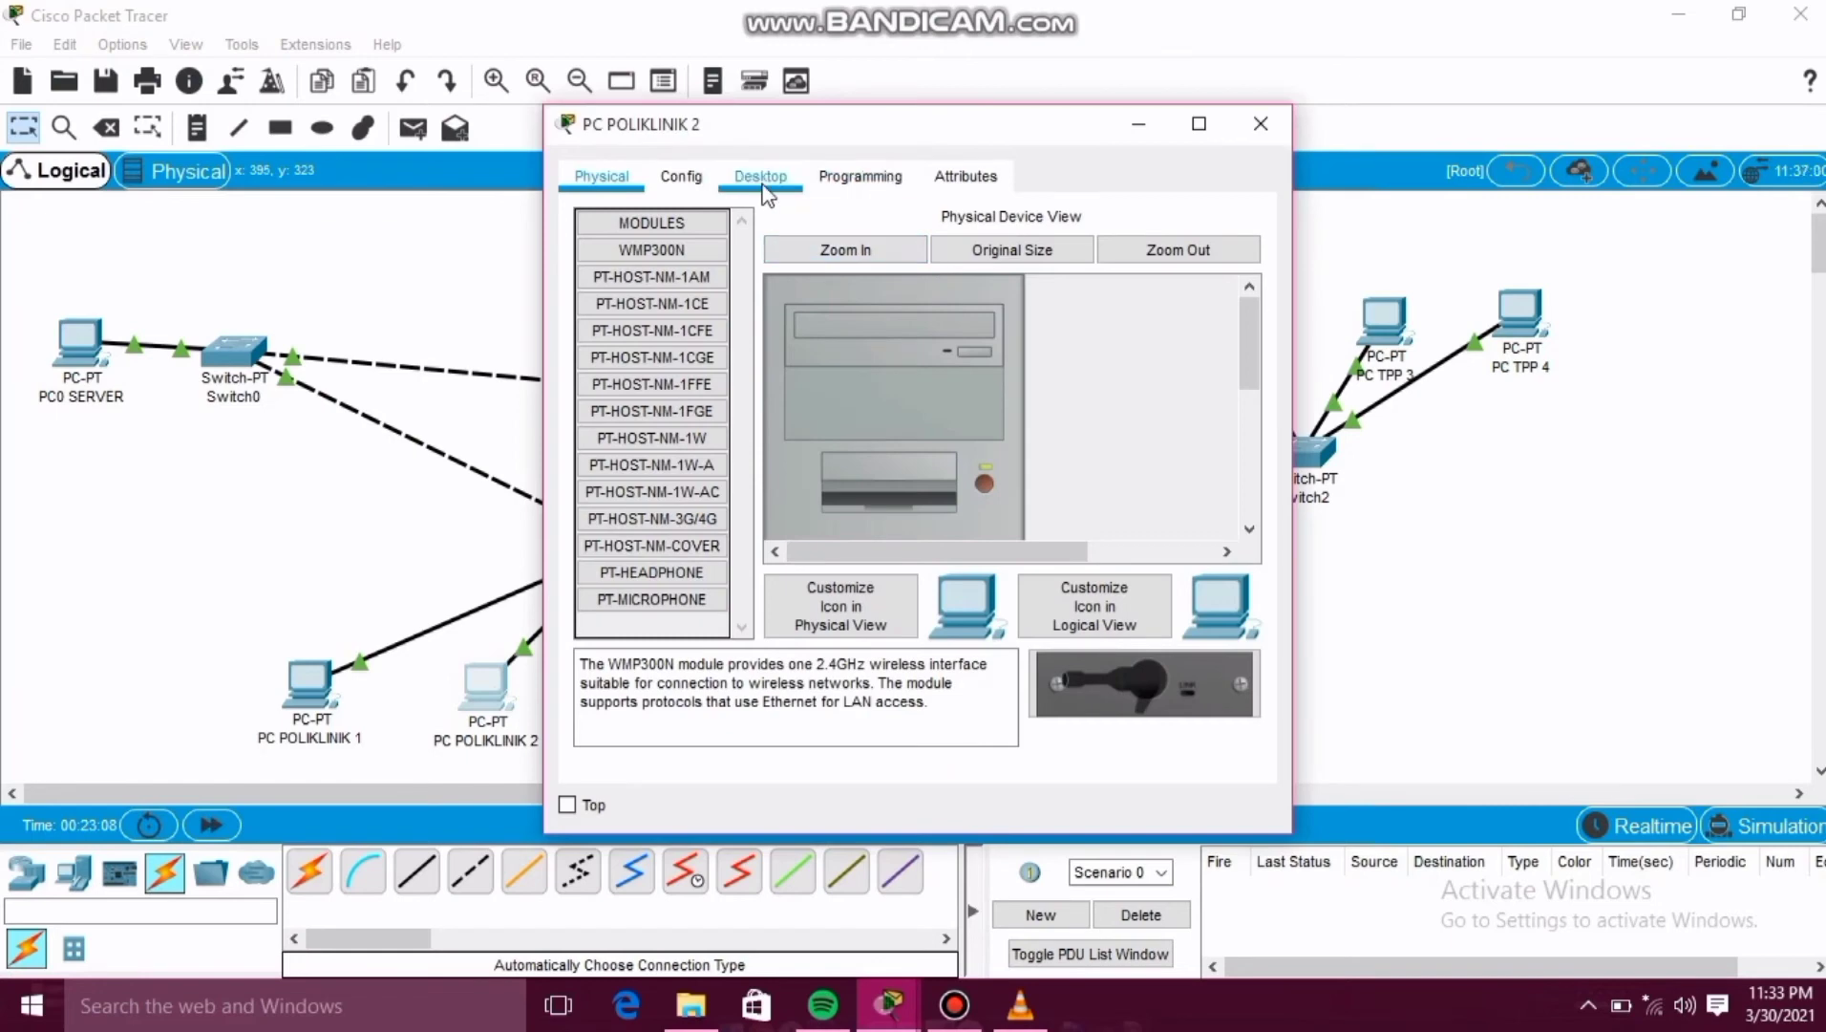
{"action": "left_click", "coordinate": [641, 325]}
{"action": "left_click", "coordinate": [827, 364]}
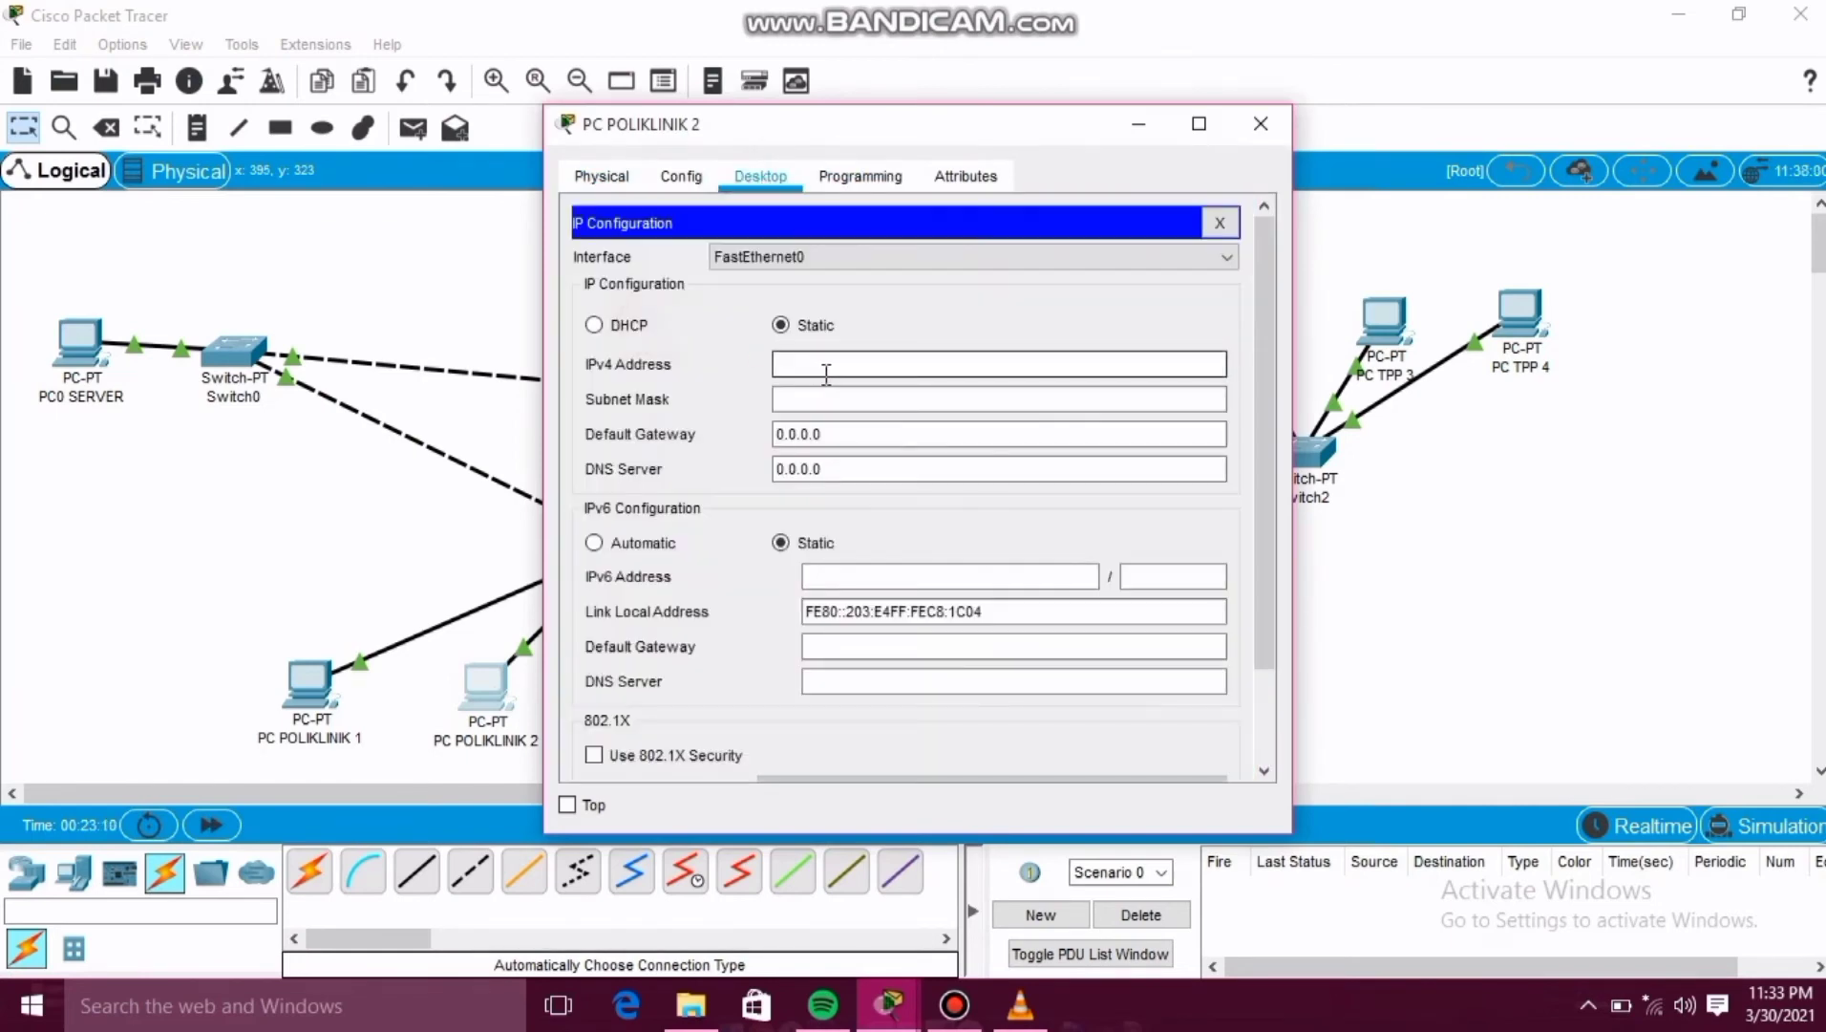
{"action": "type", "text": "198.0.0.3"}
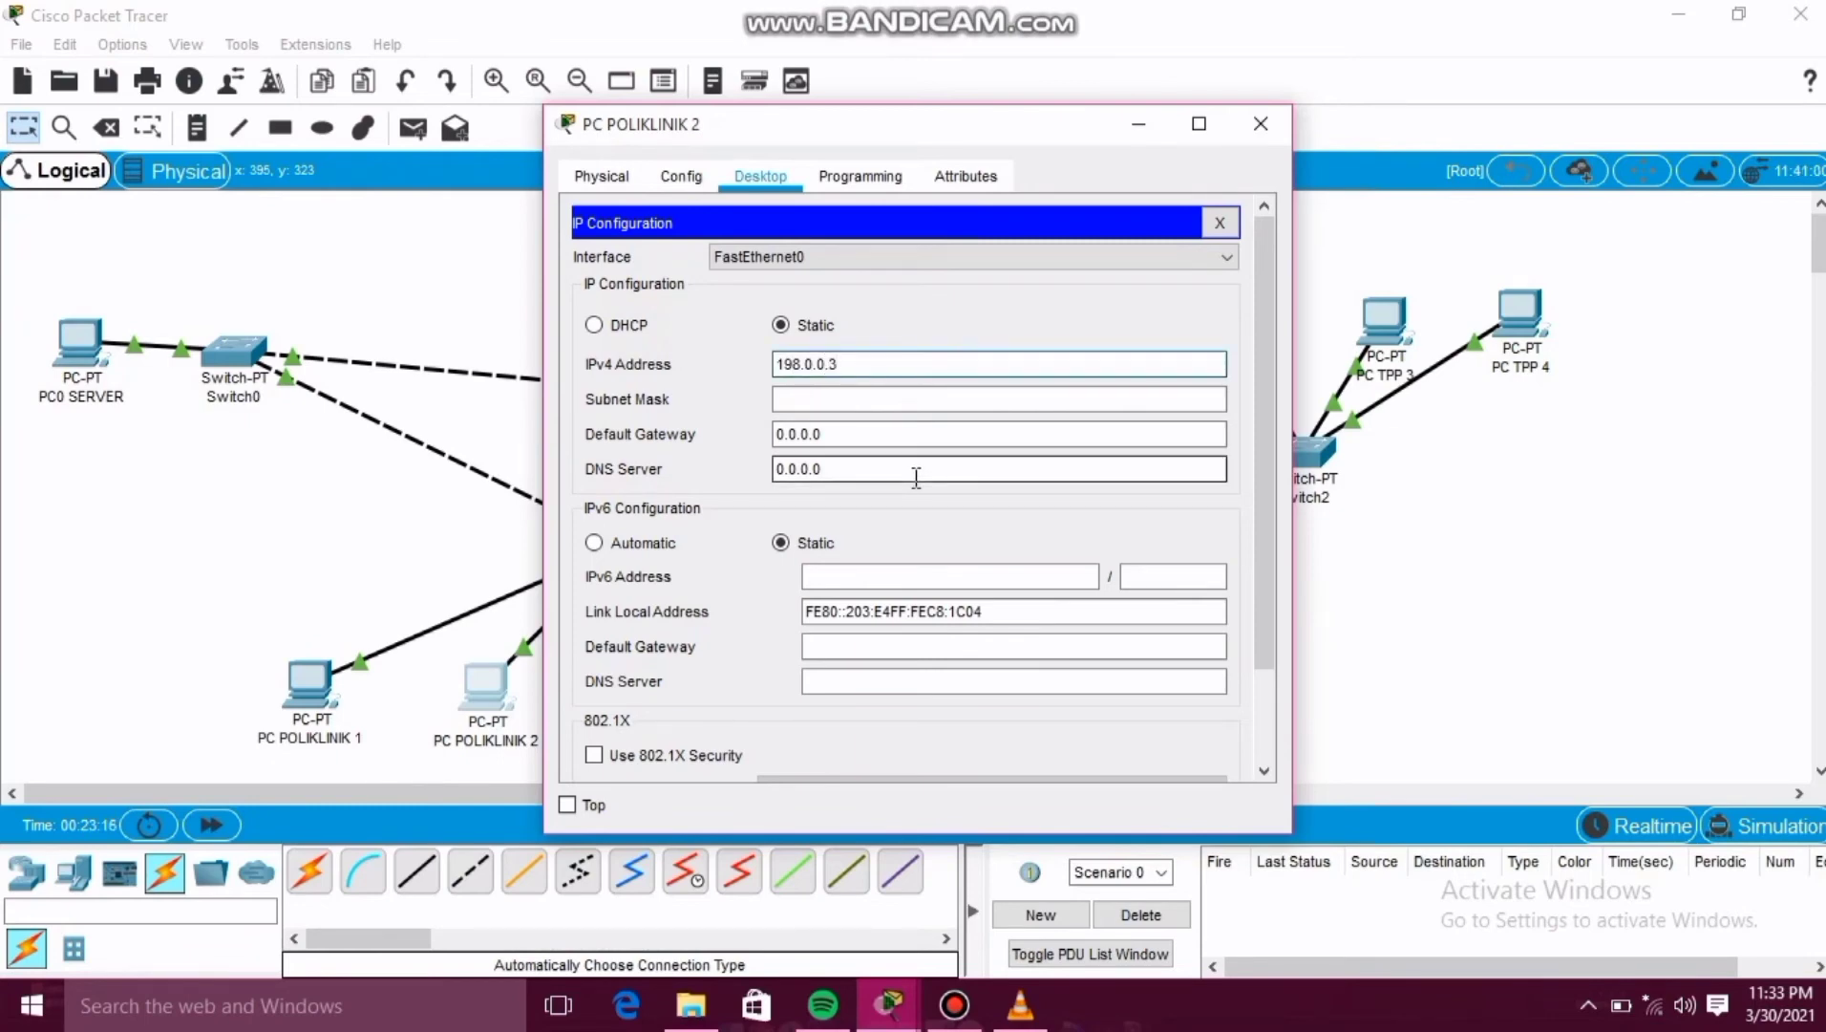
{"action": "left_click", "coordinate": [889, 398]}
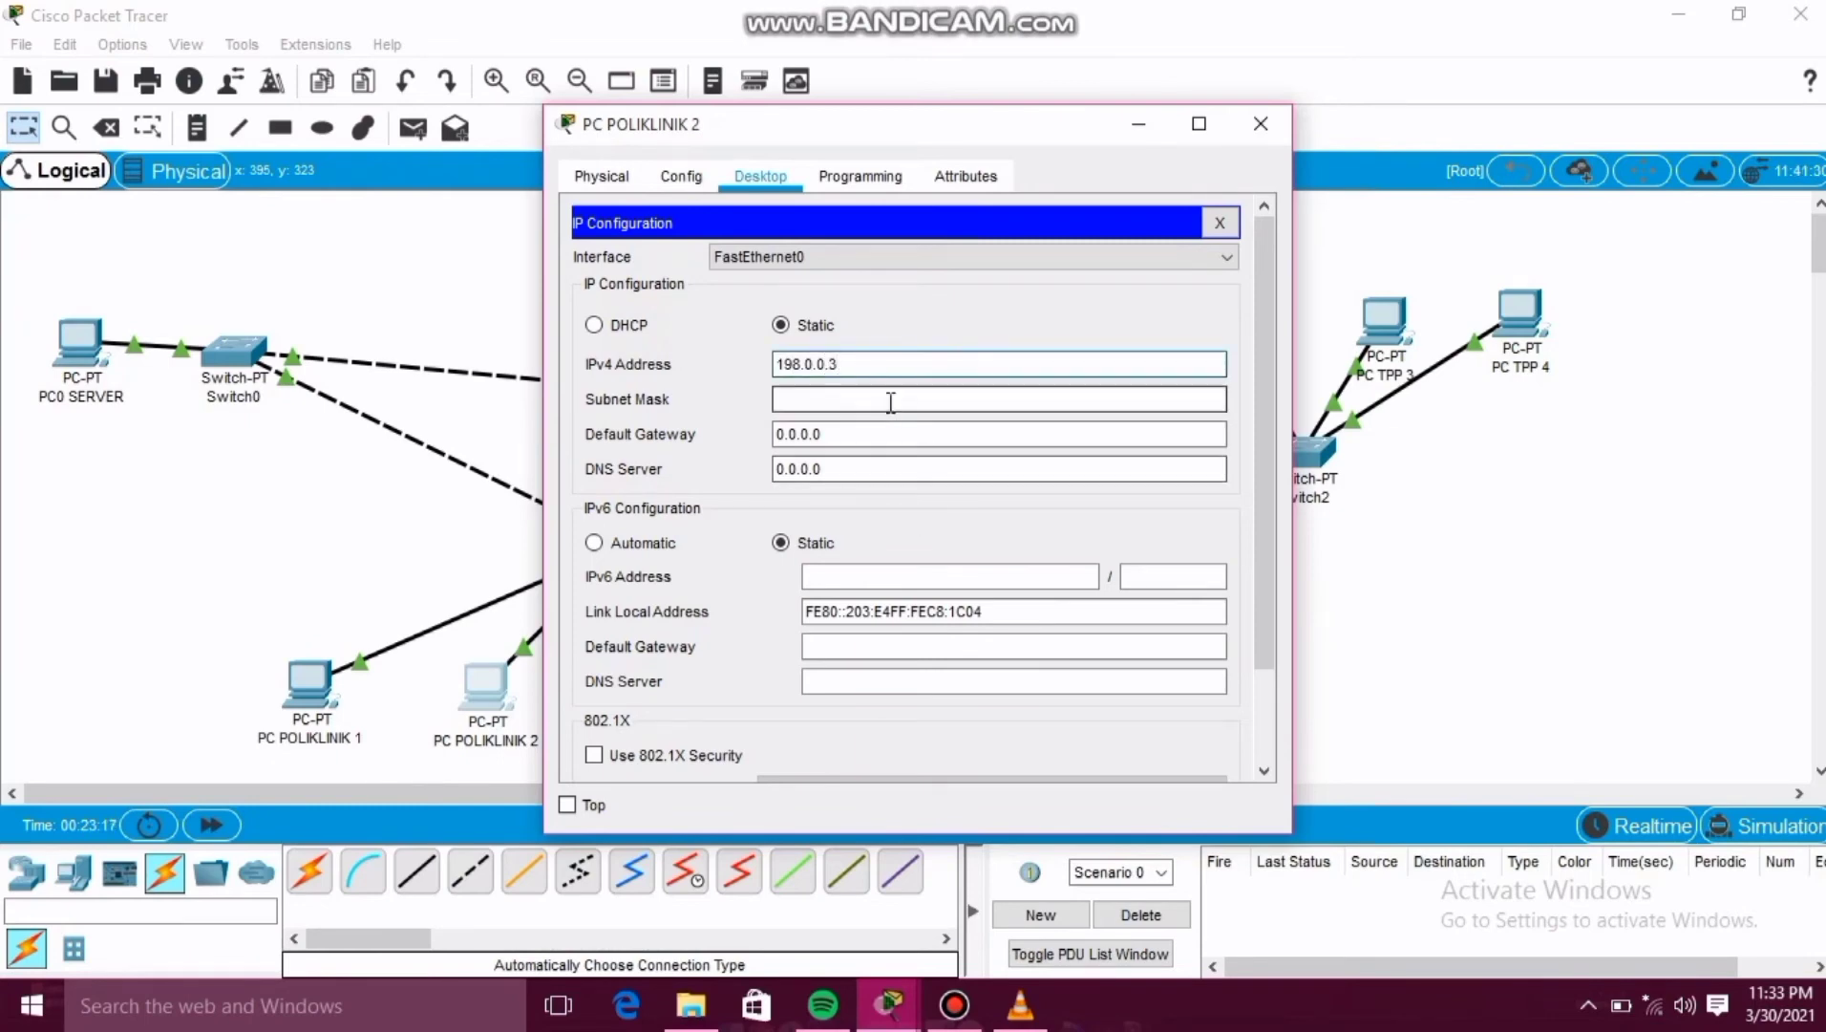
{"action": "left_click", "coordinate": [1252, 139]}
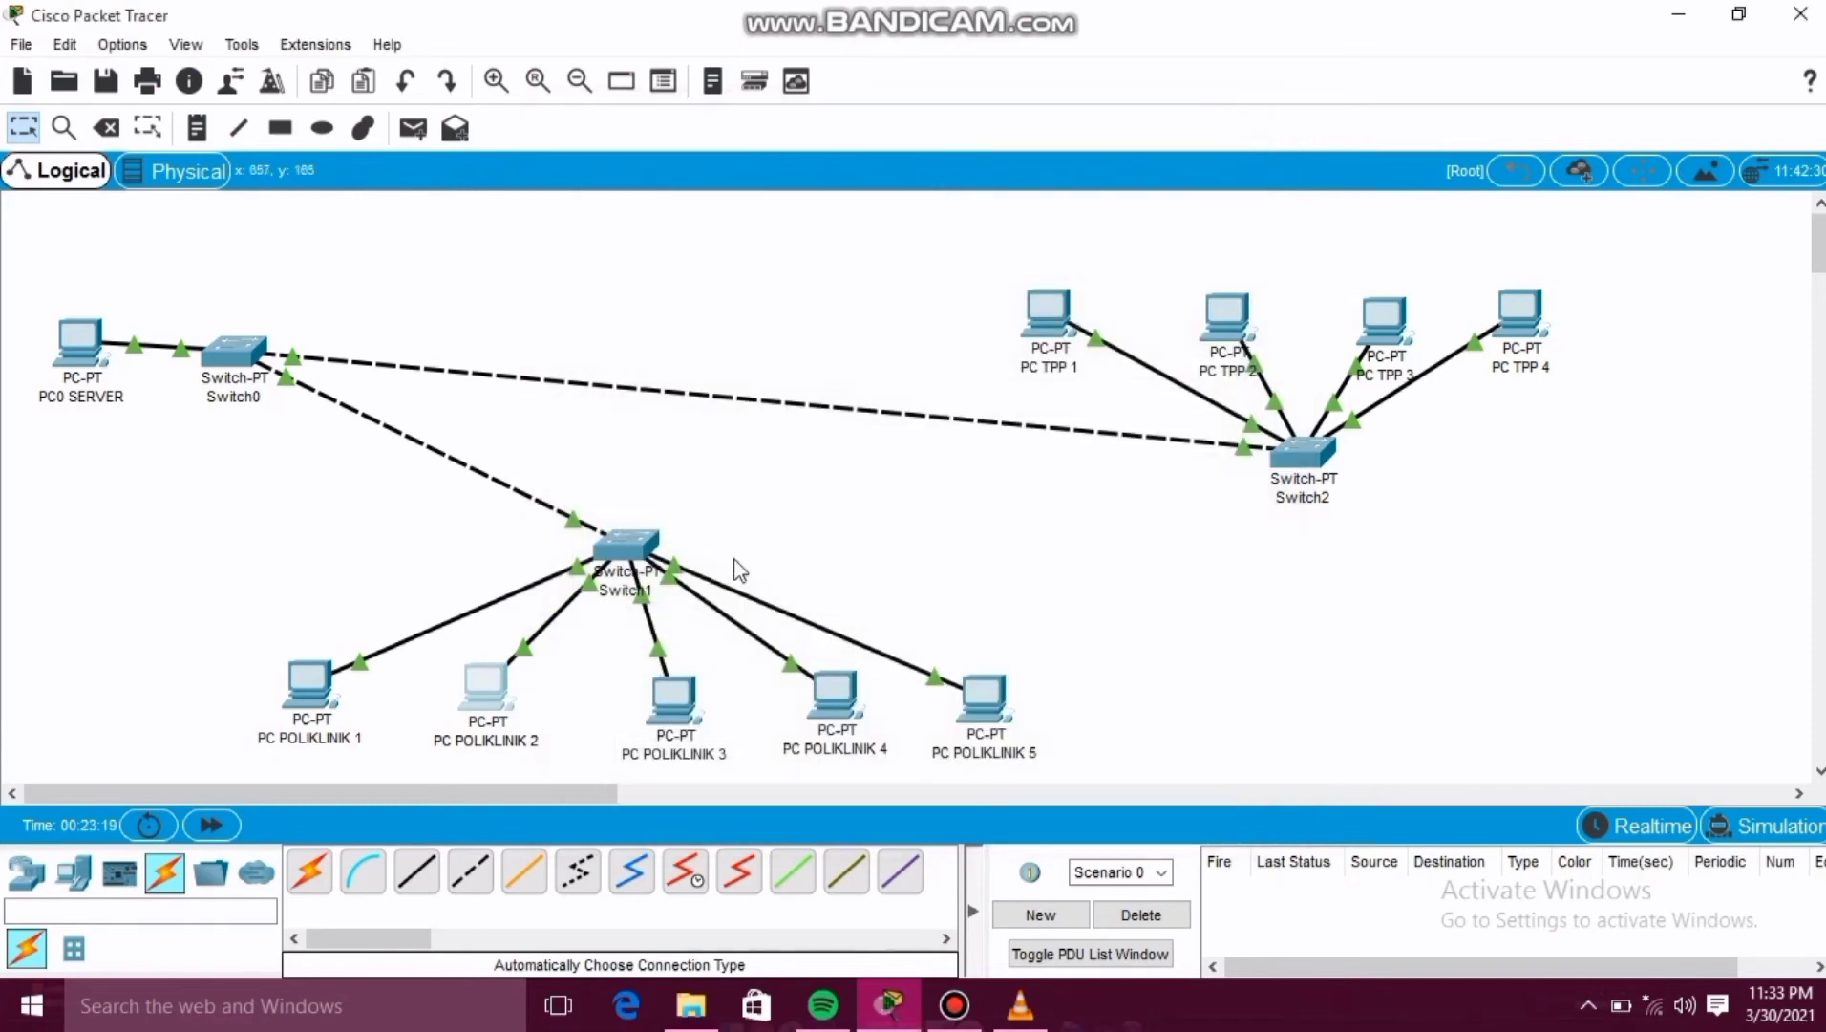
Give PC POLIKLINIK 3 the static IPv4 address 198.0.0.4 and close its window.
{"action": "left_click", "coordinate": [674, 696]}
{"action": "left_click", "coordinate": [761, 176]}
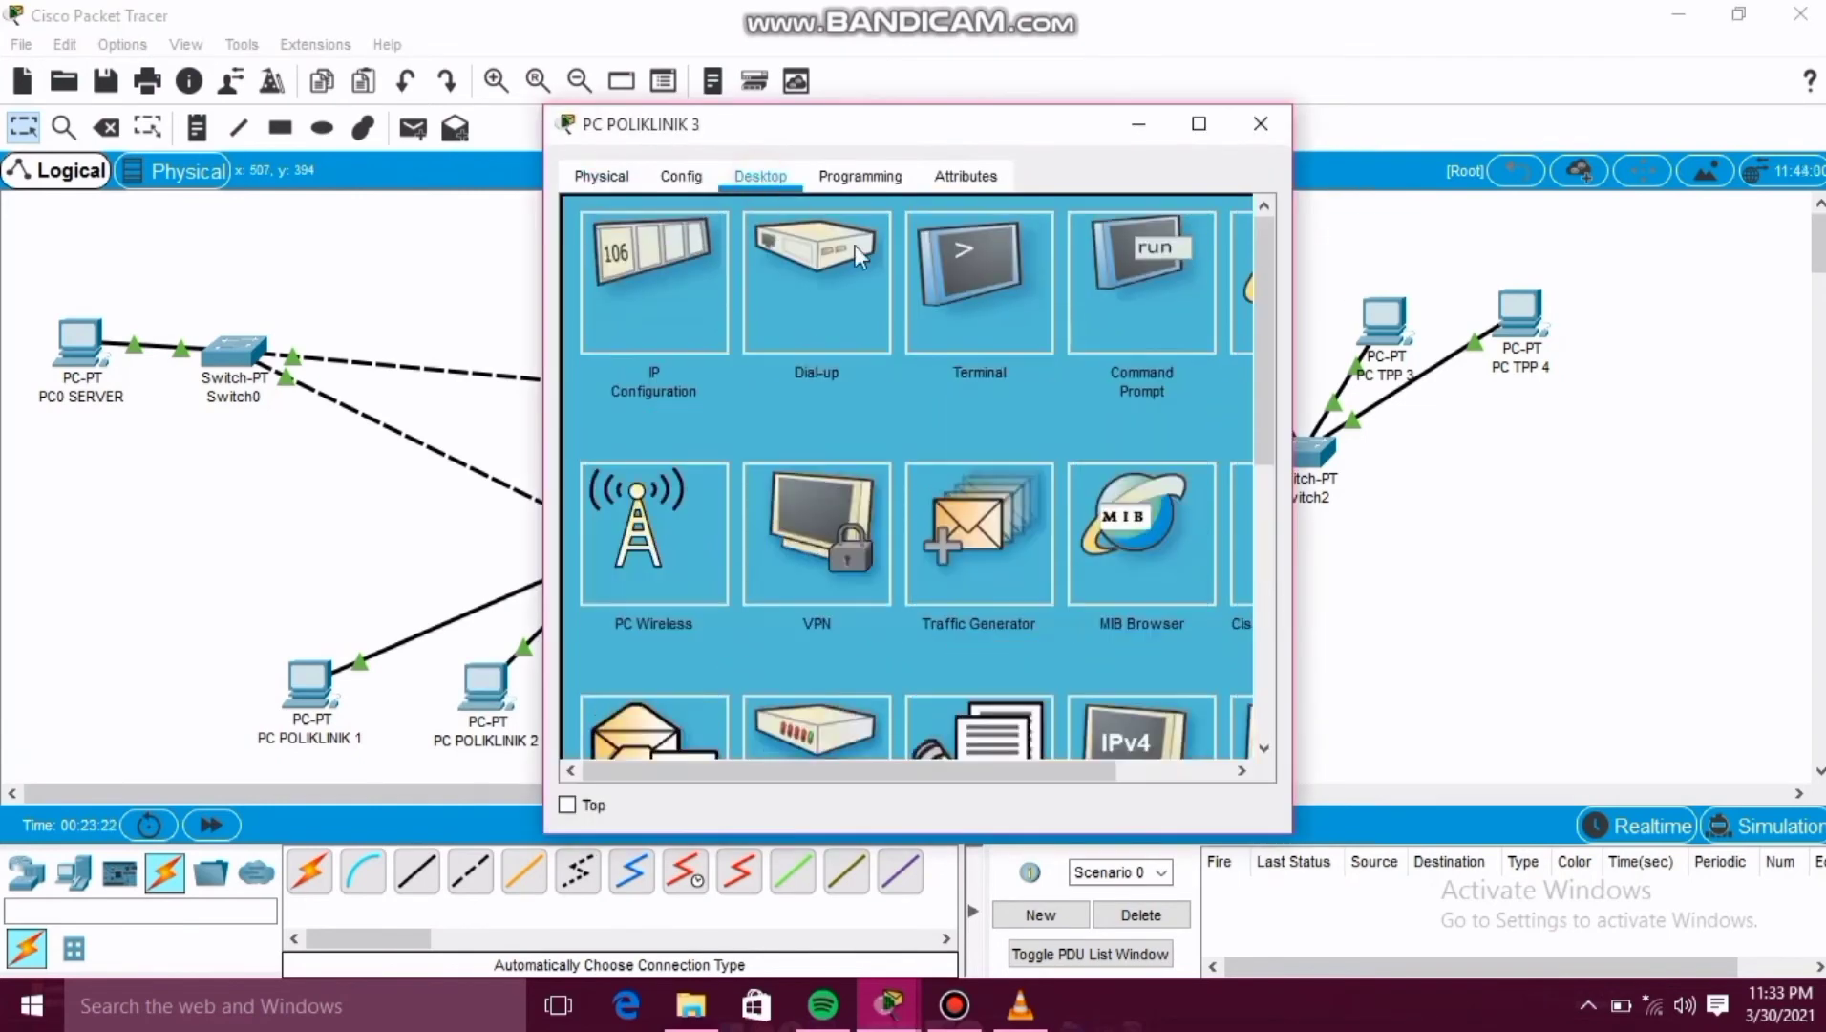
{"action": "left_click", "coordinate": [625, 268]}
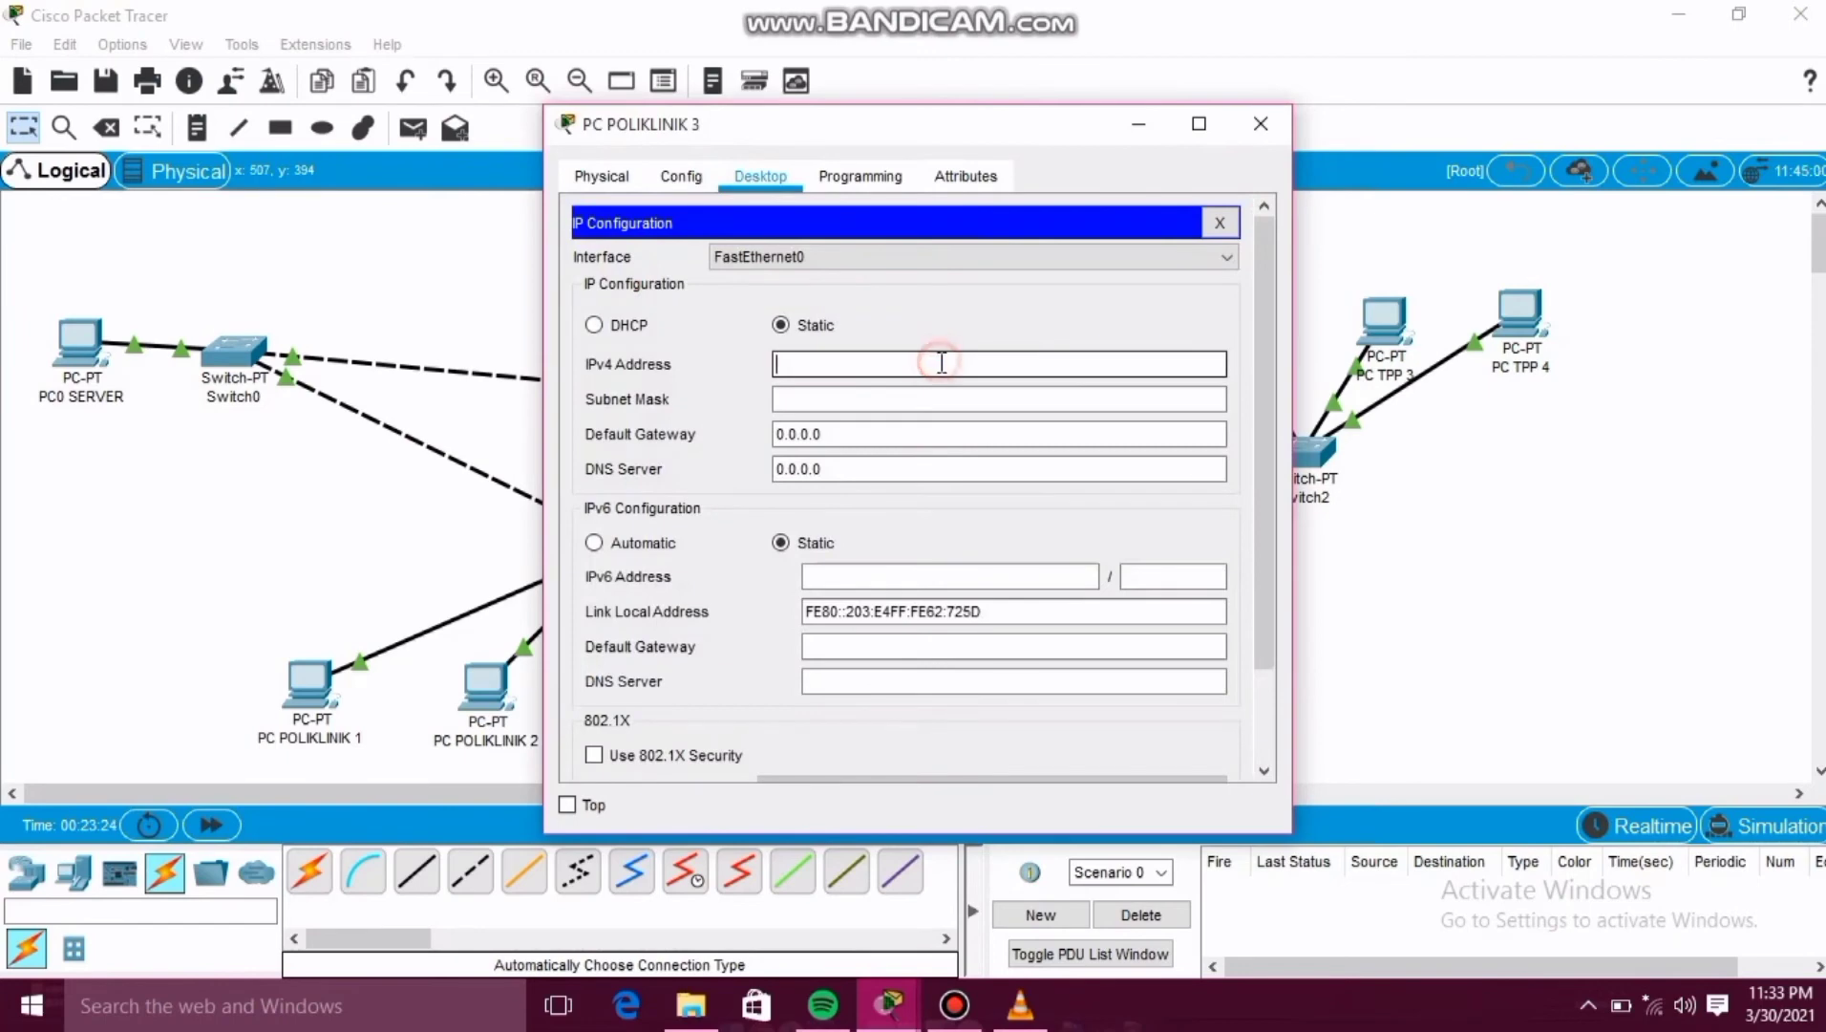
{"action": "type", "text": "198.0.0.4"}
{"action": "key", "text": "Tab"}
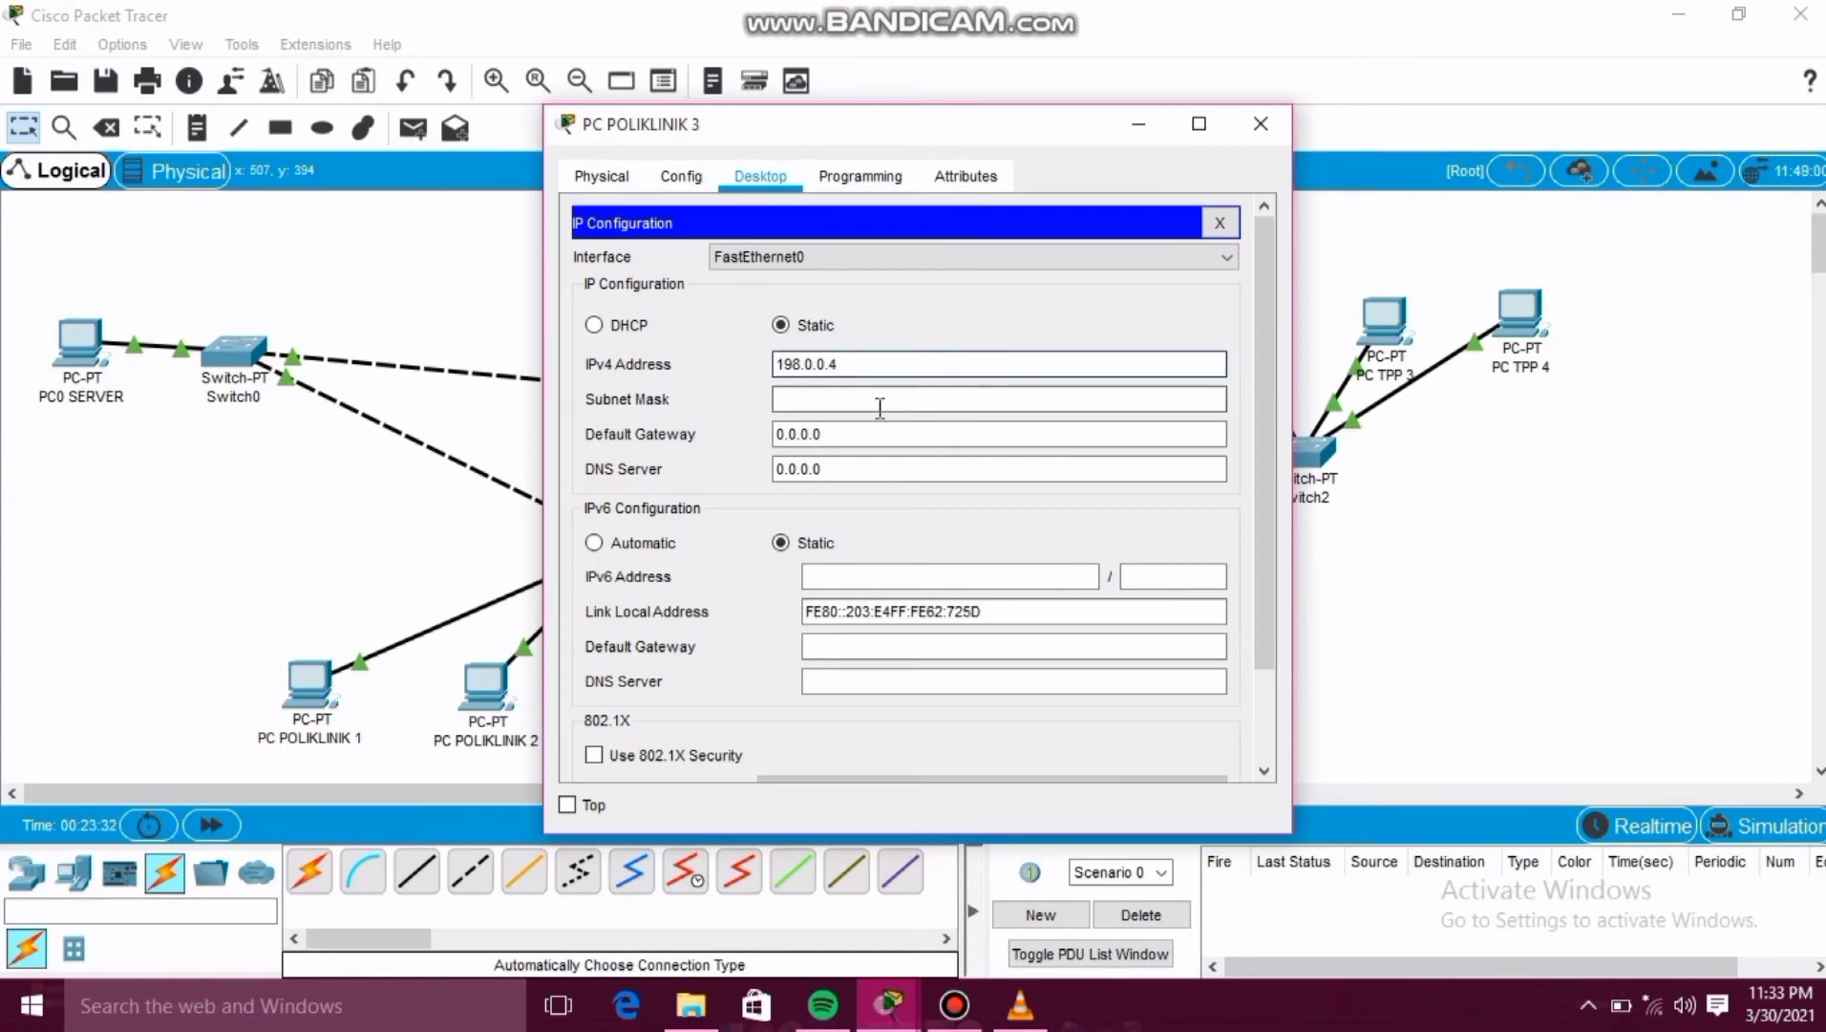
{"action": "left_click", "coordinate": [1257, 131]}
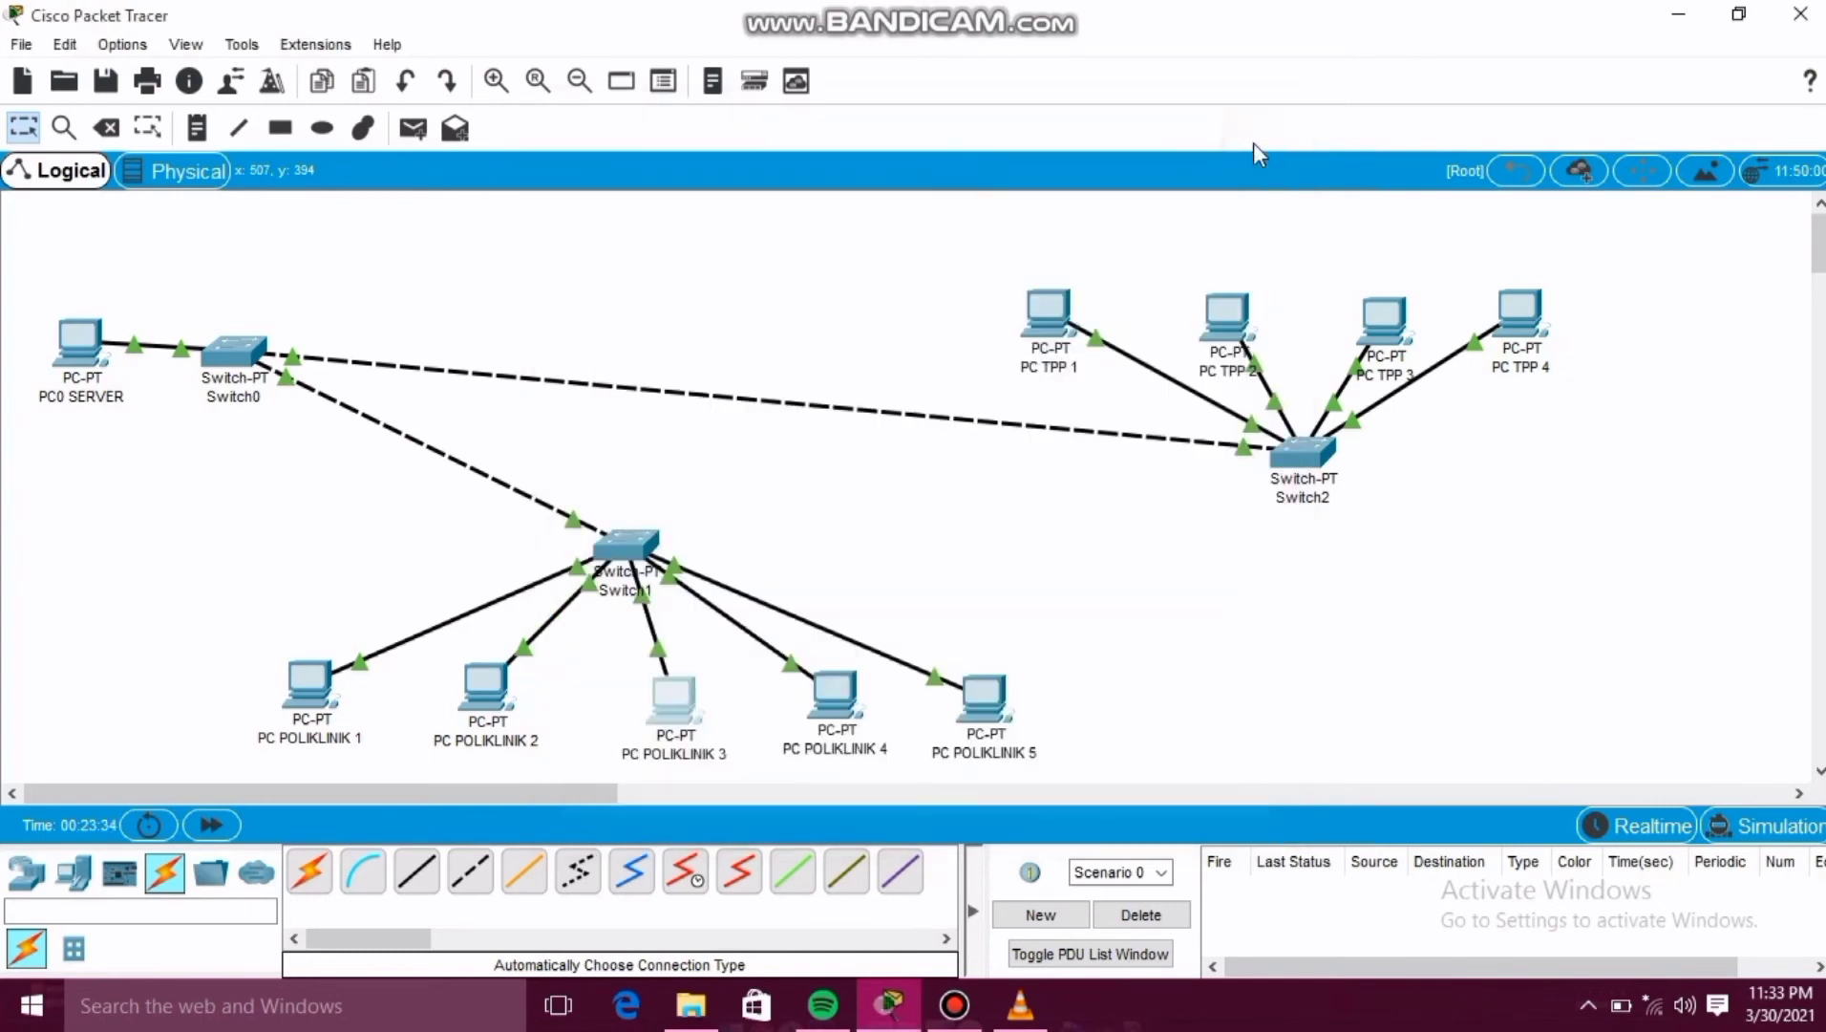
Give PC POLIKLINIK 4 the static IPv4 address 198.0.0.5 with subnet mask 255.255.255.0 and close its window.
{"action": "left_click", "coordinate": [845, 726]}
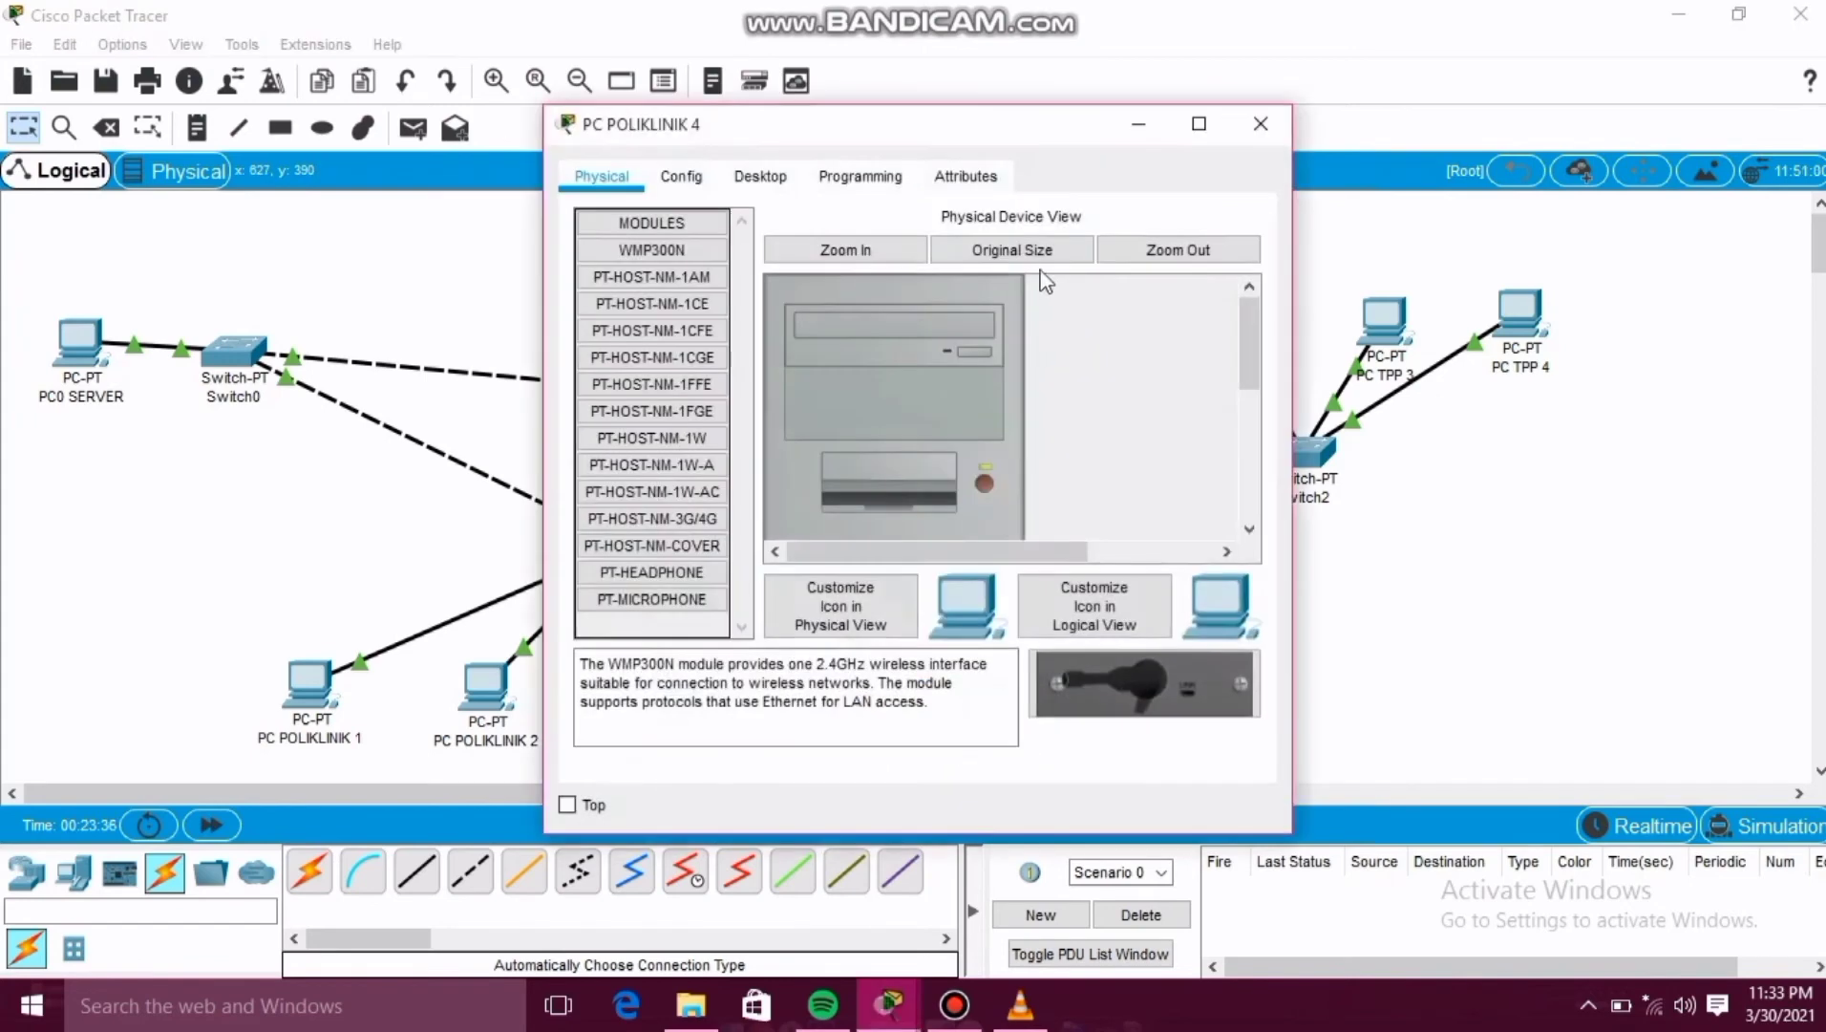
{"action": "left_click", "coordinate": [775, 182]}
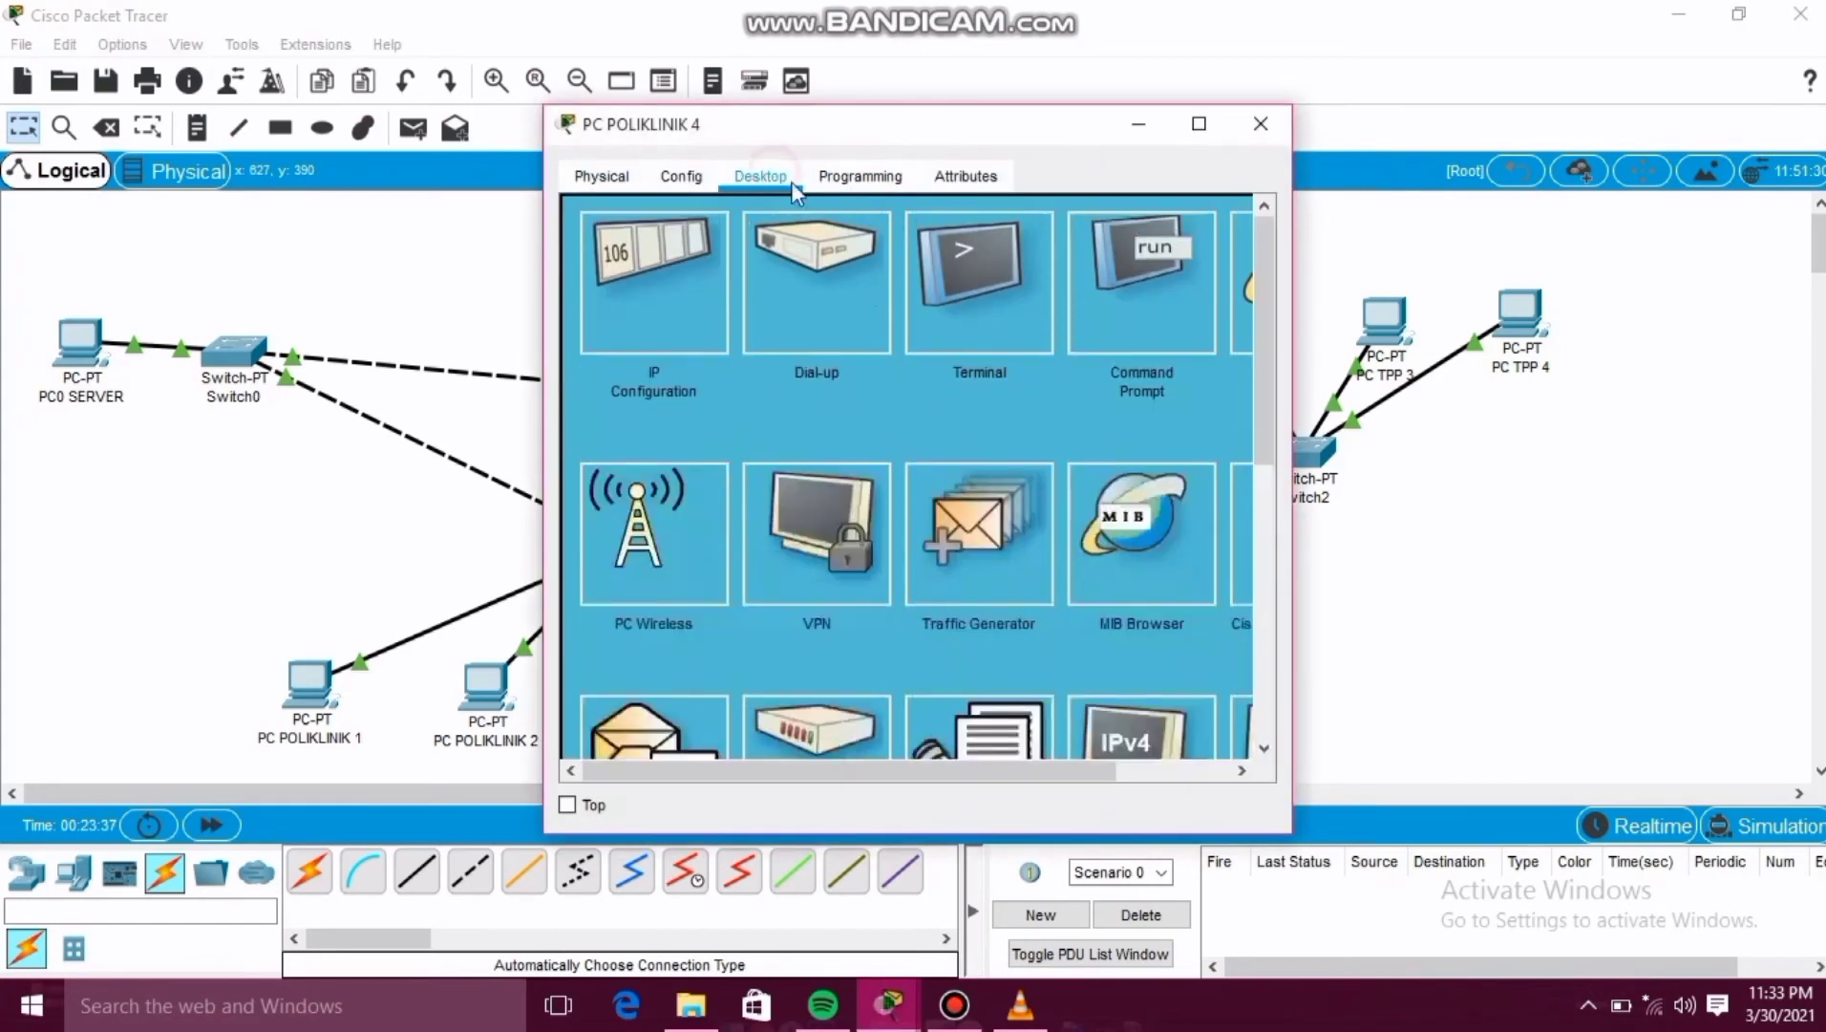
{"action": "left_click", "coordinate": [697, 321]}
{"action": "left_click", "coordinate": [864, 364]}
{"action": "type", "text": "19"}
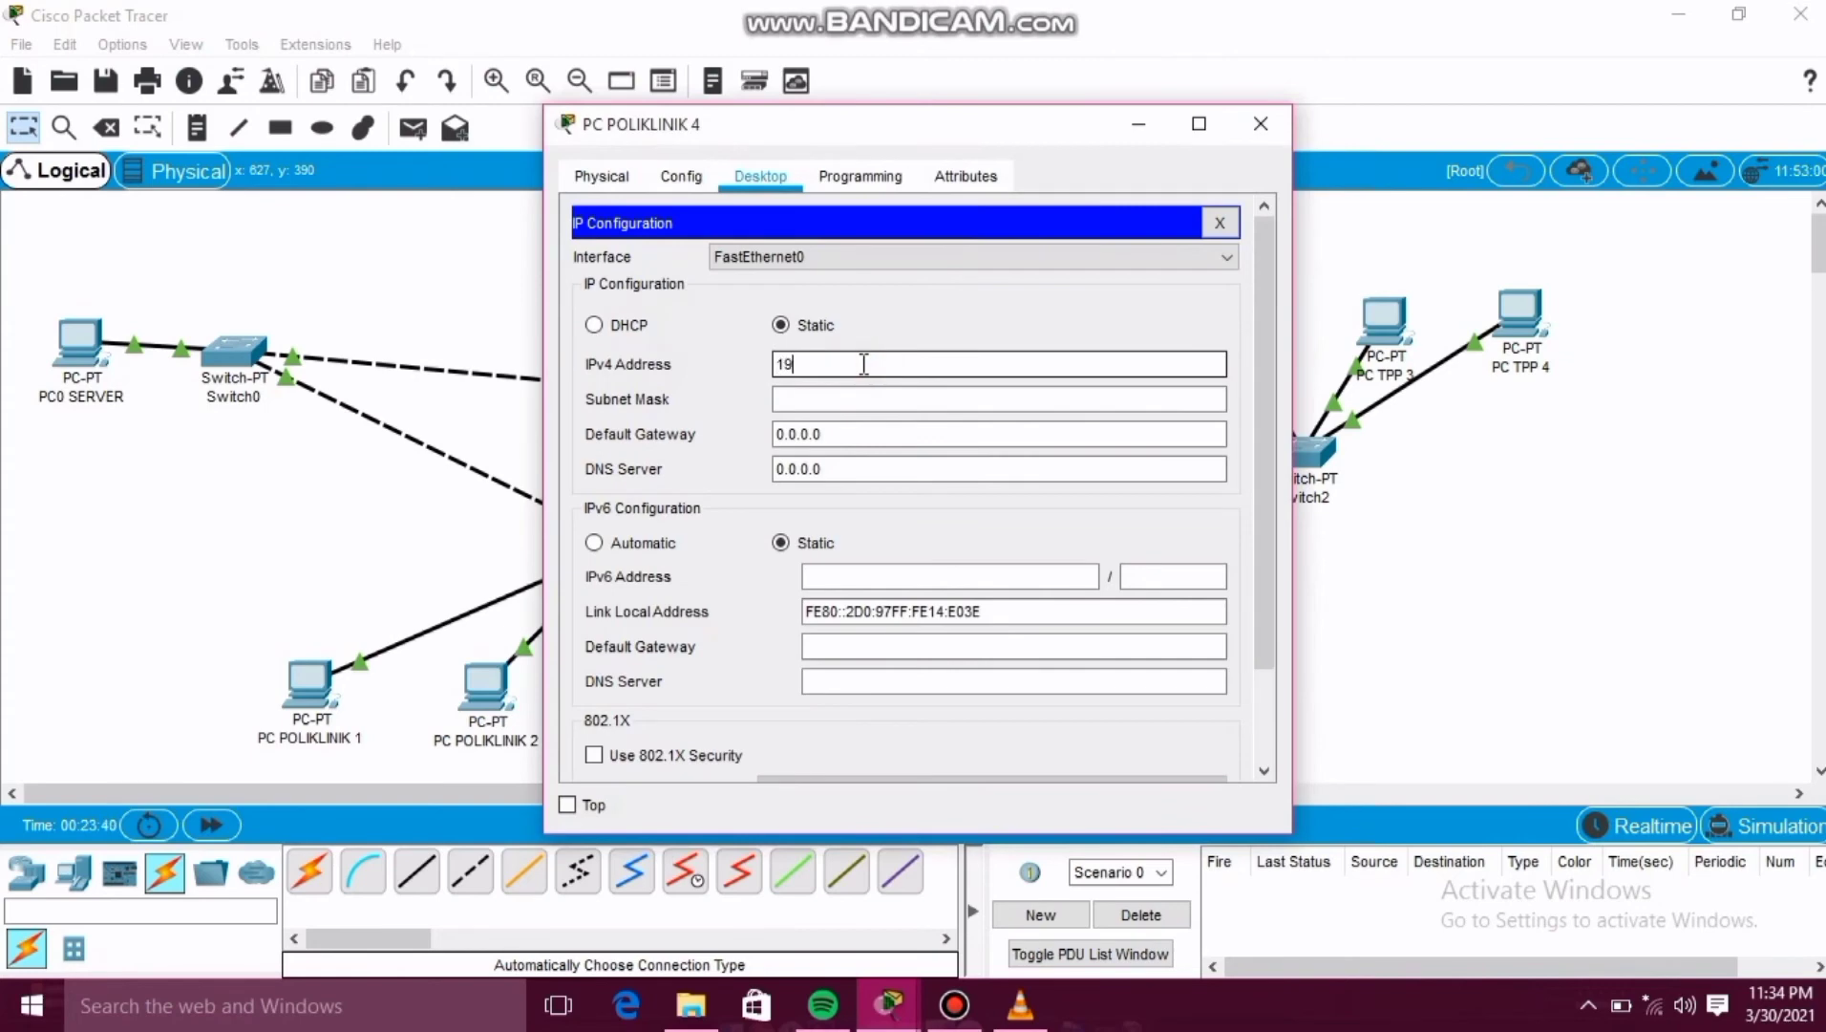
{"action": "type", "text": "8.0.0.5"}
{"action": "left_click", "coordinate": [852, 399]}
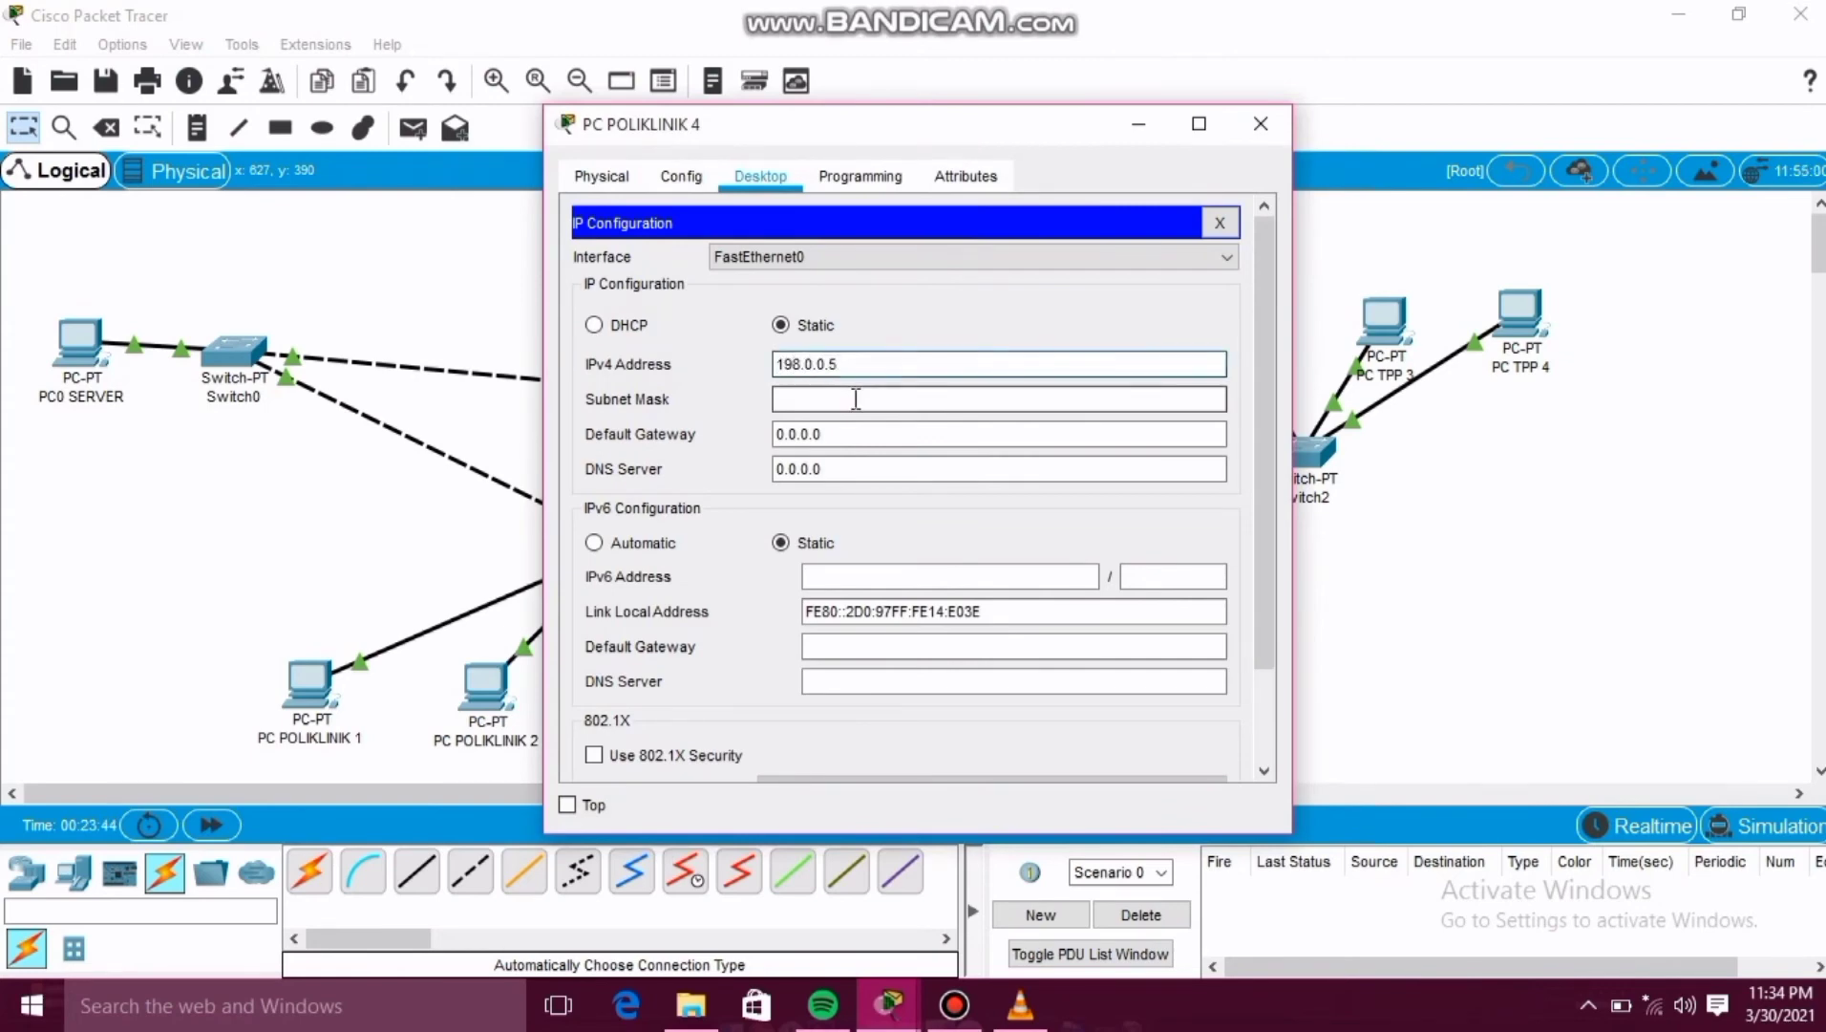
{"action": "left_click", "coordinate": [1266, 138]}
Give PC POLIKLINIK 5 the static IPv4 address 198.0.0.6 with subnet mask 255.255.255.0.
{"action": "left_click", "coordinate": [984, 712]}
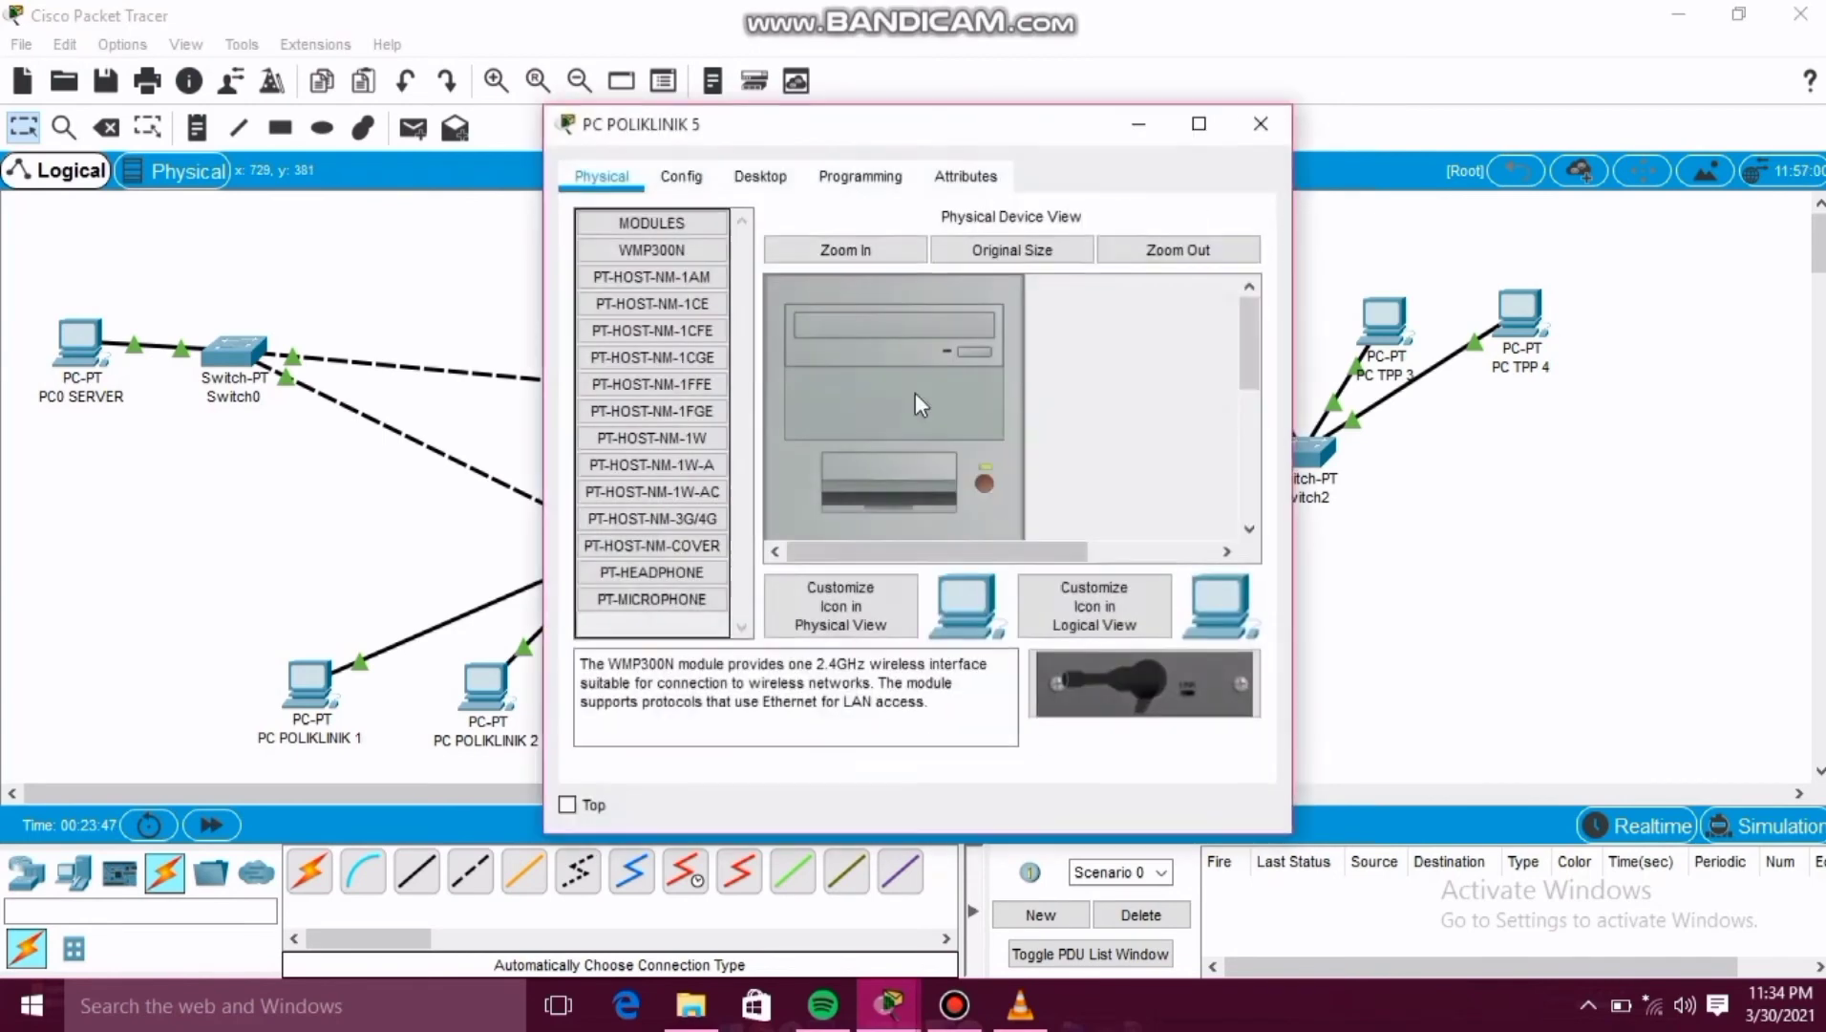
{"action": "left_click", "coordinate": [760, 176]}
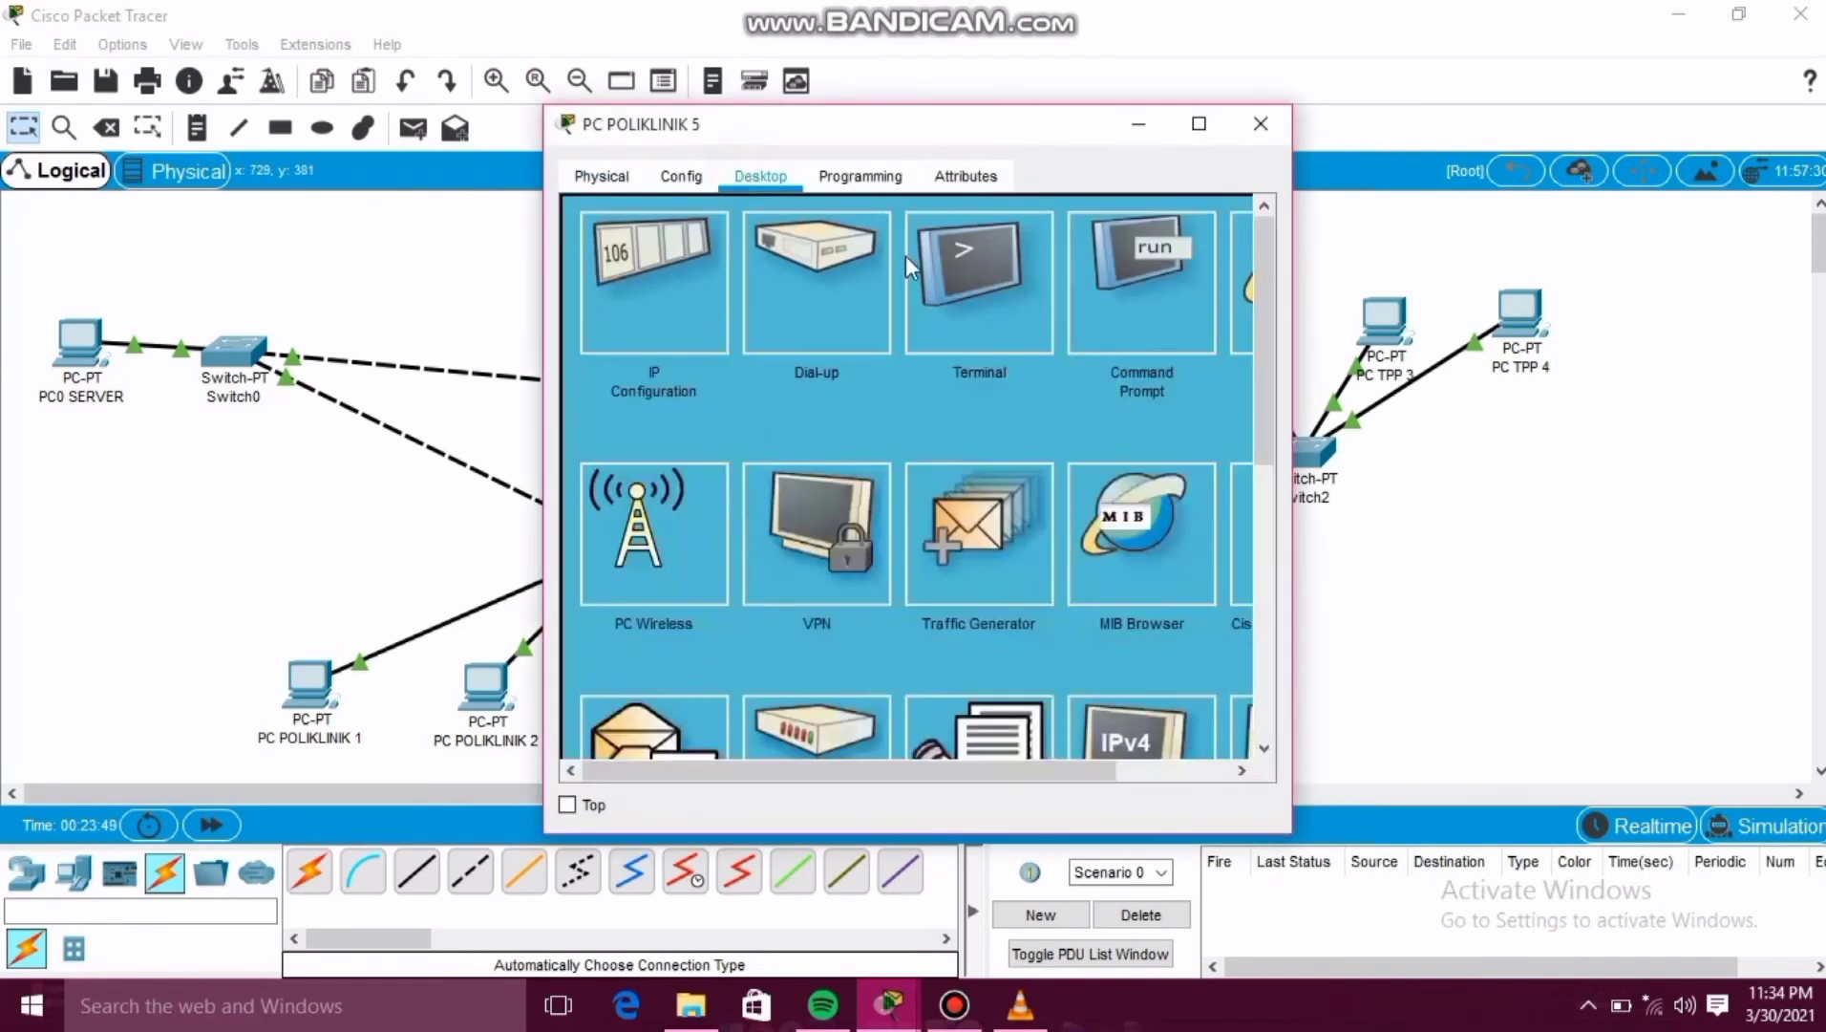
{"action": "left_click", "coordinate": [682, 296]}
{"action": "left_click", "coordinate": [919, 363]}
{"action": "type", "text": "19"}
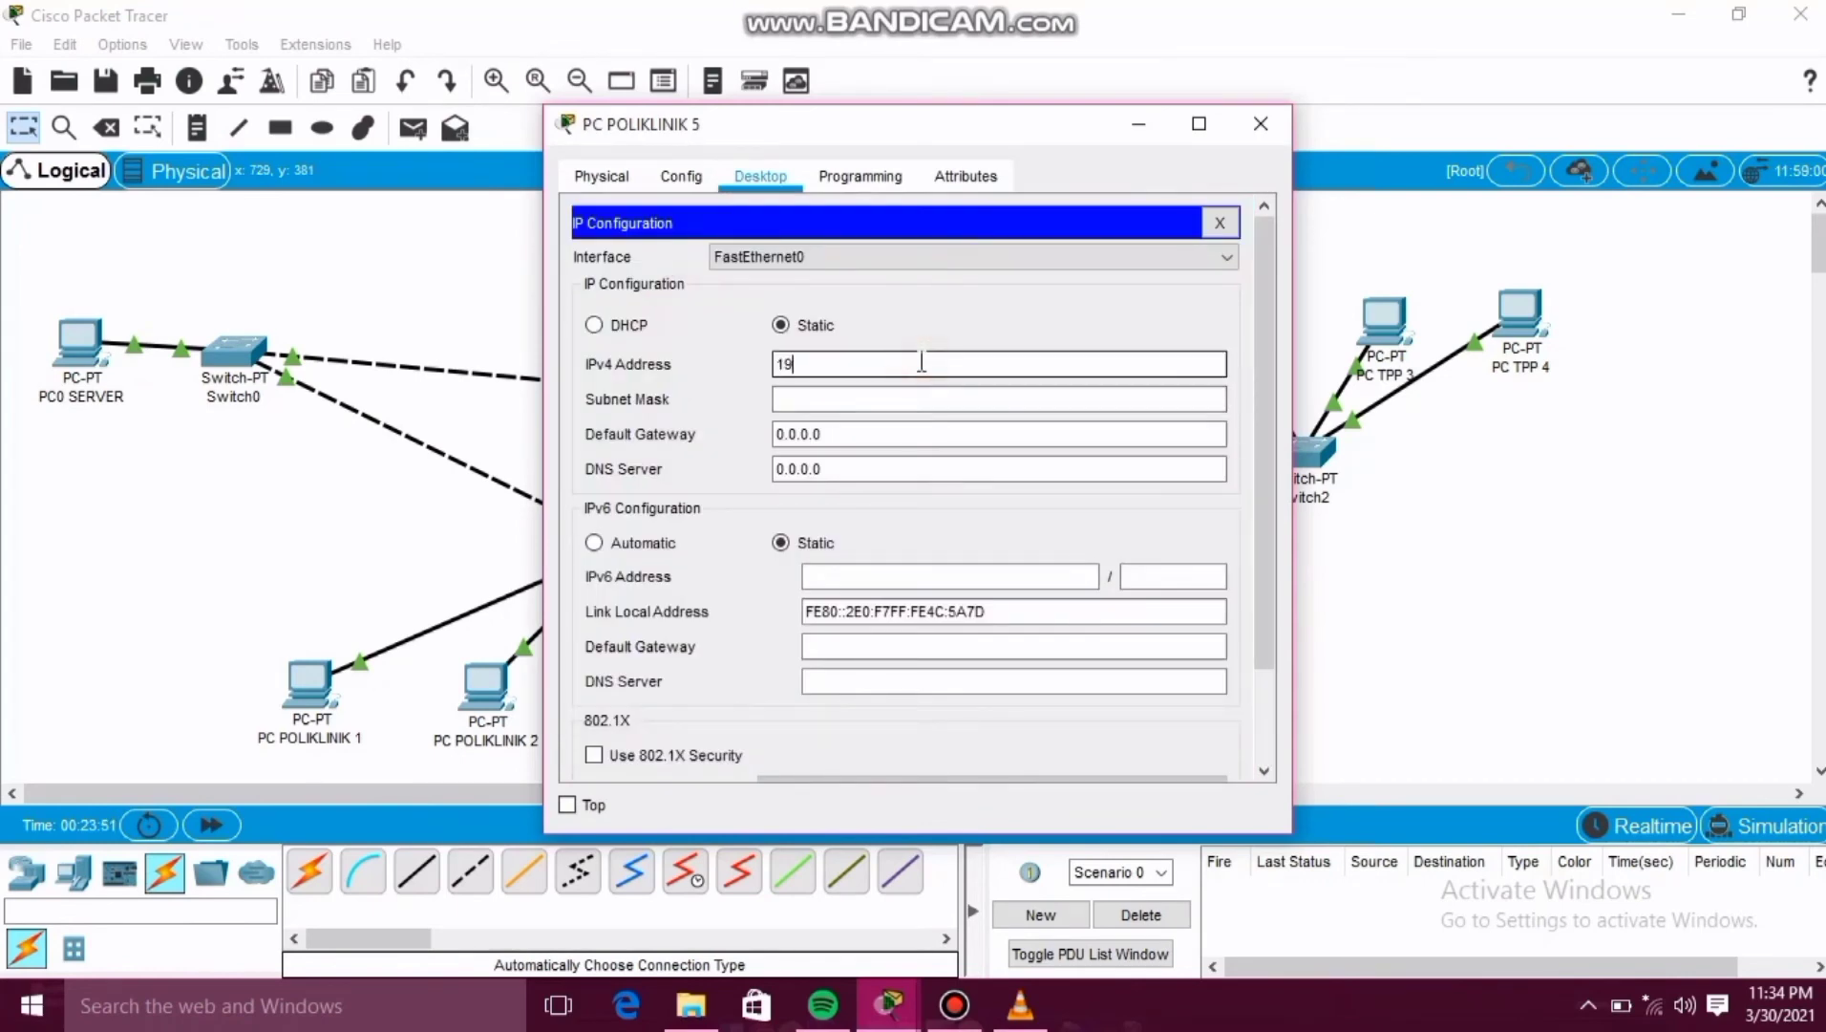
{"action": "type", "text": "98.0.0."}
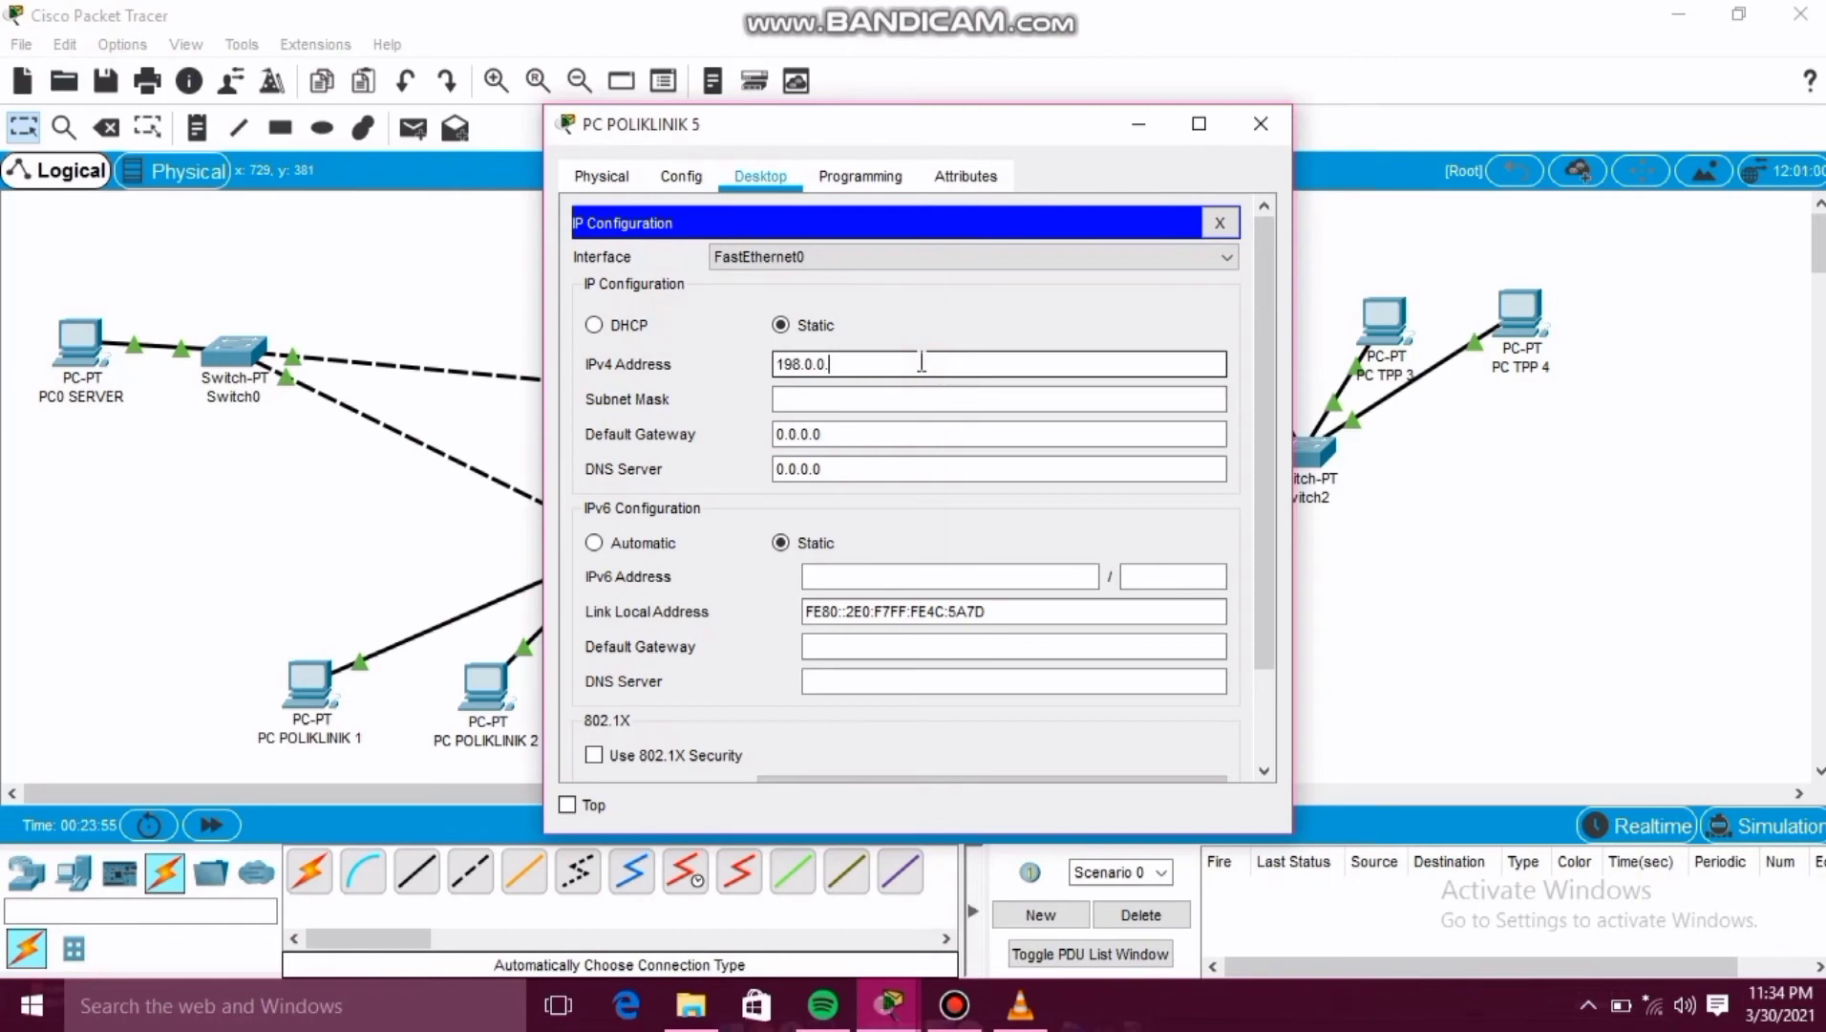
{"action": "type", "text": "6"}
{"action": "left_click", "coordinate": [893, 399]}
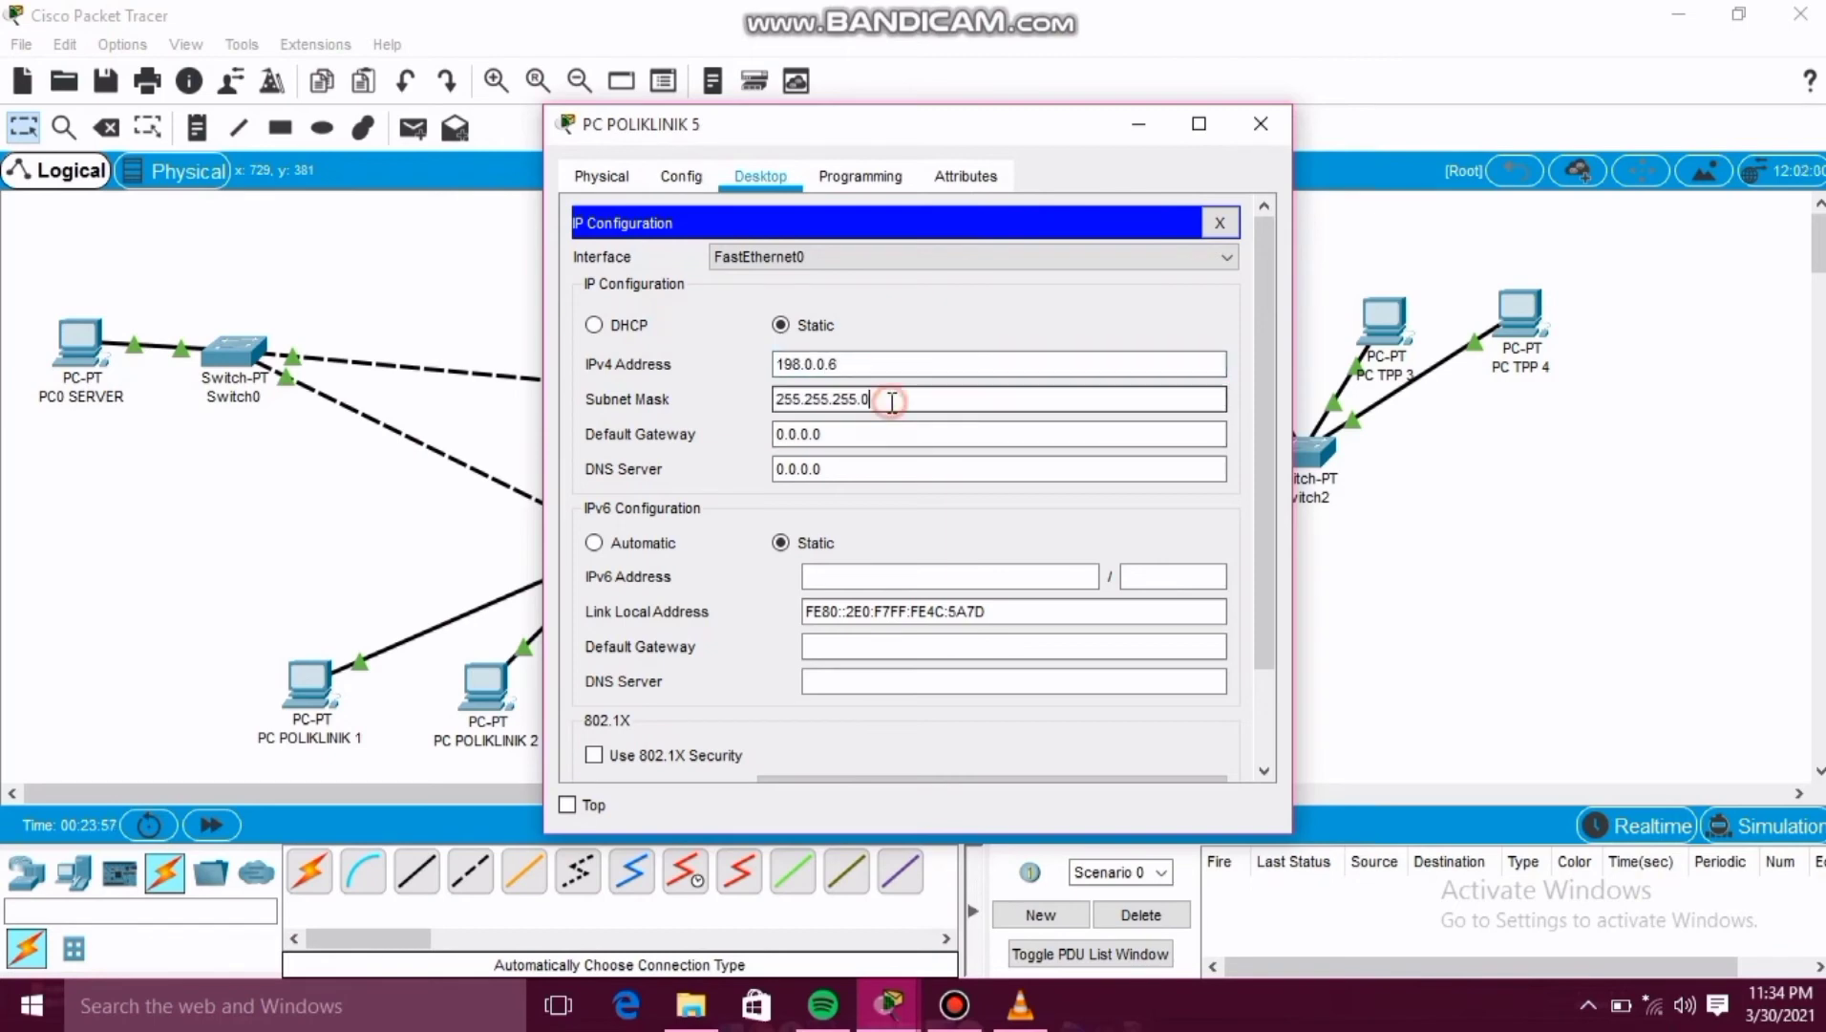
Close PC POLIKLINIK 5's window and give PC TPP 1 the static IPv4 address 198.0.0.7 with subnet mask 255.255.255.0, closing its window.
{"action": "left_click", "coordinate": [1261, 124]}
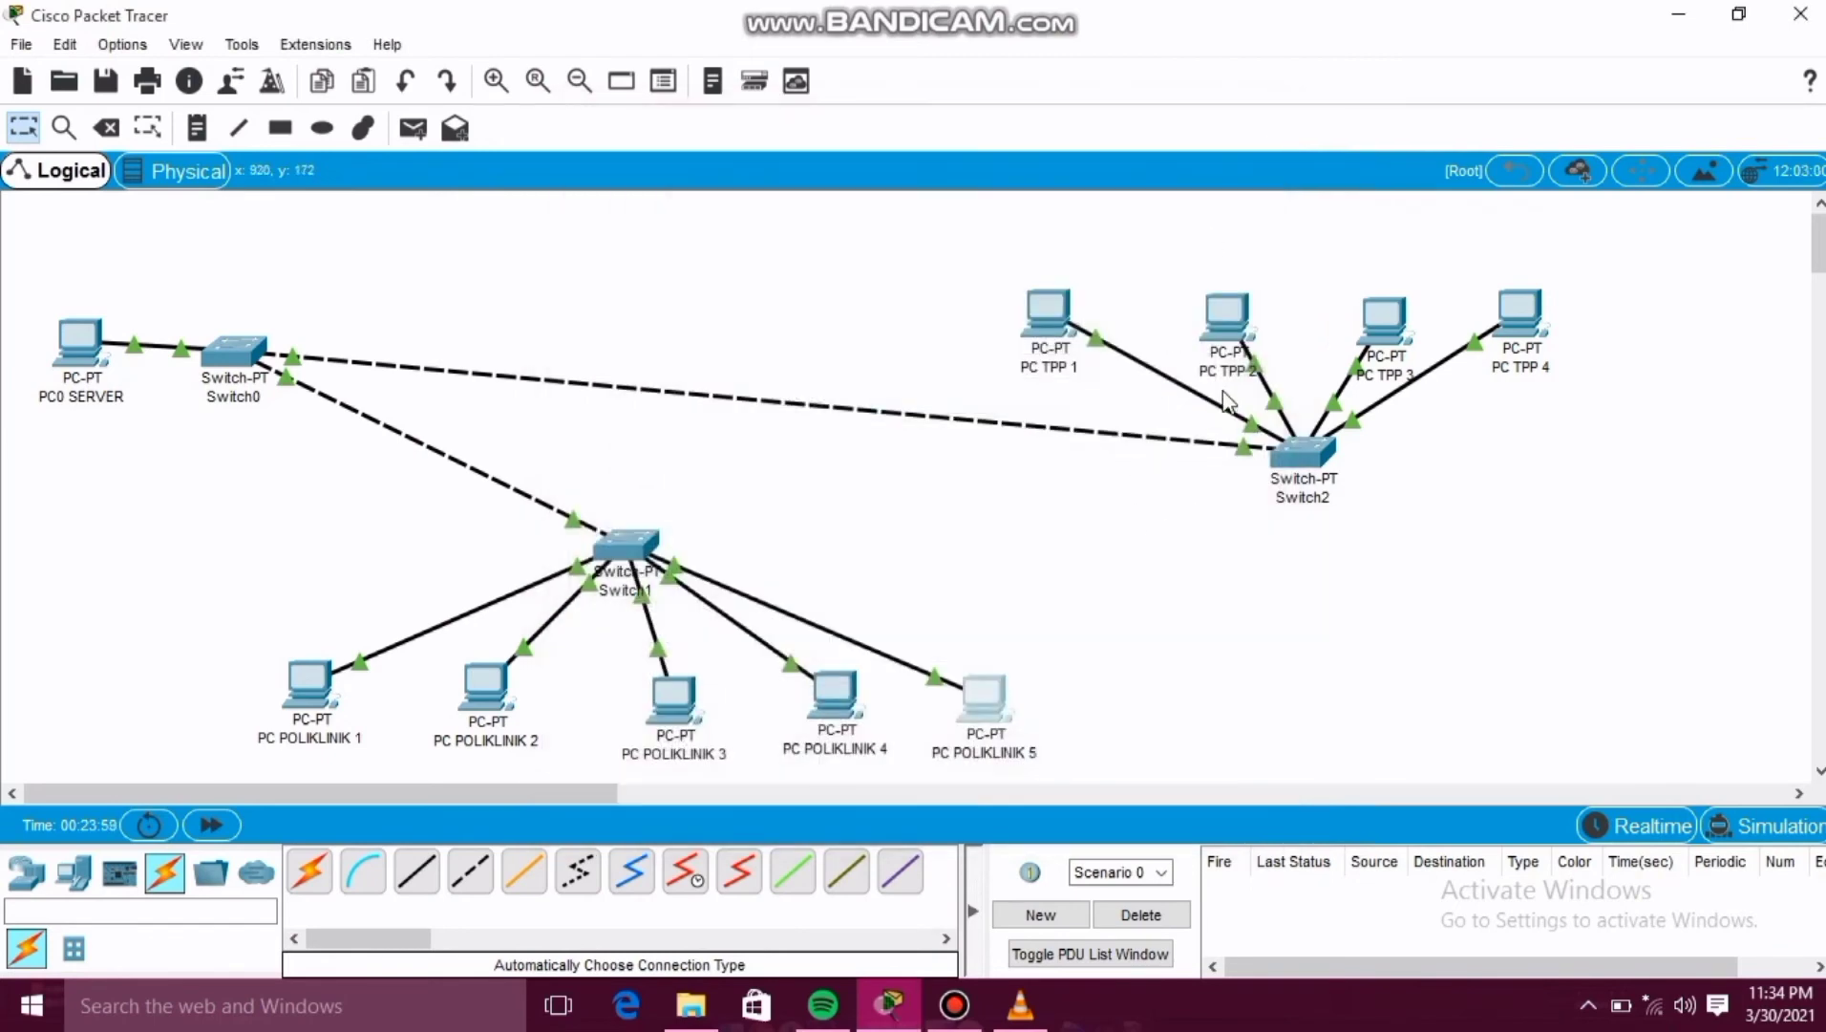
{"action": "left_click", "coordinate": [1051, 321]}
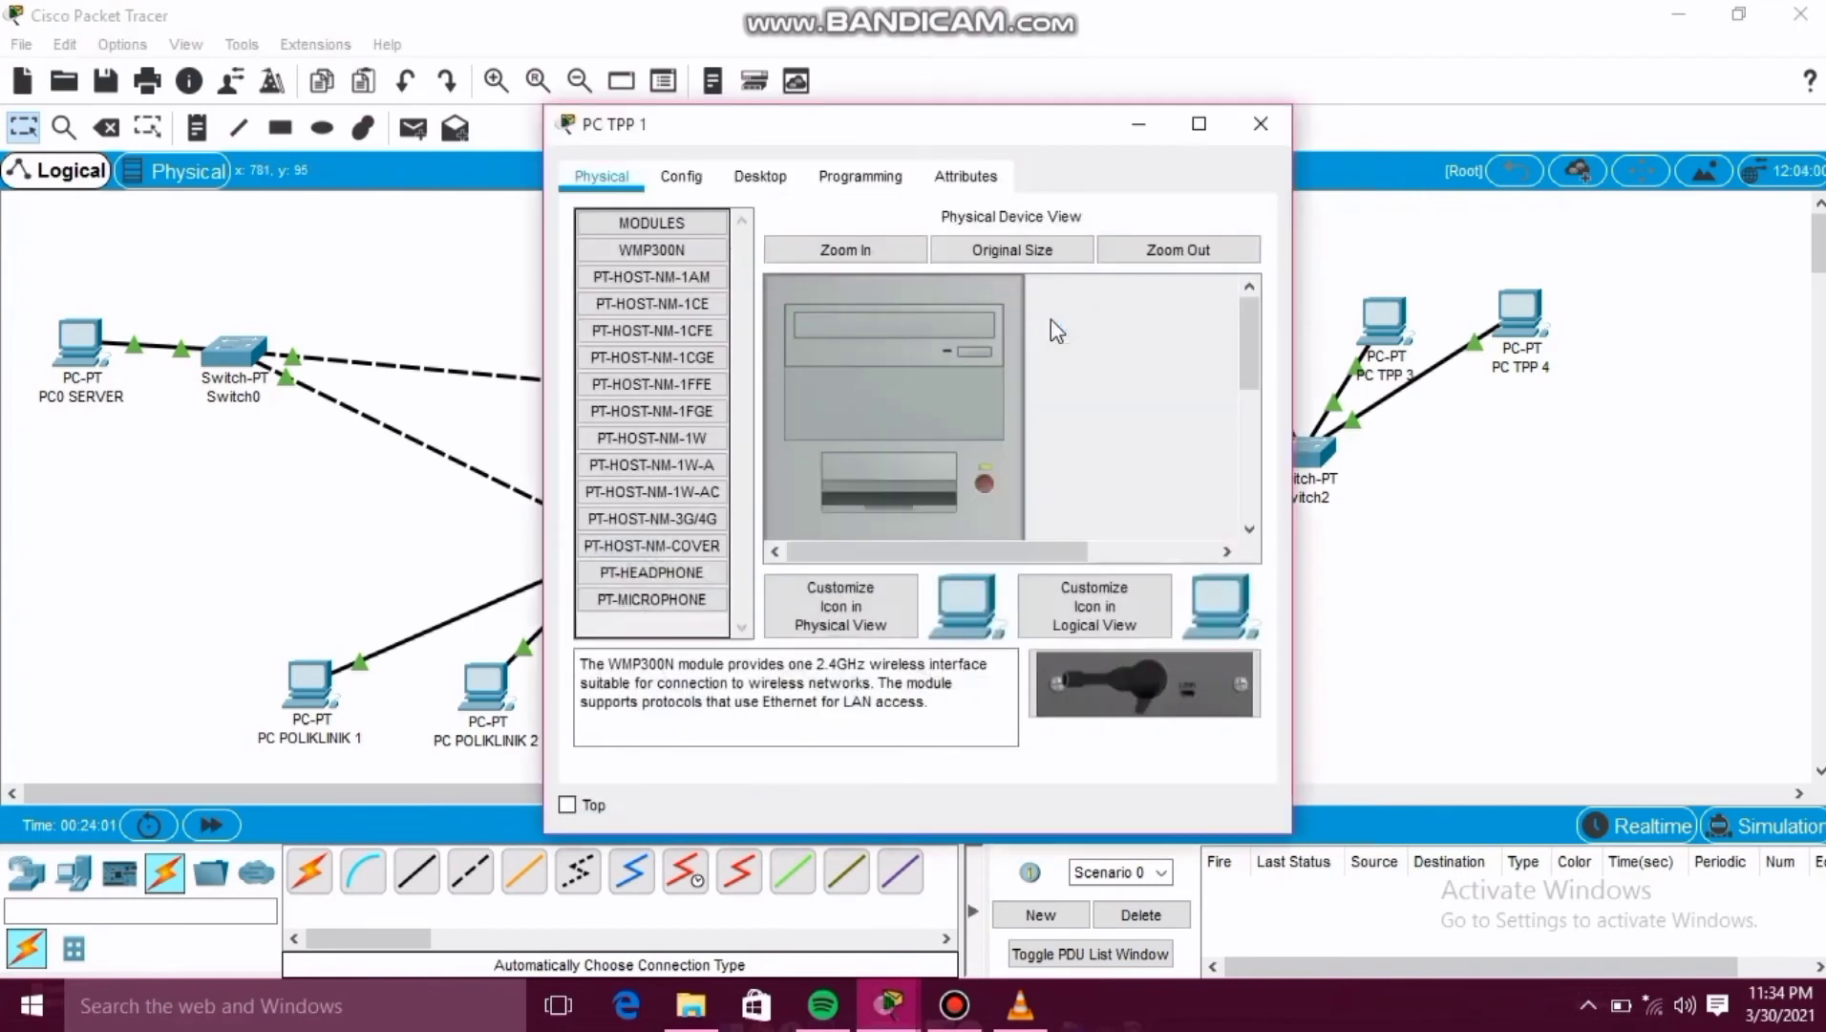
{"action": "left_click", "coordinate": [764, 181]}
{"action": "left_click", "coordinate": [636, 303]}
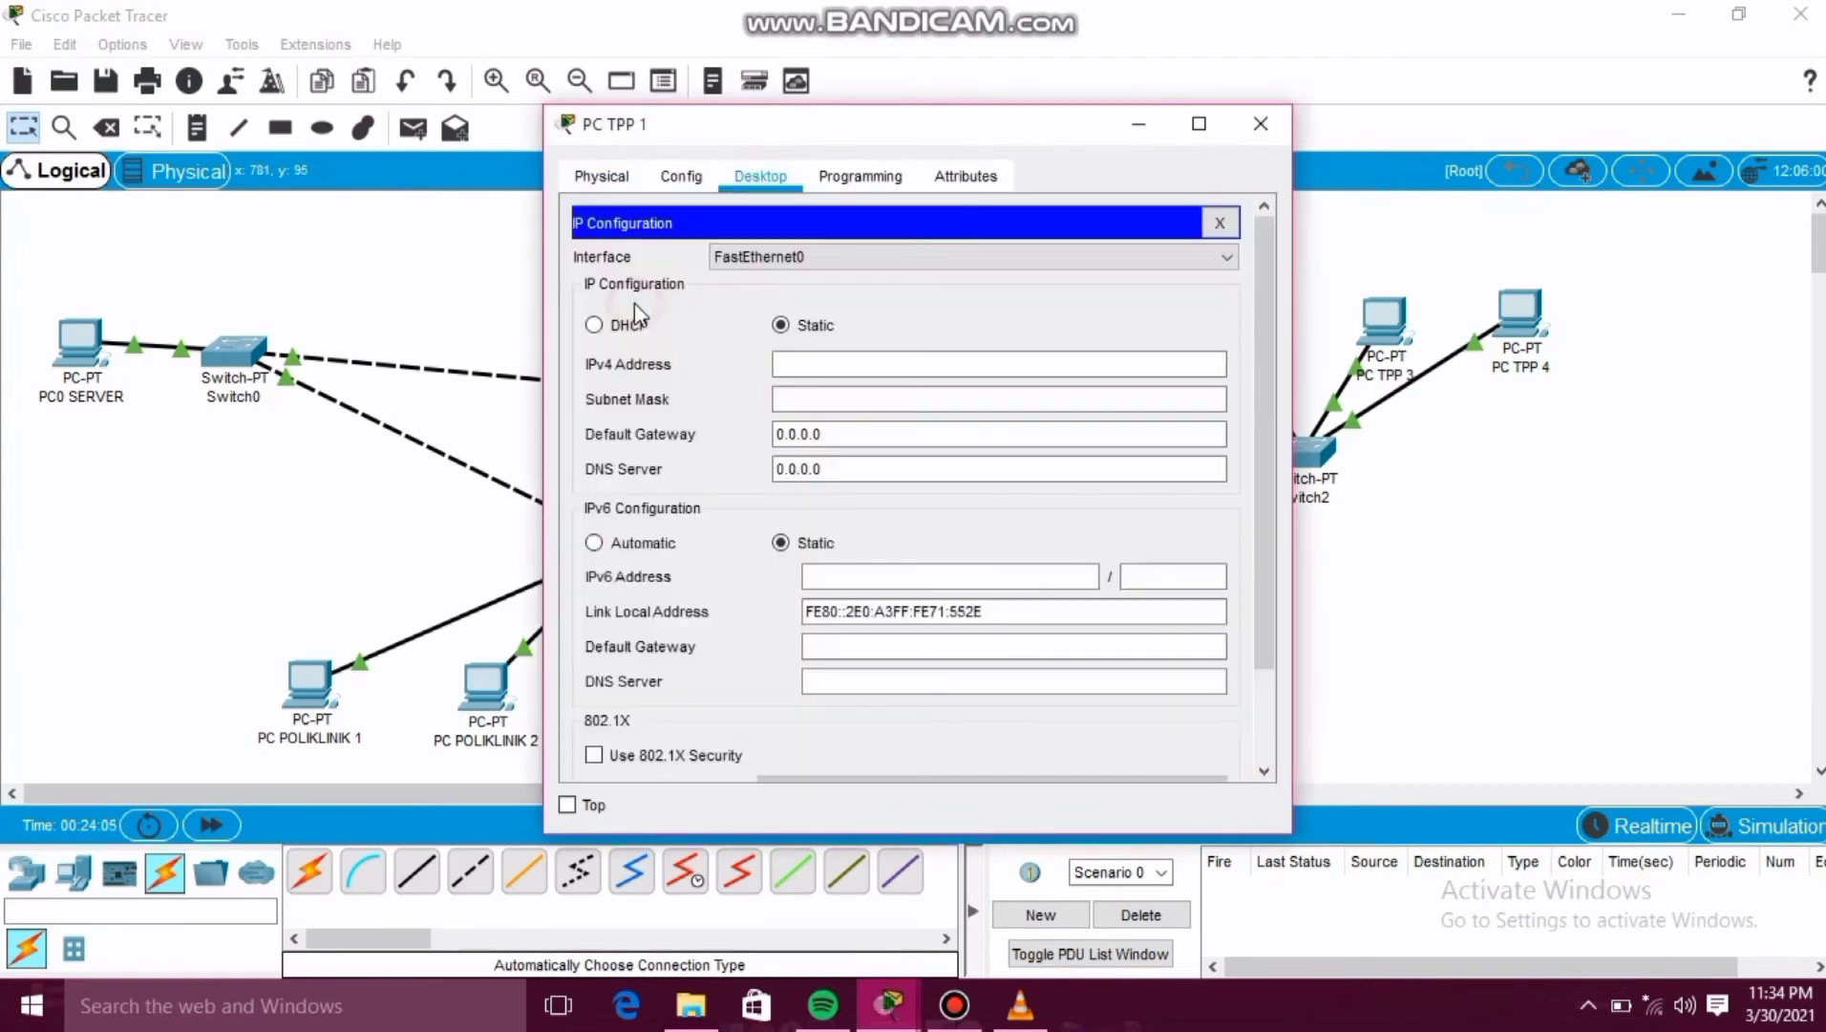
{"action": "left_click", "coordinate": [915, 358]}
{"action": "type", "text": "198.0.0"}
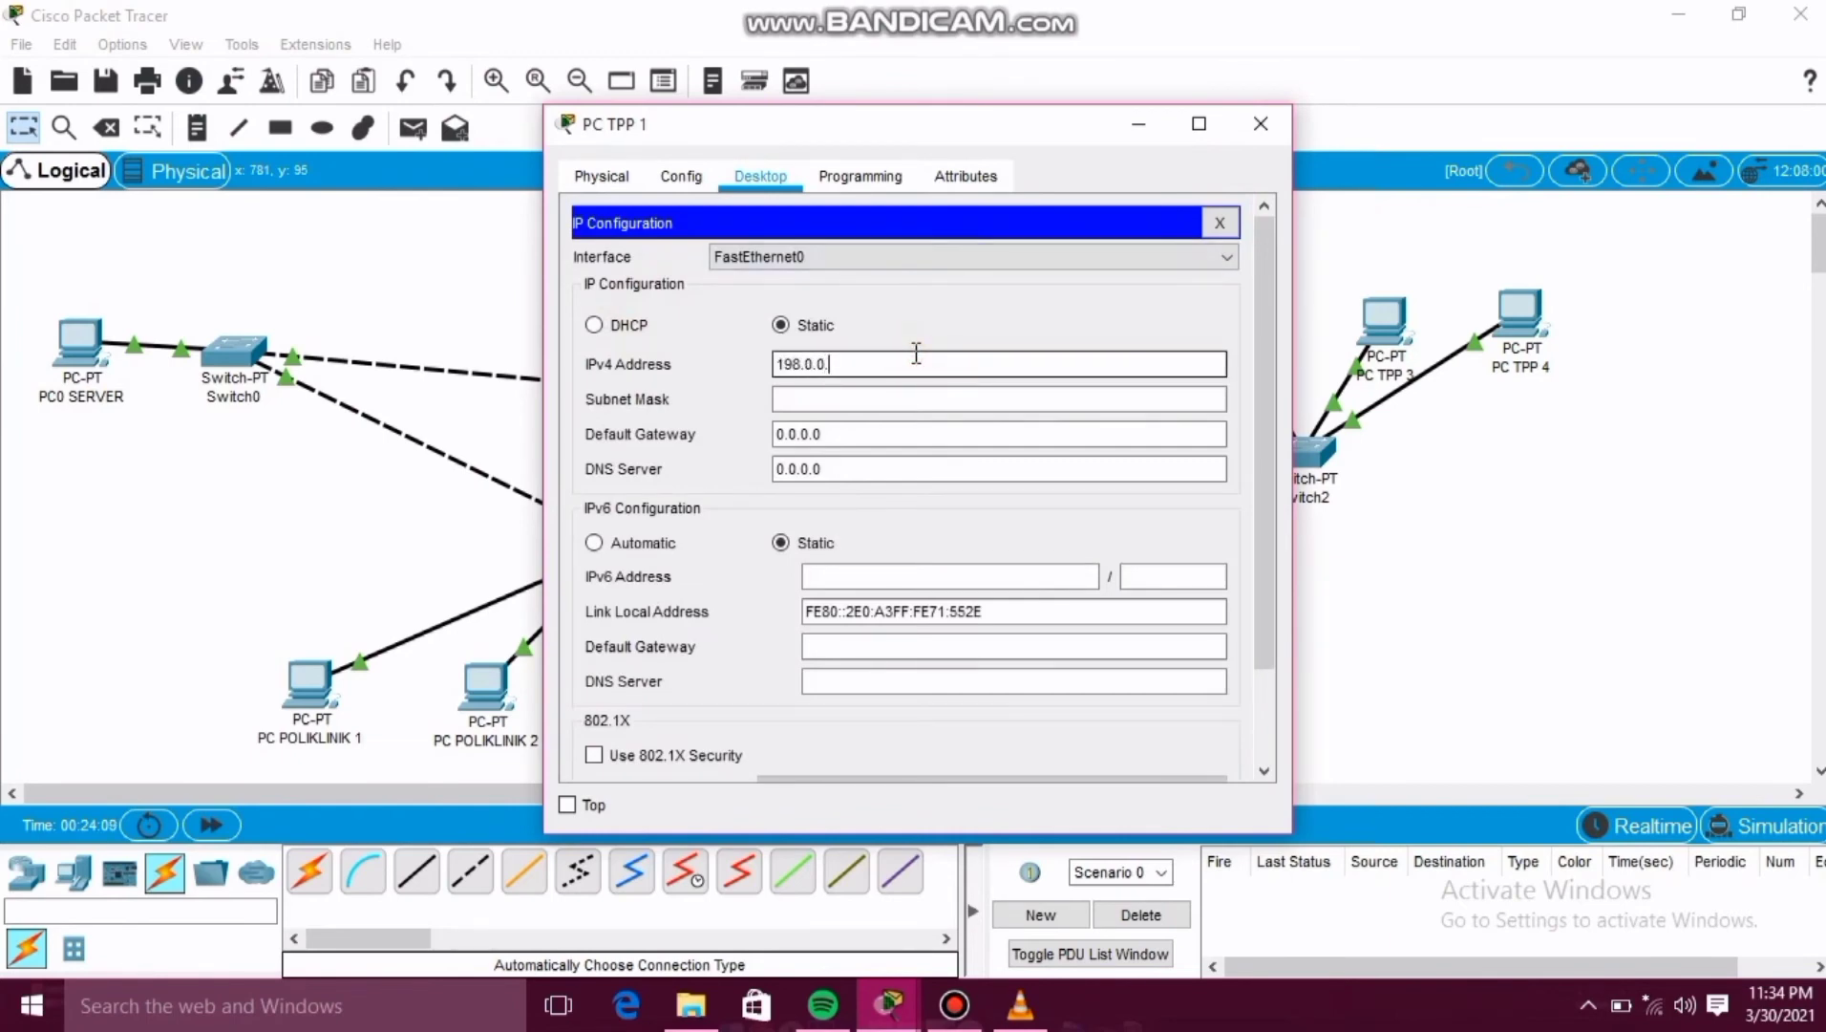
{"action": "type", "text": ".7"}
{"action": "left_click", "coordinate": [847, 399]}
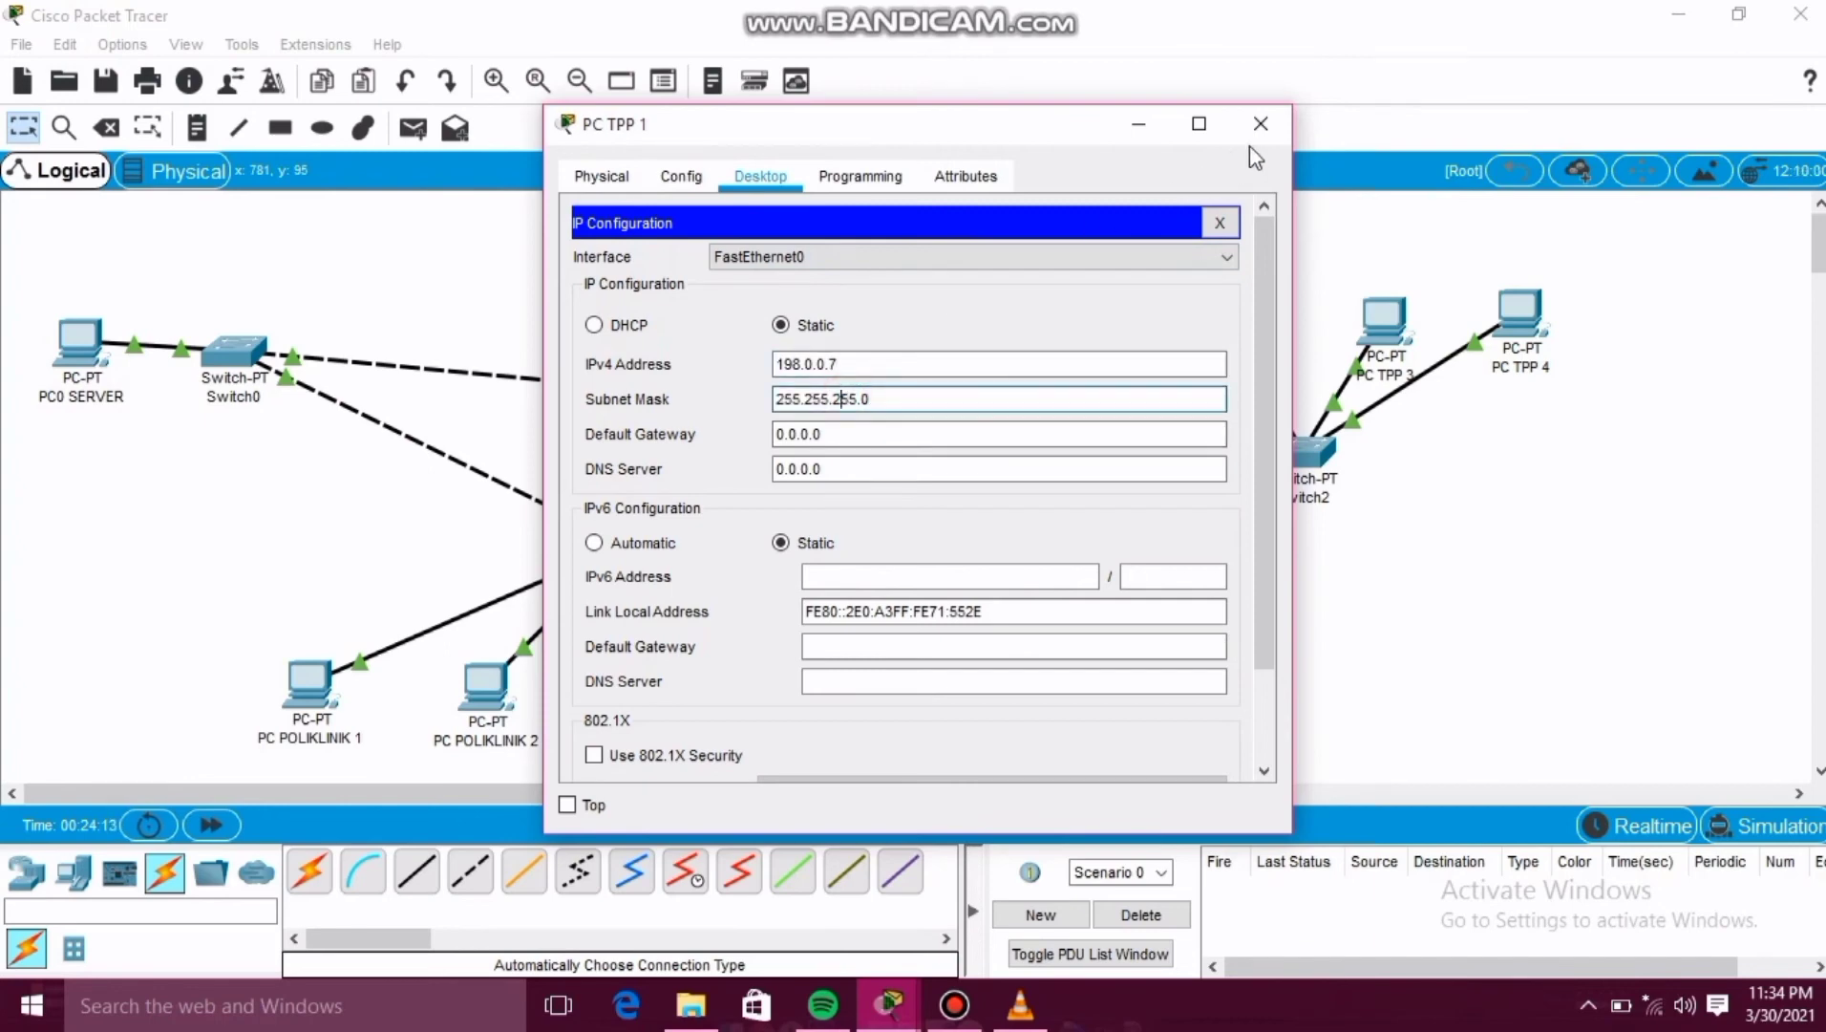
{"action": "left_click", "coordinate": [1263, 124]}
Give PC TPP 2 the static IPv4 address 198.0.0.8 with subnet mask 255.255.255.0 and close its window.
{"action": "left_click", "coordinate": [1227, 315]}
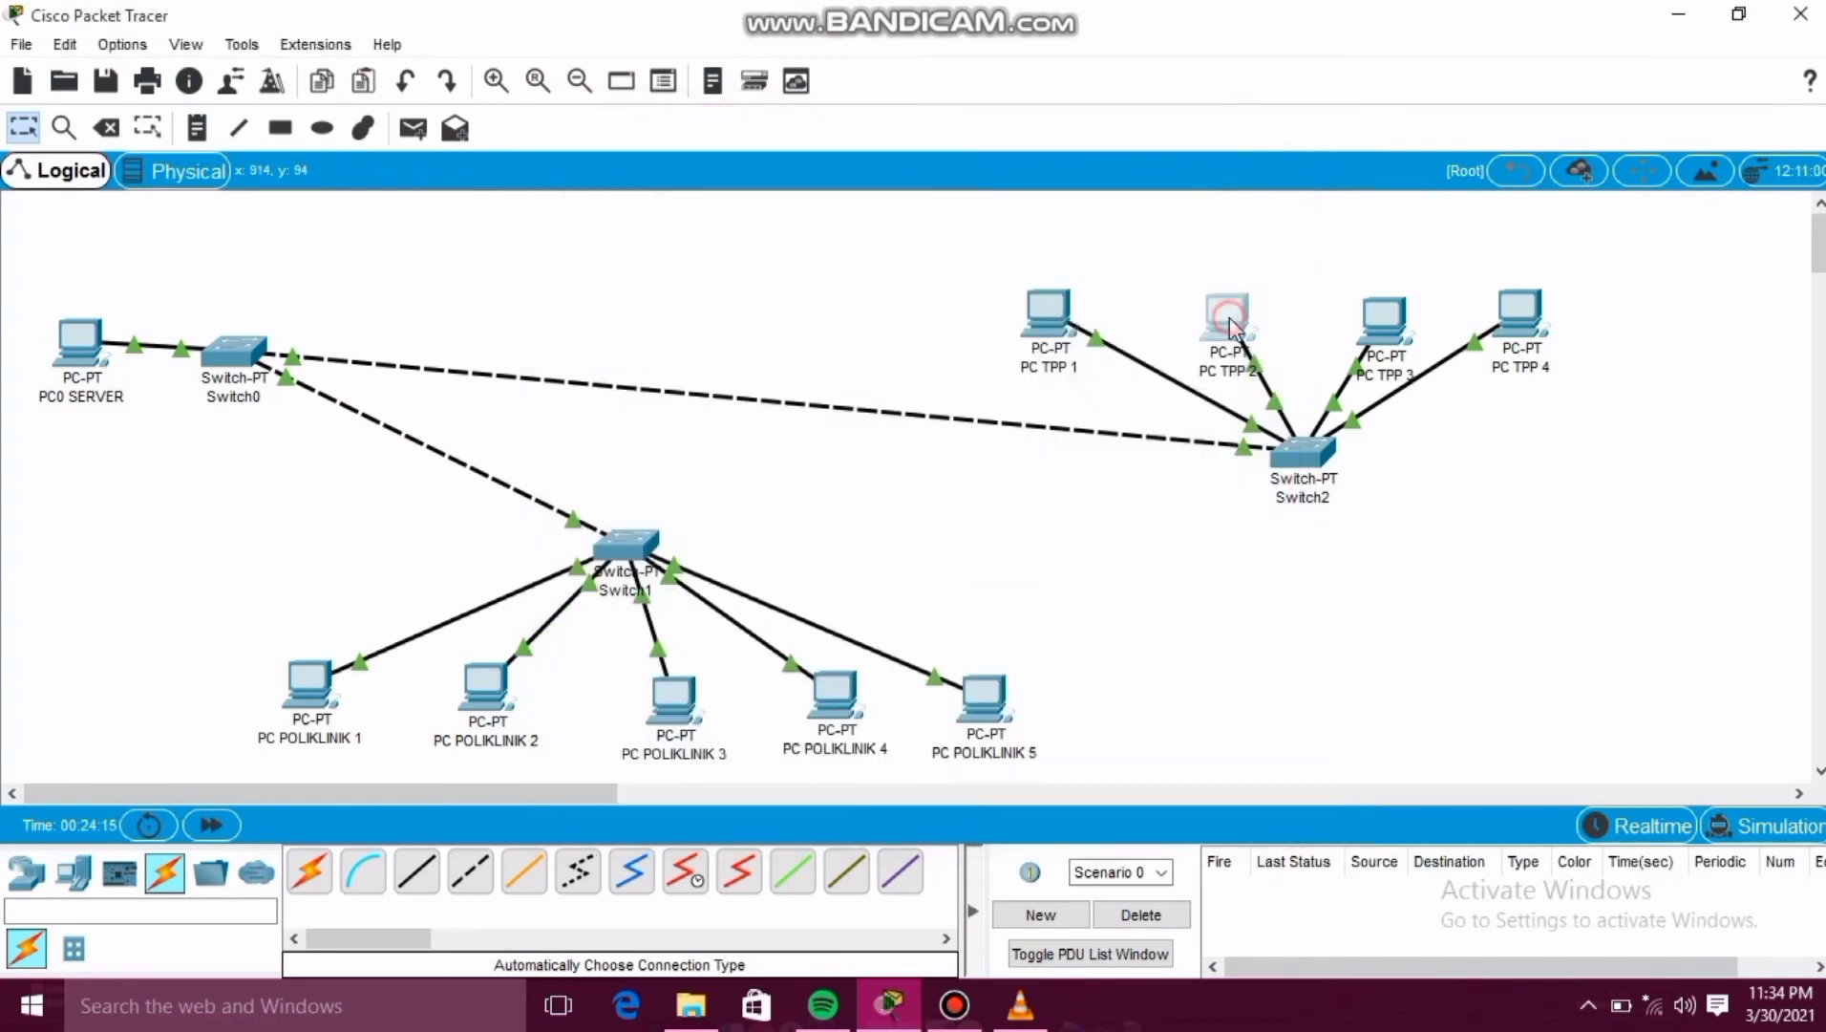
{"action": "left_click", "coordinate": [761, 176]}
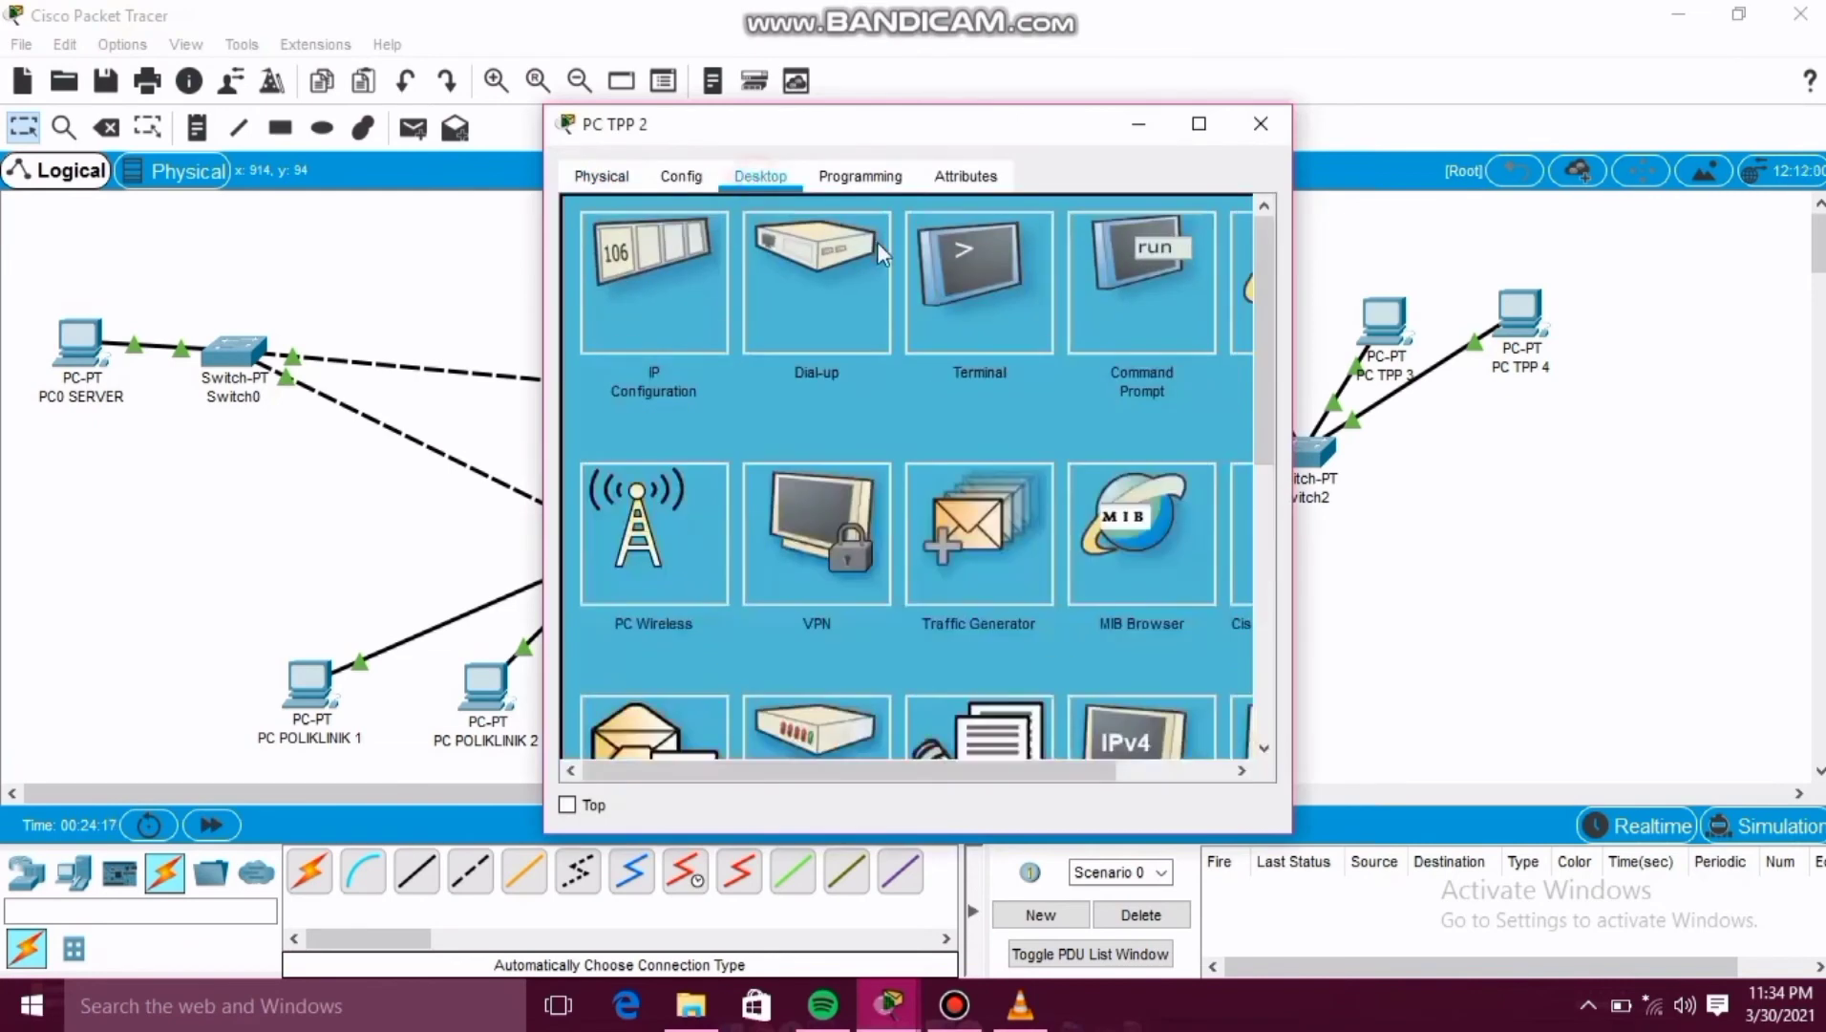
{"action": "left_click", "coordinate": [597, 286]}
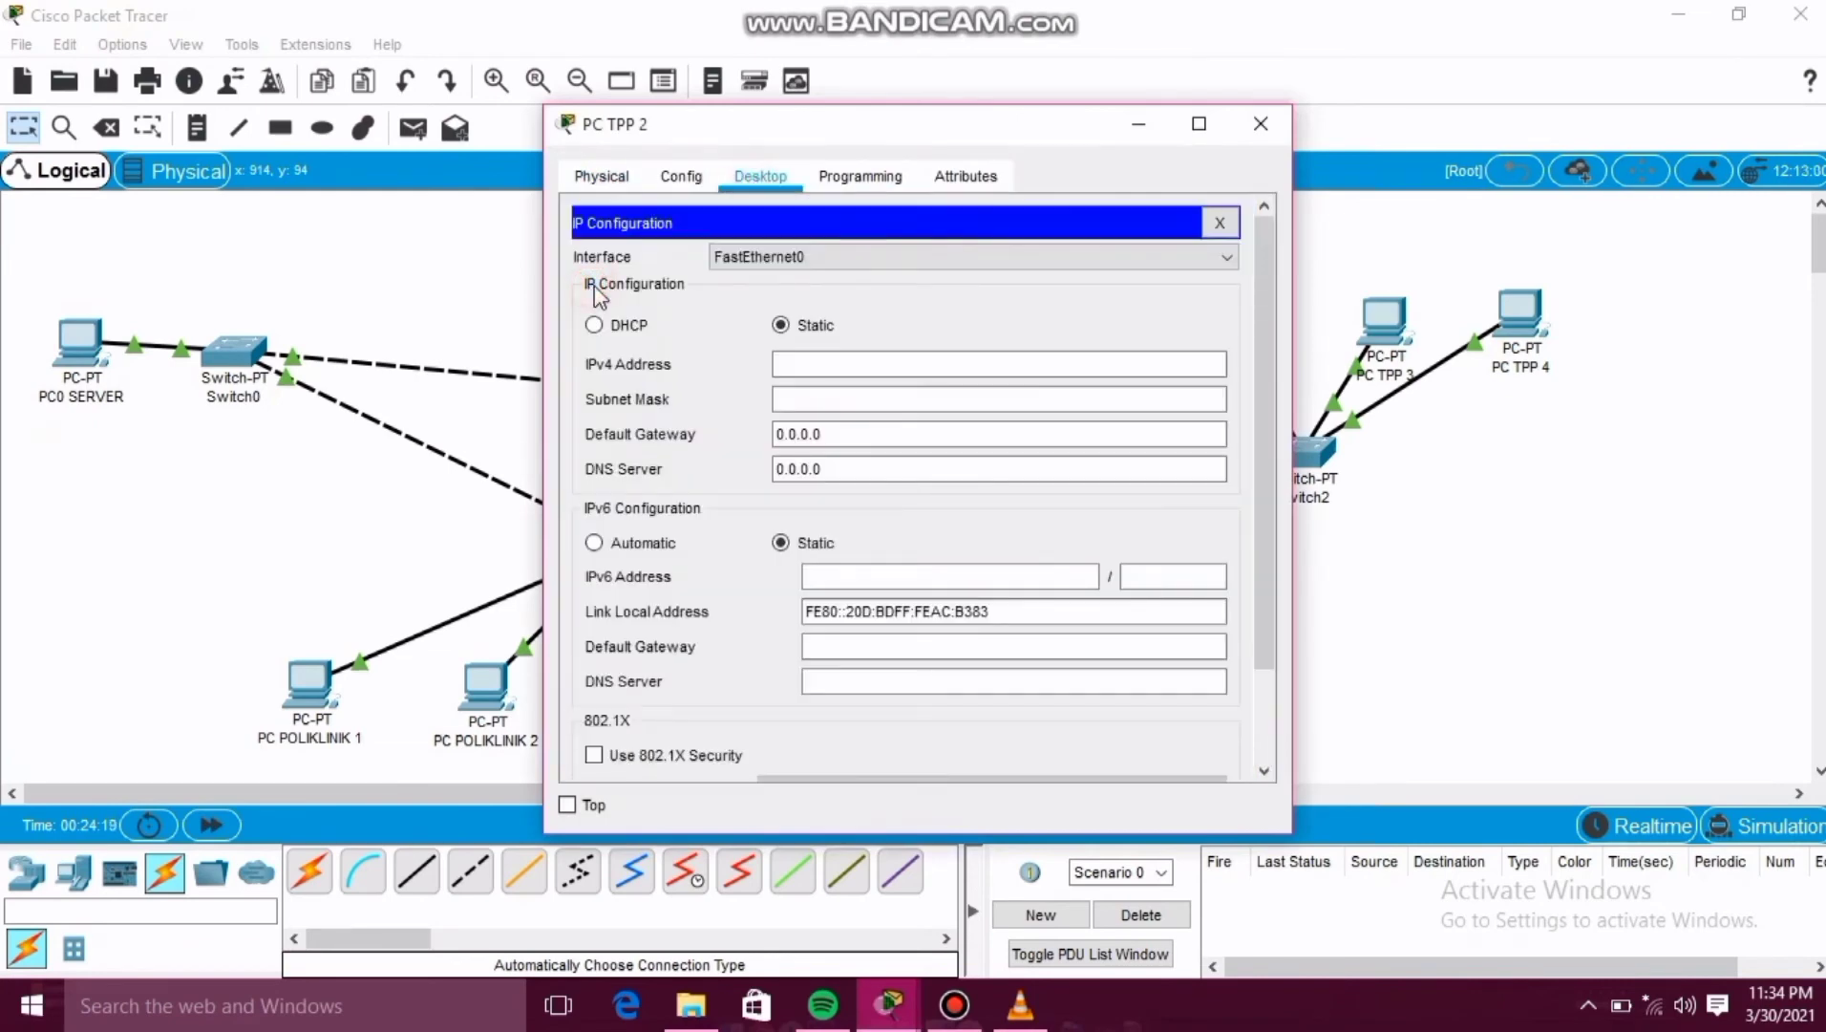
{"action": "left_click", "coordinate": [800, 360]}
{"action": "type", "text": "190"}
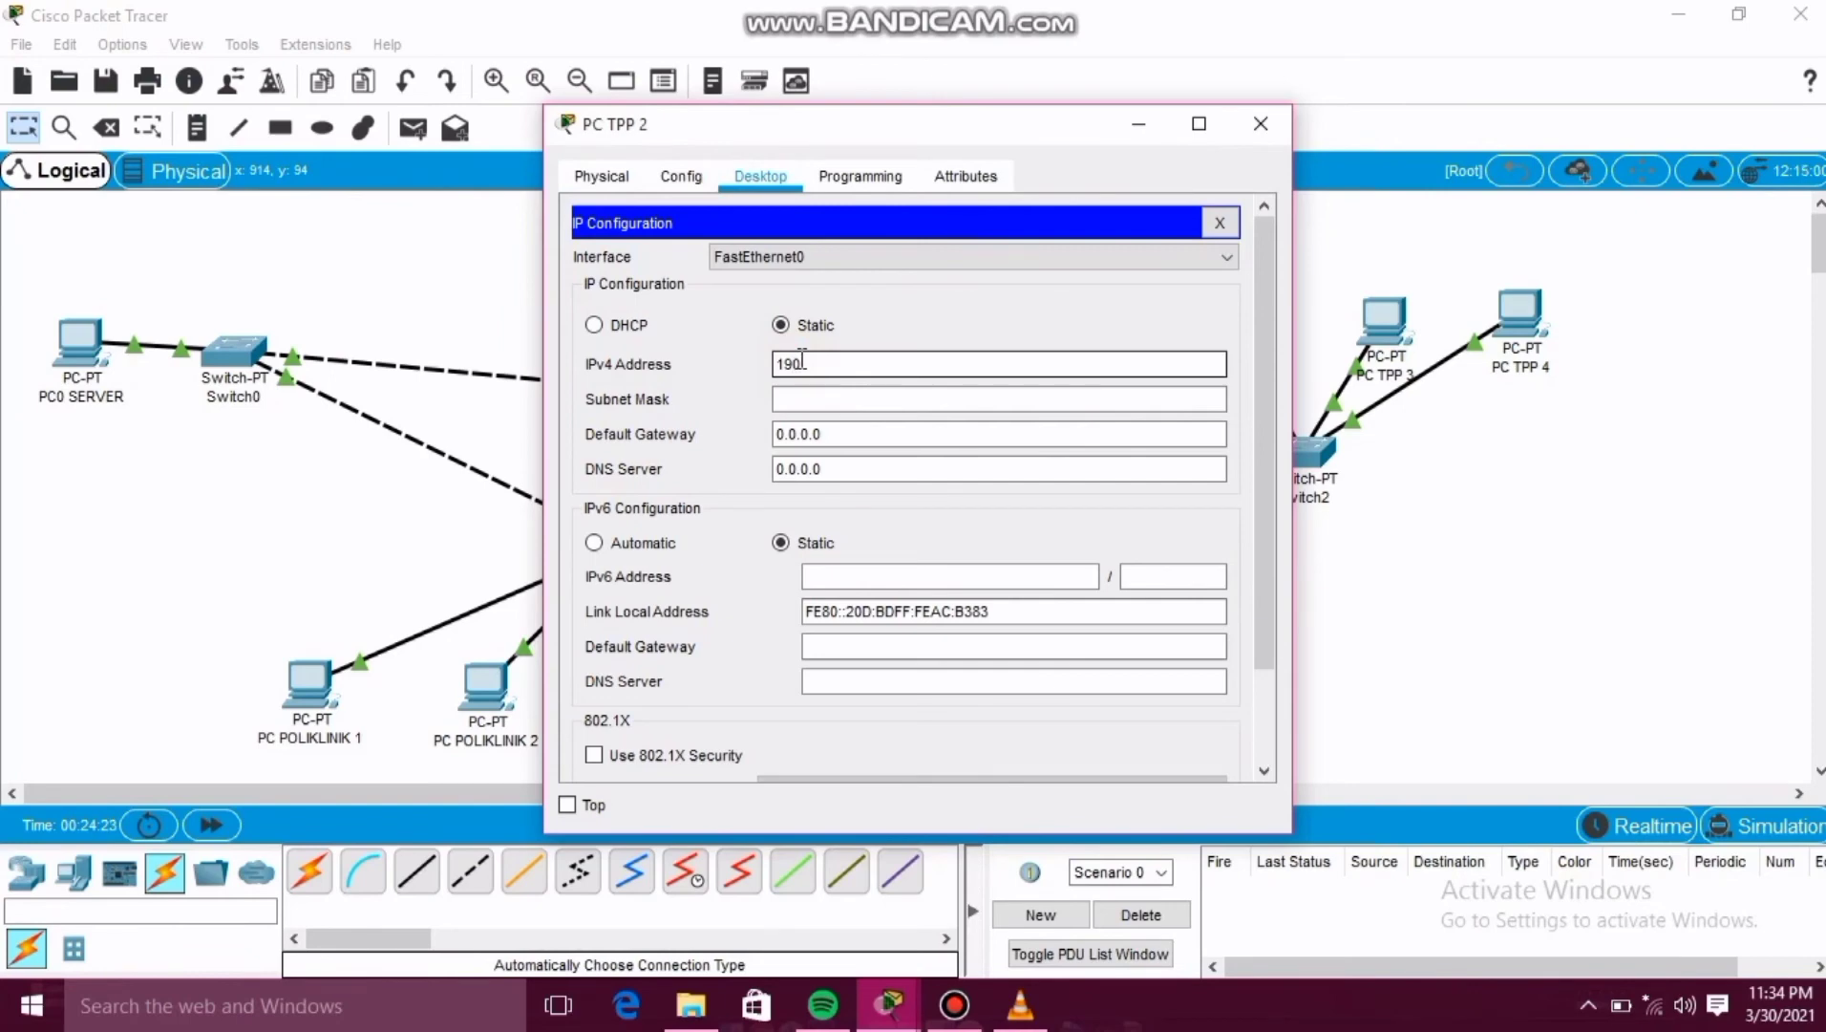
{"action": "key", "text": "BackSpace"}
{"action": "type", "text": "8.0.0.8"}
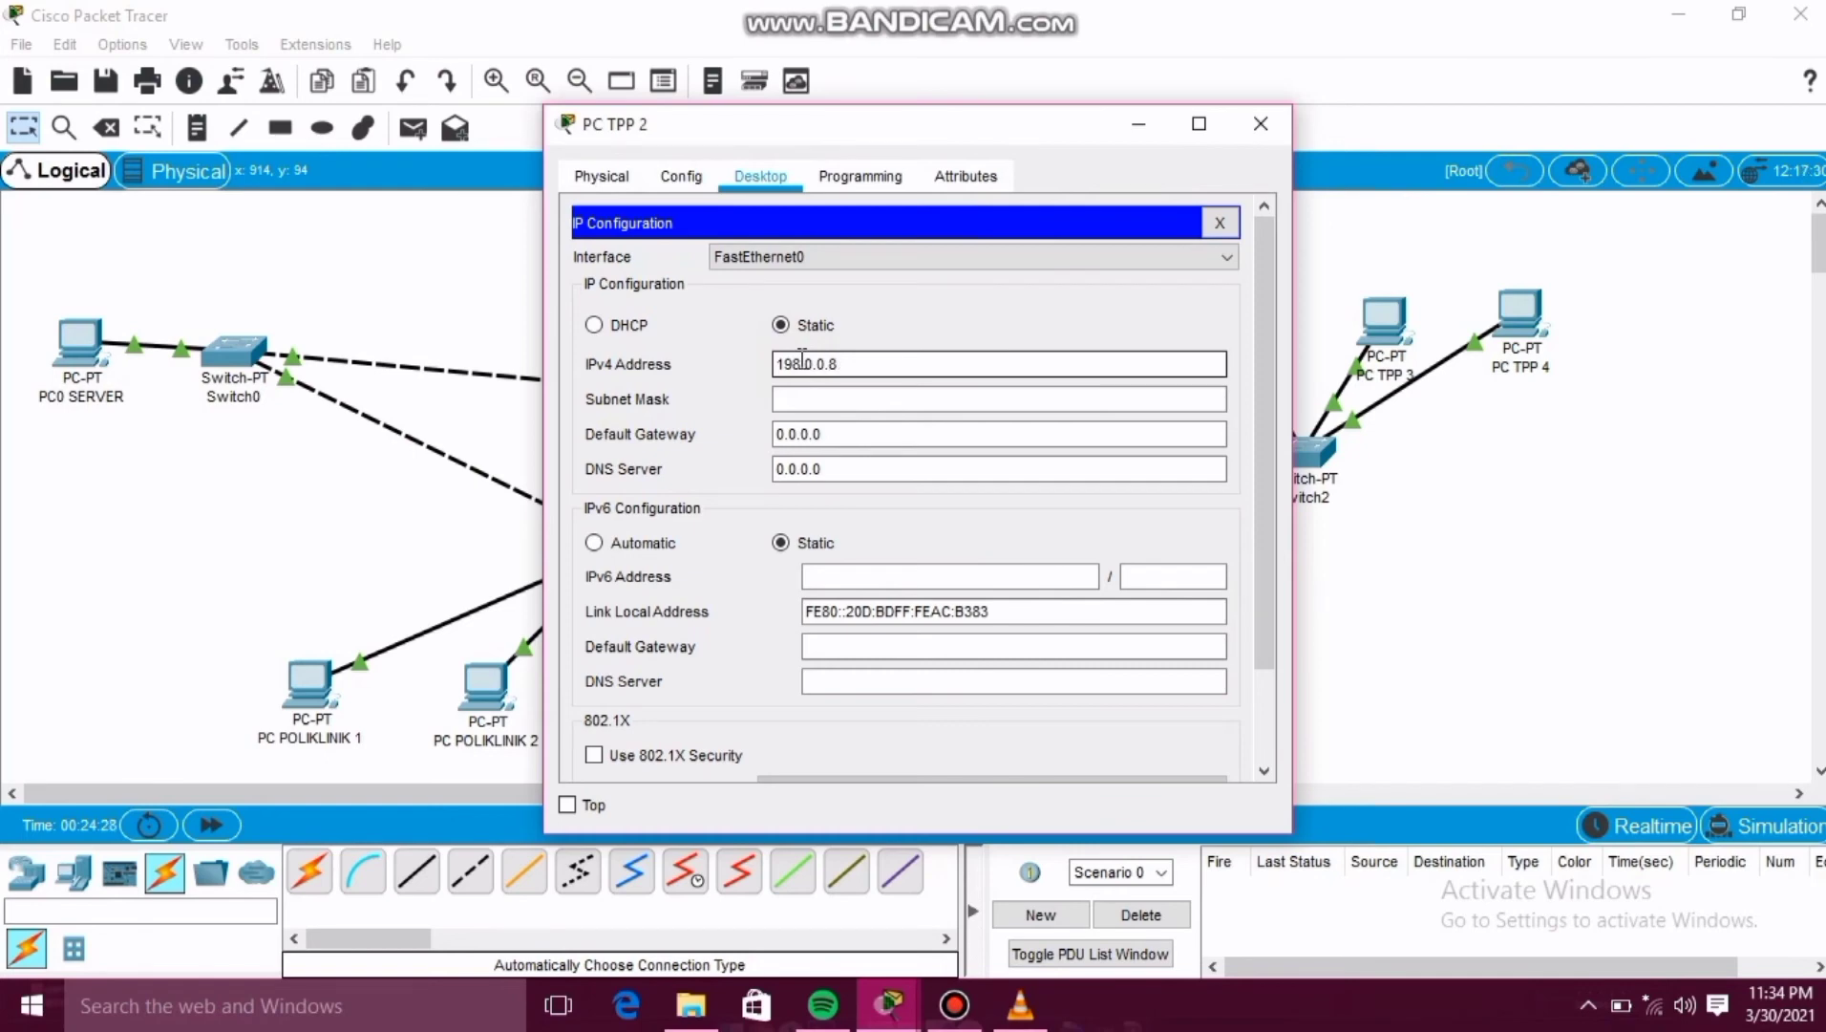
{"action": "left_click", "coordinate": [925, 399]}
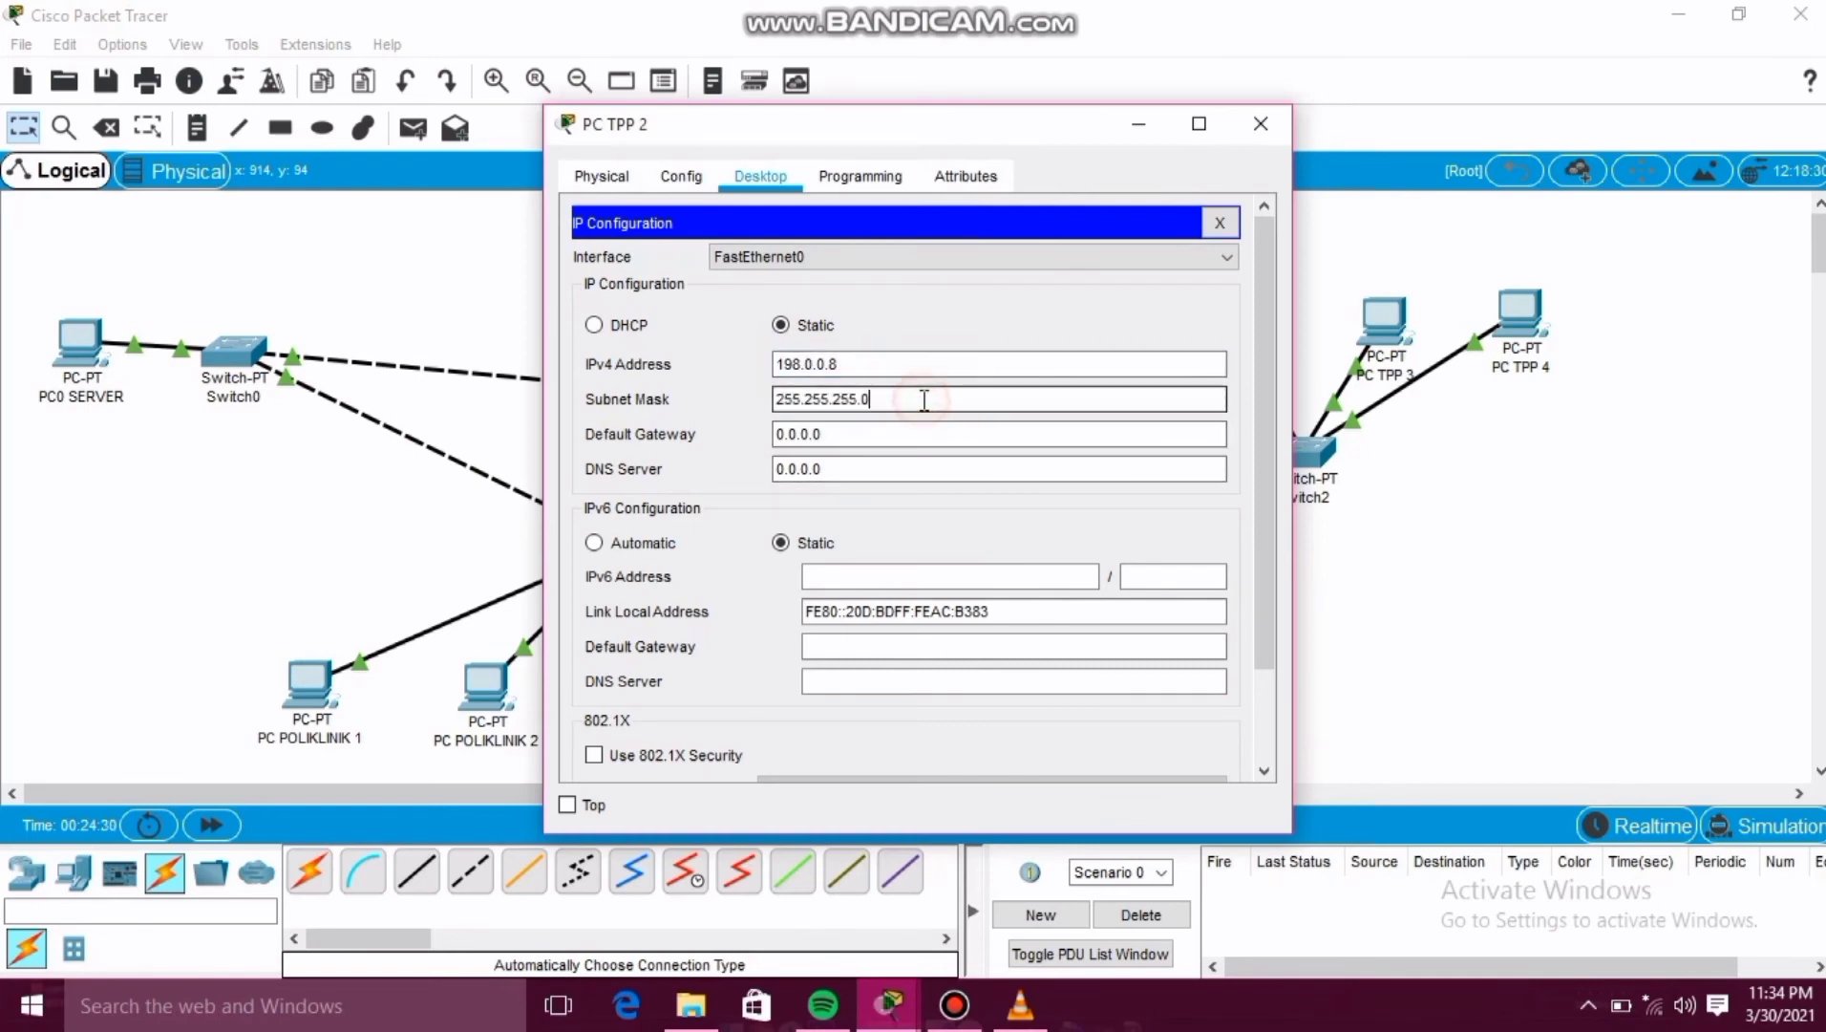
{"action": "left_click", "coordinate": [1259, 124]}
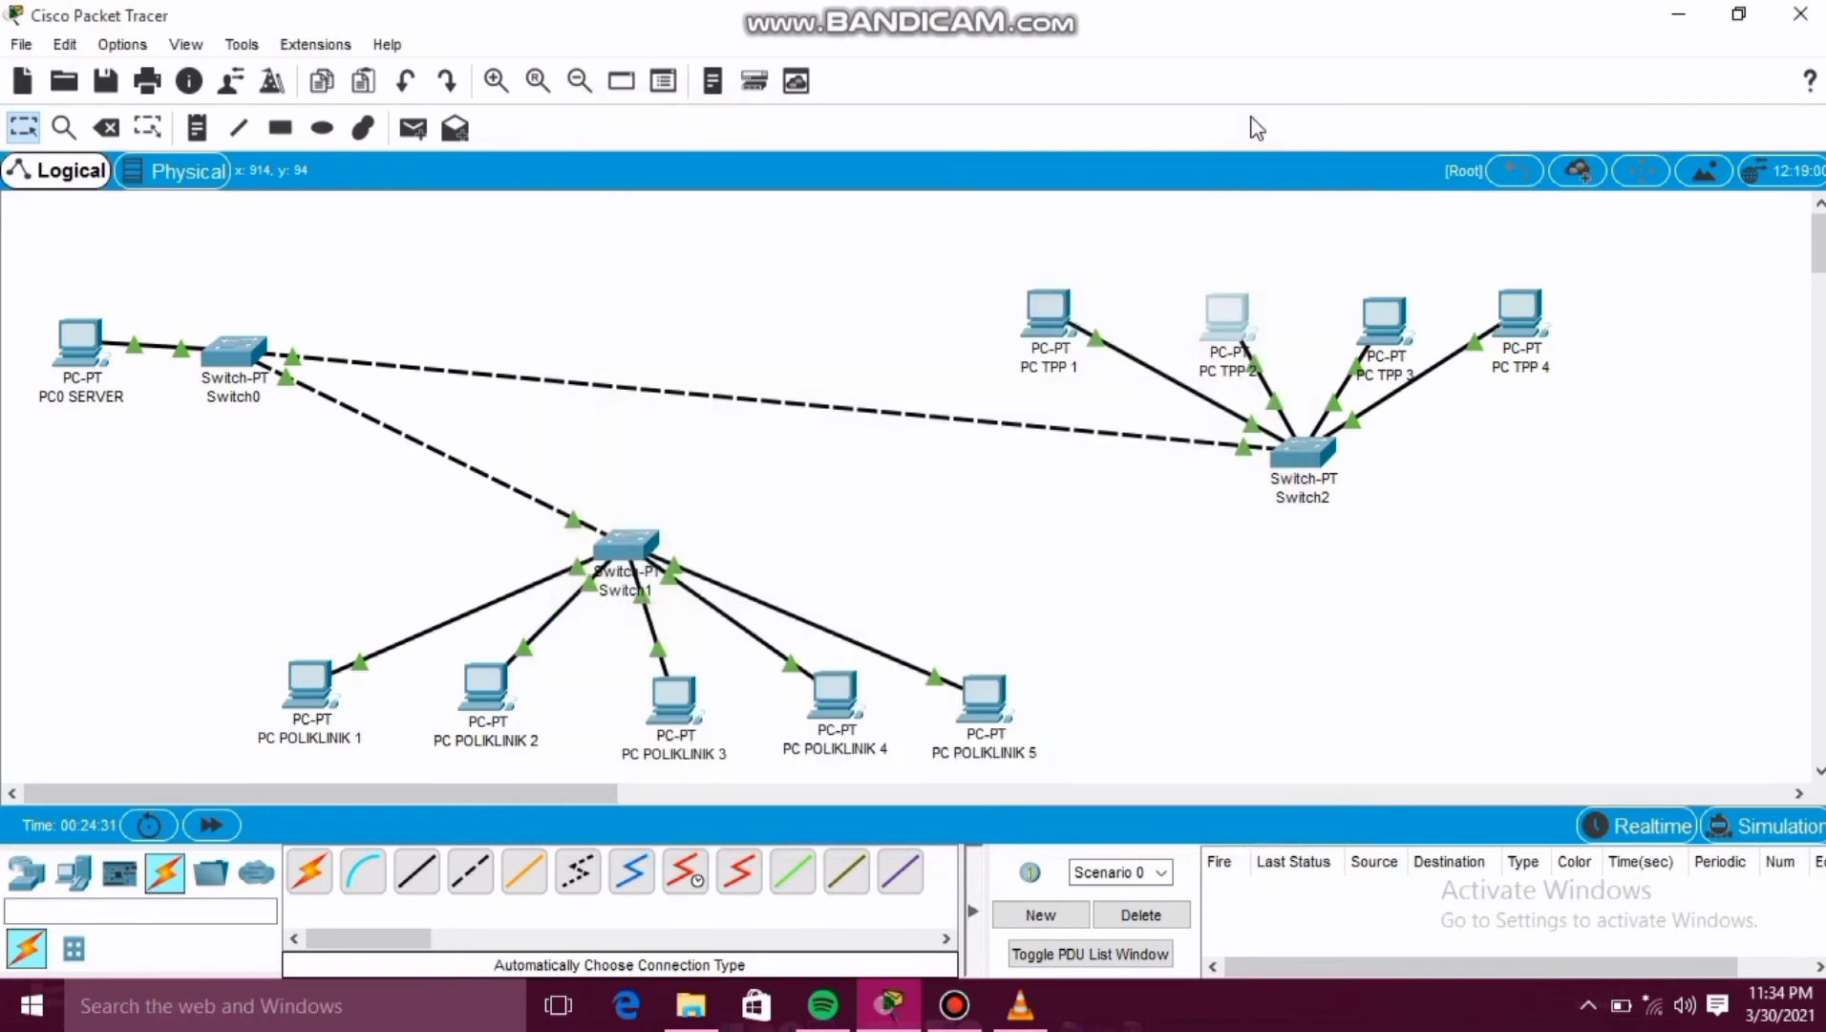
Give PC TPP 3 the static IPv4 address 198.0.0.9 with subnet mask 255.255.255.0 and close its window.
{"action": "left_click", "coordinate": [1369, 313]}
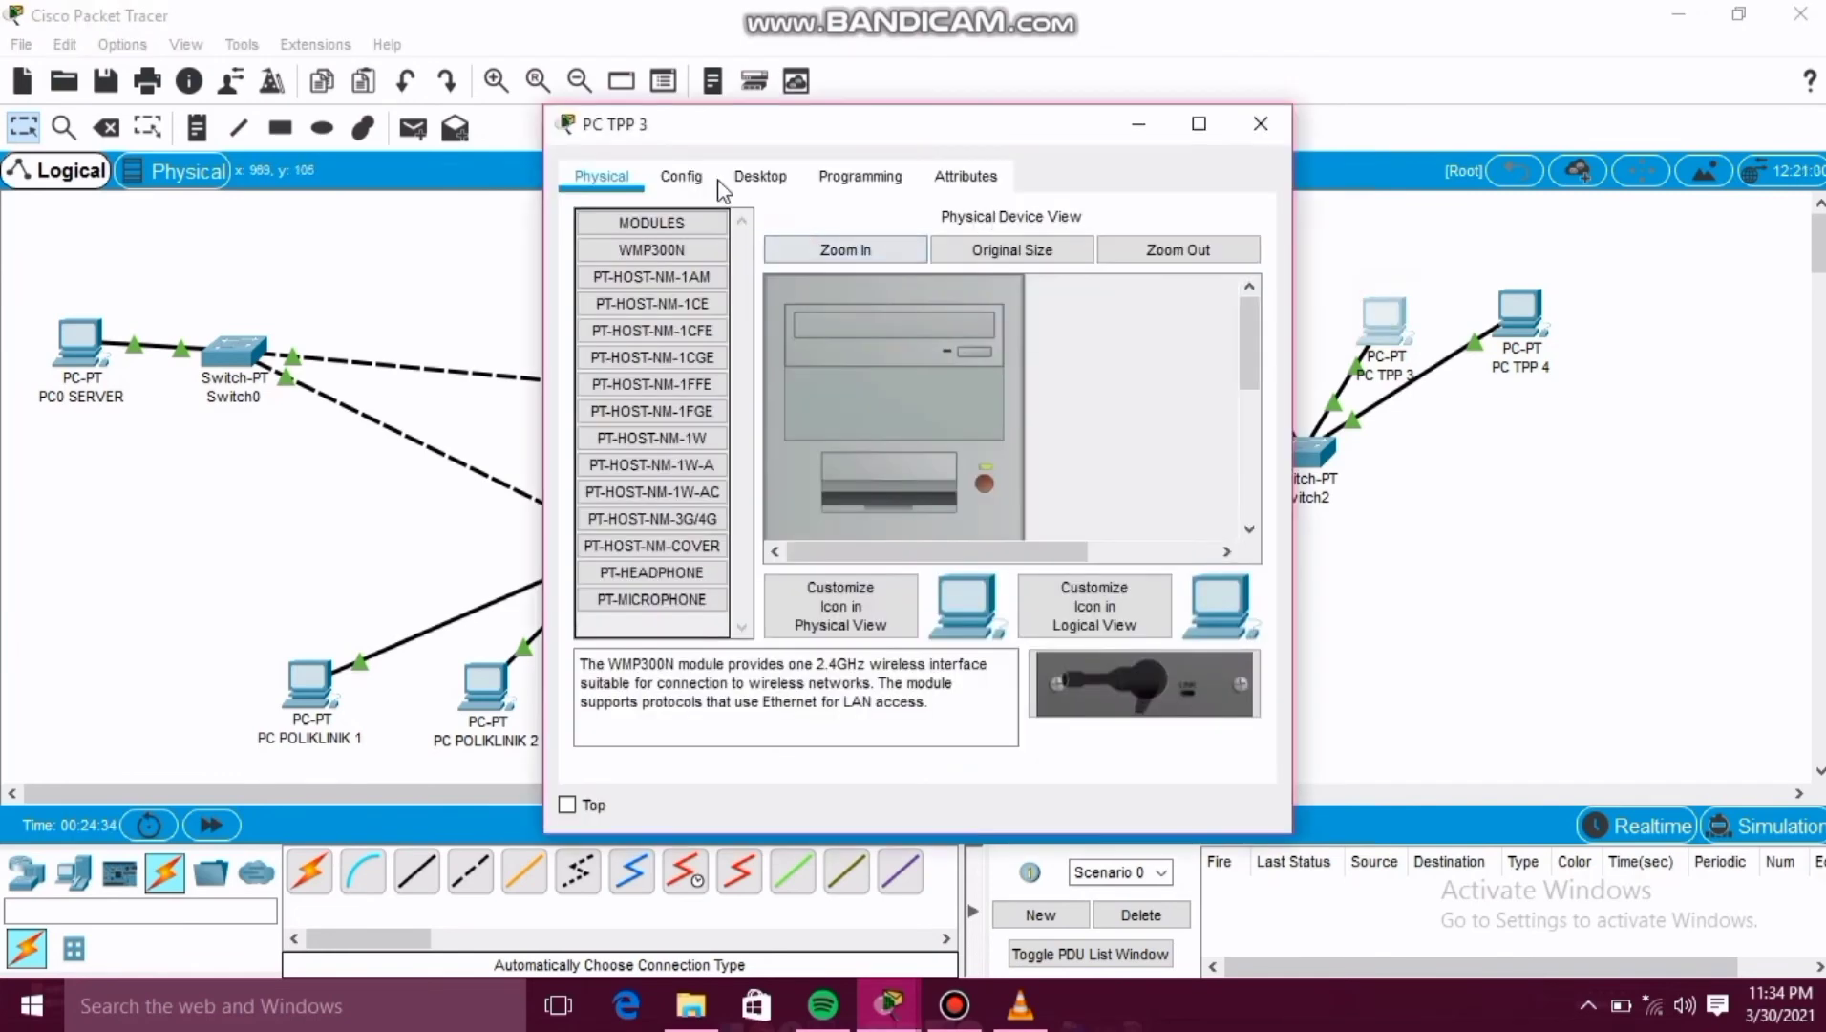
{"action": "left_click", "coordinate": [744, 182]}
{"action": "left_click", "coordinate": [626, 263]}
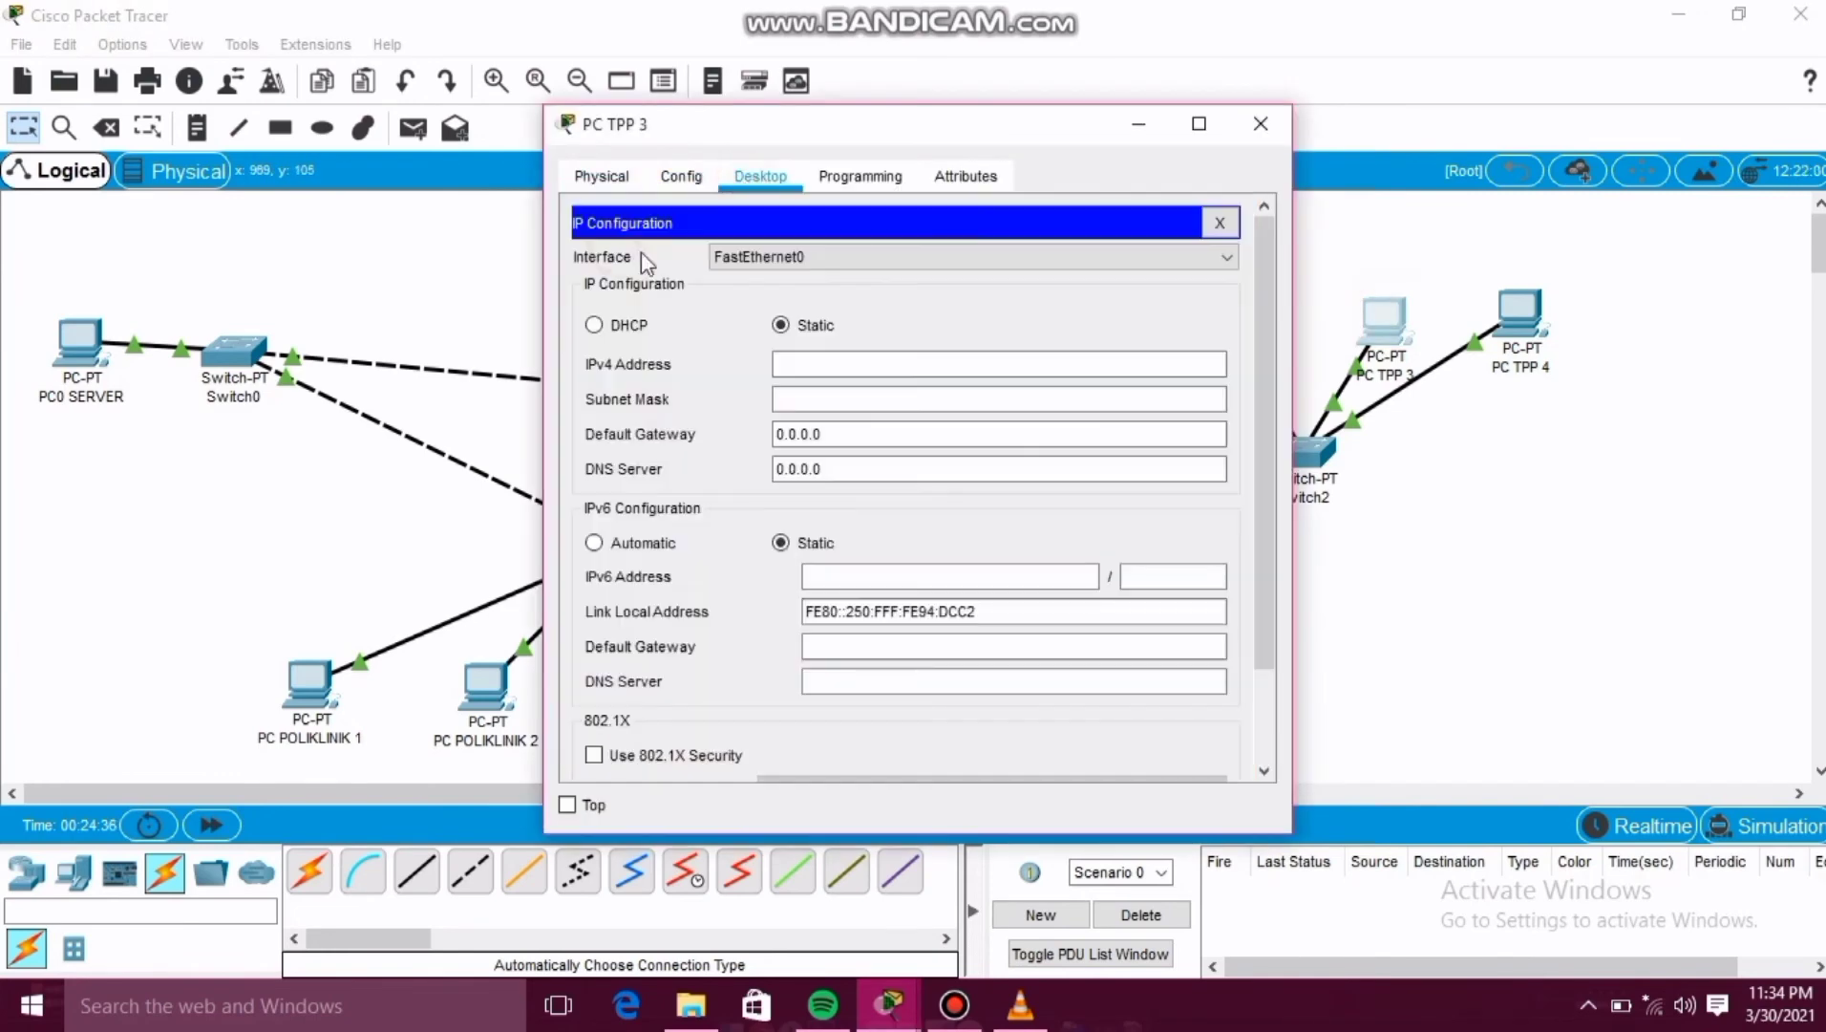
{"action": "left_click", "coordinate": [854, 362]}
{"action": "type", "text": "1"}
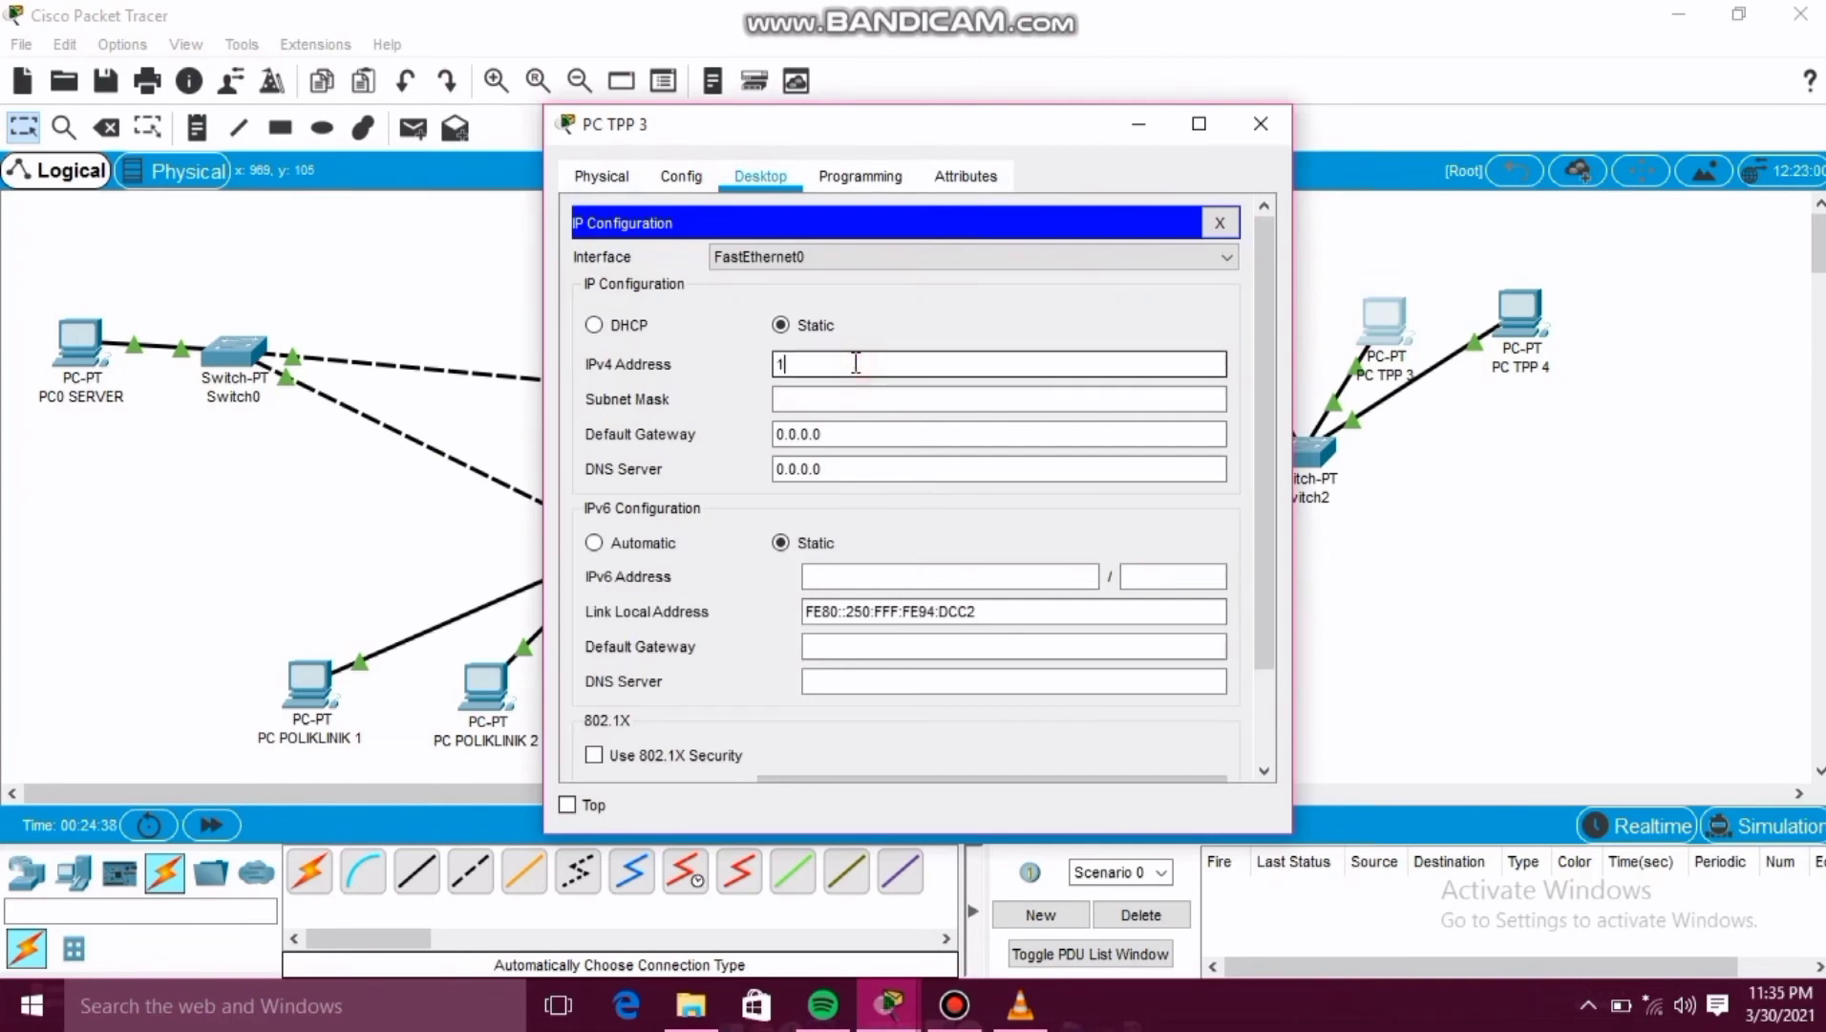
{"action": "type", "text": "98.0.0.9"}
{"action": "left_click", "coordinate": [842, 398]}
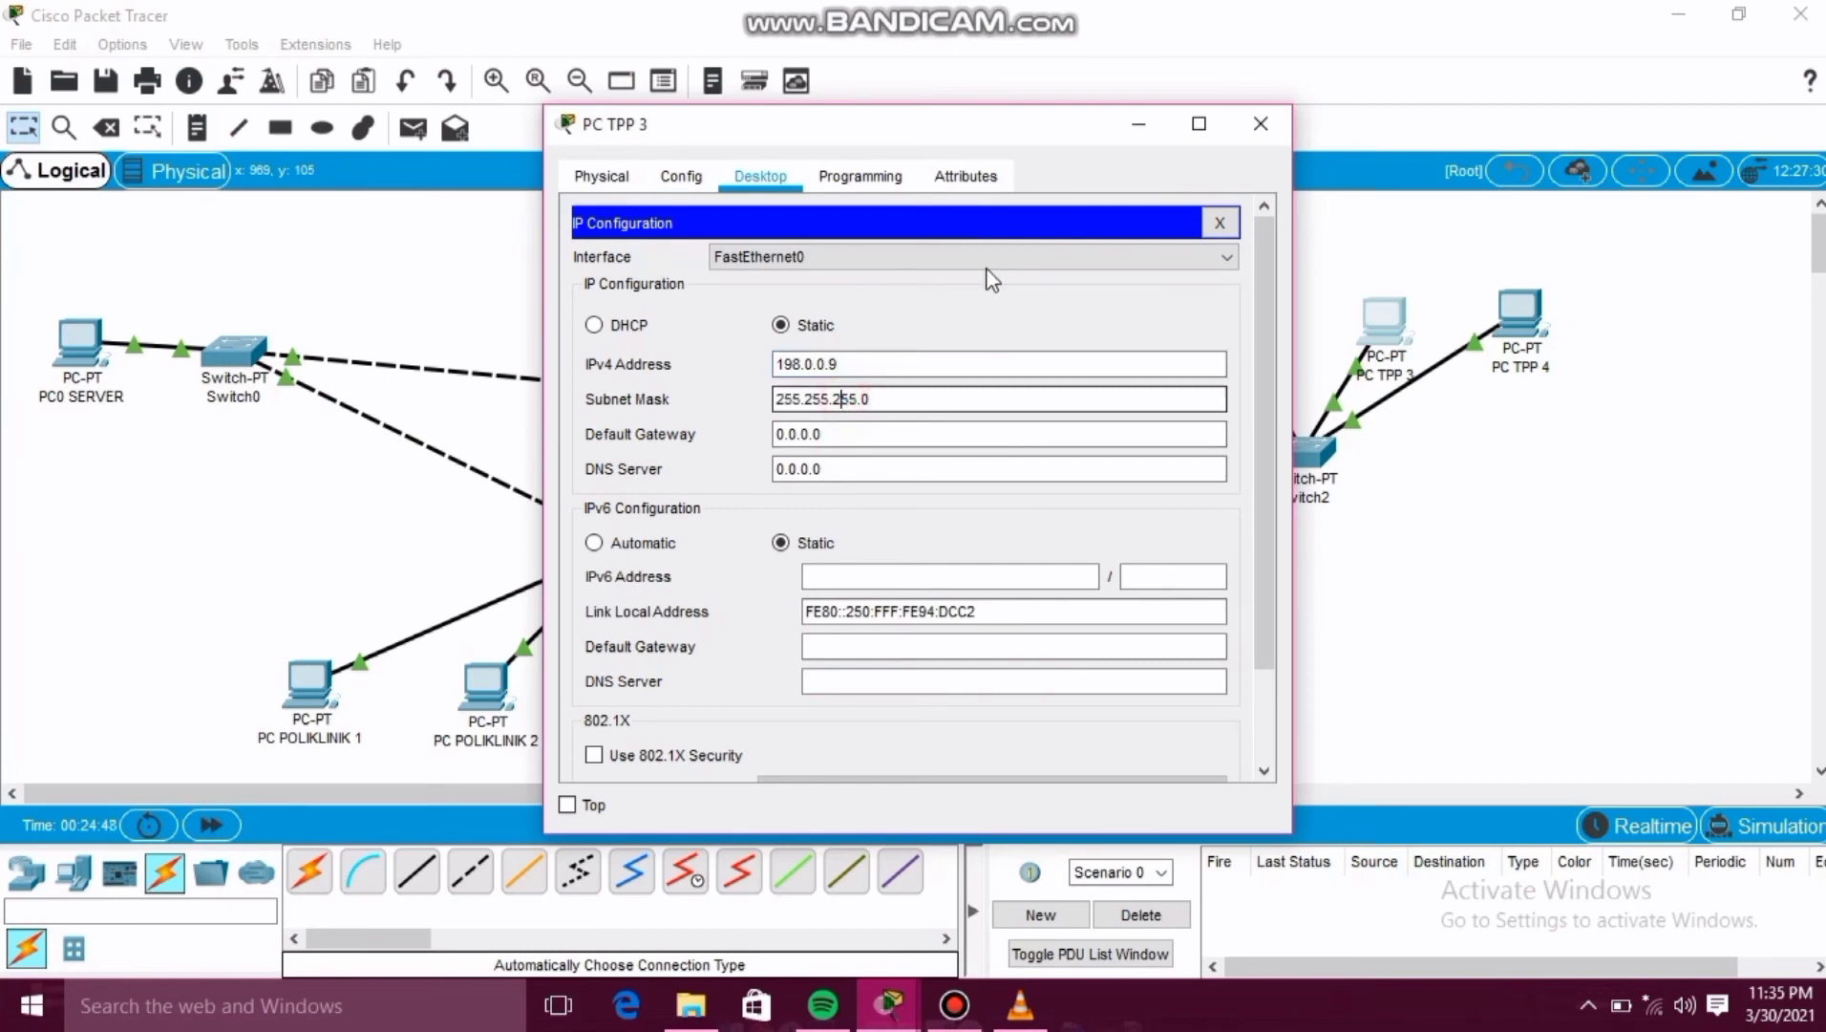
{"action": "left_click", "coordinate": [1260, 124]}
Give PC TPP 4 the static IPv4 address 198.0.0.10 with subnet mask 255.255.255.0 and close its window.
{"action": "left_click", "coordinate": [1519, 308]}
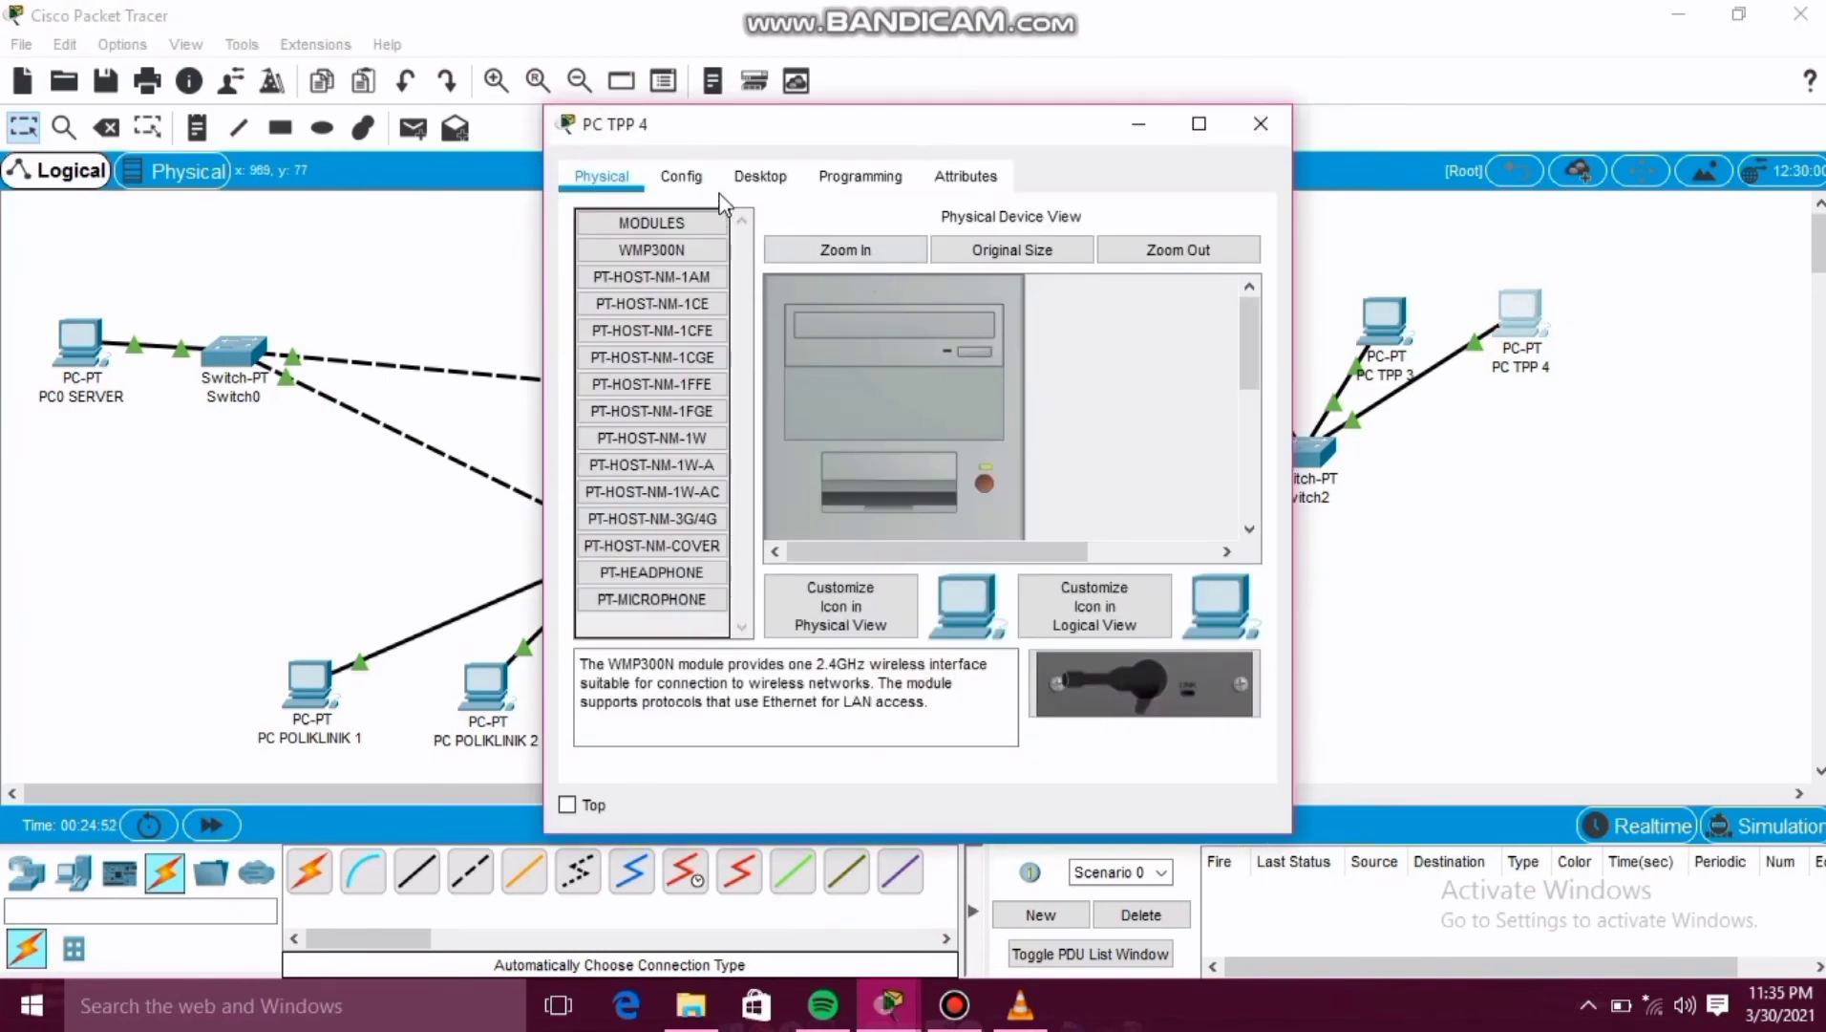
{"action": "left_click", "coordinate": [762, 180]}
{"action": "left_click", "coordinate": [703, 263]}
{"action": "left_click", "coordinate": [857, 360]}
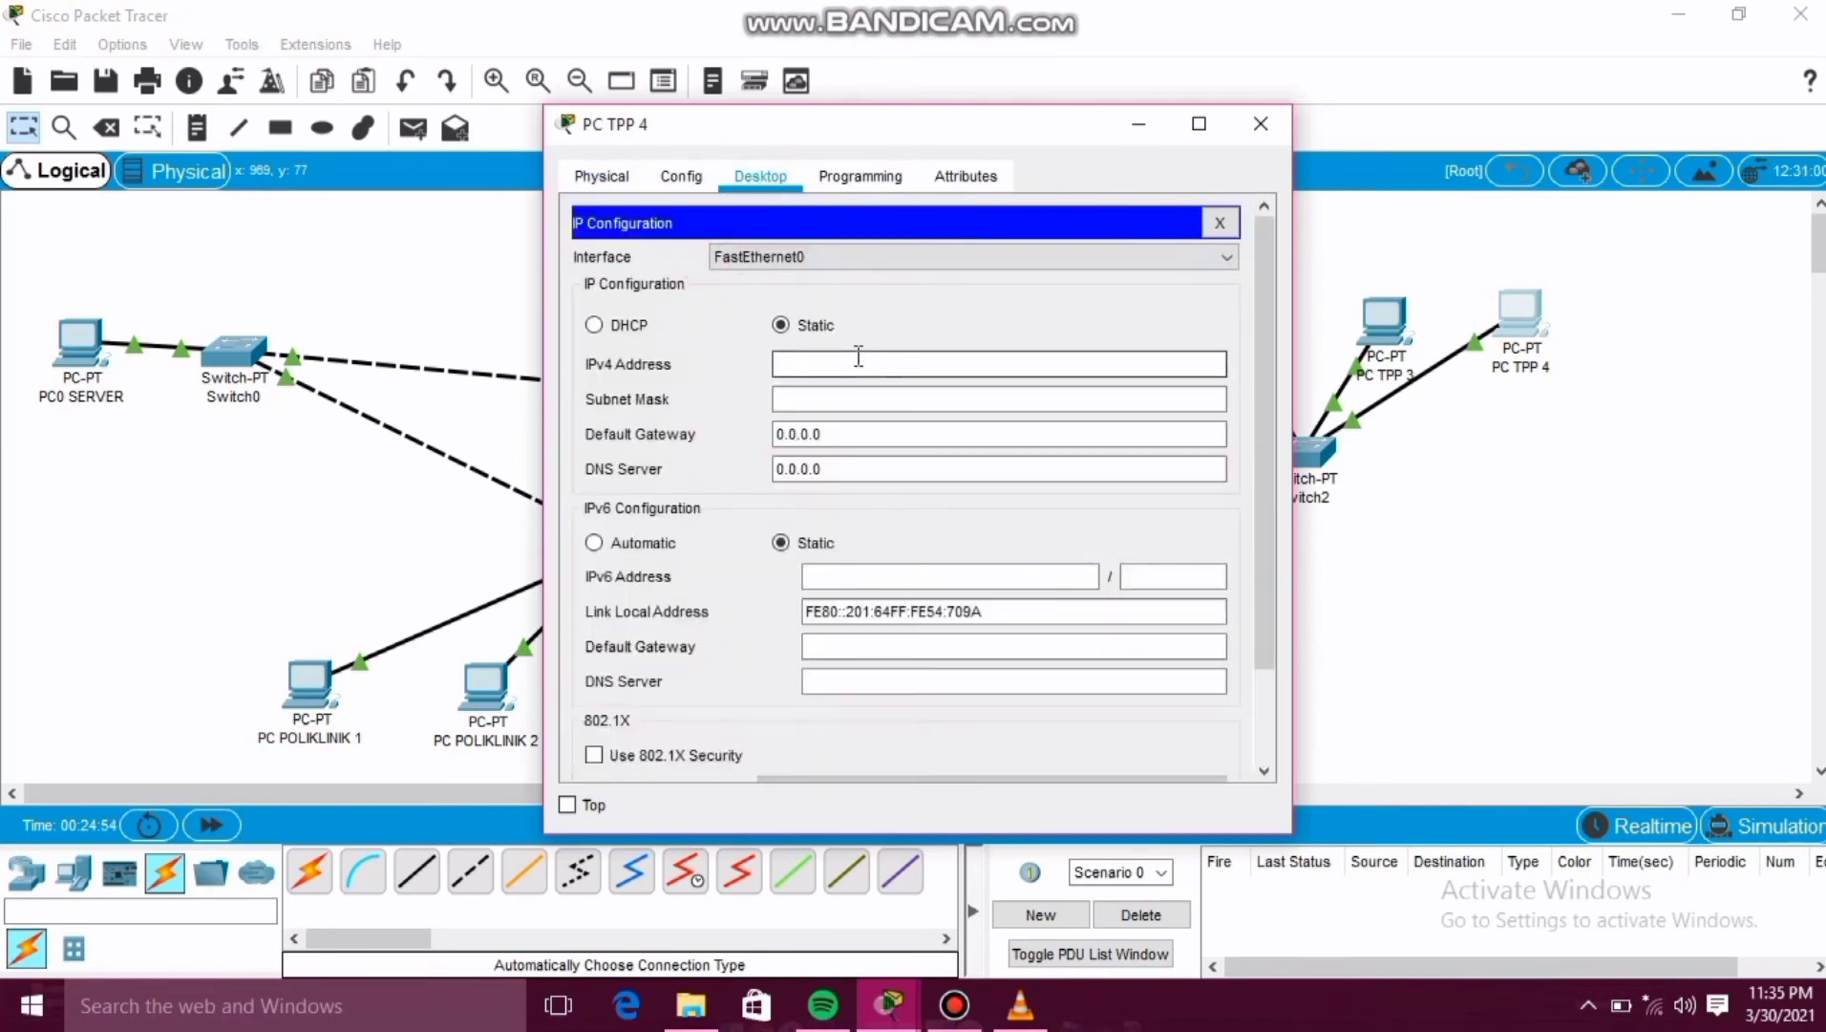
{"action": "type", "text": "198.0.0.10"}
{"action": "left_click", "coordinate": [824, 432]}
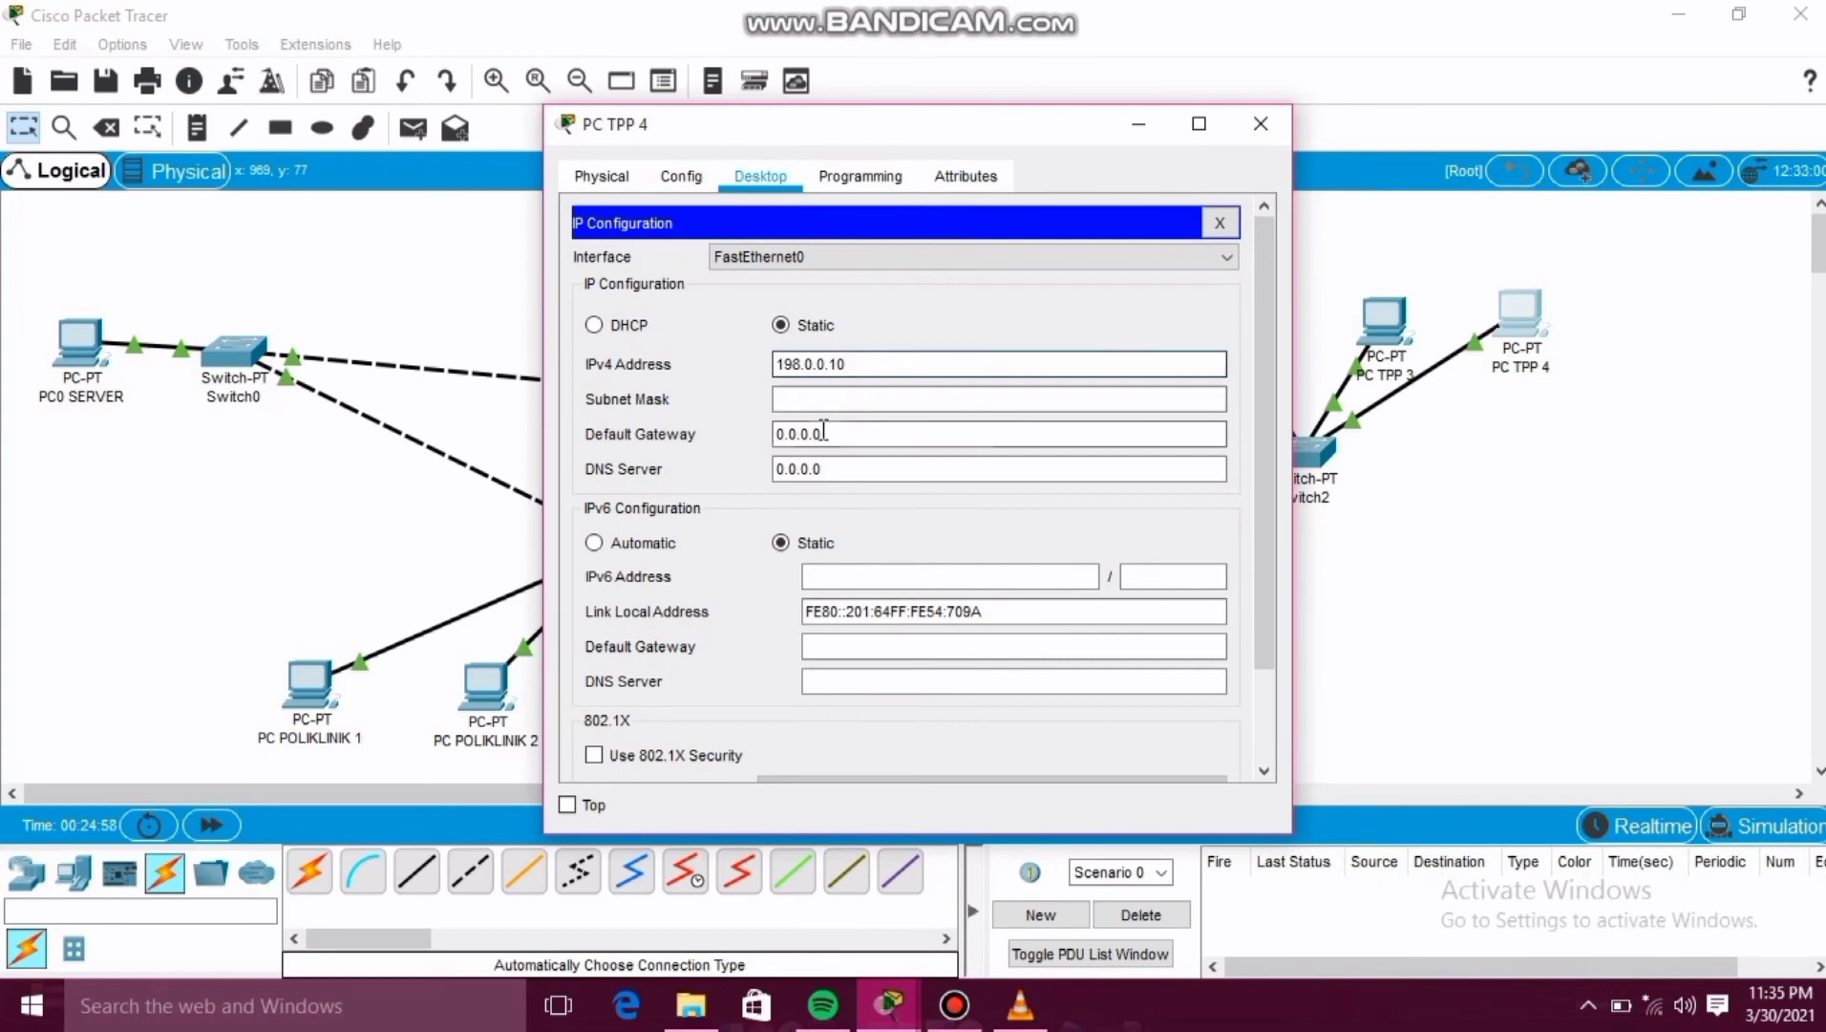
{"action": "left_click", "coordinate": [829, 398]}
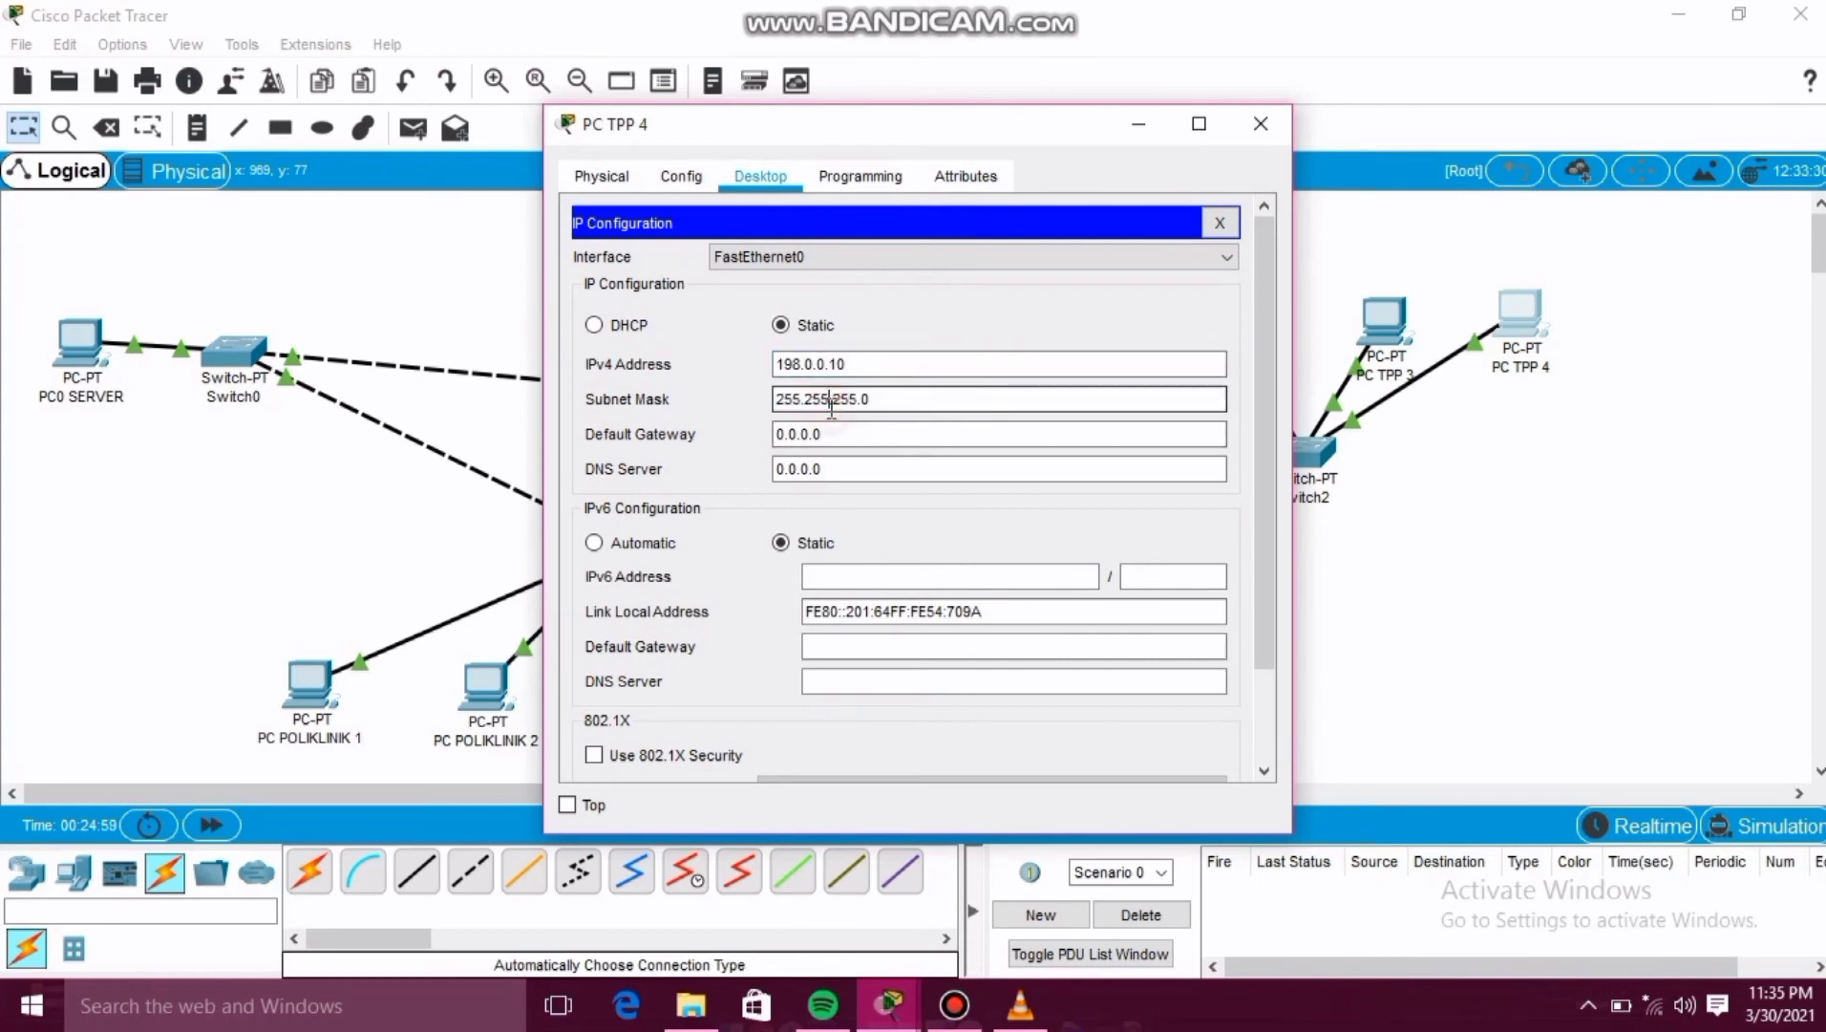
{"action": "left_click", "coordinate": [1258, 125]}
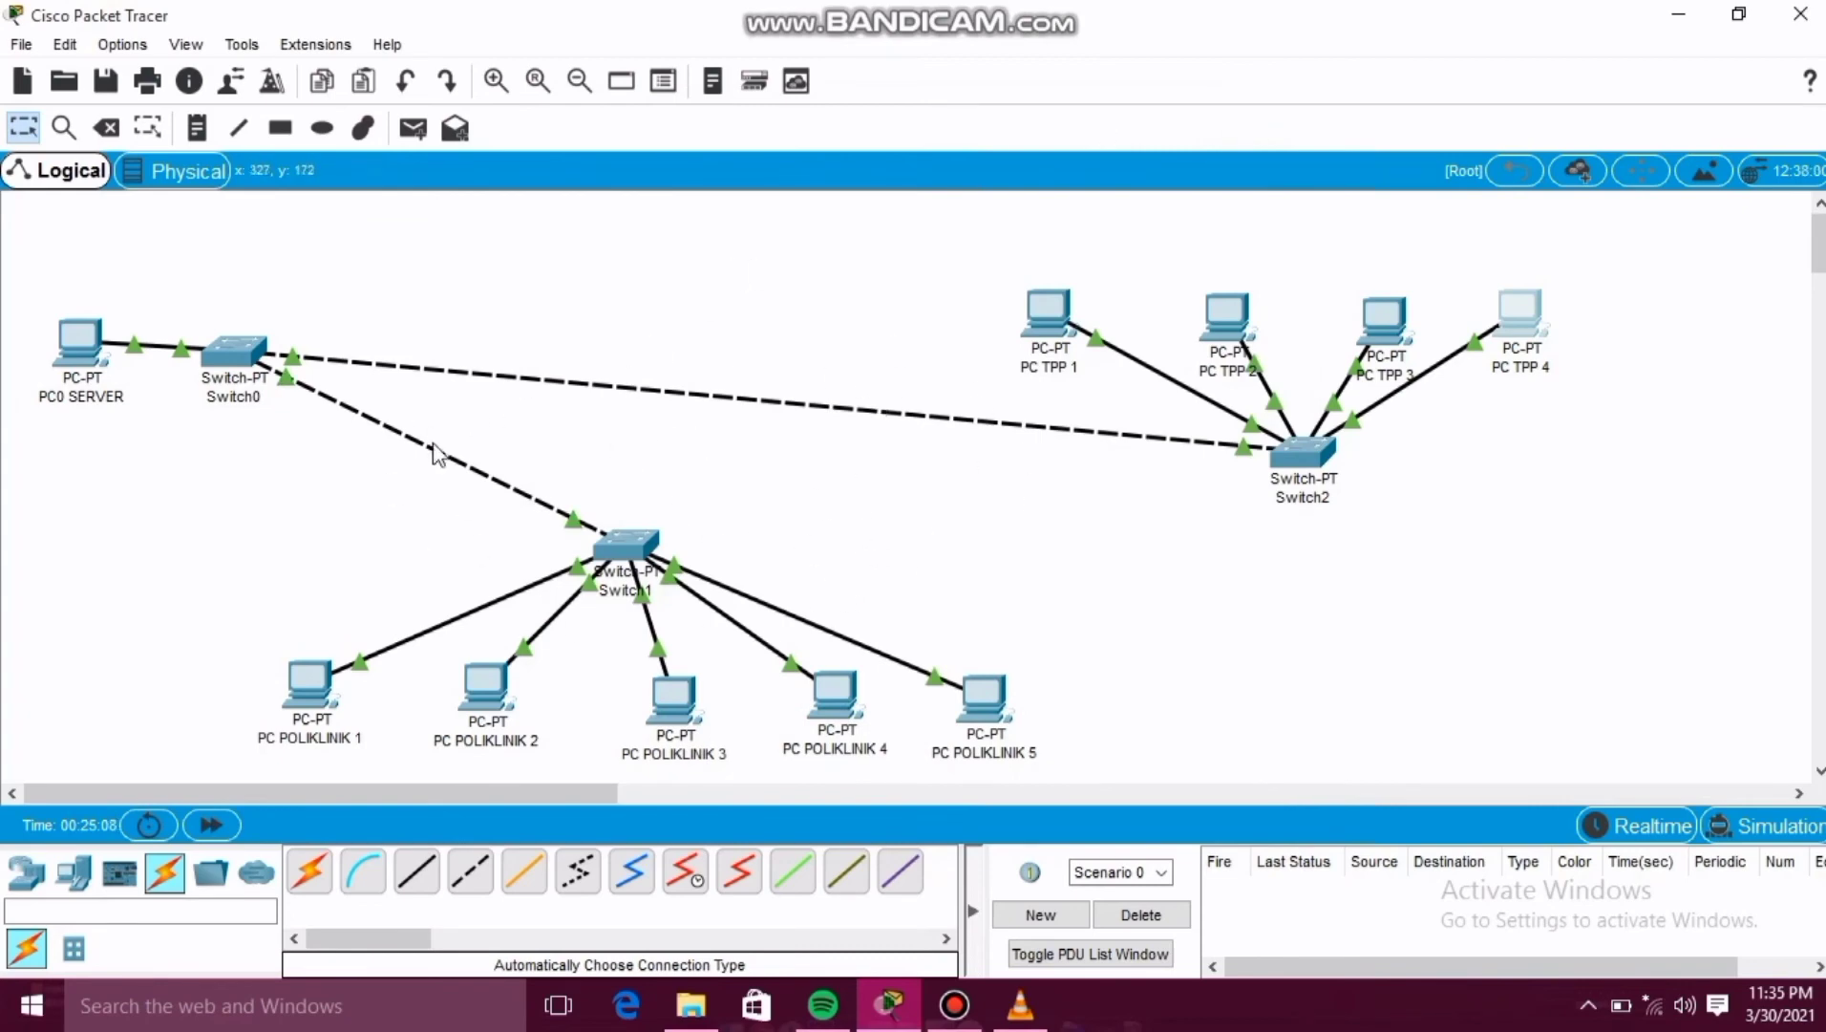
Create a complex ping PDU from PC0 SERVER to 198.0.0.10 with source 198.0.0.1, sequence number 1 and one-shot time 1.
{"action": "mouse_move", "coordinate": [529, 499]}
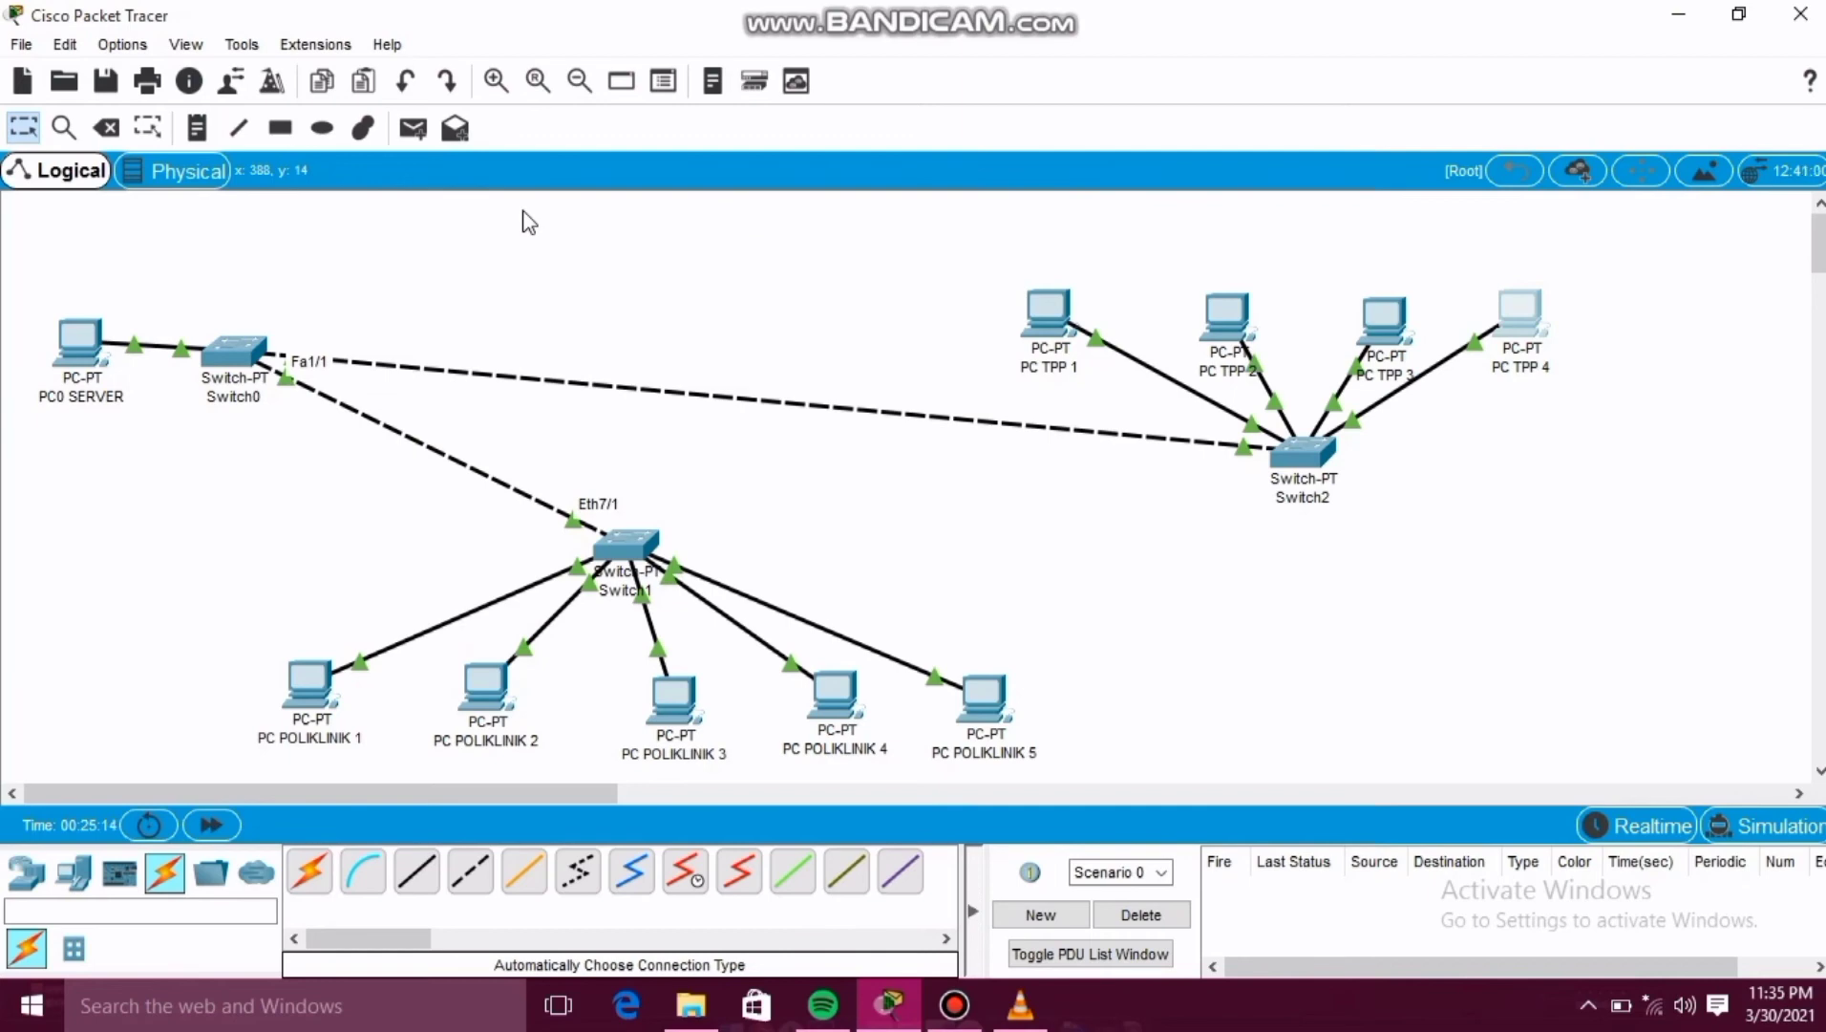
{"action": "left_click", "coordinate": [456, 130]}
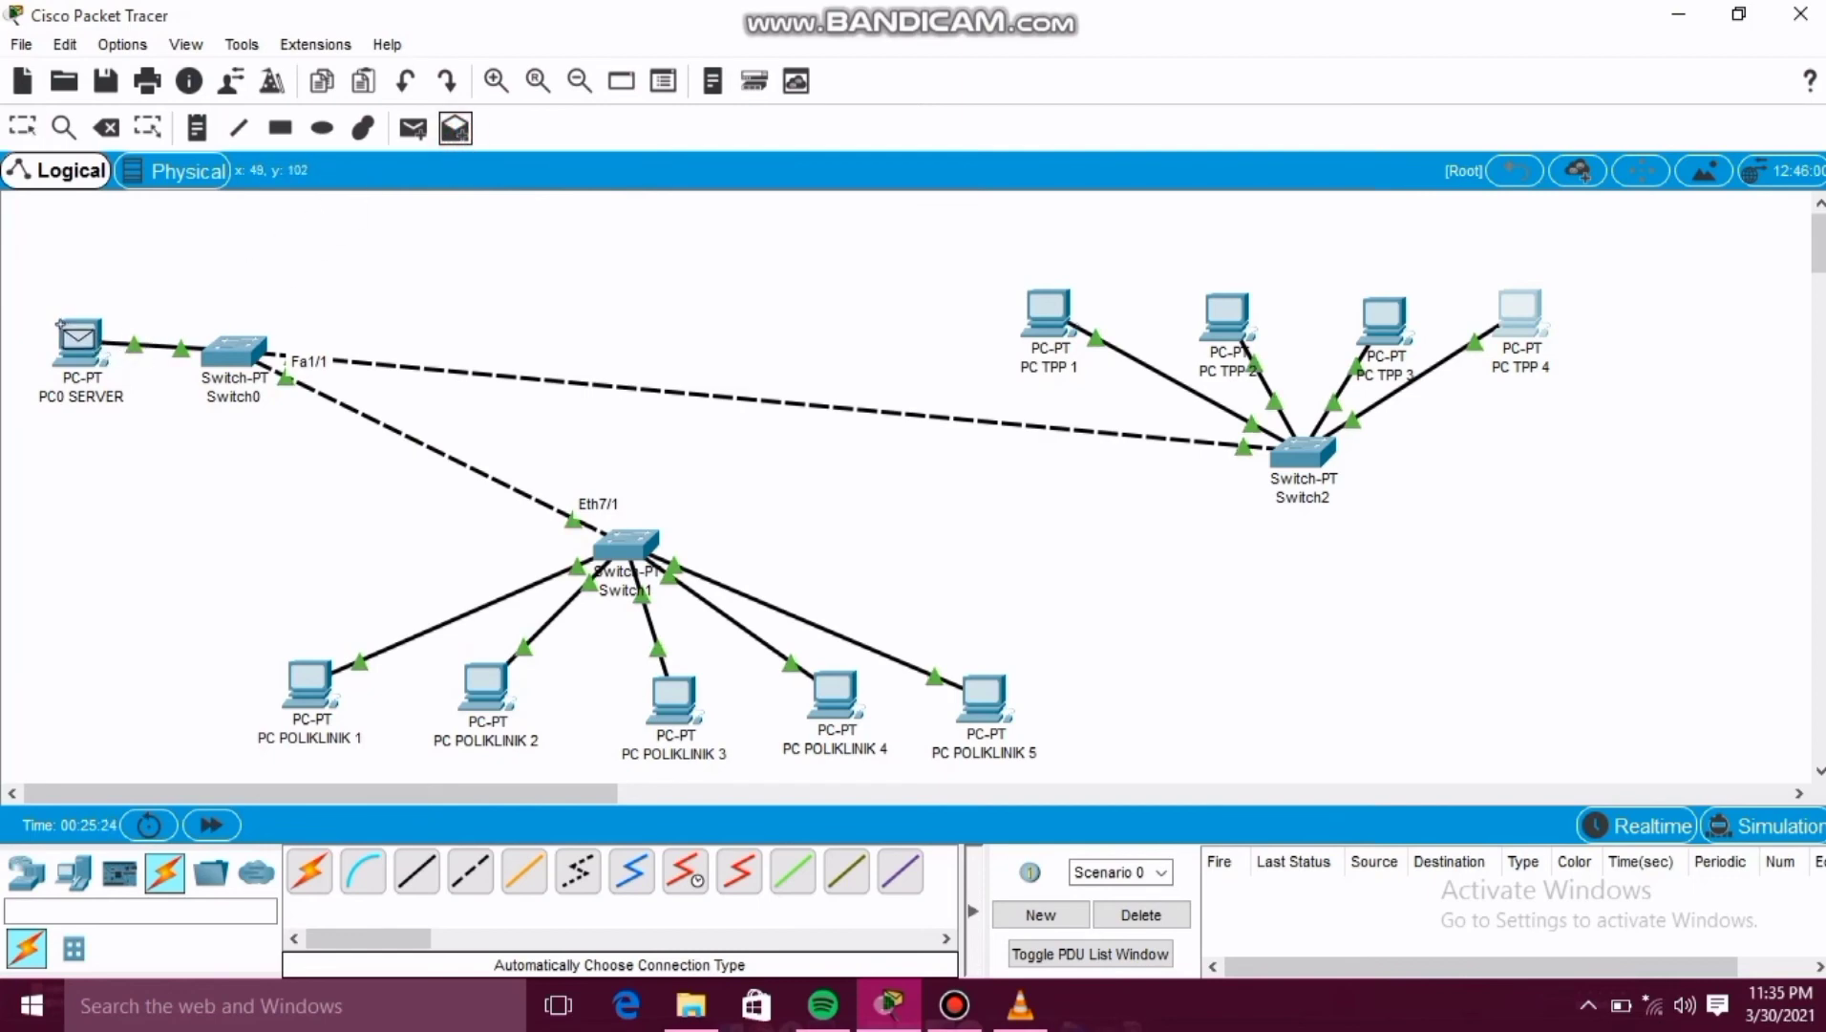
{"action": "left_click", "coordinate": [60, 324]}
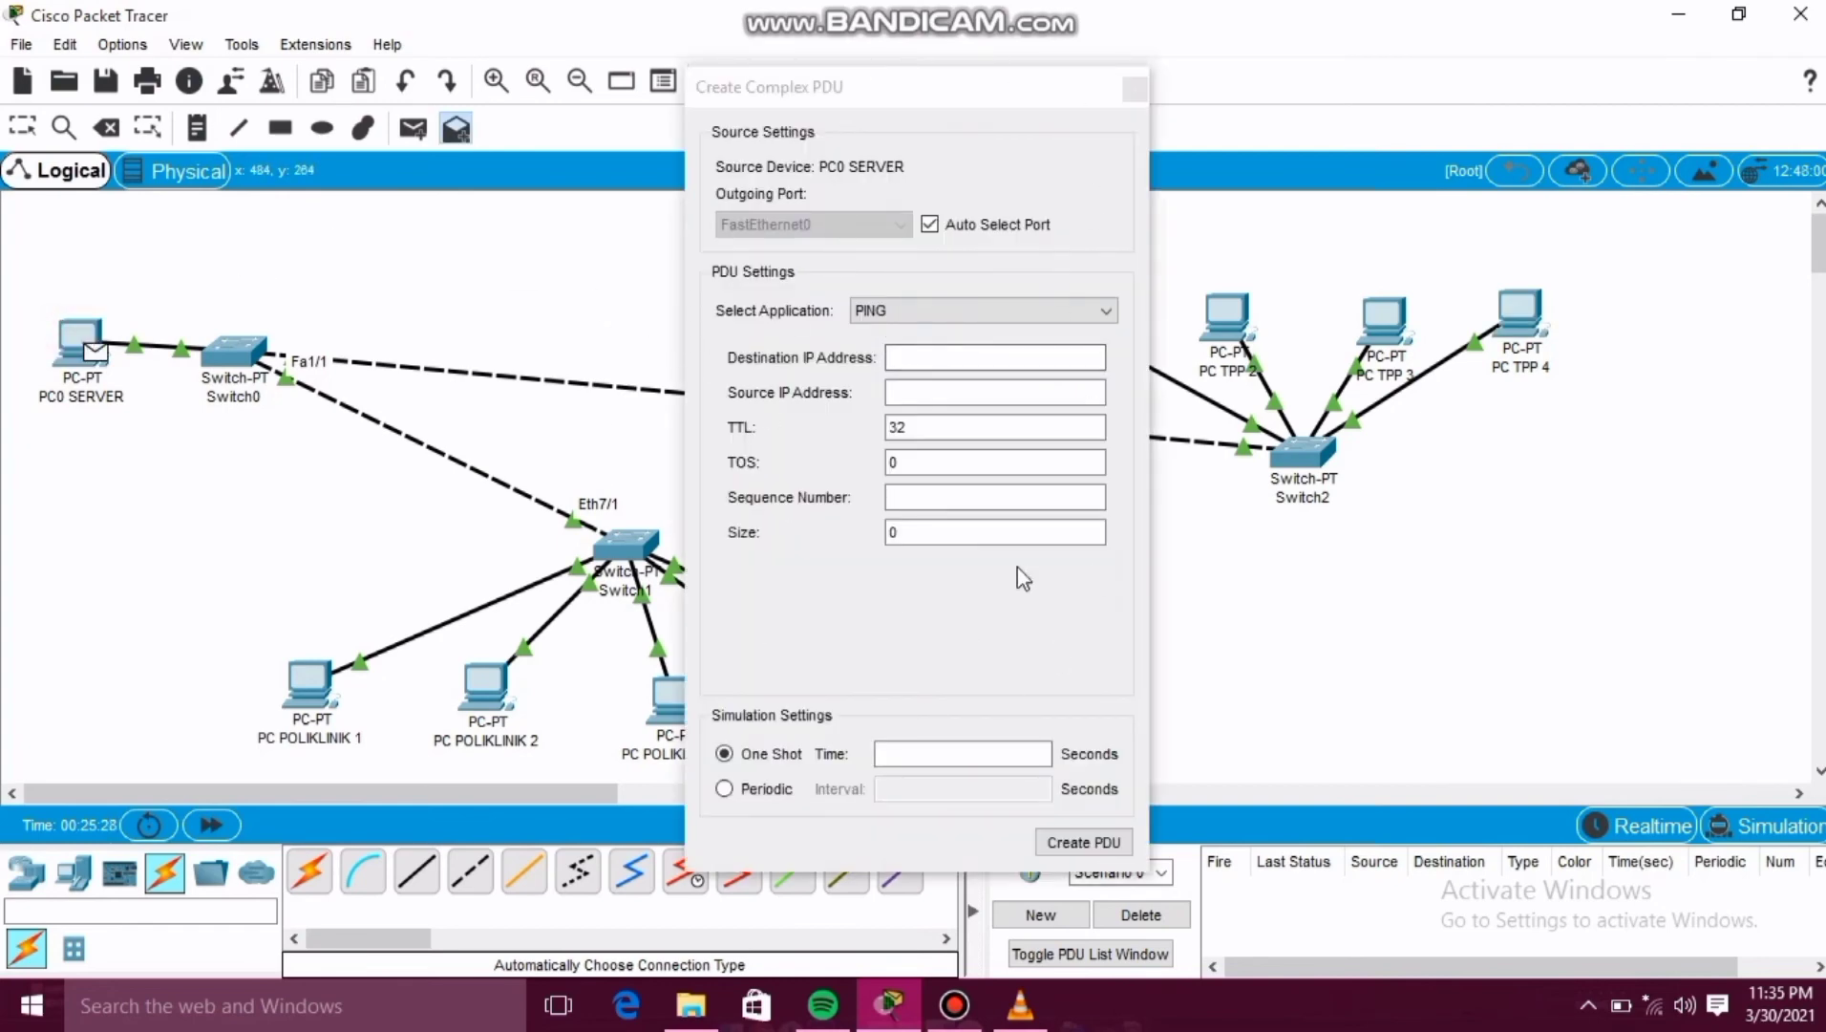
{"action": "left_click", "coordinate": [903, 357]}
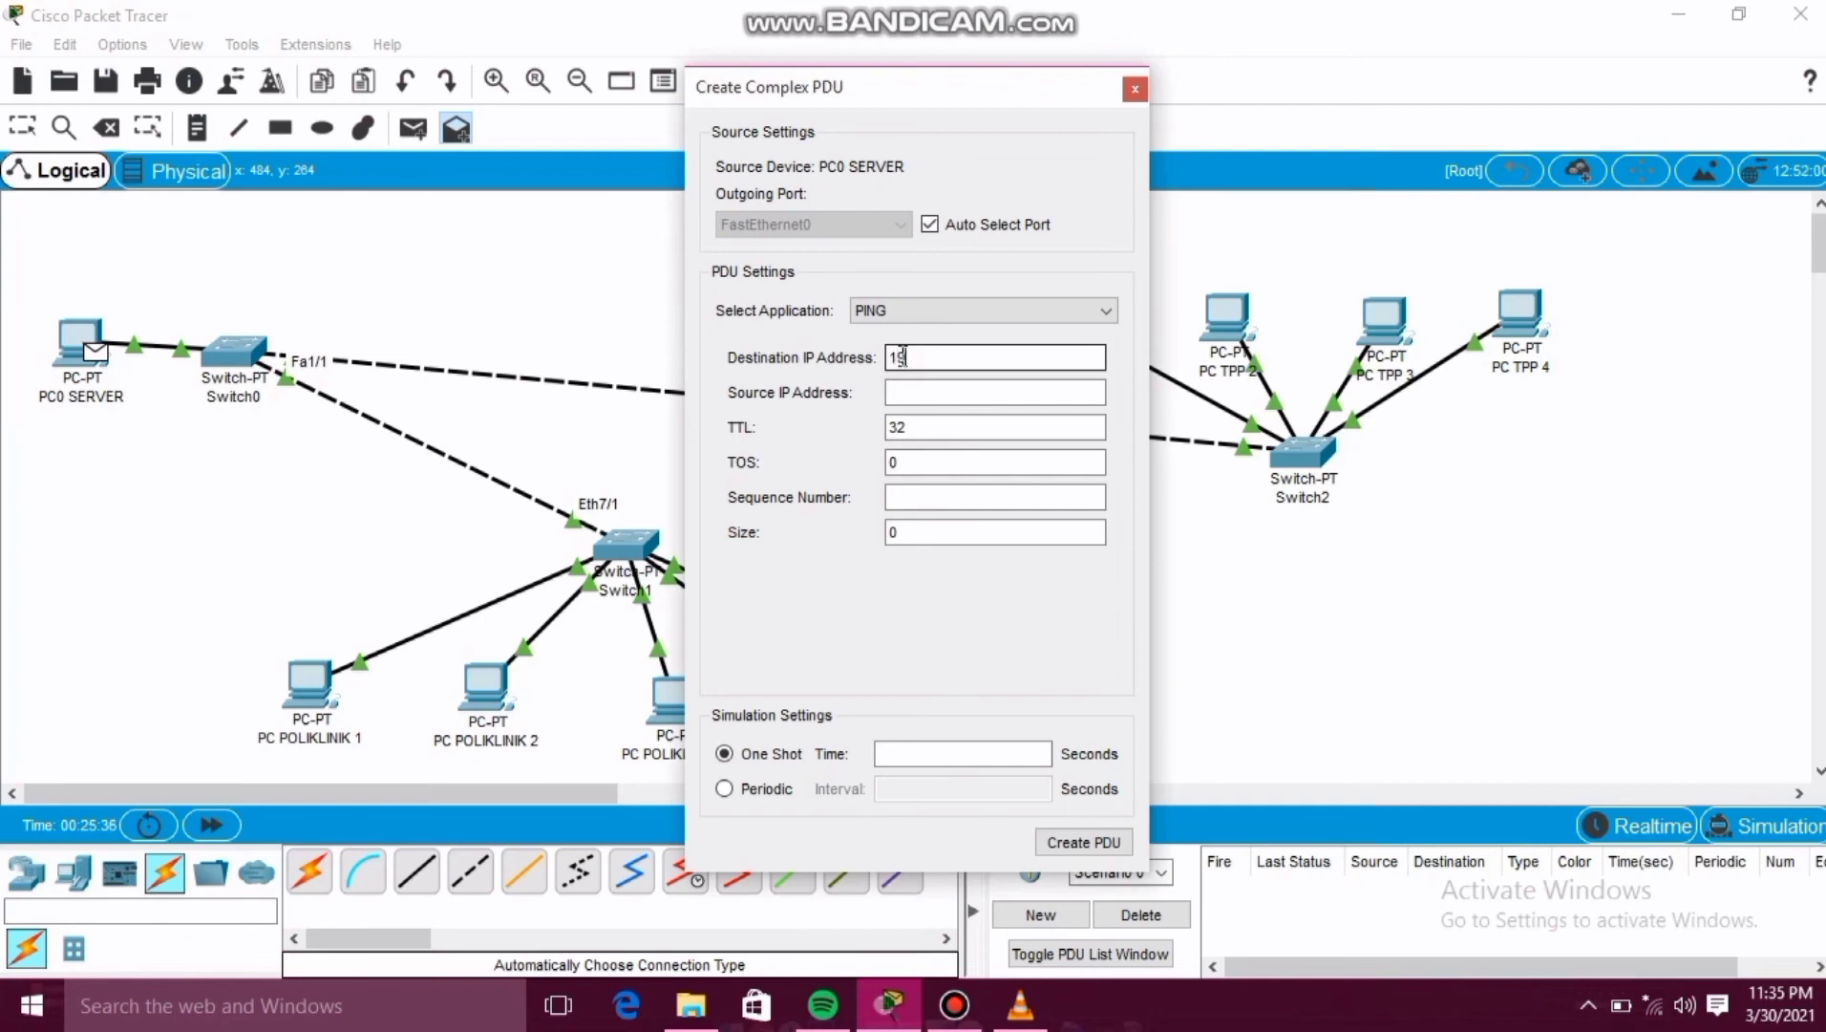
{"action": "type", "text": "198.0.0.10"}
{"action": "left_click", "coordinate": [979, 389]}
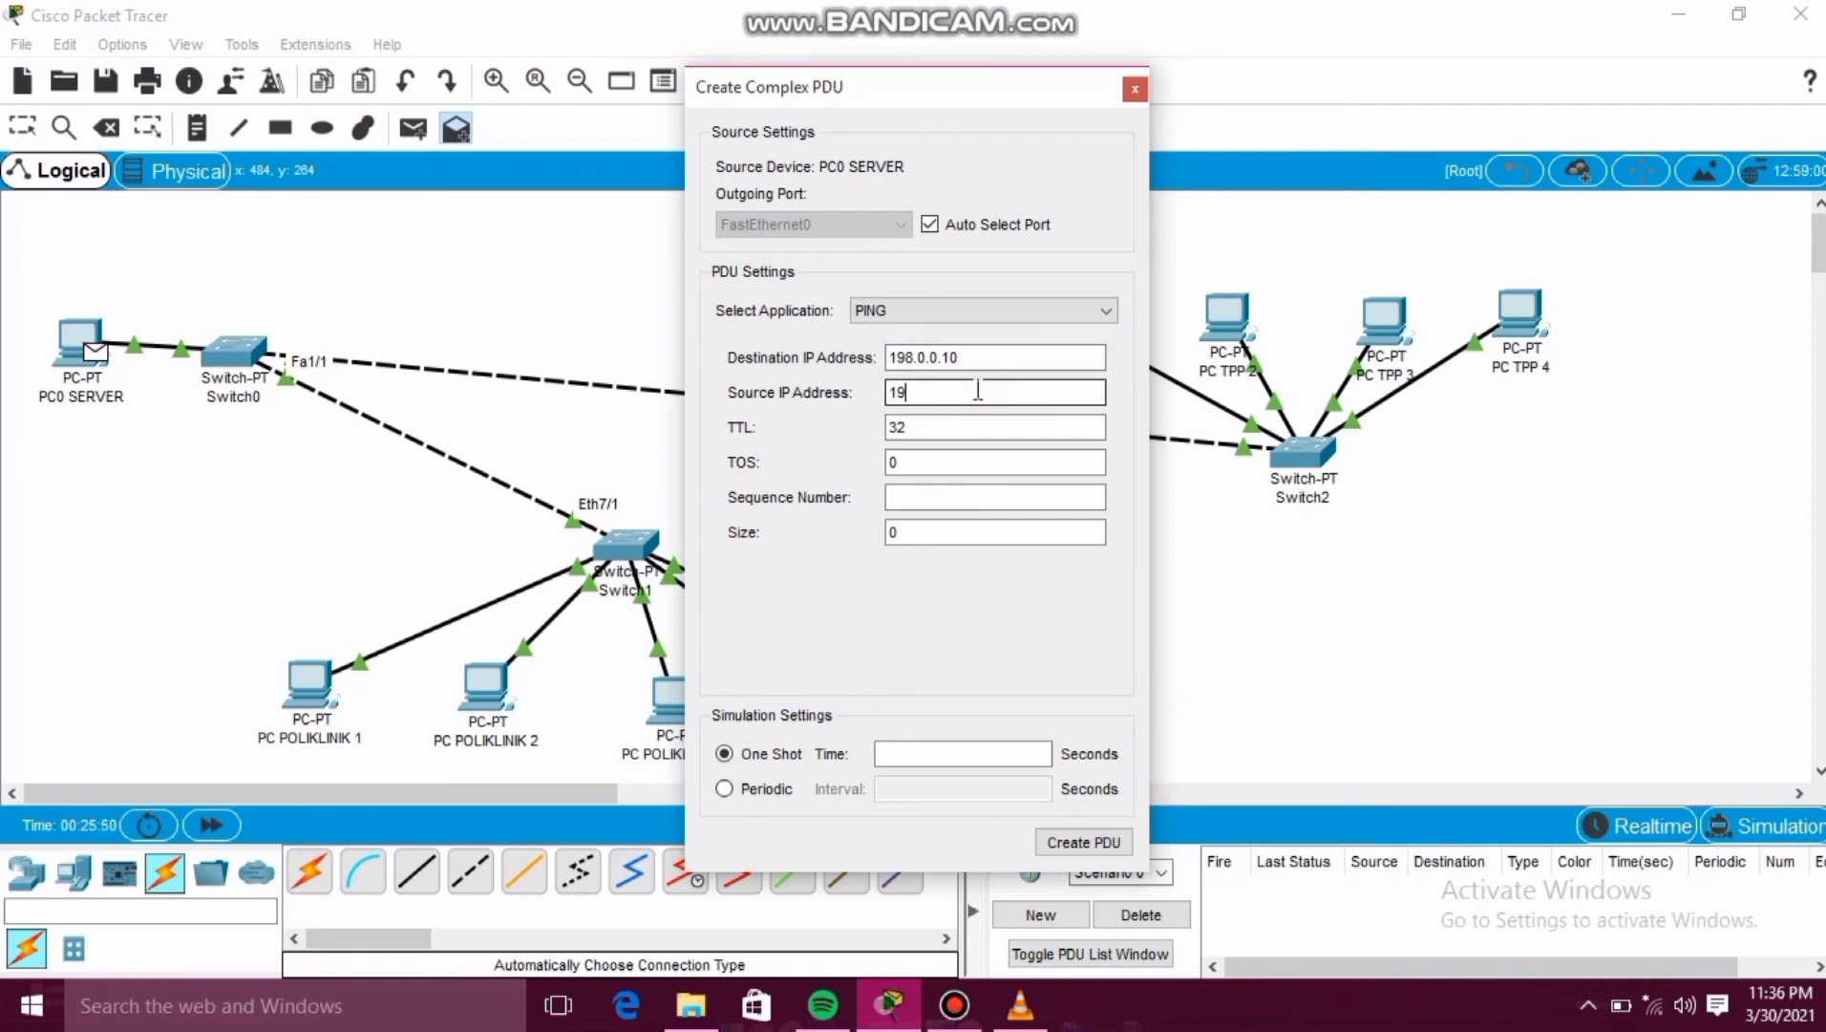
{"action": "type", "text": "198.0.0.1"}
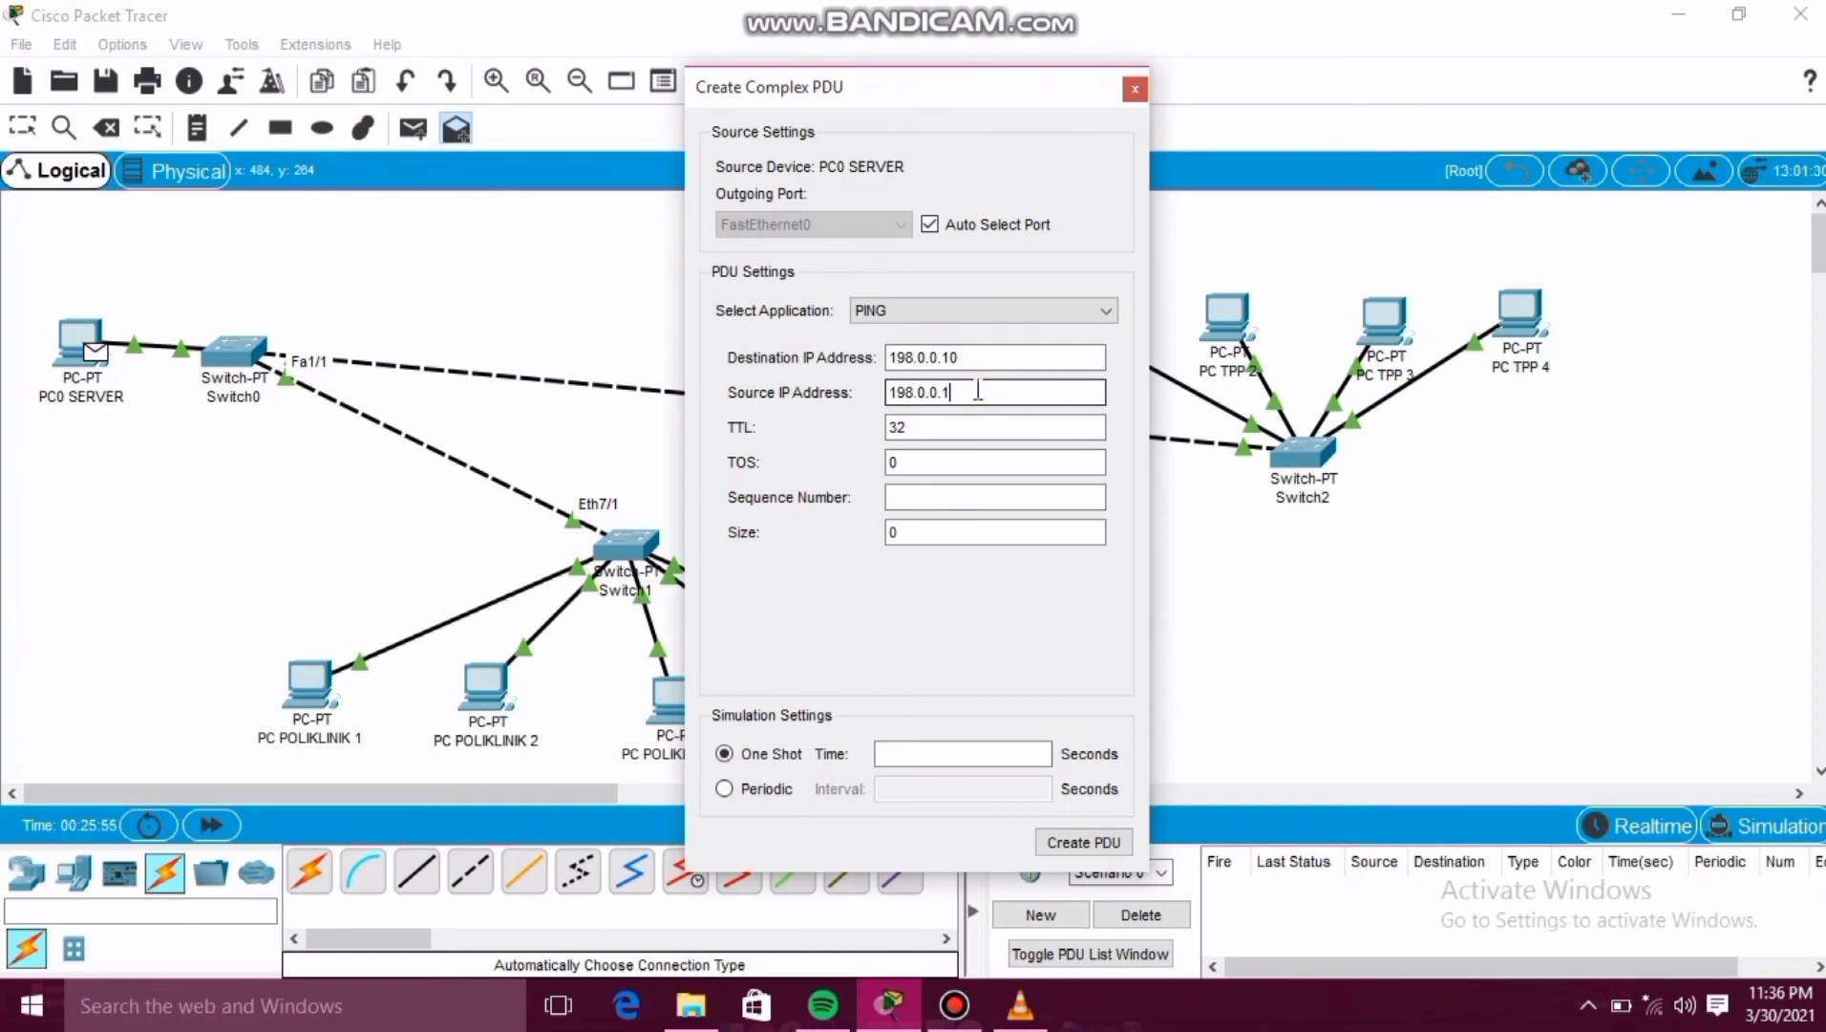
{"action": "left_click", "coordinate": [903, 497]}
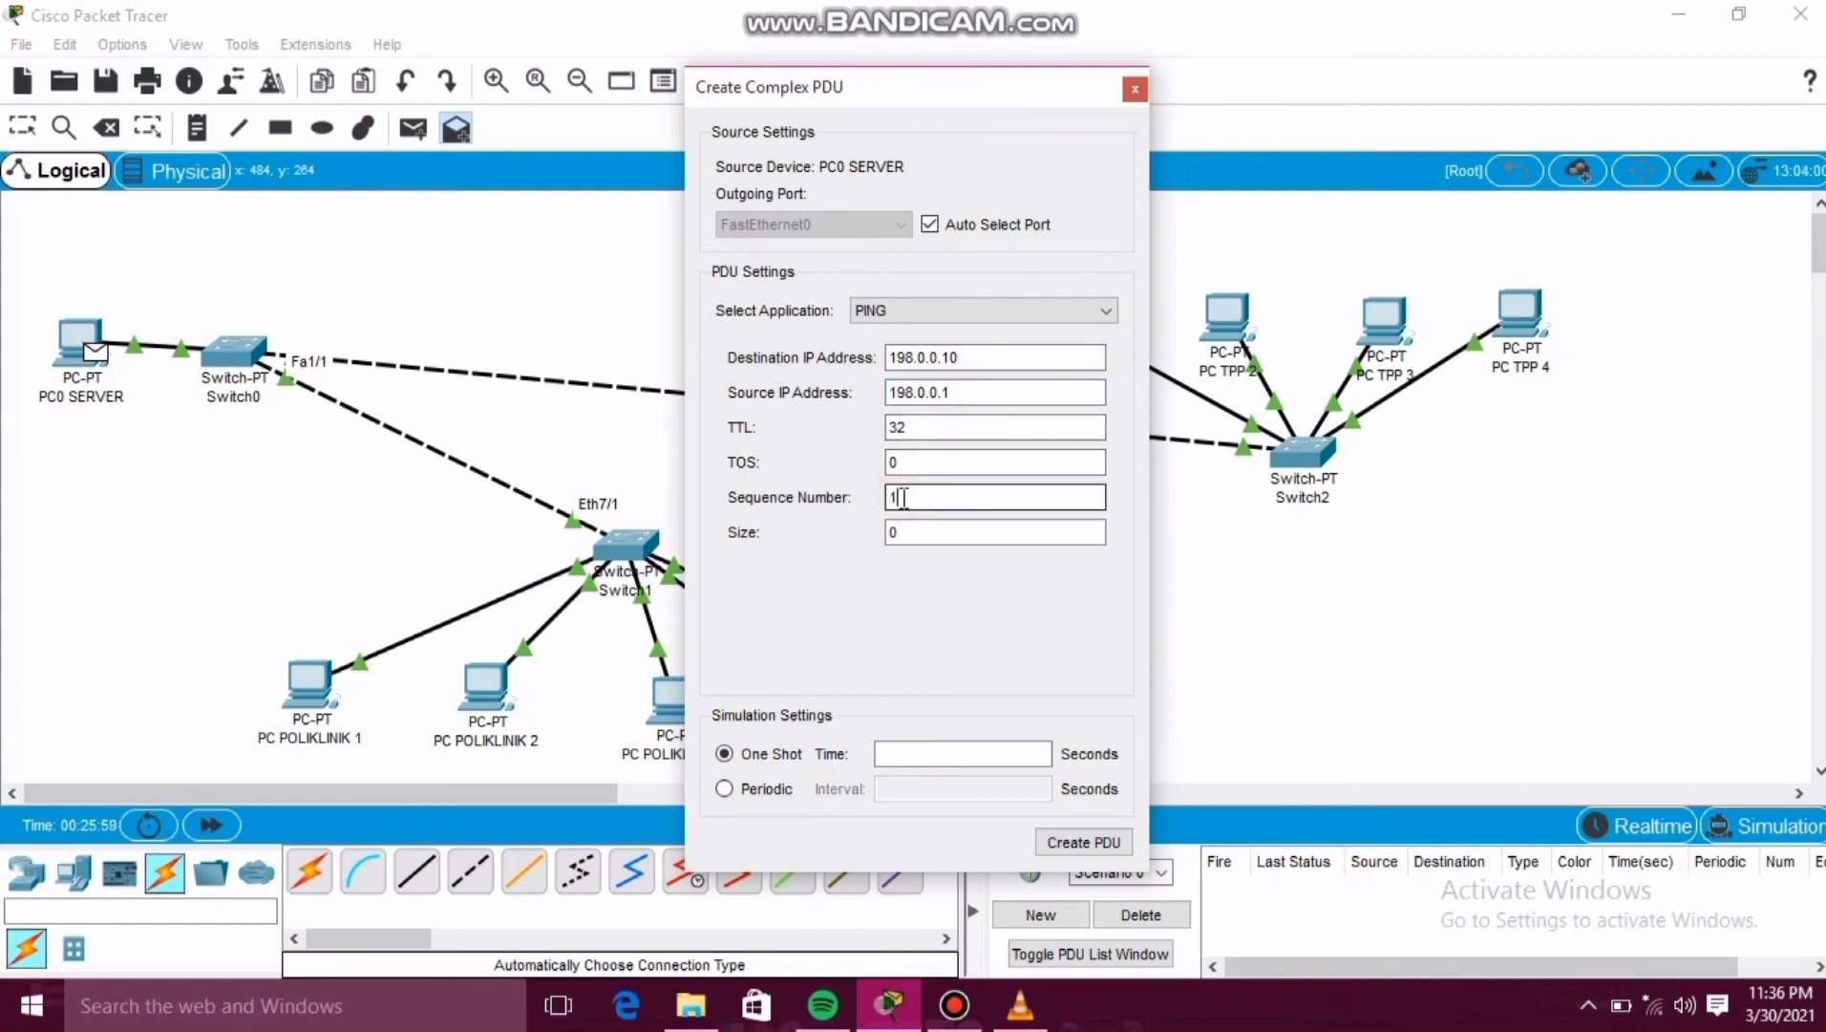
{"action": "type", "text": "1"}
{"action": "left_click", "coordinate": [901, 752]}
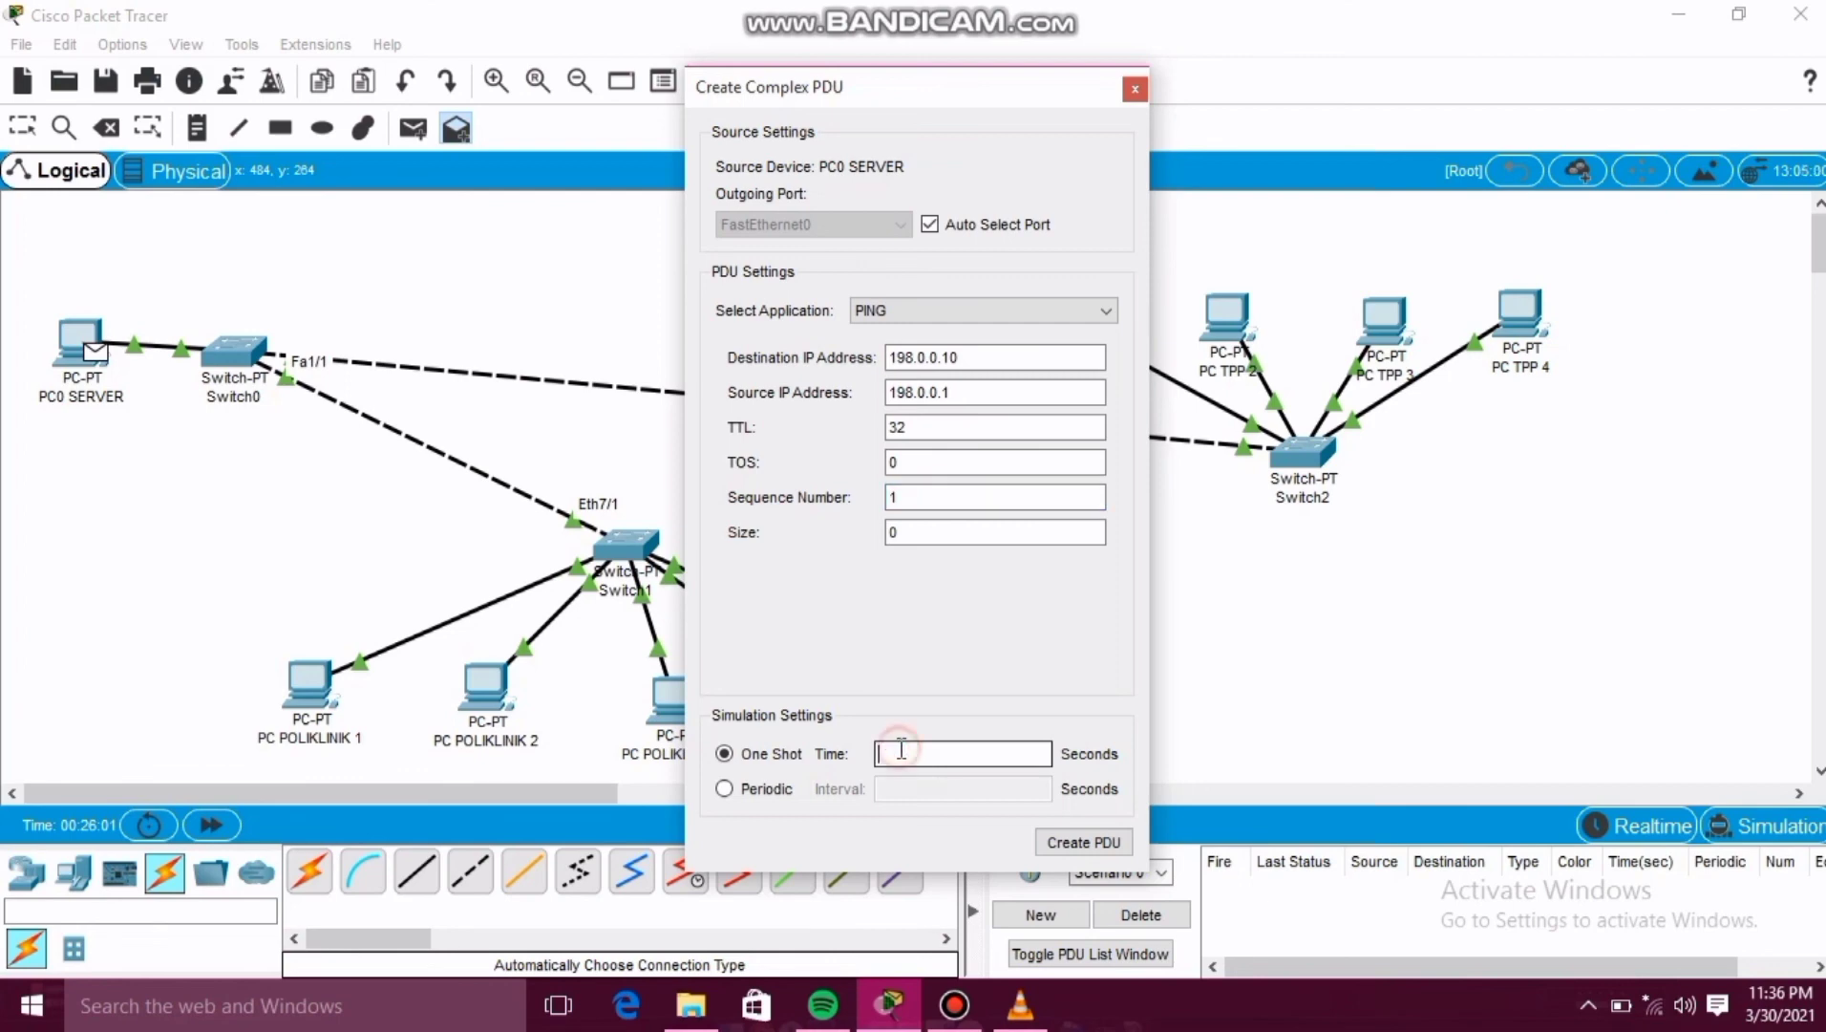
{"action": "type", "text": "1"}
{"action": "left_click", "coordinate": [1078, 844]}
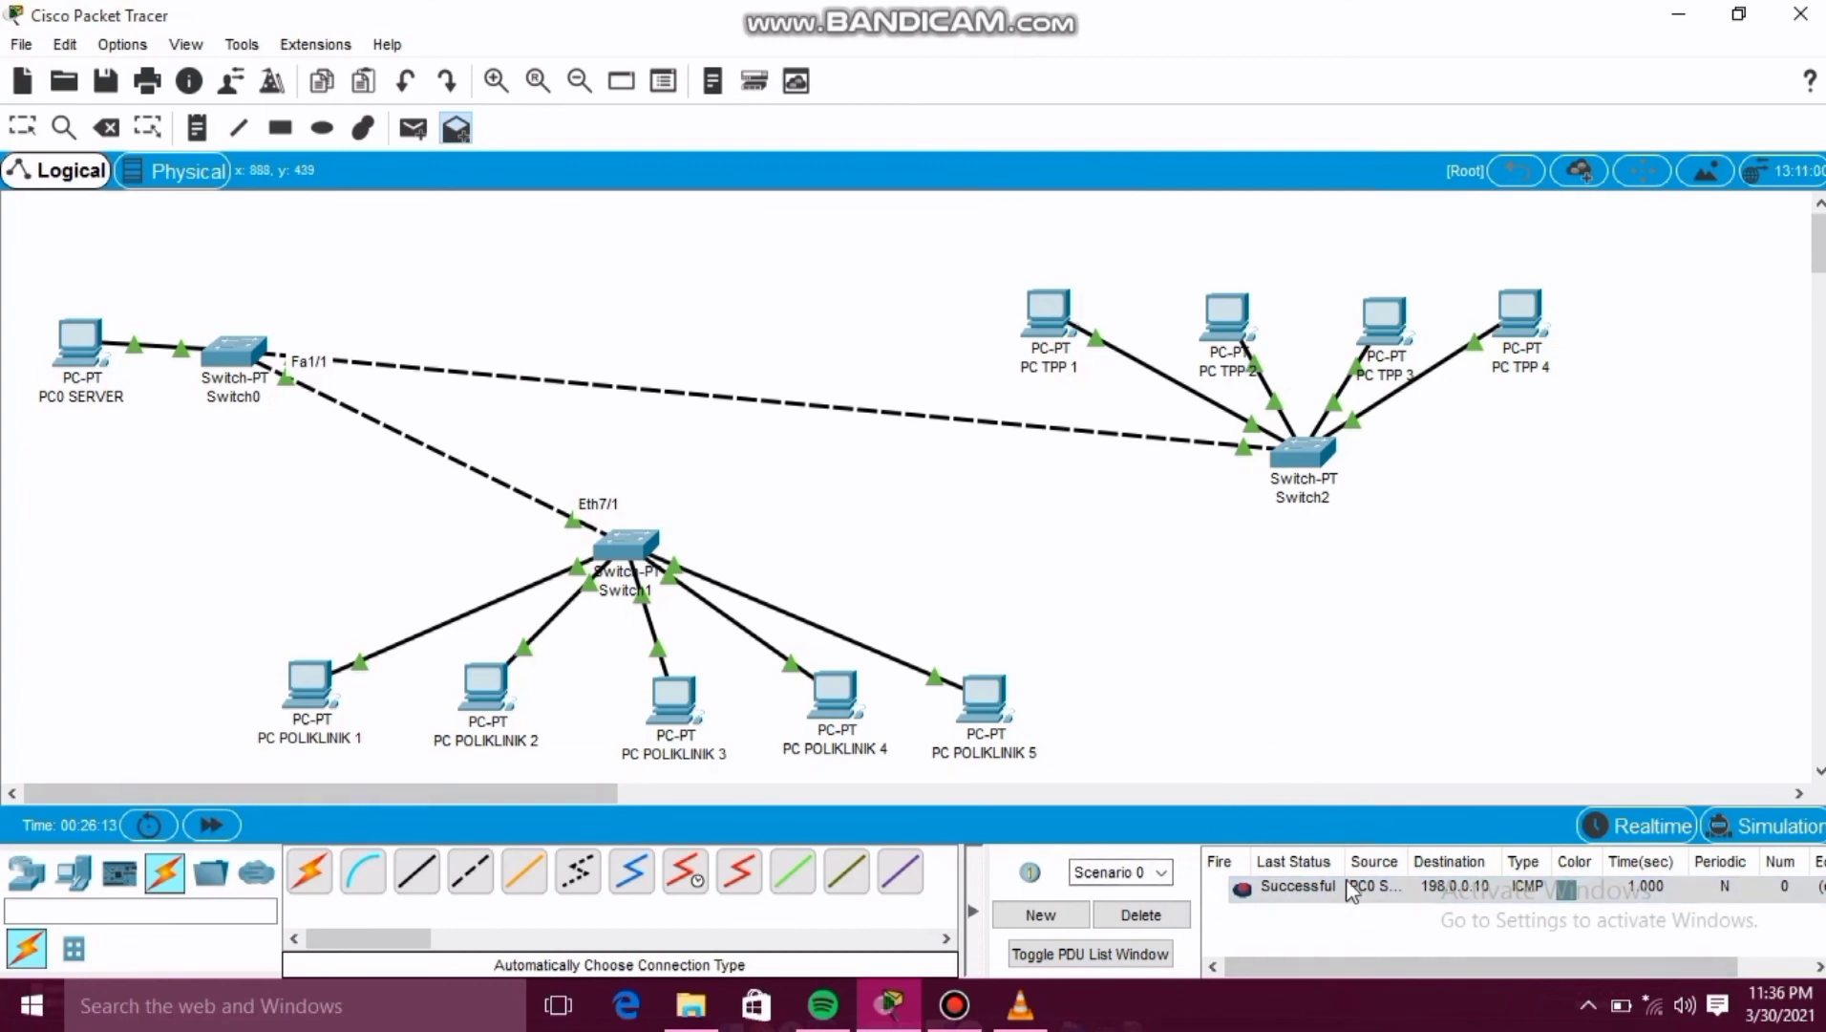
Switch to Simulation mode, play the simulation, and close the simulation panel.
{"action": "left_click", "coordinate": [1761, 831]}
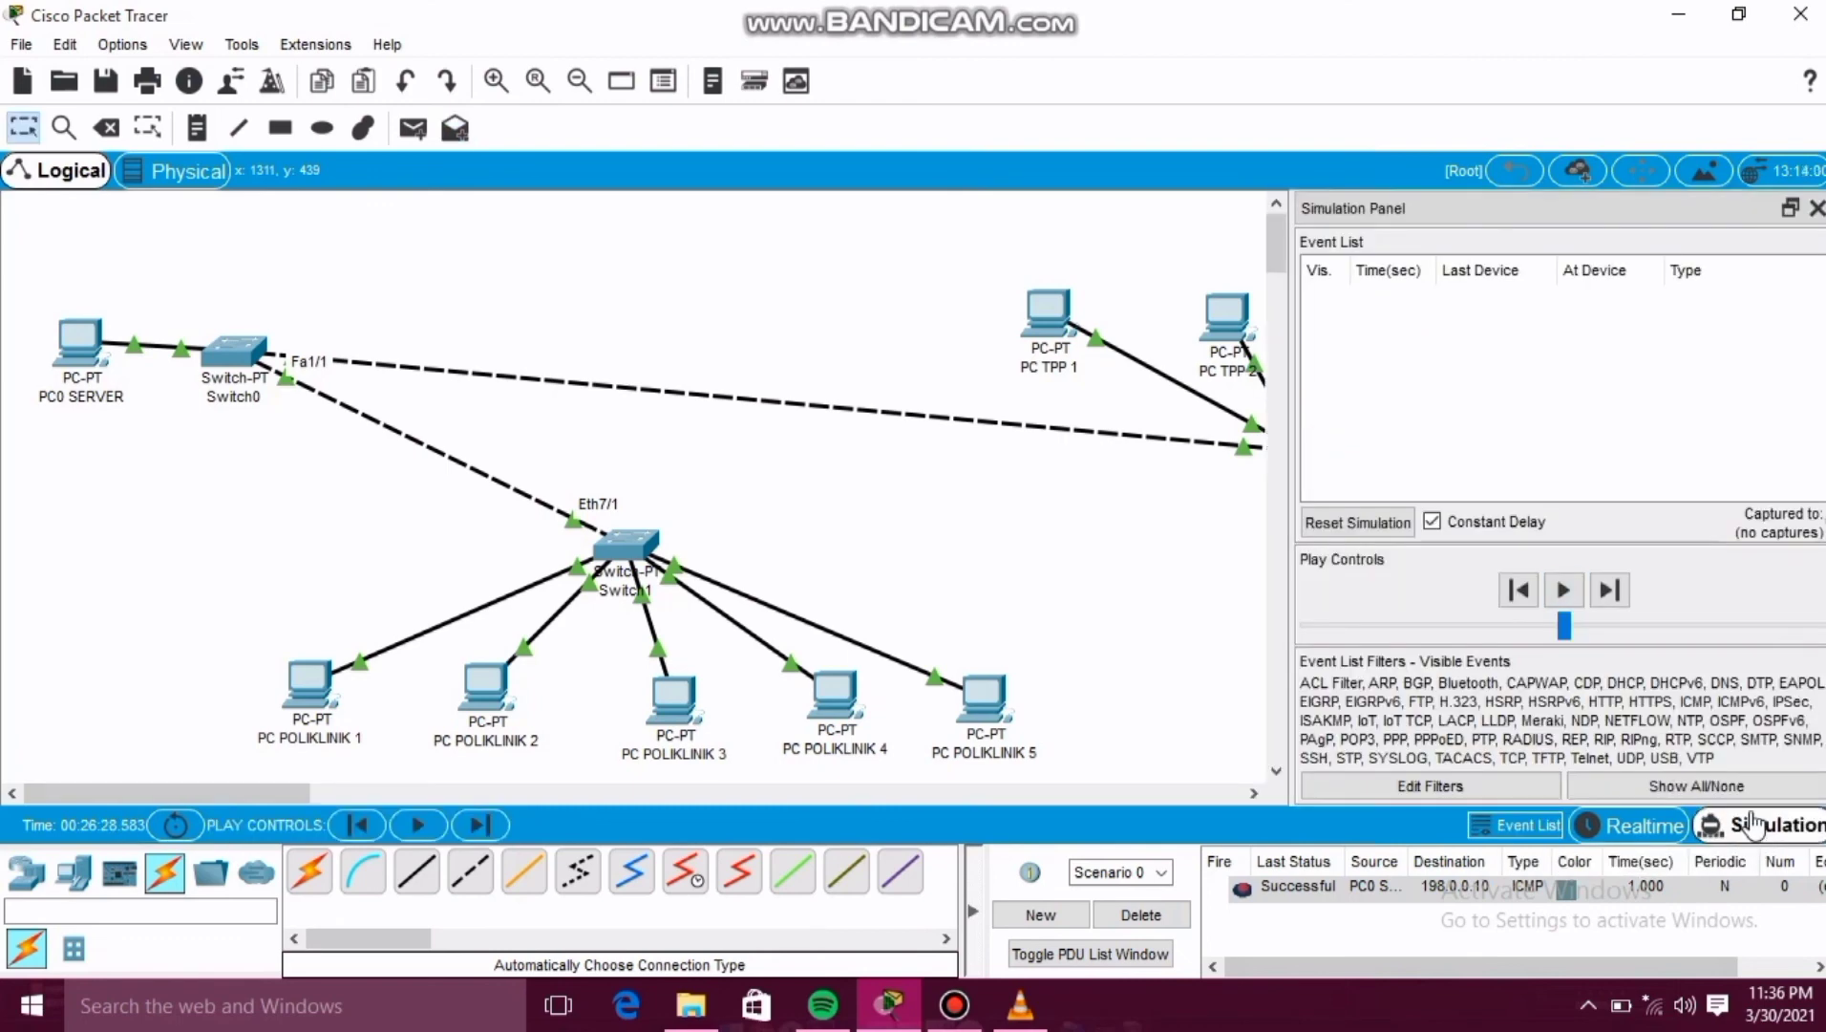
{"action": "left_click", "coordinate": [1561, 589]}
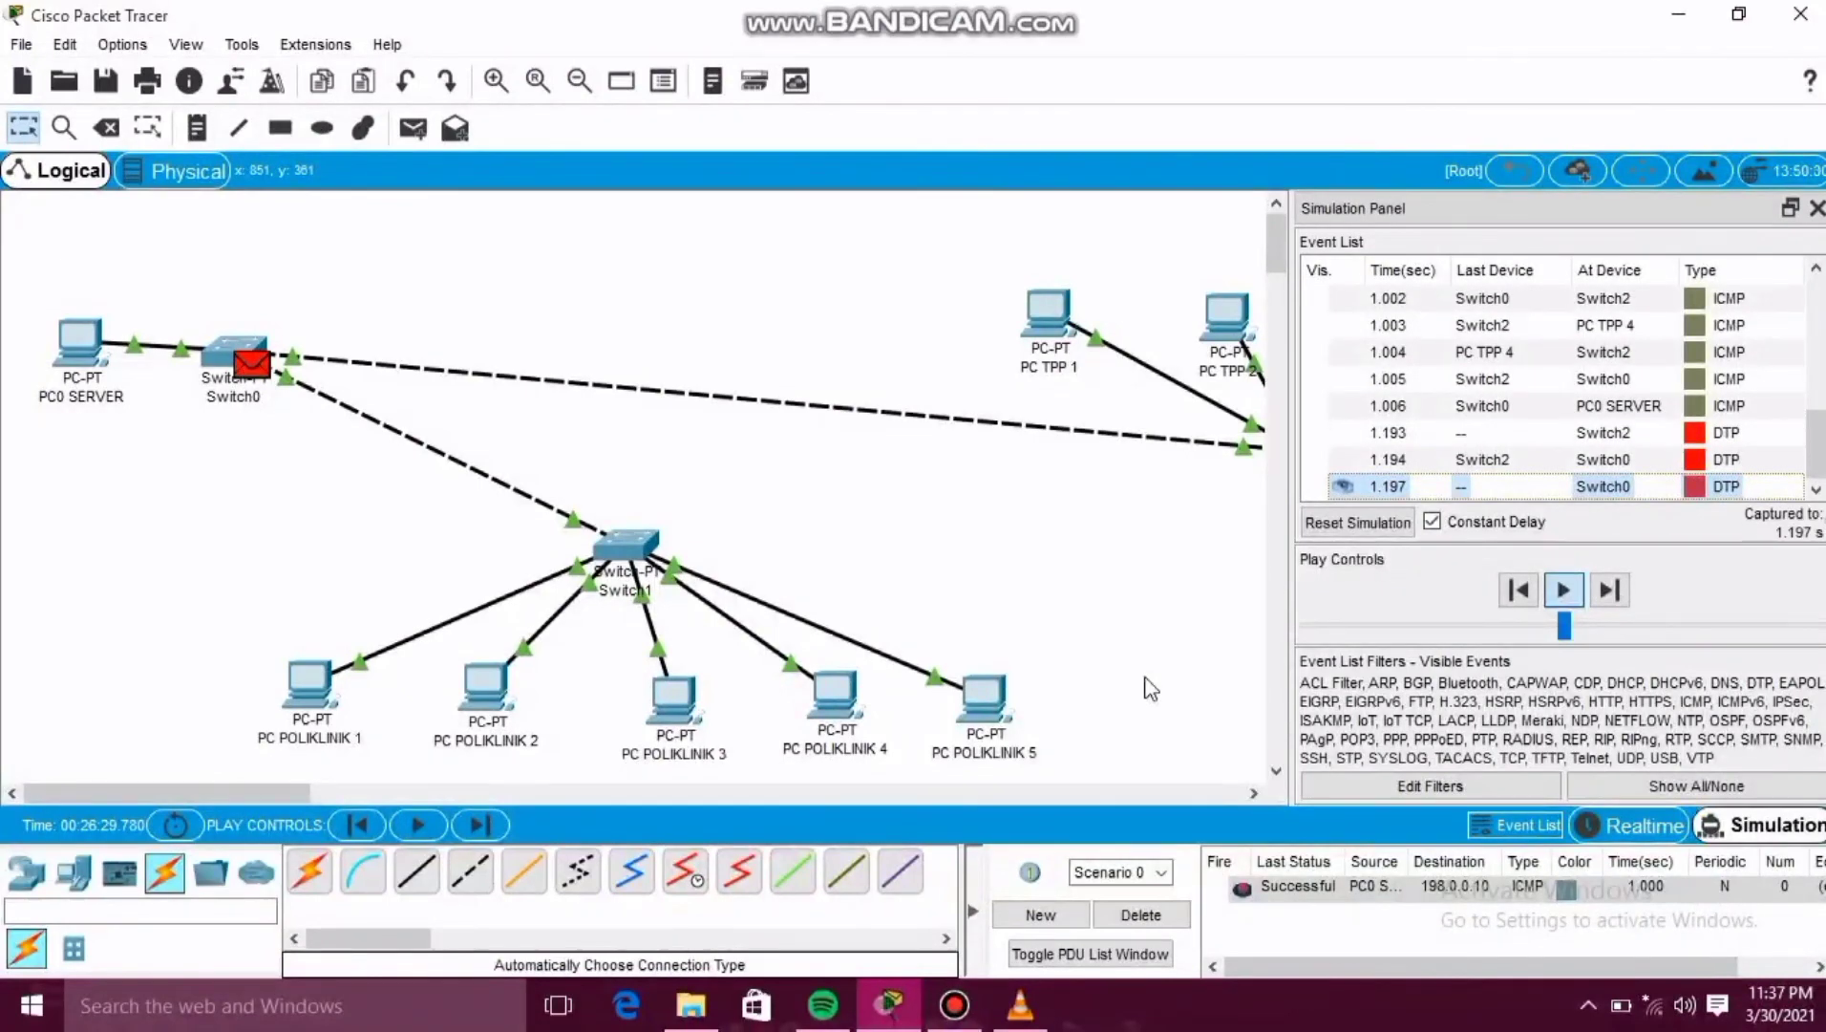
{"action": "left_click", "coordinate": [1817, 208]}
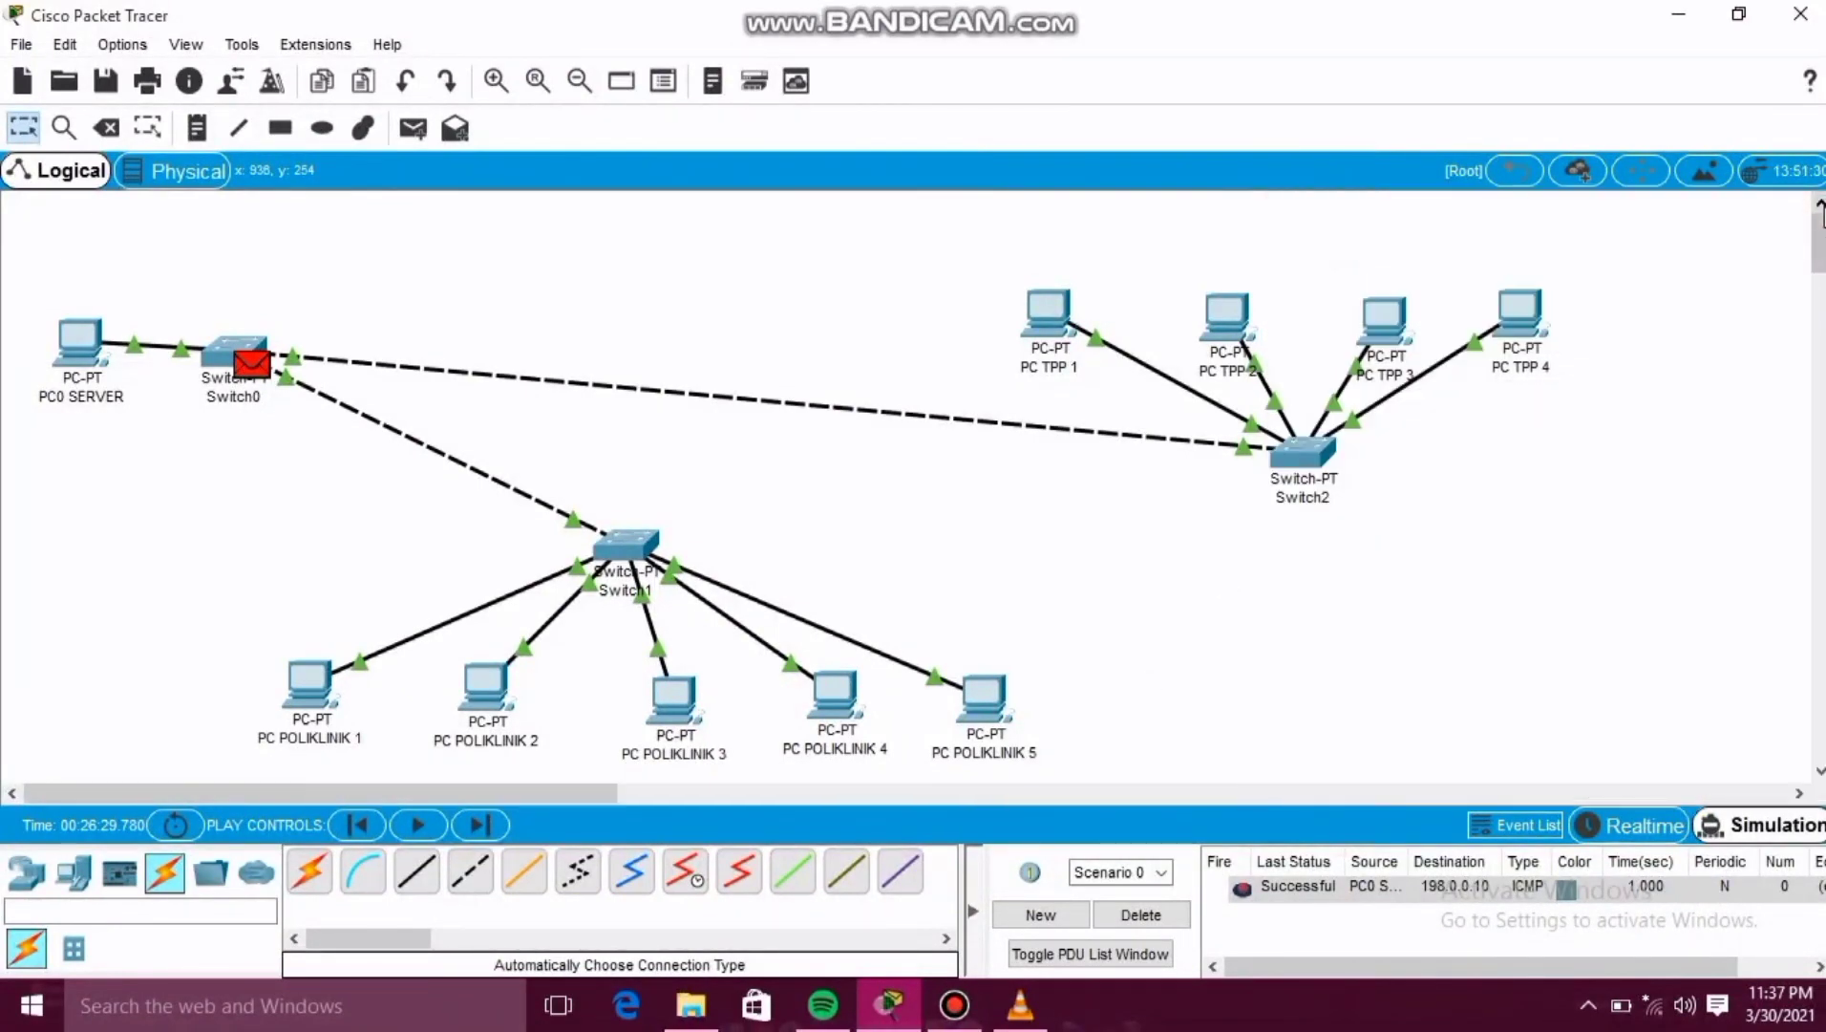